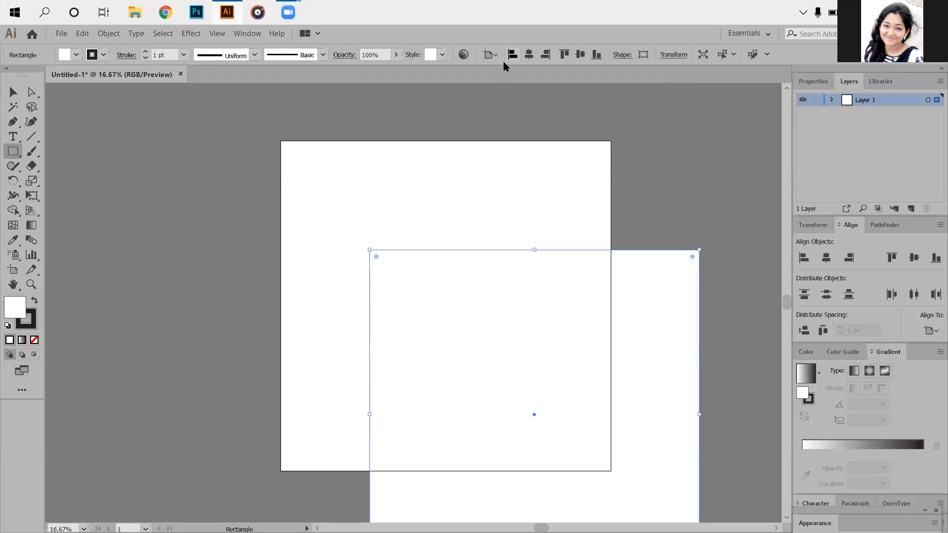
# - Center the square horizontally and vertically on the artboard and remove its stroke
pyautogui.click(529, 54)
pyautogui.click(581, 54)
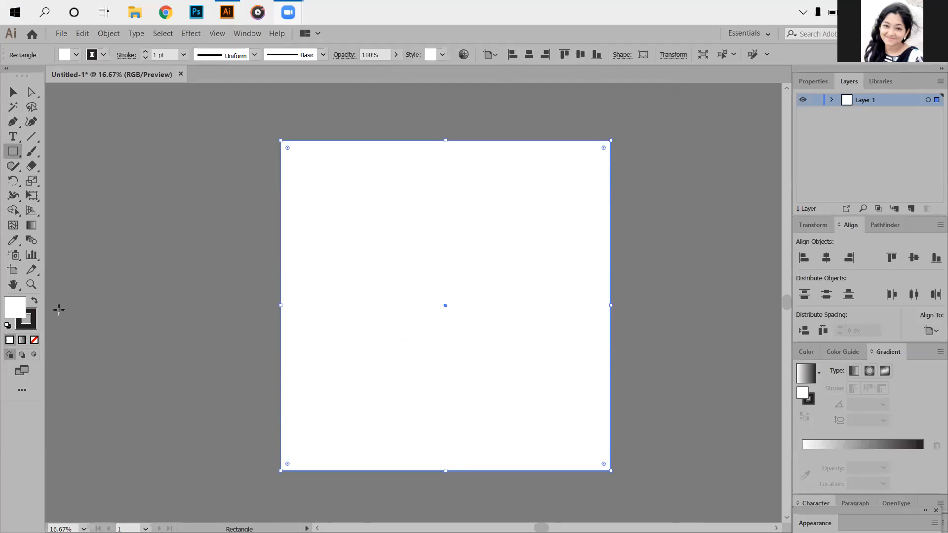
pyautogui.click(35, 340)
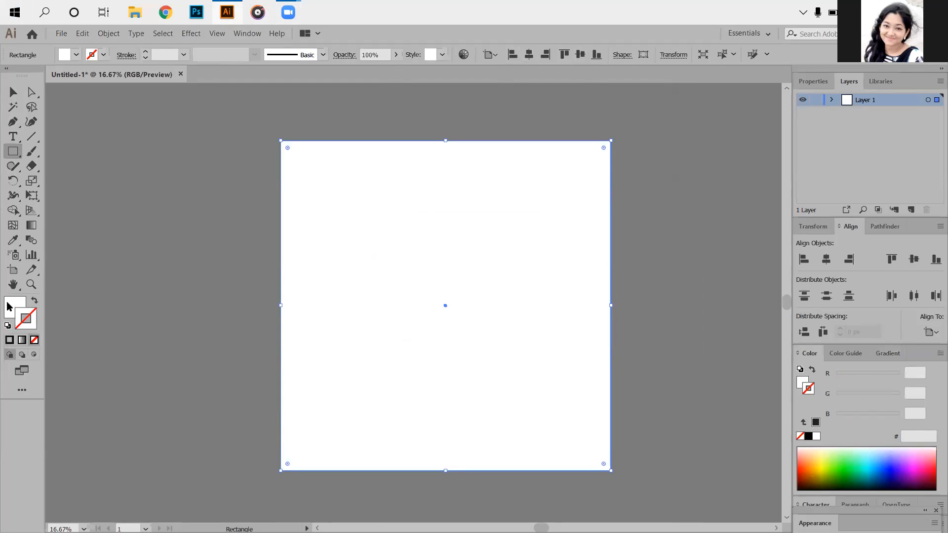
# - Fill the square with dark blue 0f0063
pyautogui.press('x')
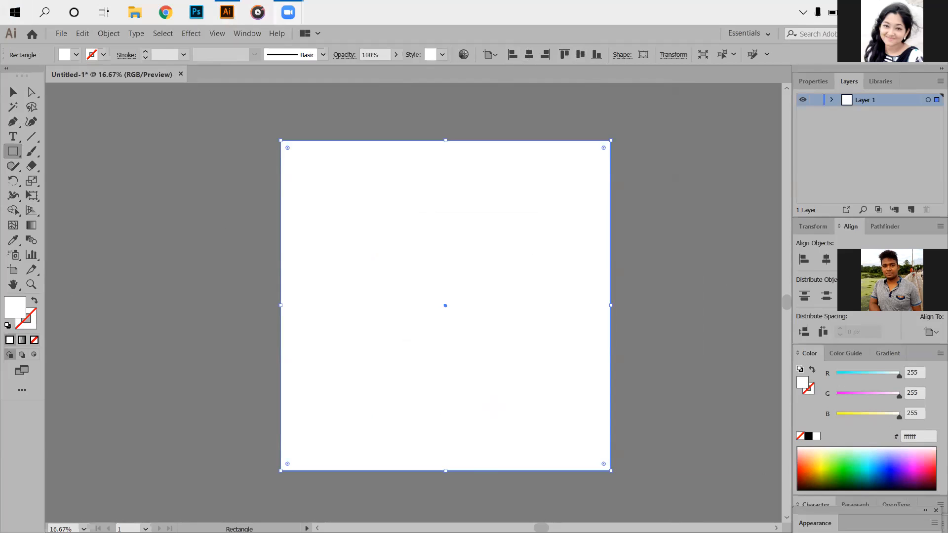
pyautogui.click(896, 473)
pyautogui.moveTo(895, 473); pyautogui.dragTo(896, 477)
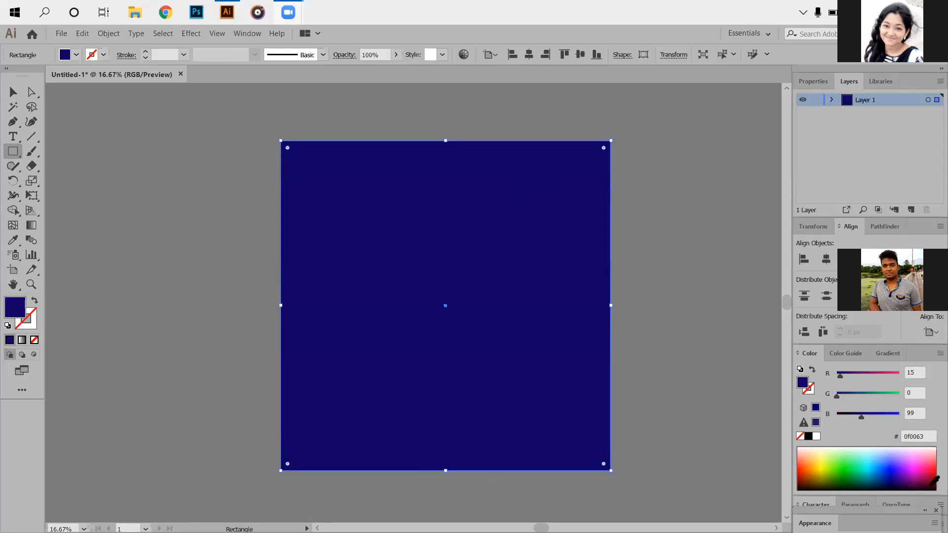
# - Apply a linear gradient to the square, delete the white stop, and place the dark blue stop at 0%
pyautogui.click(887, 353)
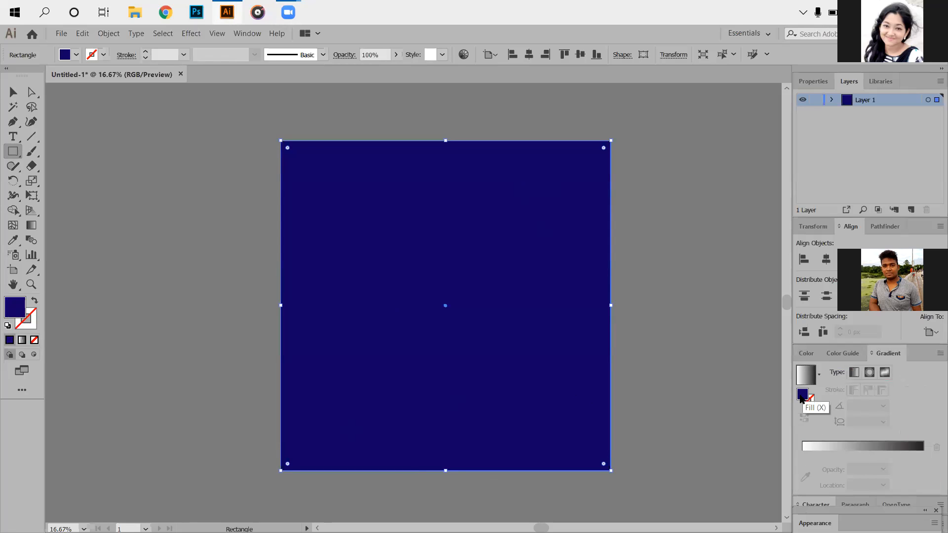
pyautogui.click(805, 447)
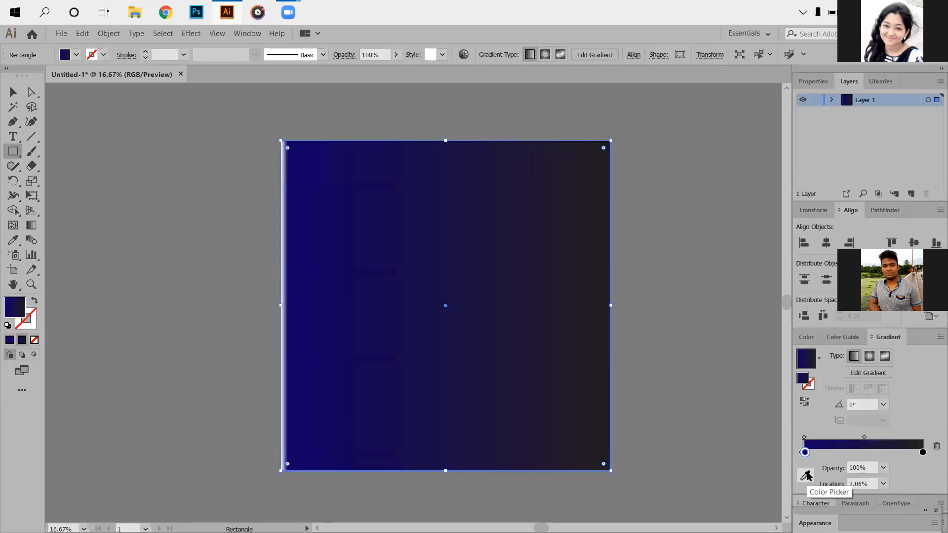
pyautogui.moveTo(805, 454); pyautogui.dragTo(823, 453)
pyautogui.click(802, 452)
pyautogui.click(937, 446)
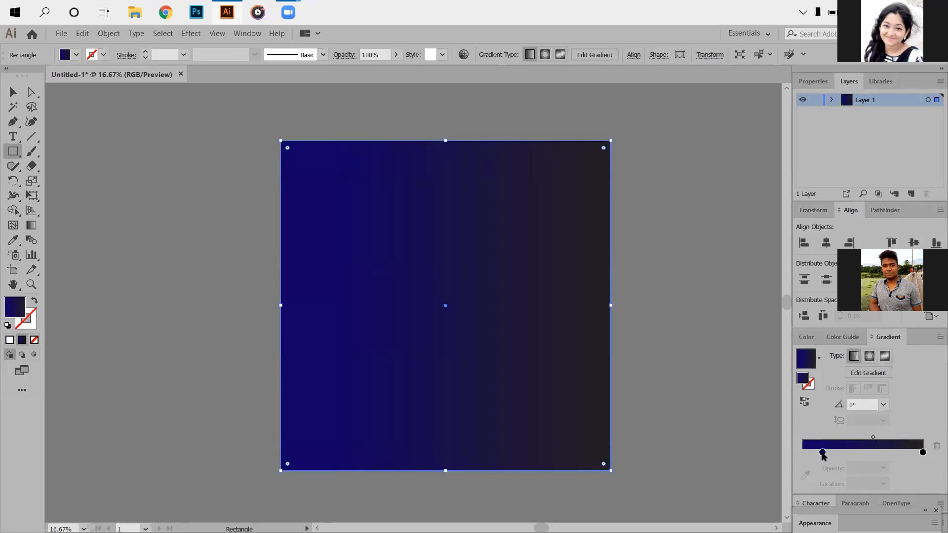
pyautogui.moveTo(822, 452); pyautogui.dragTo(803, 453)
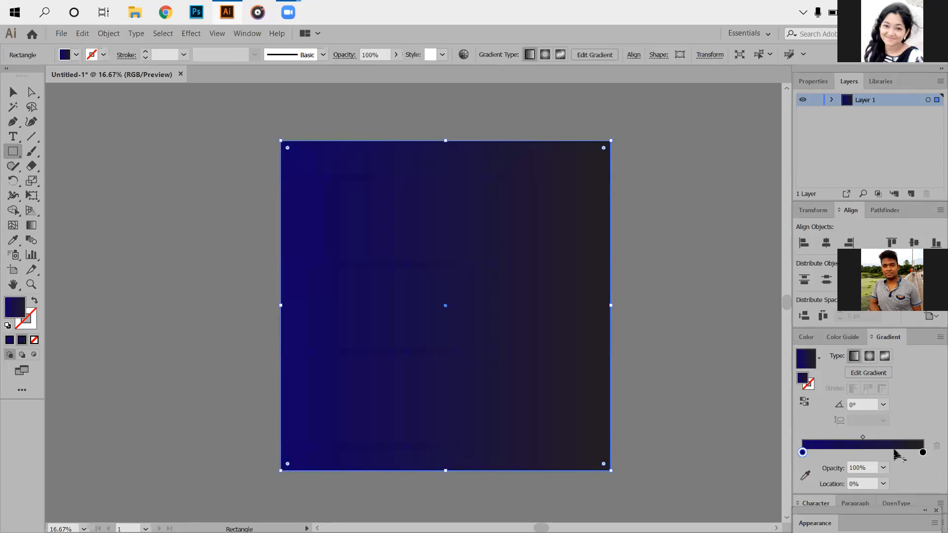
# - Try blue and dark grey swatches on the gradient's end stop, then settle on the black swatch
pyautogui.click(923, 453)
pyautogui.doubleClick(923, 453)
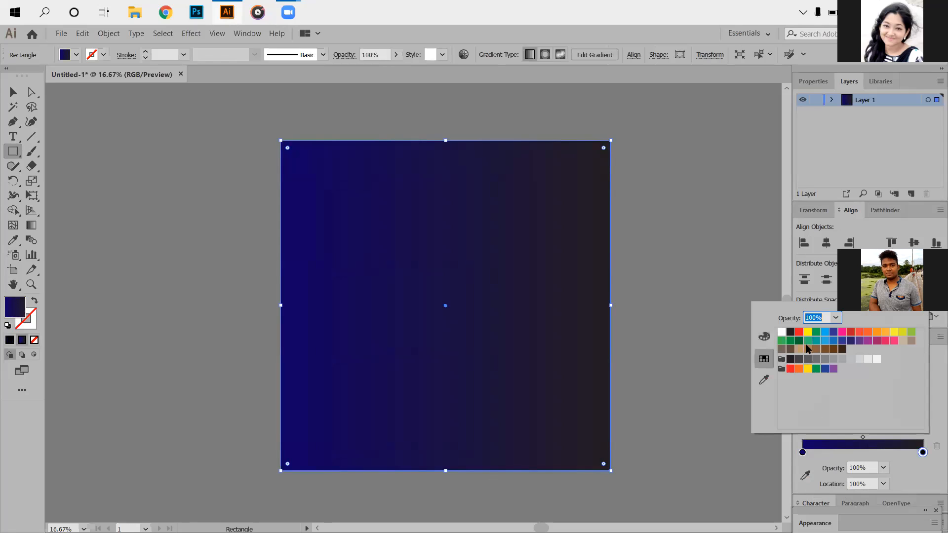
pyautogui.click(791, 333)
pyautogui.click(834, 333)
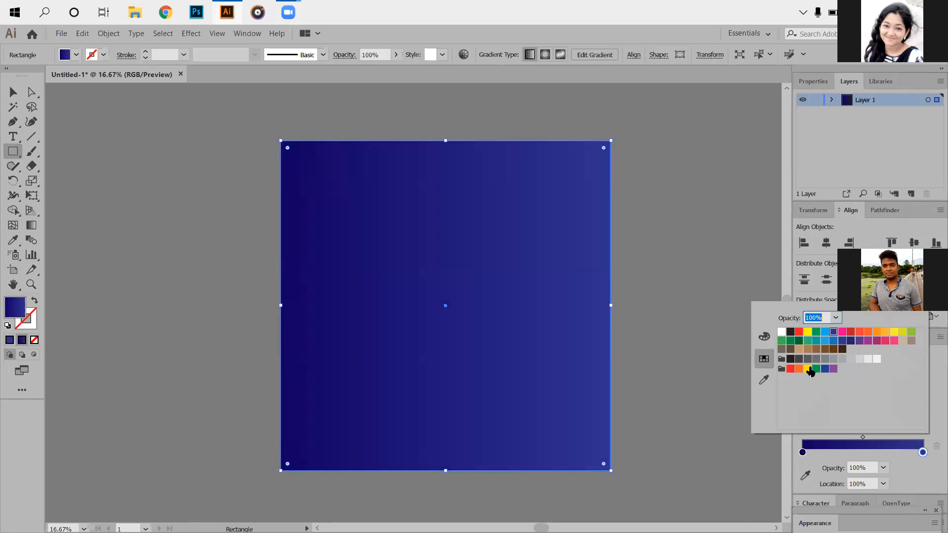
pyautogui.click(843, 341)
pyautogui.click(790, 360)
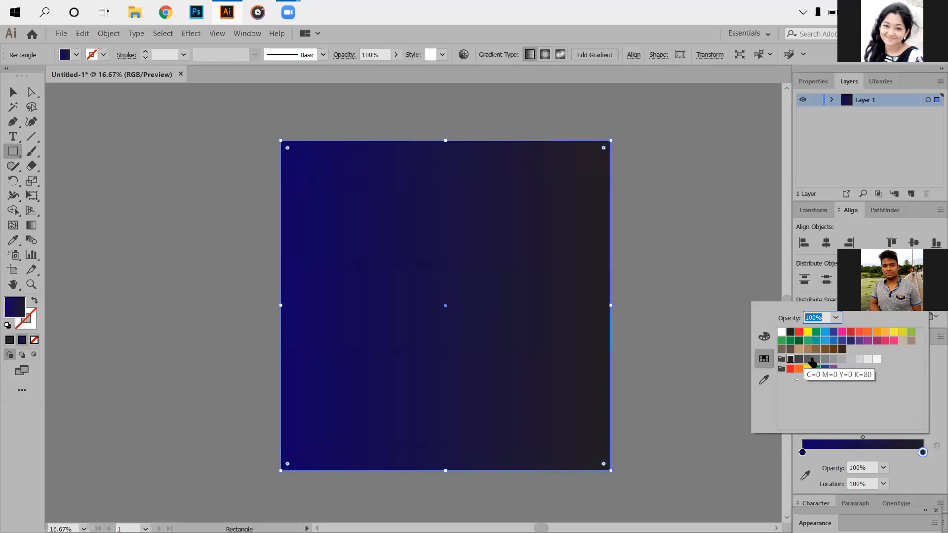
pyautogui.click(808, 360)
pyautogui.click(799, 360)
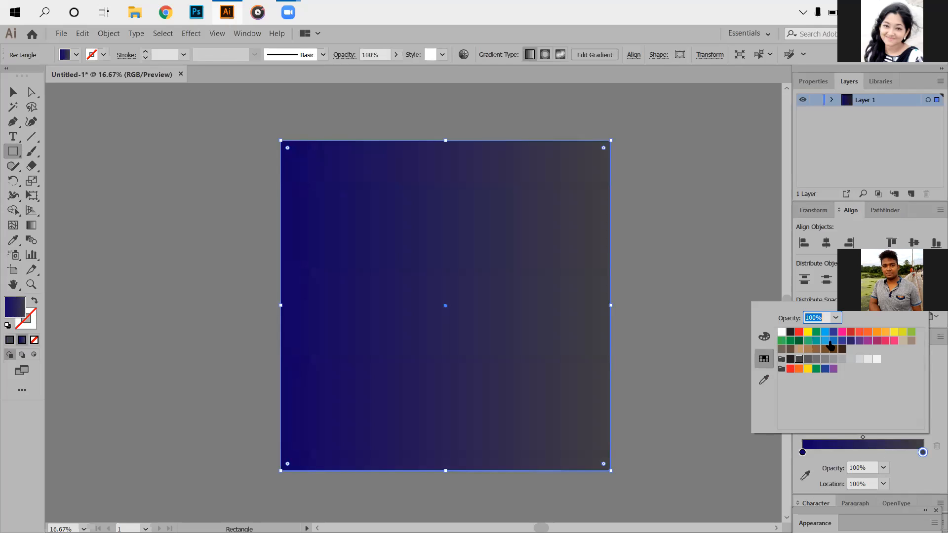
pyautogui.click(791, 332)
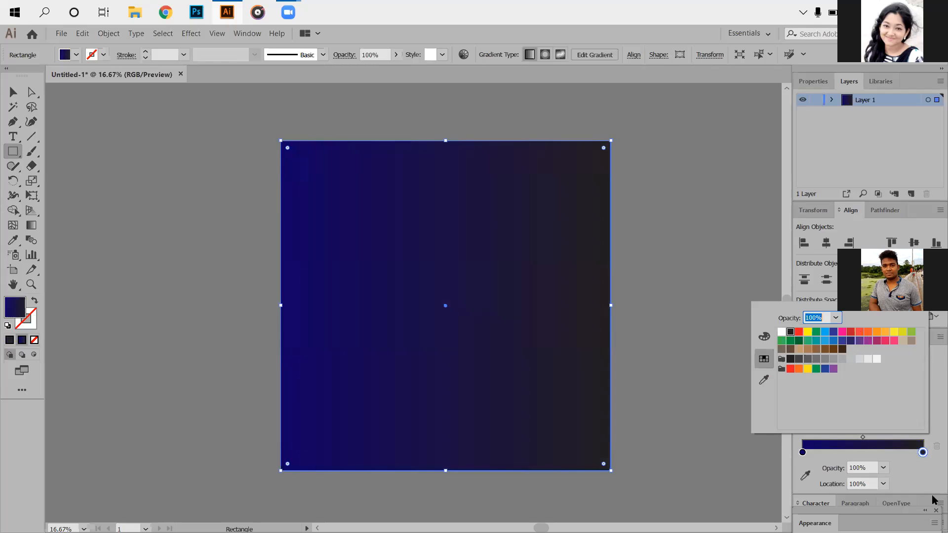
pyautogui.click(926, 471)
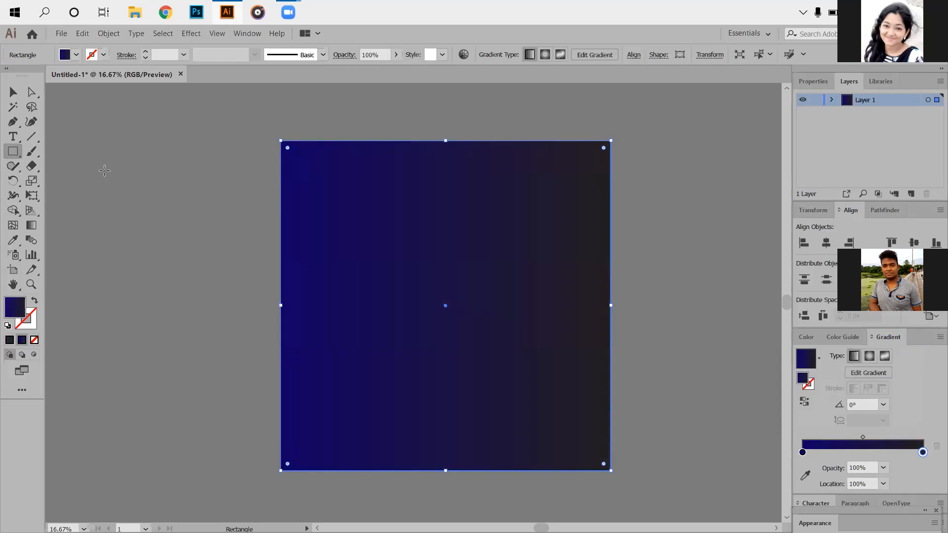
# - Try a diagonal linear gradient running from beyond the square's upper-right corner, with the black stop at 21.77%
pyautogui.click(31, 225)
pyautogui.moveTo(167, 436); pyautogui.dragTo(574, 157)
pyautogui.moveTo(666, 125); pyautogui.dragTo(414, 324)
pyautogui.moveTo(537, 228); pyautogui.dragTo(611, 168)
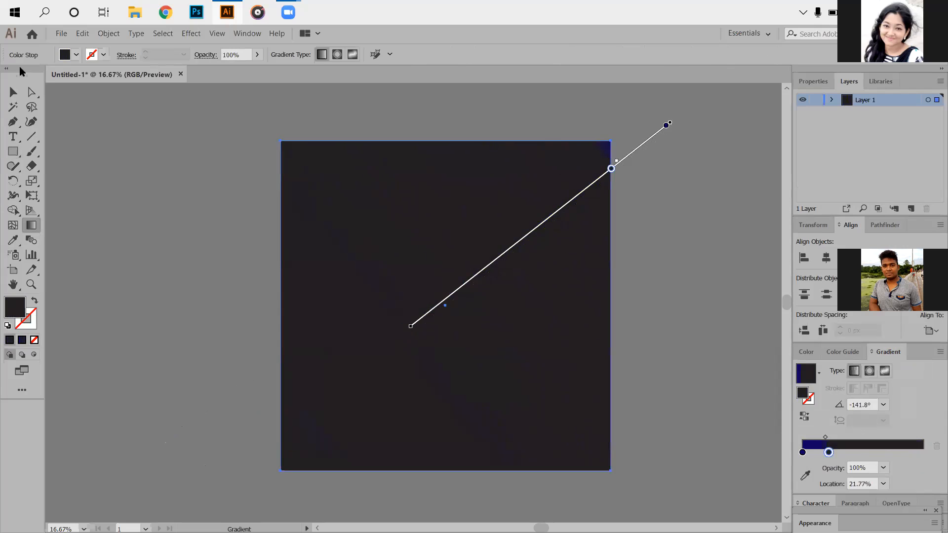
# - Undo the last gradient adjustments and redraw the linear gradient diagonally across the square
pyautogui.click(83, 33)
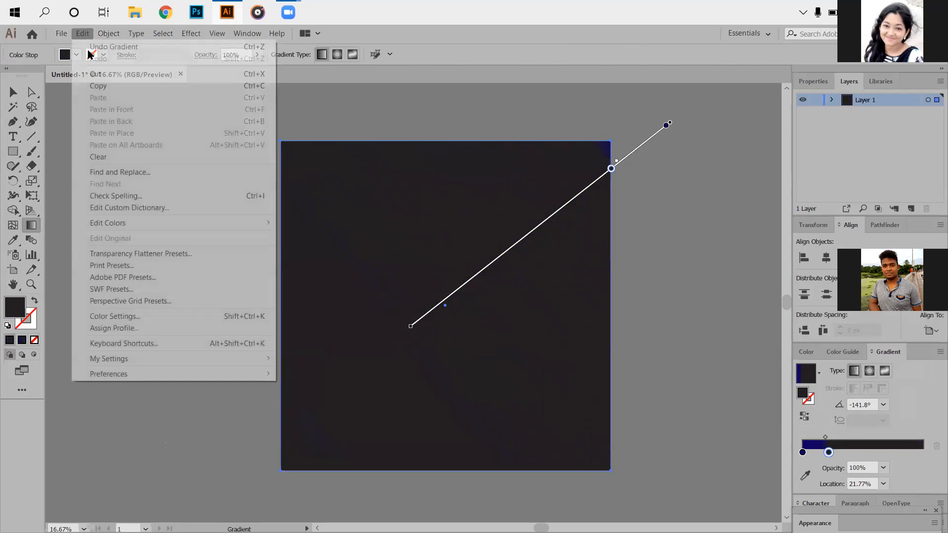
pyautogui.click(90, 48)
pyautogui.click(83, 33)
pyautogui.click(83, 33)
pyautogui.click(82, 34)
pyautogui.click(141, 347)
pyautogui.moveTo(141, 347); pyautogui.dragTo(570, 172)
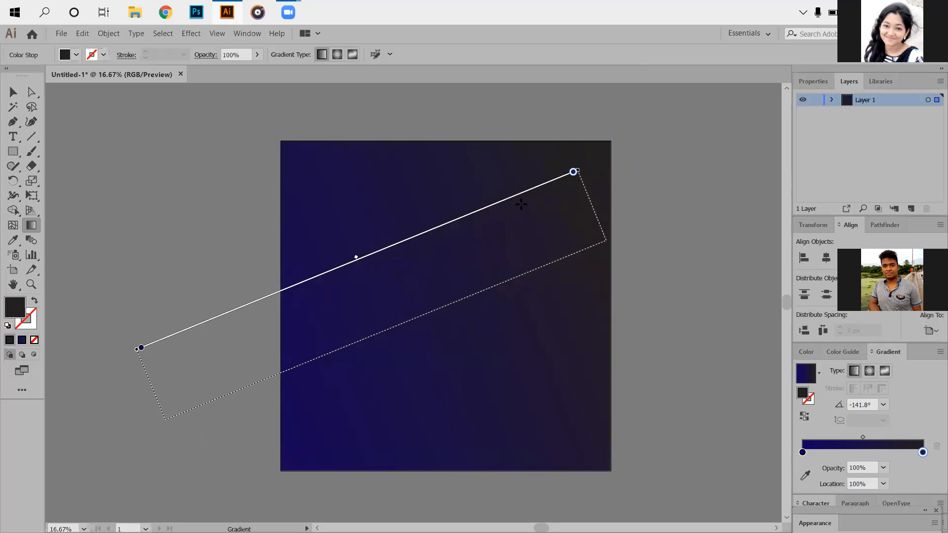
pyautogui.moveTo(201, 179); pyautogui.dragTo(656, 361)
# - Change the gradient to radial, running from black to dark blue, and stretch it horizontally across the square
pyautogui.click(869, 371)
pyautogui.moveTo(203, 178); pyautogui.dragTo(656, 416)
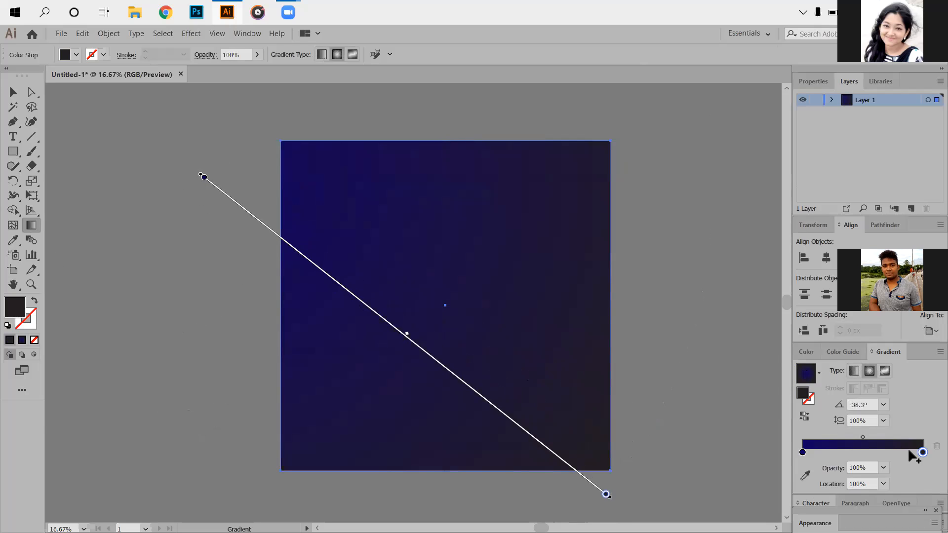
pyautogui.moveTo(200, 175)
pyautogui.mouseDown()
pyautogui.moveTo(261, 250)
pyautogui.moveTo(303, 254)
pyautogui.moveTo(611, 496)
pyautogui.moveTo(387, 389)
pyautogui.moveTo(220, 275)
pyautogui.moveTo(96, 212)
pyautogui.mouseUp()
pyautogui.moveTo(154, 267); pyautogui.dragTo(455, 271)
pyautogui.moveTo(134, 241)
pyautogui.mouseDown()
pyautogui.moveTo(534, 274)
pyautogui.moveTo(680, 241)
pyautogui.mouseUp()
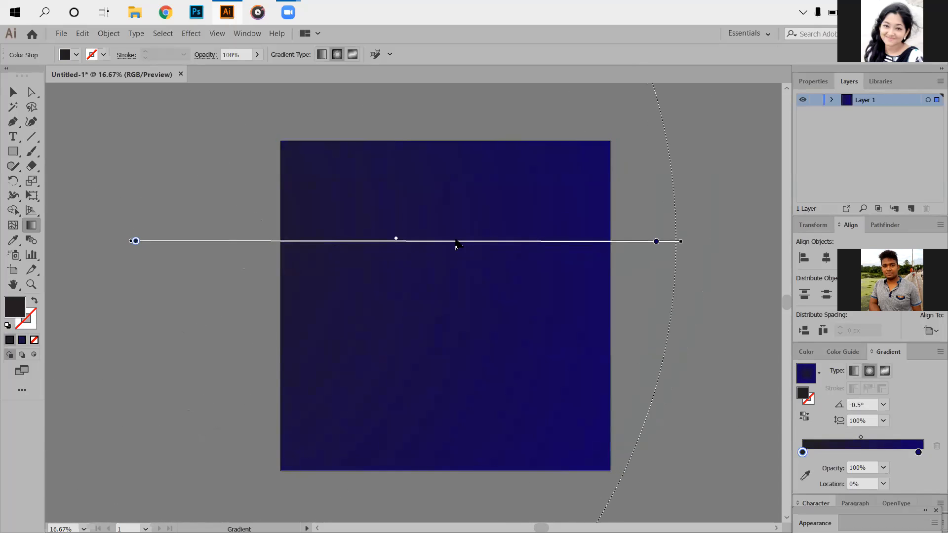
# - Redraw the radial gradient at -50.6°, shift the black stop to 19.32% to darken the middle, and deselect the square
pyautogui.moveTo(375, 210); pyautogui.dragTo(424, 262)
pyautogui.moveTo(481, 333); pyautogui.dragTo(551, 424)
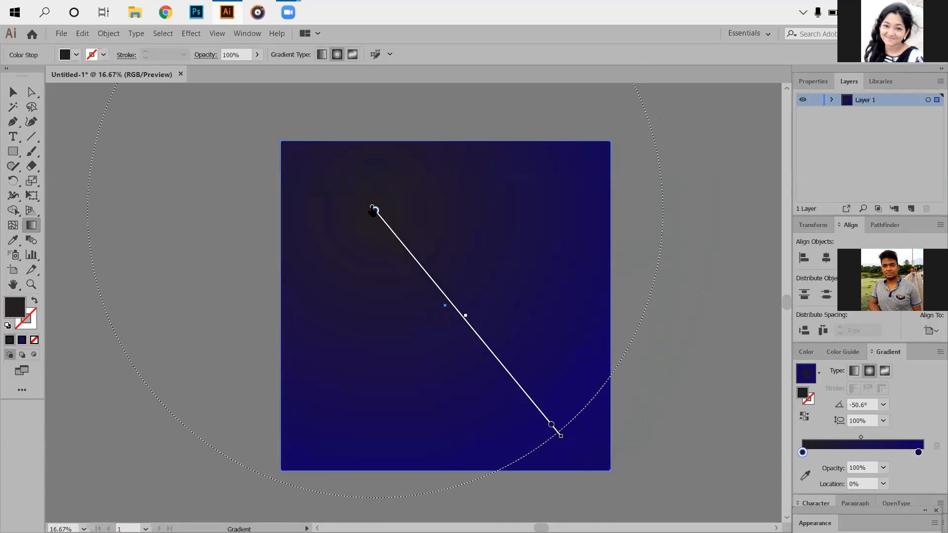
pyautogui.moveTo(374, 210); pyautogui.dragTo(405, 246)
pyautogui.moveTo(372, 208); pyautogui.dragTo(457, 330)
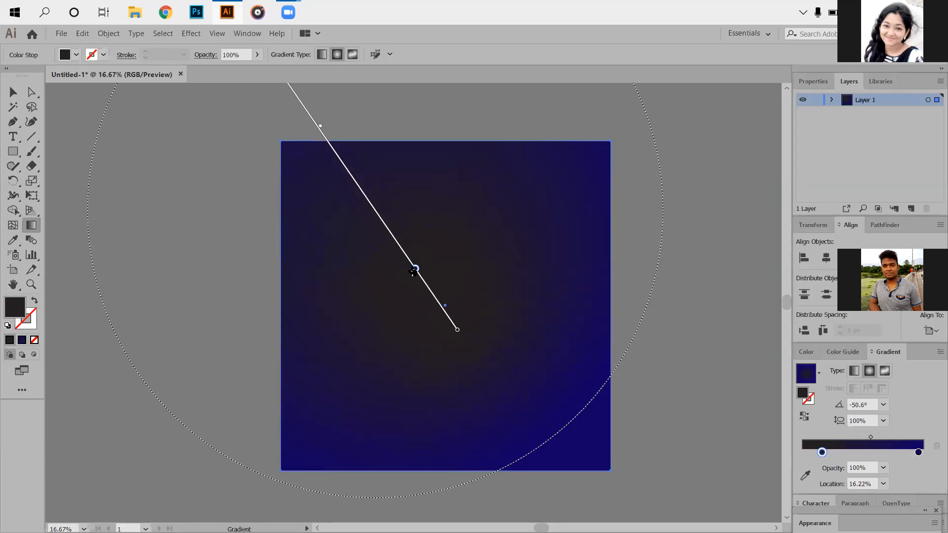
pyautogui.moveTo(415, 269)
pyautogui.mouseDown()
pyautogui.moveTo(356, 222)
pyautogui.moveTo(381, 281)
pyautogui.mouseUp()
pyautogui.moveTo(458, 332)
pyautogui.mouseDown()
pyautogui.moveTo(472, 342)
pyautogui.moveTo(472, 333)
pyautogui.mouseUp()
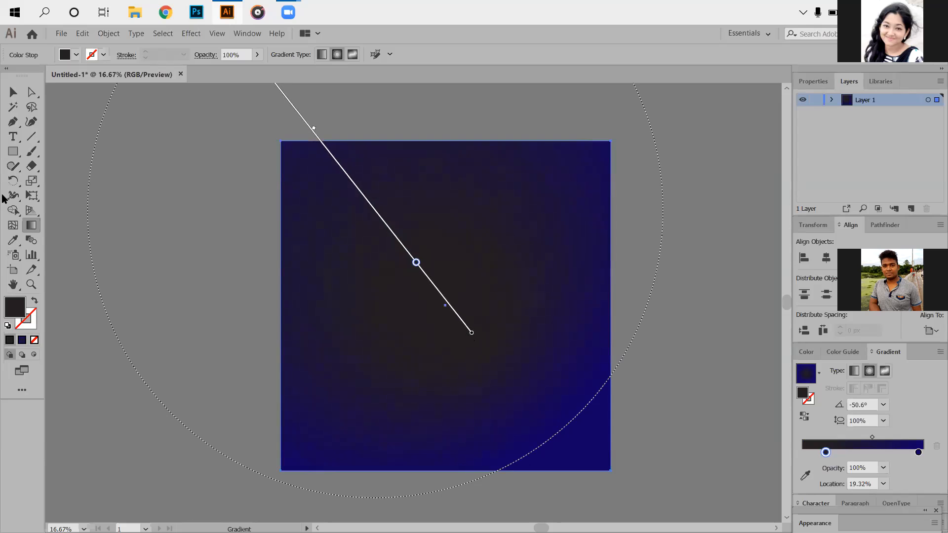
pyautogui.click(12, 92)
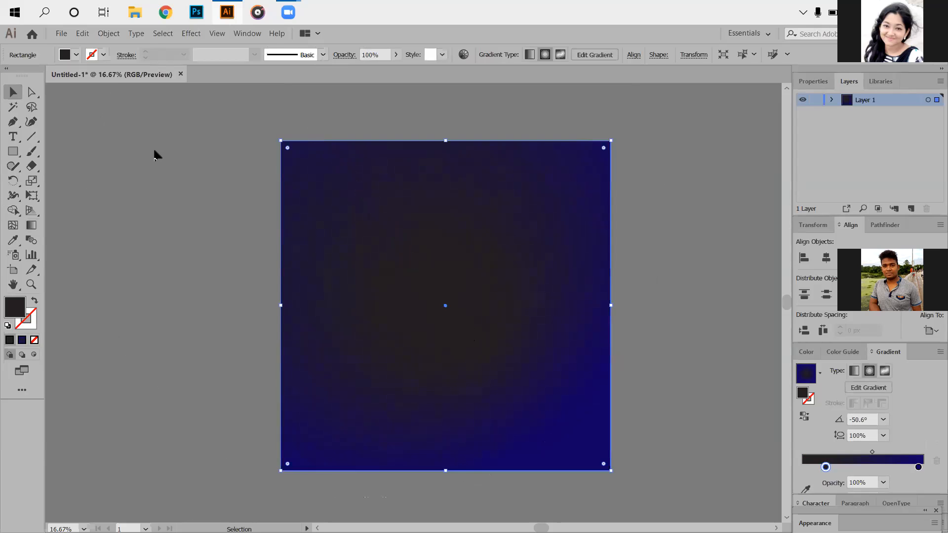
pyautogui.hotkey('ctrl', 'shift', 'a')
# - Draw a wide ellipse overlapping the square's bottom edge and extending past both of its sides
pyautogui.click(13, 151)
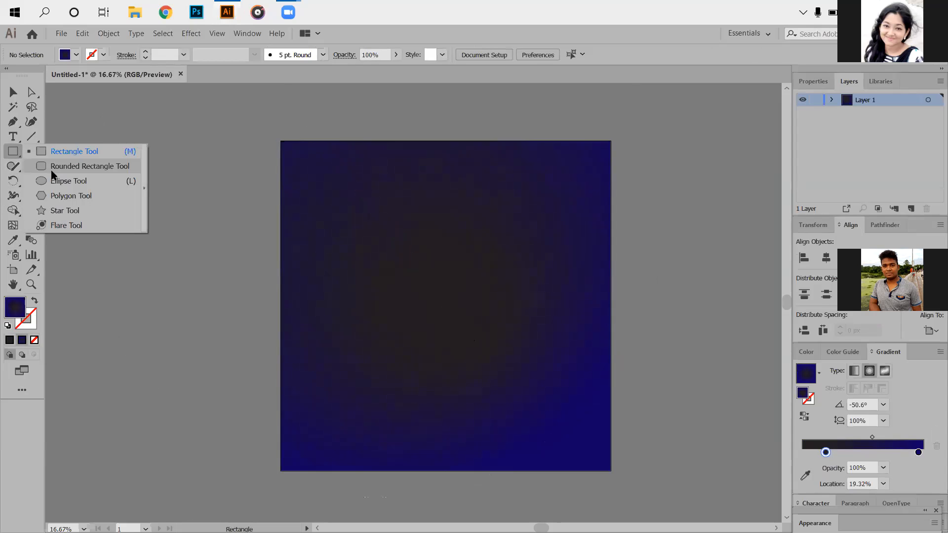
pyautogui.click(58, 183)
pyautogui.scroll(1, 679, 468)
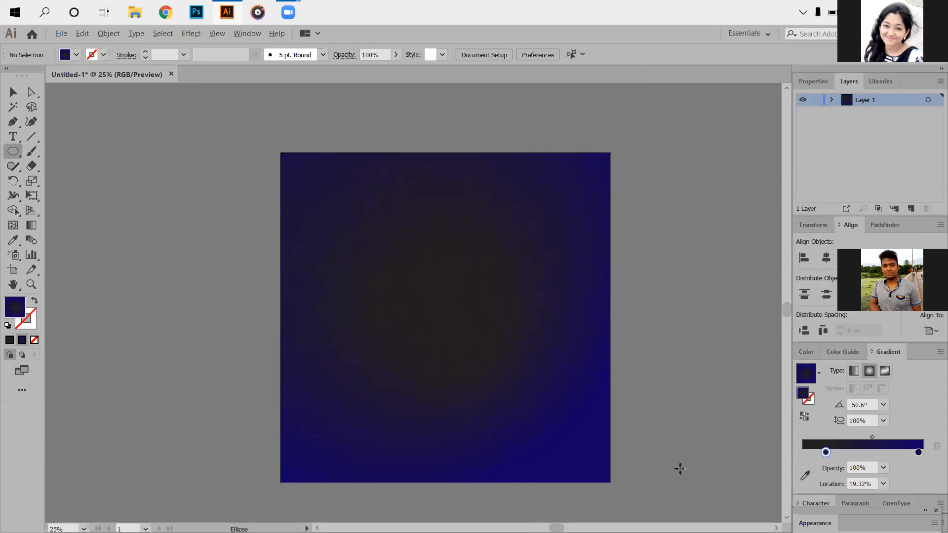
pyautogui.scroll(1, 679, 467)
pyautogui.scroll(-2, 619, 444)
pyautogui.hscroll(-3, 629, 421)
pyautogui.moveTo(107, 268); pyautogui.dragTo(321, 331)
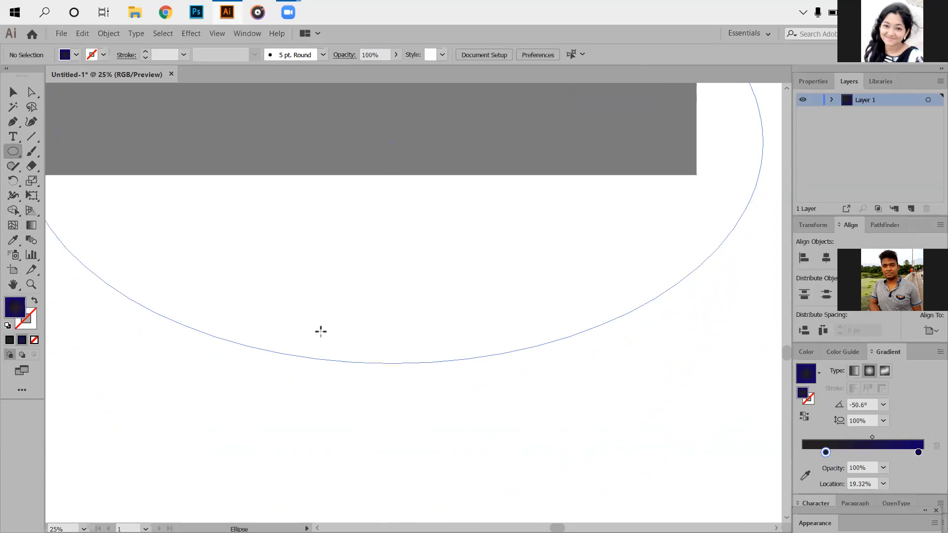
pyautogui.scroll(-4, 366, 352)
# - Replace the ellipse's gradient with a solid near-white fill, f9f7f8
pyautogui.doubleClick(20, 303)
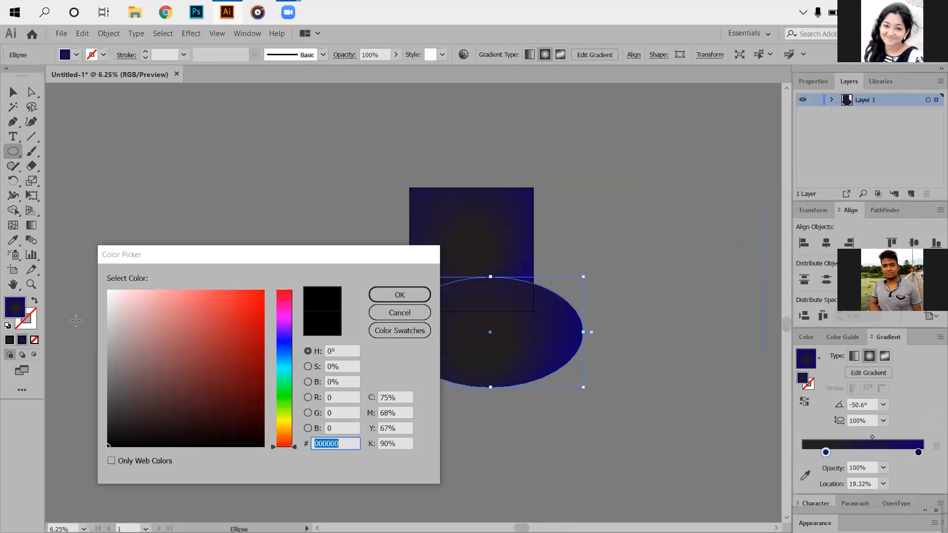
pyautogui.press('Return')
pyautogui.doubleClick(16, 310)
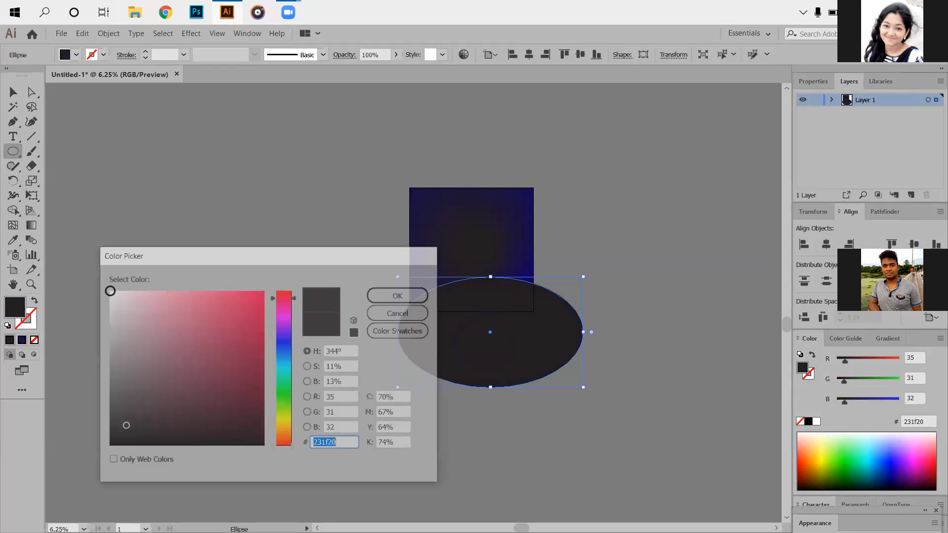
pyautogui.click(110, 291)
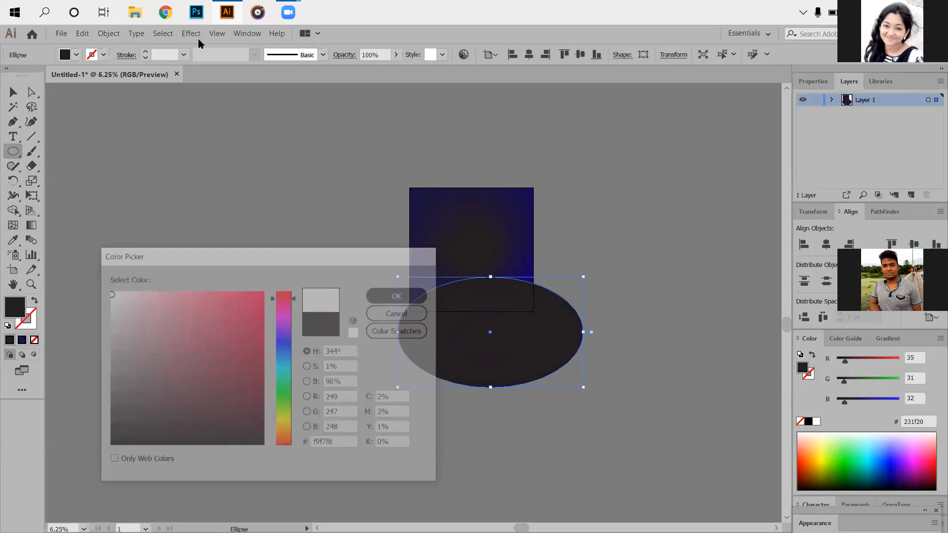
# - Start a Zig Zag effect on the ellipse with the preview on and smooth points
pyautogui.click(191, 34)
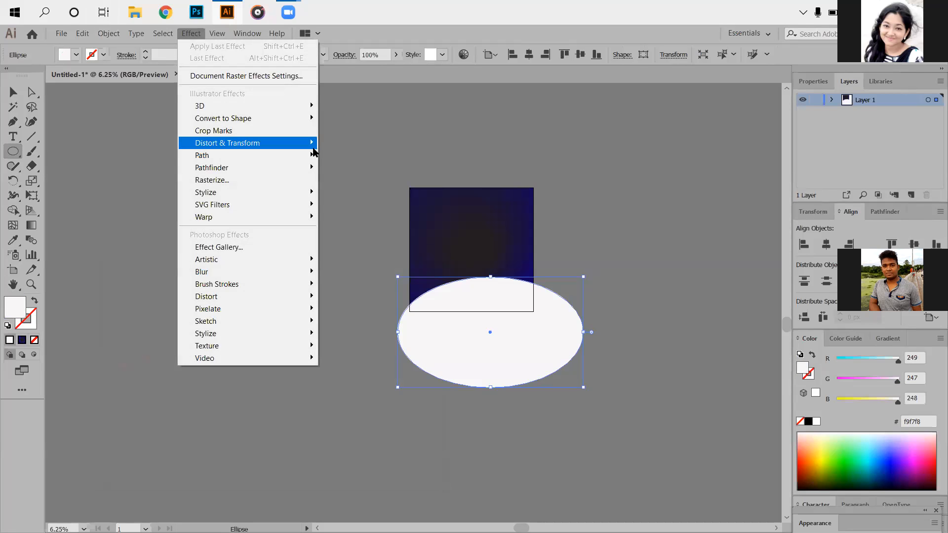
pyautogui.moveTo(314, 152)
pyautogui.click(345, 214)
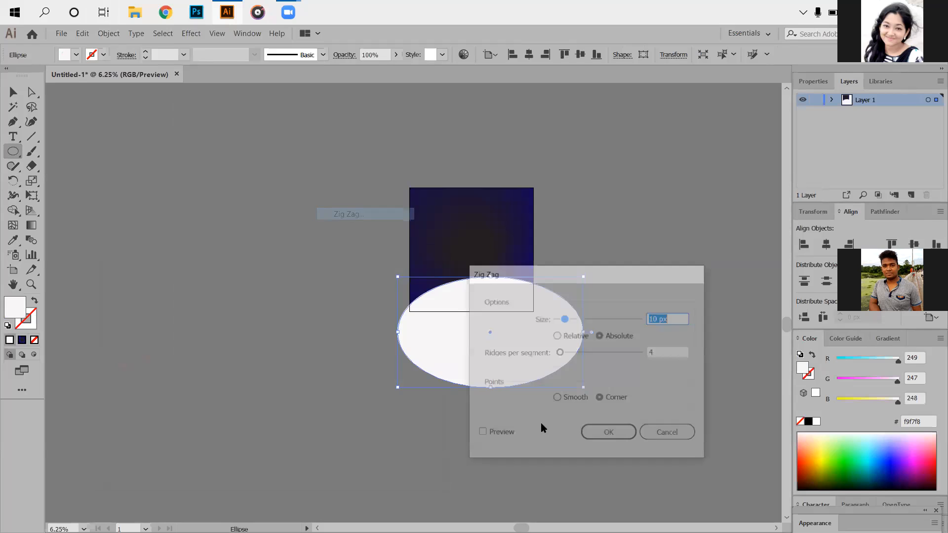
pyautogui.click(497, 434)
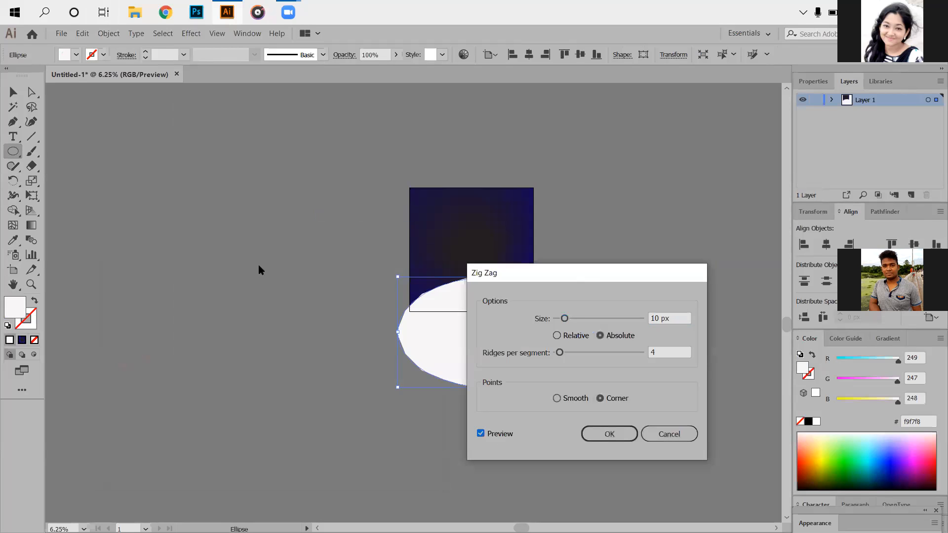
pyautogui.click(244, 384)
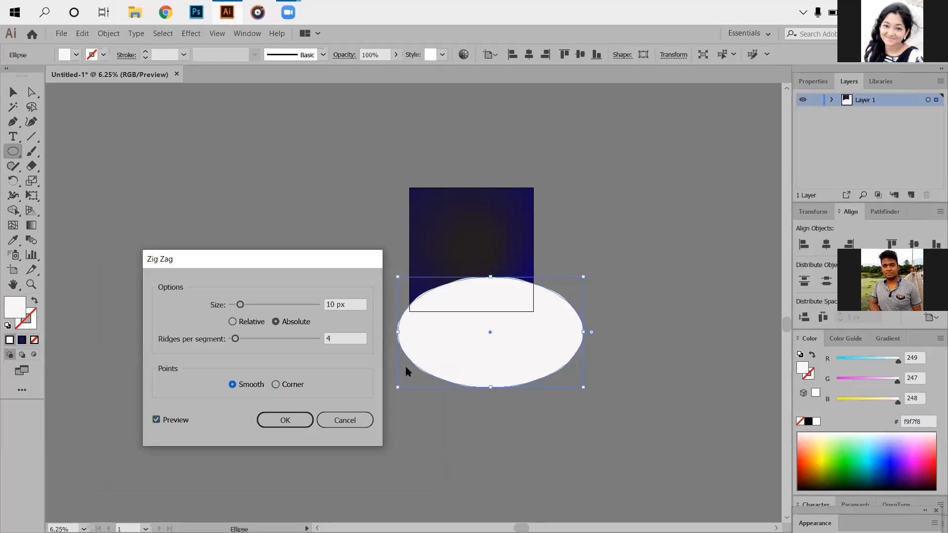
# - Set the Zig Zag effect to 10 ridges per segment
pyautogui.click(356, 339)
pyautogui.press('Up')
pyautogui.press('Up')
pyautogui.press('Up')
pyautogui.press('Up')
pyautogui.press('Up')
pyautogui.press('Up')
pyautogui.press('Up')
pyautogui.press('Up')
pyautogui.press('Down')
pyautogui.press('Down')
# - Set the Zig Zag effect's absolute size to 25 px
pyautogui.click(357, 305)
pyautogui.press('Up')
pyautogui.press('Up')
pyautogui.press('Up')
pyautogui.press('Up')
pyautogui.press('Up')
pyautogui.press('Up')
pyautogui.press('Up')
pyautogui.press('Up')
pyautogui.press('Up')
pyautogui.press('Up')
pyautogui.press('Up')
pyautogui.press('Up')
pyautogui.press('Up')
pyautogui.press('Up')
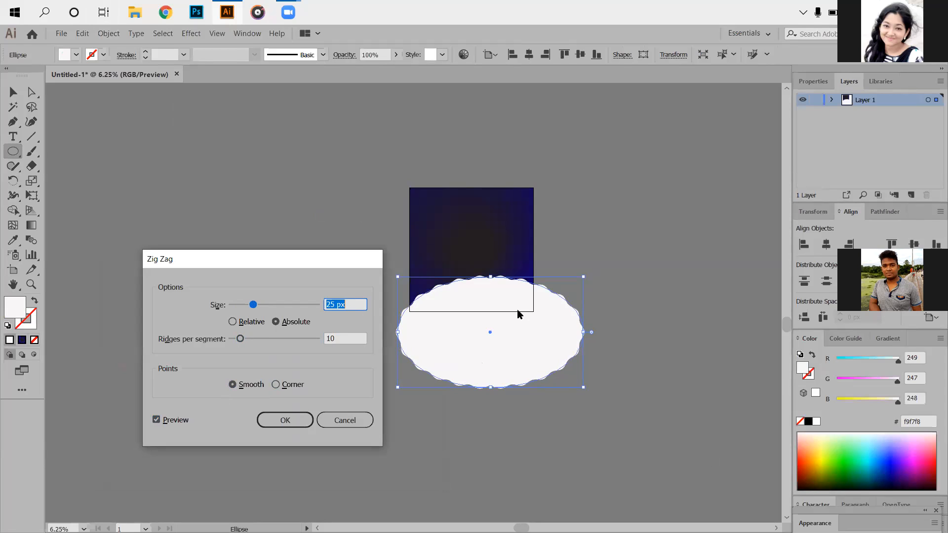
# - Reduce the Zig Zag ridges per segment to 9 and apply the effect to the ellipse
pyautogui.click(344, 339)
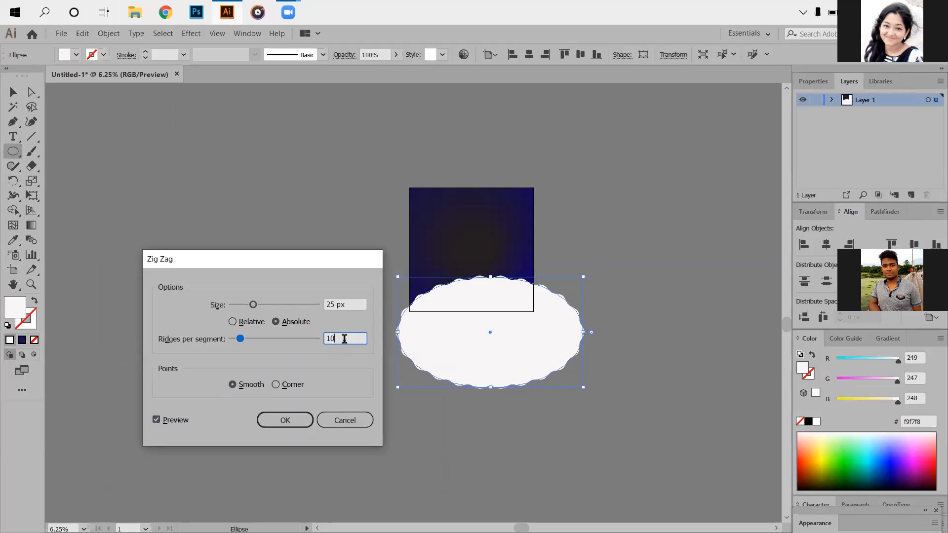
pyautogui.press('Down')
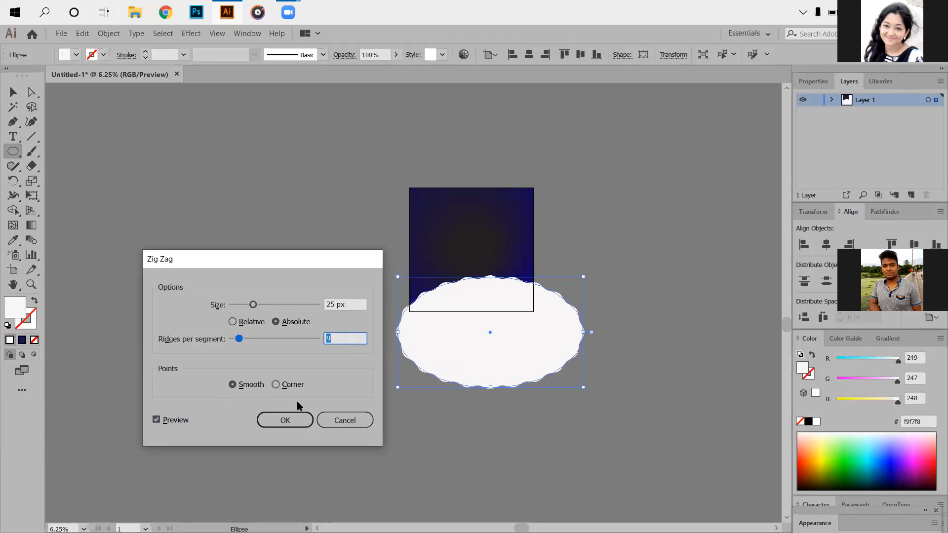
pyautogui.click(299, 419)
# - Move the wavy ellipse up over the lower part of the square, centre it horizontally on the artboard and deselect it
pyautogui.scroll(-3, 472, 331)
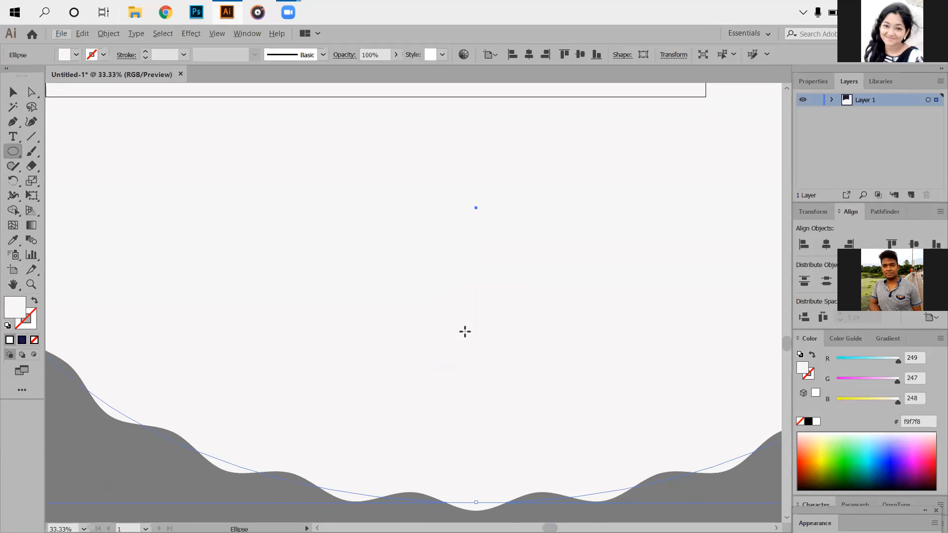
pyautogui.scroll(-2, 465, 332)
pyautogui.scroll(4, 463, 329)
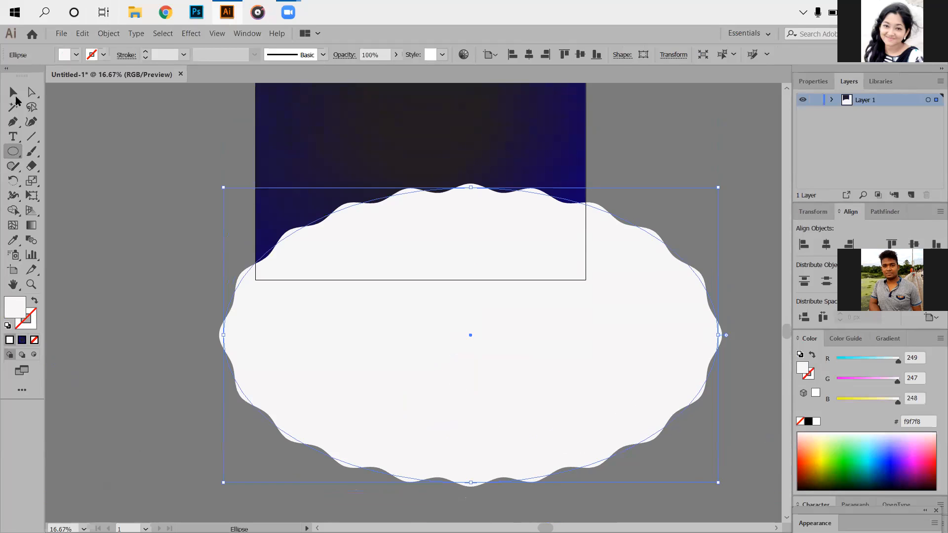
pyautogui.click(12, 95)
pyautogui.moveTo(398, 245)
pyautogui.mouseDown()
pyautogui.moveTo(353, 212)
pyautogui.moveTo(366, 212)
pyautogui.moveTo(358, 200)
pyautogui.mouseUp()
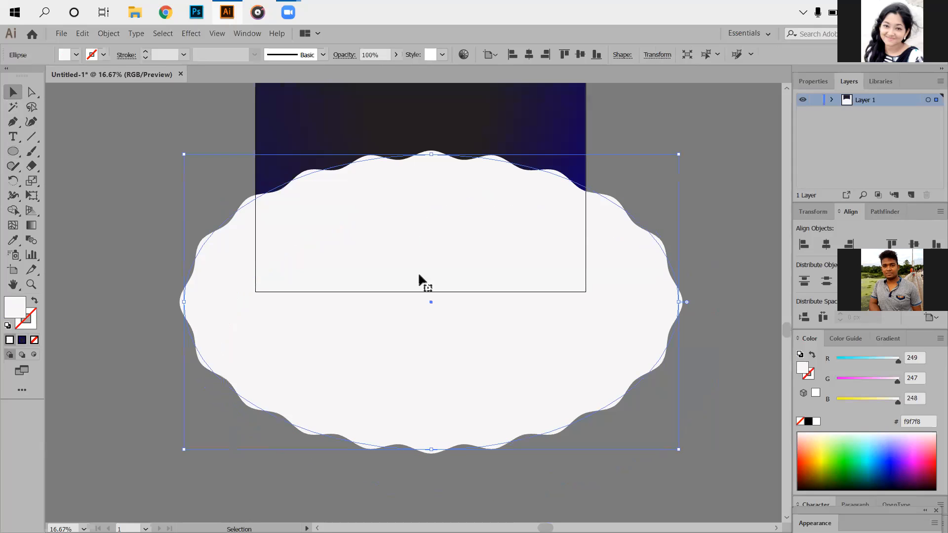
pyautogui.click(527, 55)
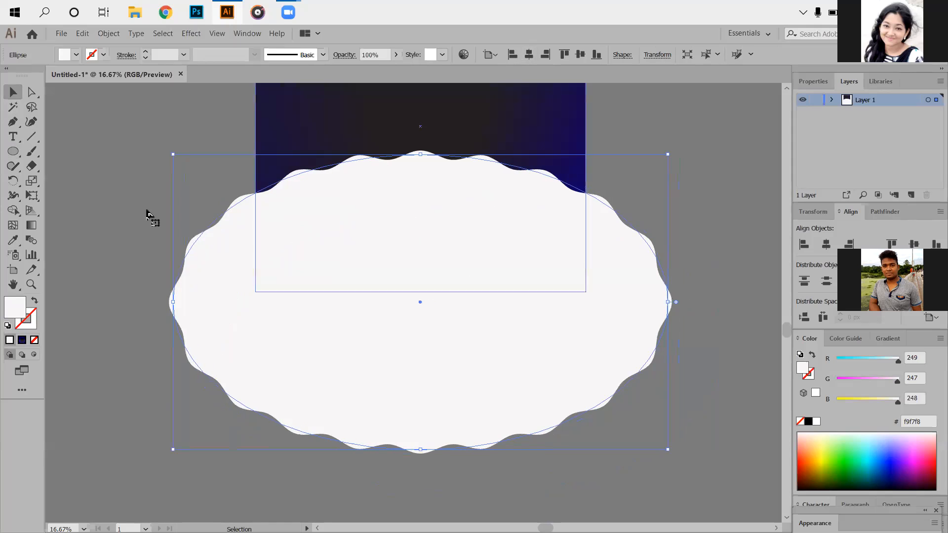
pyautogui.click(719, 312)
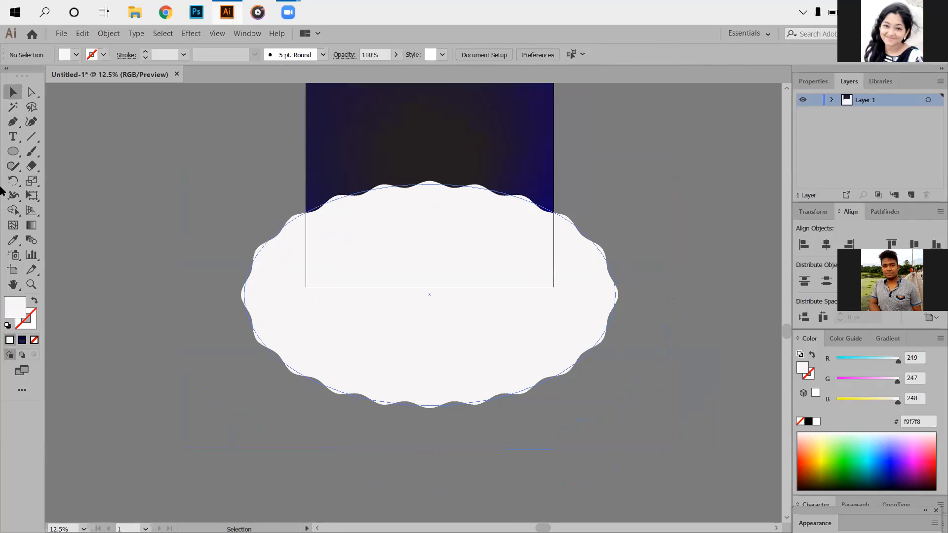
pyautogui.hotkey('ctrl', '-')
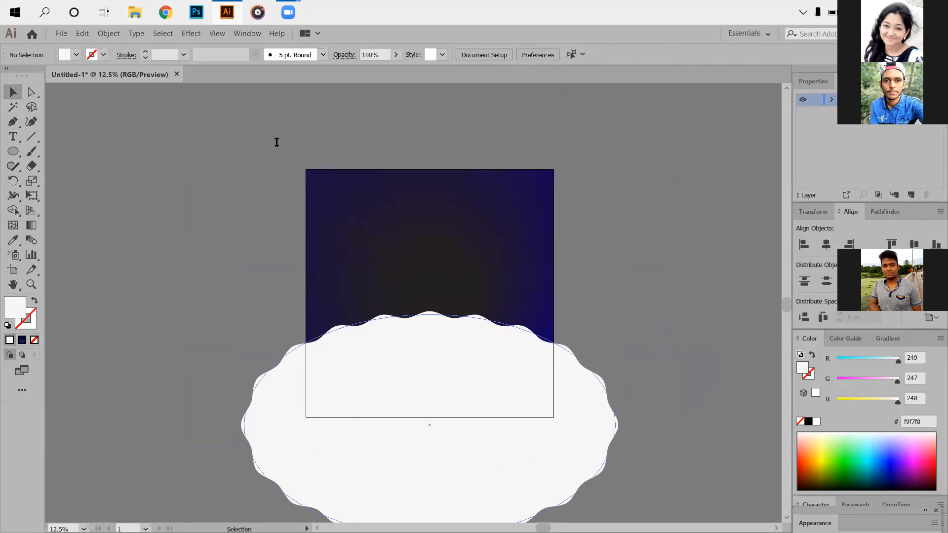
# - Switch to Chrome and search Google for "chiken image"
pyautogui.hotkey('alt', 'Tab')
pyautogui.click(211, 50)
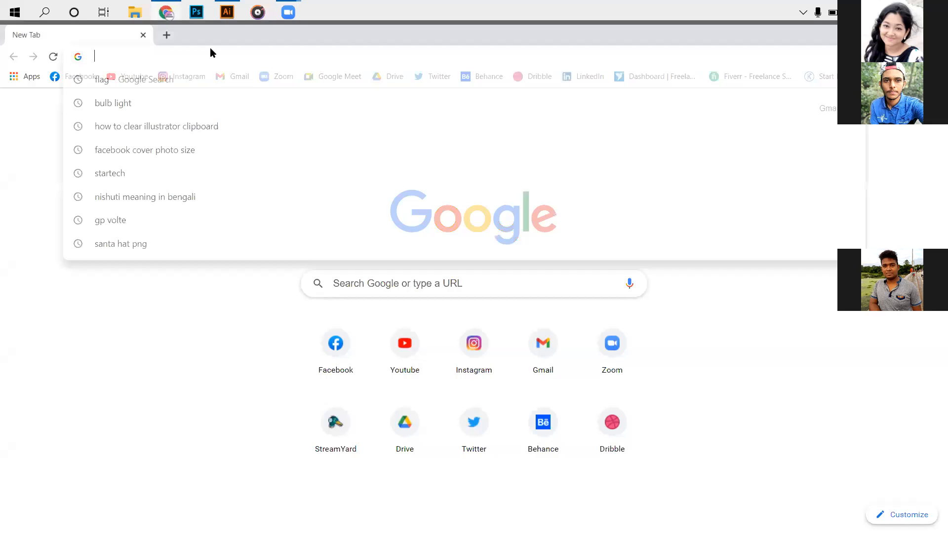
pyautogui.write('chihen')
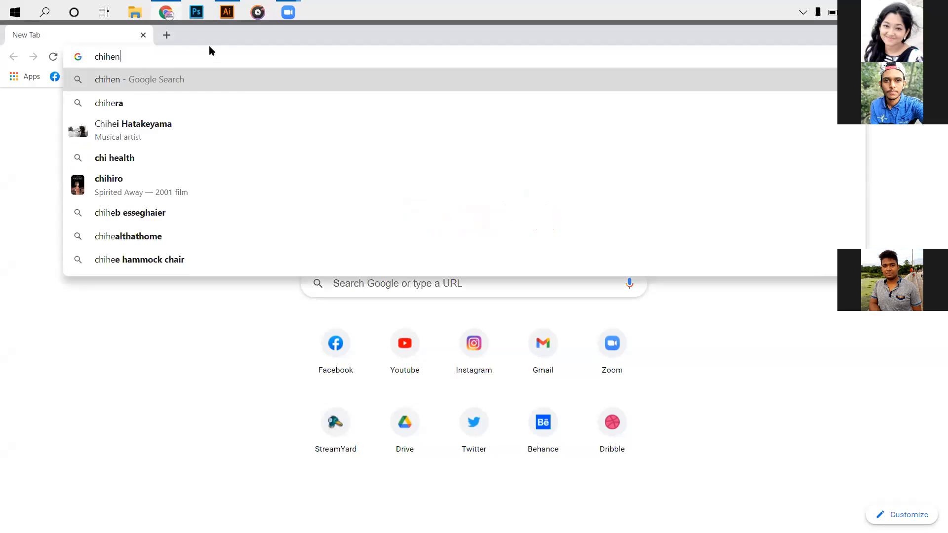
pyautogui.press('BackSpace')
pyautogui.press('BackSpace')
pyautogui.press('BackSpace')
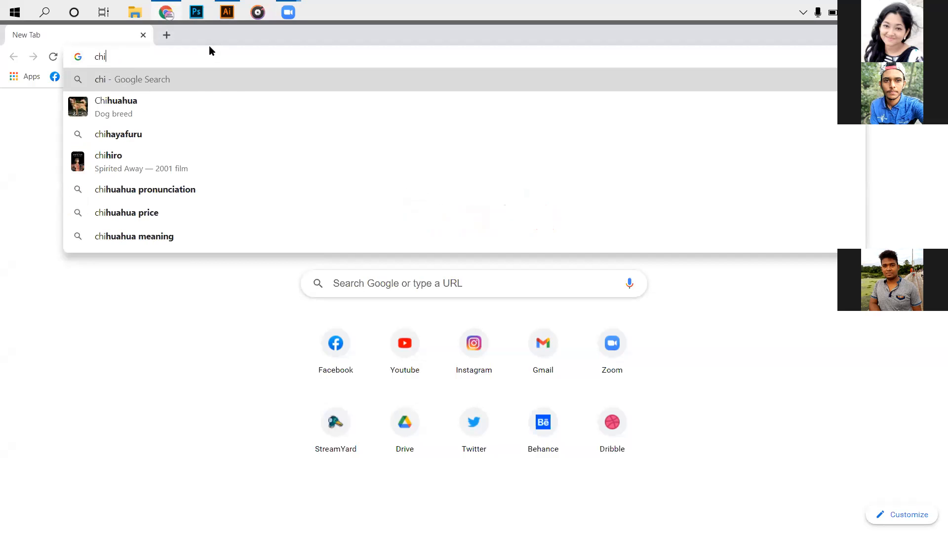
pyautogui.write('ken ')
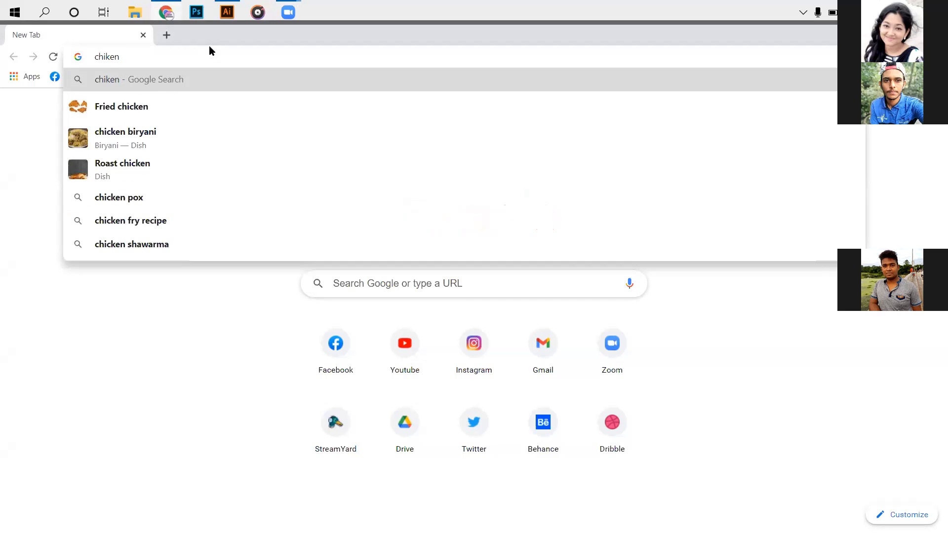
pyautogui.write('image')
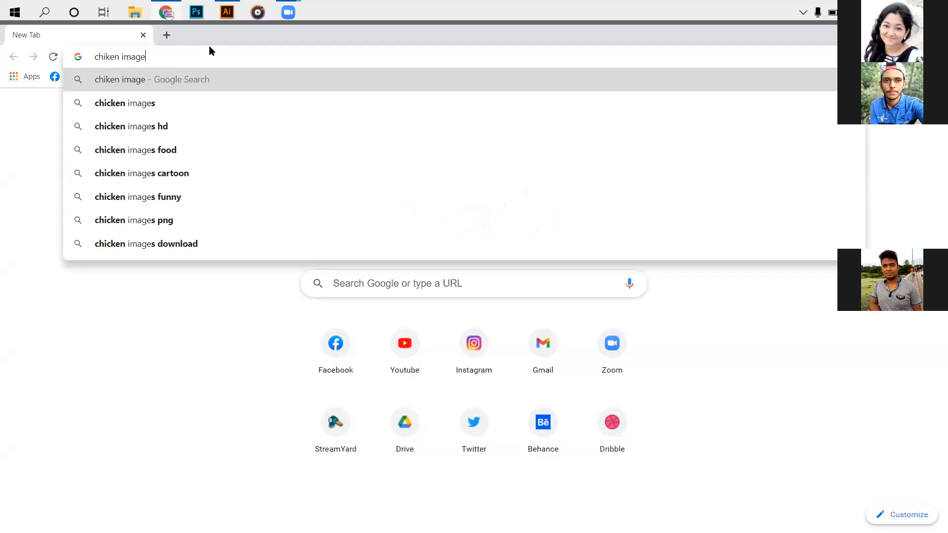
pyautogui.press('Return')
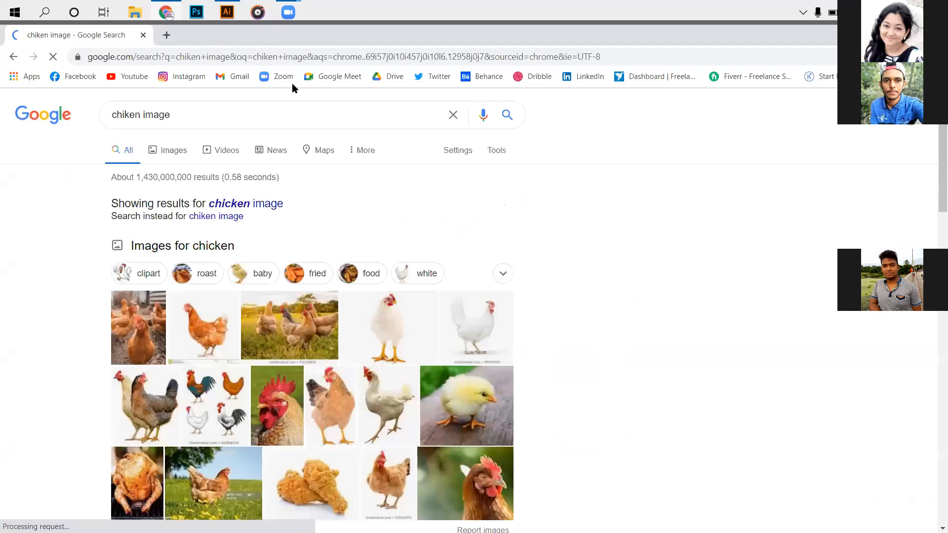
# - Refine the search to fried chicken images and open the Spicy Buttermilk Fried Chicken picture from the image results
pyautogui.write('fried')
pyautogui.press('BackSpace')
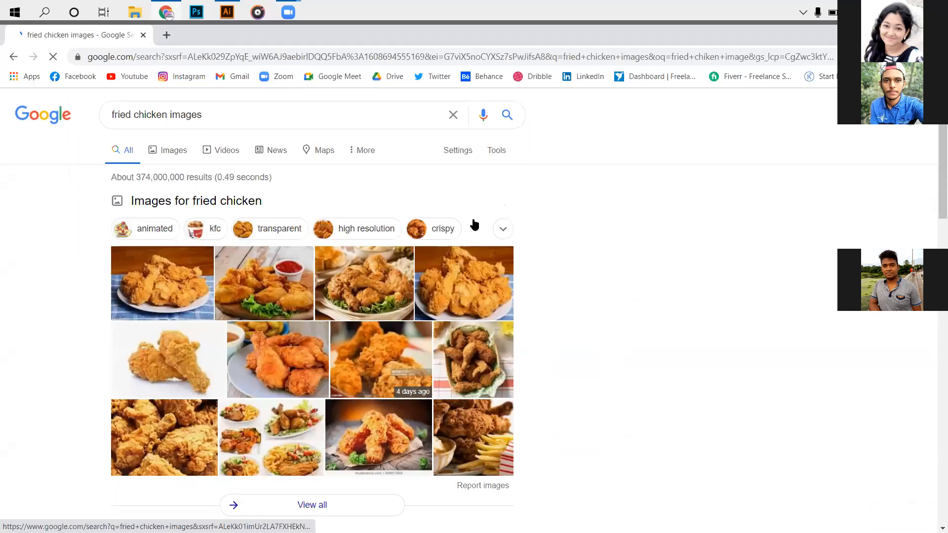
pyautogui.scroll(-1, 474, 225)
pyautogui.click(302, 336)
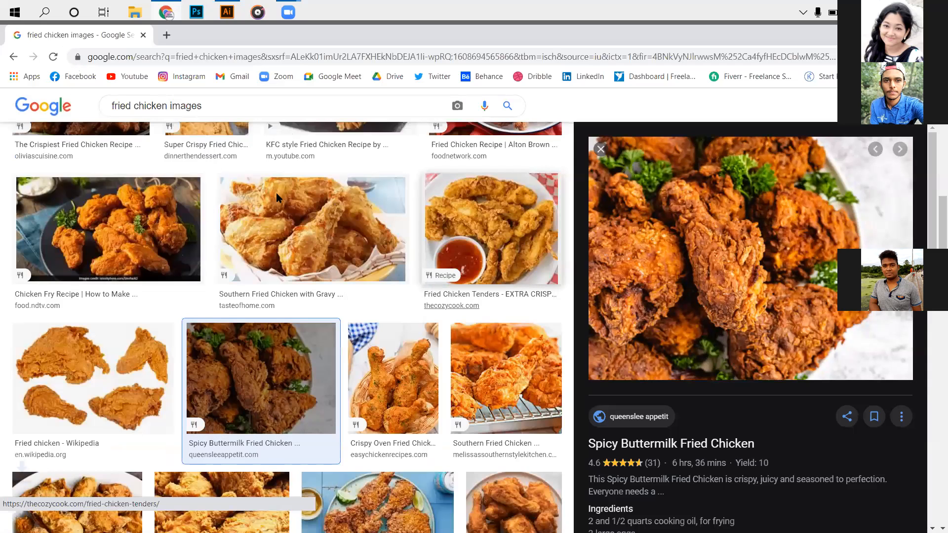
# - Back in Illustrator, open spicy-buttermilk-fried-chicken-recipe-queensleeappetit.com-3-720x540.jpg from the Downloads folder and enlarge the photo
pyautogui.hotkey('alt', 'Tab')
pyautogui.scroll(-5, 289, 194)
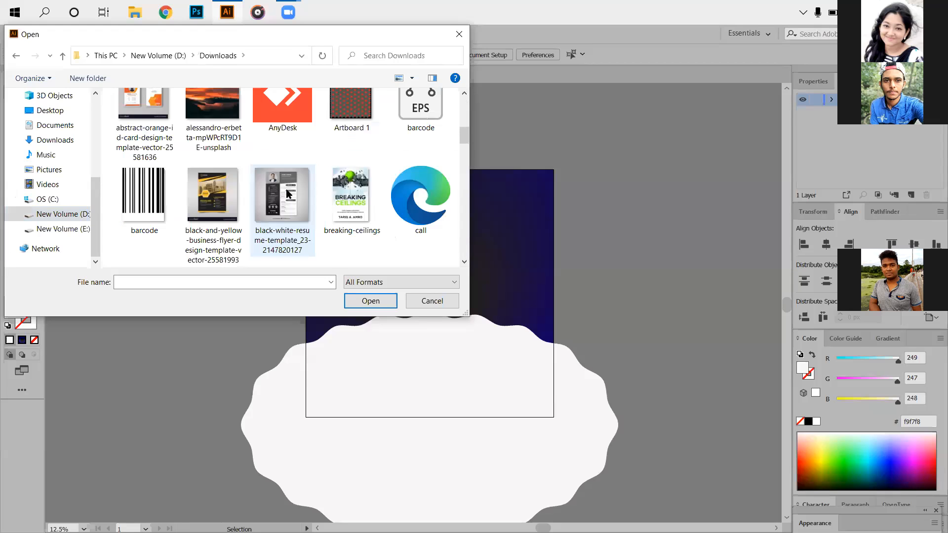
pyautogui.scroll(-6, 289, 194)
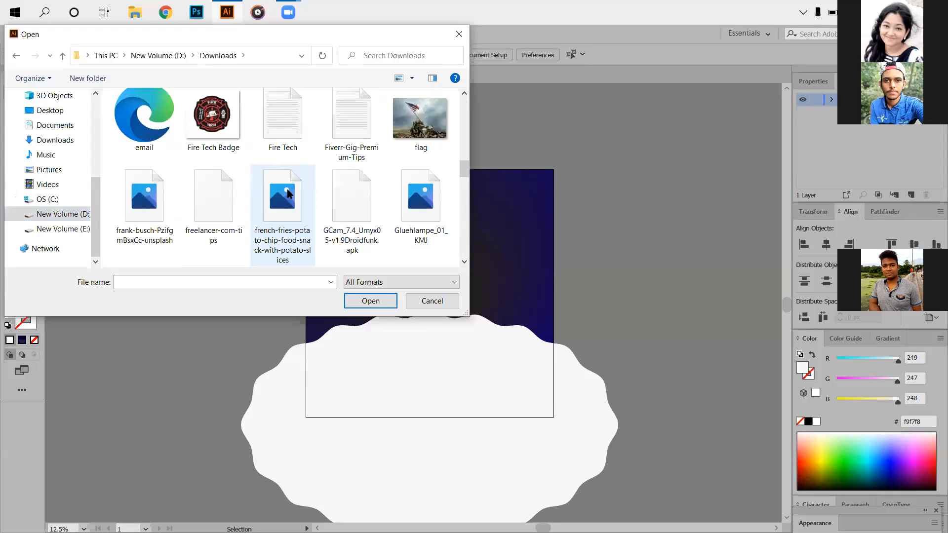
pyautogui.scroll(-3, 289, 195)
pyautogui.scroll(1, 289, 196)
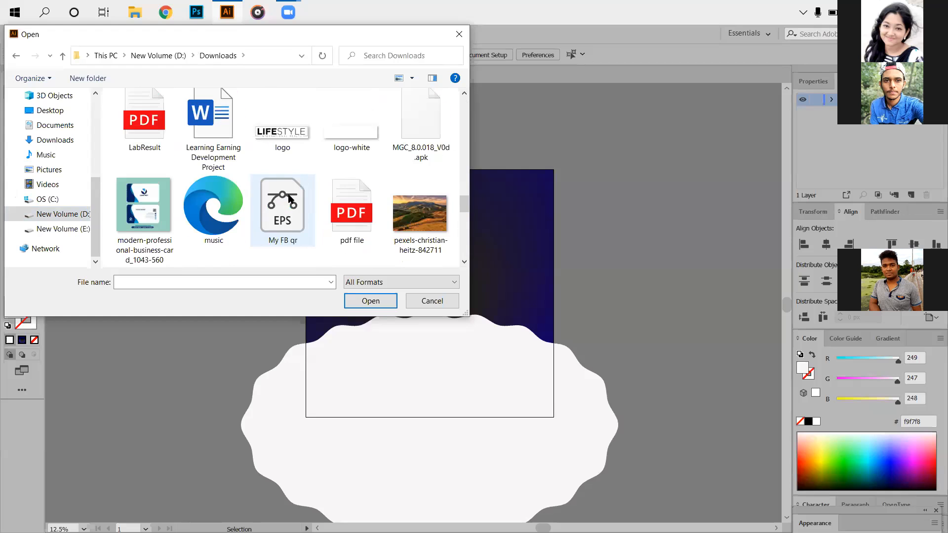
pyautogui.scroll(-4, 290, 199)
pyautogui.click(433, 150)
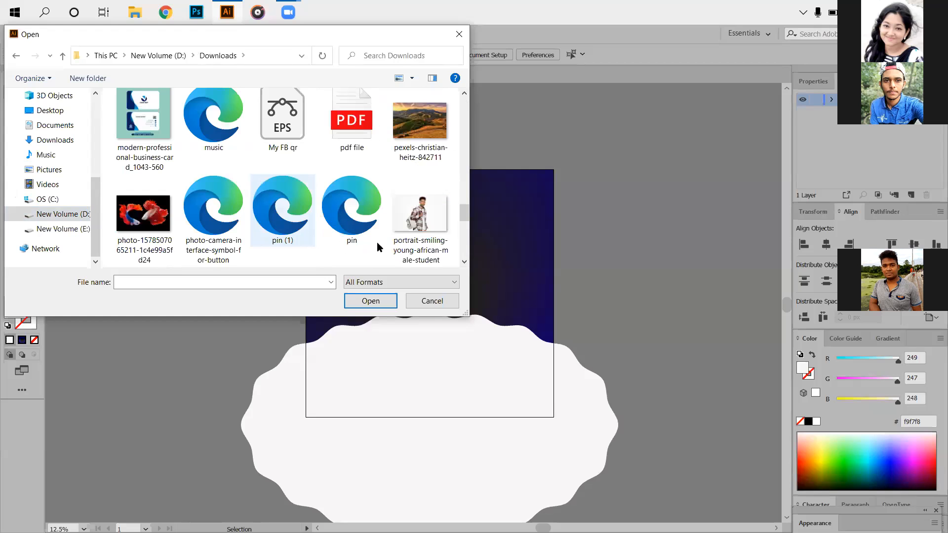
pyautogui.click(356, 299)
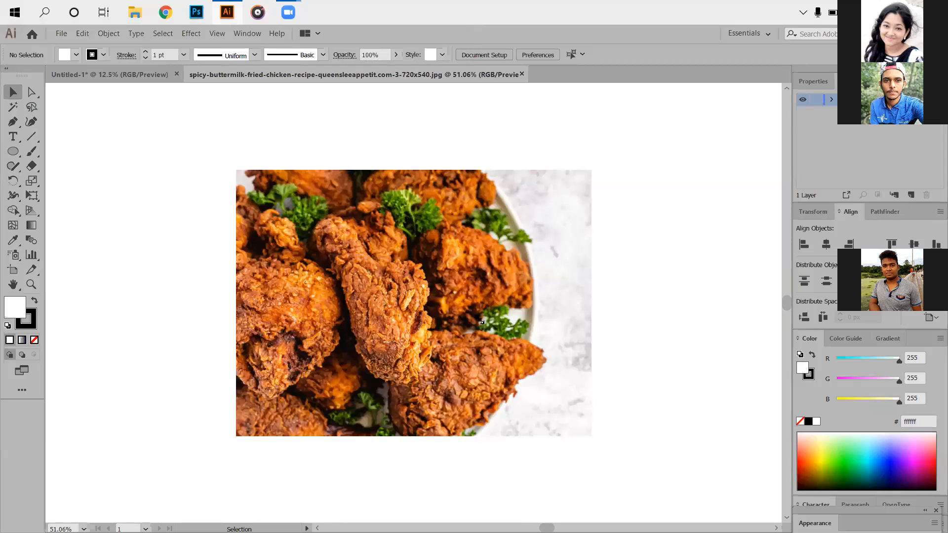
pyautogui.moveTo(480, 320); pyautogui.dragTo(542, 364)
# - Draw a large white circle over the chicken photo, extending below and beyond the photo's plain side
pyautogui.click(12, 154)
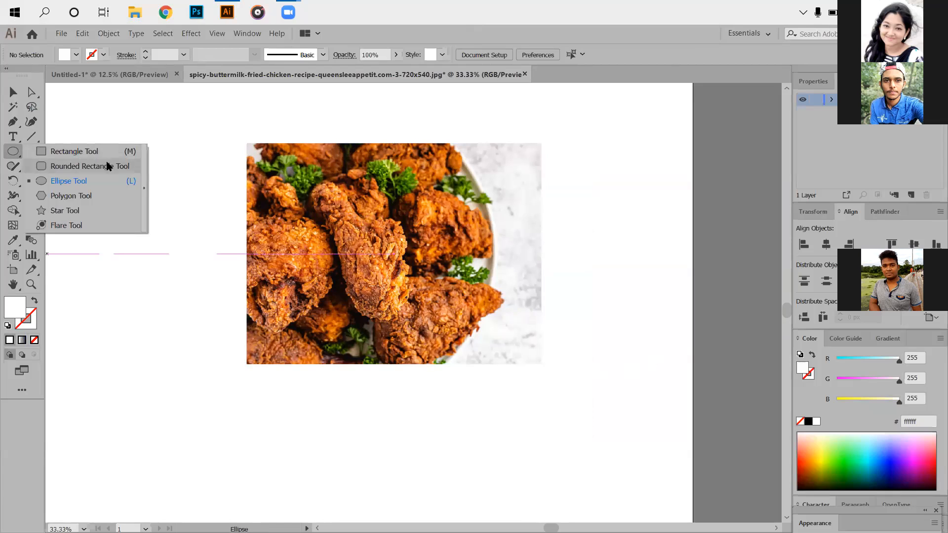
pyautogui.click(90, 182)
pyautogui.moveTo(292, 150); pyautogui.dragTo(605, 467)
# - Start a Zig Zag effect on the circle with the preview on and set its absolute size to 12 px
pyautogui.click(191, 33)
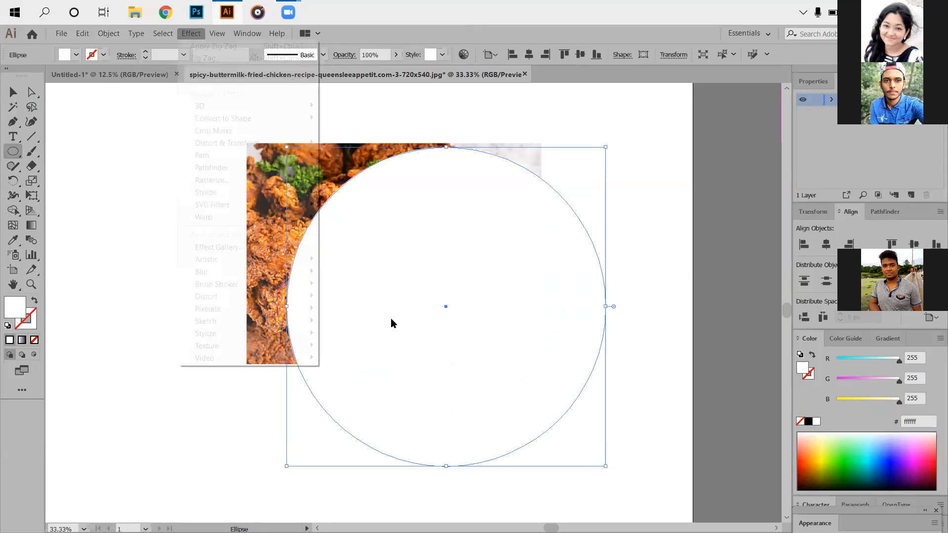
pyautogui.hotkey('ctrl', 'alt', 'shift', 'e')
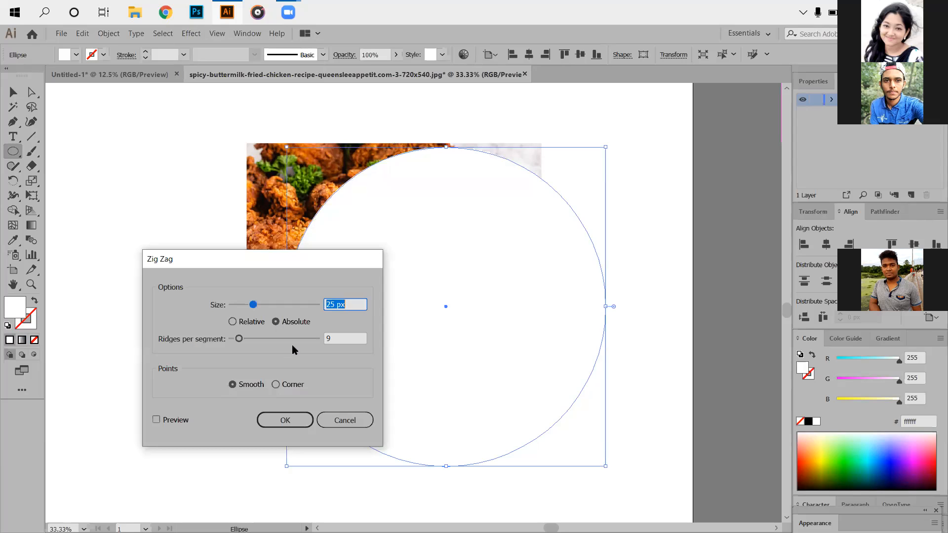
pyautogui.press('Down')
pyautogui.press('Down')
pyautogui.press('Down')
pyautogui.press('Down')
pyautogui.press('Down')
pyautogui.press('Down')
pyautogui.press('Down')
pyautogui.press('Down')
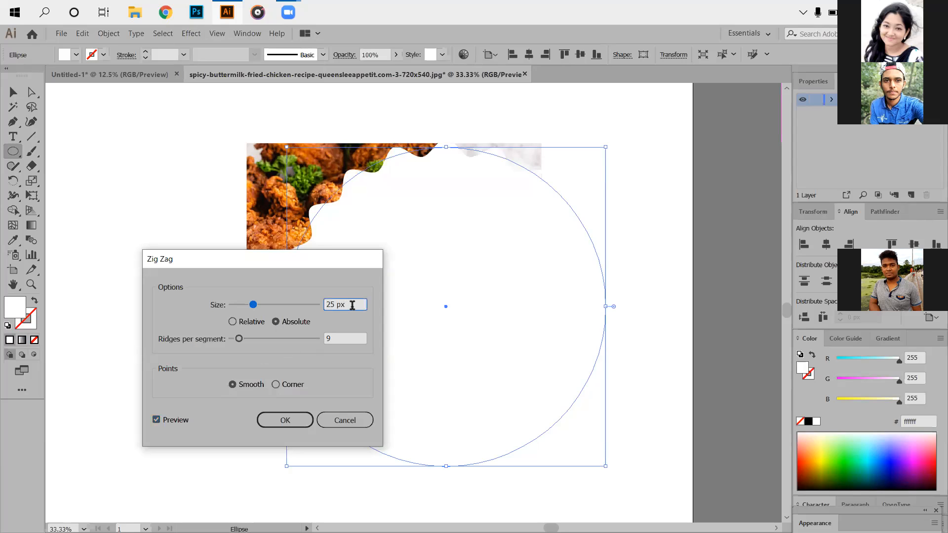
pyautogui.press('Down')
pyautogui.press('Down')
pyautogui.press('Down')
pyautogui.press('Down')
pyautogui.press('Down')
# - Set the circle's Zig Zag effect to 5 ridges per segment and apply it
pyautogui.press('Tab')
pyautogui.press('Down')
pyautogui.press('Down')
pyautogui.press('Down')
pyautogui.press('Down')
pyautogui.press('Down')
pyautogui.press('Up')
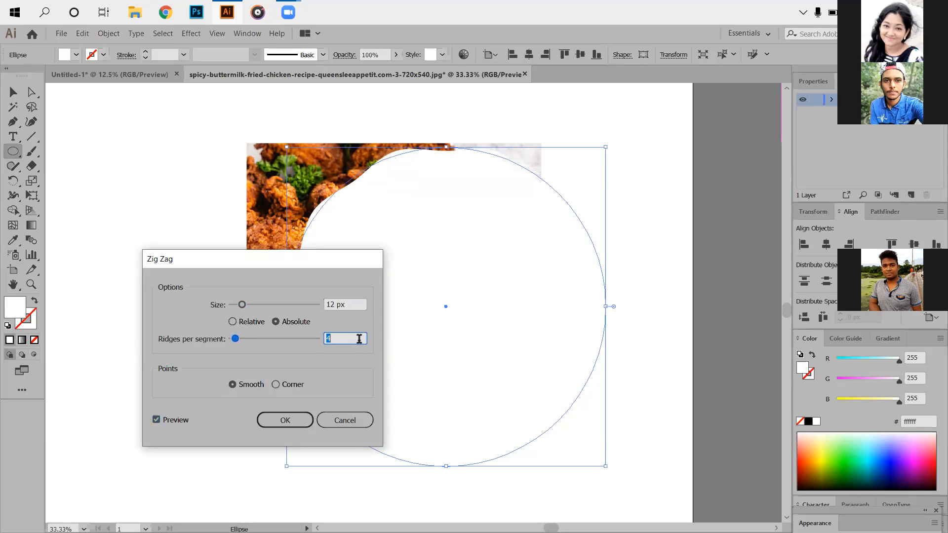
pyautogui.click(287, 421)
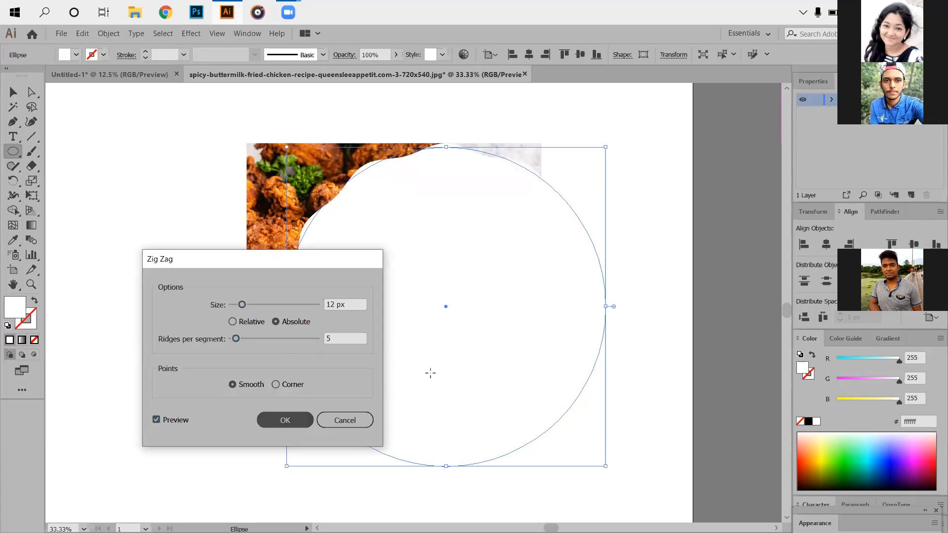
pyautogui.moveTo(421, 352); pyautogui.dragTo(436, 367)
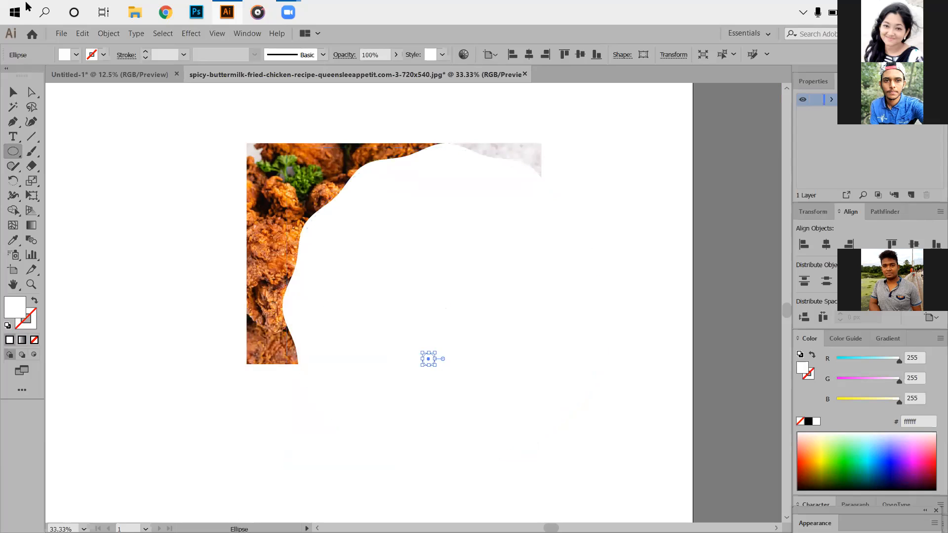
pyautogui.click(82, 38)
pyautogui.click(92, 49)
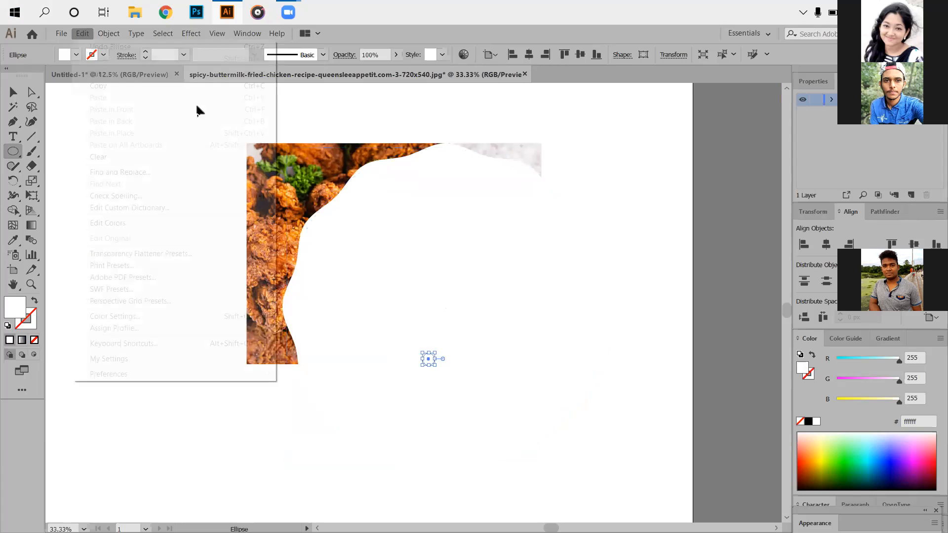
# - Move the wavy circle up over the chicken photo and shift its four anchor points to form an irregular blob
pyautogui.press('v')
pyautogui.moveTo(375, 226); pyautogui.dragTo(326, 197)
pyautogui.click(31, 92)
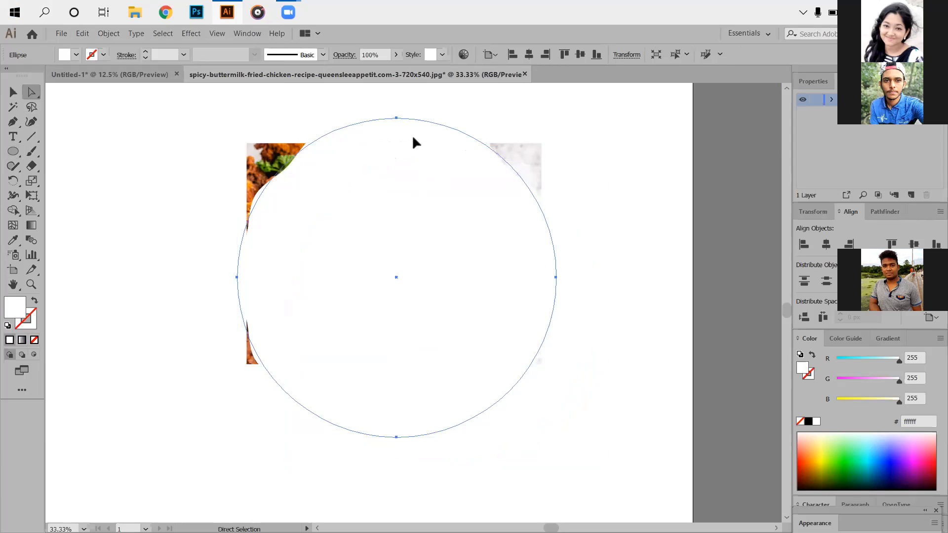
pyautogui.moveTo(405, 122); pyautogui.dragTo(405, 143)
pyautogui.moveTo(238, 279); pyautogui.dragTo(227, 328)
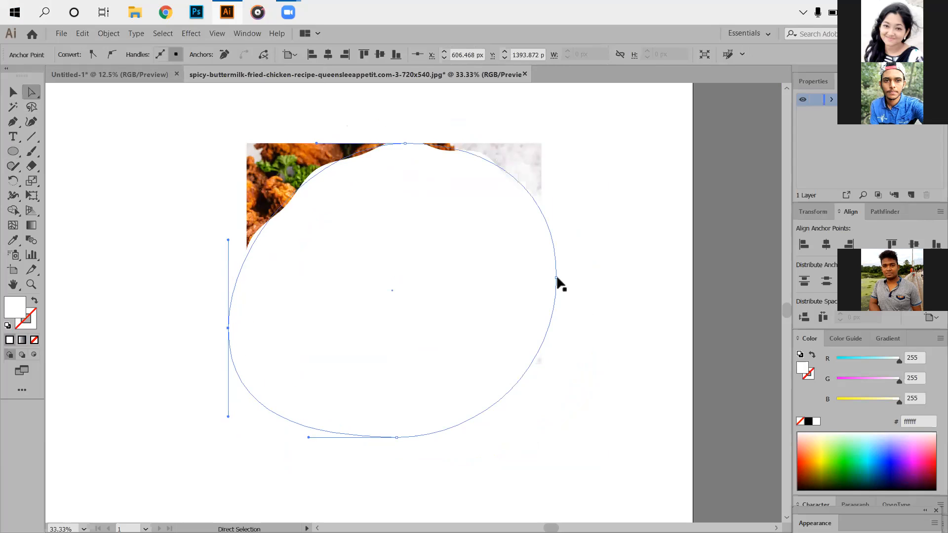
pyautogui.moveTo(556, 278); pyautogui.dragTo(525, 277)
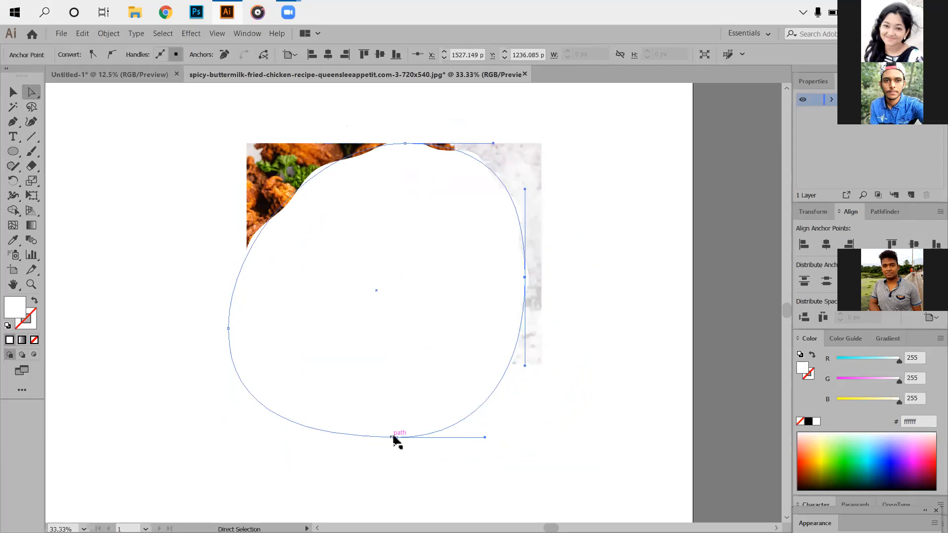
pyautogui.moveTo(394, 448); pyautogui.dragTo(411, 416)
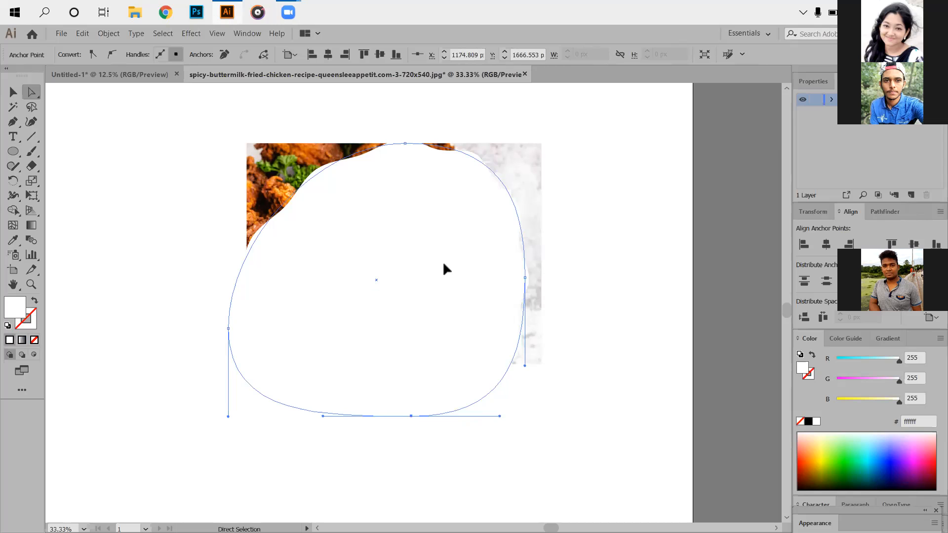
# - Delete the wavy blob covering the chicken photo
pyautogui.moveTo(400, 275); pyautogui.dragTo(375, 257)
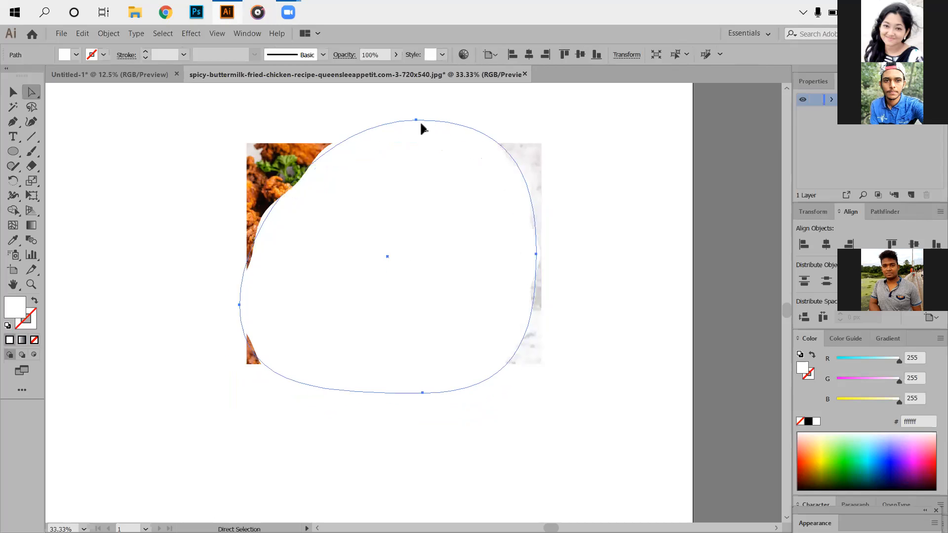
pyautogui.moveTo(394, 255); pyautogui.dragTo(165, 354)
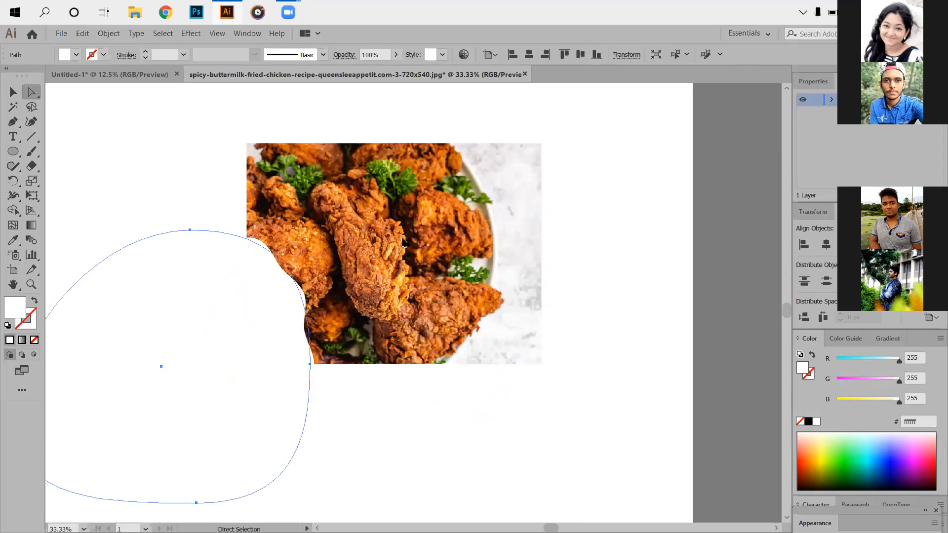
pyautogui.hotkey('ctrl', 'z')
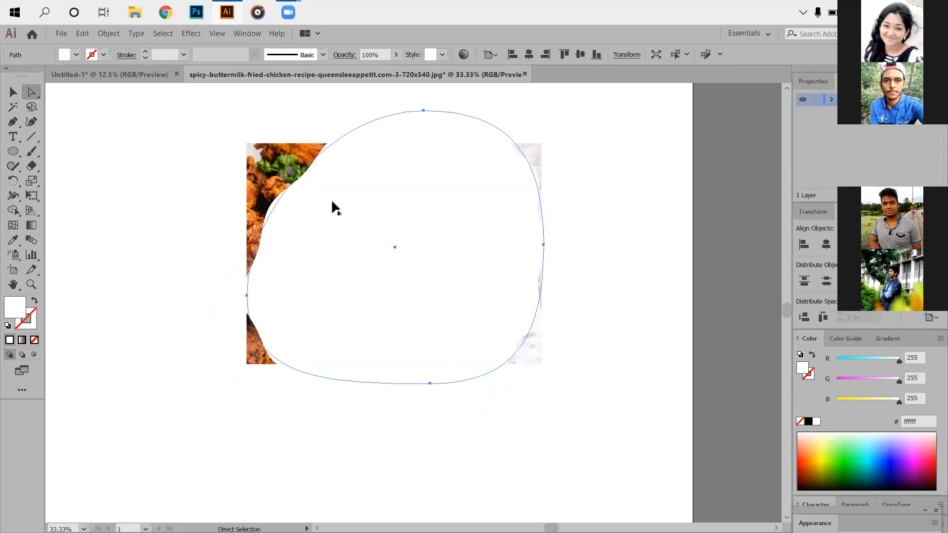
pyautogui.press('Delete')
# - Enlarge the chicken photo proportionally and move it towards the artboard's left side
pyautogui.click(12, 153)
pyautogui.scroll(-2, 317, 257)
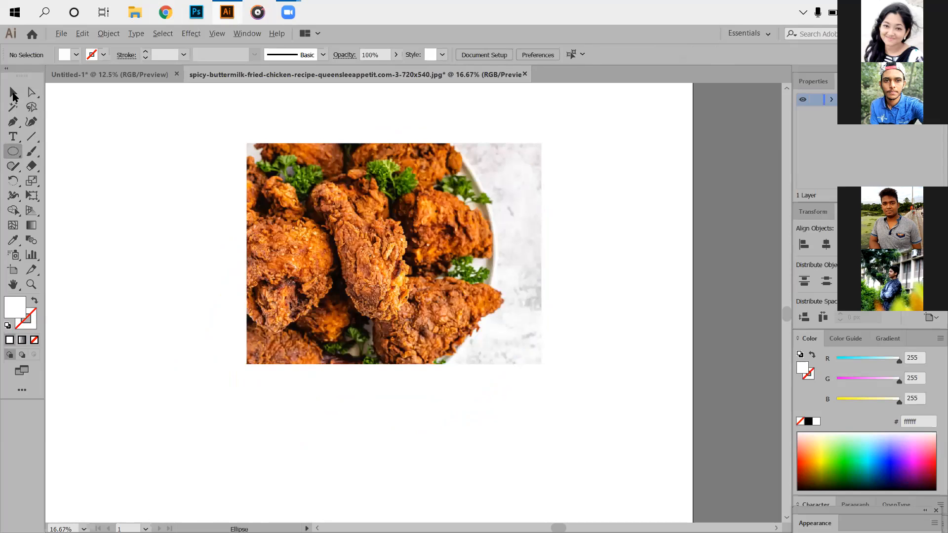
pyautogui.click(13, 95)
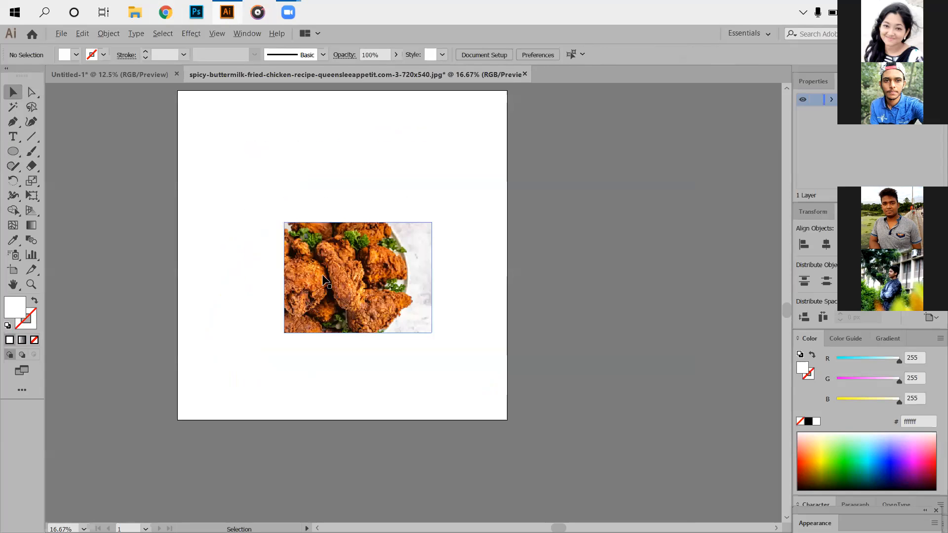
pyautogui.click(368, 301)
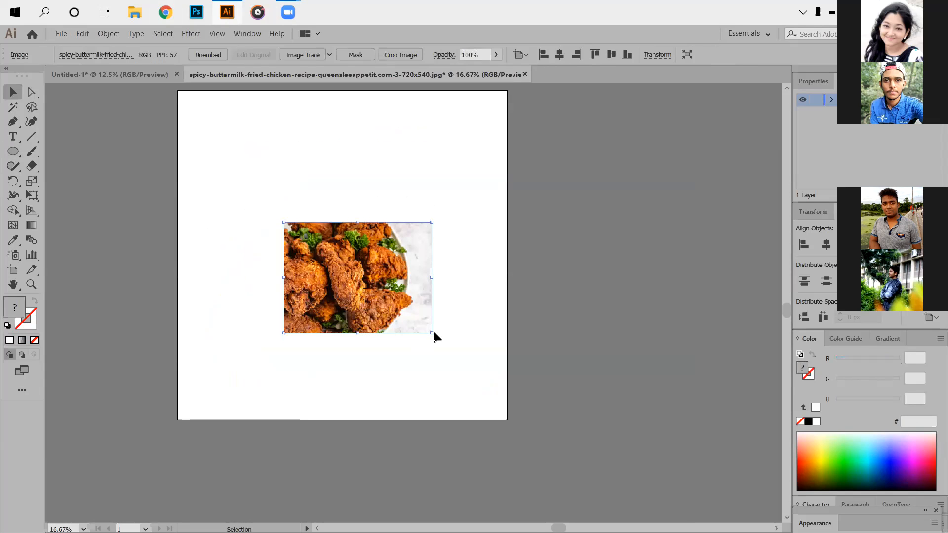
pyautogui.moveTo(432, 333); pyautogui.dragTo(486, 373)
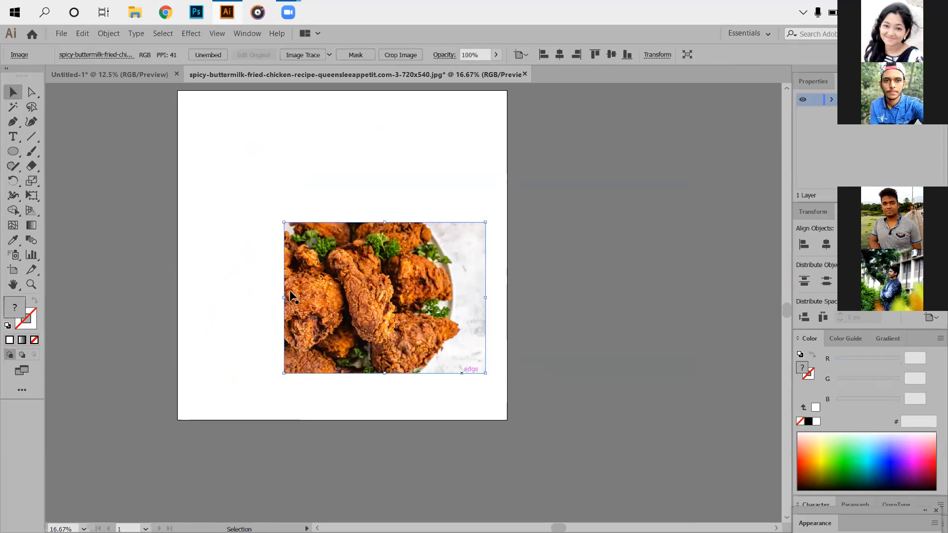
pyautogui.moveTo(331, 289); pyautogui.dragTo(286, 214)
pyautogui.moveTo(297, 294); pyautogui.dragTo(279, 322)
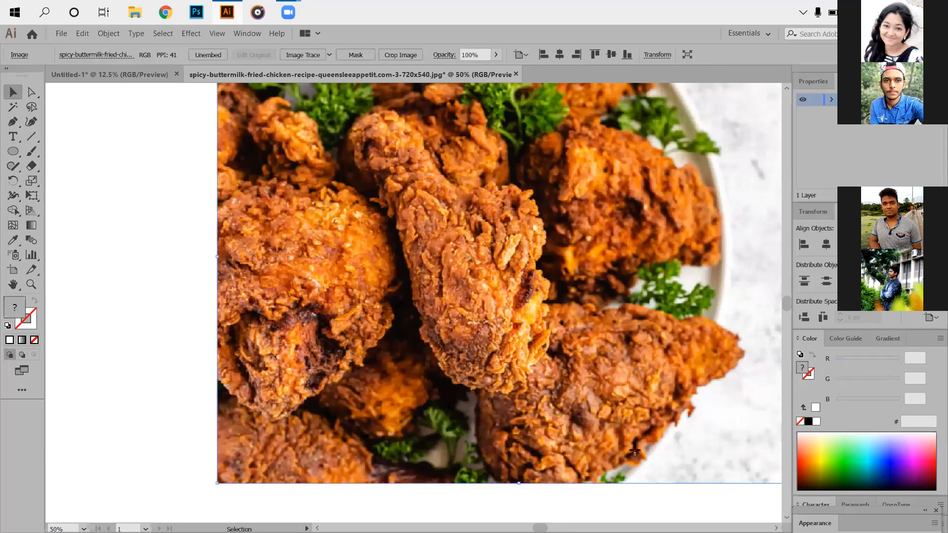
# - Draw a white ellipse about 1135 by 964 px over the photo, reduce it to the photo's height and shift it left
pyautogui.moveTo(259, 138); pyautogui.dragTo(609, 439)
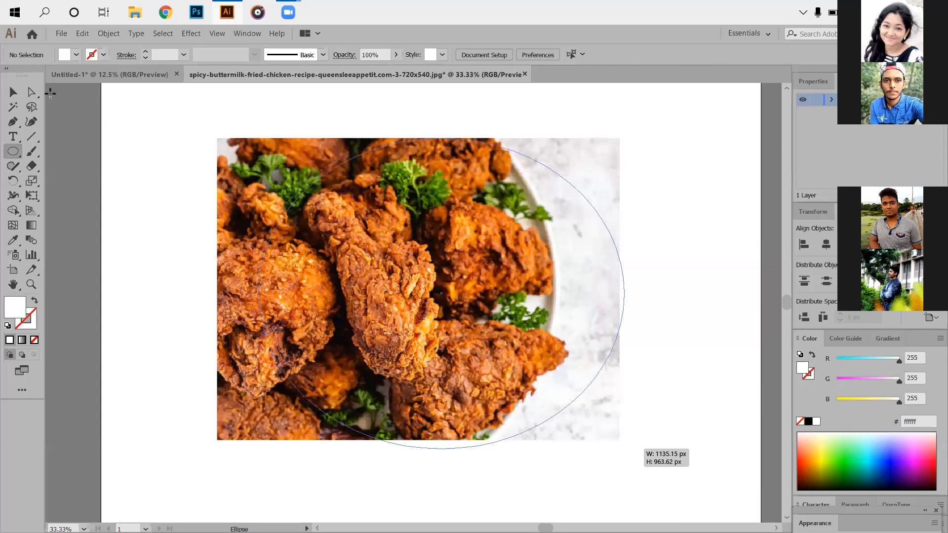
pyautogui.click(17, 94)
pyautogui.moveTo(415, 259); pyautogui.dragTo(424, 260)
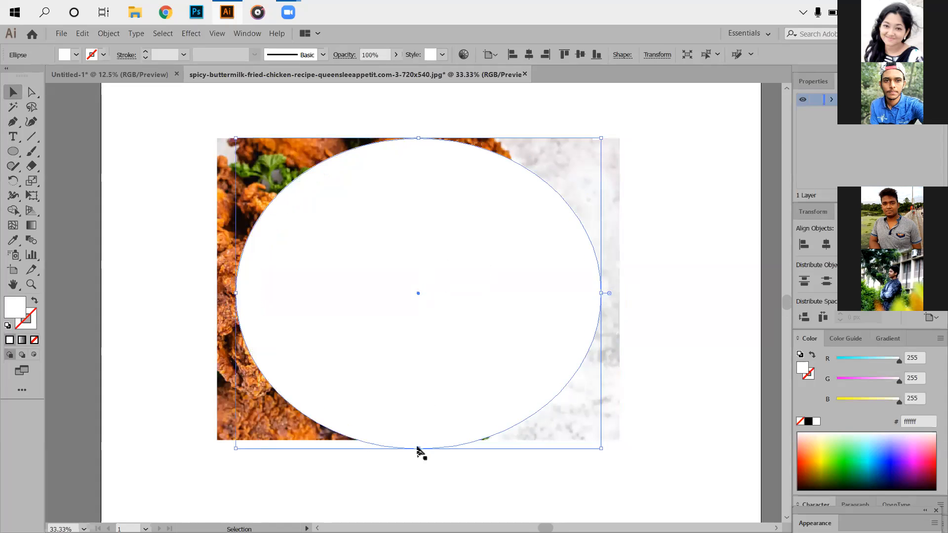
pyautogui.moveTo(417, 449); pyautogui.dragTo(417, 434)
pyautogui.moveTo(396, 351); pyautogui.dragTo(377, 346)
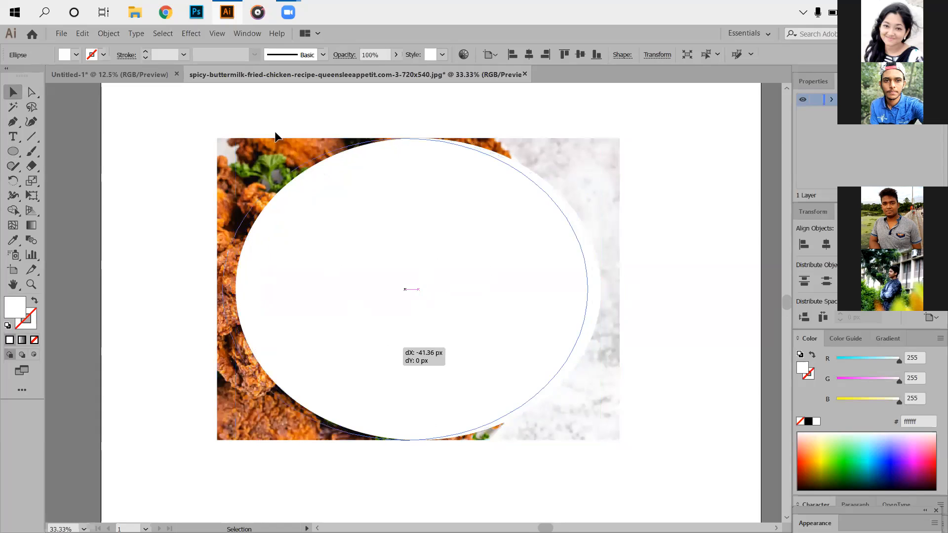
# - Start a Zig Zag effect on the white ellipse with the preview on and set it to 3 ridges per segment
pyautogui.click(191, 33)
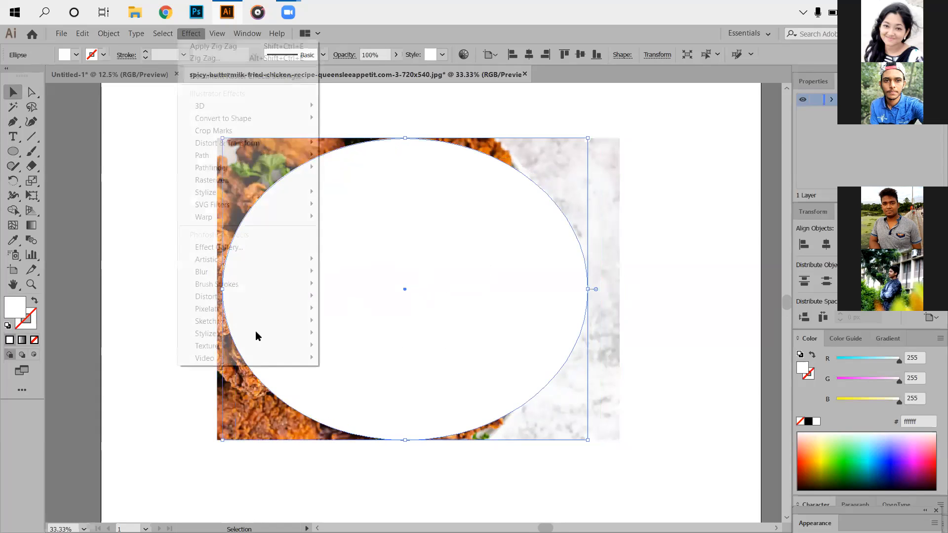
pyautogui.click(182, 420)
pyautogui.click(332, 338)
pyautogui.press('Down')
pyautogui.press('Down')
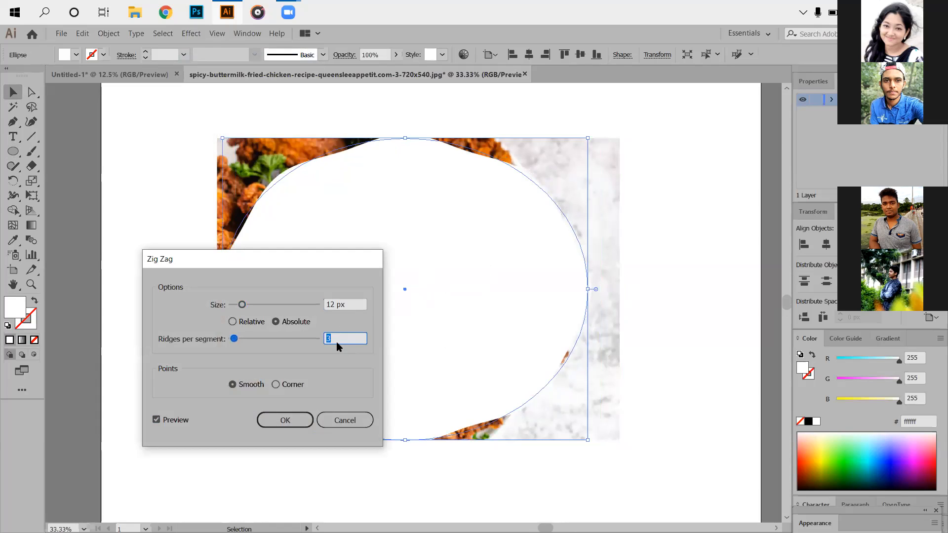
pyautogui.press('Down')
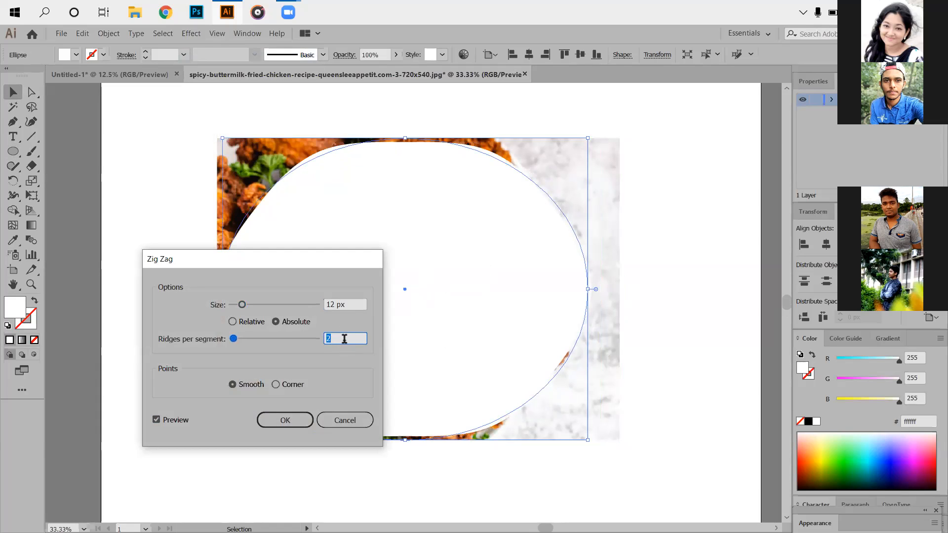
pyautogui.press('Down')
pyautogui.press('Up')
pyautogui.press('Up')
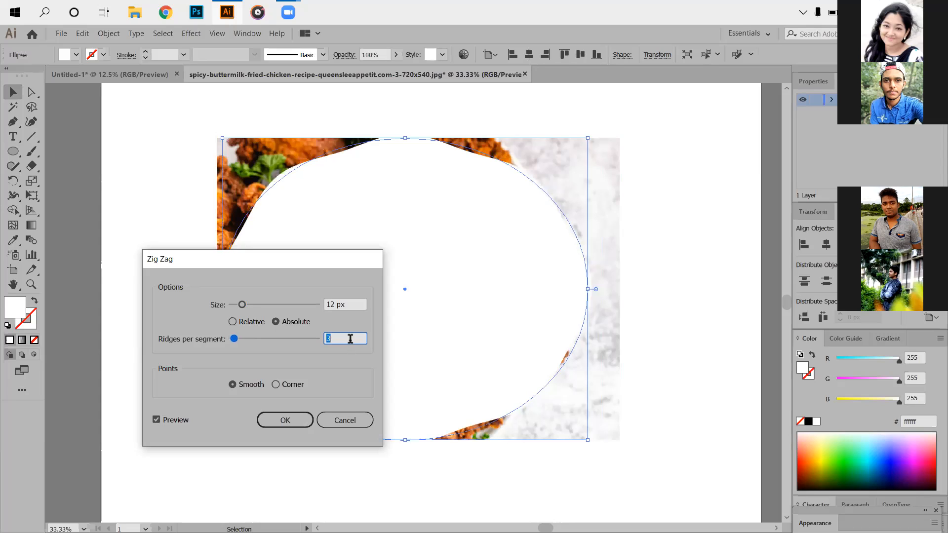
# - Set the ellipse's Zig Zag size to 11 px and apply the effect
pyautogui.click(353, 303)
pyautogui.press('Down')
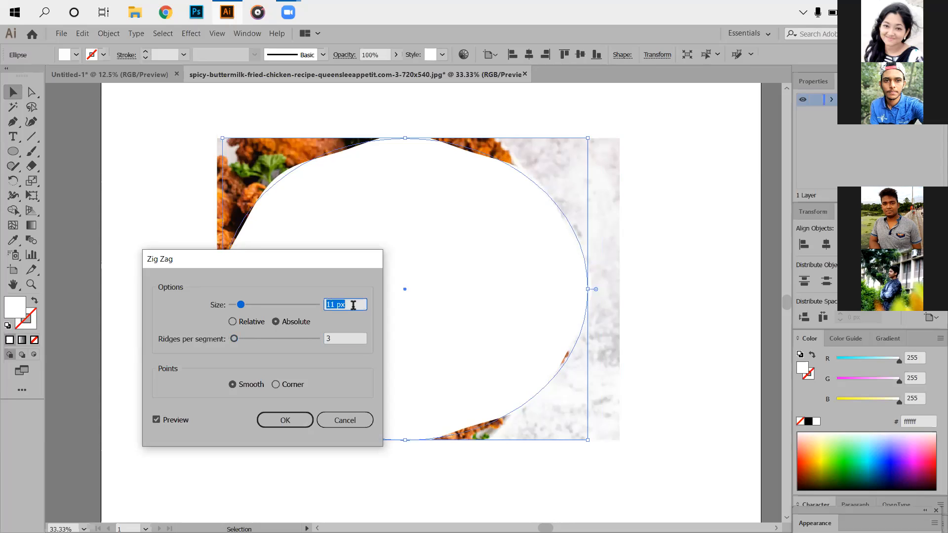
pyautogui.click(292, 423)
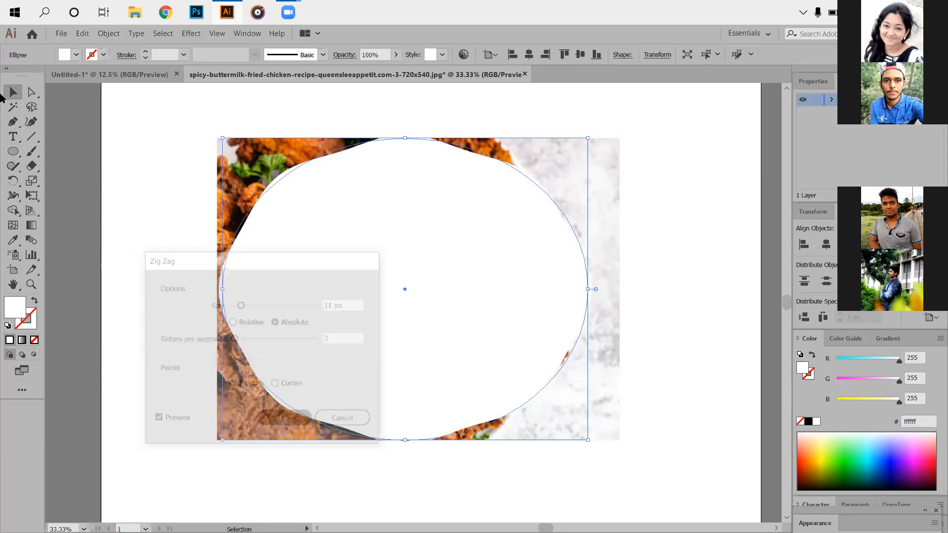
# - Nudge the wavy ellipse slightly right over the photo and try to select only its top anchor point
pyautogui.click(33, 91)
pyautogui.click(189, 170)
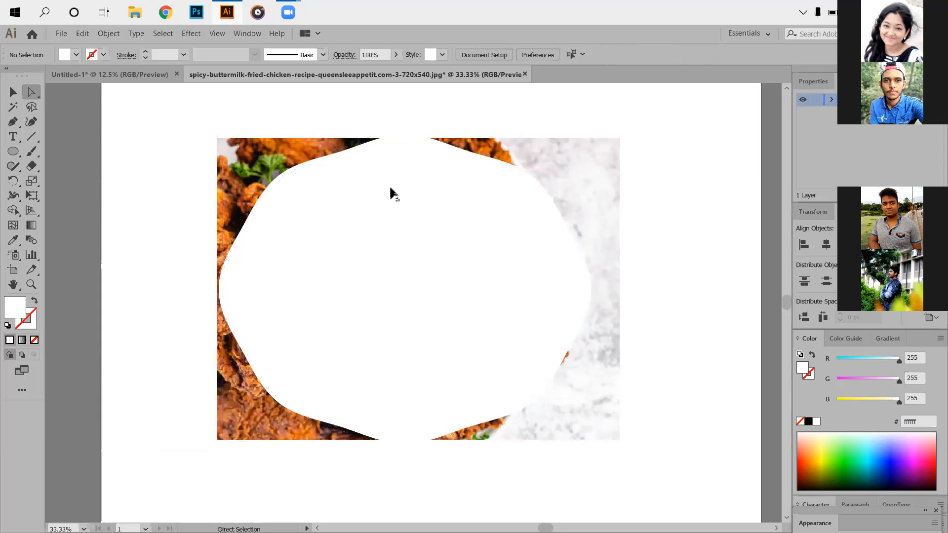
pyautogui.moveTo(390, 187); pyautogui.dragTo(395, 188)
pyautogui.moveTo(400, 124)
pyautogui.mouseDown()
pyautogui.moveTo(421, 152)
pyautogui.moveTo(408, 132)
pyautogui.mouseUp()
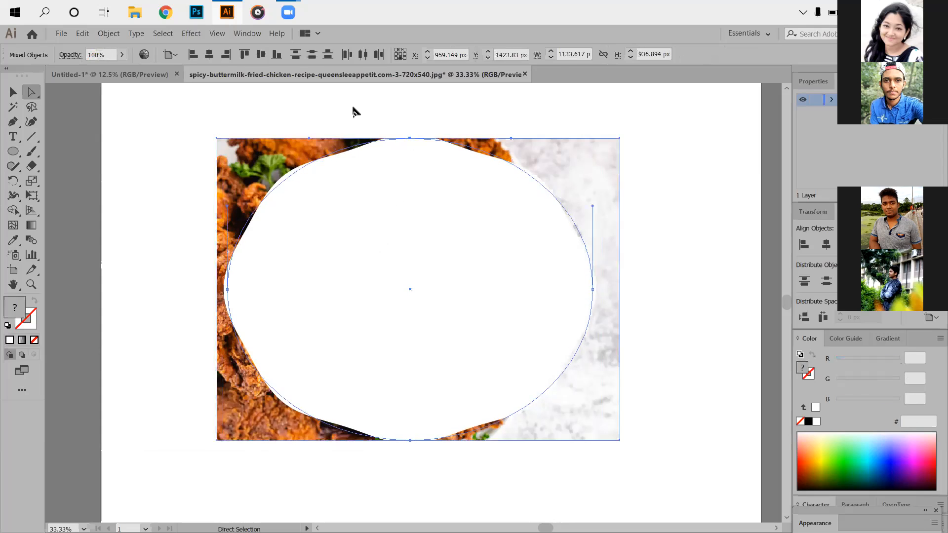
pyautogui.hotkey('ctrl', 'shift', 'a')
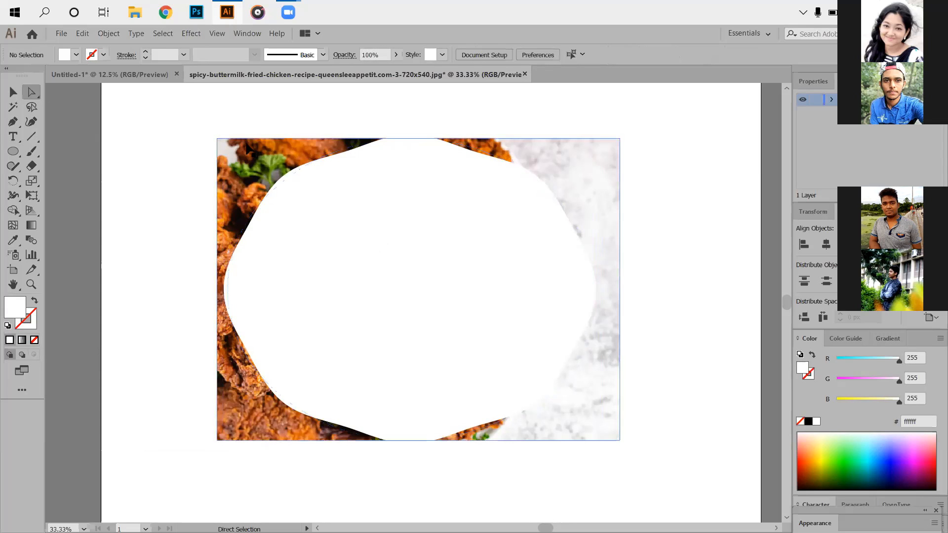
# - Lock the chicken photo behind the wavy ellipse
pyautogui.click(246, 147)
pyautogui.click(101, 37)
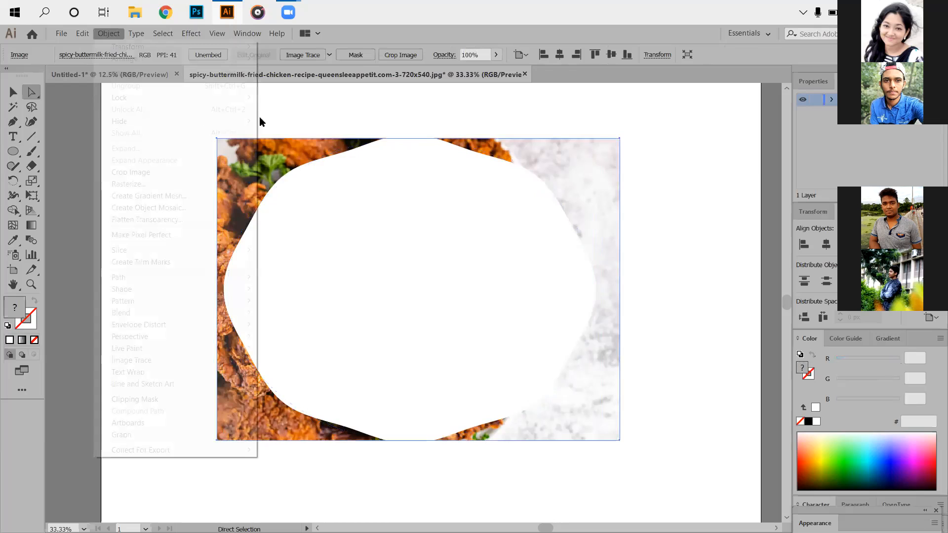
pyautogui.moveTo(126, 97)
pyautogui.click(354, 132)
# - Reshape the wavy ellipse into a slanted blob by moving its top and right anchors down and its bottom and left anchors up
pyautogui.moveTo(364, 110); pyautogui.dragTo(409, 149)
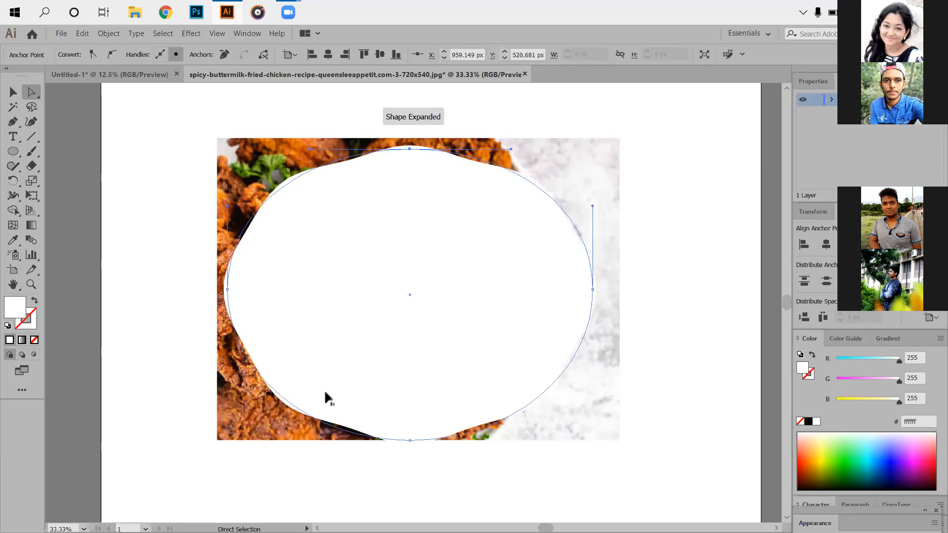
pyautogui.click(182, 257)
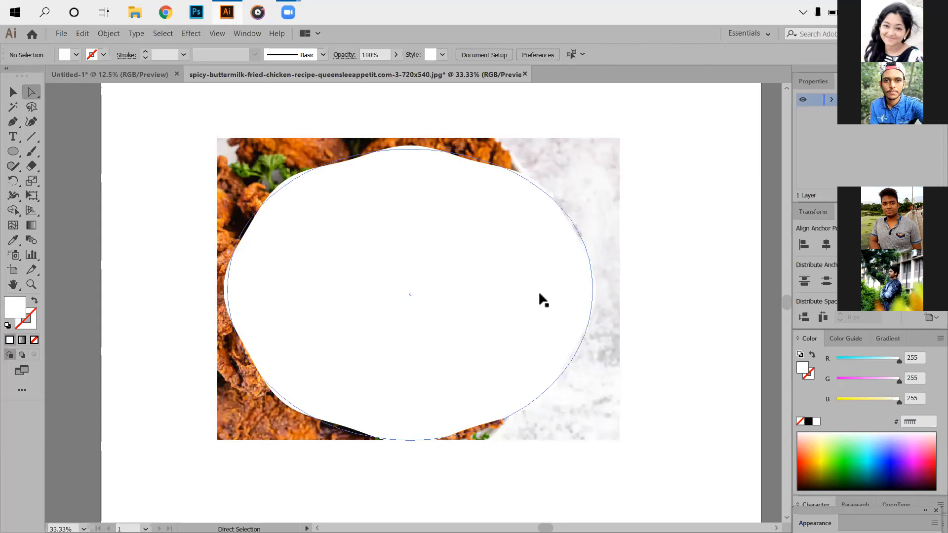
pyautogui.moveTo(440, 453); pyautogui.dragTo(408, 430)
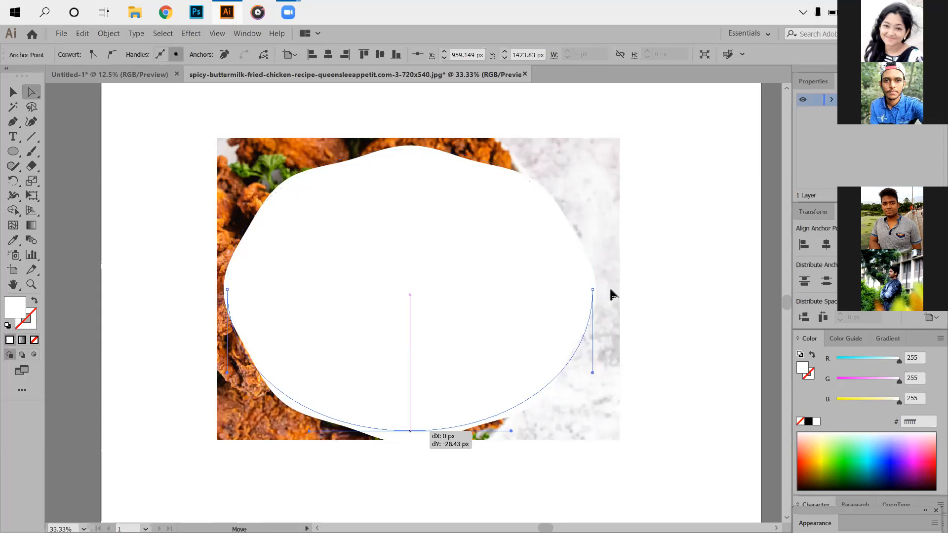
pyautogui.click(592, 289)
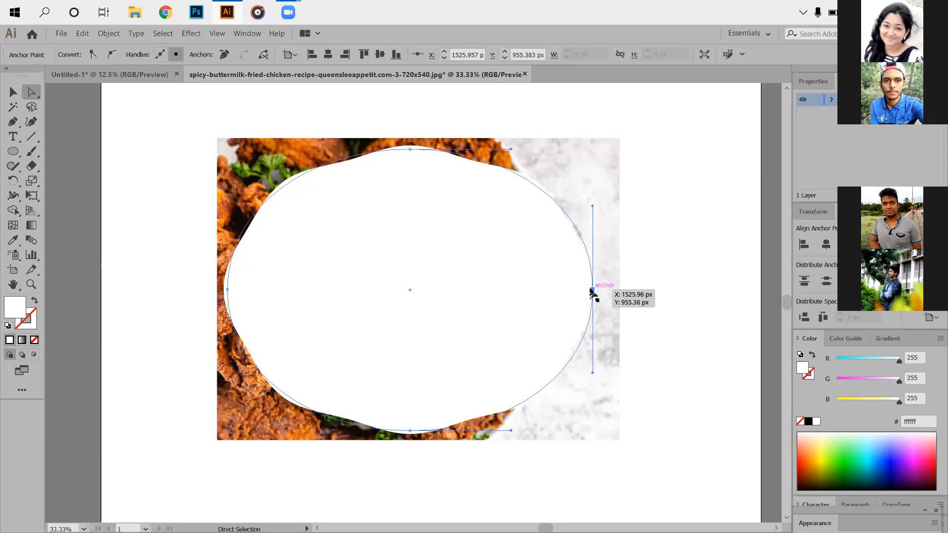
pyautogui.moveTo(592, 291); pyautogui.dragTo(596, 342)
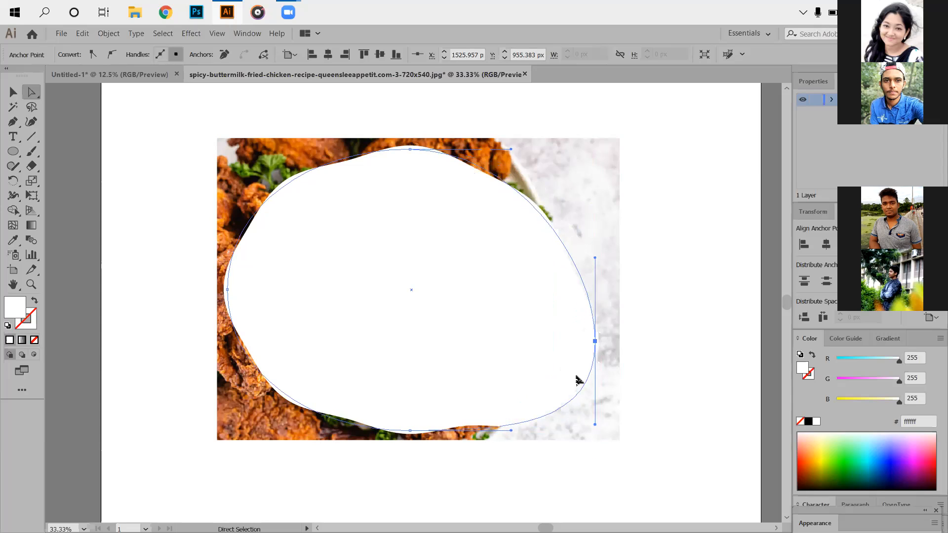
pyautogui.moveTo(187, 239); pyautogui.dragTo(231, 237)
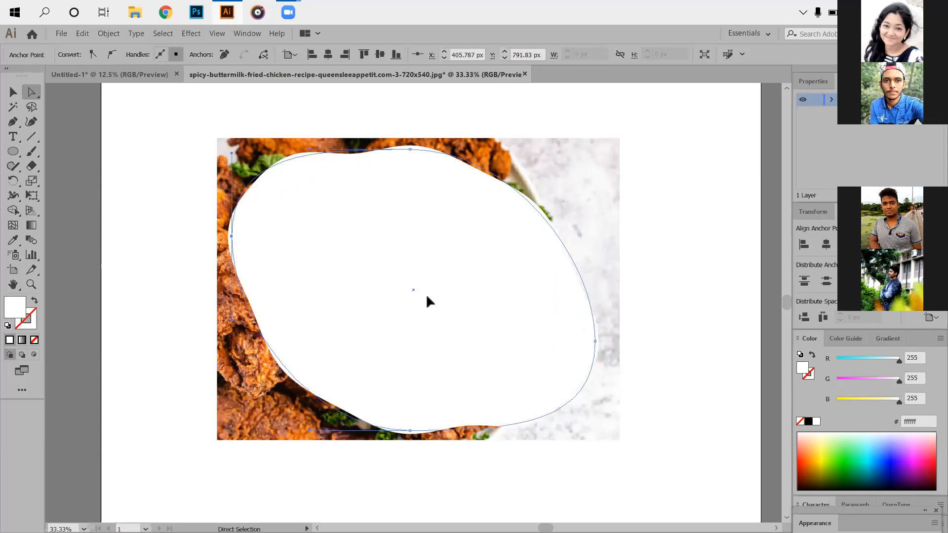
# - Move the blob to the photo's left edge, rotate it slightly clockwise and nudge it down to fit within the photo
pyautogui.click(13, 92)
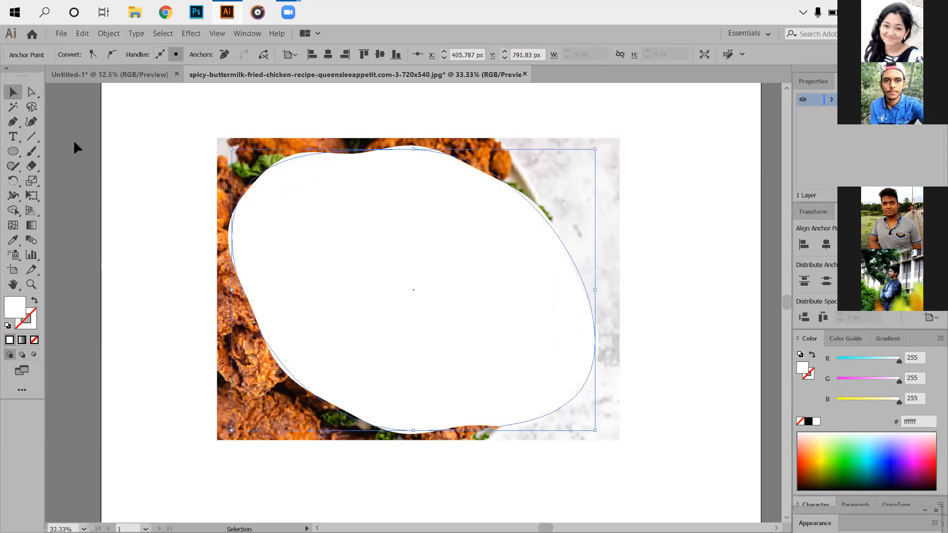
pyautogui.moveTo(446, 299)
pyautogui.mouseDown()
pyautogui.moveTo(410, 295)
pyautogui.moveTo(431, 294)
pyautogui.mouseUp()
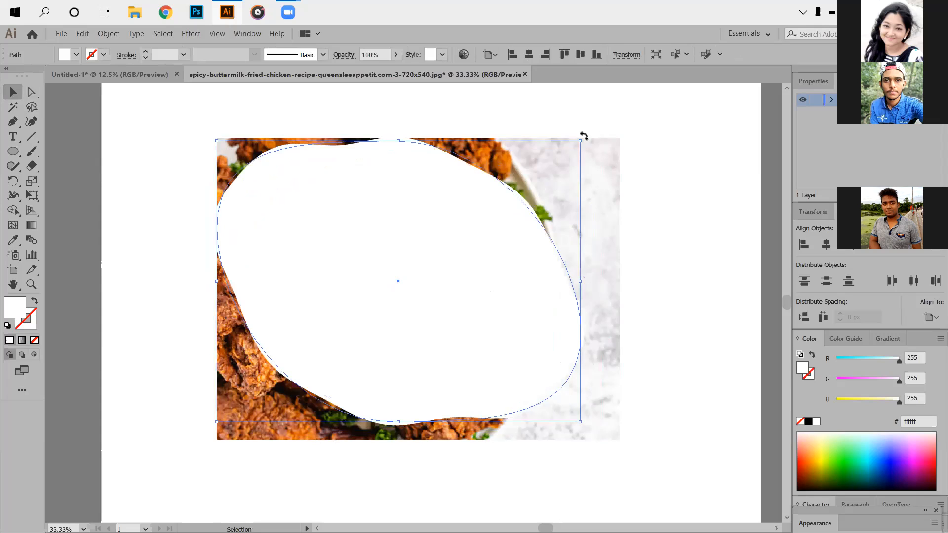
pyautogui.moveTo(586, 136); pyautogui.dragTo(589, 168)
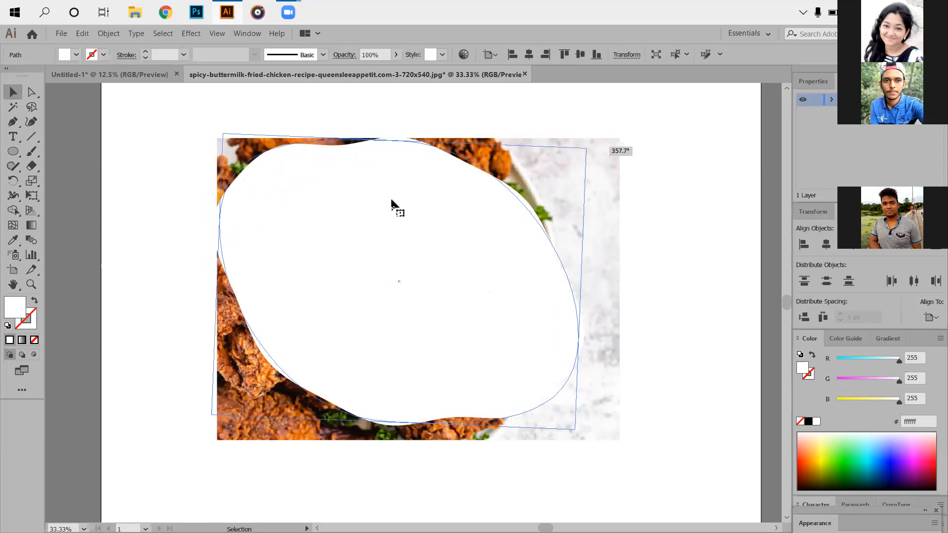
pyautogui.moveTo(389, 191); pyautogui.dragTo(390, 199)
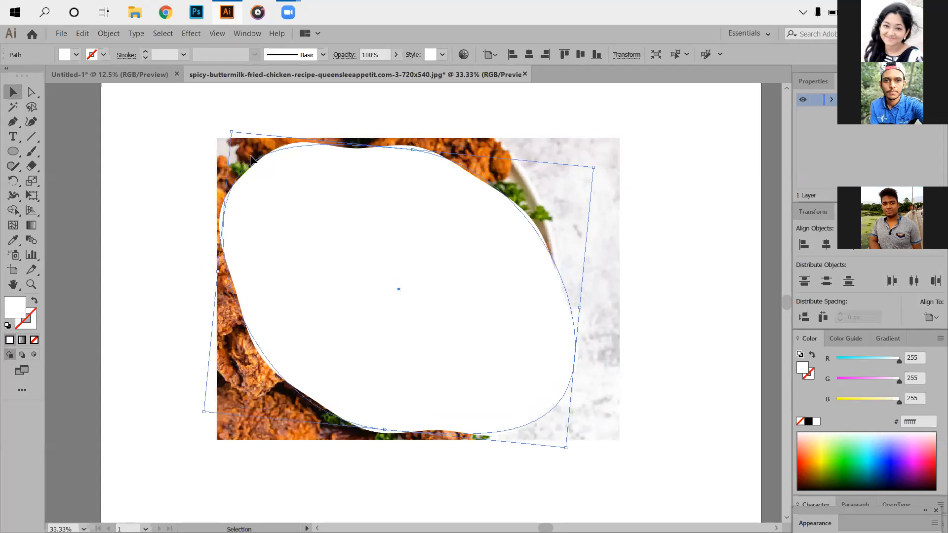
# - Unlock the chicken photo and clip it to the shape of the white blob with a clipping mask
pyautogui.click(35, 121)
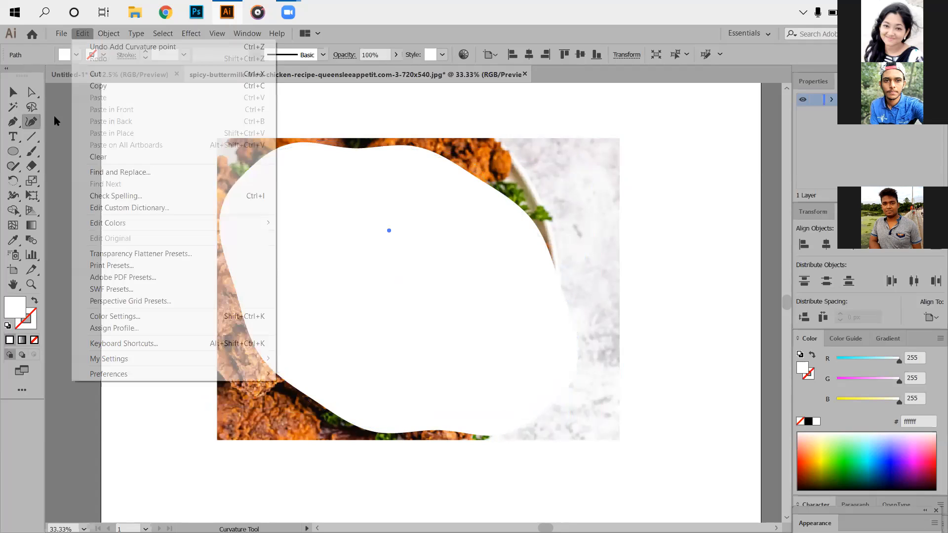
pyautogui.click(12, 92)
pyautogui.click(324, 227)
pyautogui.click(108, 33)
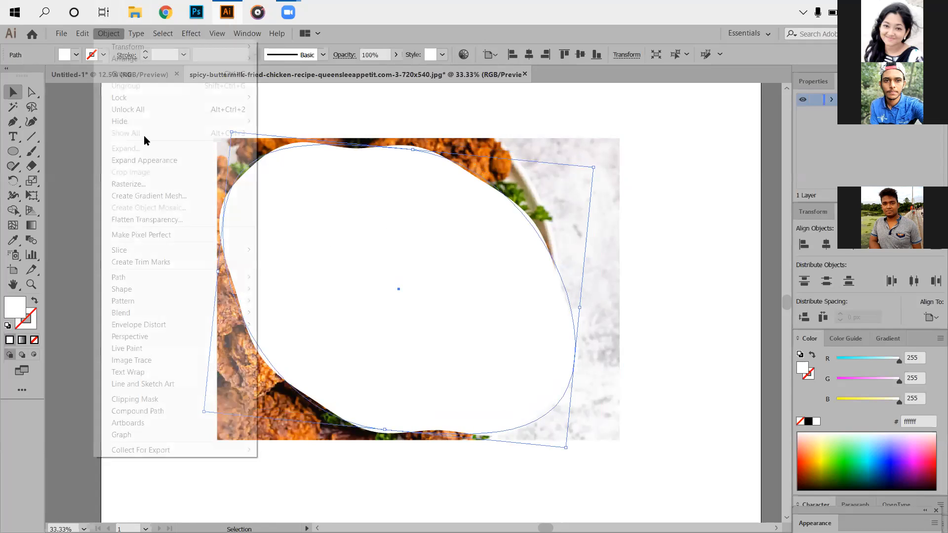
pyautogui.click(232, 133)
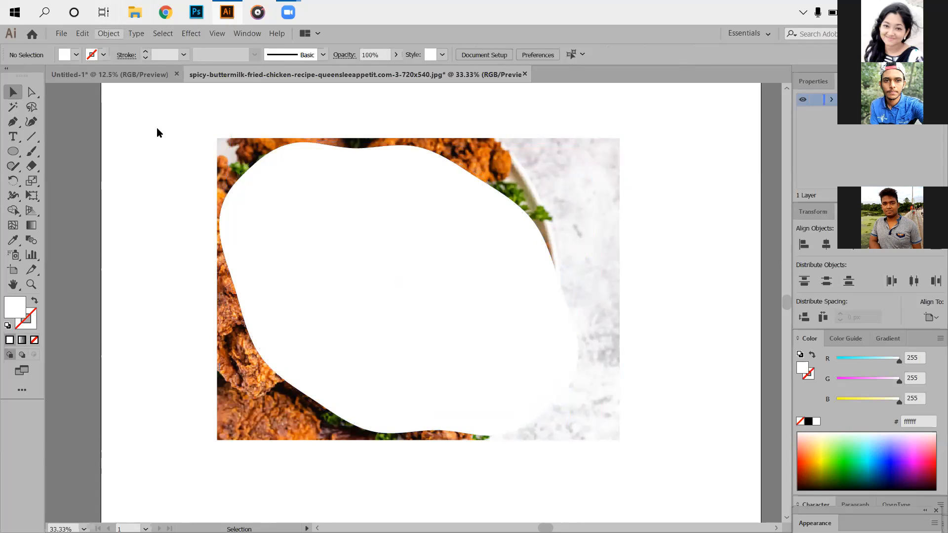
pyautogui.click(138, 109)
pyautogui.moveTo(120, 133); pyautogui.dragTo(424, 334)
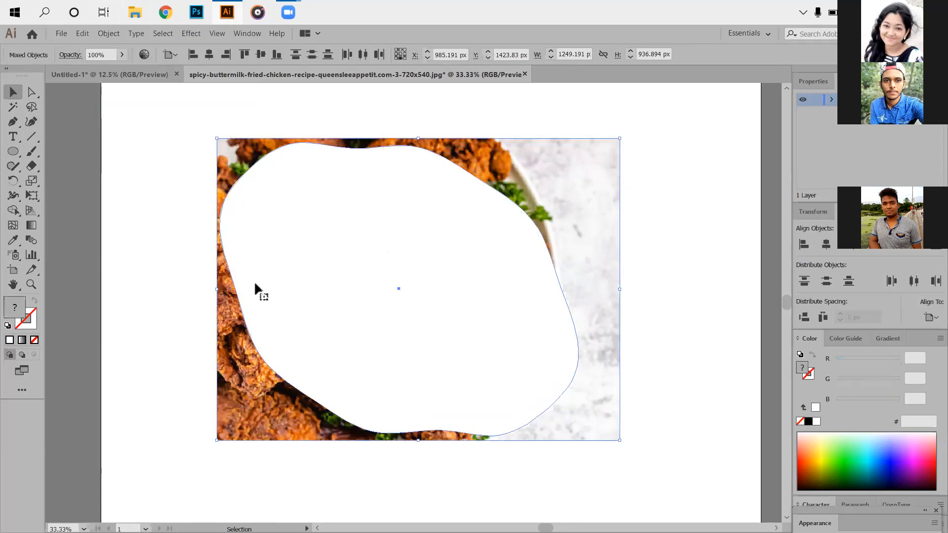
pyautogui.hotkey('ctrl', '7')
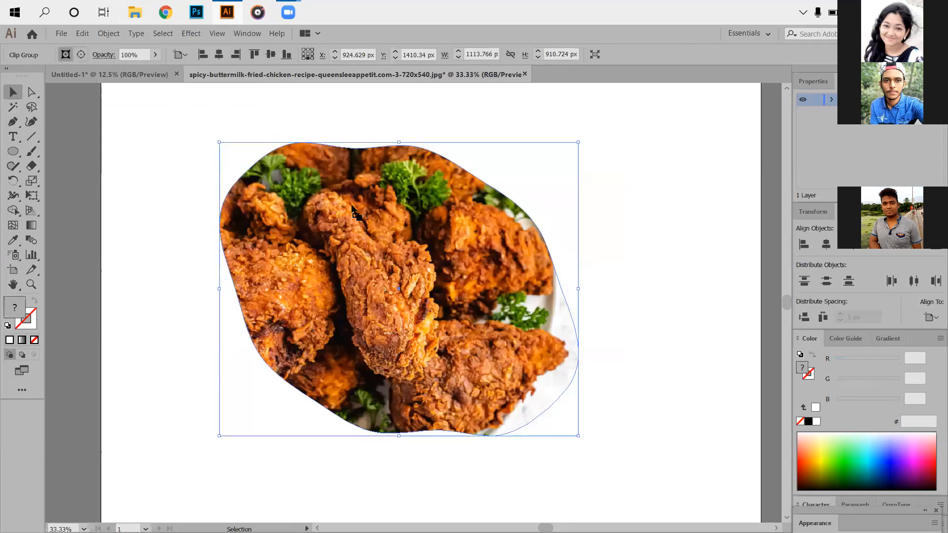
# - Copy the clipped chicken photo into the Untitled-1 design and rotate it counterclockwise above the wavy ellipse
pyautogui.hotkey('ctrl', 'Tab')
pyautogui.hotkey('ctrl', 'v')
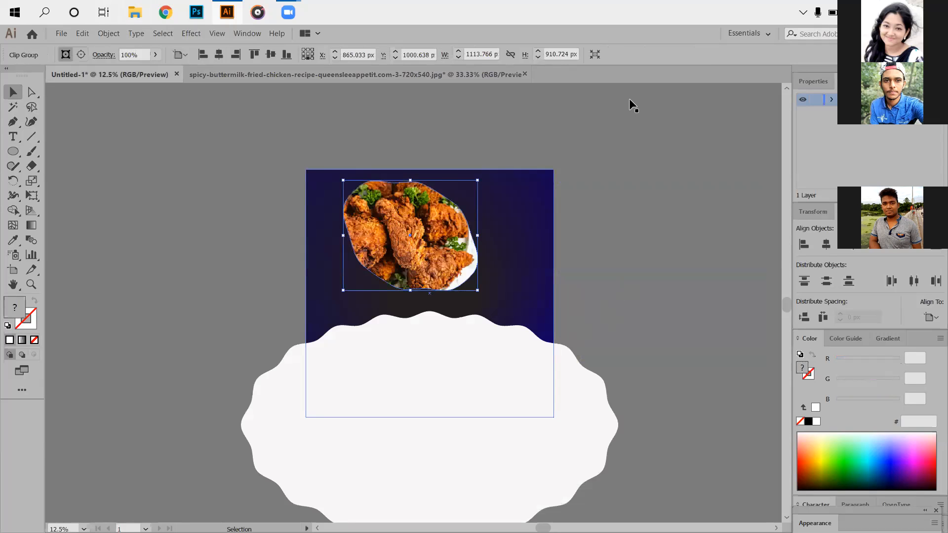
pyautogui.hotkey('ctrl', '=')
pyautogui.hotkey('ctrl', '=')
pyautogui.hotkey('ctrl', '=')
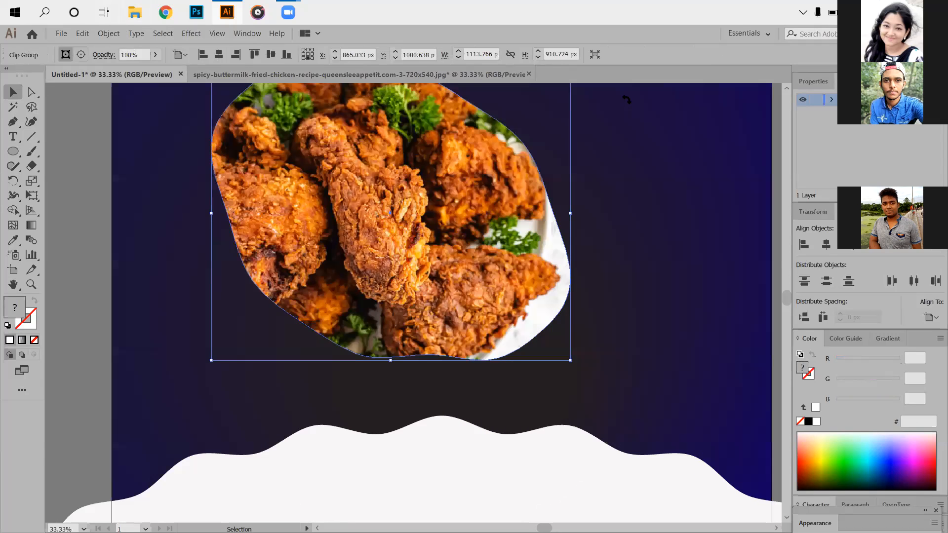
pyautogui.moveTo(623, 143); pyautogui.dragTo(634, 296)
pyautogui.hotkey('ctrl', '-')
pyautogui.hotkey('ctrl', '-')
pyautogui.hotkey('ctrl', '-')
pyautogui.hotkey('ctrl', '-')
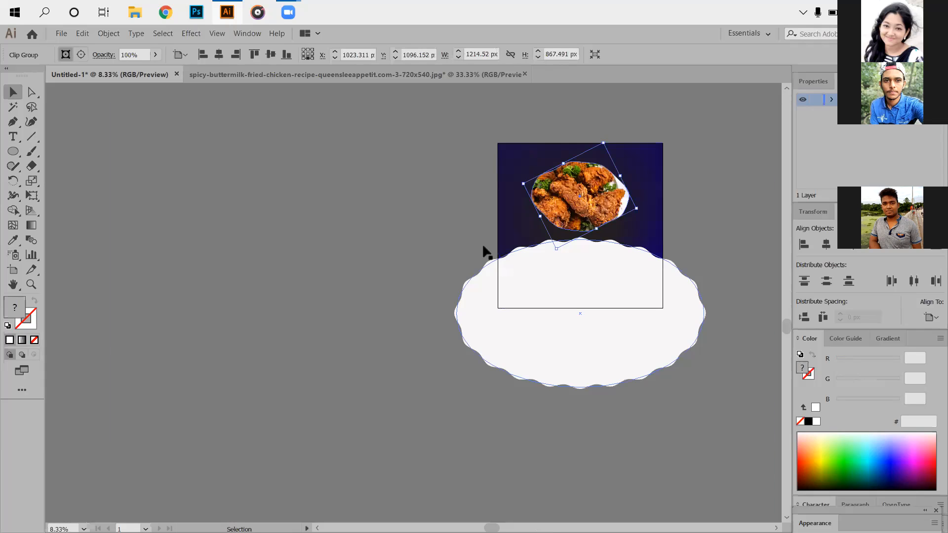
pyautogui.moveTo(483, 250); pyautogui.dragTo(437, 232)
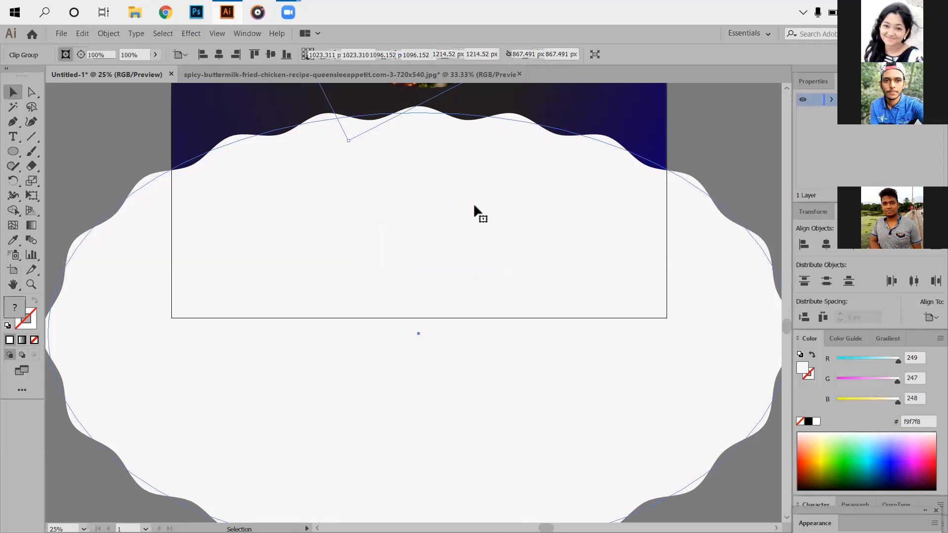
# - Move the wavy ellipse down so that it covers less of the dark gradient background
pyautogui.hotkey('ctrl', '=')
pyautogui.hotkey('ctrl', '=')
pyautogui.hotkey('ctrl', '=')
pyautogui.click(474, 207)
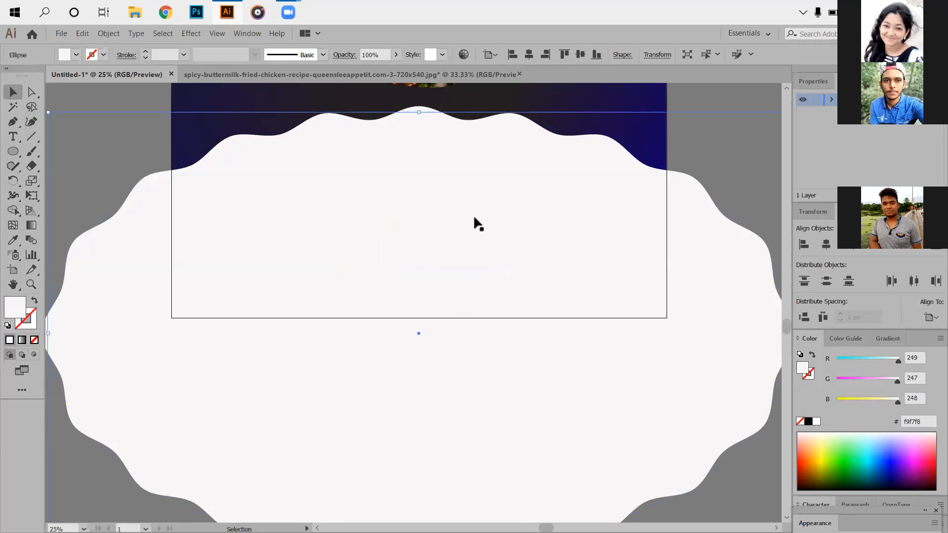
pyautogui.keyDown('shift'); pyautogui.click(473, 215); pyautogui.keyUp('shift')
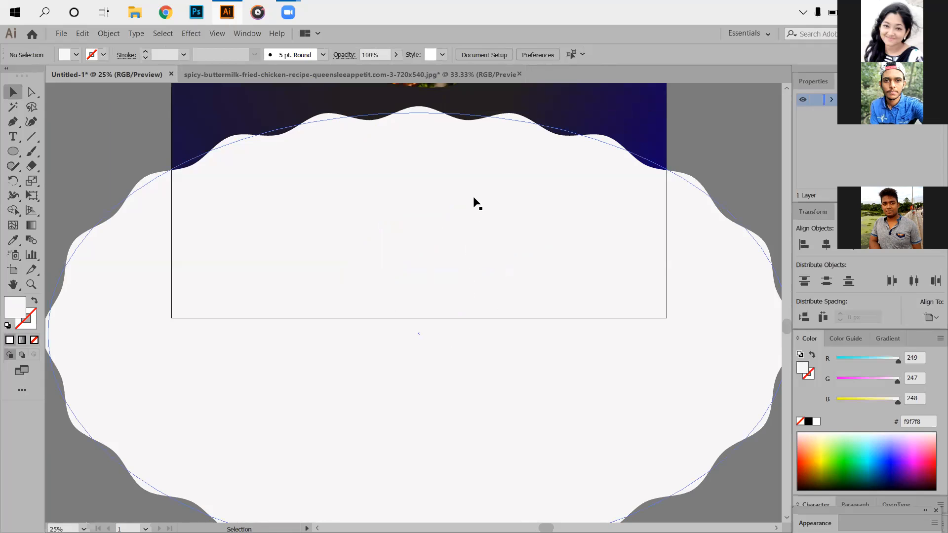
pyautogui.moveTo(472, 197); pyautogui.dragTo(491, 231)
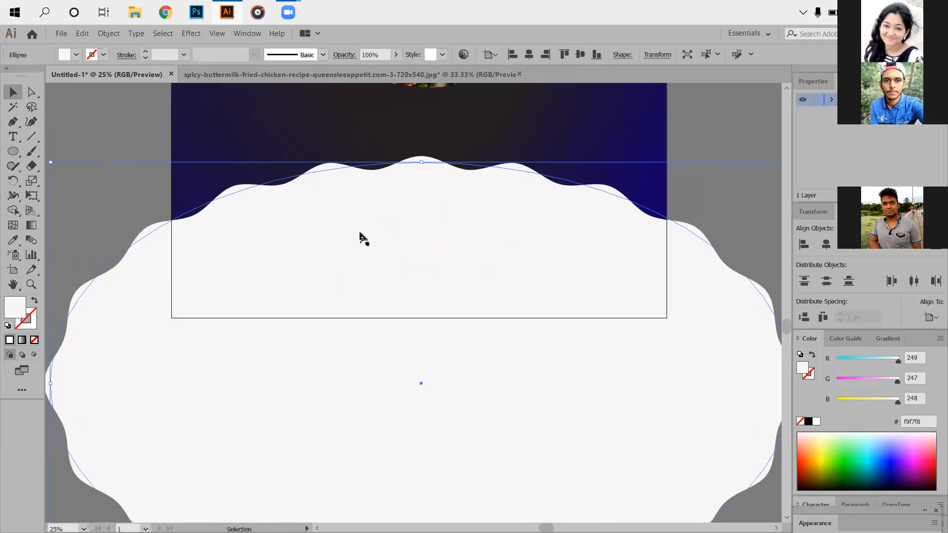
pyautogui.hotkey('ctrl', 'shift', 'a')
pyautogui.scroll(-2, 360, 232)
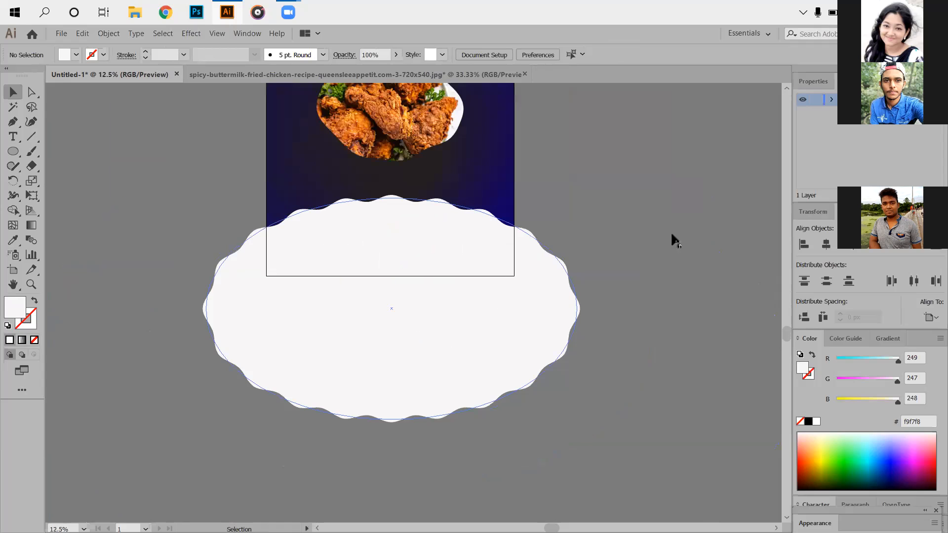
# - Scale the clipped chicken photo down and shift it slightly down and left above the wavy ellipse
pyautogui.scroll(3, 662, 225)
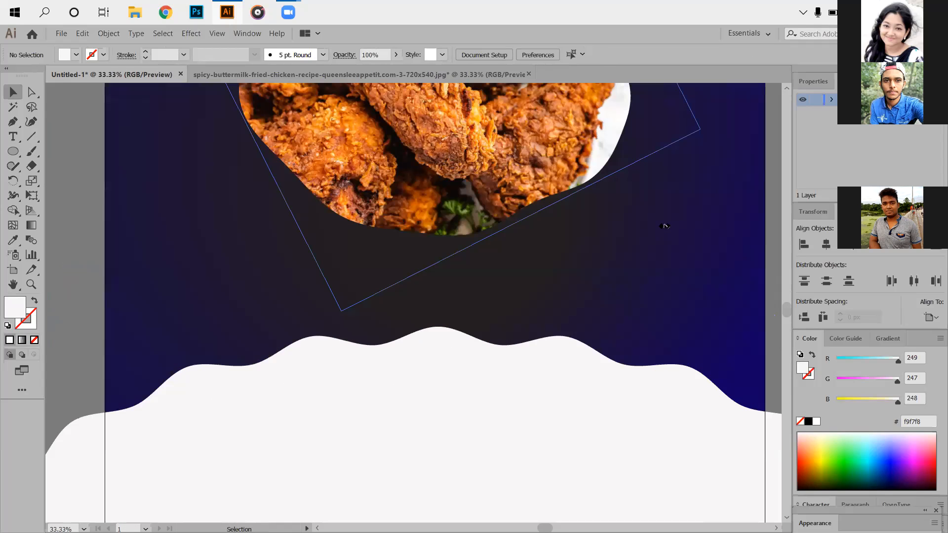
pyautogui.click(665, 226)
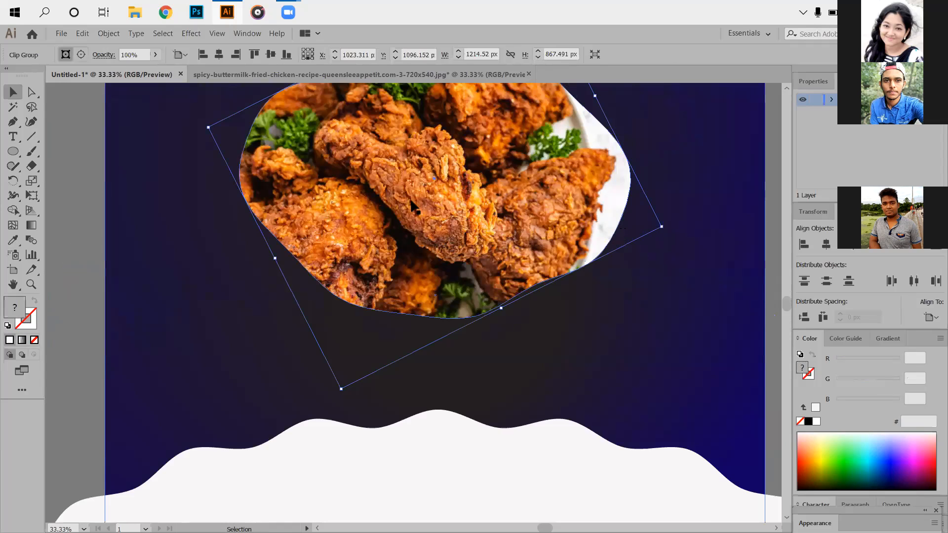
pyautogui.click(614, 257)
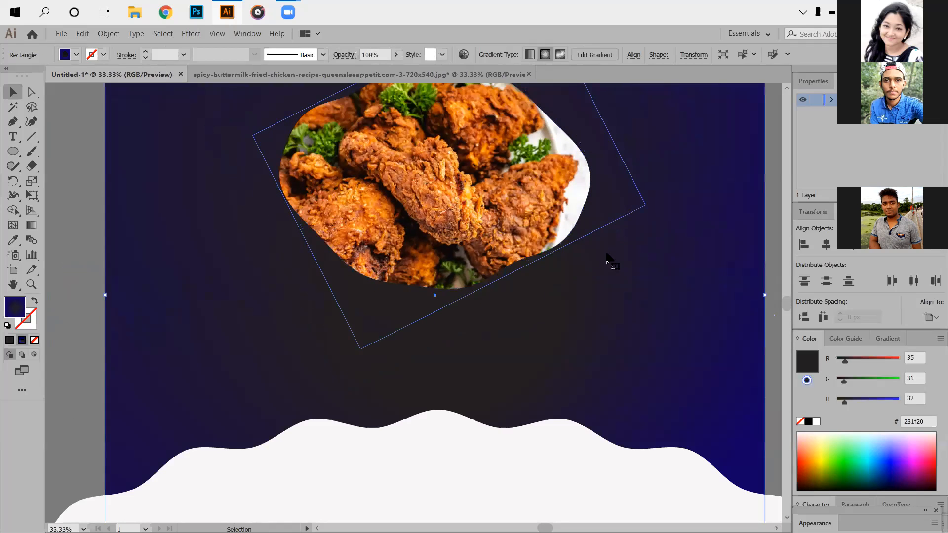
pyautogui.hotkey('ctrl', 'z')
pyautogui.hotkey('ctrl', 'z')
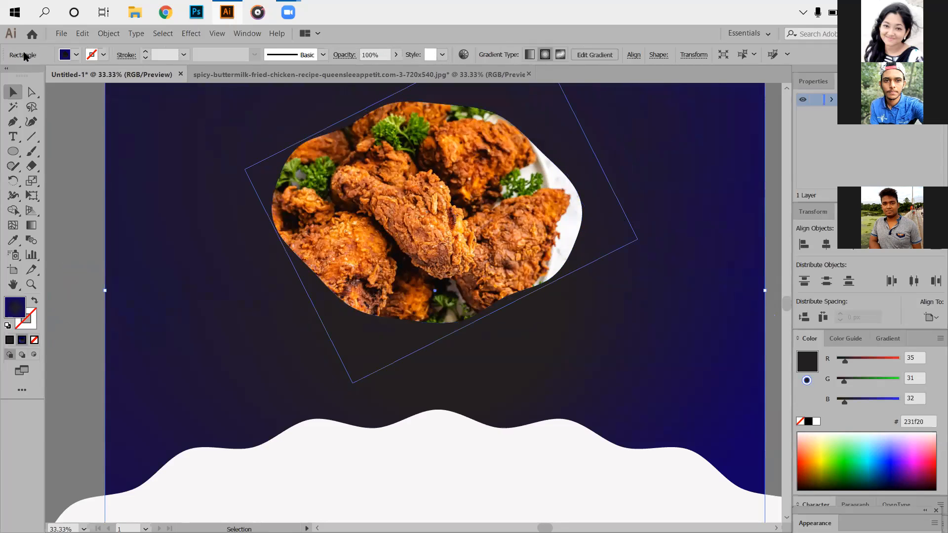
# - Undo the accidental shift of the gradient background rectangle and deselect it
pyautogui.hotkey('ctrl', '-')
pyautogui.hotkey('ctrl', '-')
pyautogui.hotkey('ctrl', '-')
pyautogui.hotkey('ctrl', '-')
pyautogui.hotkey('ctrl', '-')
pyautogui.click(83, 34)
pyautogui.click(89, 48)
pyautogui.click(369, 171)
# - Rotate the clipped chicken photo slightly further counterclockwise and center it horizontally on the artboard
pyautogui.scroll(5, 592, 265)
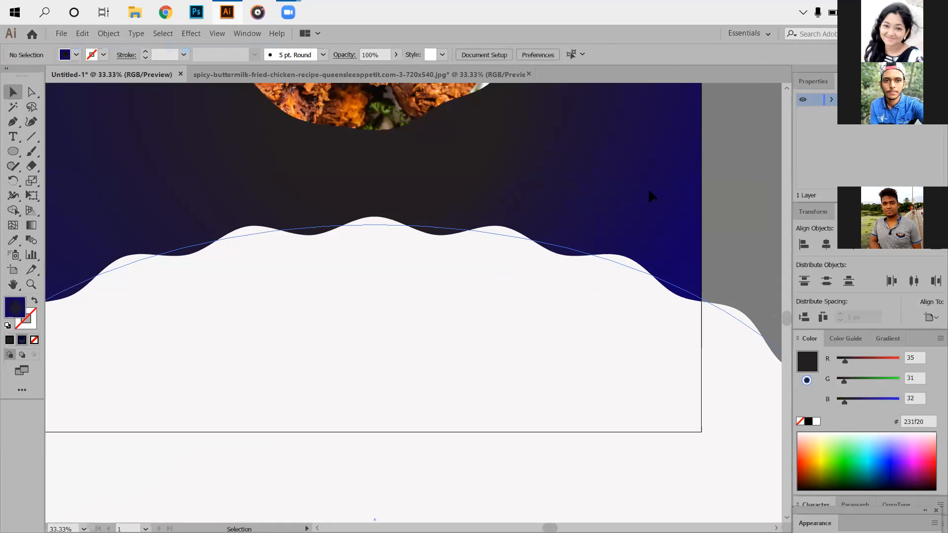
pyautogui.scroll(2, 379, 207)
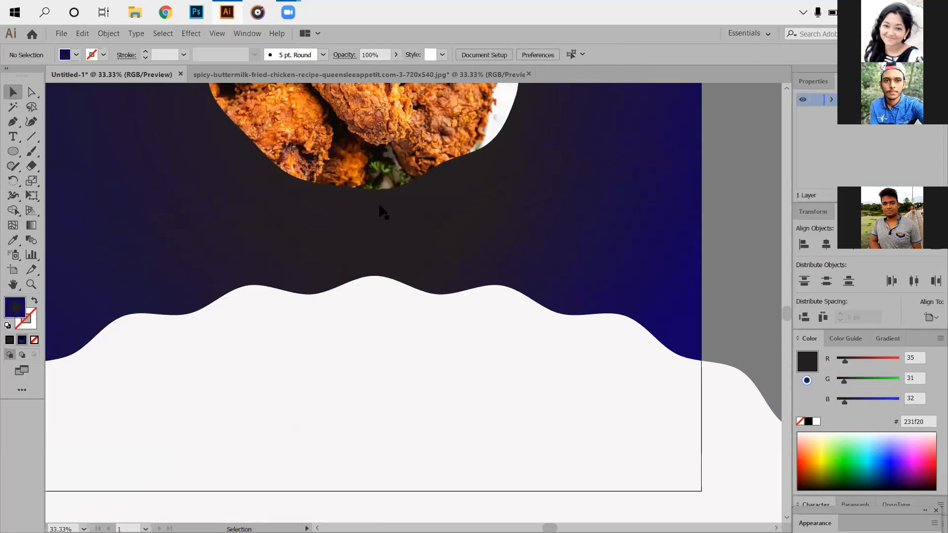
pyautogui.scroll(3, 547, 271)
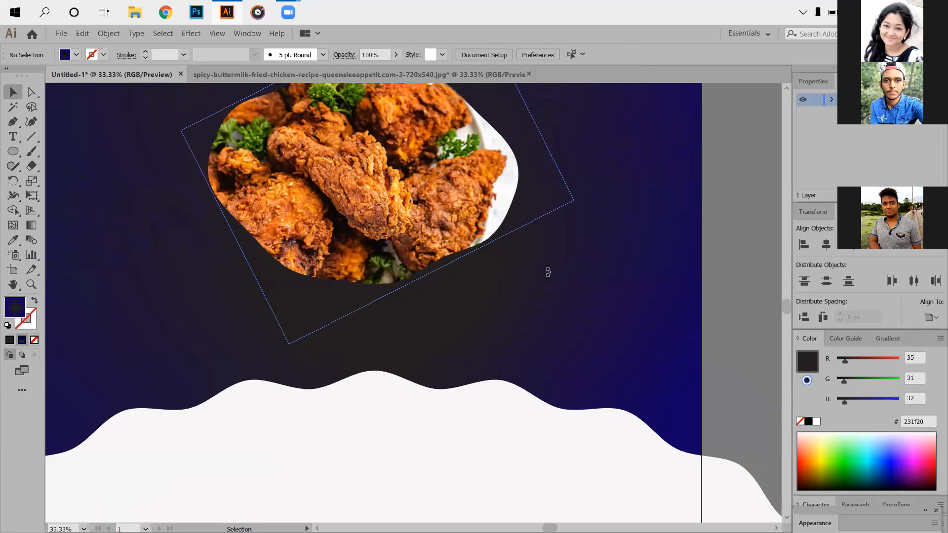
pyautogui.scroll(2, 548, 256)
pyautogui.click(546, 239)
pyautogui.moveTo(545, 235); pyautogui.dragTo(552, 246)
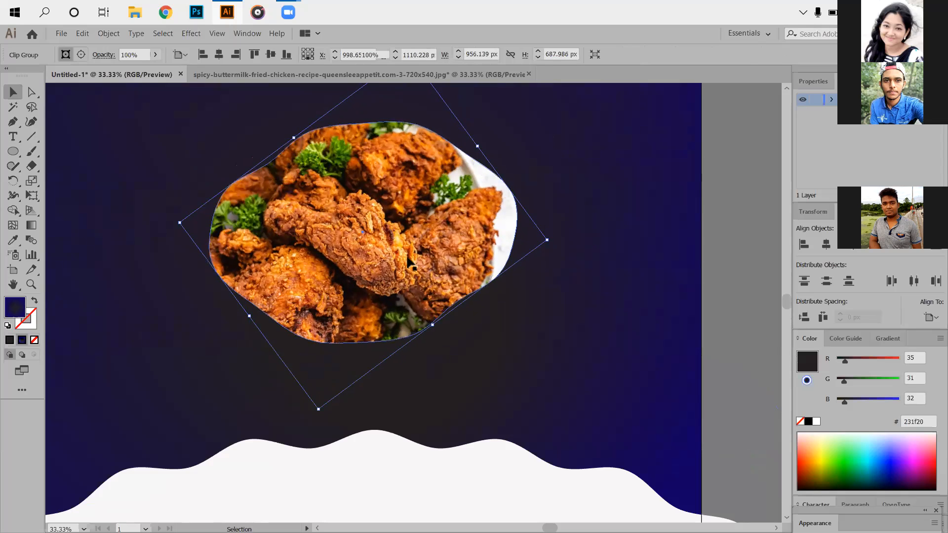
pyautogui.click(422, 89)
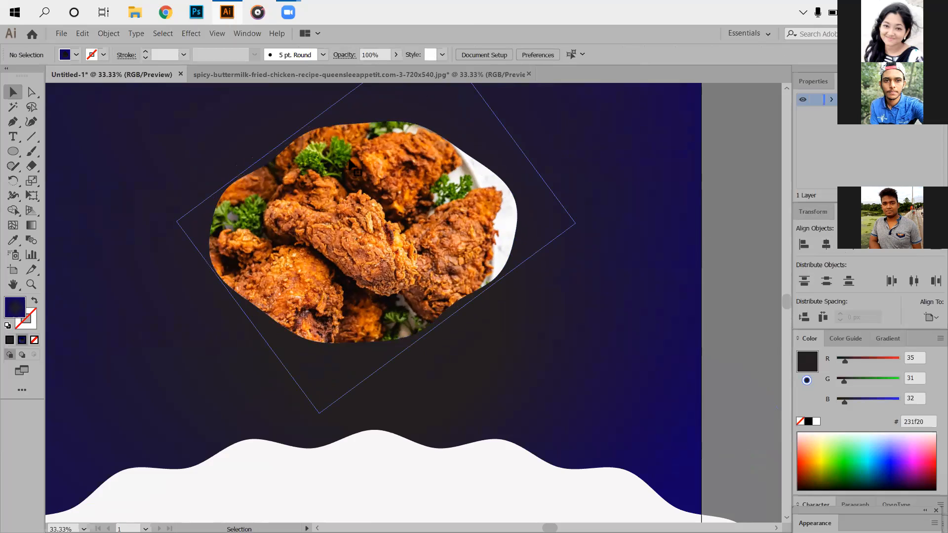
pyautogui.moveTo(476, 283); pyautogui.dragTo(643, 249)
pyautogui.scroll(-3, 519, 269)
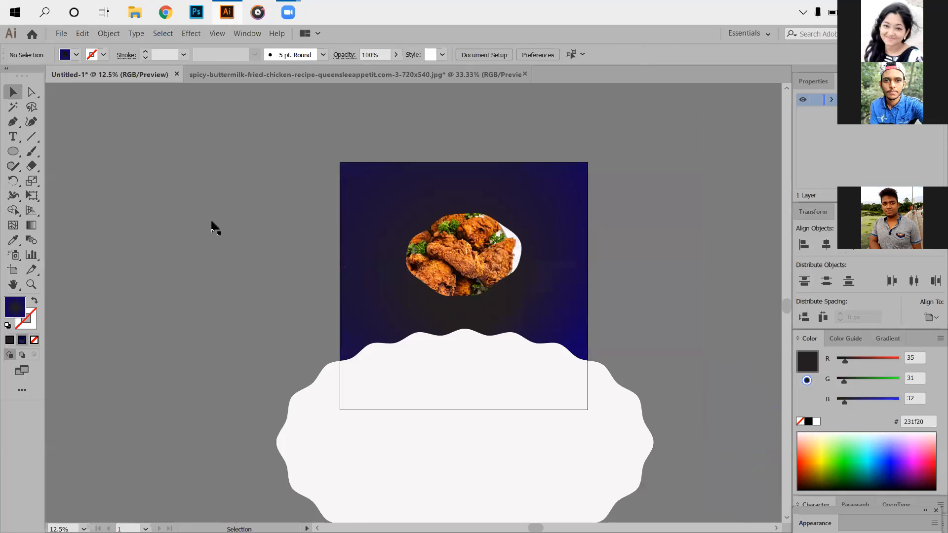
pyautogui.scroll(4, 86, 163)
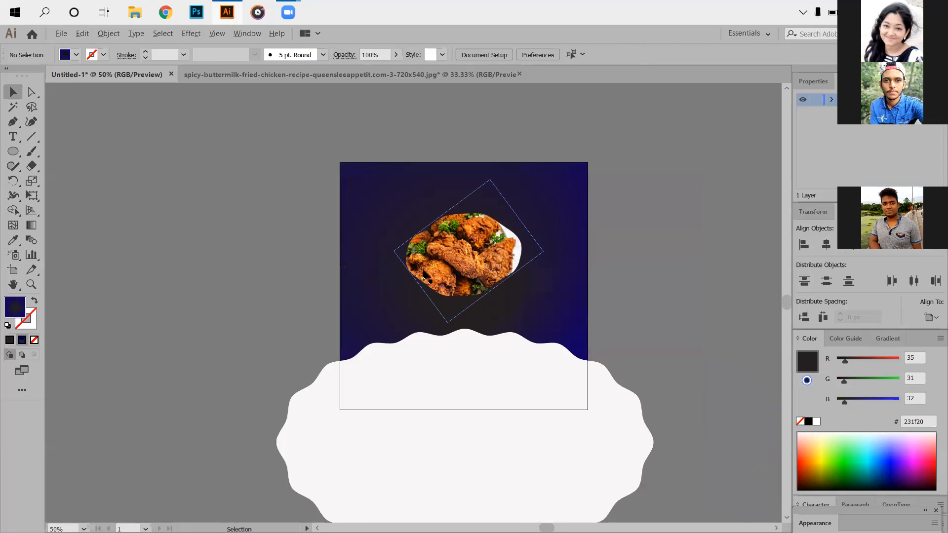
pyautogui.scroll(4, 480, 279)
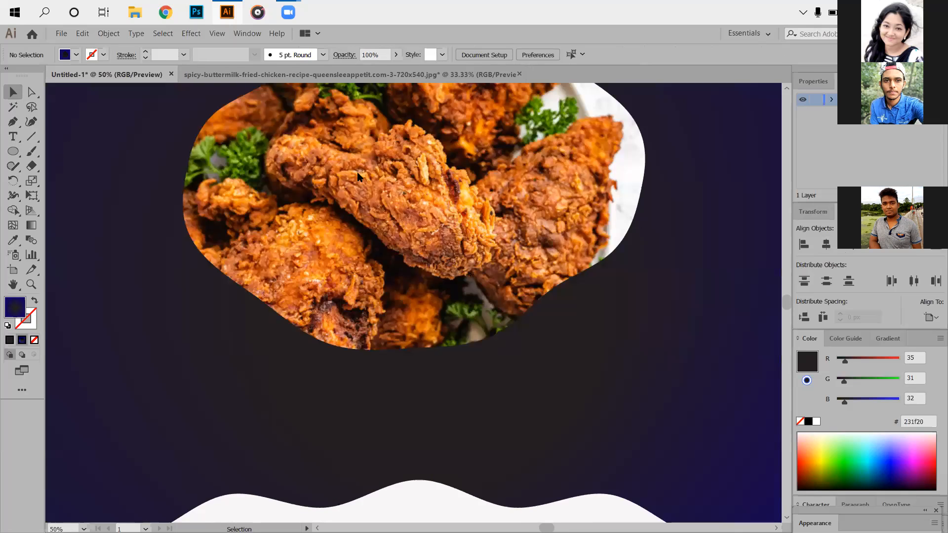
pyautogui.hotkey('ctrl', '-')
pyautogui.scroll(-1, 363, 173)
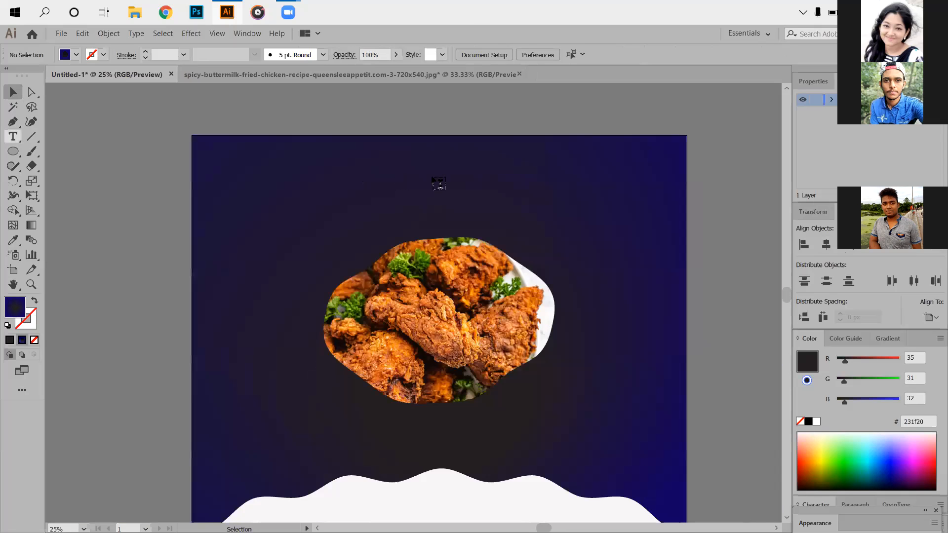
pyautogui.click(363, 174)
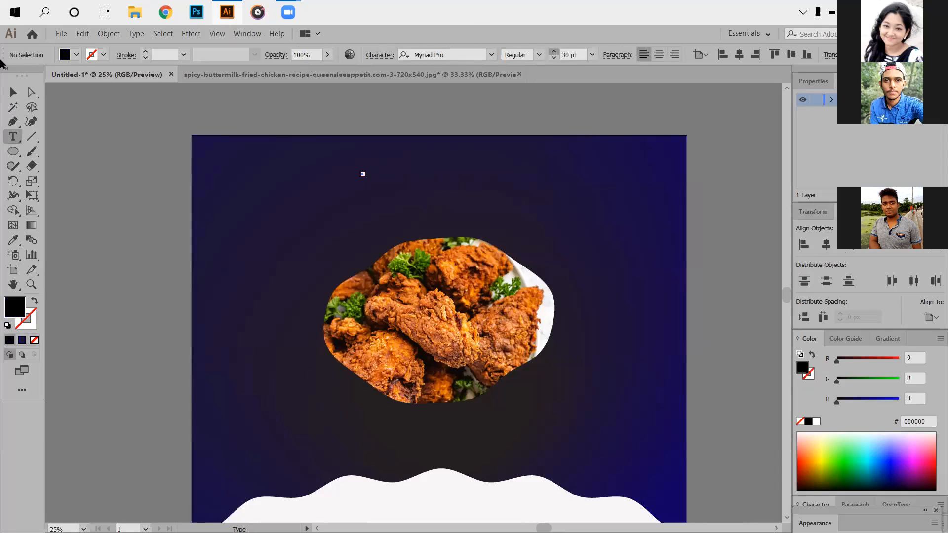
pyautogui.click(11, 91)
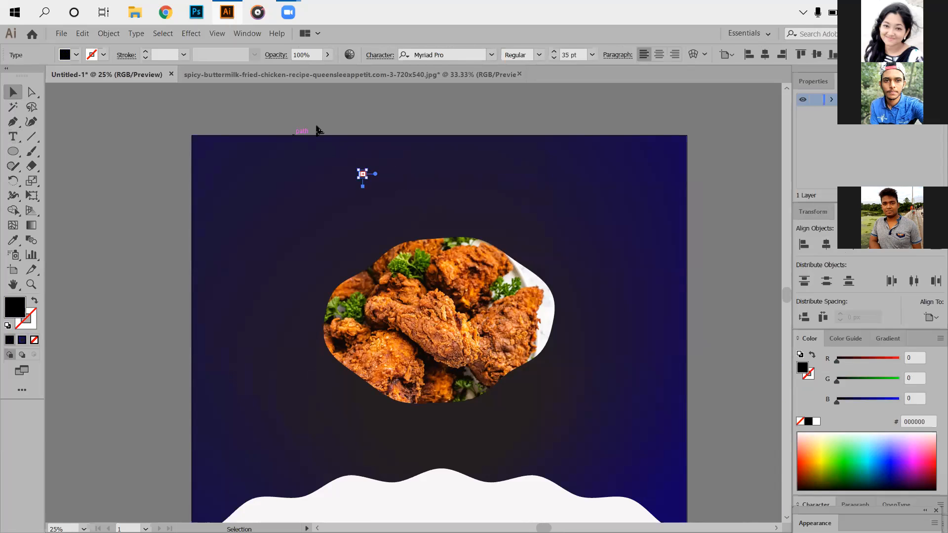
pyautogui.click(380, 97)
# - Add the text HOT on the dark background above the chicken photo
pyautogui.click(13, 137)
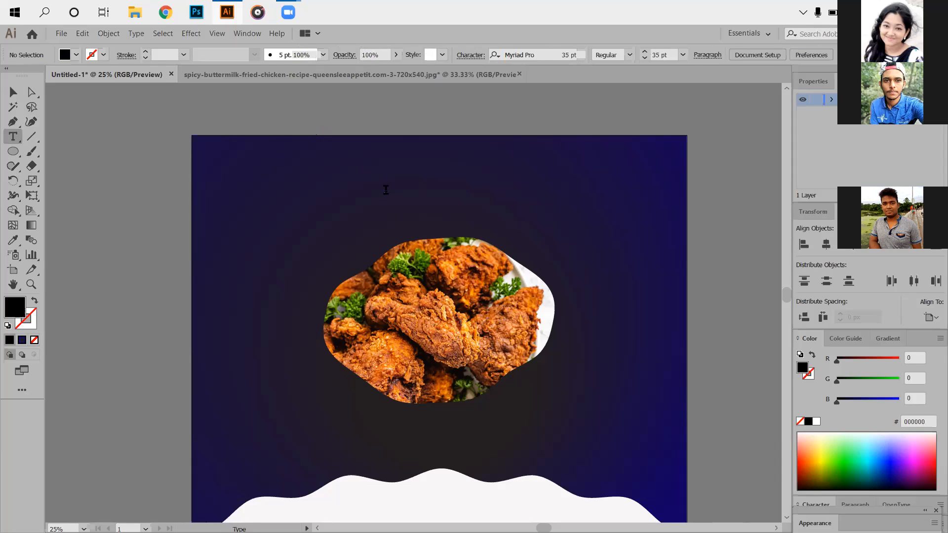
pyautogui.click(386, 191)
pyautogui.press('BackSpace')
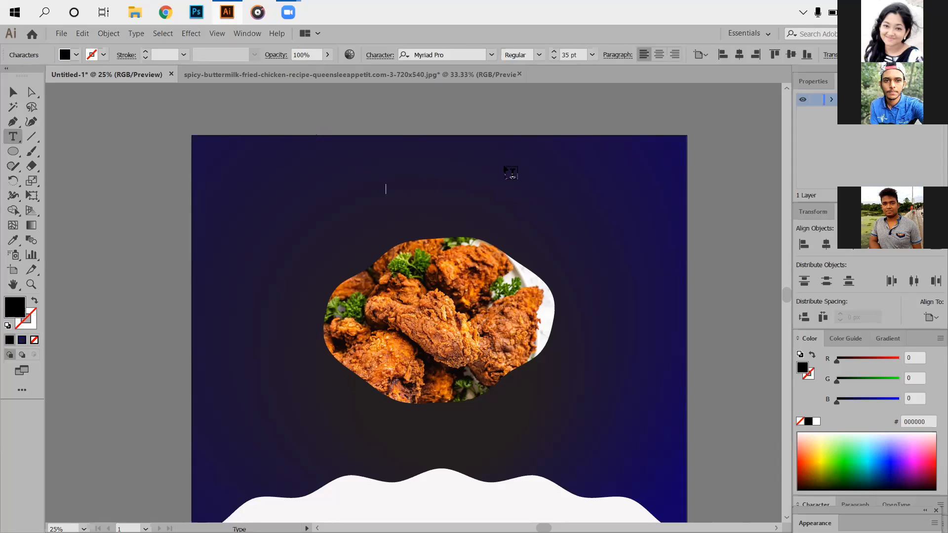
pyautogui.write('HOT')
pyautogui.click(13, 91)
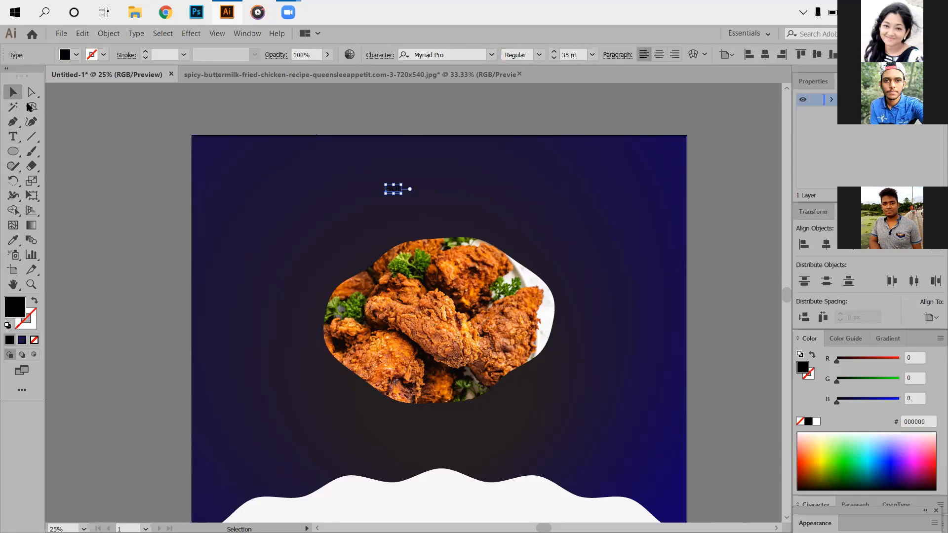
# - Enlarge the HOT text to about 207 pt and move it up and left above the chicken photo
pyautogui.moveTo(406, 196); pyautogui.dragTo(479, 249)
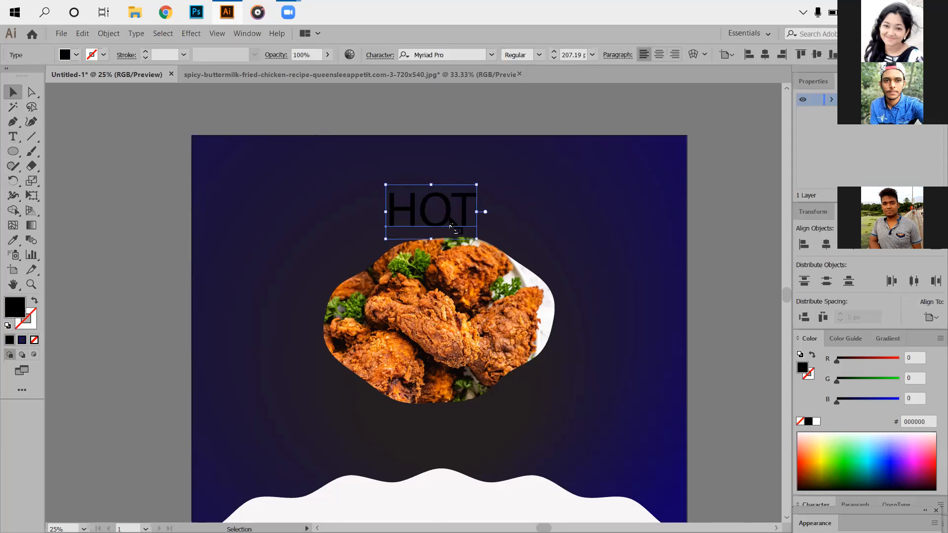
pyautogui.moveTo(462, 211); pyautogui.dragTo(439, 183)
pyautogui.moveTo(525, 213); pyautogui.dragTo(552, 215)
pyautogui.click(508, 101)
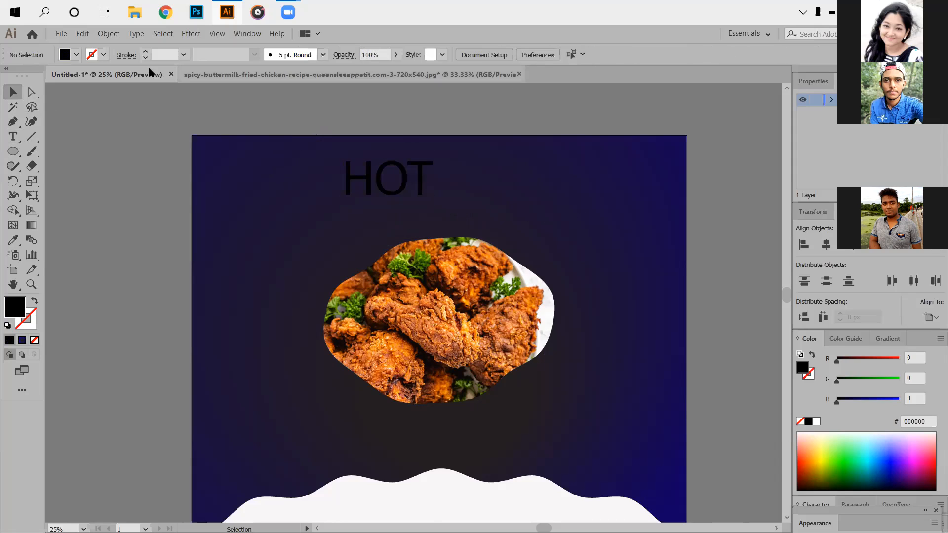
# - Move the chicken photo slightly down toward the wavy ellipse
pyautogui.scroll(-1, 450, 327)
pyautogui.scroll(-3, 451, 328)
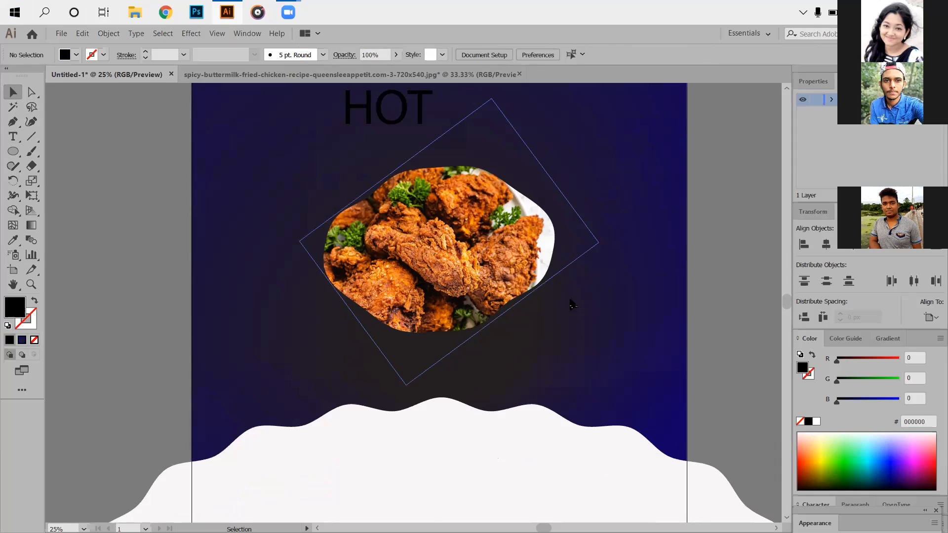
pyautogui.scroll(-4, 388, 275)
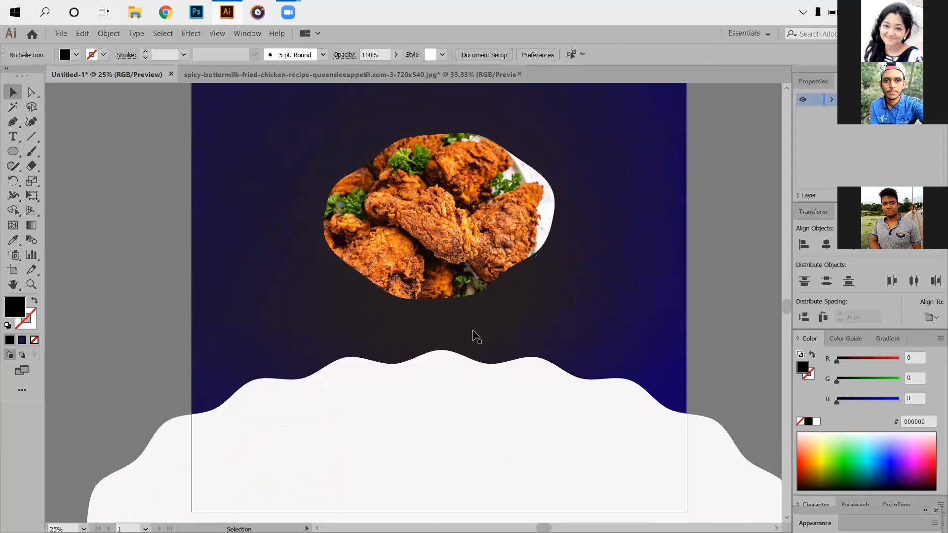
# - Recolor the wavy ellipse orange (#f1881b) by sampling the fried chicken photo with the Eyedropper
pyautogui.scroll(3, 413, 326)
pyautogui.scroll(-3, 286, 387)
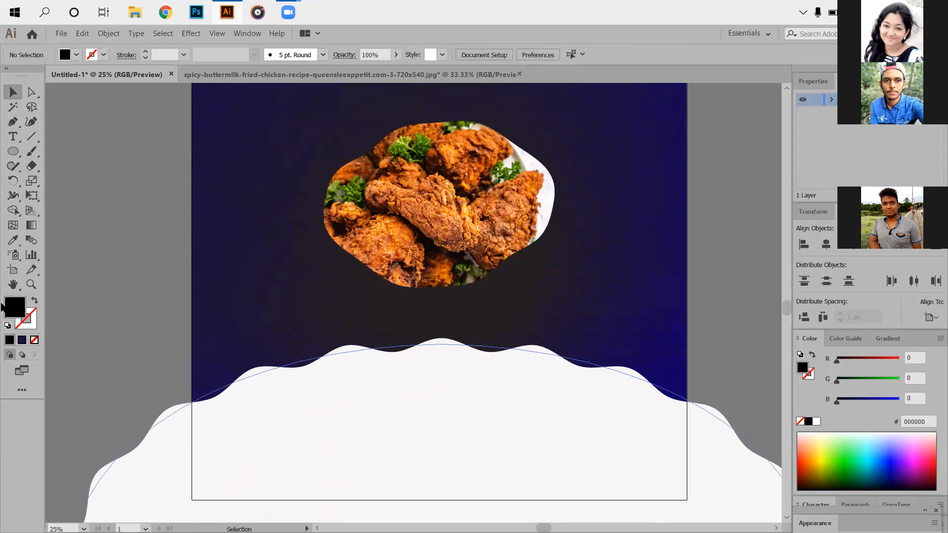
pyautogui.click(12, 243)
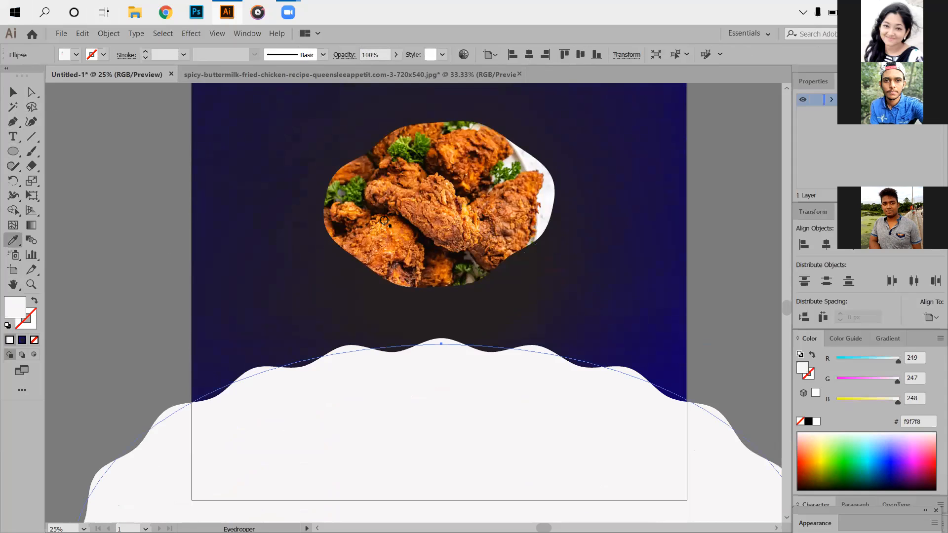
pyautogui.click(11, 91)
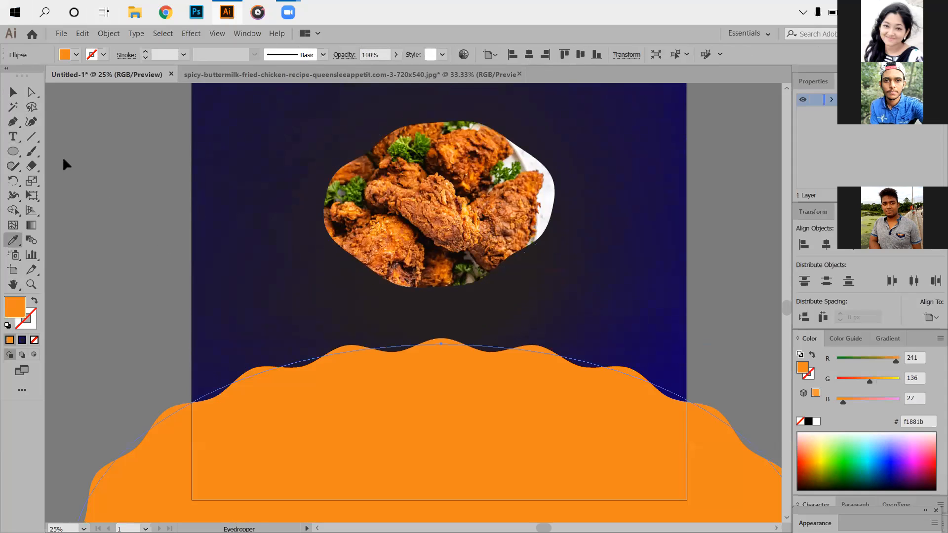
# - Recolor the HOT text orange by sampling the wavy ellipse's fill
pyautogui.click(295, 239)
pyautogui.scroll(3, 402, 167)
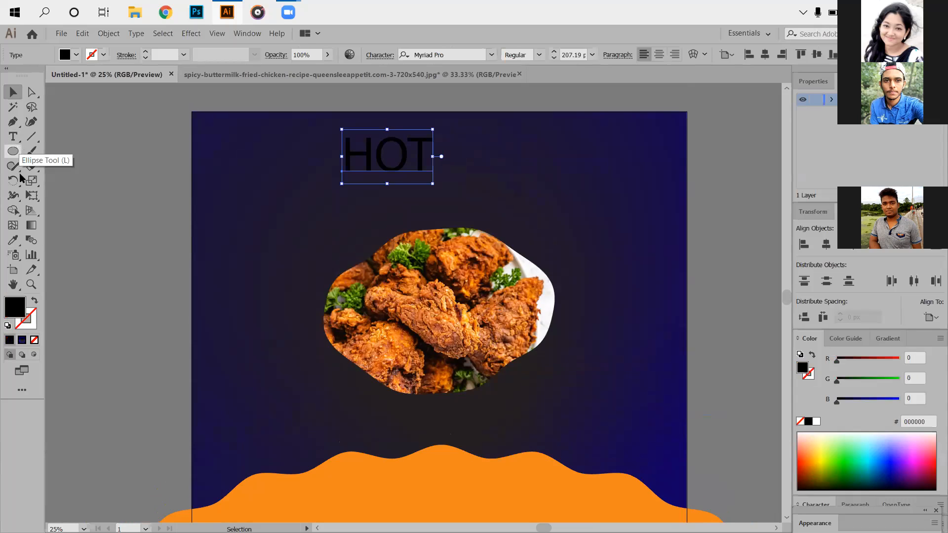
pyautogui.click(10, 241)
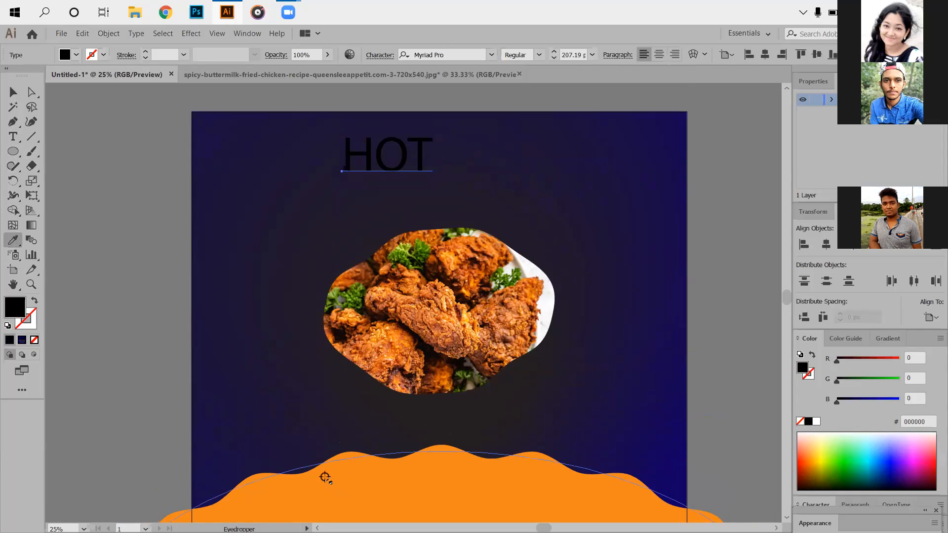
pyautogui.click(326, 476)
# - Add the text MEAL on the dark background beside the HOT headline
pyautogui.press('t')
pyautogui.click(454, 163)
pyautogui.press('BackSpace')
pyautogui.write('me')
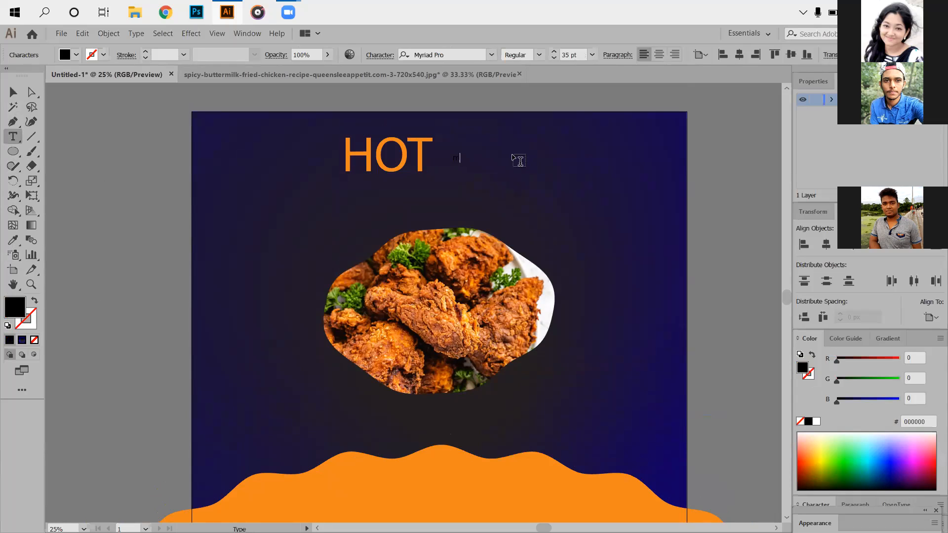
pyautogui.write('EAL')
# - Set the MEAL text in the alymhela font and enlarge it to about 219 pt
pyautogui.click(14, 92)
pyautogui.click(492, 55)
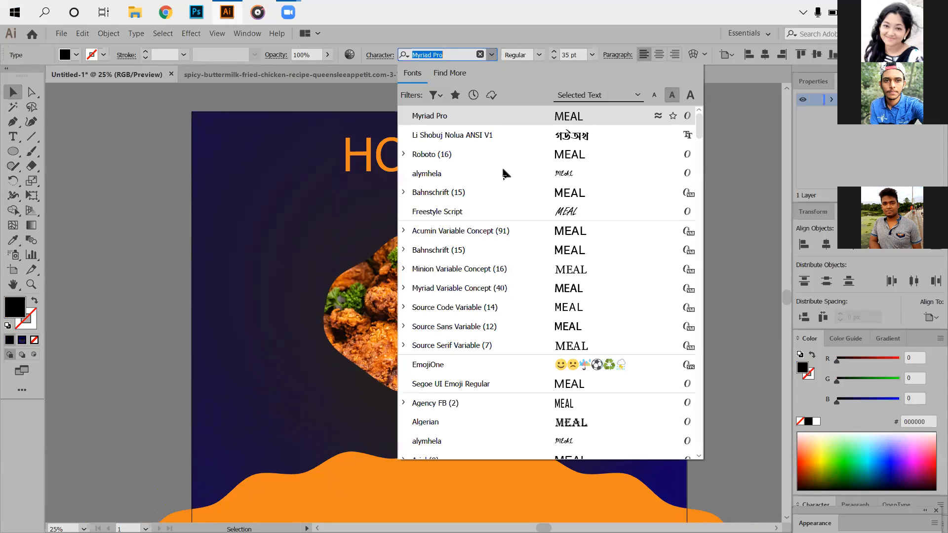
pyautogui.click(465, 173)
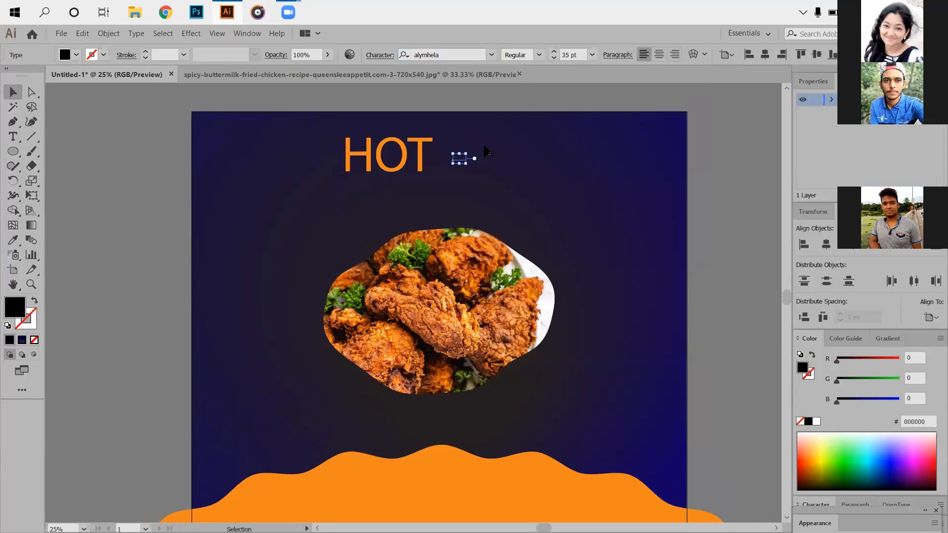
pyautogui.moveTo(465, 165); pyautogui.dragTo(543, 226)
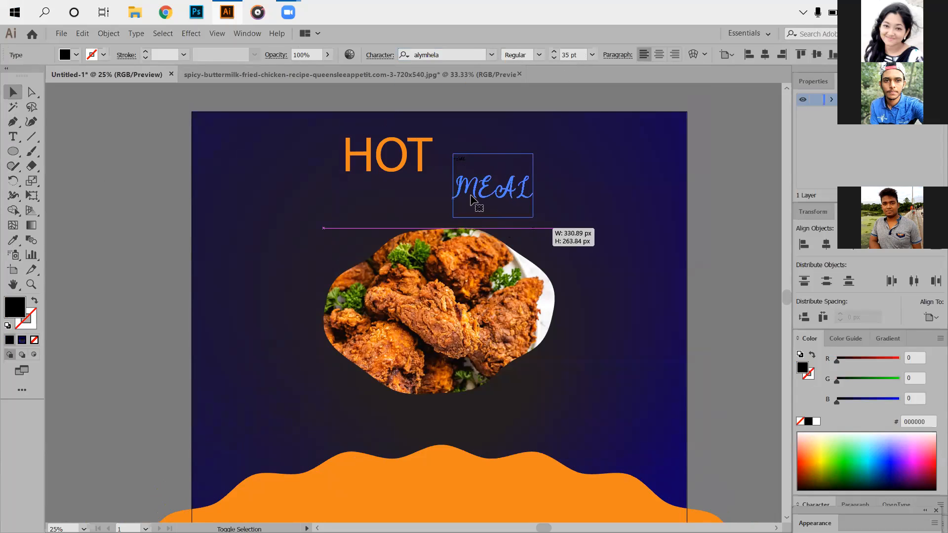
# - Fill the MEAL text with near-white #fcfcfc and move it just below and slightly right of HOT
pyautogui.moveTo(471, 198); pyautogui.dragTo(471, 198)
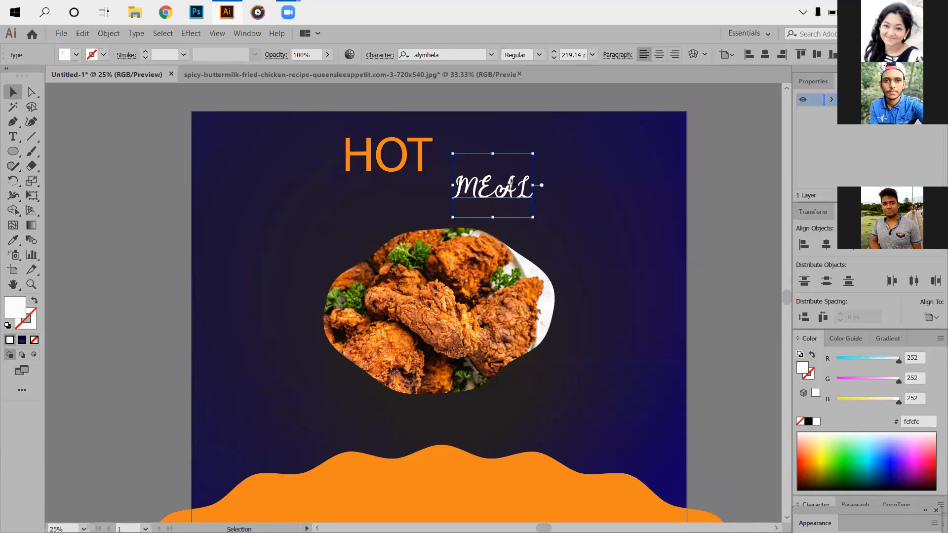
pyautogui.moveTo(457, 192); pyautogui.dragTo(435, 193)
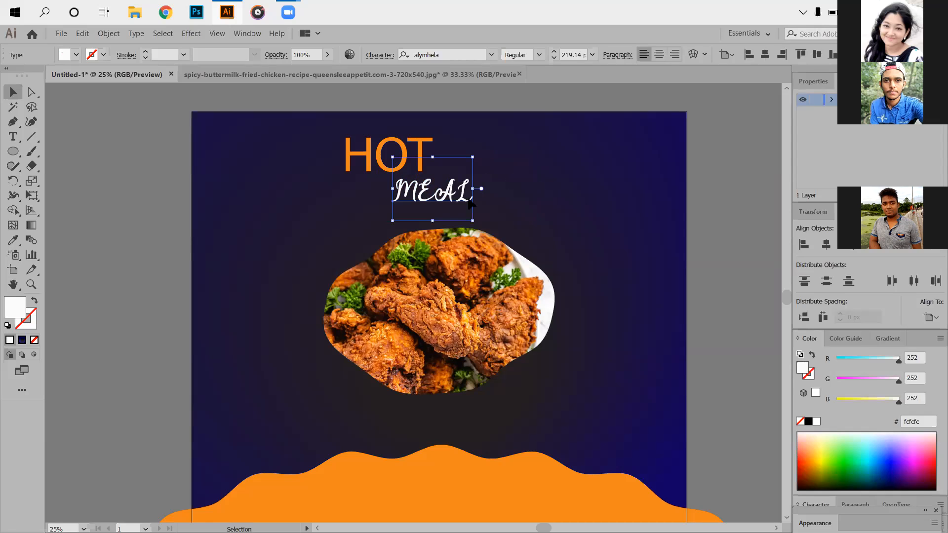
# - Add the text Offer in the alymhela font on the background just right of MEAL
pyautogui.click(107, 202)
pyautogui.scroll(-1, 107, 202)
pyautogui.click(14, 140)
pyautogui.scroll(2, 514, 166)
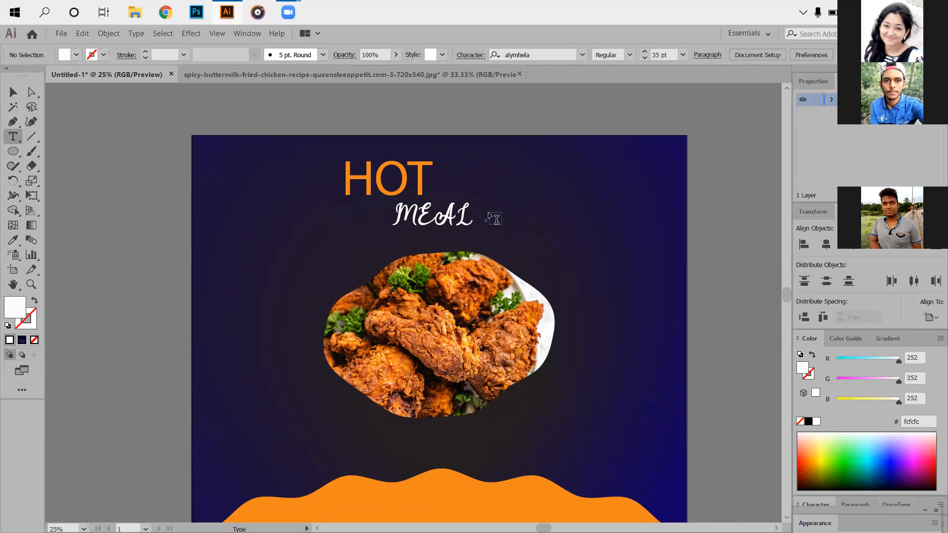
pyautogui.click(488, 219)
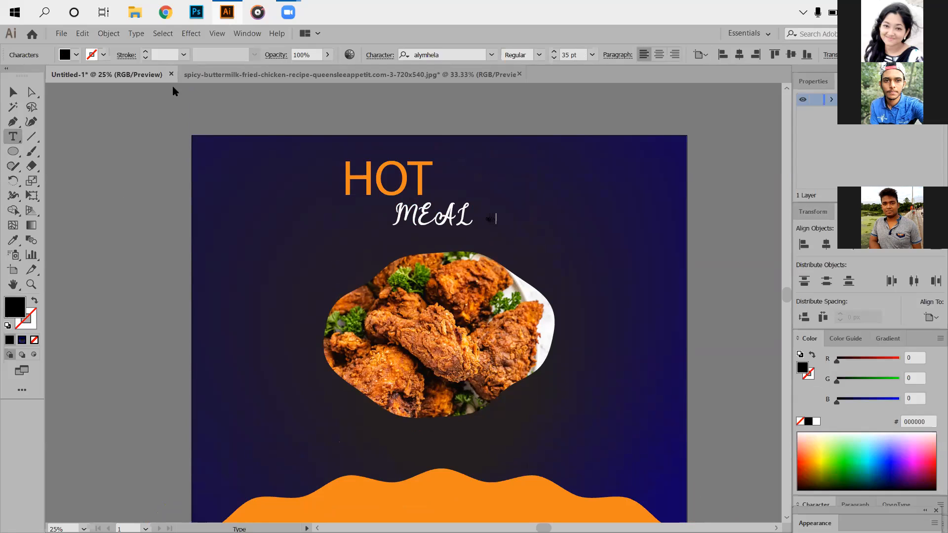
pyautogui.click(13, 92)
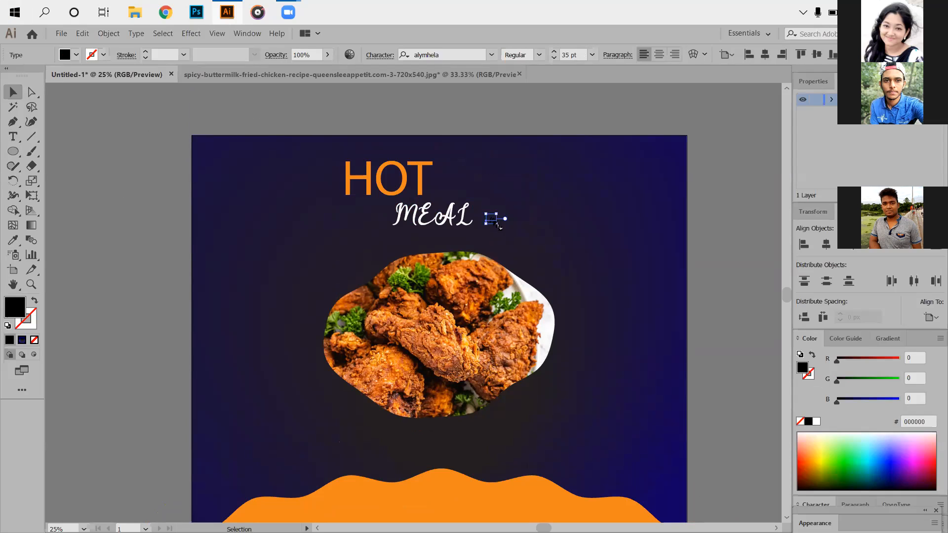
# - Enlarge the Offer text to about 304 pt and position it directly right of MEAL, above the chicken photo
pyautogui.moveTo(500, 226); pyautogui.dragTo(545, 299)
pyautogui.moveTo(519, 234); pyautogui.dragTo(507, 201)
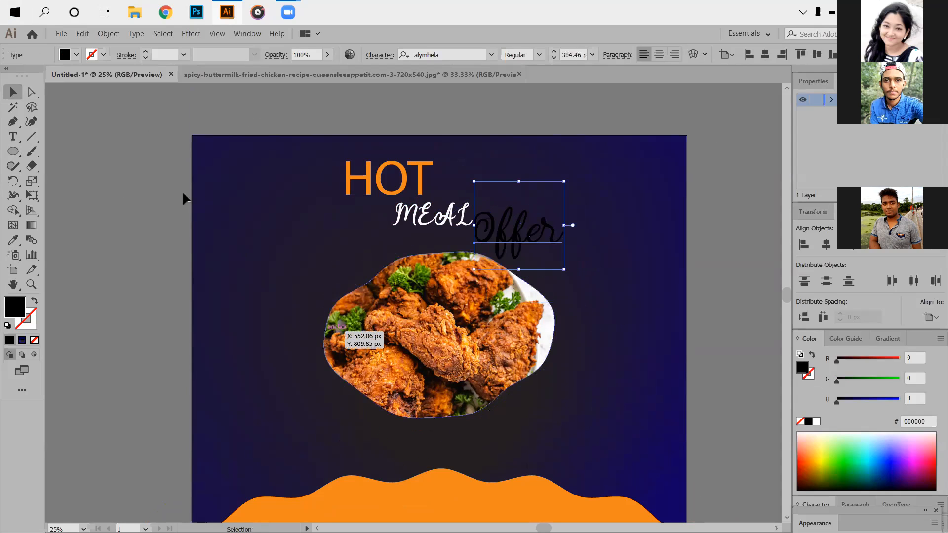
# - Recolor the Offer text orange (#f1881b) by sampling the wavy ellipse, and deselect it
pyautogui.scroll(-1, 30, 223)
pyautogui.click(14, 240)
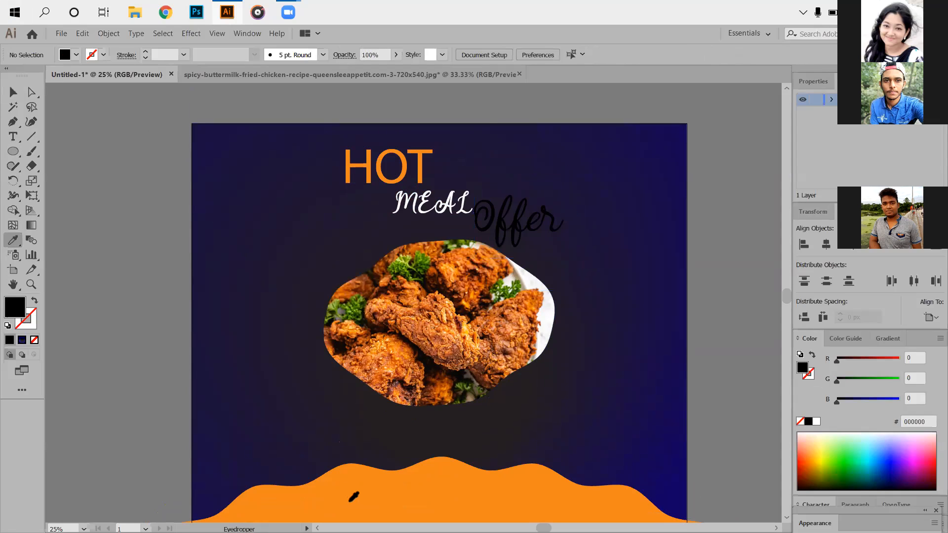
pyautogui.click(13, 92)
pyautogui.click(498, 217)
pyautogui.click(14, 241)
pyautogui.click(438, 495)
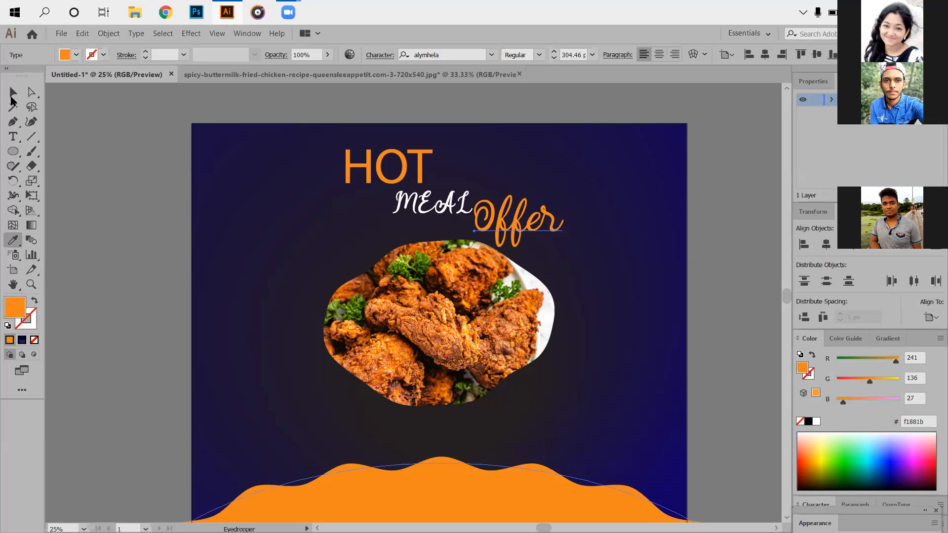
pyautogui.click(13, 92)
pyautogui.click(698, 281)
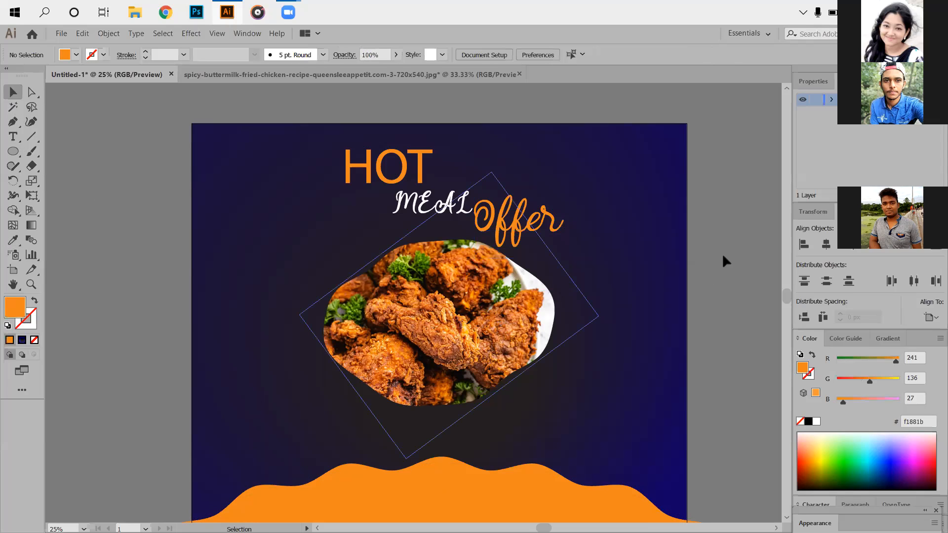
pyautogui.scroll(1, 531, 284)
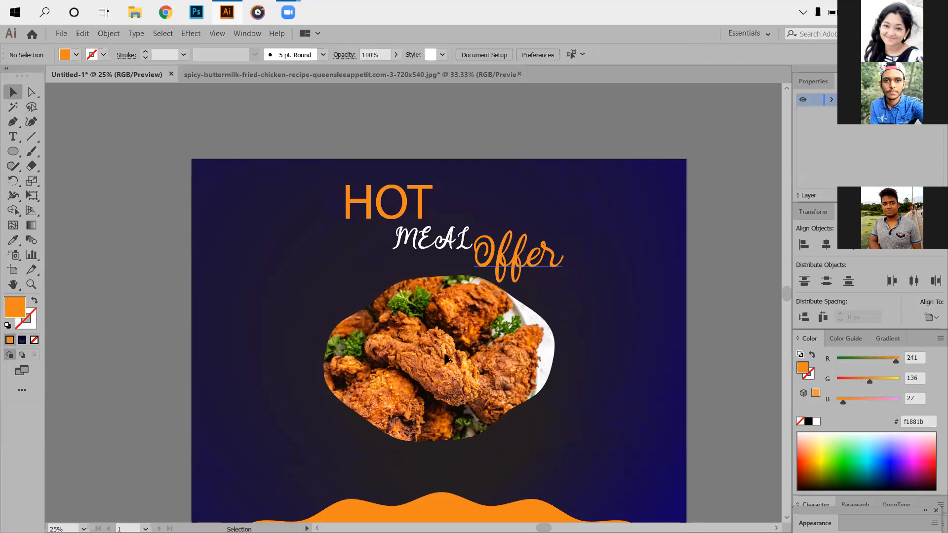
pyautogui.scroll(-3, 473, 358)
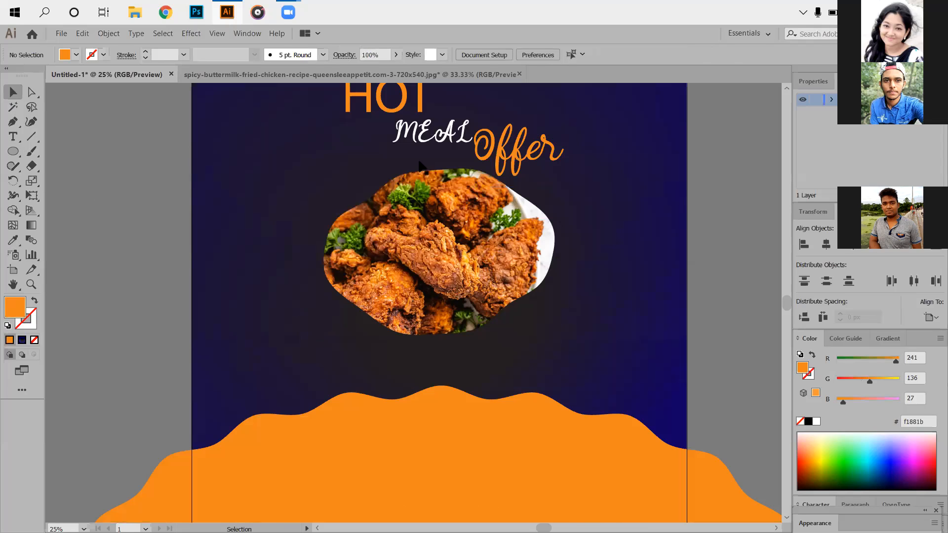
pyautogui.scroll(2, 374, 210)
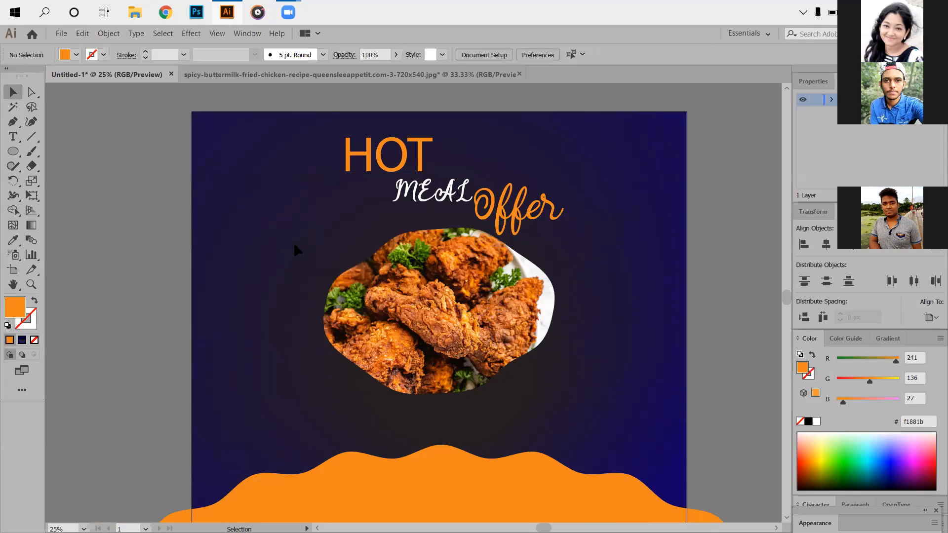
pyautogui.scroll(-2, 340, 267)
pyautogui.scroll(-1, 403, 232)
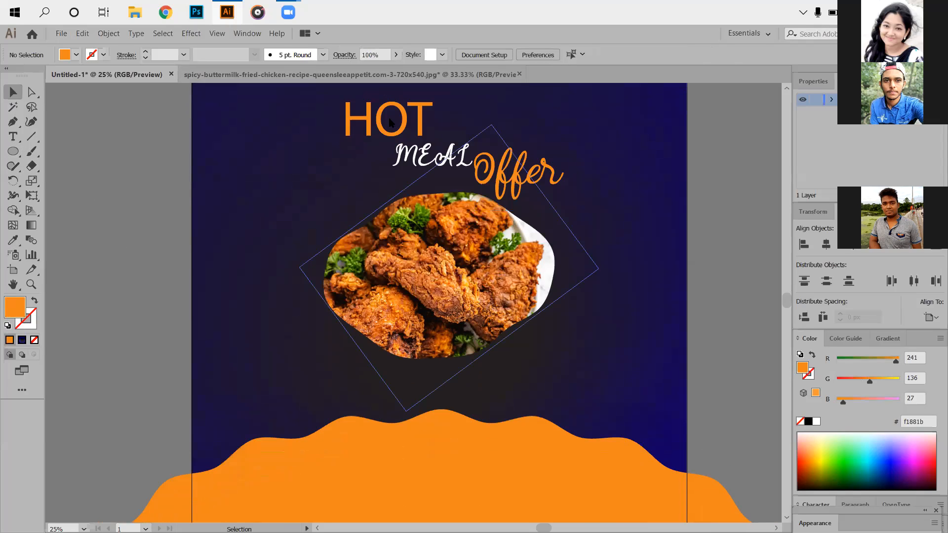
pyautogui.scroll(-1, 360, 215)
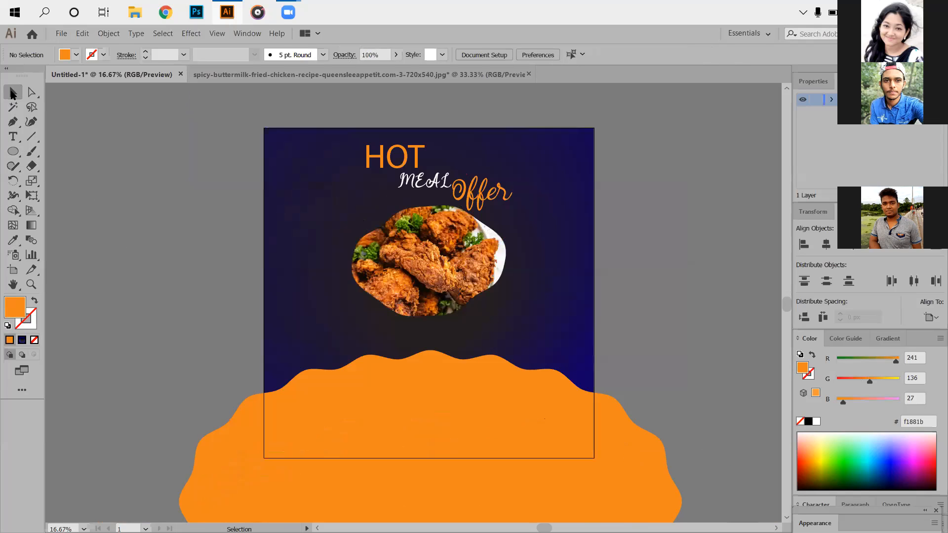
# - Switch to the spicy-buttermilk-fried-chicken document and draw a large white circle on its artboard
pyautogui.hotkey('ctrl', 'Tab')
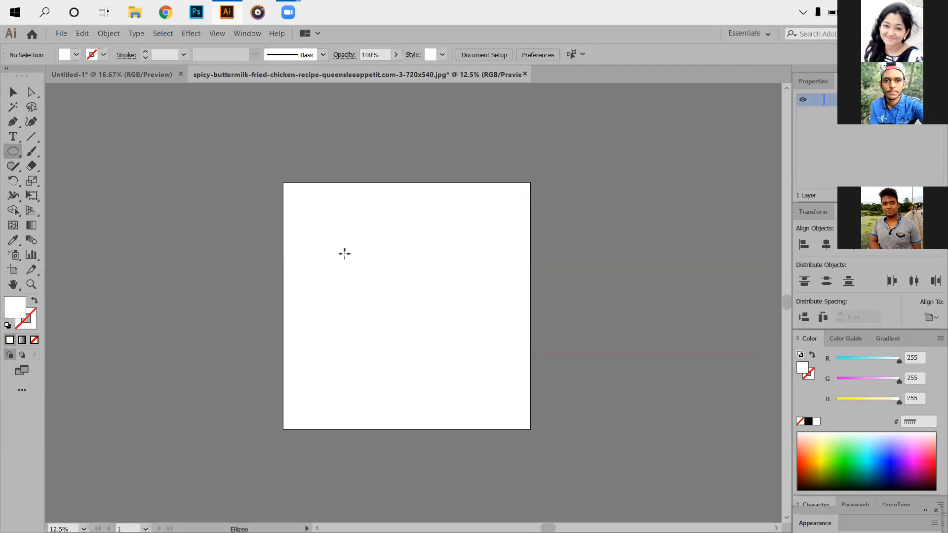
pyautogui.moveTo(341, 234); pyautogui.dragTo(532, 425)
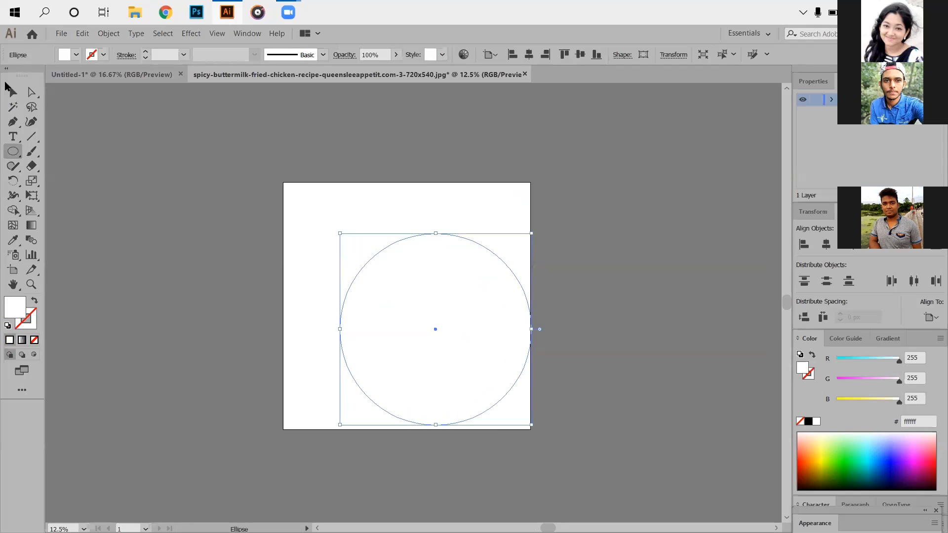
pyautogui.click(13, 92)
# - Center the circle on the artboard and enlarge it proportionally from its center until it nearly fills the artboard
pyautogui.moveTo(434, 328); pyautogui.dragTo(392, 301)
pyautogui.click(581, 54)
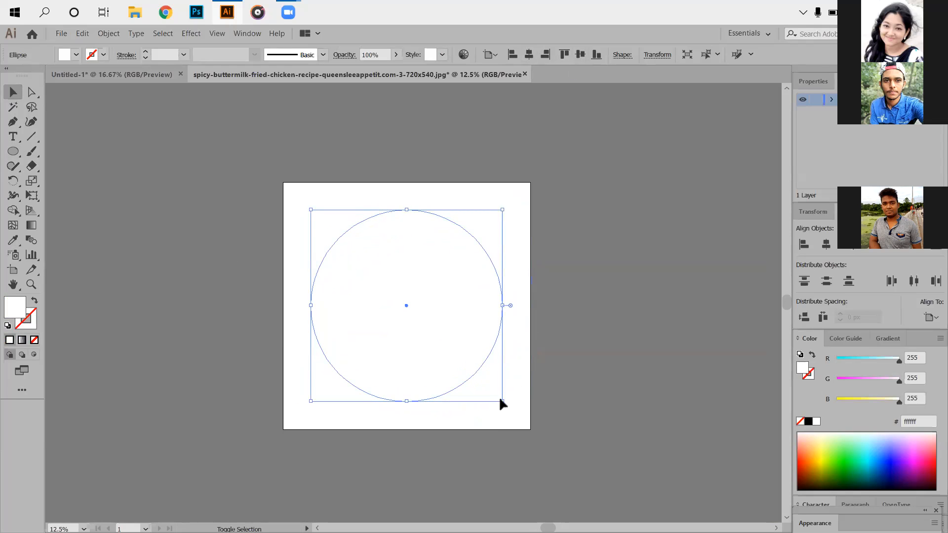
pyautogui.moveTo(501, 400); pyautogui.dragTo(525, 425)
pyautogui.click(279, 217)
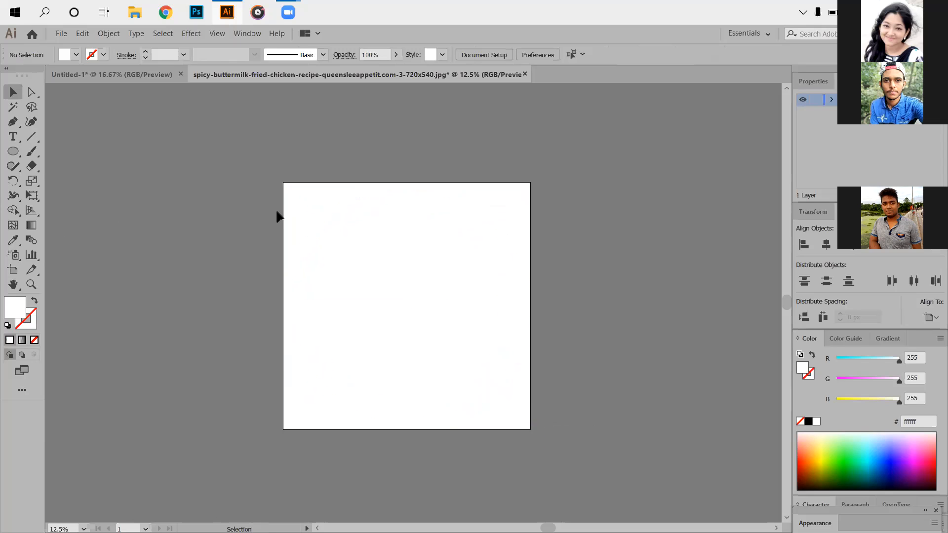
# - Remove the circle's fill and give it a black (#000000) stroke
pyautogui.click(351, 256)
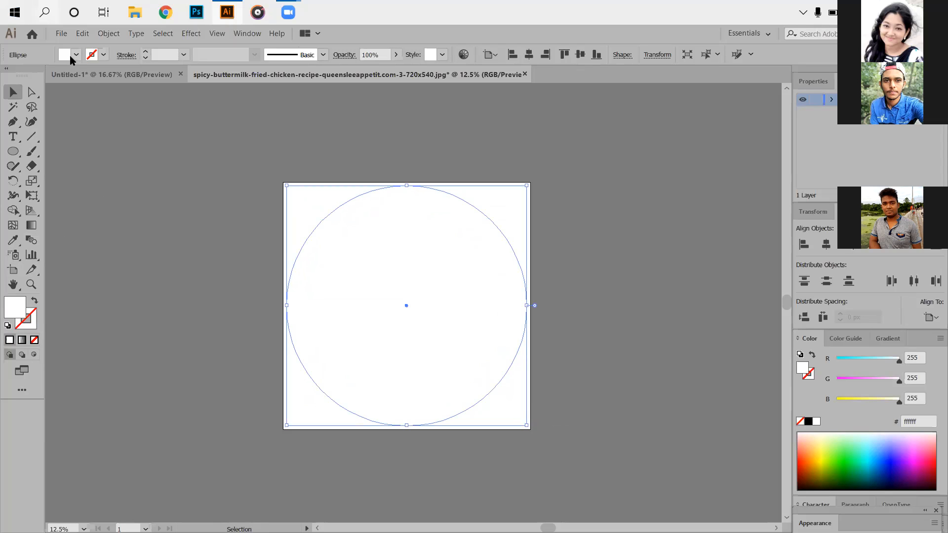
pyautogui.click(34, 340)
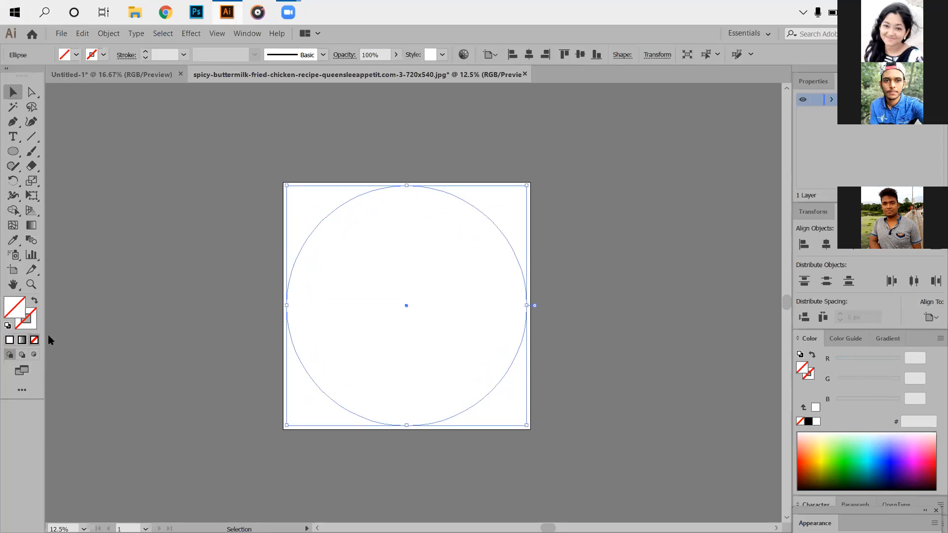
pyautogui.click(34, 322)
pyautogui.doubleClick(33, 317)
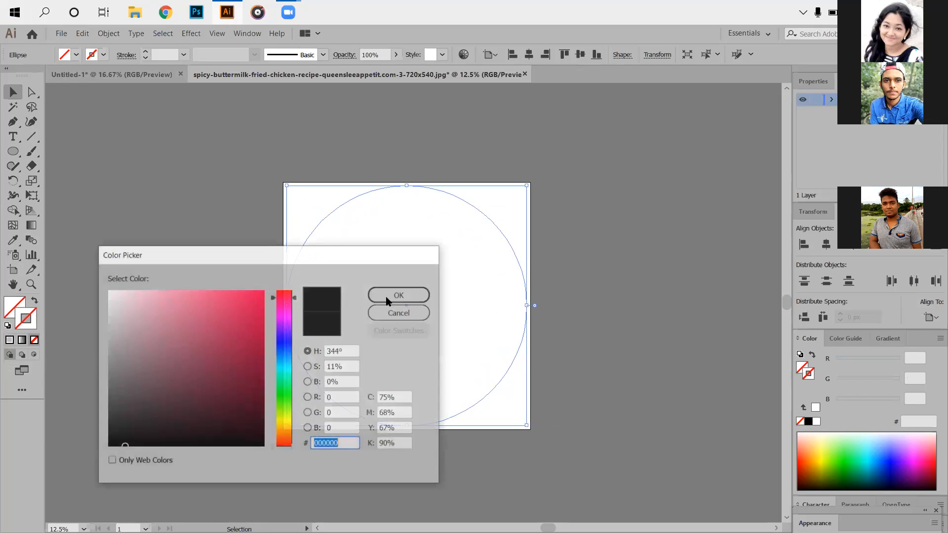
pyautogui.click(108, 291)
pyautogui.press('Return')
pyautogui.doubleClick(34, 323)
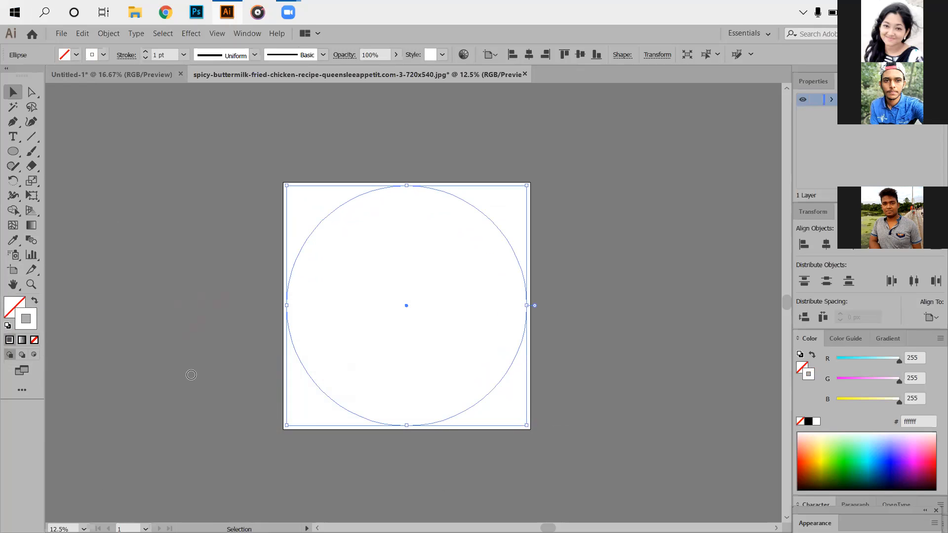
pyautogui.write('000000')
pyautogui.click(399, 295)
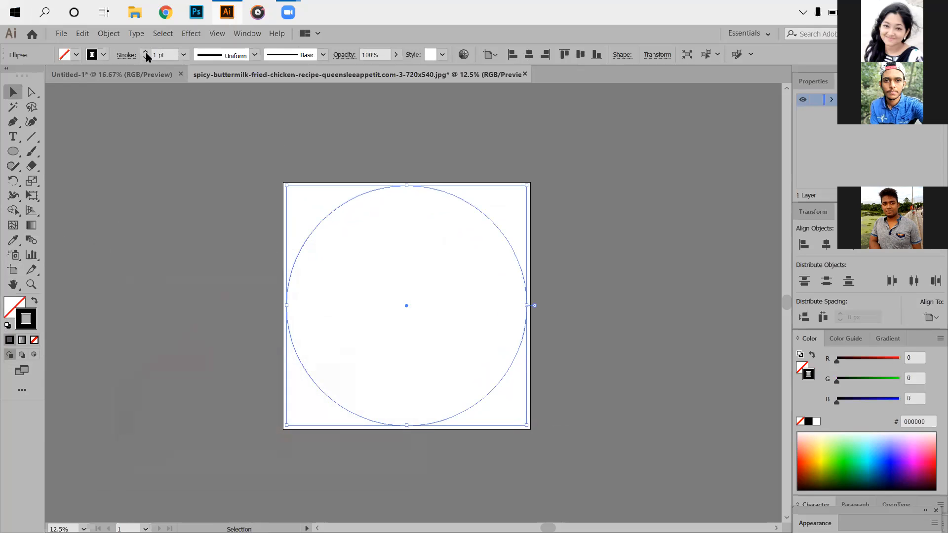
# - Set the circle's stroke weight to 500 pt
pyautogui.click(164, 54)
pyautogui.write('500')
pyautogui.press('Return')
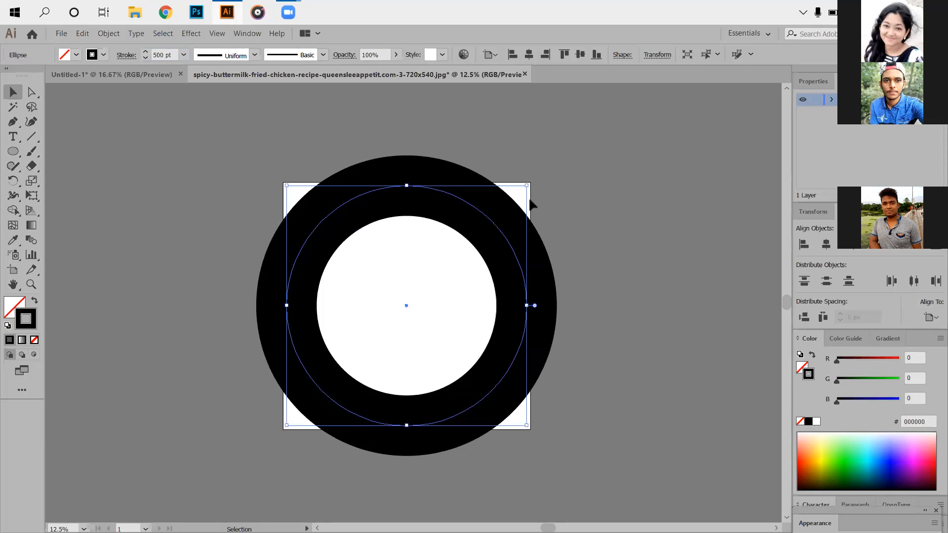
# - Scale the thick black ring down from its center so its outer edge fits inside the artboard, and deselect it
pyautogui.press('shift')
pyautogui.moveTo(526, 185); pyautogui.dragTo(496, 215)
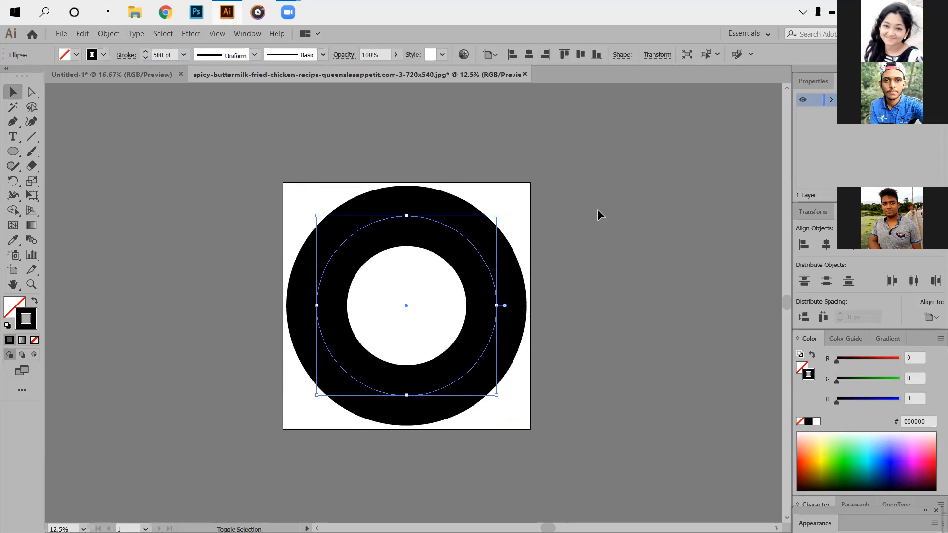
pyautogui.click(392, 309)
pyautogui.scroll(-2, 394, 309)
pyautogui.hotkey('ctrl', '+')
pyautogui.hotkey('ctrl', '+')
pyautogui.hotkey('ctrl', '+')
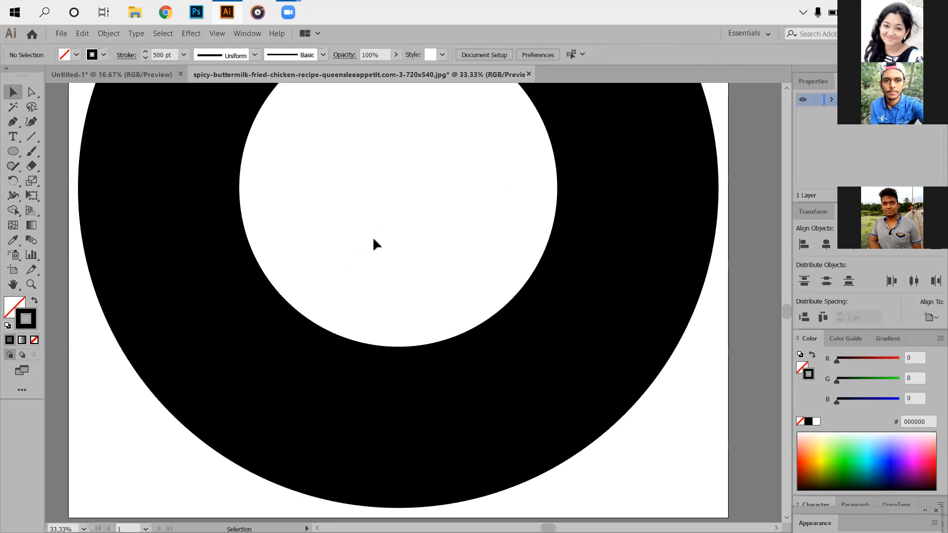
# - Select the thick black ring and scale it down proportionally from its center, leaving a small white hole, and deselect it
pyautogui.hotkey('ctrl', '-')
pyautogui.hotkey('ctrl', '-')
pyautogui.hotkey('ctrl', '-')
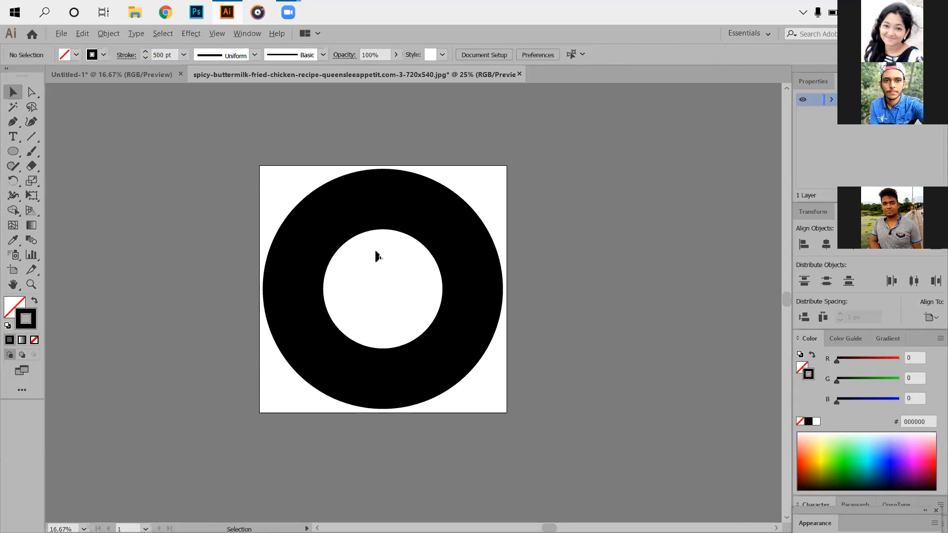
pyautogui.scroll(4, 375, 252)
pyautogui.scroll(-2, 374, 252)
pyautogui.scroll(-1, 373, 253)
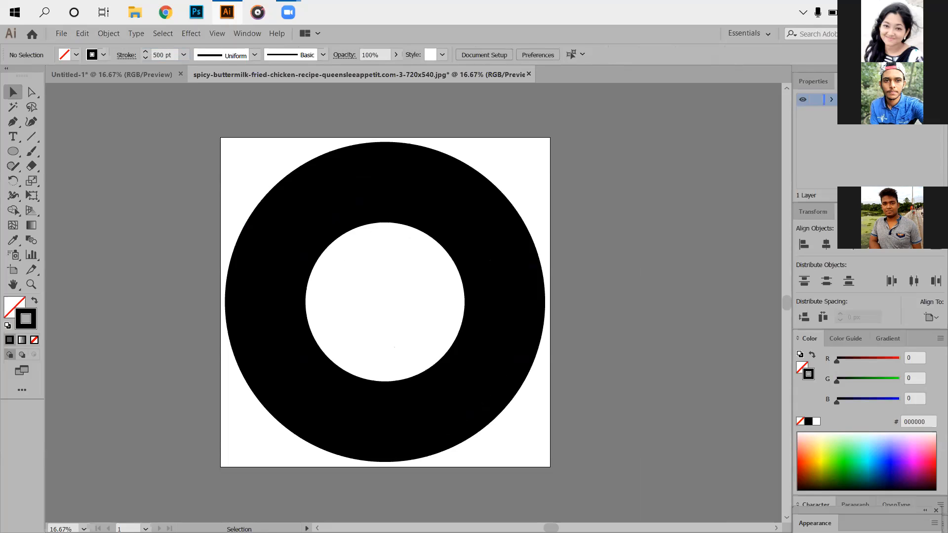
pyautogui.moveTo(230, 140); pyautogui.dragTo(637, 446)
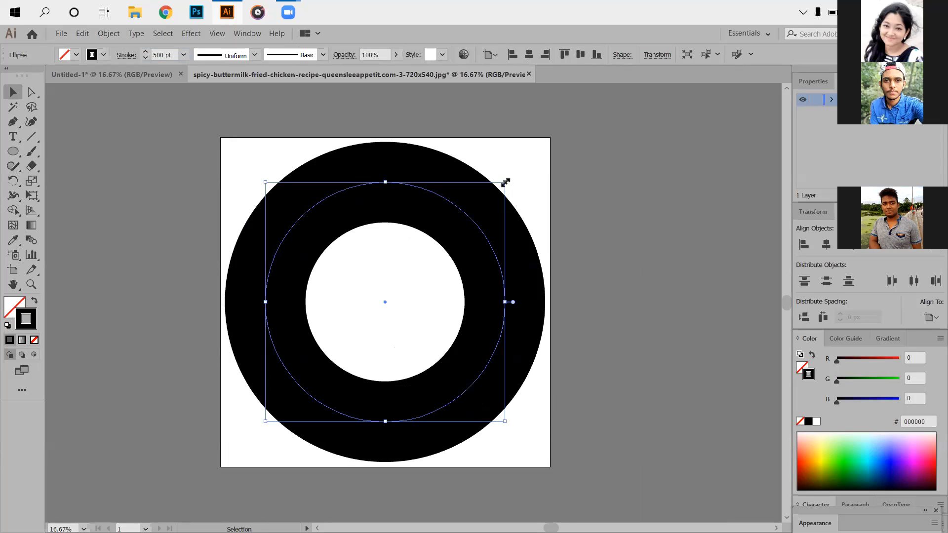
pyautogui.moveTo(506, 182)
pyautogui.mouseDown()
pyautogui.moveTo(512, 178)
pyautogui.moveTo(443, 245)
pyautogui.mouseUp()
pyautogui.click(279, 202)
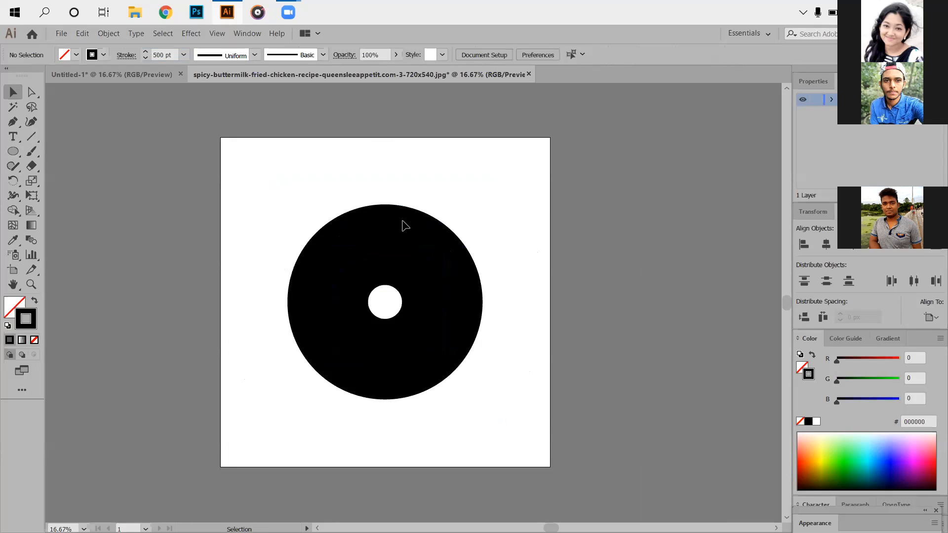
# - Align the circle's 500 pt stroke to the inside of its path
pyautogui.moveTo(293, 198); pyautogui.dragTo(597, 449)
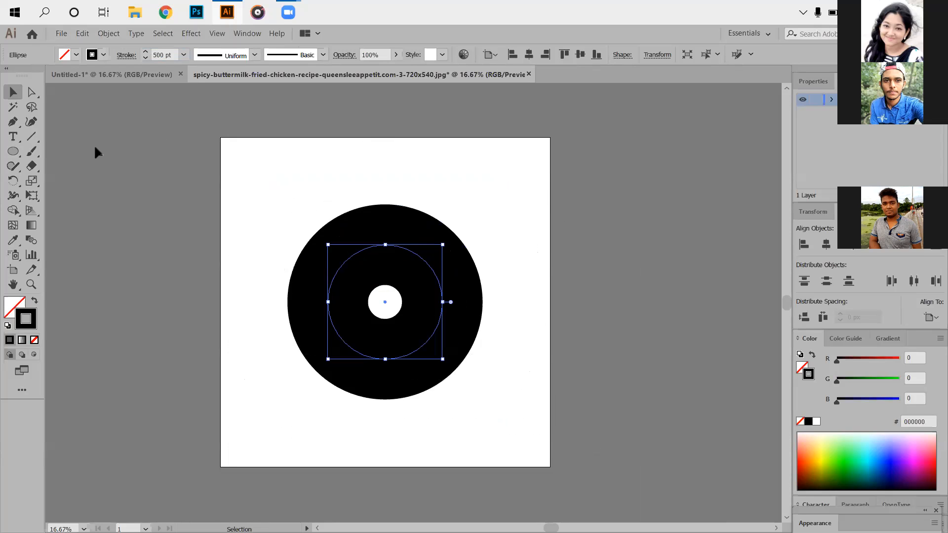
pyautogui.click(91, 57)
pyautogui.click(126, 55)
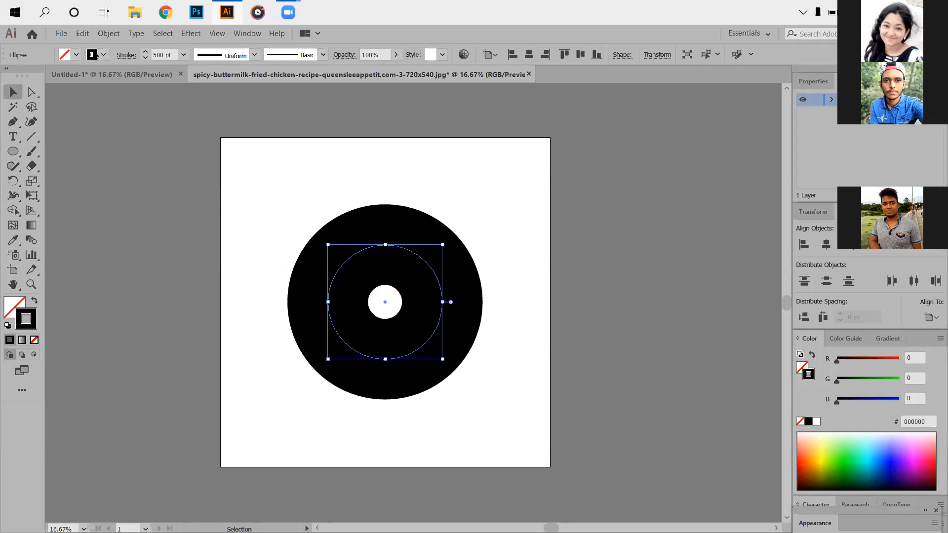
pyautogui.click(127, 55)
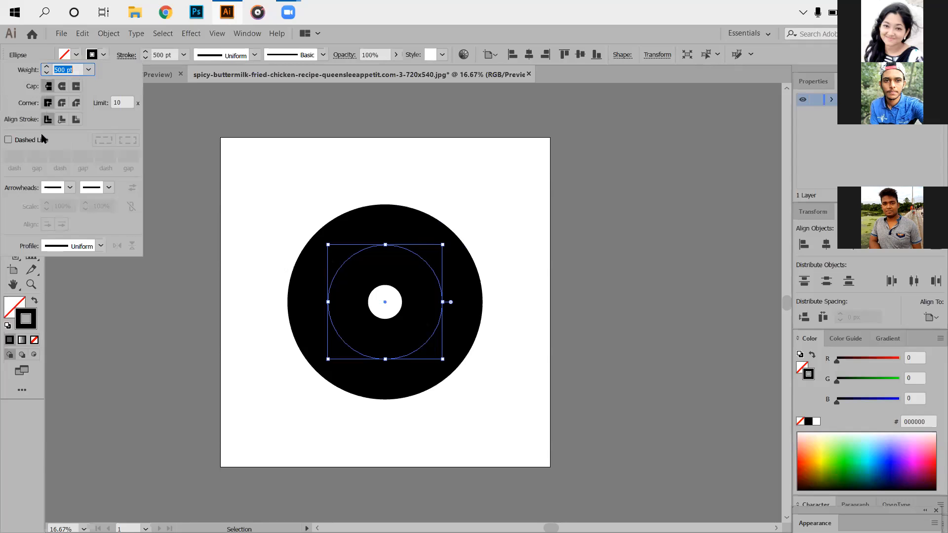
pyautogui.click(64, 120)
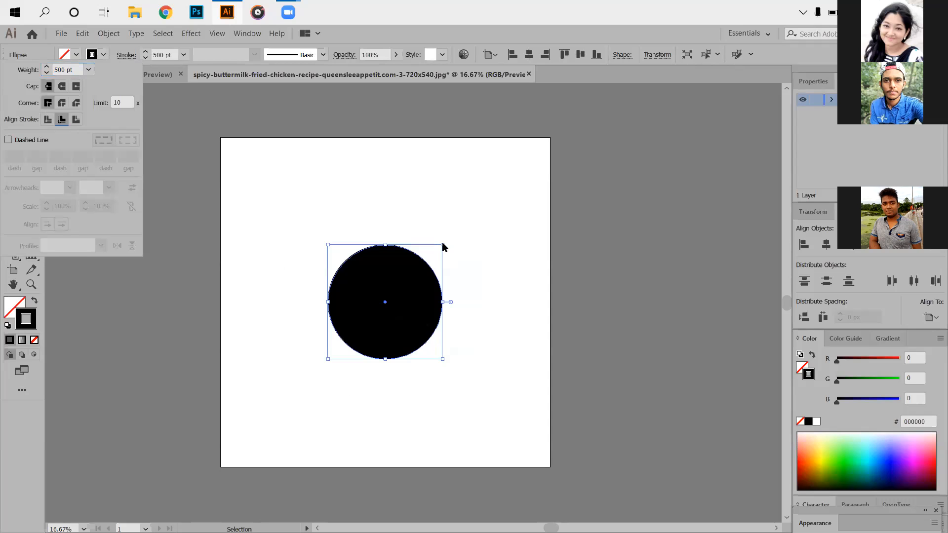
# - Enlarge the circle proportionally from its center until only a tiny white hole remains in the middle, and deselect it
pyautogui.click(442, 244)
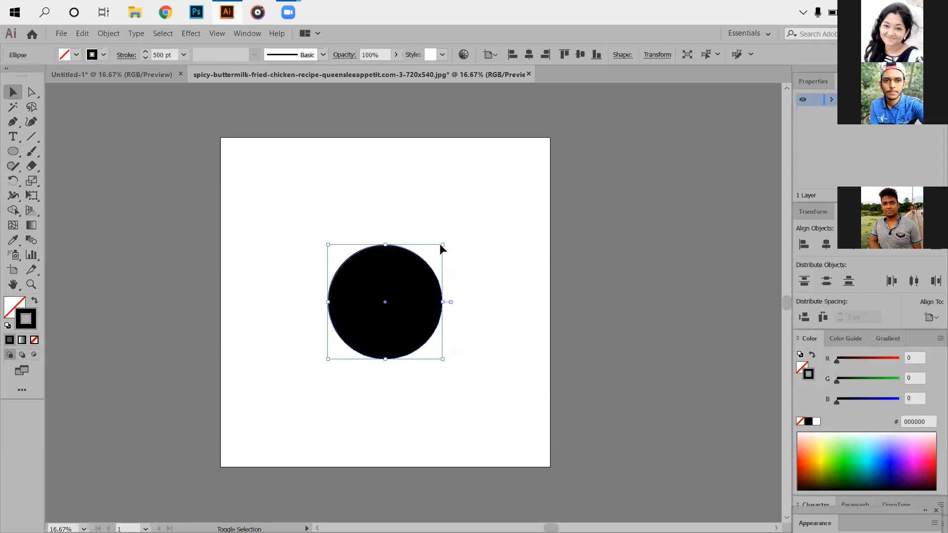
pyautogui.moveTo(446, 242); pyautogui.dragTo(469, 219)
pyautogui.click(552, 231)
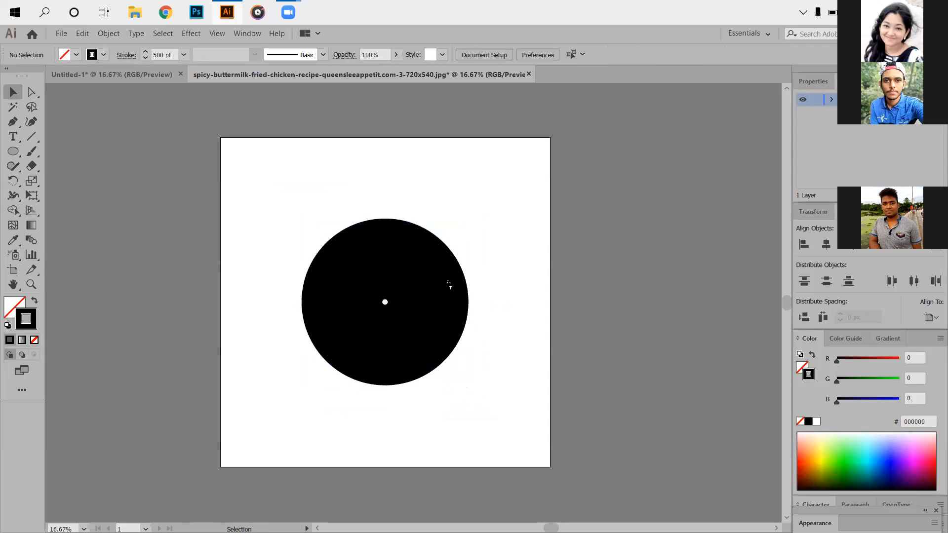
# - Turn the circle's stroke into a dashed line to form radiating rays, and deselect it
pyautogui.scroll(5, 383, 277)
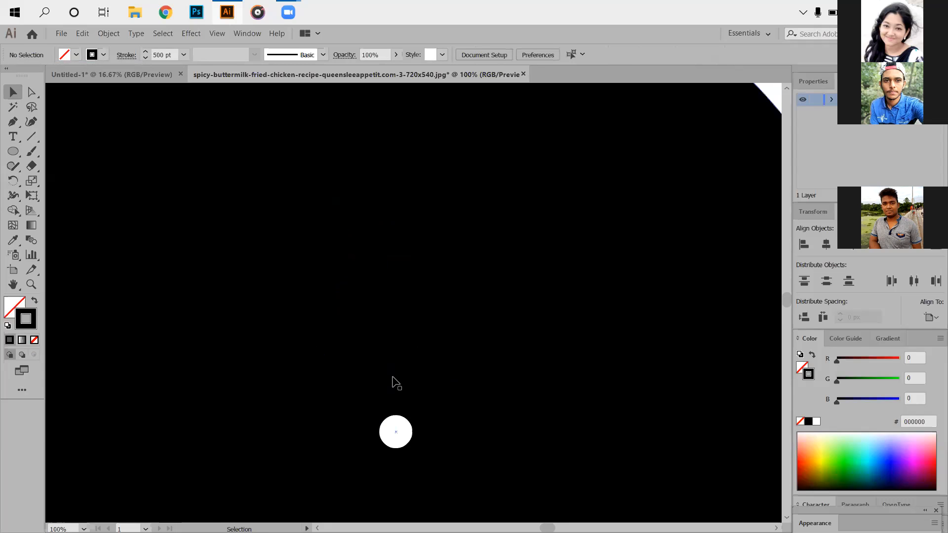
pyautogui.scroll(-3, 393, 366)
pyautogui.scroll(-5, 411, 326)
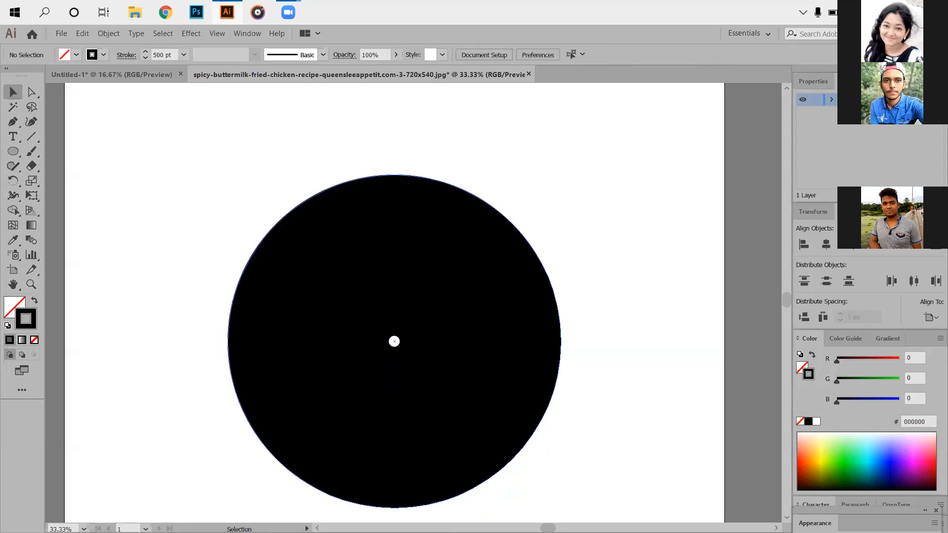
pyautogui.click(366, 312)
pyautogui.click(127, 55)
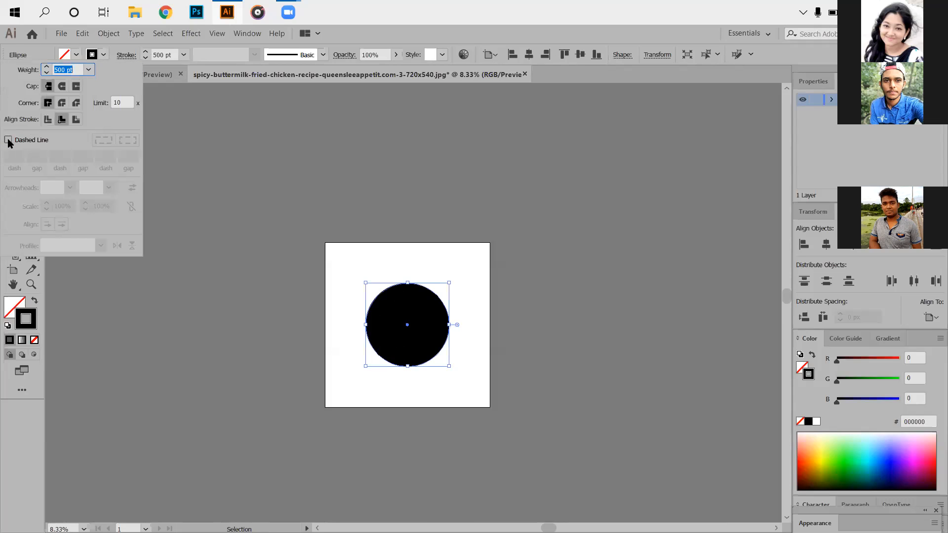
pyautogui.click(8, 141)
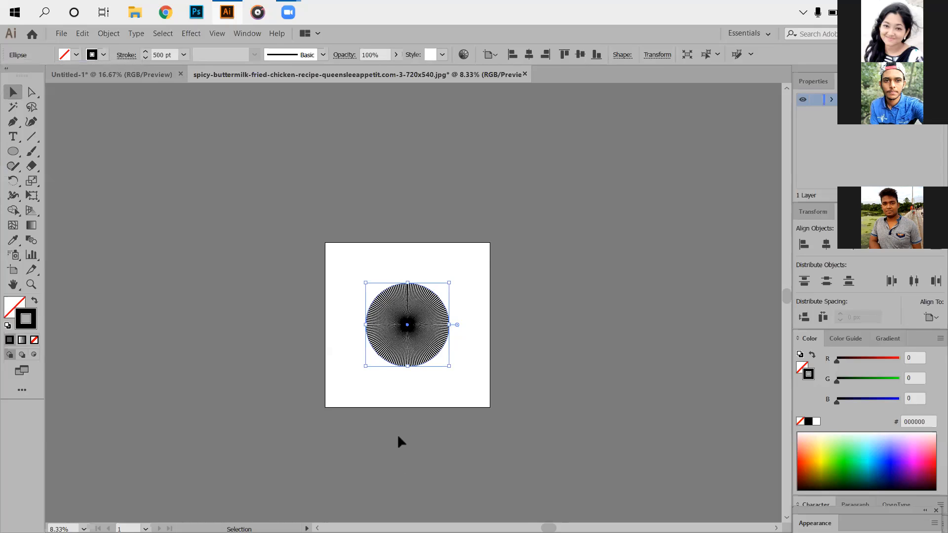
pyautogui.scroll(2, 399, 439)
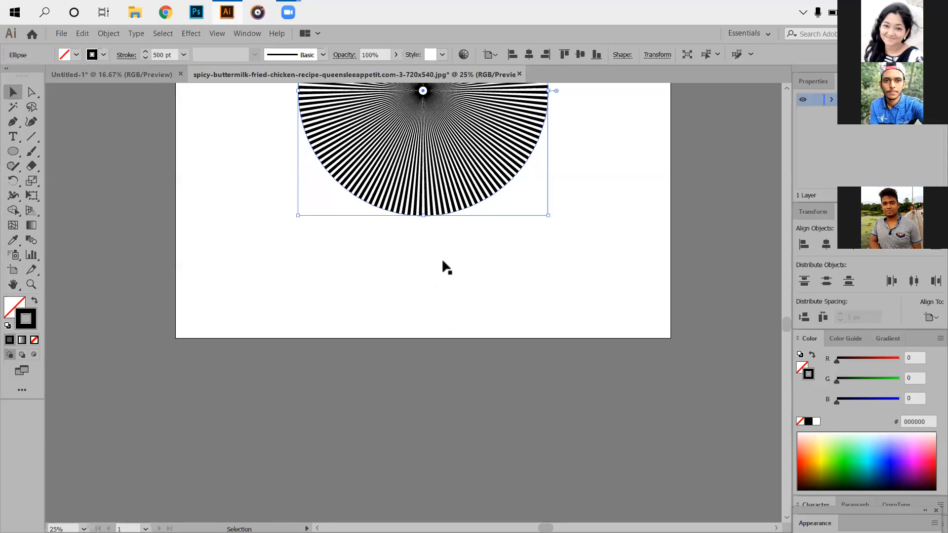
pyautogui.click(442, 259)
# - Set the dash length of the circle's dashed stroke to 40 pt
pyautogui.scroll(2, 442, 259)
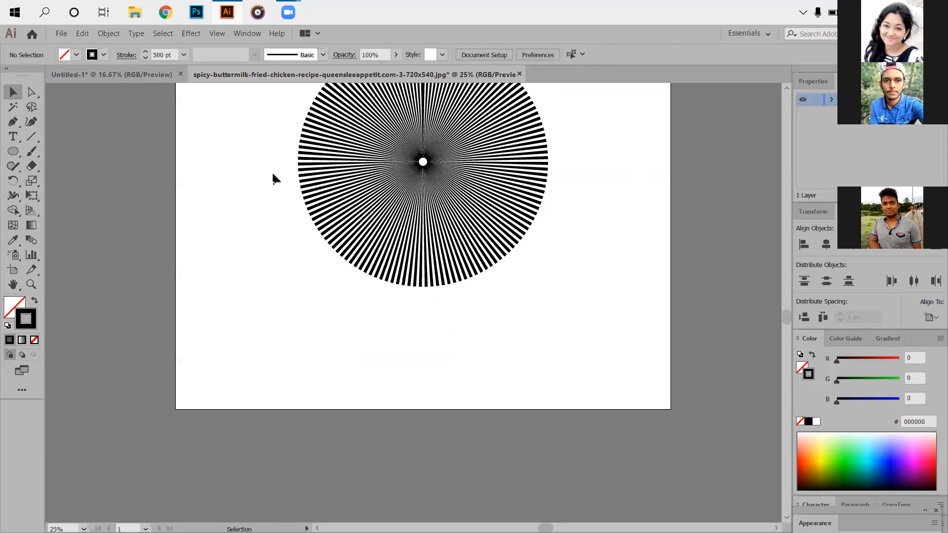
pyautogui.hotkey('ctrl', '=')
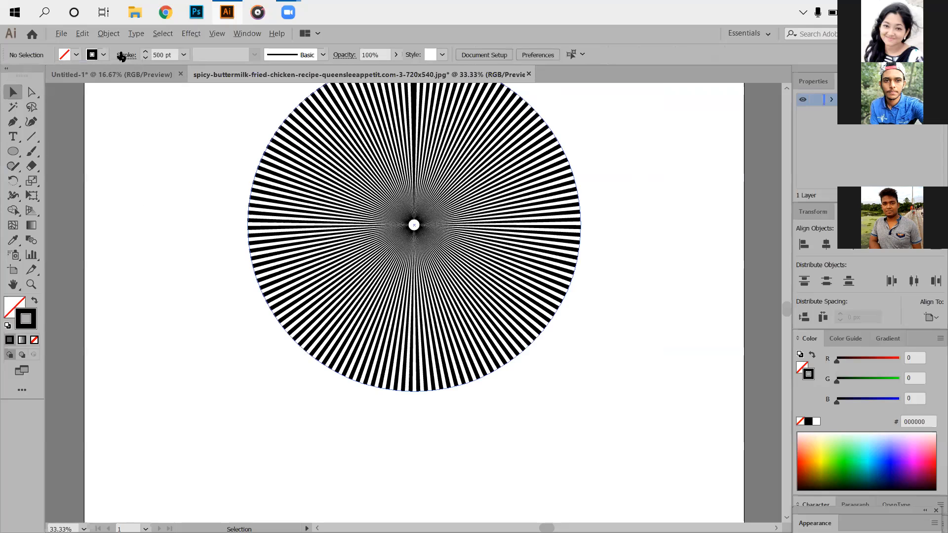
pyautogui.hotkey('ctrl', '-')
pyautogui.hotkey('ctrl', 'a')
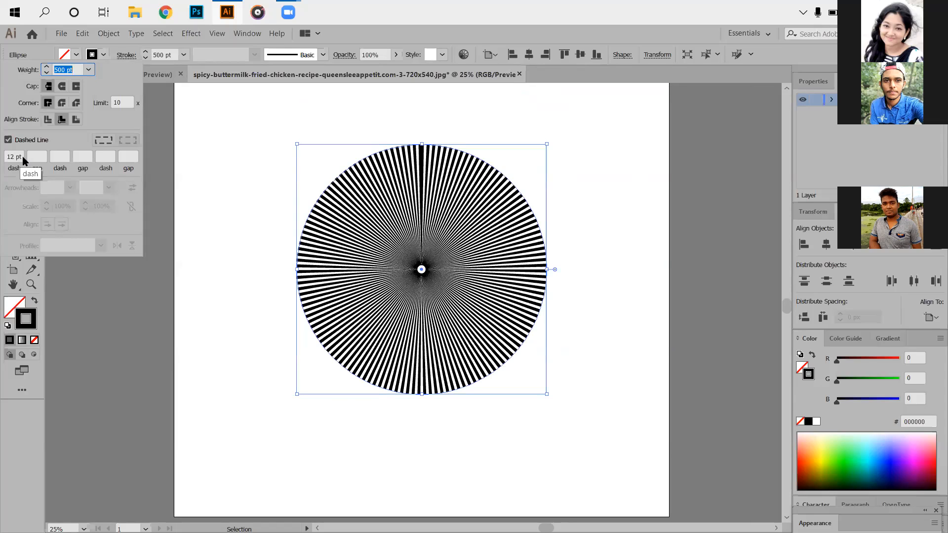
pyautogui.scroll(20, 22, 156)
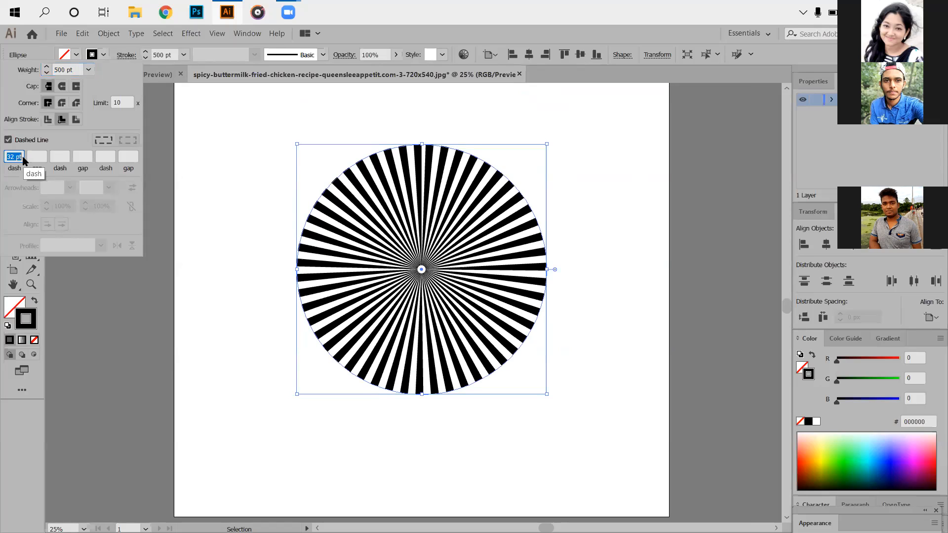
pyautogui.scroll(8, 23, 157)
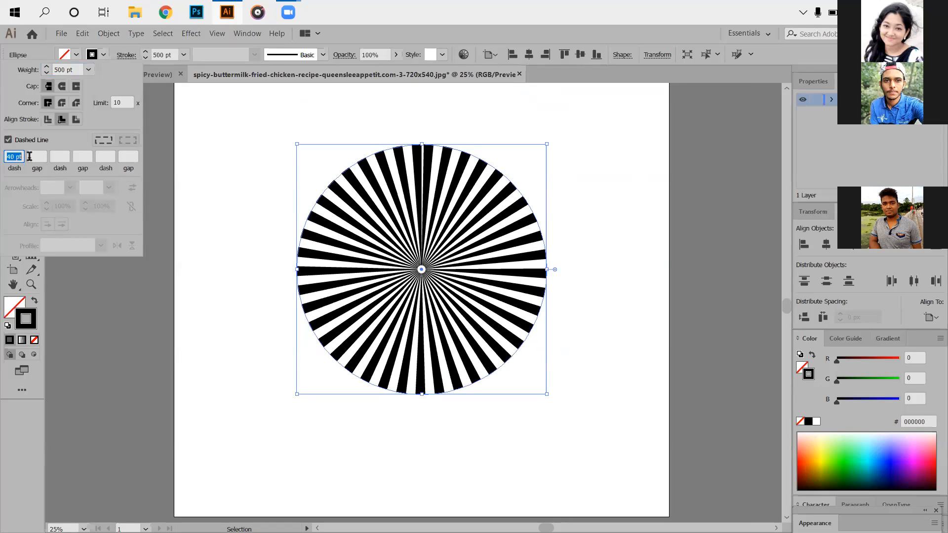
# - Try the round and projecting caps on the dashed stroke, and return to the butt cap
pyautogui.click(62, 87)
pyautogui.click(61, 89)
pyautogui.click(76, 87)
pyautogui.click(48, 91)
# - Set the gap length of the circle's dashed stroke to 20 pt
pyautogui.click(39, 154)
pyautogui.write('10')
pyautogui.press('Return')
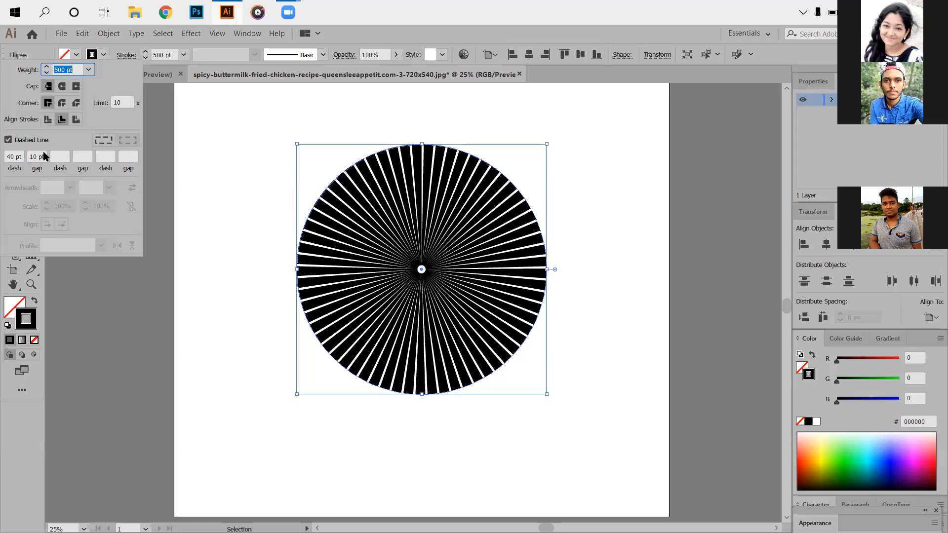
pyautogui.scroll(-1, 44, 157)
pyautogui.scroll(3, 47, 154)
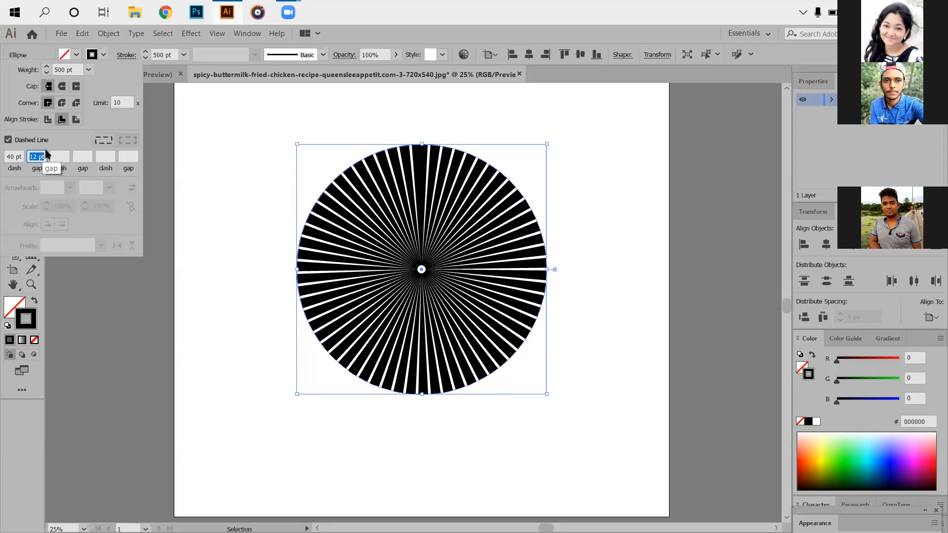
pyautogui.scroll(6, 45, 153)
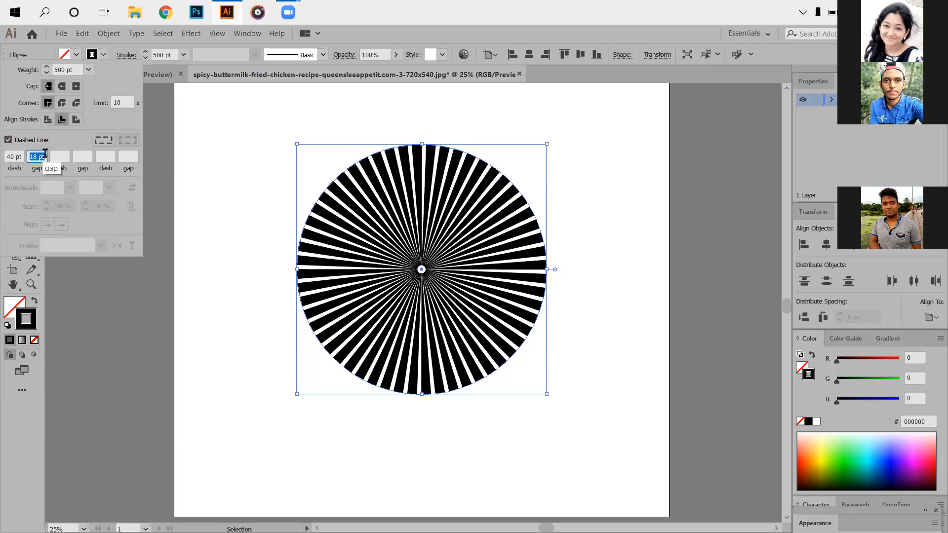
pyautogui.scroll(3, 45, 153)
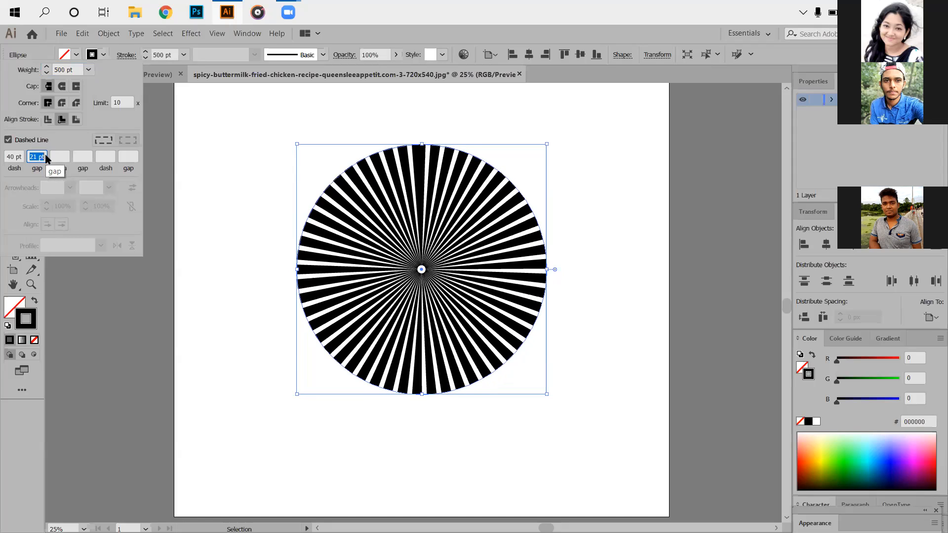
pyautogui.scroll(-1, 35, 154)
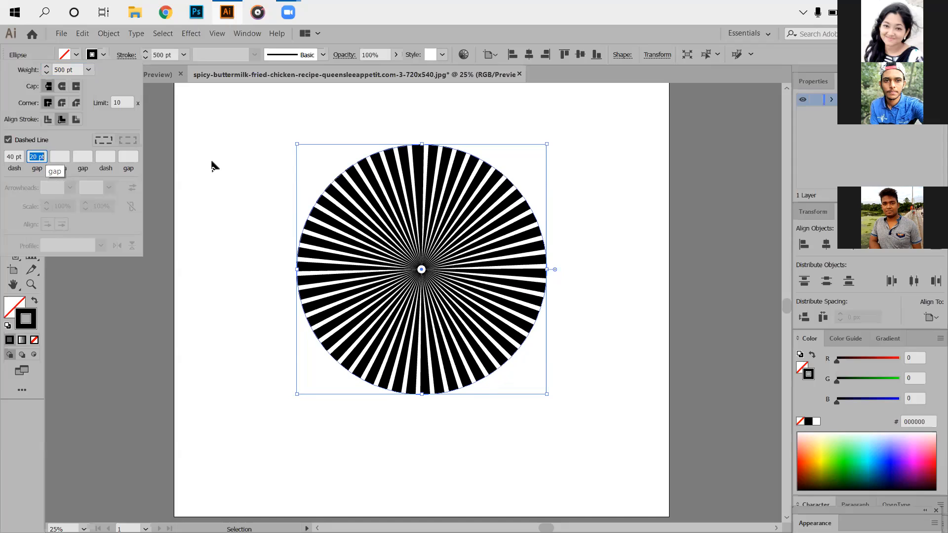
# - Reselect the sunburst circle and increase the dash length of its stroke to 45 pt
pyautogui.click(267, 205)
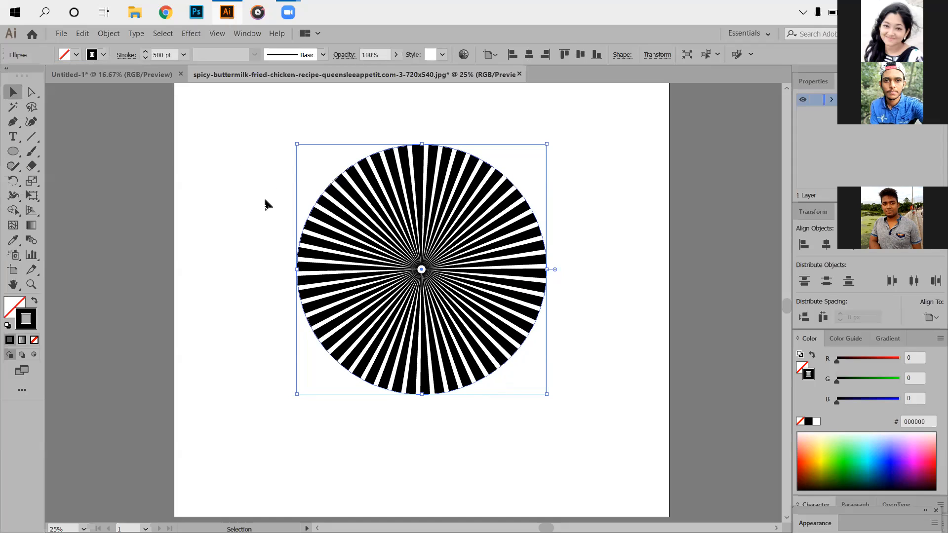
pyautogui.click(258, 165)
pyautogui.moveTo(552, 419); pyautogui.dragTo(263, 162)
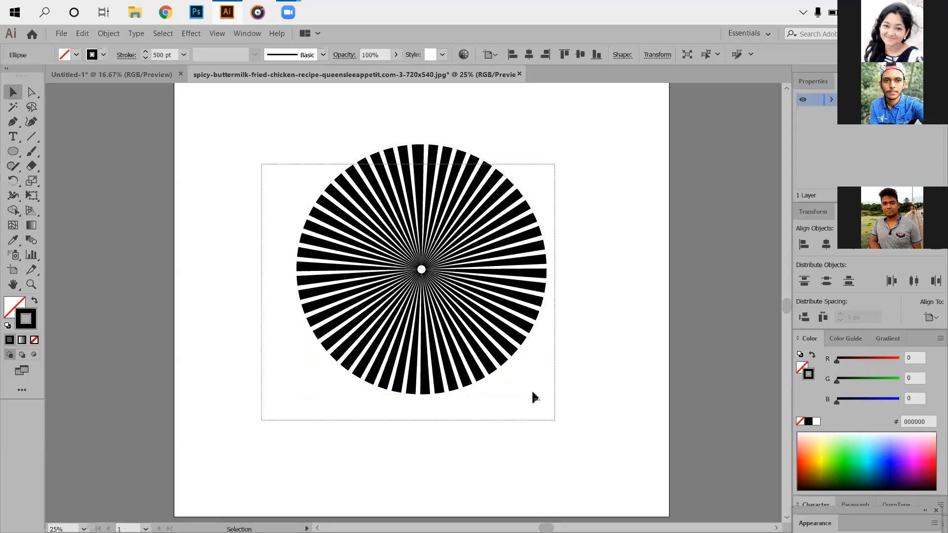
pyautogui.click(124, 55)
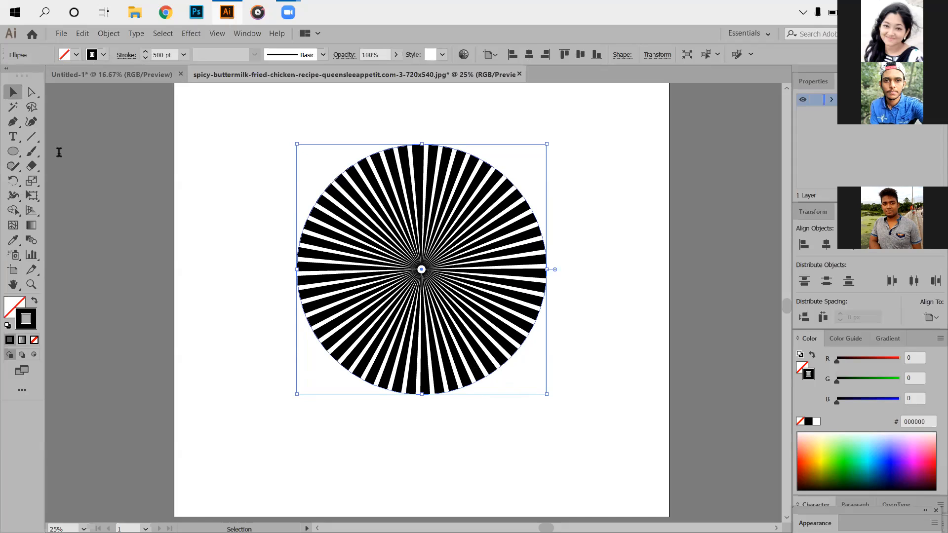
pyautogui.click(20, 157)
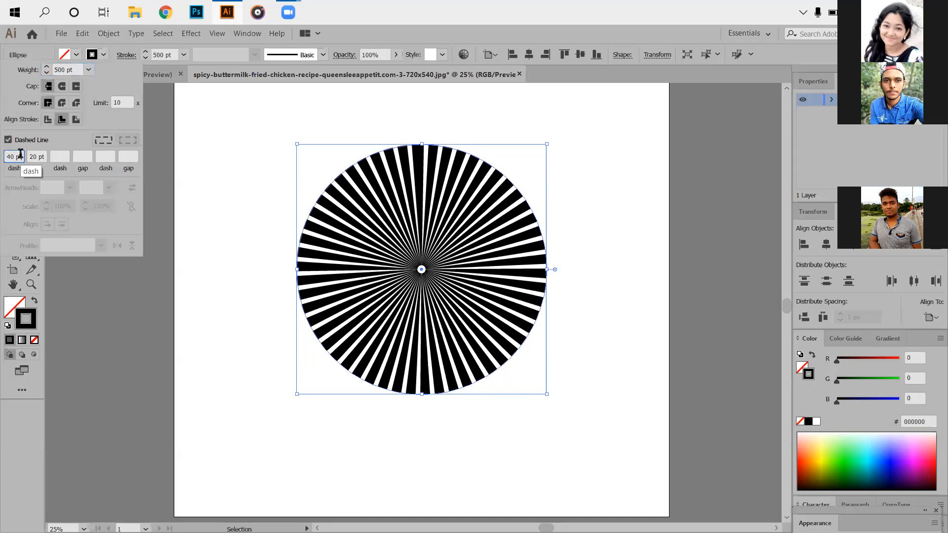
pyautogui.press('Up')
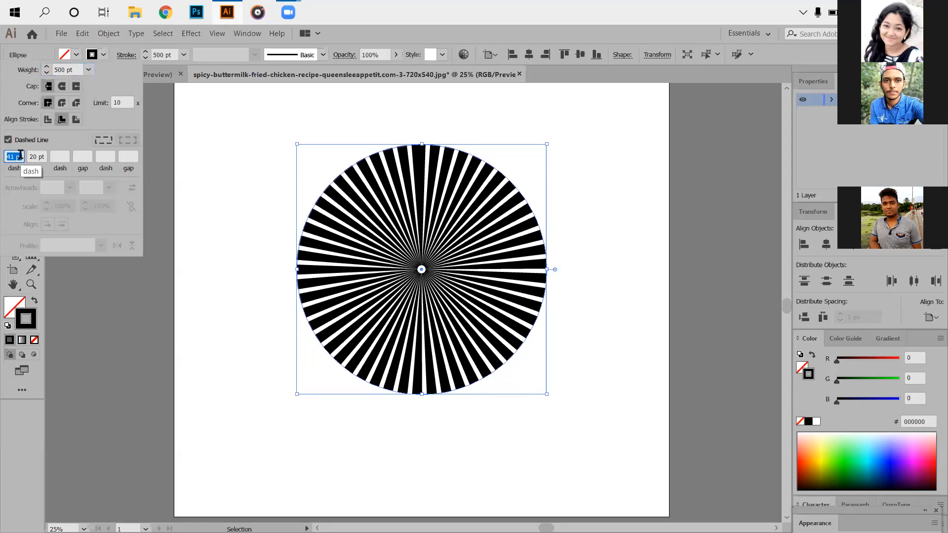
pyautogui.press('Up')
pyautogui.press('Up')
pyautogui.press('Up')
pyautogui.press('Up')
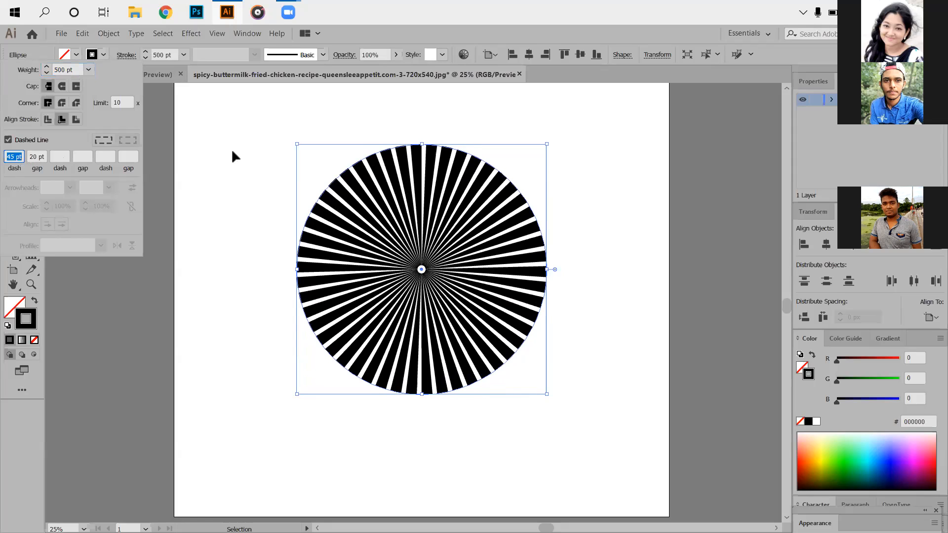
# - Expand the appearance of the dashed circle into a black-filled compound path
pyautogui.click(231, 149)
pyautogui.click(113, 33)
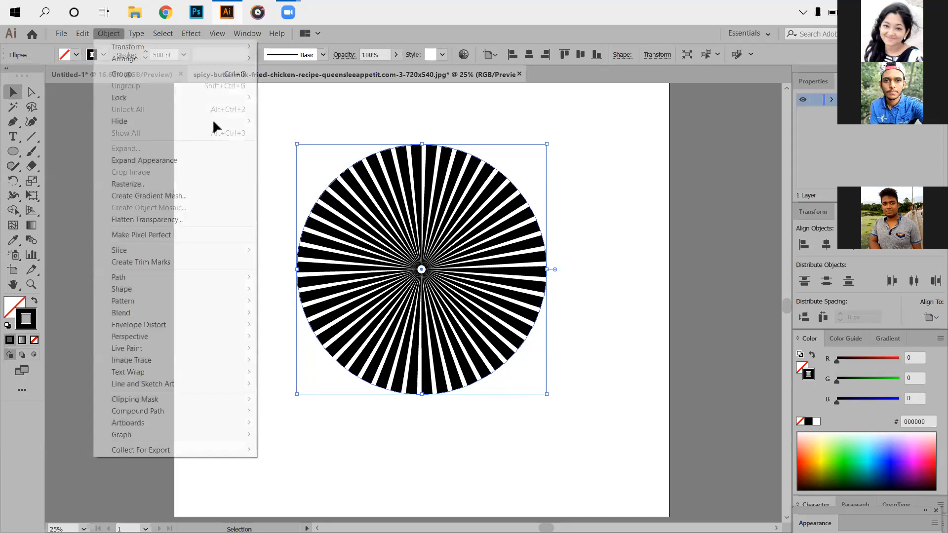
pyautogui.scroll(-3, 443, 380)
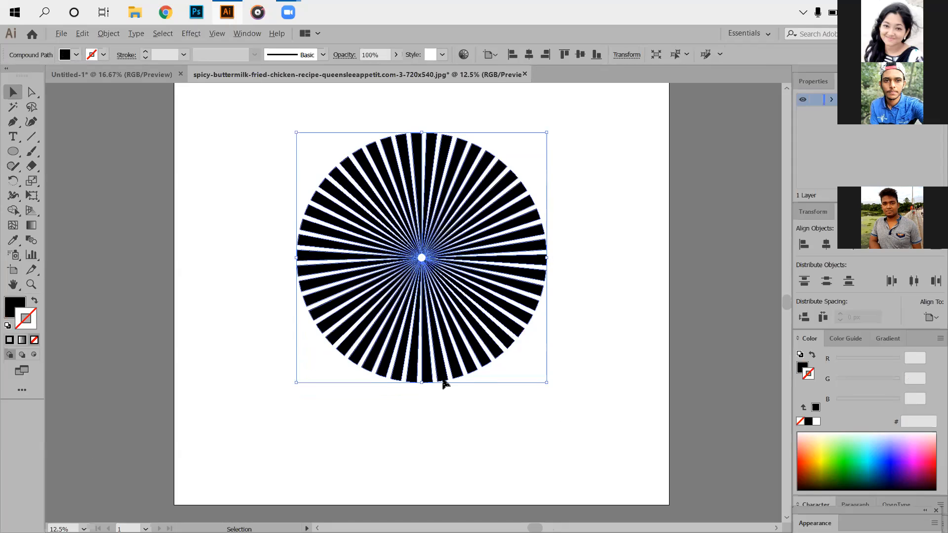
# - Move the sunburst into the Untitled-1 ad, enlarge it beyond the artboard's sides, and position it over the chicken photo
pyautogui.moveTo(528, 370); pyautogui.dragTo(439, 217)
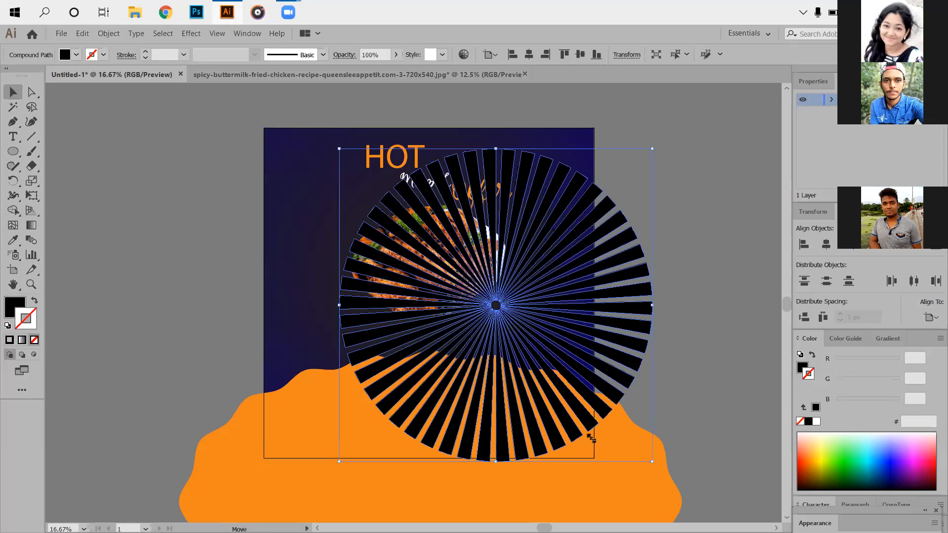
pyautogui.moveTo(591, 438); pyautogui.dragTo(690, 513)
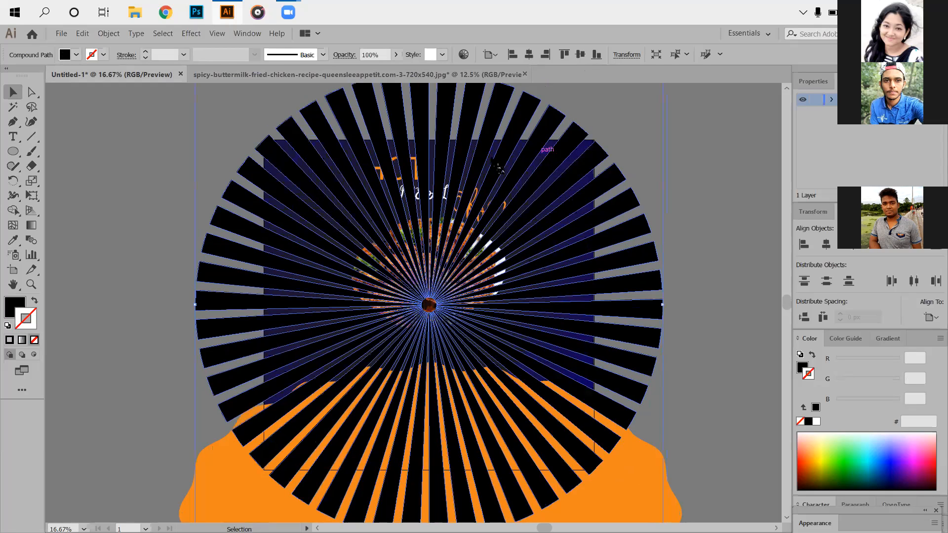
pyautogui.moveTo(493, 159); pyautogui.dragTo(487, 155)
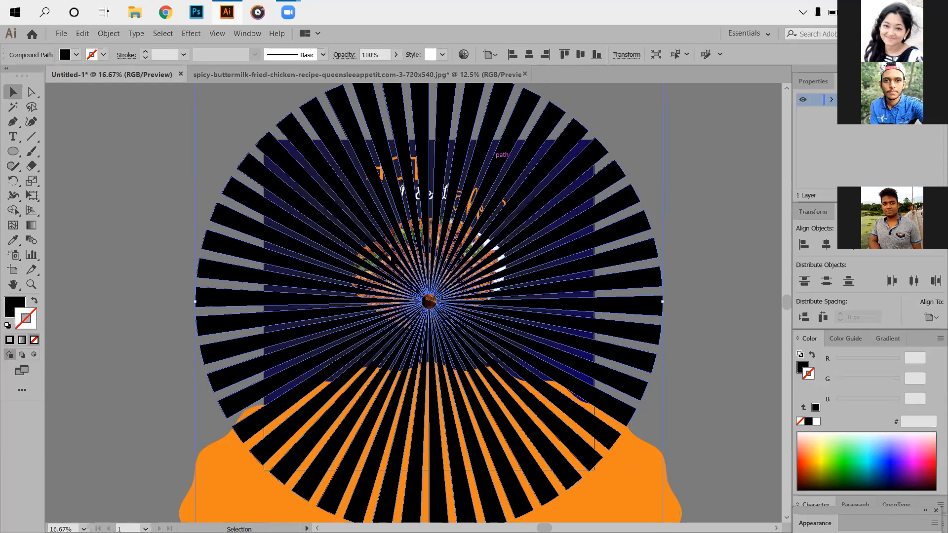
# - Nudge the sunburst upward and send it to the back, behind the headline, chicken photo and orange wavy ellipse
pyautogui.press('Up')
pyautogui.rightClick(354, 199)
pyautogui.moveTo(491, 303)
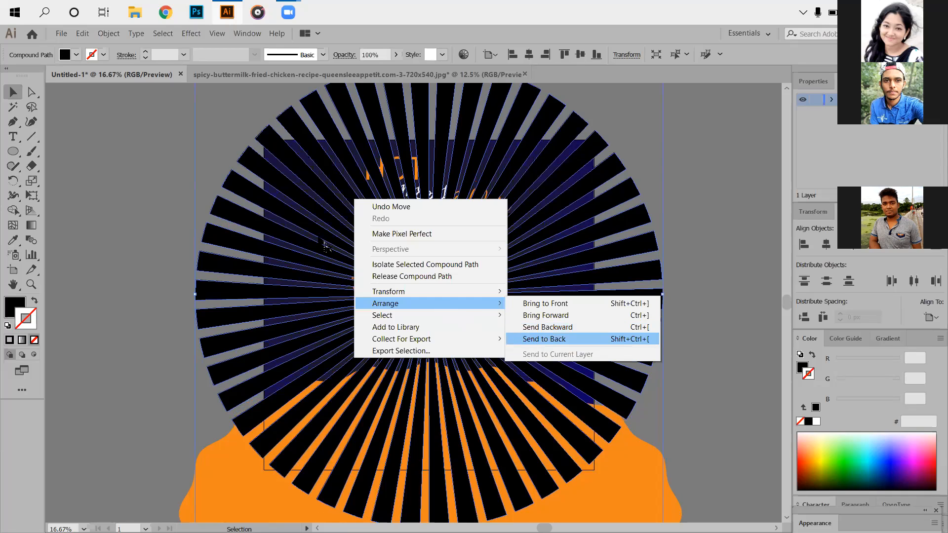
pyautogui.click(507, 337)
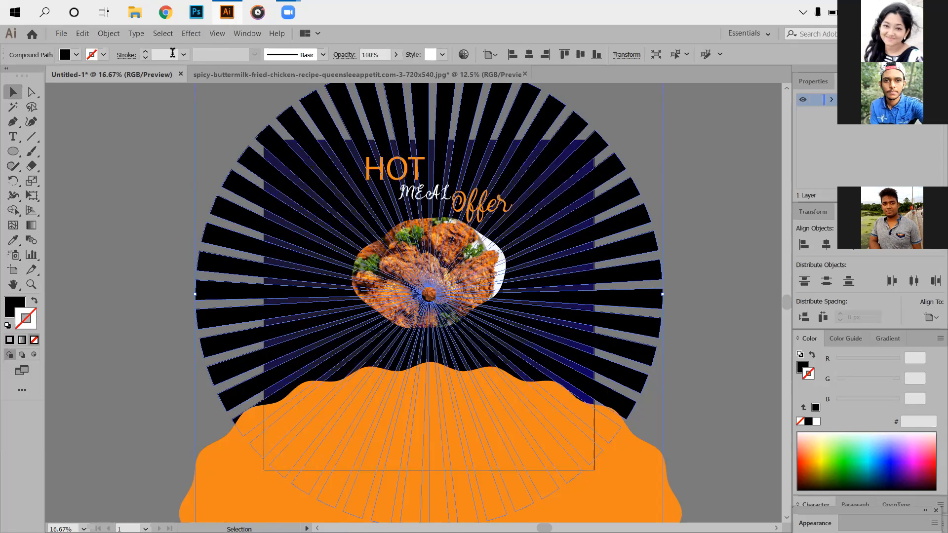
pyautogui.click(144, 143)
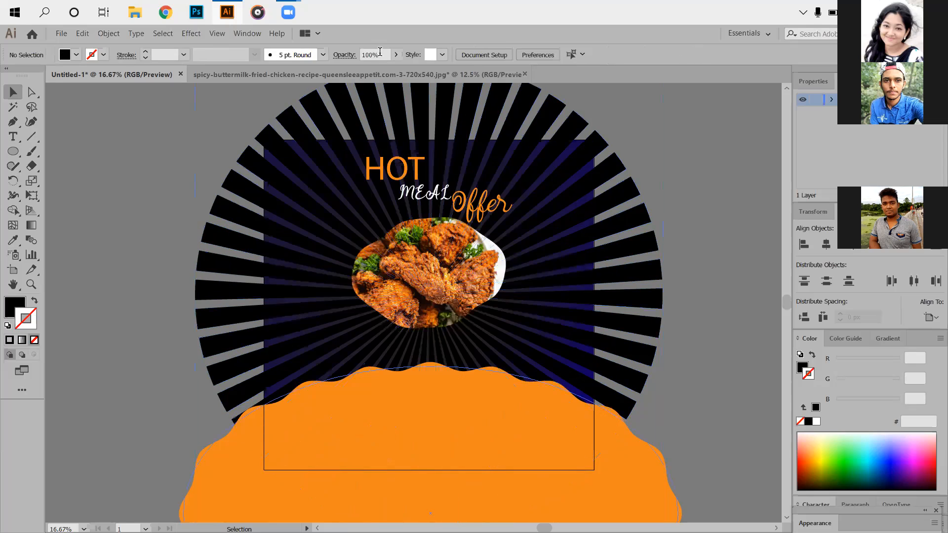
pyautogui.hotkey('ctrl', 'z')
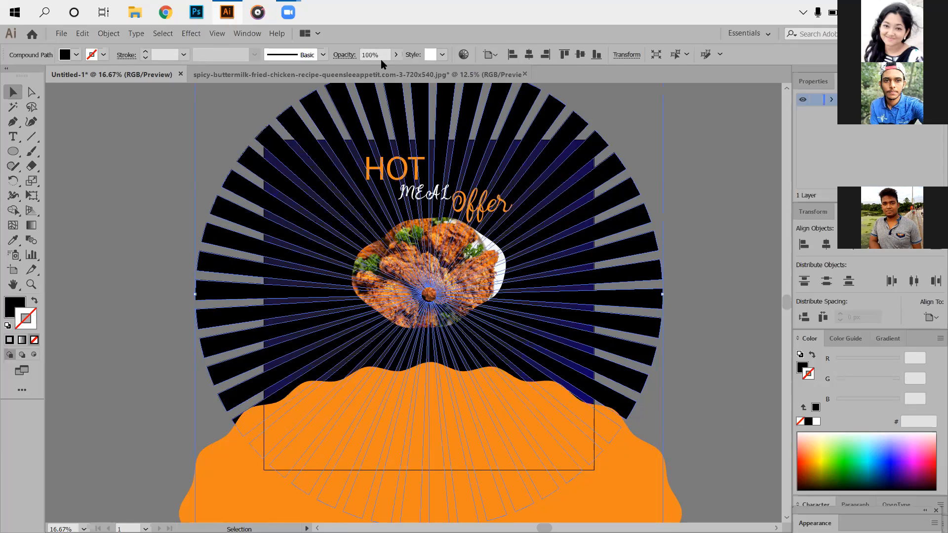
# - Reduce the sunburst's opacity to 40%
pyautogui.scroll(-13, 381, 59)
pyautogui.write('50')
pyautogui.press('Return')
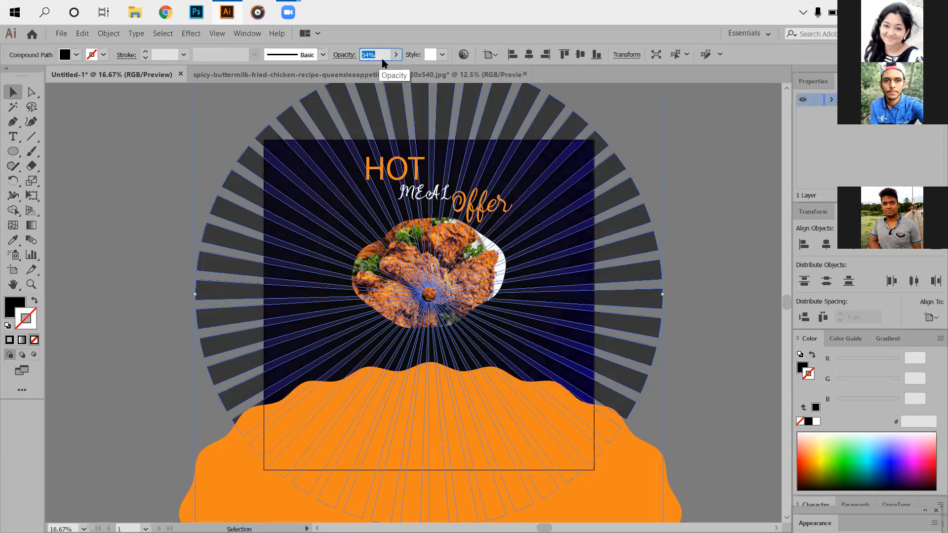
pyautogui.click(388, 54)
pyautogui.scroll(-9, 390, 57)
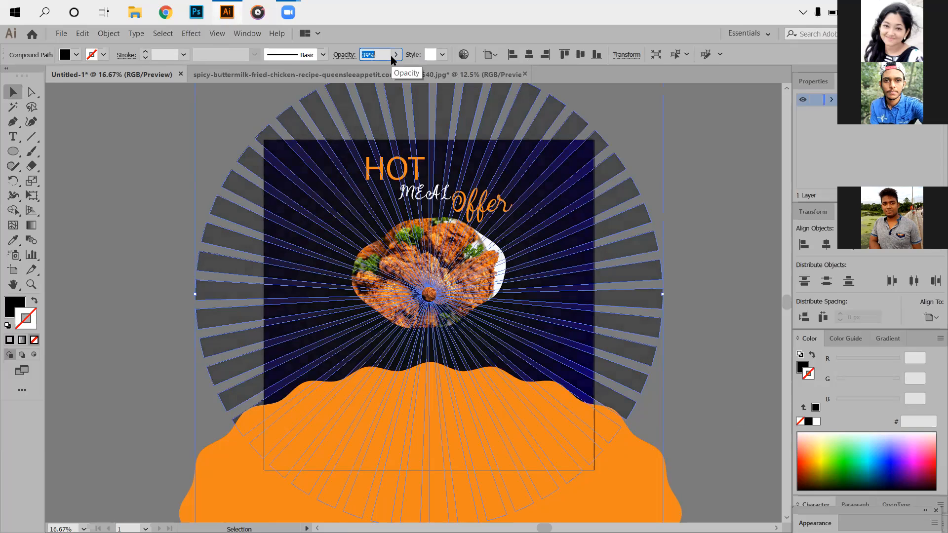
pyautogui.scroll(2, 378, 51)
pyautogui.click(227, 227)
pyautogui.click(244, 261)
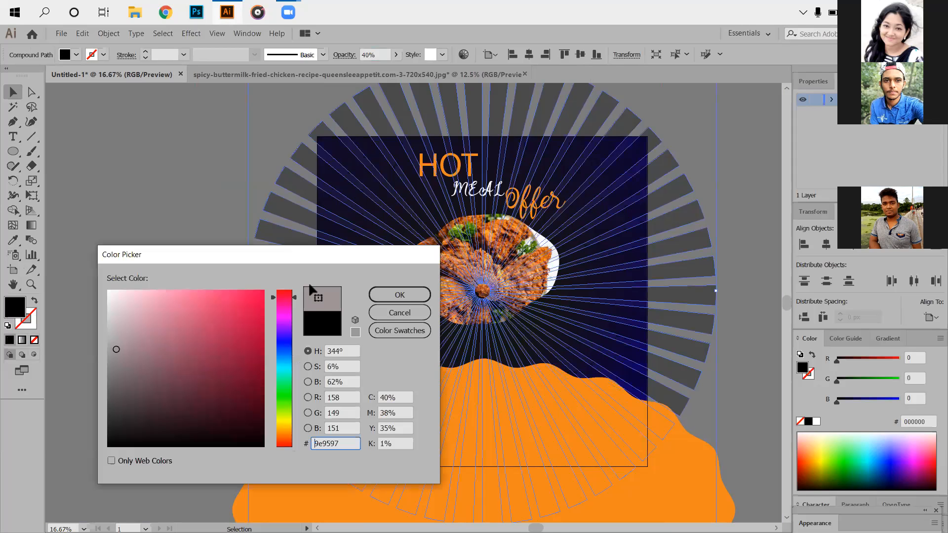
# - Recolor the sunburst with a light warm grey fill, 9e9597
pyautogui.click(400, 294)
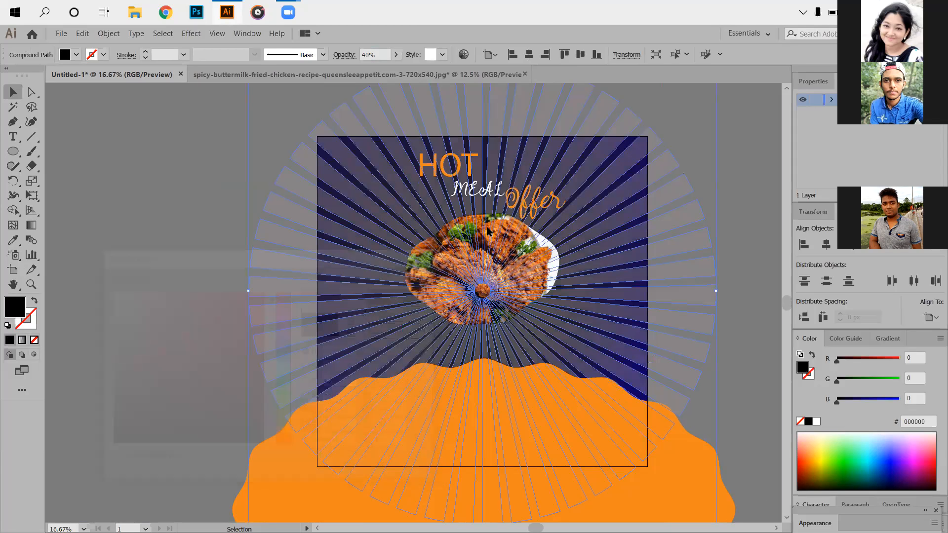
pyautogui.hotkey('ctrl', '2')
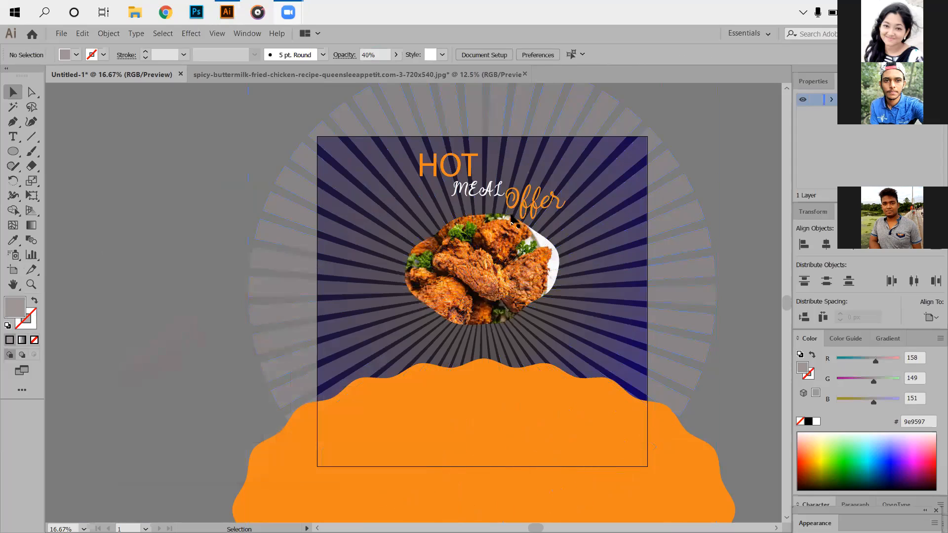
pyautogui.scroll(1, 498, 254)
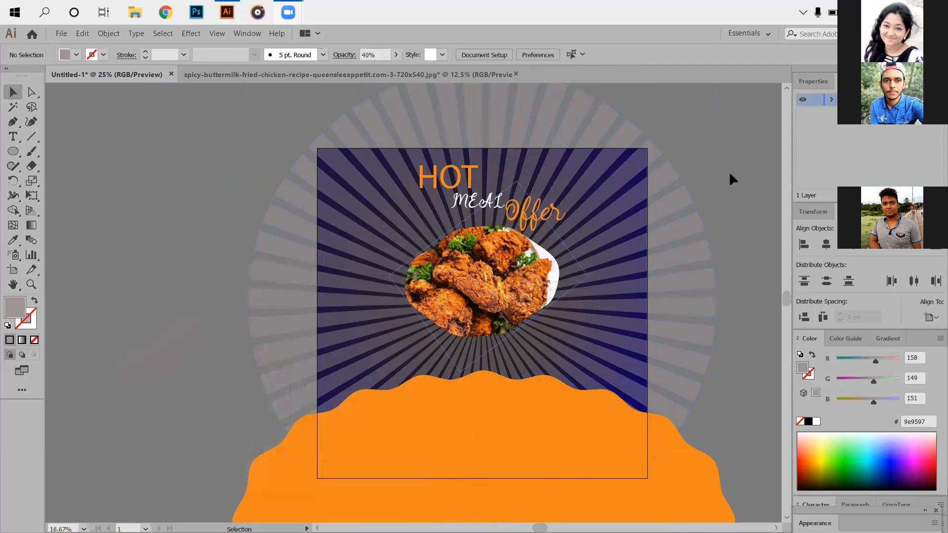
pyautogui.scroll(1, 724, 181)
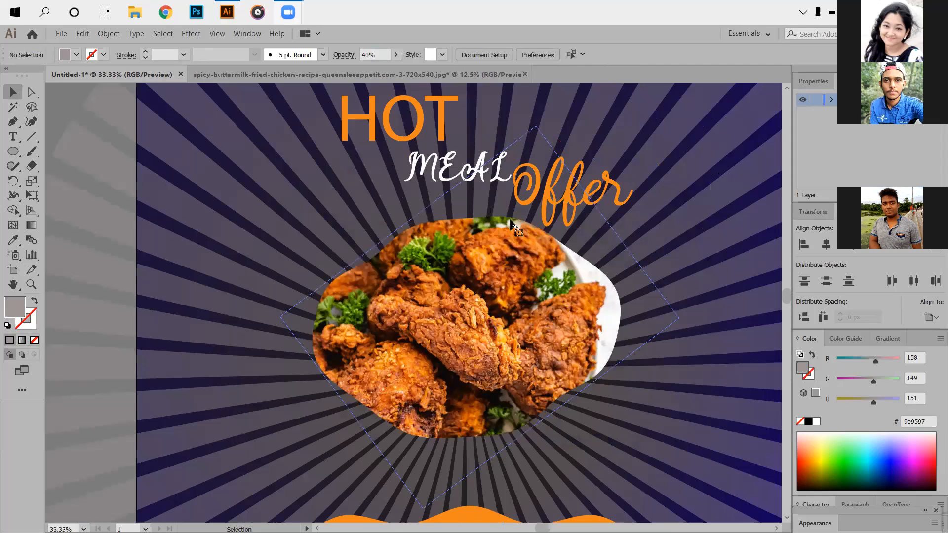
pyautogui.scroll(-1, 511, 225)
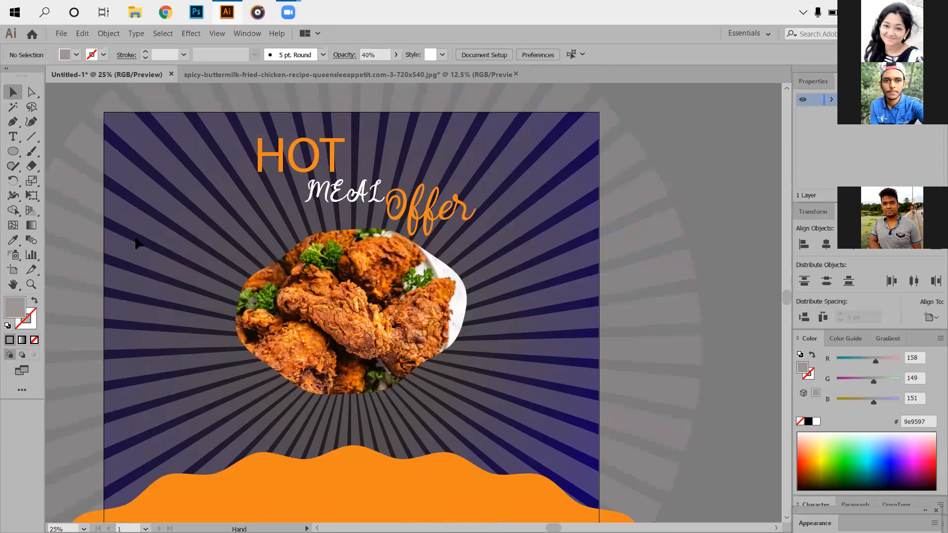
# - Change the sunburst's fill to the darker grey 726d6e and deselect it
pyautogui.click(655, 457)
pyautogui.hotkey('ctrl', '-')
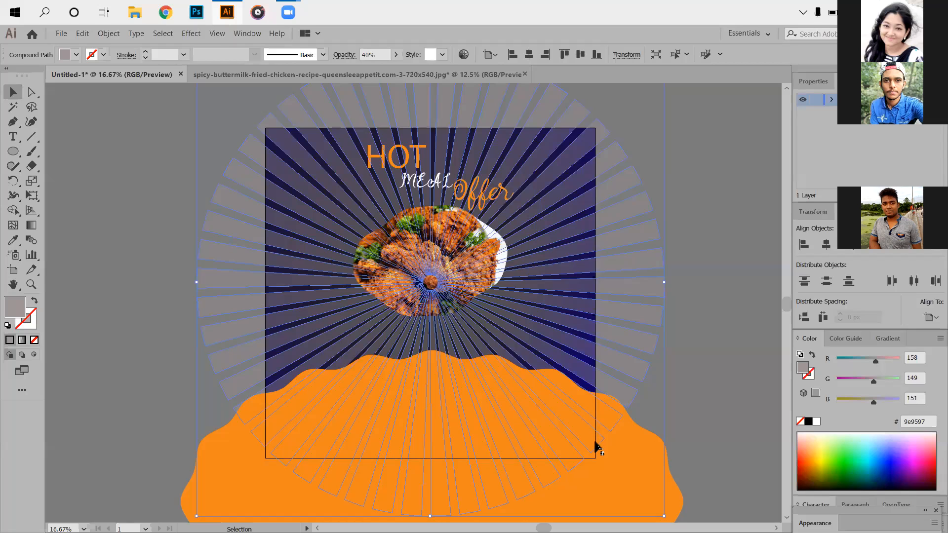
pyautogui.hotkey('ctrl', 'z')
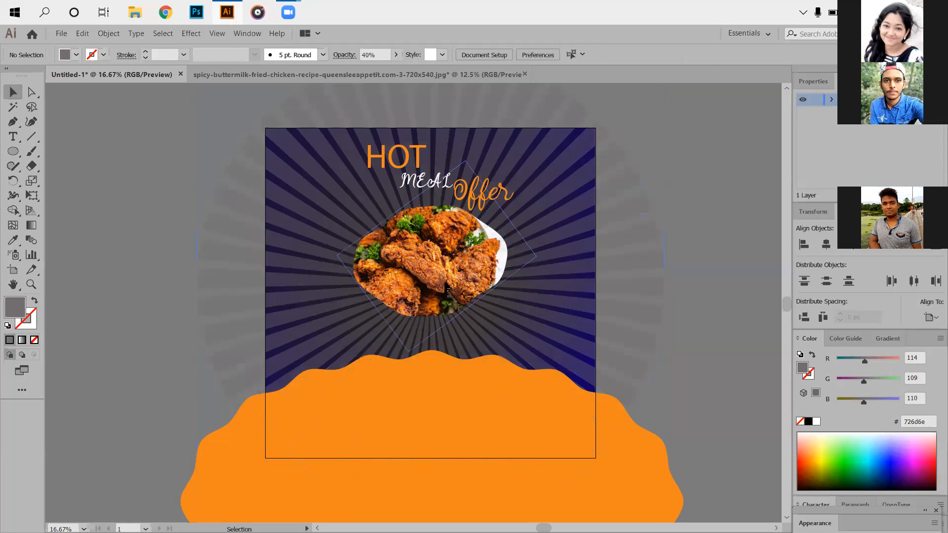
# - Switch to the chicken recipe photo document and undo the sunburst work back to the white wavy shape over the photo
pyautogui.click(461, 307)
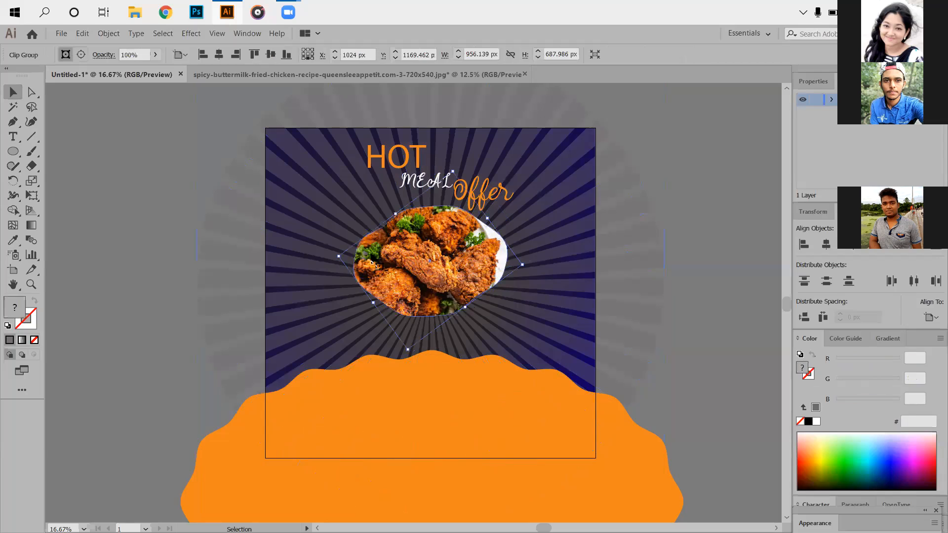
pyautogui.hotkey('ctrl', '+')
pyautogui.scroll(2, 87, 41)
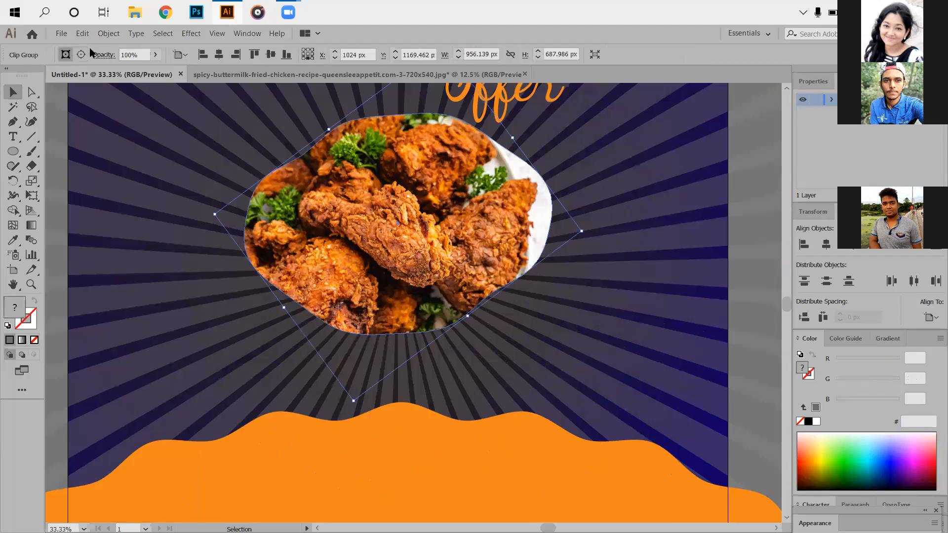
pyautogui.hotkey('ctrl', 'Tab')
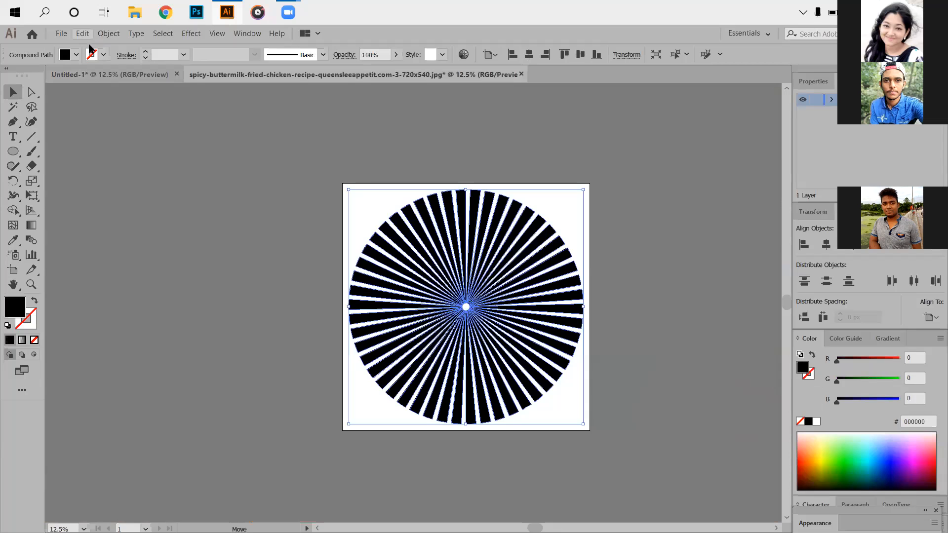
pyautogui.click(83, 33)
pyautogui.click(90, 47)
pyautogui.click(83, 33)
pyautogui.click(90, 47)
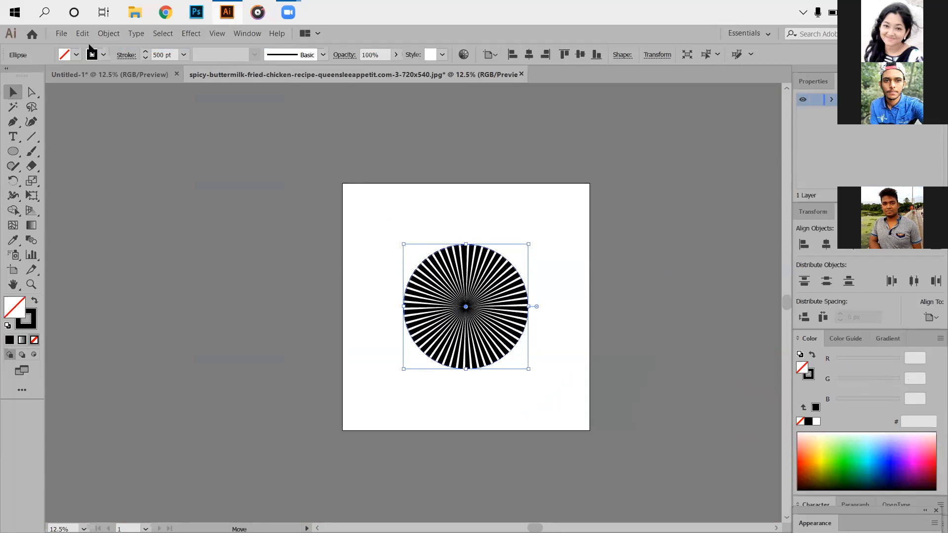
pyautogui.hotkey('ctrl', 'z')
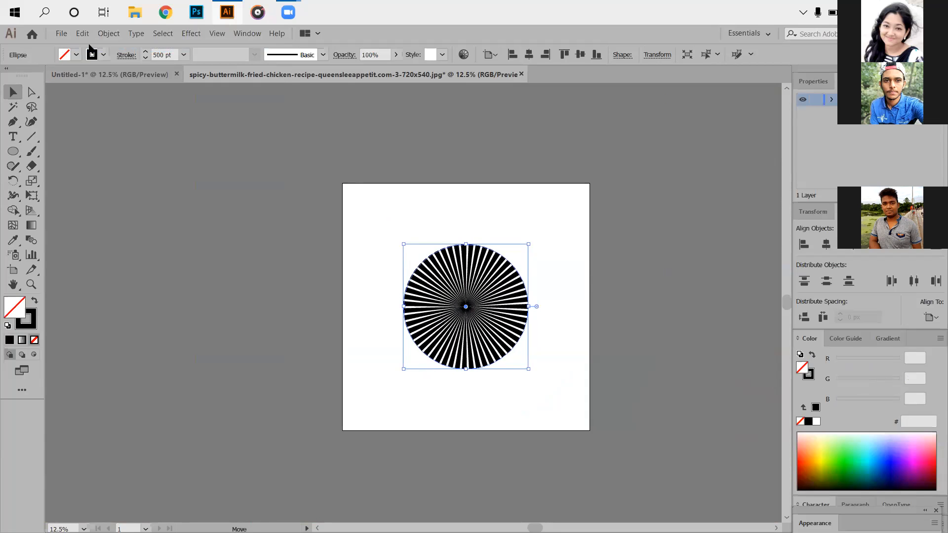
pyautogui.hotkey('ctrl', 'z')
pyautogui.hotkey('ctrl', 'z')
pyautogui.hotkey('ctrl', 'z')
pyautogui.hotkey('ctrl', 'z')
pyautogui.hotkey('ctrl', 'z')
pyautogui.hotkey('ctrl', 'z')
pyautogui.hotkey('ctrl', 'z')
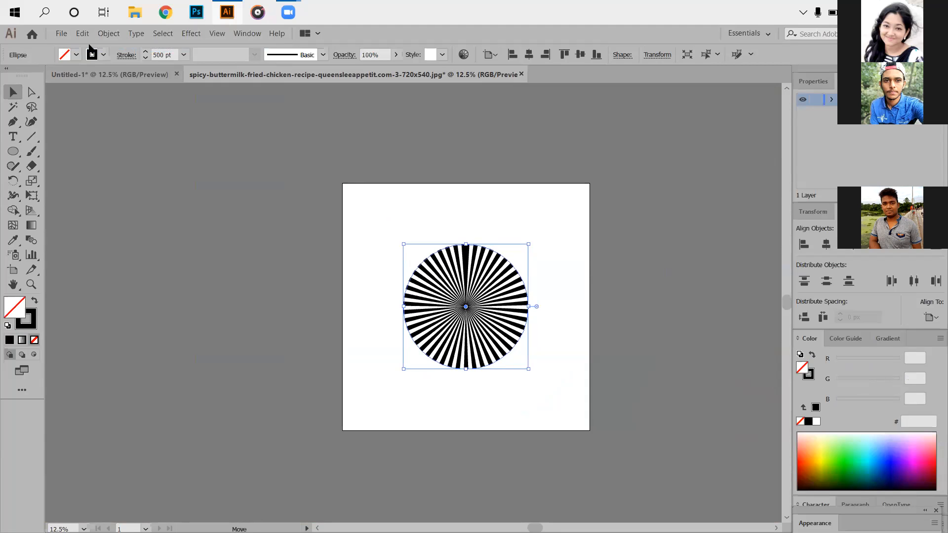
pyautogui.hotkey('ctrl', 'z')
pyautogui.hotkey('ctrl', 'z')
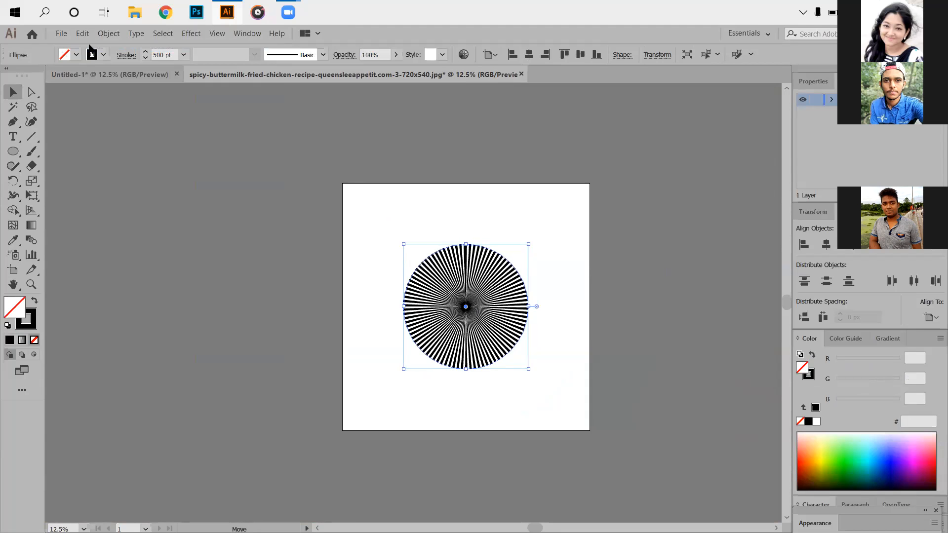
pyautogui.hotkey('ctrl', 'z')
pyautogui.hotkey('ctrl', 'z')
pyautogui.hotkey('ctrl', 'z')
pyautogui.hotkey('ctrl', 'z')
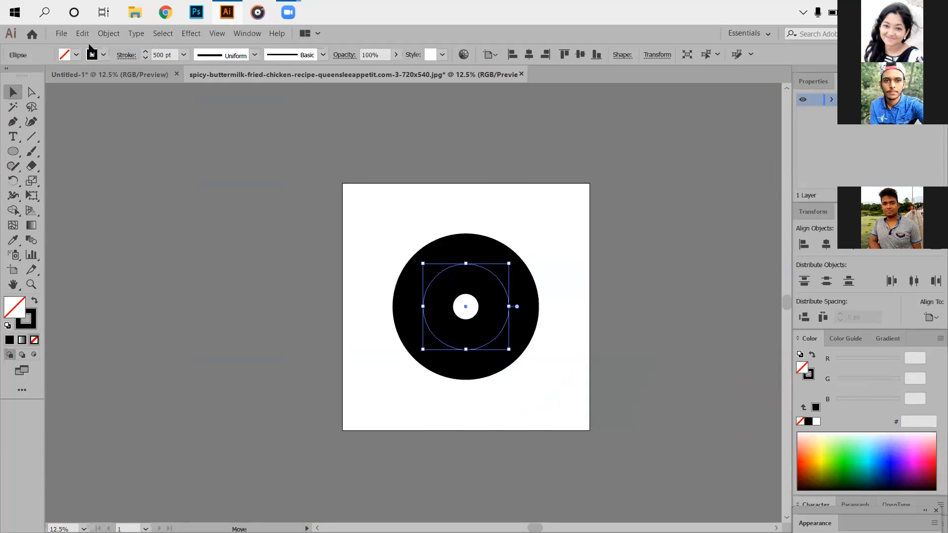
pyautogui.hotkey('ctrl', 'z')
pyautogui.hotkey('ctrl', 'z')
pyautogui.hotkey('ctrl', 'z')
pyautogui.hotkey('ctrl', 'z')
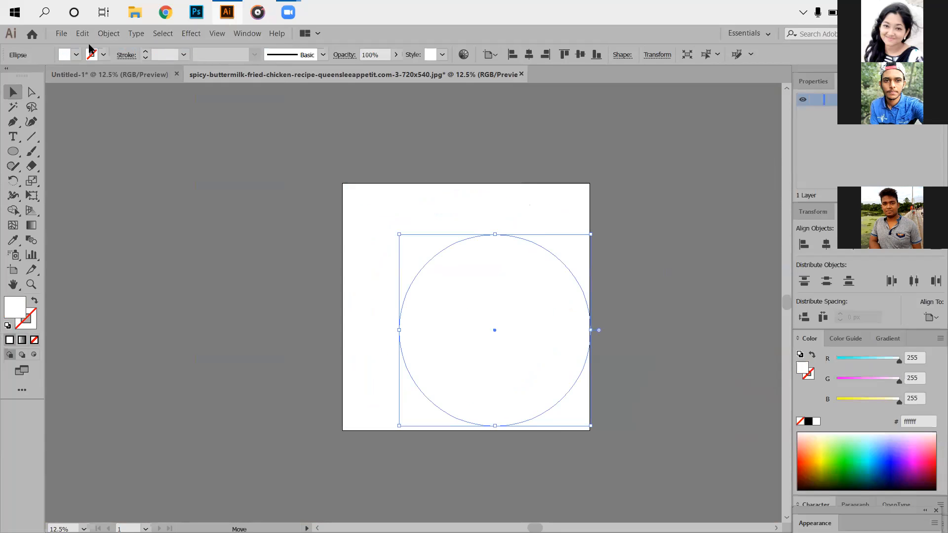
pyautogui.hotkey('ctrl', 'z')
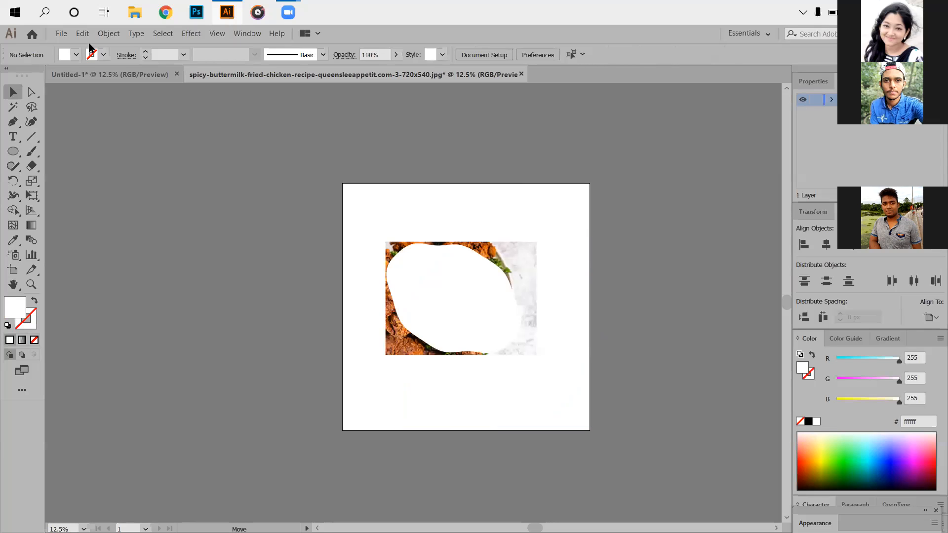
pyautogui.hotkey('ctrl', 'z')
# - Move the white wavy shape into the Untitled-1 ad and place it over the chicken photo
pyautogui.hscroll(-1, 558, 351)
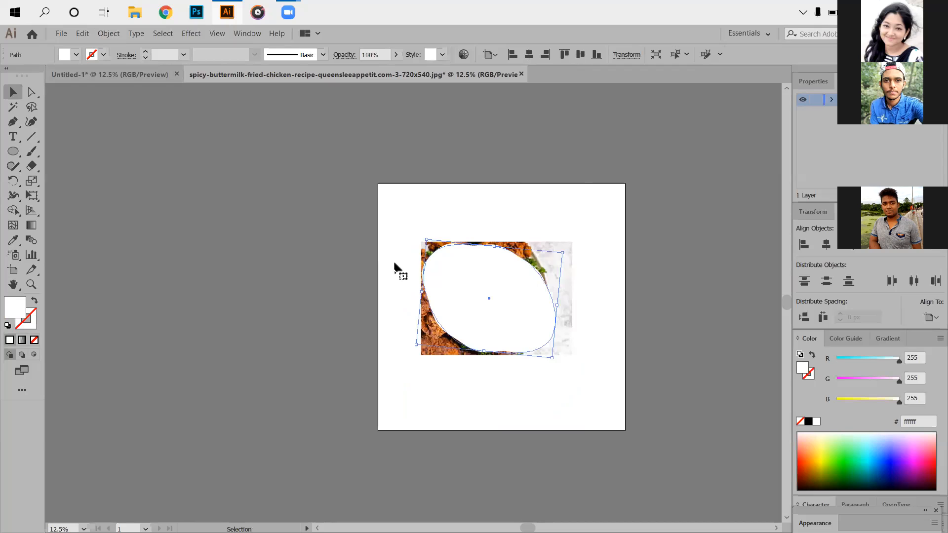
pyautogui.scroll(3, 558, 327)
pyautogui.moveTo(396, 264); pyautogui.dragTo(428, 270)
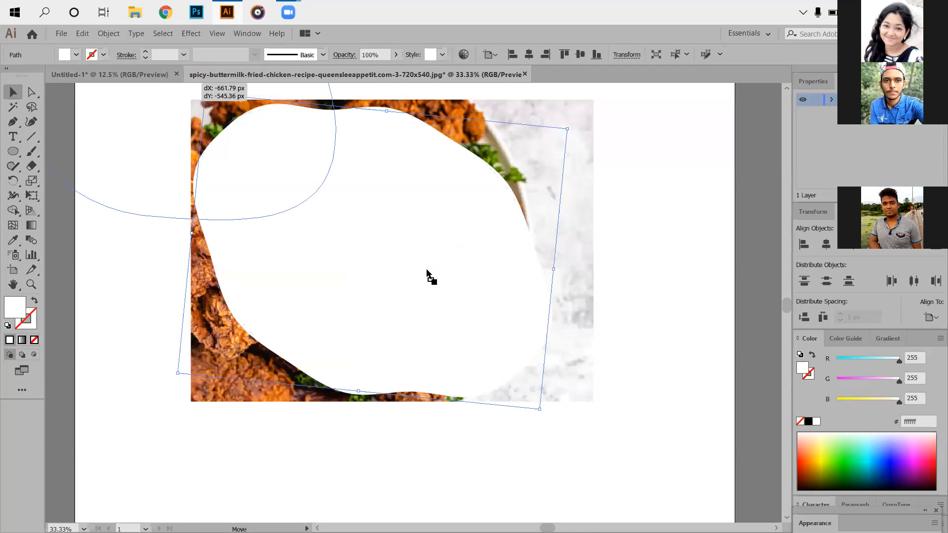
pyautogui.moveTo(577, 301); pyautogui.dragTo(494, 328)
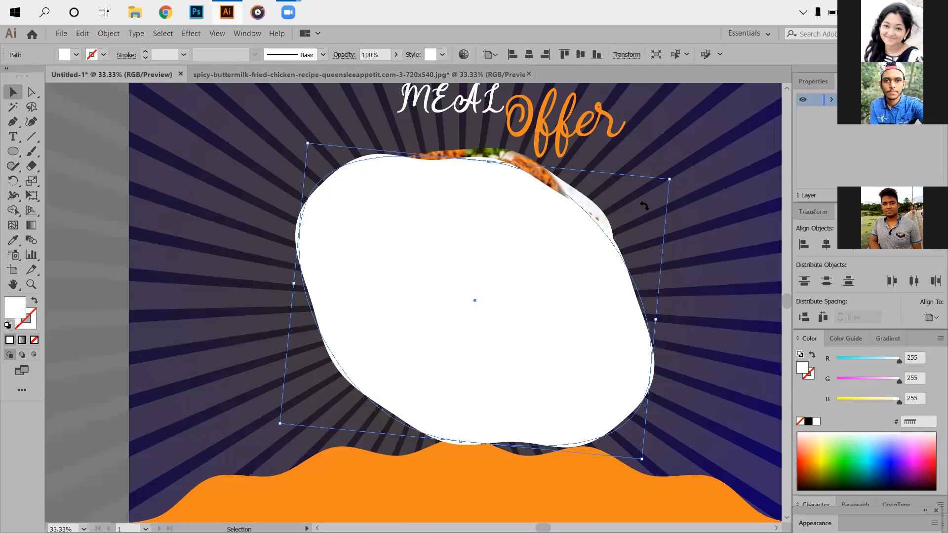
# - Reposition the white wavy shape and rotate it to follow the slant of the chicken photo, covering the photo
pyautogui.hotkey('ctrl', 'z')
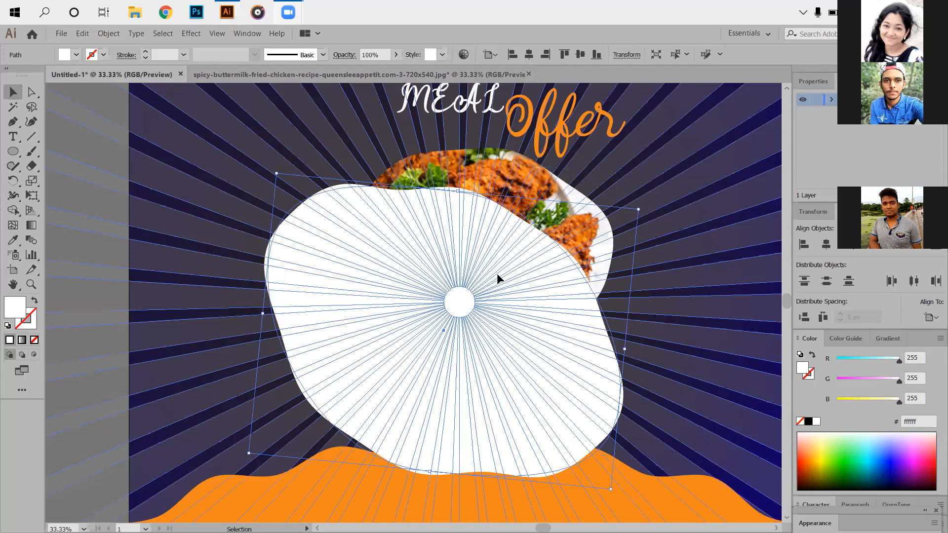
pyautogui.moveTo(557, 305); pyautogui.dragTo(476, 425)
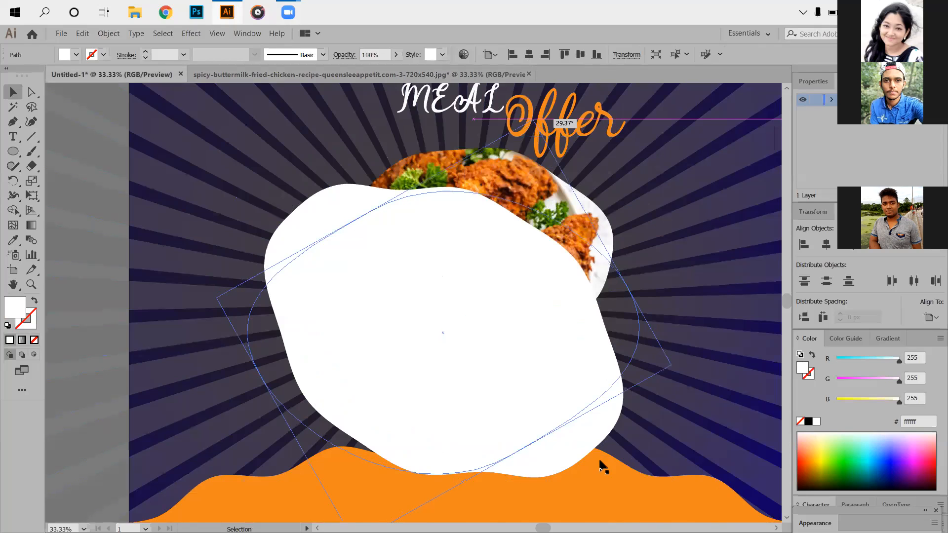
pyautogui.rightClick(425, 321)
pyautogui.press('Escape')
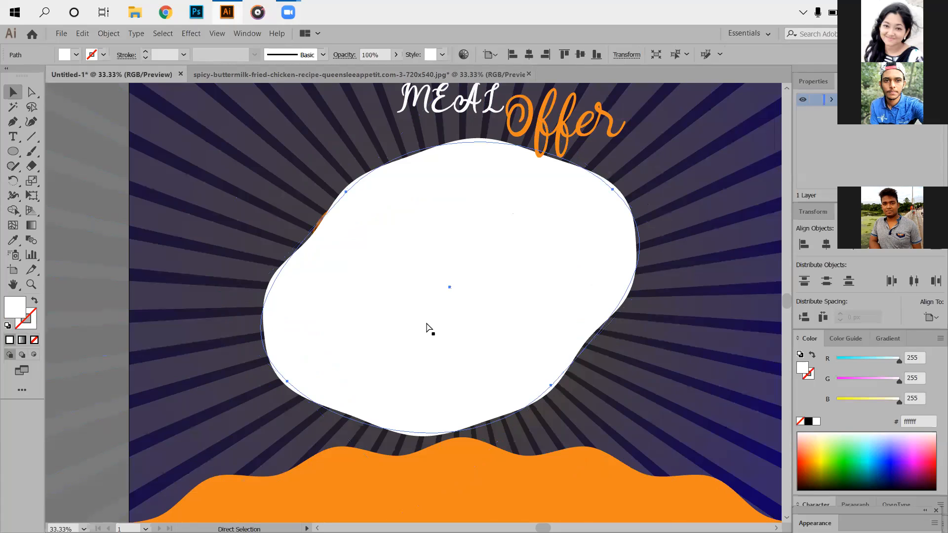
# - Send the white wavy shape behind the chicken photo and move it up about 32 px
pyautogui.hotkey('ctrl', '[')
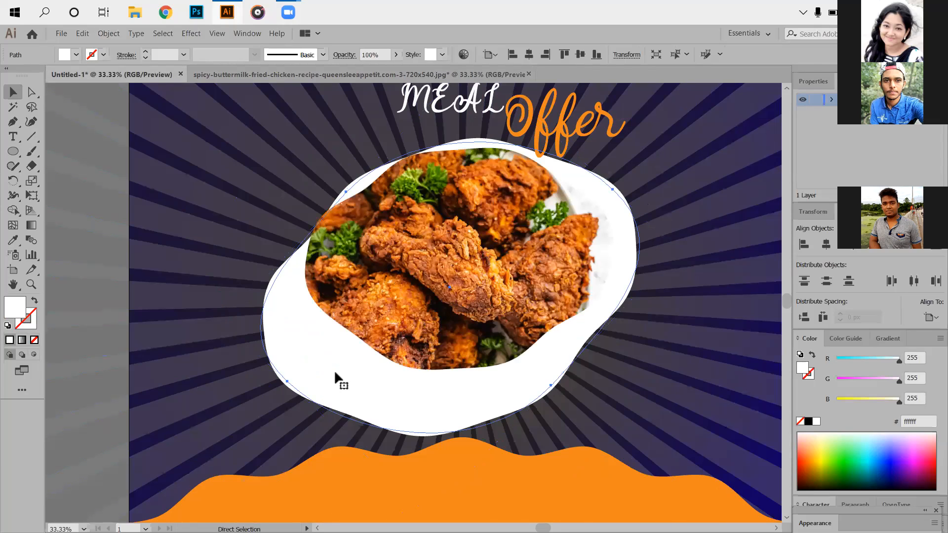
pyautogui.scroll(-1, 336, 352)
pyautogui.moveTo(342, 363); pyautogui.dragTo(342, 353)
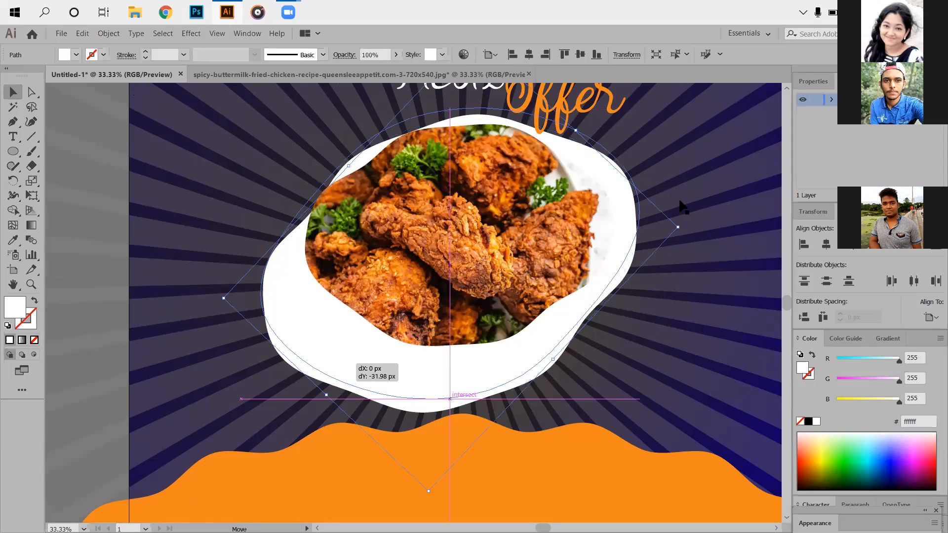
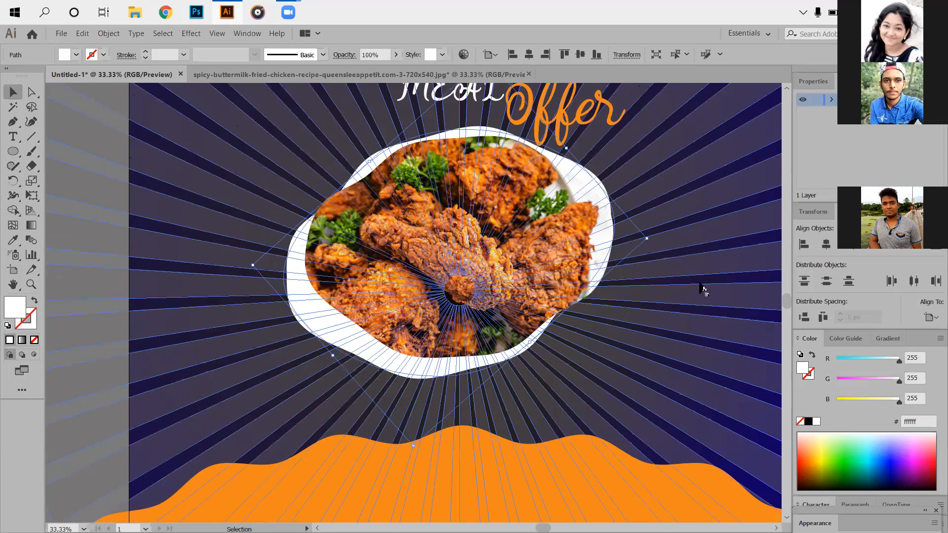
# - Rotate the white wavy shape slightly clockwise and shift it right and up so it frames the chicken photo evenly
pyautogui.scroll(2, 700, 285)
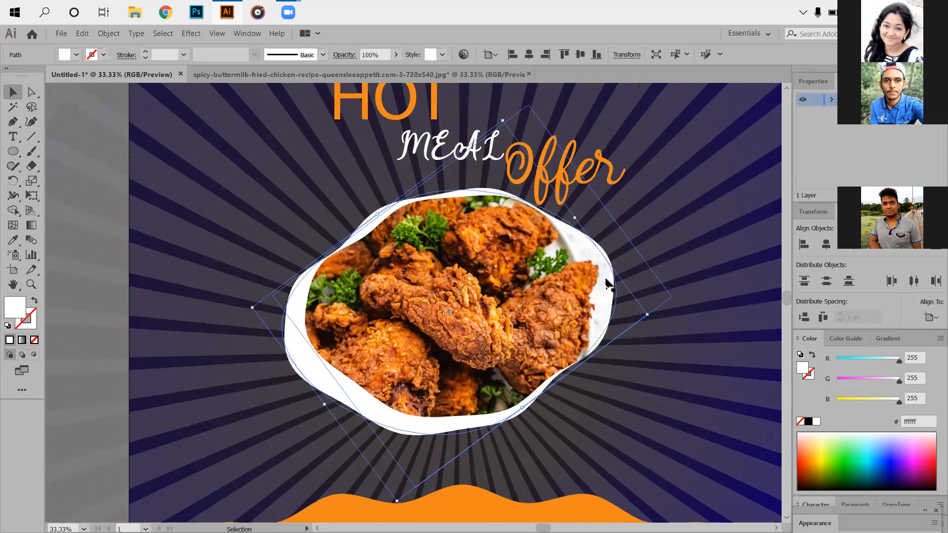
pyautogui.hotkey('ctrl', '2')
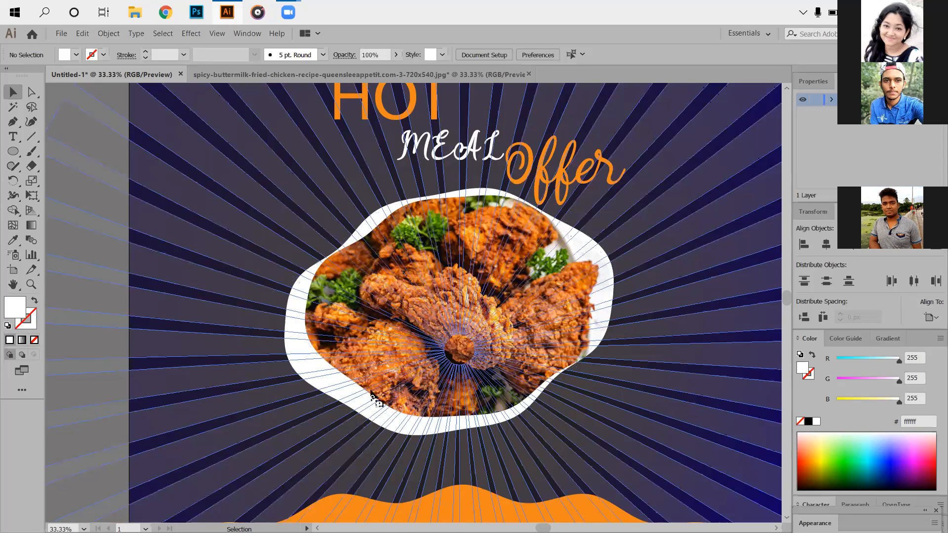
pyautogui.click(652, 316)
pyautogui.click(644, 333)
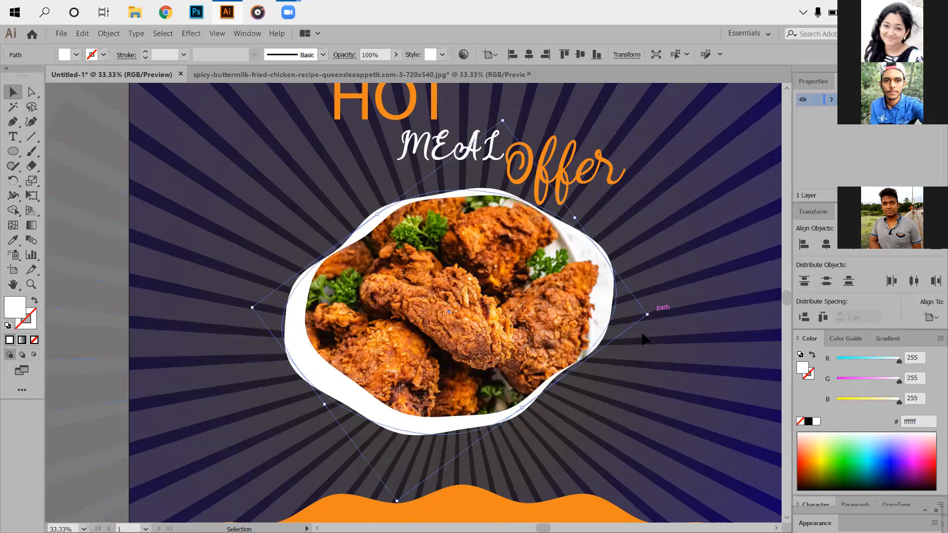
pyautogui.moveTo(648, 329); pyautogui.dragTo(646, 335)
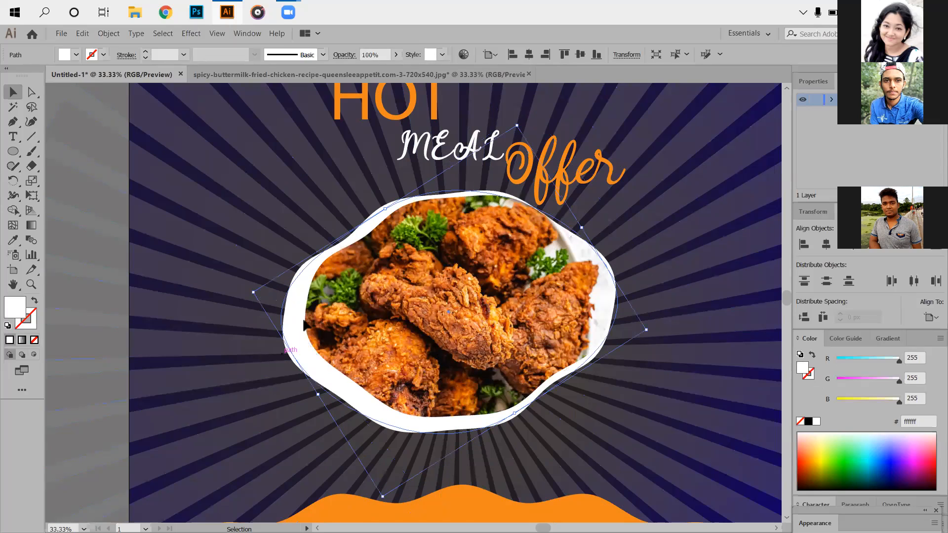
pyautogui.moveTo(303, 324); pyautogui.dragTo(311, 317)
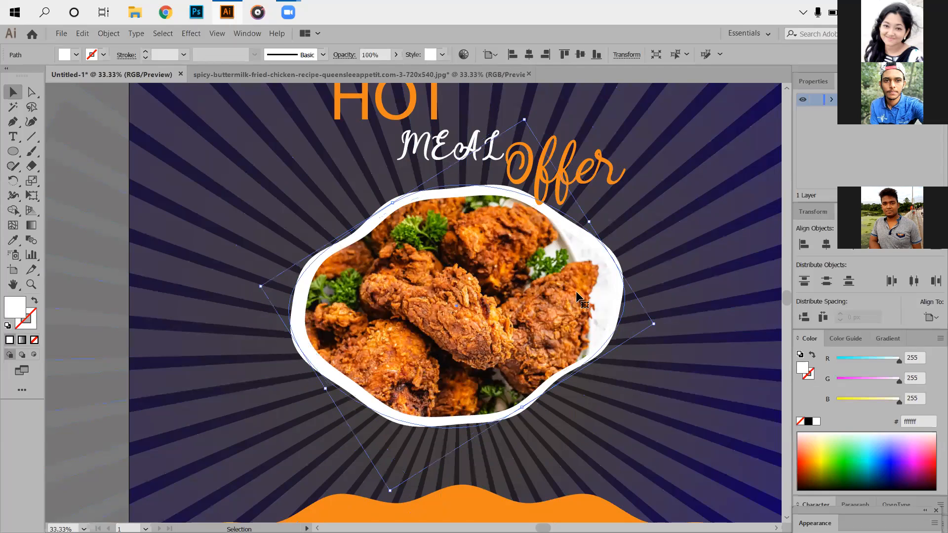
pyautogui.moveTo(300, 328); pyautogui.dragTo(302, 328)
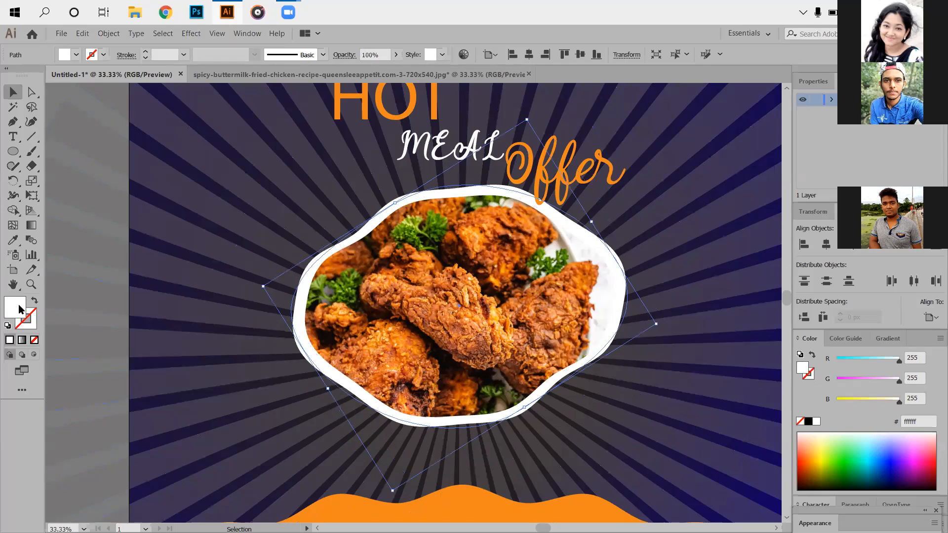
# - Fill the white wavy shape behind the chicken photo with the large ellipse's orange, f1881b
pyautogui.hotkey('ctrl', '-')
pyautogui.hotkey('ctrl', '-')
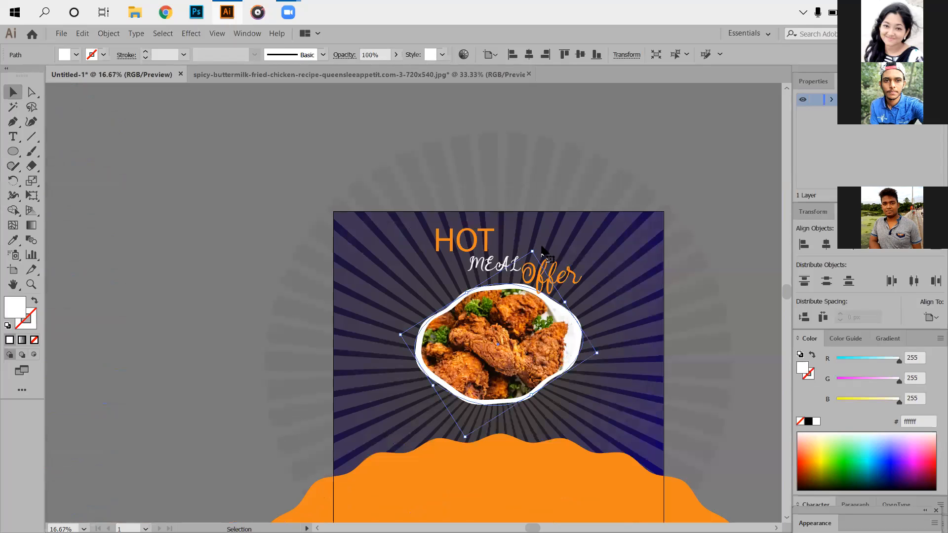
pyautogui.hotkey('ctrl', '+')
pyautogui.hotkey('ctrl', '+')
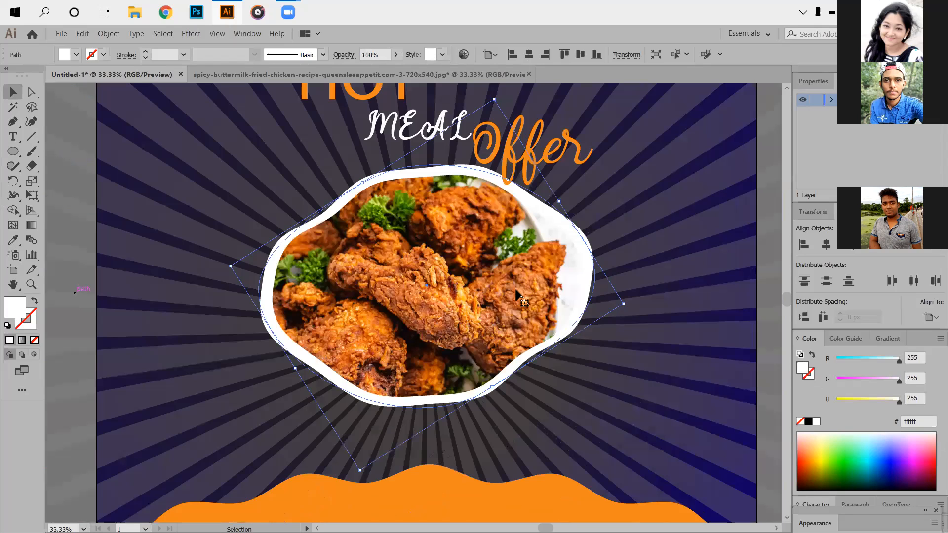
pyautogui.hotkey('ctrl', 'z')
pyautogui.scroll(-3, 515, 295)
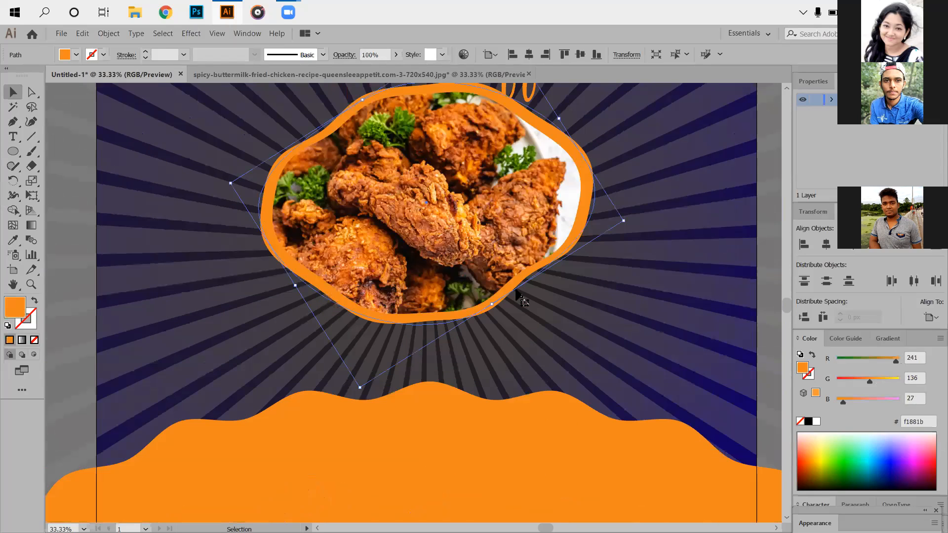
pyautogui.scroll(-2, 515, 296)
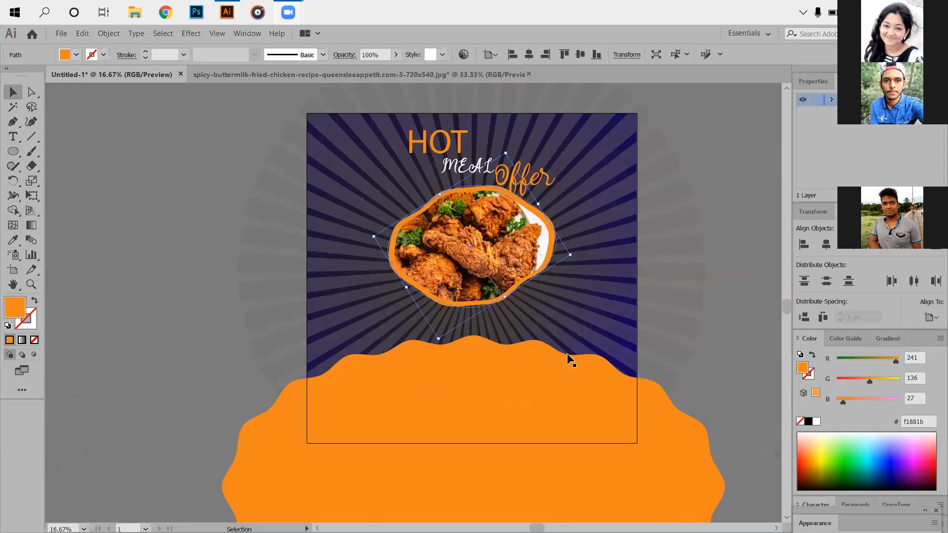
pyautogui.click(413, 331)
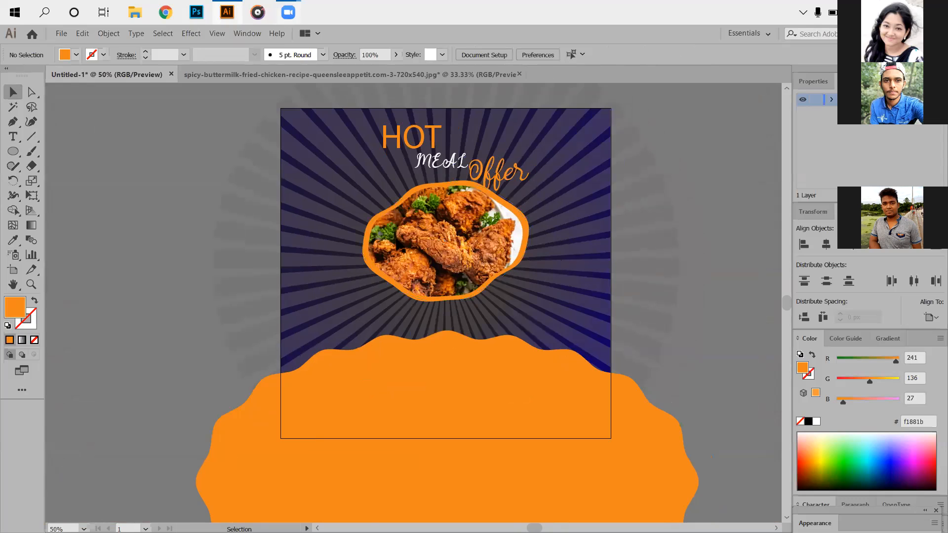
# - Change the fill of the wavy border around the chicken photo to the darker orange e58035
pyautogui.scroll(3, 398, 242)
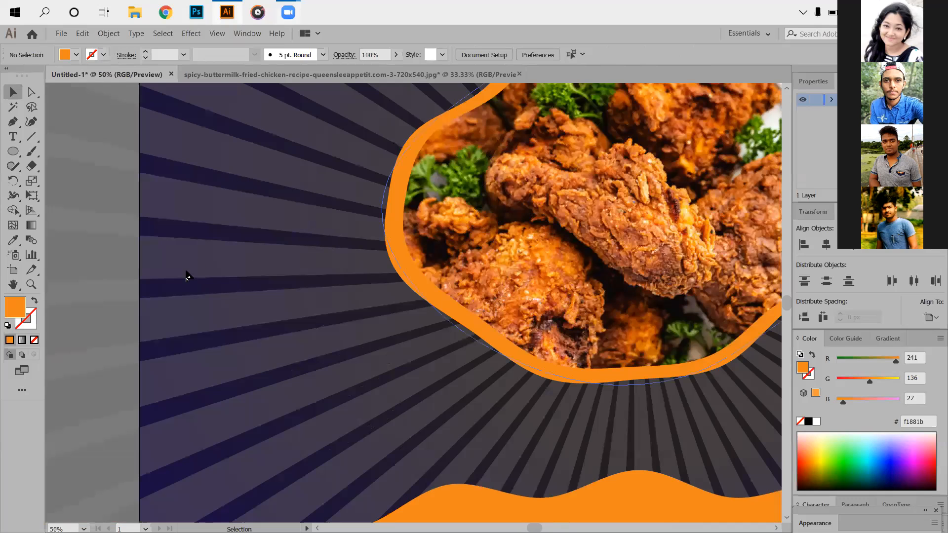
pyautogui.hotkey('ctrl', '-')
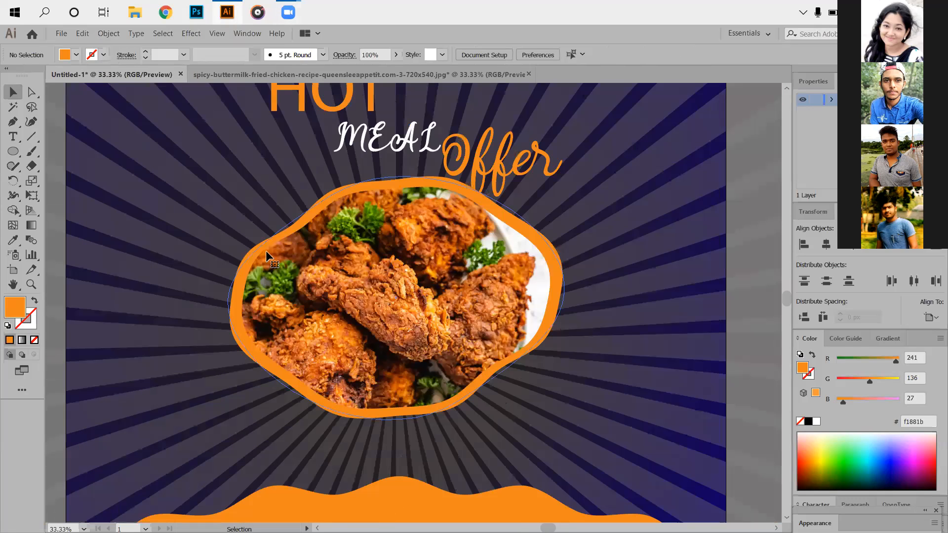
pyautogui.scroll(-1, 518, 454)
pyautogui.moveTo(518, 455); pyautogui.dragTo(595, 262)
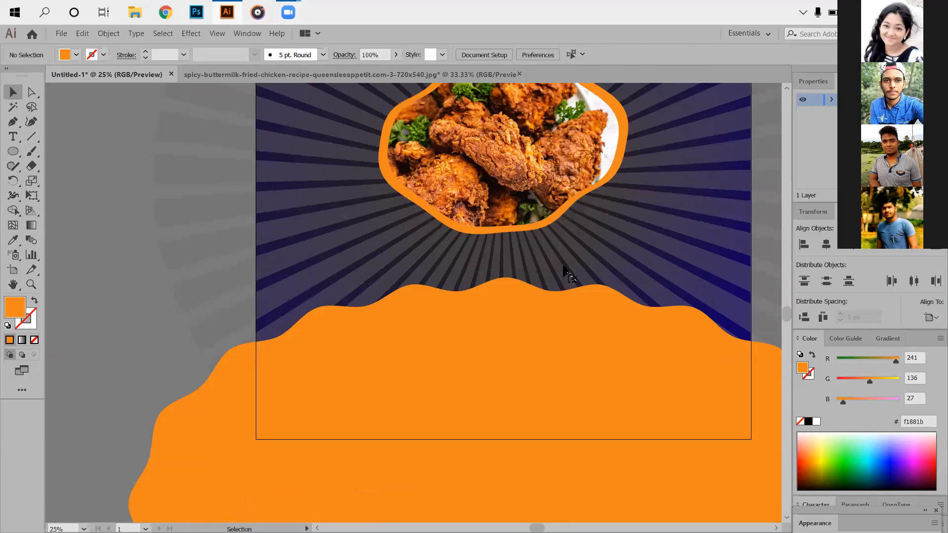
pyautogui.hotkey('ctrl', 'alt', '2')
pyautogui.hotkey('ctrl', 'shift', 'a')
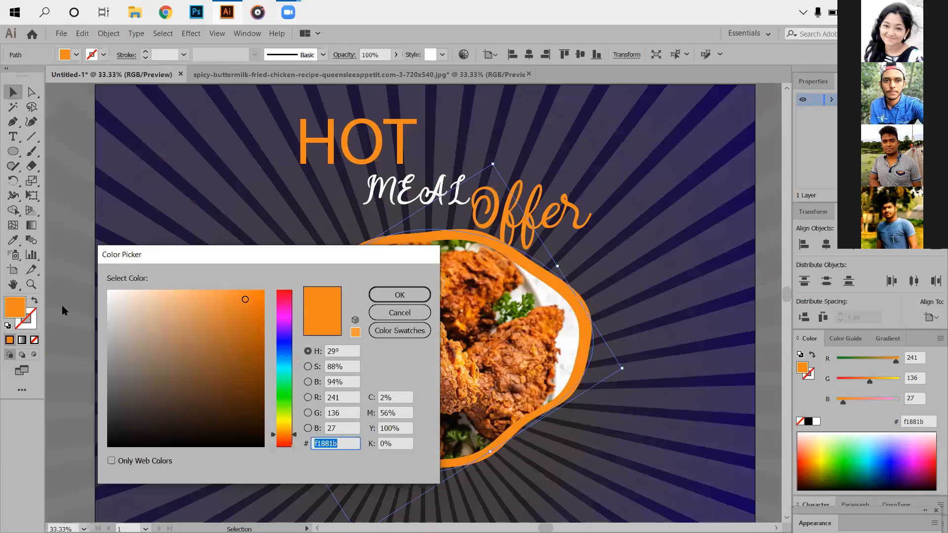
pyautogui.click(218, 304)
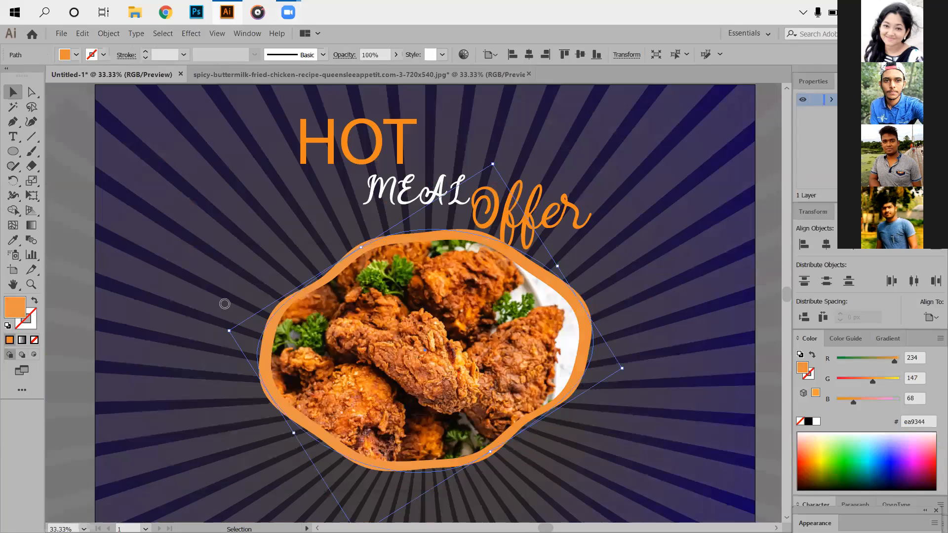
pyautogui.click(223, 303)
pyautogui.click(401, 296)
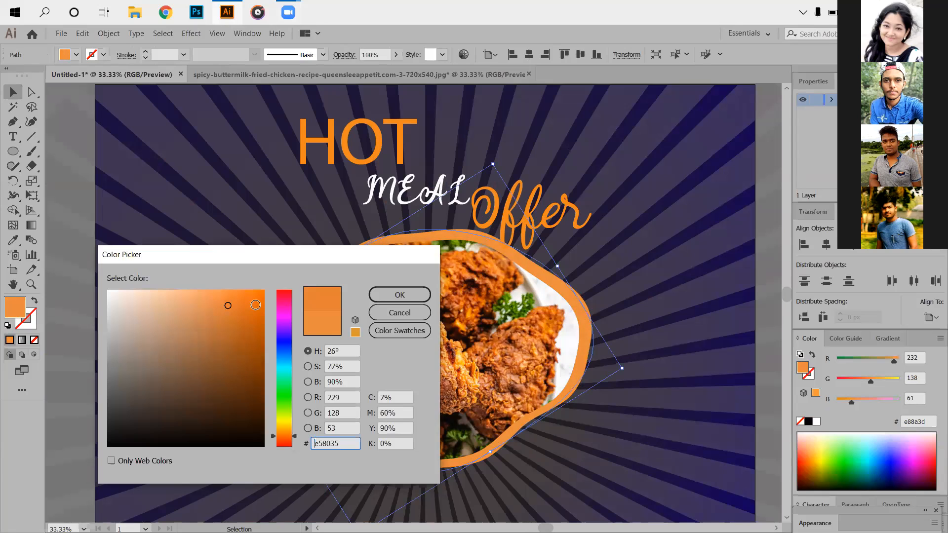
pyautogui.click(378, 300)
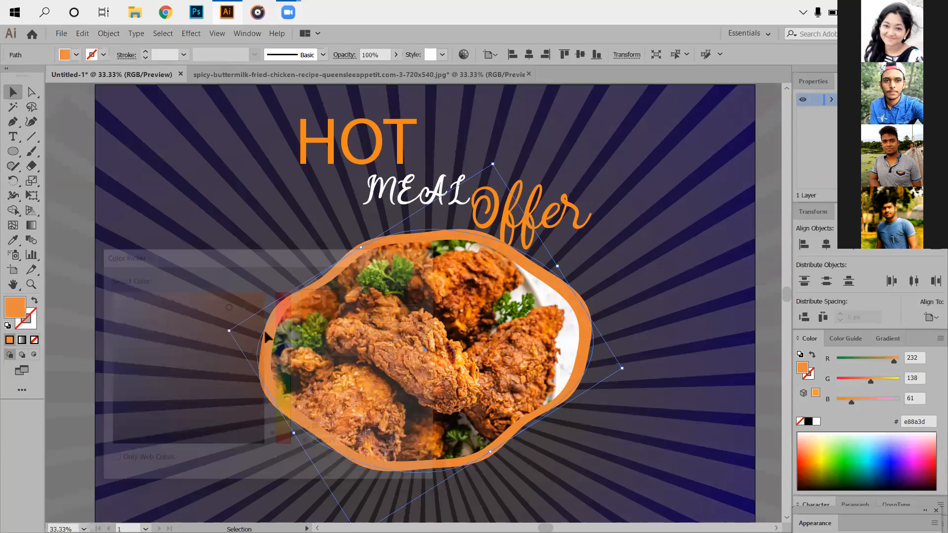
pyautogui.scroll(-3, 270, 367)
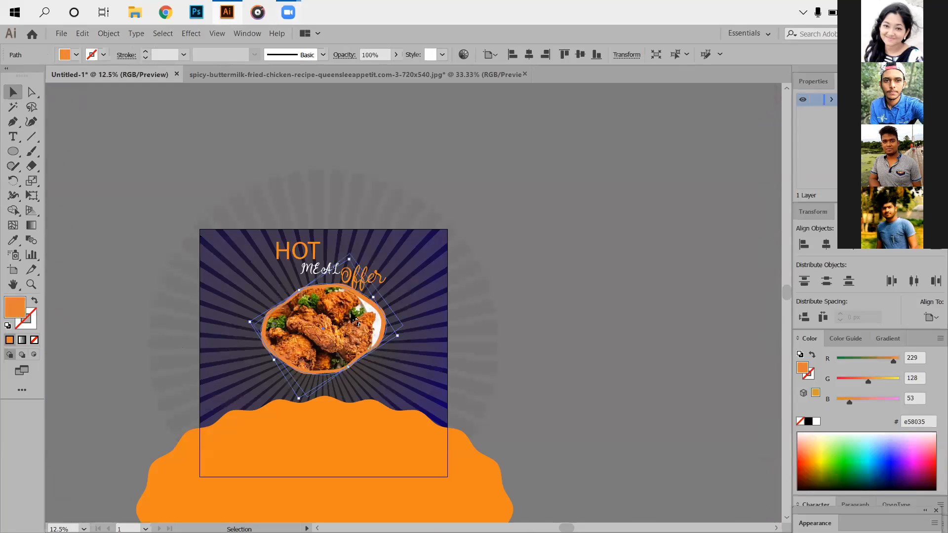
pyautogui.scroll(3, 394, 273)
pyautogui.click(757, 254)
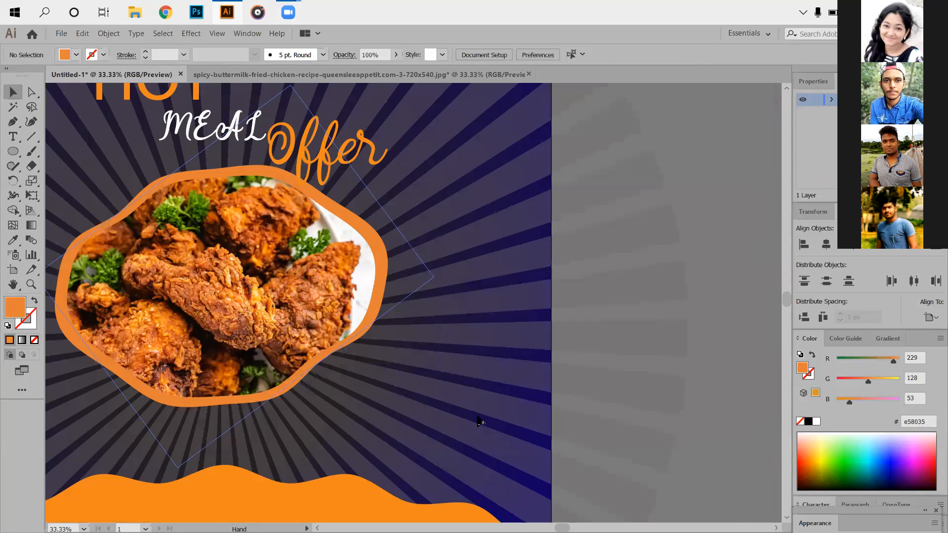
# - Set the HOT headline text in the Roboto font with the Condensed style
pyautogui.moveTo(300, 148); pyautogui.dragTo(422, 215)
pyautogui.scroll(-1, 421, 214)
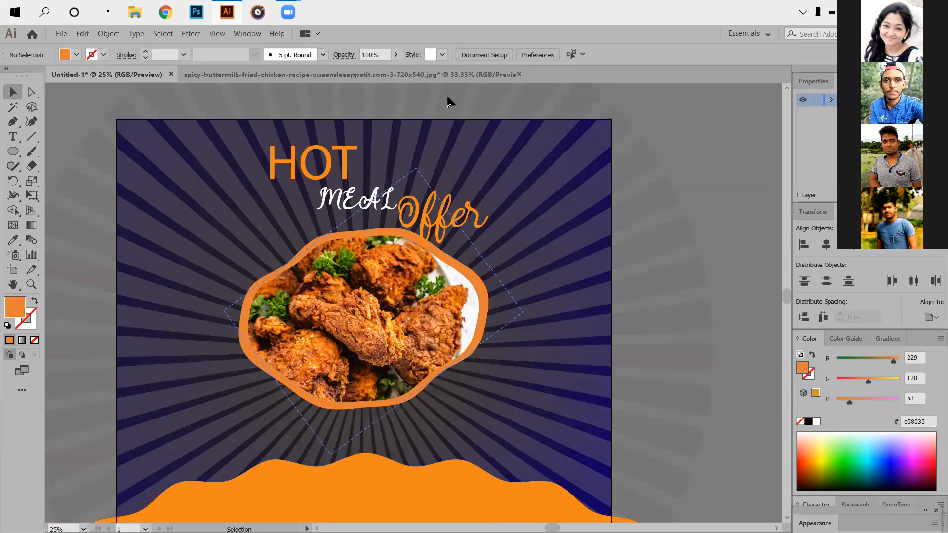
pyautogui.scroll(-1, 487, 85)
pyautogui.click(312, 140)
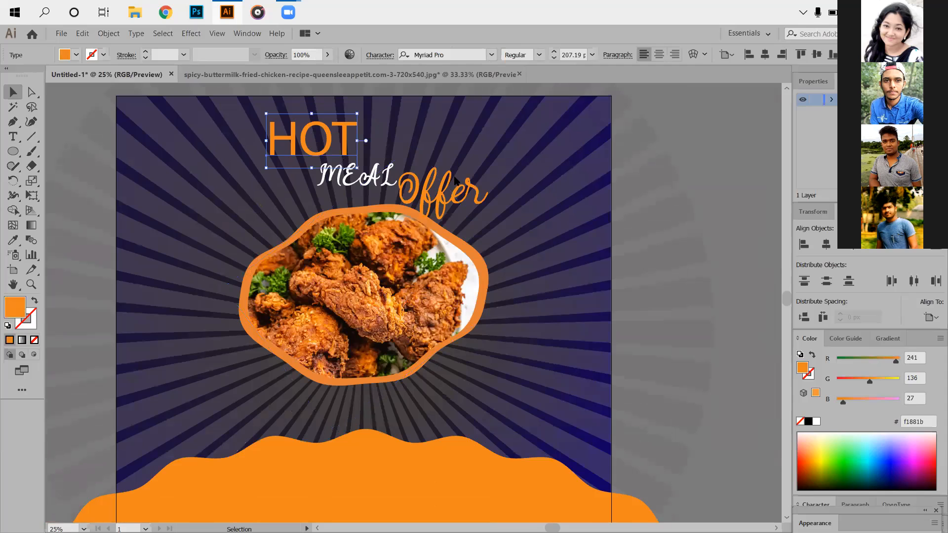
pyautogui.click(513, 173)
pyautogui.click(538, 56)
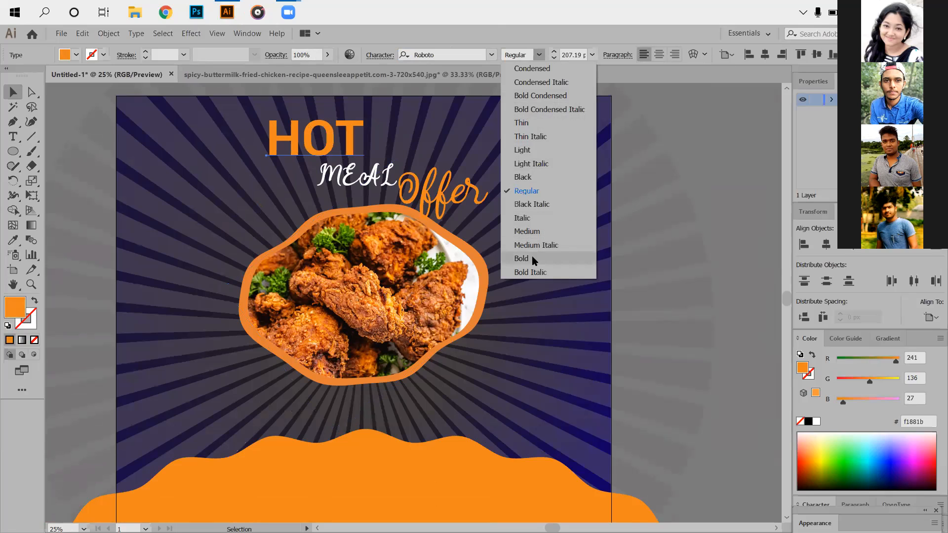
pyautogui.click(535, 75)
pyautogui.click(701, 131)
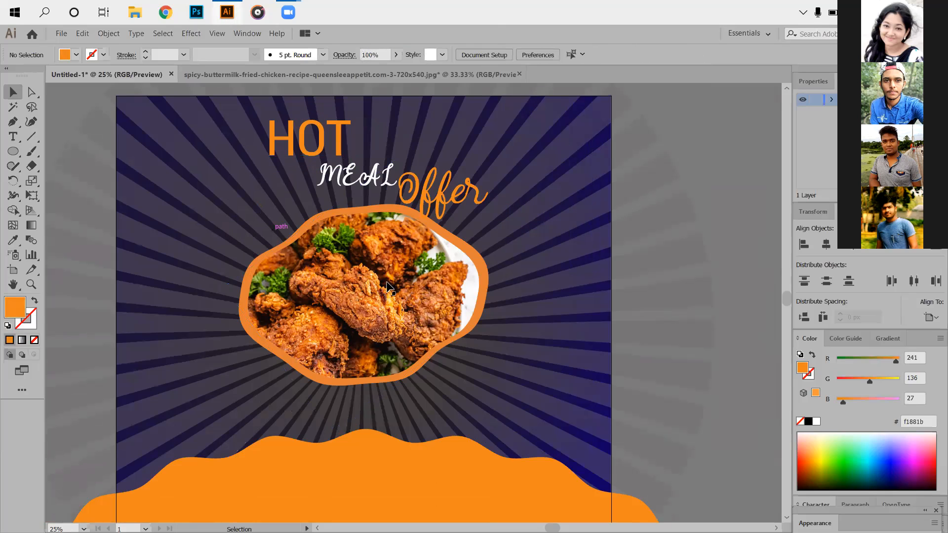
# - Move the chicken photo together with its orange wavy border down, away from the Offer text
pyautogui.press('space')
pyautogui.moveTo(352, 349); pyautogui.dragTo(368, 353)
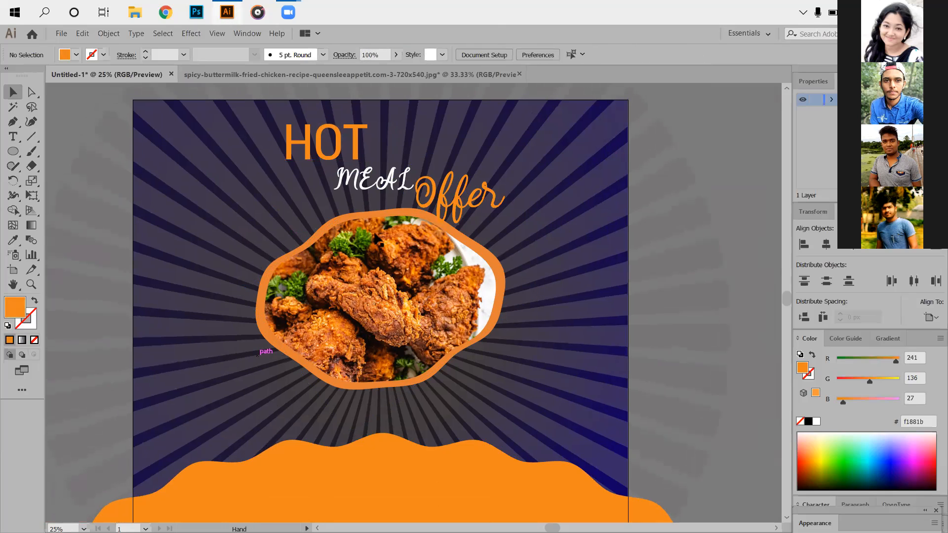
pyautogui.moveTo(435, 272); pyautogui.dragTo(521, 242)
pyautogui.click(434, 274)
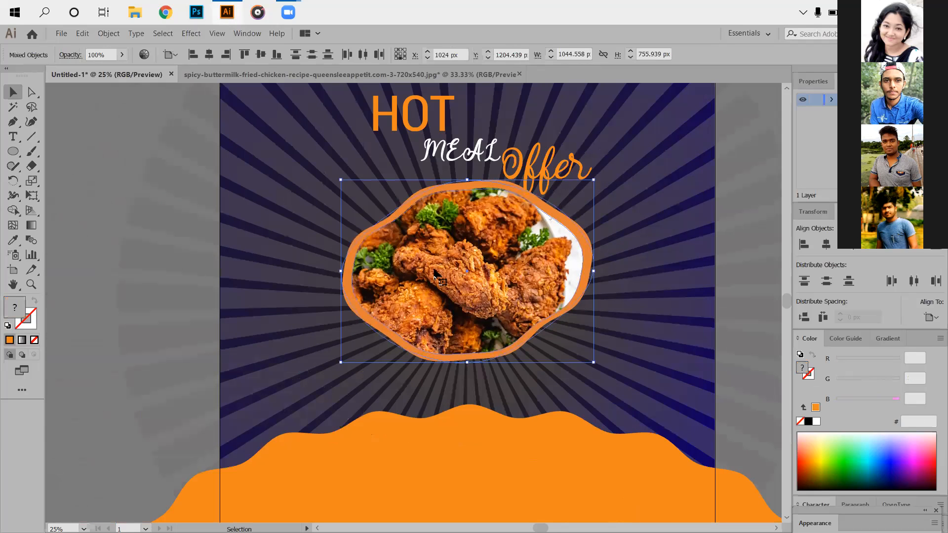
pyautogui.press('Down')
pyautogui.press('Down')
pyautogui.press('Down')
pyautogui.press('Down')
pyautogui.press('Down')
pyautogui.press('Down')
pyautogui.press('Down')
pyautogui.press('Down')
pyautogui.press('Down')
pyautogui.press('Down')
pyautogui.press('Down')
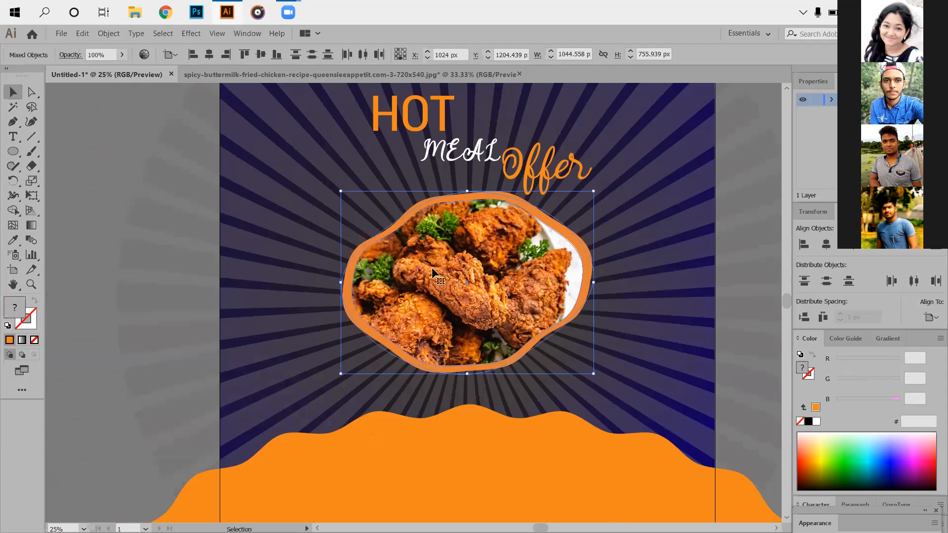
pyautogui.click(174, 194)
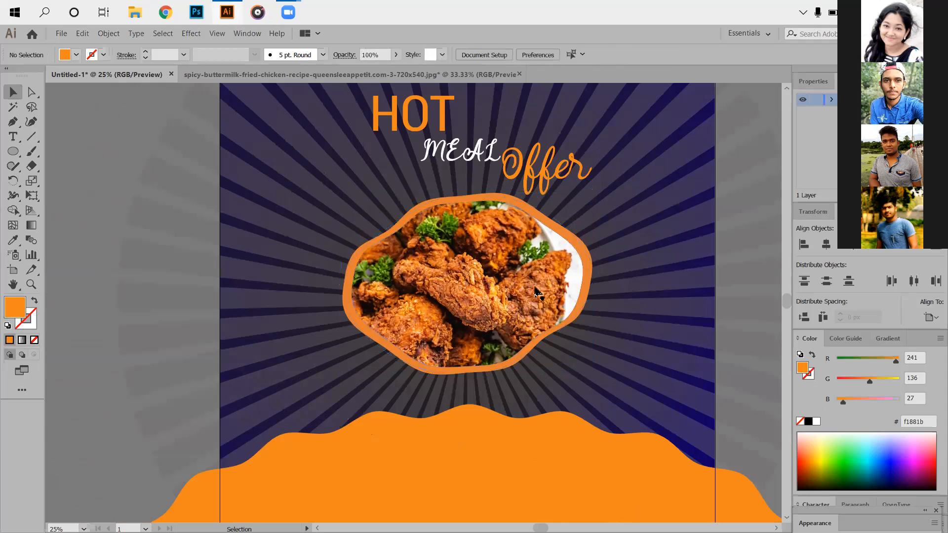
# - Rotate the chicken photo and its orange wavy border together counter-clockwise between the headline and the ellipse
pyautogui.moveTo(334, 210); pyautogui.dragTo(464, 339)
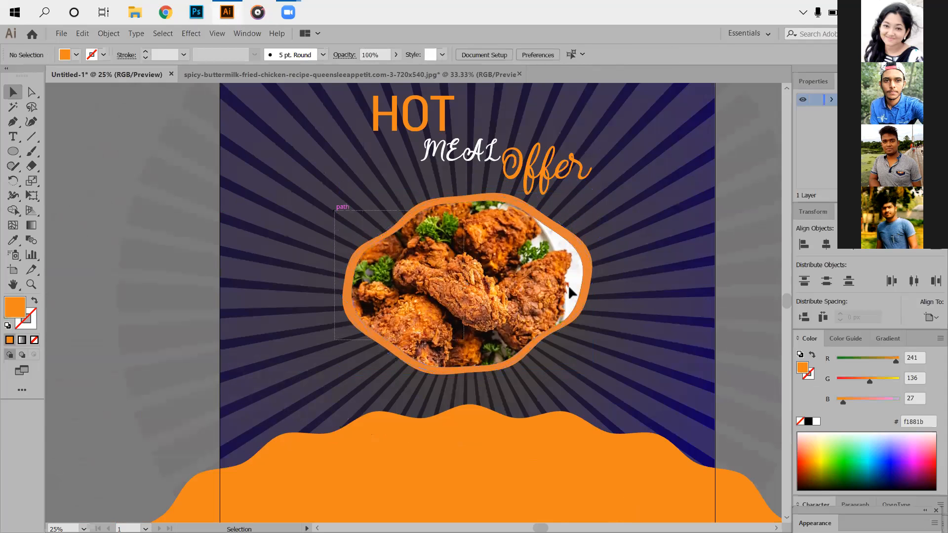
pyautogui.moveTo(641, 243); pyautogui.dragTo(491, 296)
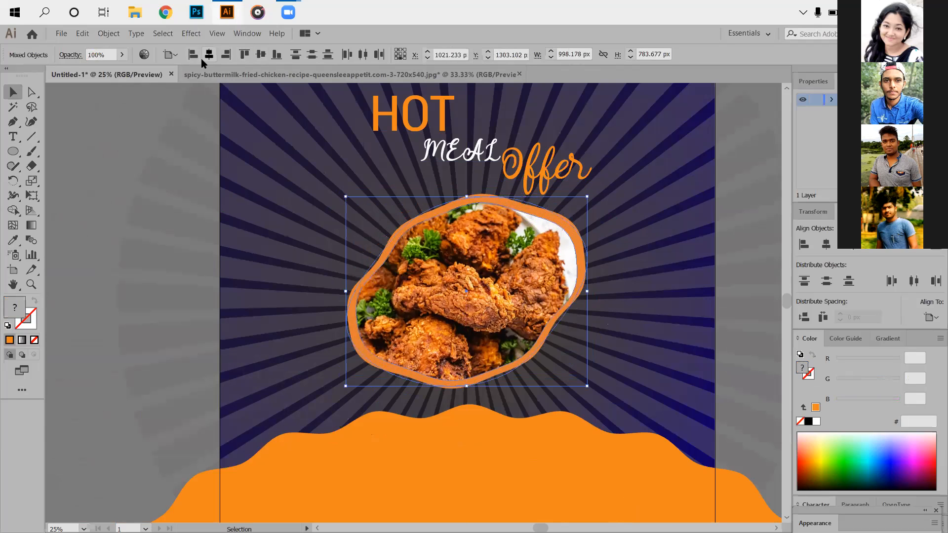
pyautogui.click(720, 436)
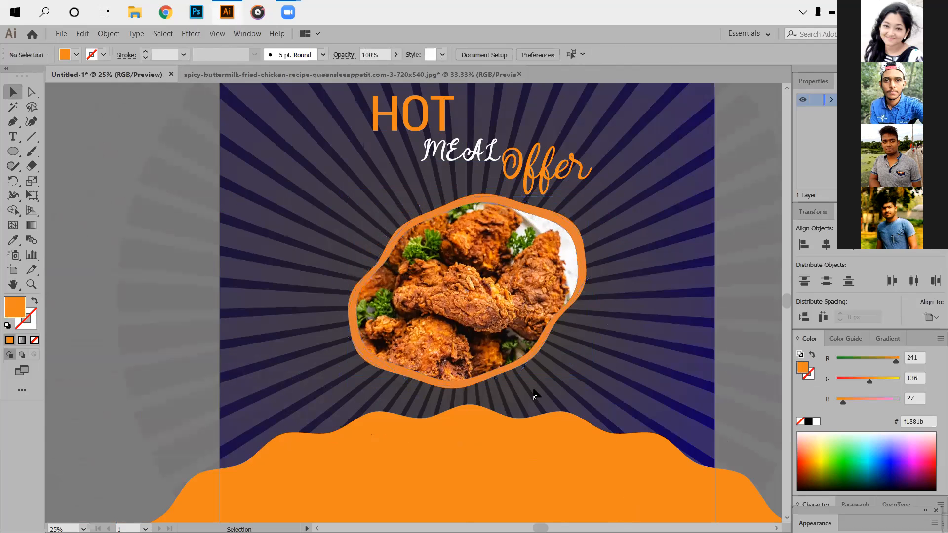
# - Activate the Paintbrush tool and choose the rough, charcoal-like art brush from the brush library
pyautogui.scroll(2, 508, 390)
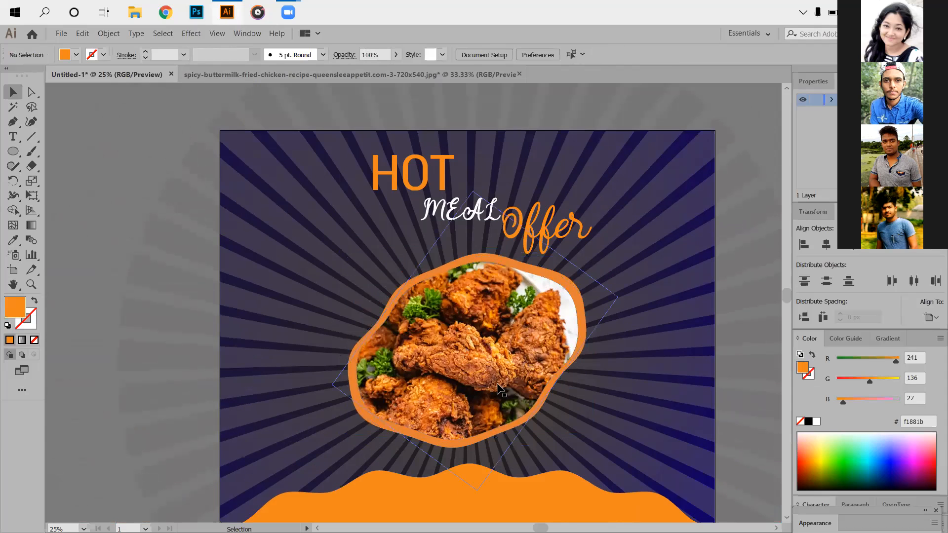
pyautogui.scroll(-7, 593, 366)
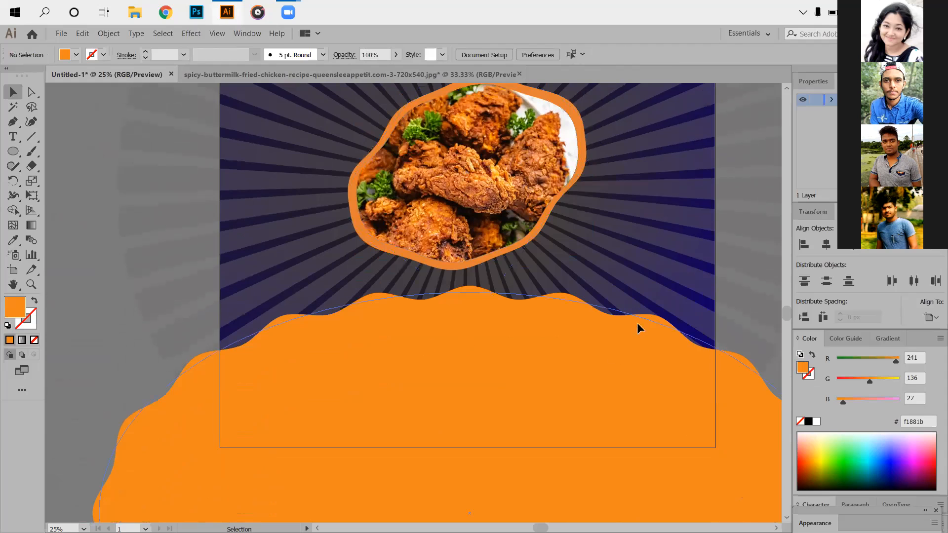
pyautogui.hotkey('ctrl', '-')
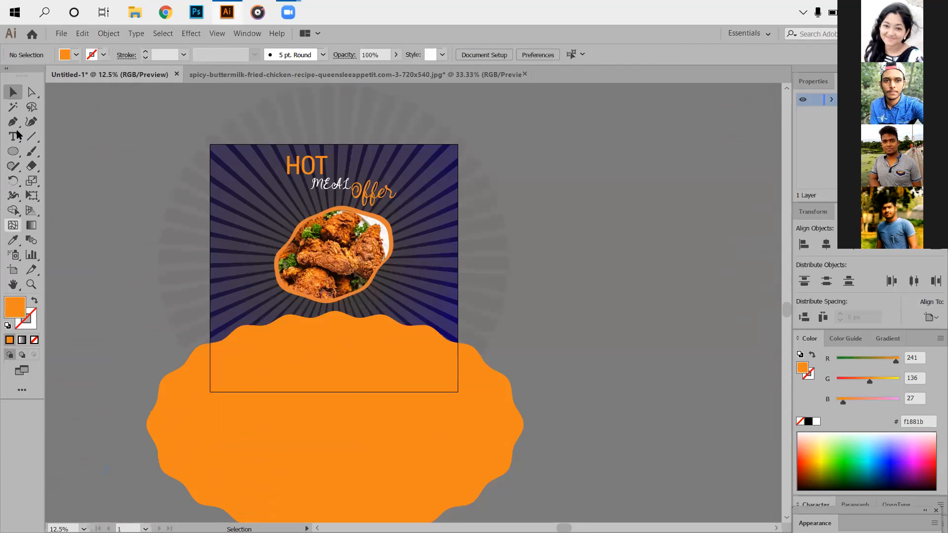
pyautogui.click(31, 151)
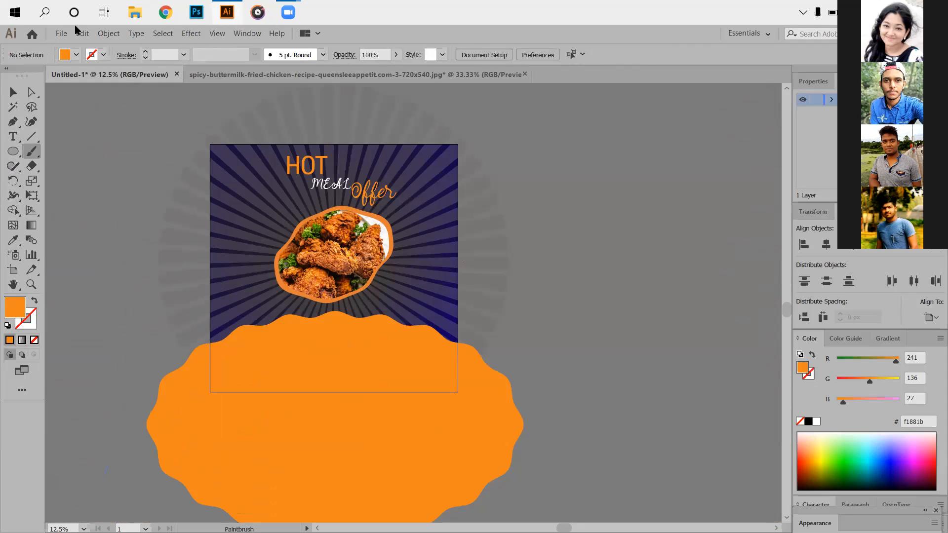
pyautogui.scroll(-2, 906, 374)
pyautogui.moveTo(905, 509)
pyautogui.mouseDown()
pyautogui.moveTo(740, 511)
pyautogui.moveTo(772, 437)
pyautogui.moveTo(765, 447)
pyautogui.moveTo(779, 438)
pyautogui.moveTo(914, 510)
pyautogui.moveTo(914, 521)
pyautogui.mouseUp()
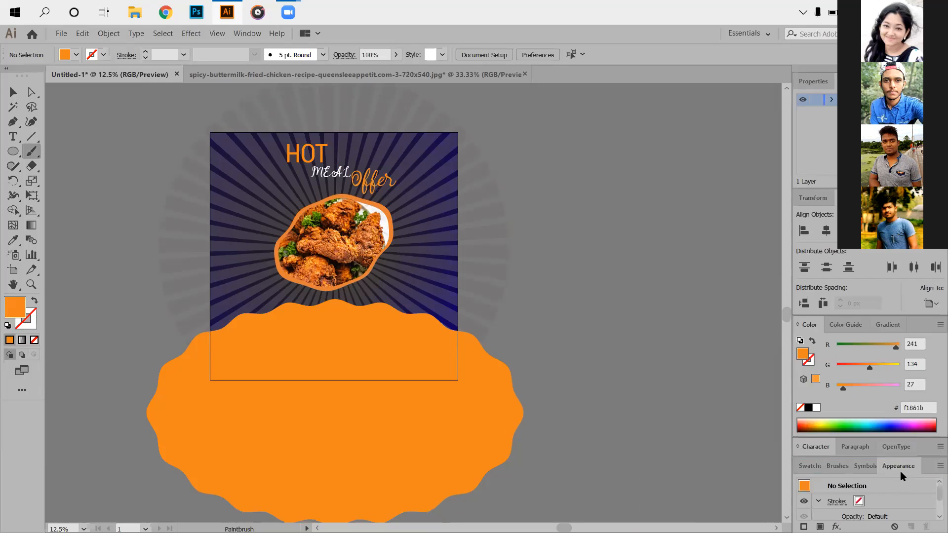
pyautogui.click(865, 466)
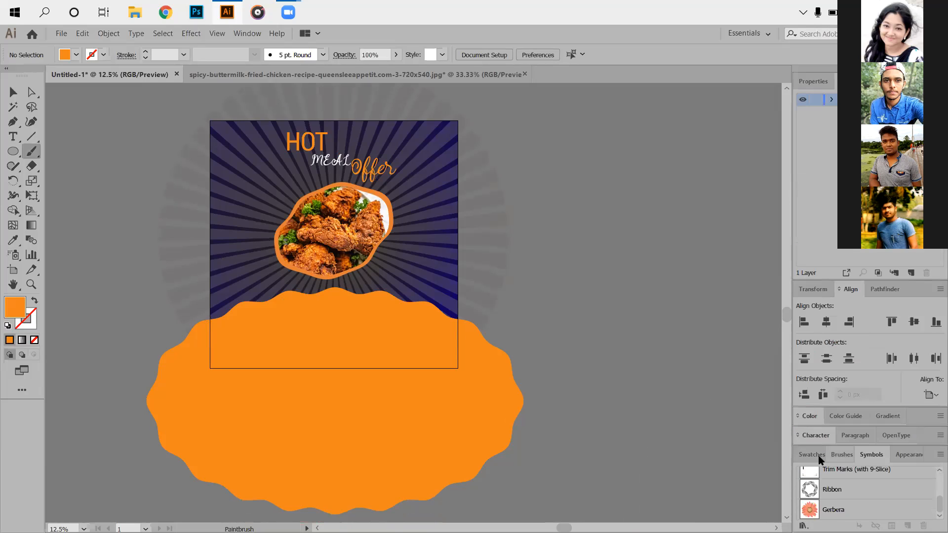
pyautogui.click(808, 455)
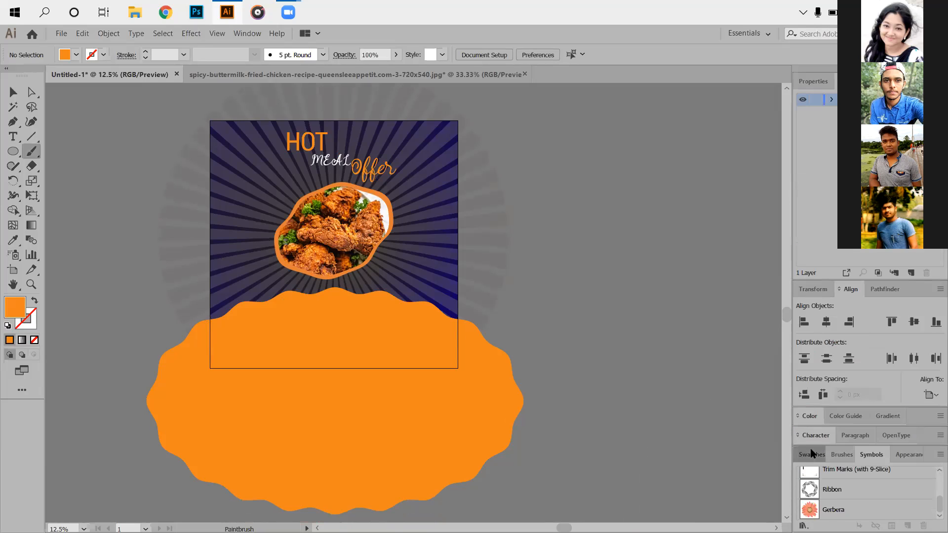
pyautogui.click(847, 455)
pyautogui.scroll(-3, 864, 494)
pyautogui.click(865, 480)
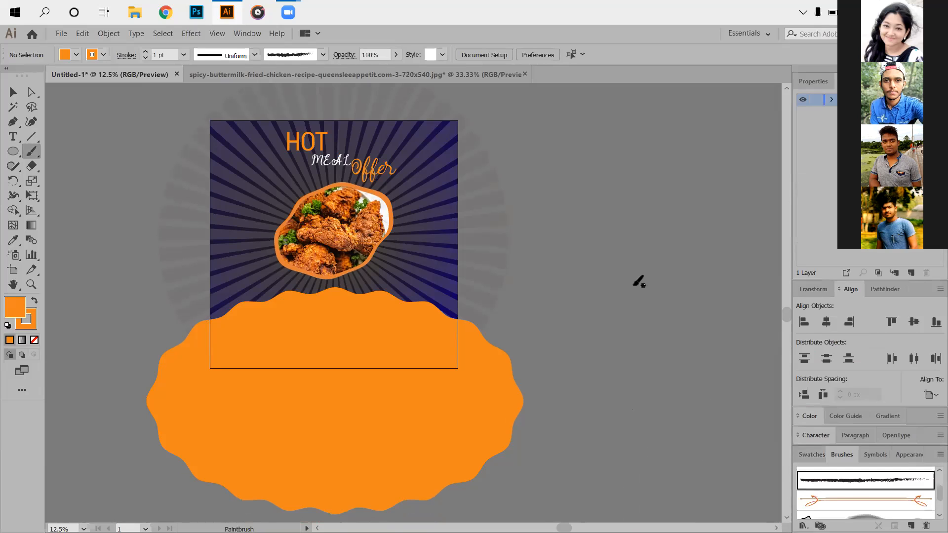
# - Paint a thin, loosely closed orange circle on the empty canvas beside the artboard with a 1 pt stroke
pyautogui.moveTo(491, 317); pyautogui.dragTo(490, 319)
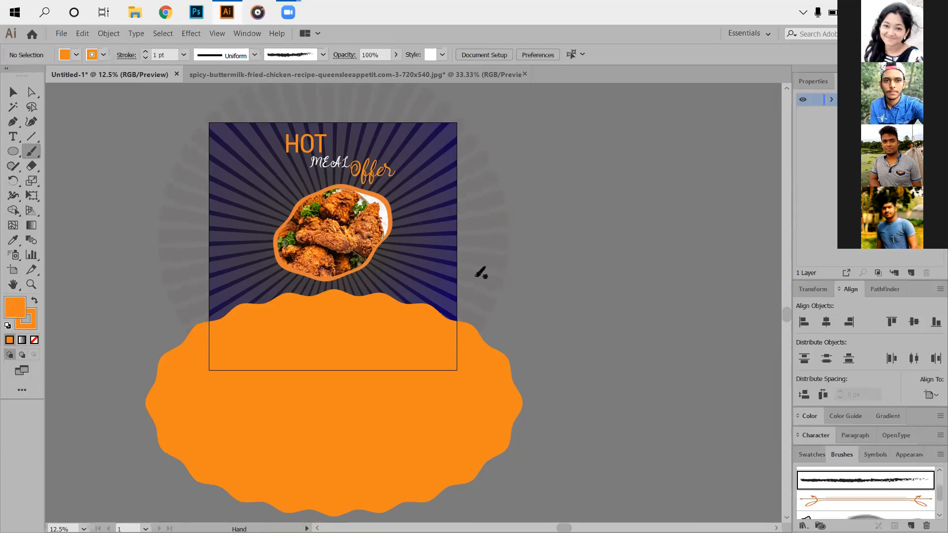
pyautogui.moveTo(477, 275); pyautogui.dragTo(470, 281)
pyautogui.scroll(3, 485, 282)
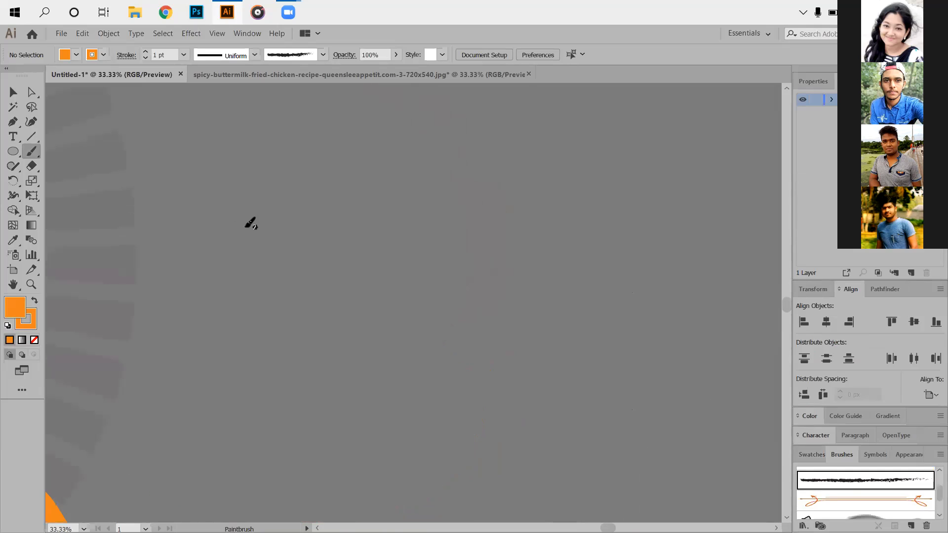
pyautogui.moveTo(265, 237)
pyautogui.mouseDown()
pyautogui.moveTo(347, 247)
pyautogui.moveTo(388, 279)
pyautogui.mouseUp()
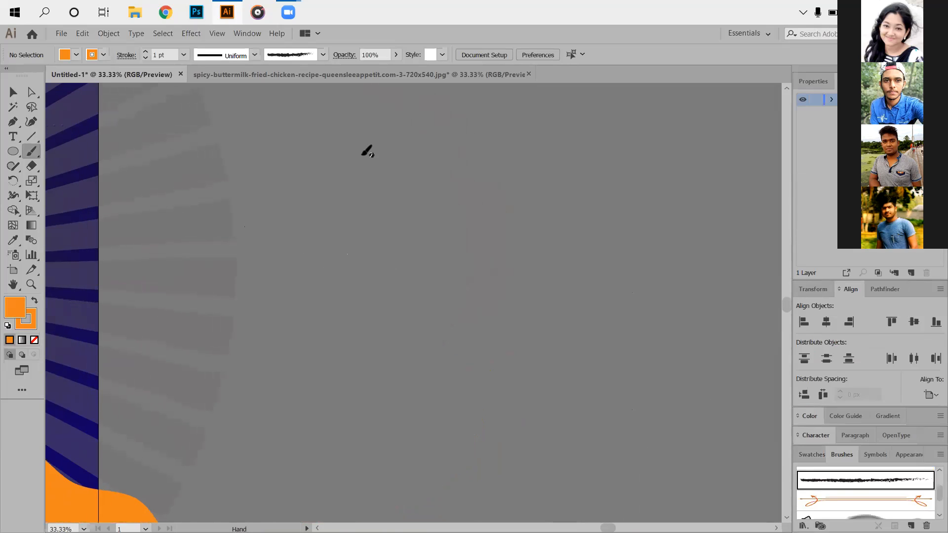
pyautogui.moveTo(402, 199)
pyautogui.mouseDown()
pyautogui.moveTo(398, 244)
pyautogui.moveTo(375, 258)
pyautogui.moveTo(338, 260)
pyautogui.moveTo(309, 226)
pyautogui.mouseUp()
pyautogui.moveTo(331, 178); pyautogui.dragTo(330, 180)
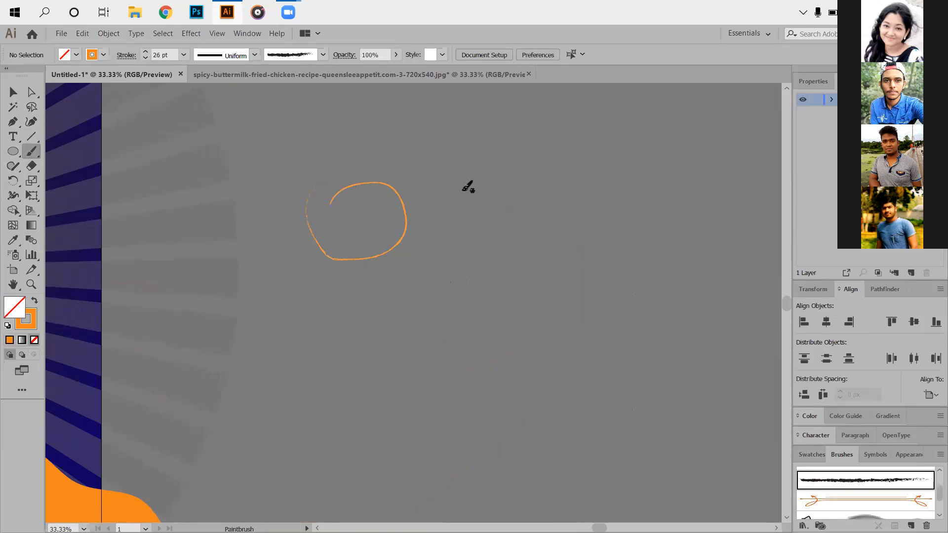
# - Paint a thick orange ring with a 26 pt stroke and a smaller one below it with a 20 pt stroke
pyautogui.moveTo(468, 185)
pyautogui.mouseDown()
pyautogui.moveTo(485, 222)
pyautogui.moveTo(443, 191)
pyautogui.moveTo(444, 165)
pyautogui.moveTo(474, 169)
pyautogui.mouseUp()
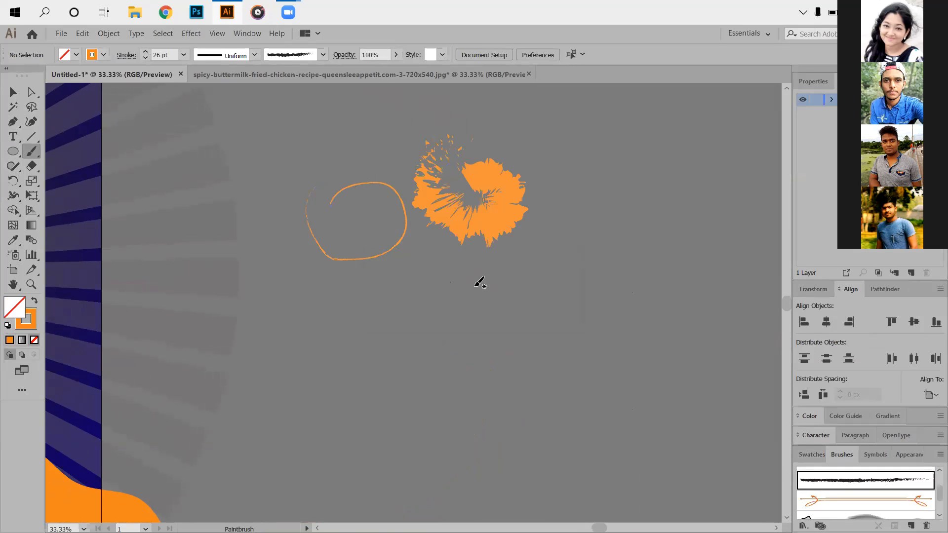
pyautogui.scroll(-2, 409, 239)
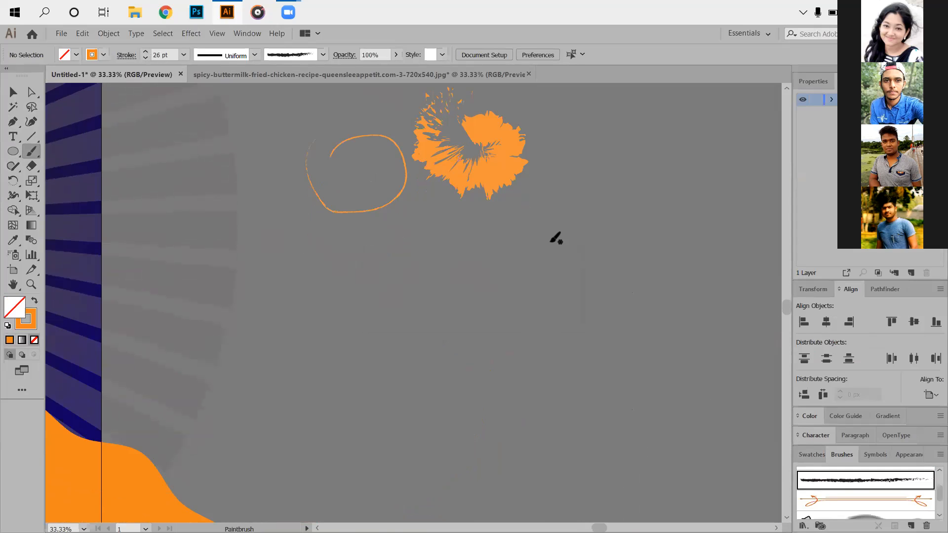
pyautogui.click(146, 57)
pyautogui.moveTo(400, 264); pyautogui.dragTo(415, 270)
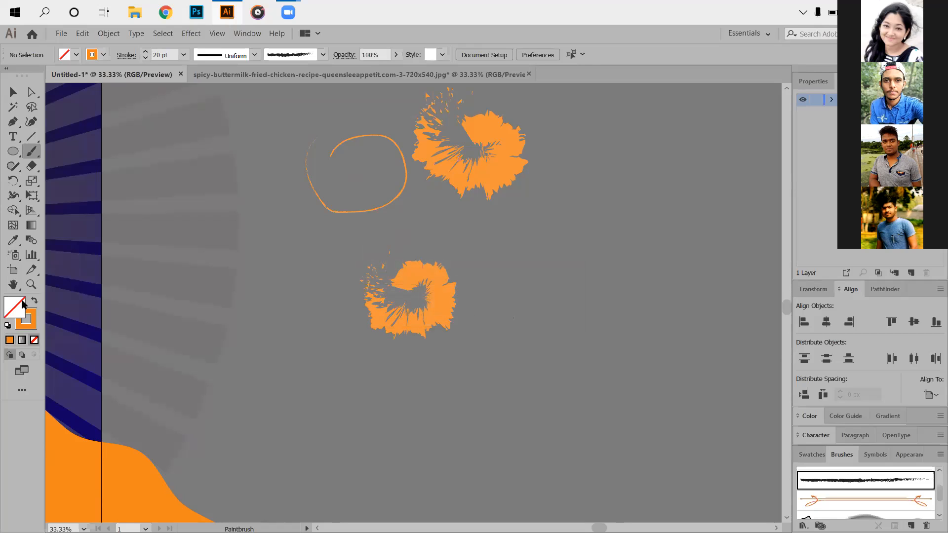
# - Set the stroke colour to near-white fcfcfc and paint a larger open ring beside the orange brush strokes
pyautogui.click(33, 323)
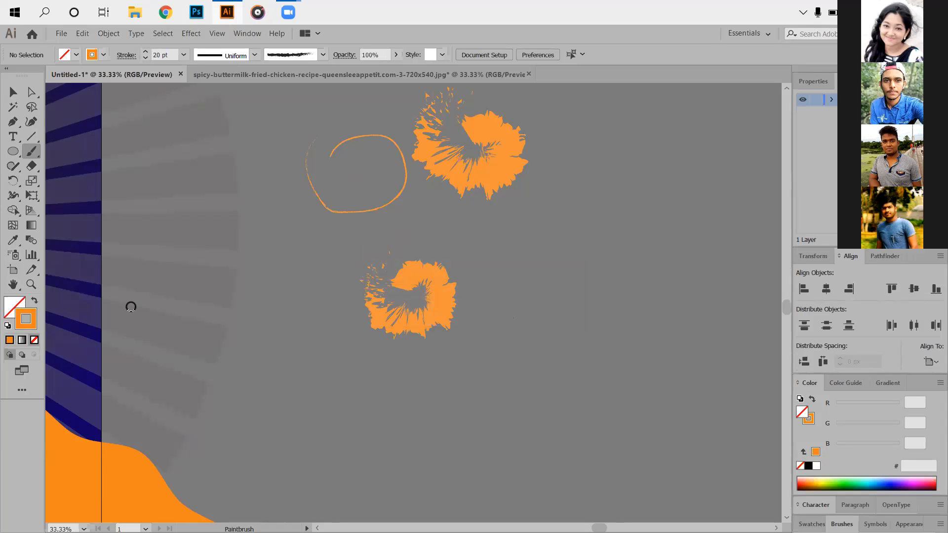
pyautogui.doubleClick(26, 318)
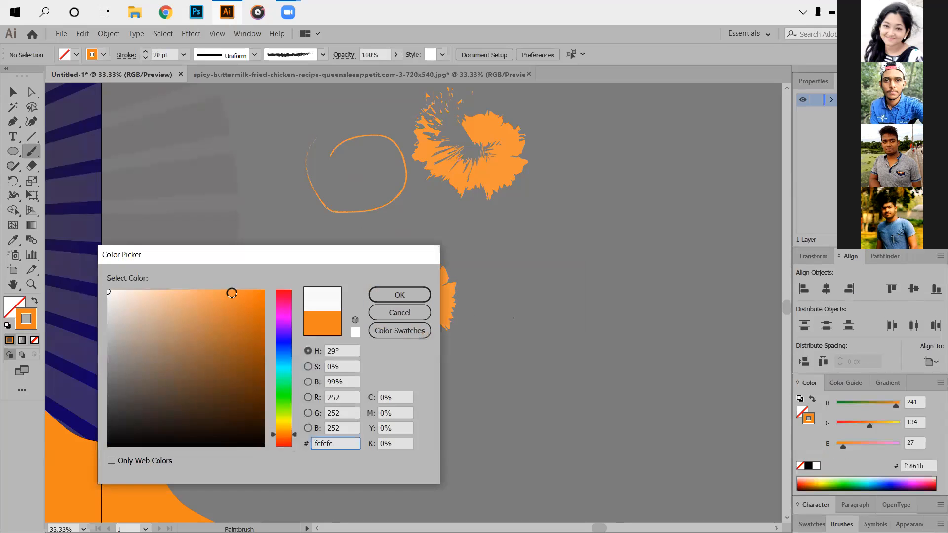
pyautogui.click(374, 295)
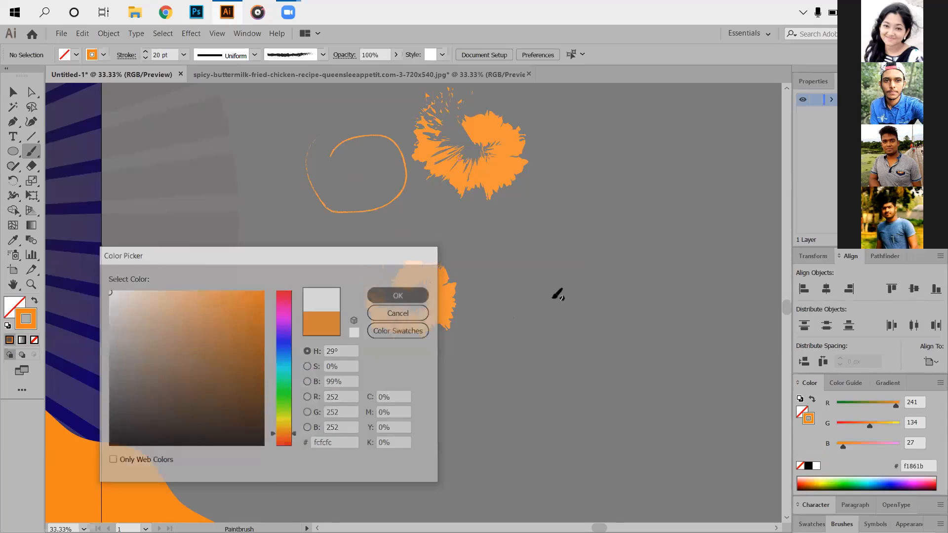
pyautogui.moveTo(414, 275); pyautogui.dragTo(224, 279)
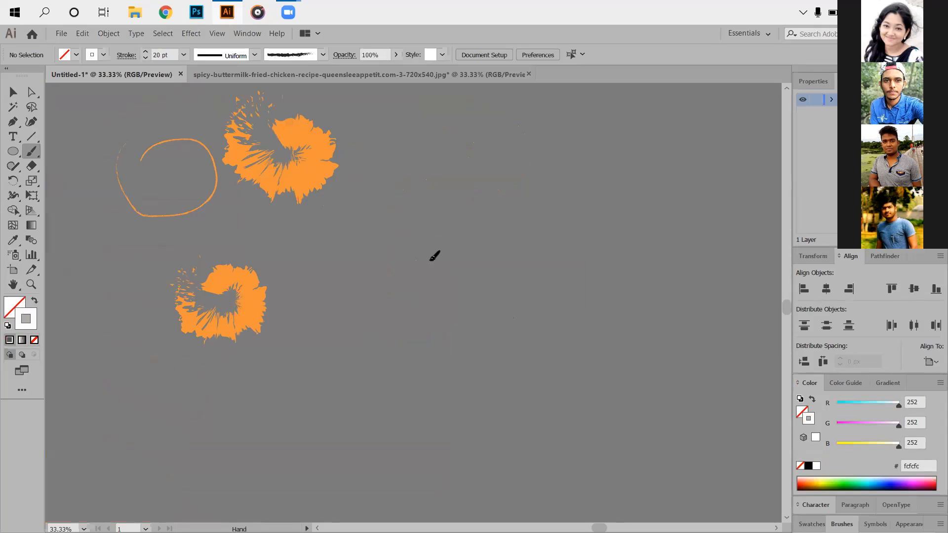
pyautogui.moveTo(490, 310); pyautogui.dragTo(465, 351)
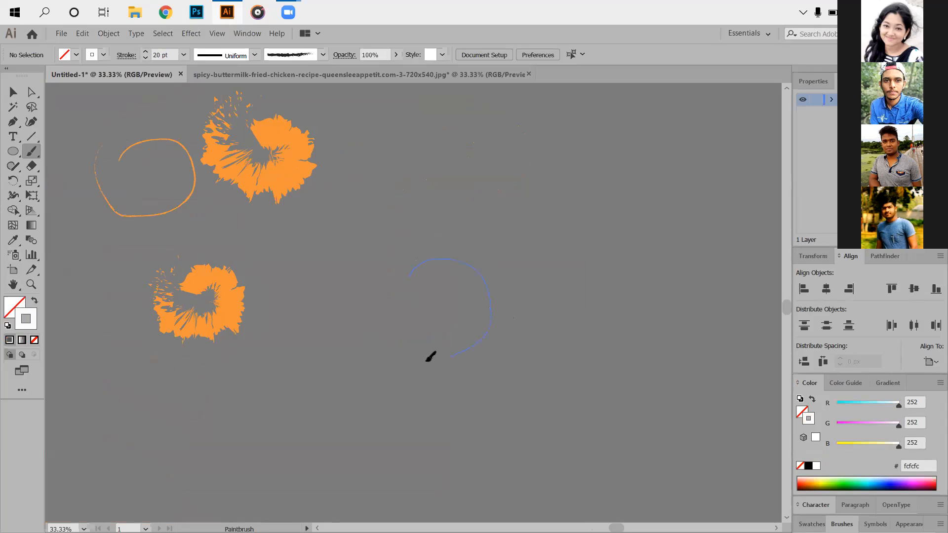
pyautogui.moveTo(382, 335)
pyautogui.mouseDown()
pyautogui.moveTo(371, 283)
pyautogui.moveTo(385, 259)
pyautogui.mouseUp()
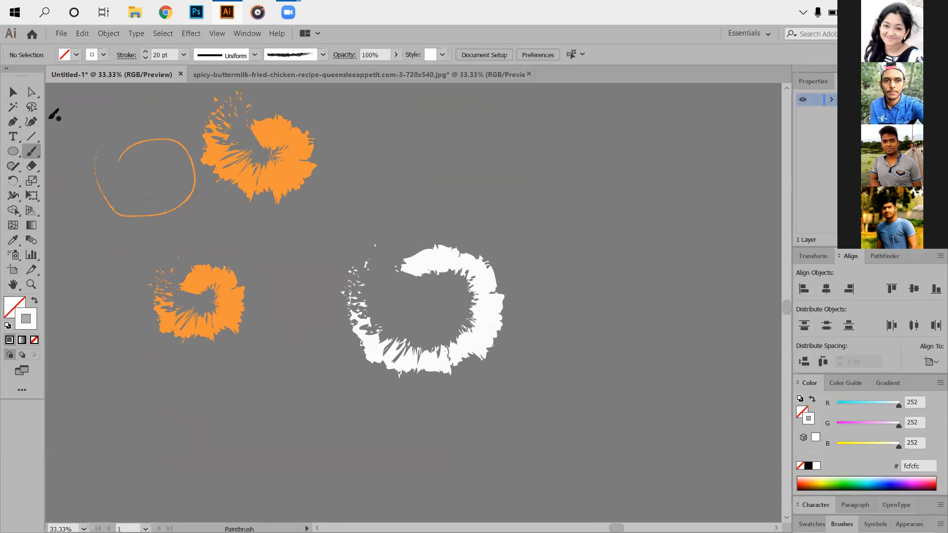
# - Select the white ring's path with Direct Selection and move its top anchor point slightly upward
pyautogui.click(30, 95)
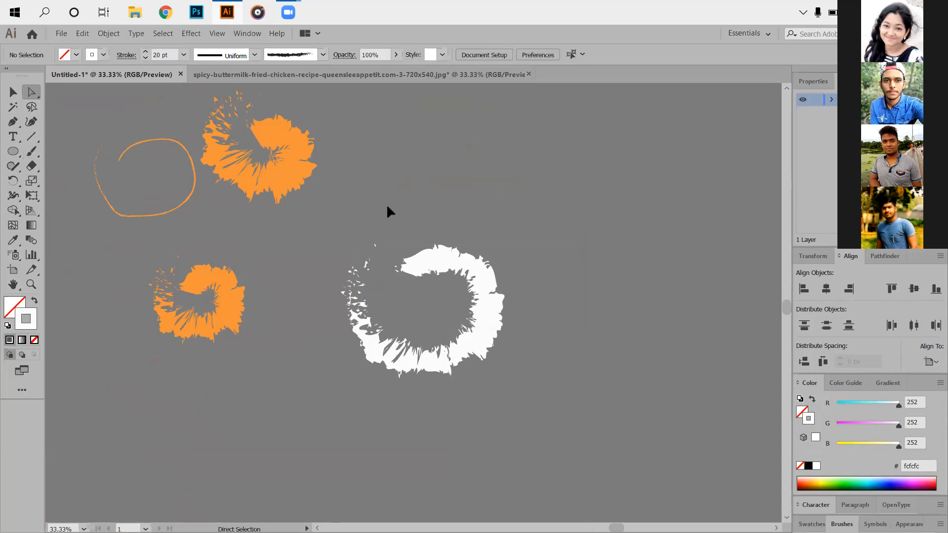
pyautogui.click(546, 368)
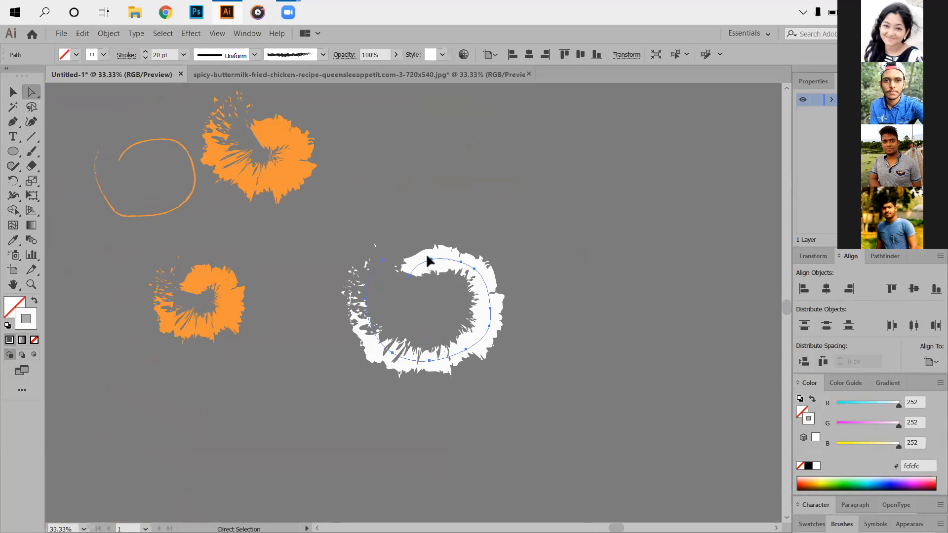
pyautogui.moveTo(428, 258); pyautogui.dragTo(432, 247)
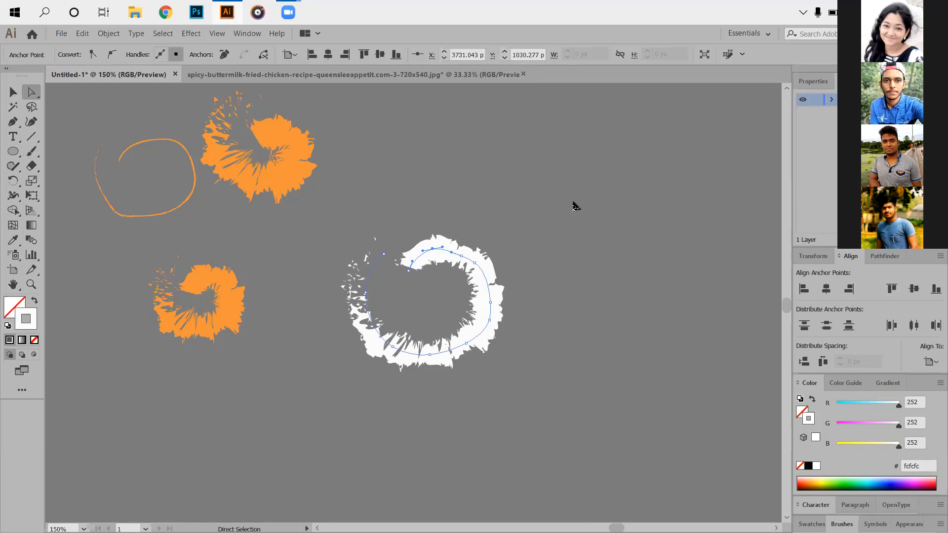
pyautogui.scroll(4, 575, 204)
pyautogui.moveTo(625, 212); pyautogui.dragTo(635, 255)
pyautogui.hotkey('alt', 'e')
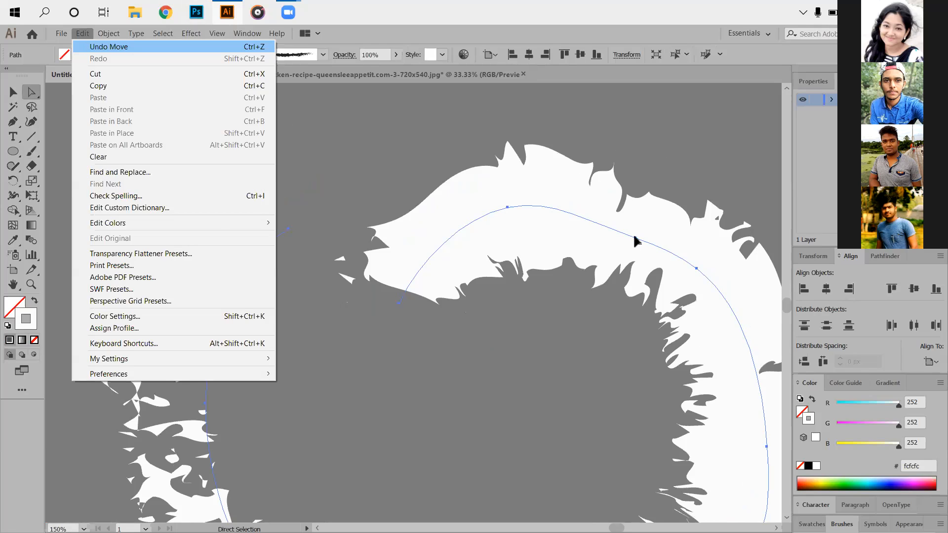
pyautogui.press('Return')
# - Smooth the white ring's upper curve by raising the anchor right of its peak and adjusting that anchor's and the start point's handles
pyautogui.click(623, 191)
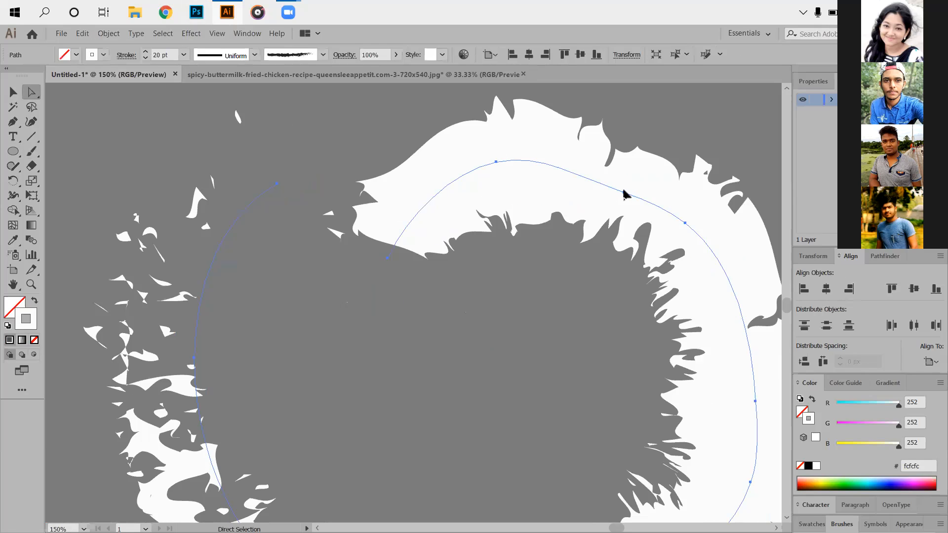
pyautogui.moveTo(624, 191); pyautogui.dragTo(624, 185)
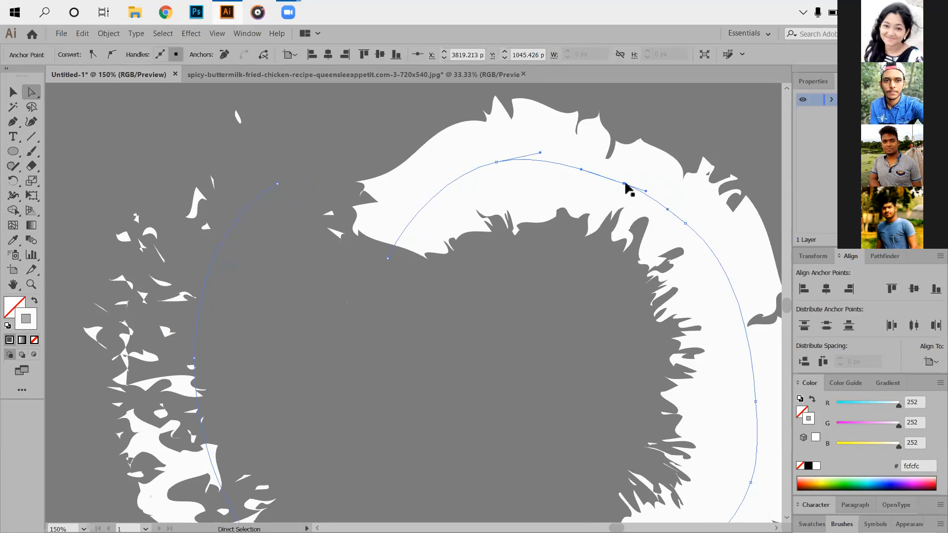
pyautogui.moveTo(647, 194); pyautogui.dragTo(645, 195)
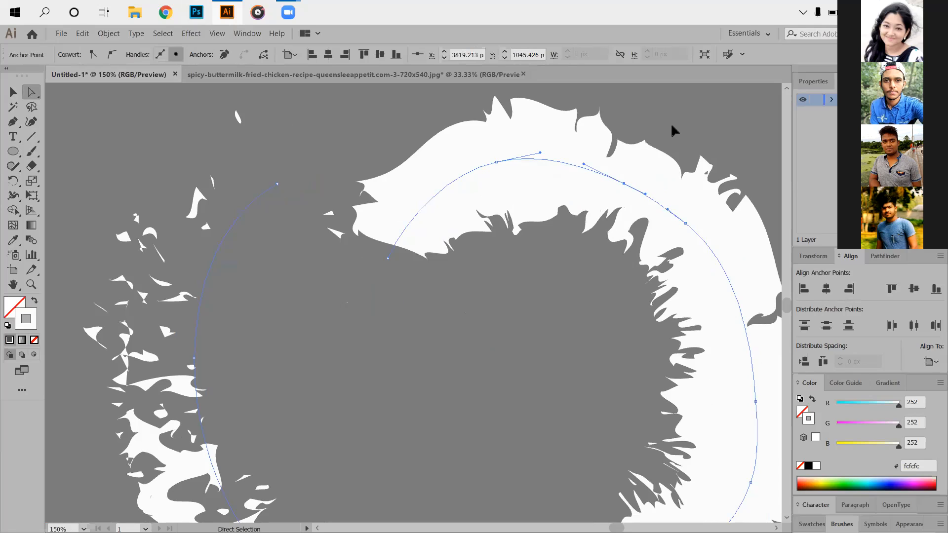
pyautogui.click(518, 258)
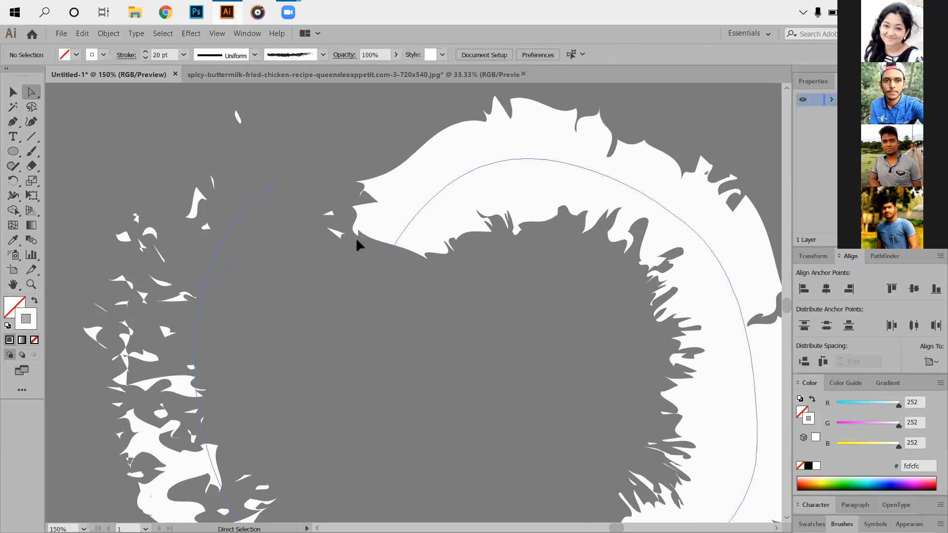
pyautogui.click(389, 260)
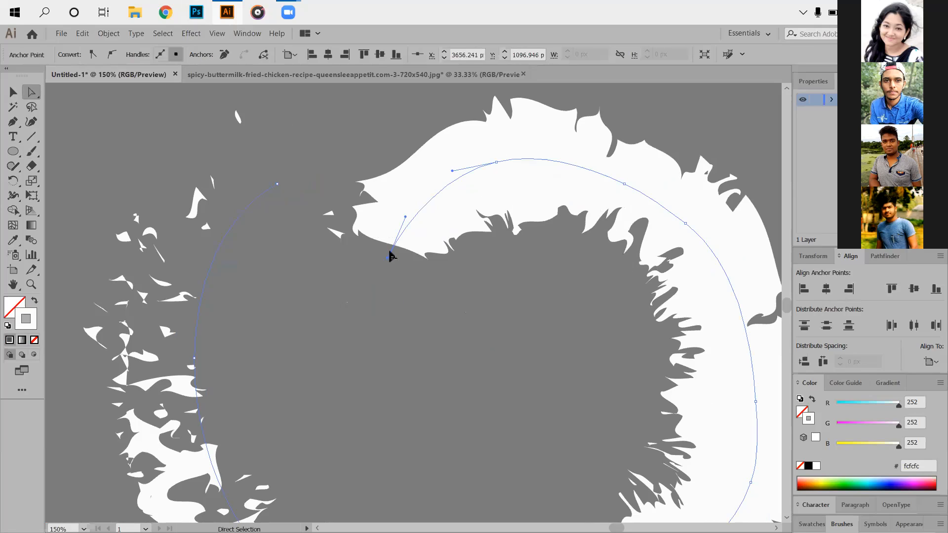
pyautogui.moveTo(406, 216); pyautogui.dragTo(397, 207)
pyautogui.click(521, 330)
# - Round out the white ring's lower-right curve by moving its two anchor points there slightly downward
pyautogui.moveTo(524, 316); pyautogui.dragTo(474, 255)
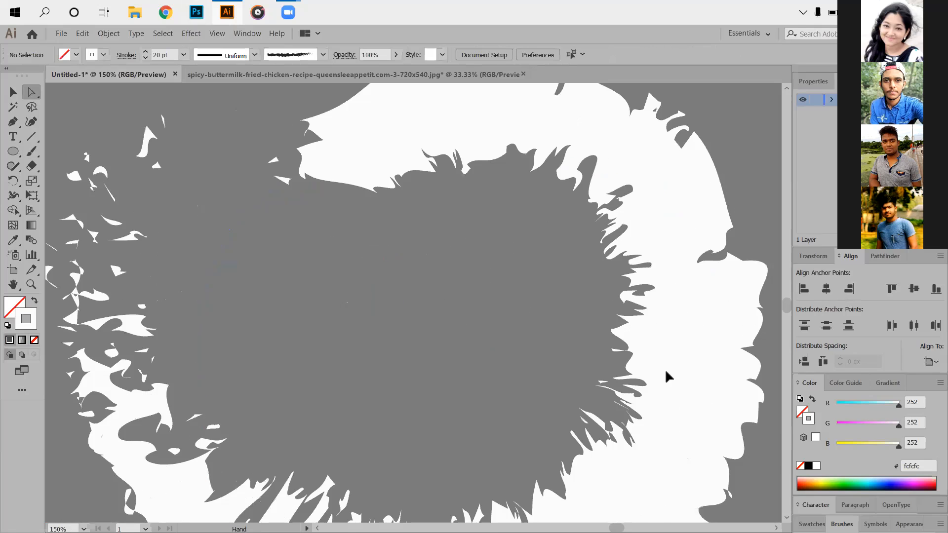
pyautogui.moveTo(667, 377); pyautogui.dragTo(672, 356)
pyautogui.scroll(-2, 571, 454)
pyautogui.click(570, 452)
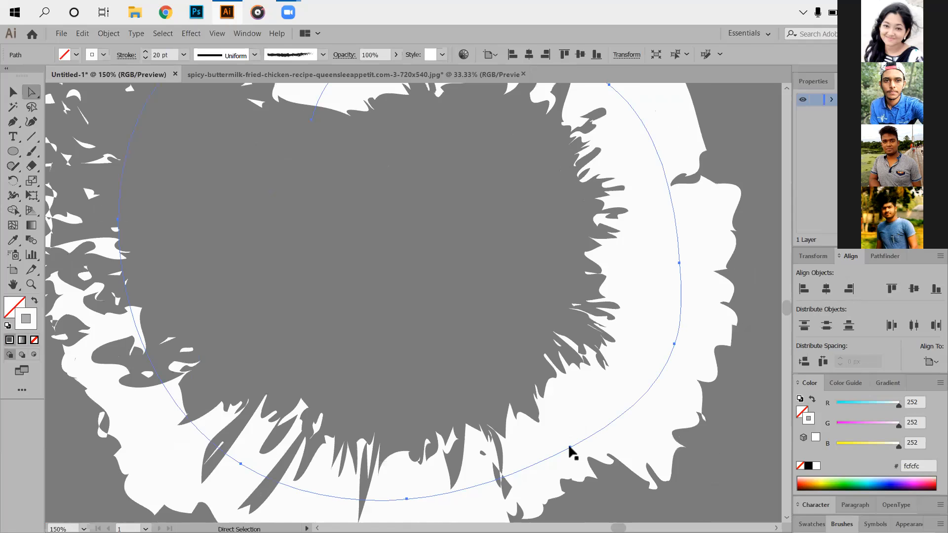
pyautogui.moveTo(570, 450); pyautogui.dragTo(620, 470)
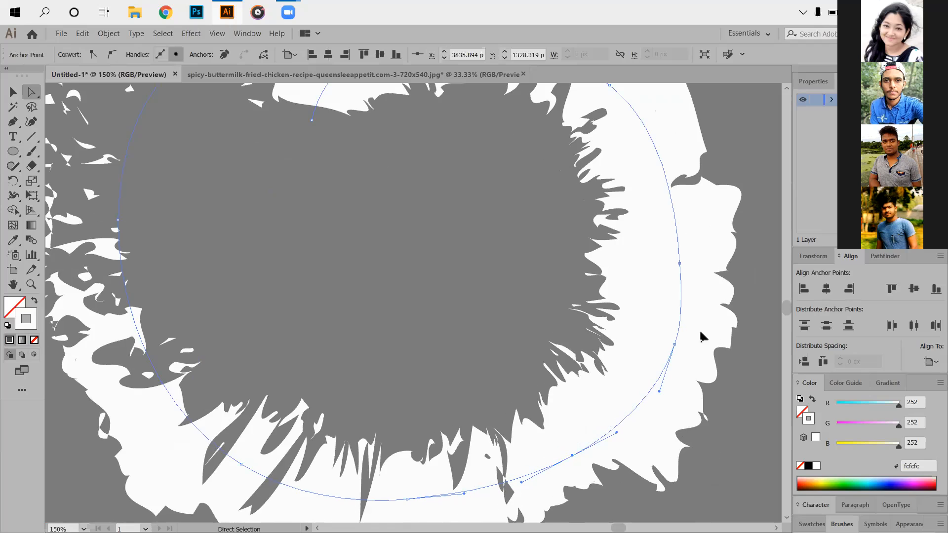
pyautogui.moveTo(675, 344); pyautogui.dragTo(711, 363)
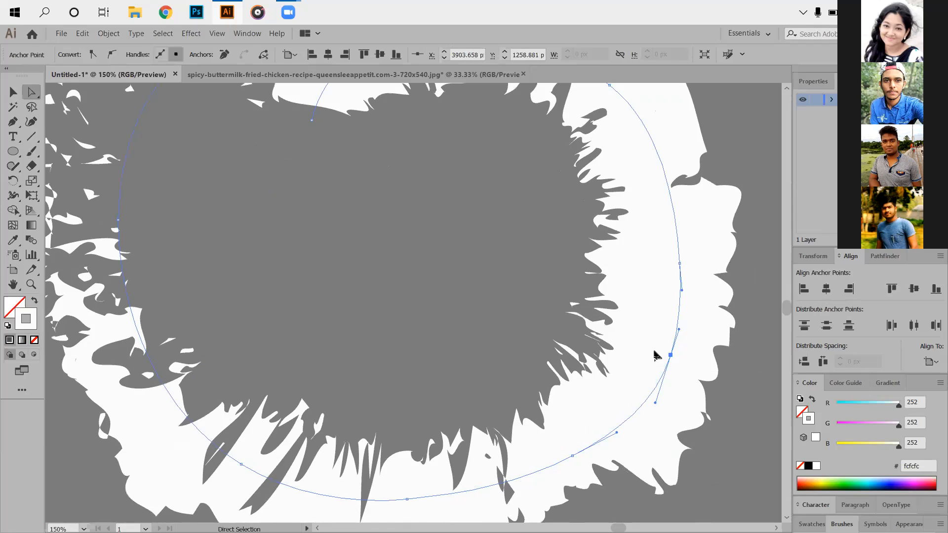
pyautogui.press('space')
pyautogui.moveTo(644, 314); pyautogui.dragTo(646, 315)
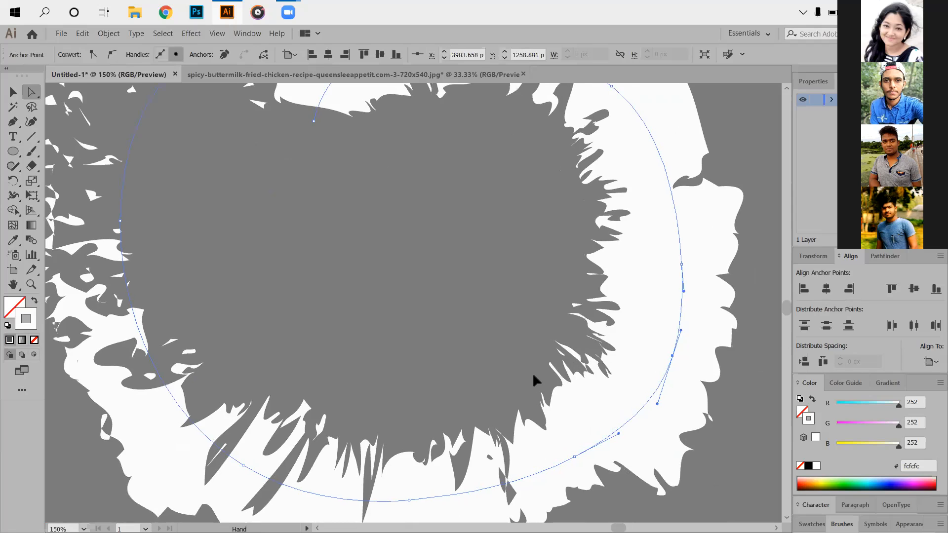
# - Move the end anchor at the white ring's open upper-left end slightly up and to the left
pyautogui.moveTo(197, 226); pyautogui.dragTo(208, 218)
pyautogui.moveTo(273, 197); pyautogui.dragTo(284, 192)
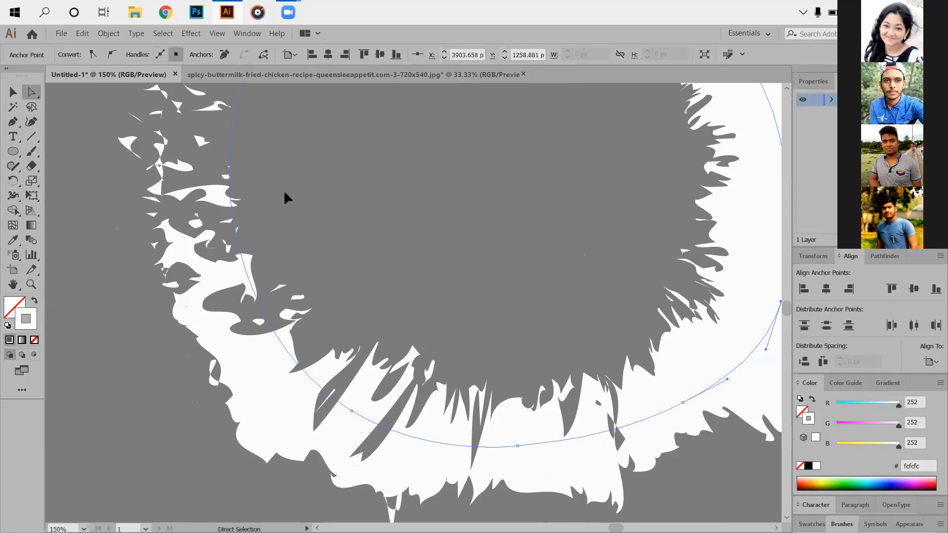
pyautogui.scroll(5, 307, 124)
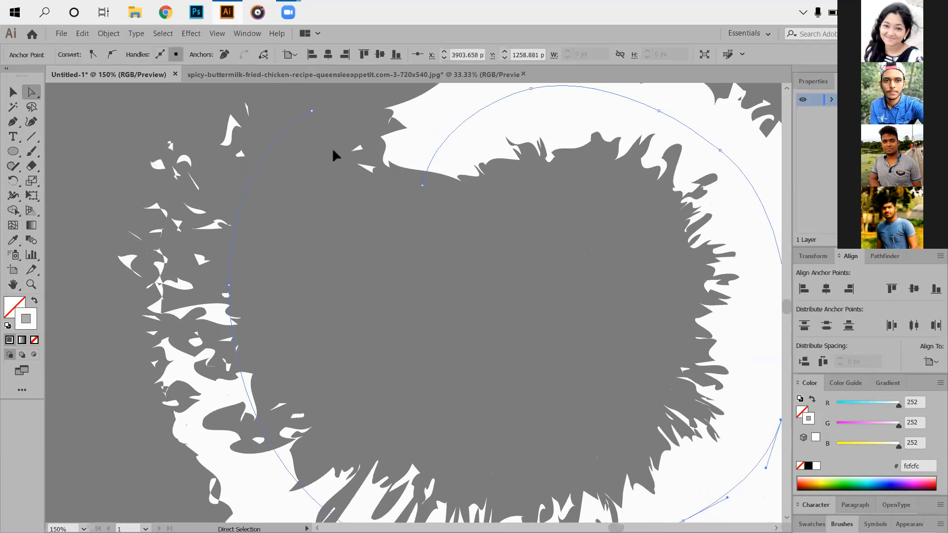
pyautogui.scroll(1, 314, 136)
pyautogui.click(312, 134)
pyautogui.moveTo(312, 134); pyautogui.dragTo(303, 113)
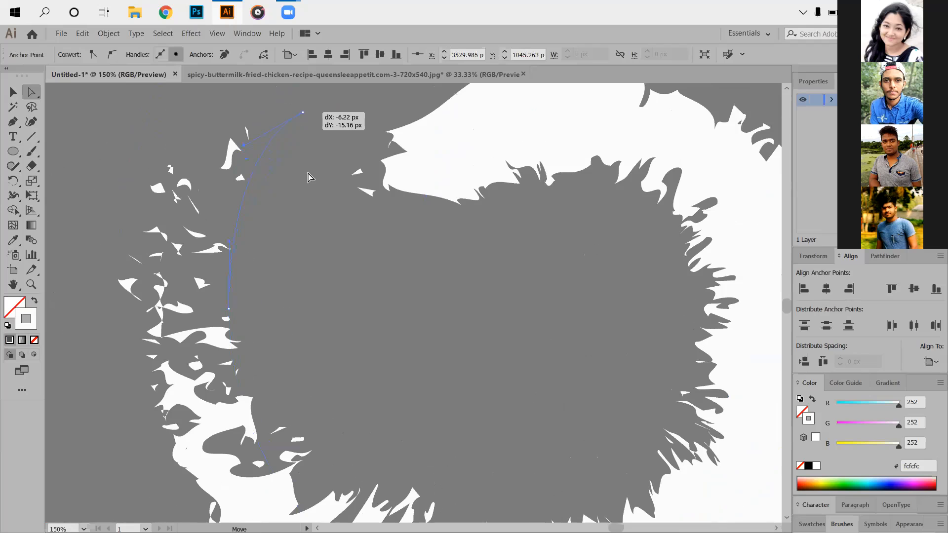
pyautogui.click(447, 321)
pyautogui.scroll(-3, 494, 398)
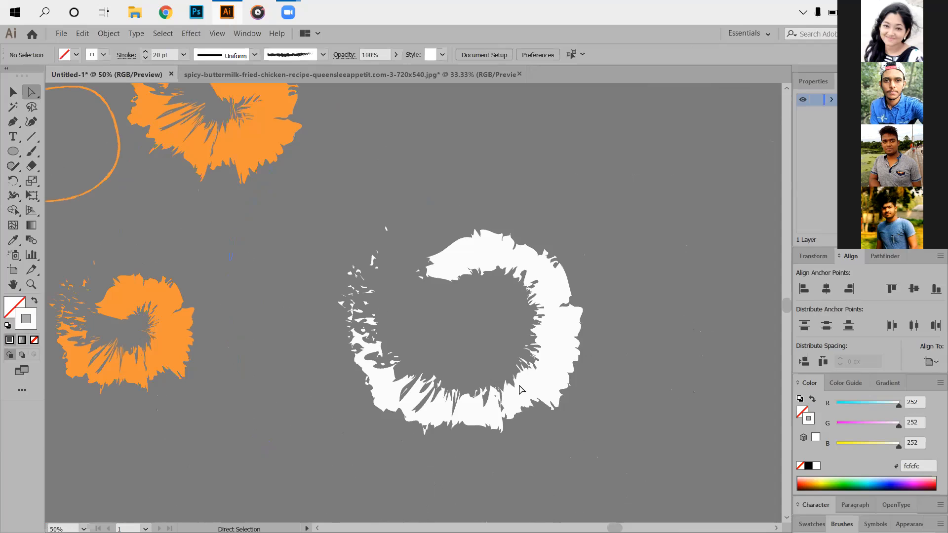
# - Select the whole white ring and move it onto the orange wavy shape near the artboard's lower-right corner
pyautogui.click(488, 397)
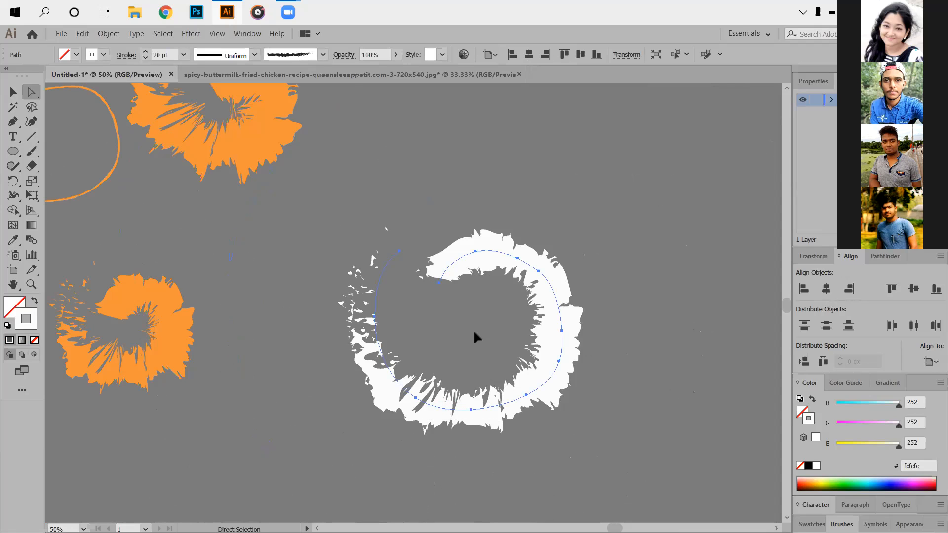
pyautogui.click(12, 94)
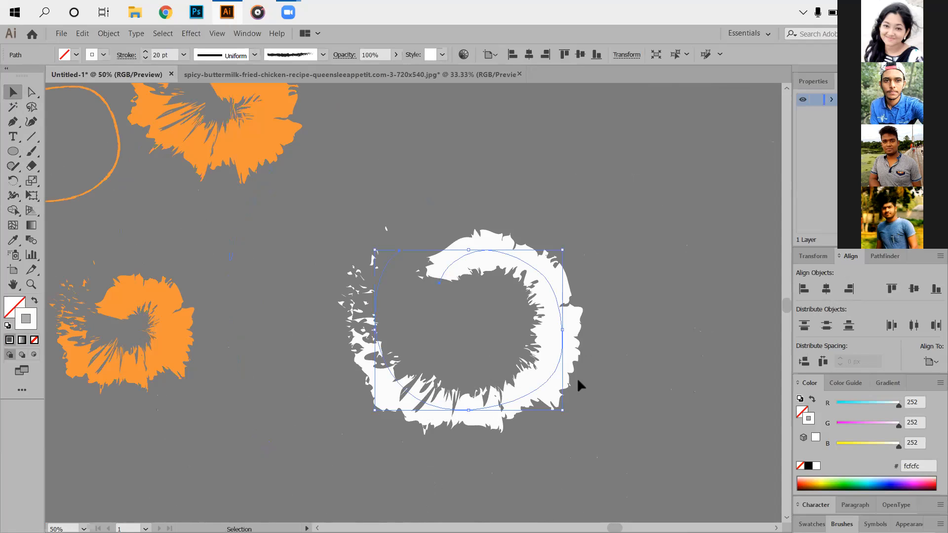
pyautogui.moveTo(552, 376); pyautogui.dragTo(157, 382)
pyautogui.scroll(-3, 177, 382)
pyautogui.moveTo(474, 410); pyautogui.dragTo(525, 402)
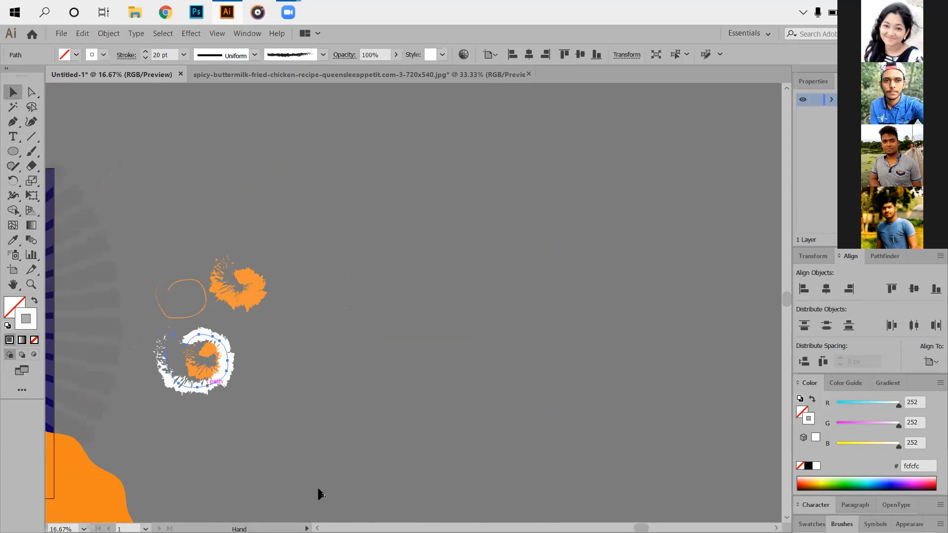
pyautogui.moveTo(335, 490); pyautogui.dragTo(593, 489)
pyautogui.moveTo(540, 358)
pyautogui.mouseDown()
pyautogui.moveTo(267, 453)
pyautogui.moveTo(335, 451)
pyautogui.mouseUp()
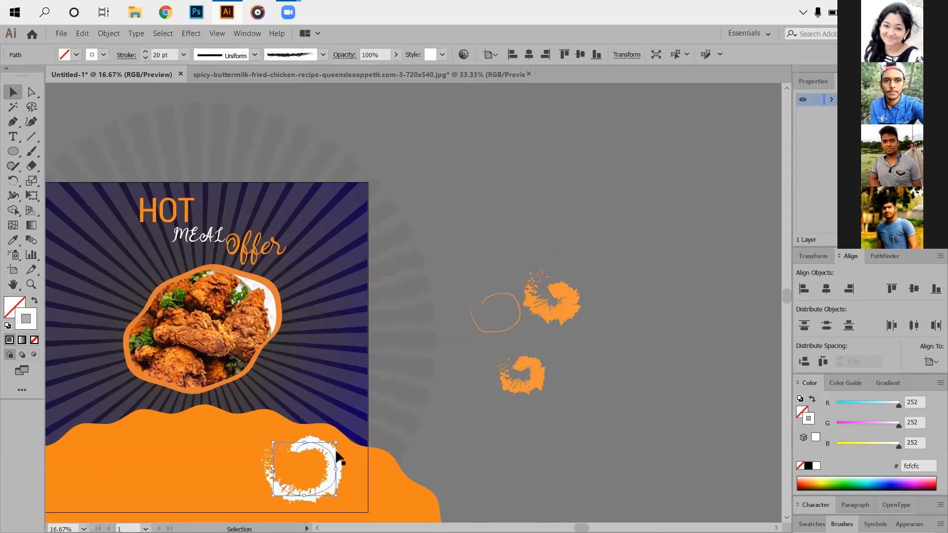
pyautogui.click(400, 351)
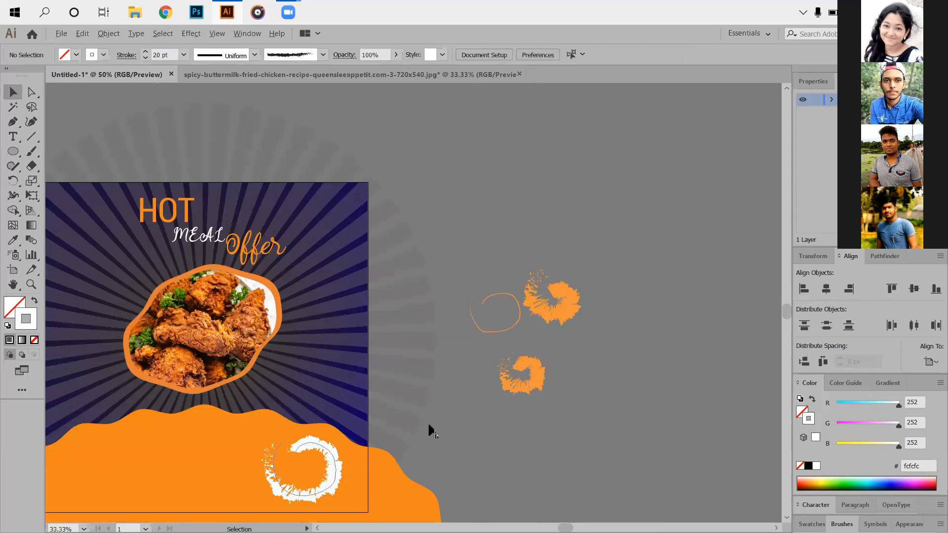
# - Nudge the white ring slightly up and right, and pull its upper-left end anchor further up and right
pyautogui.scroll(3, 416, 419)
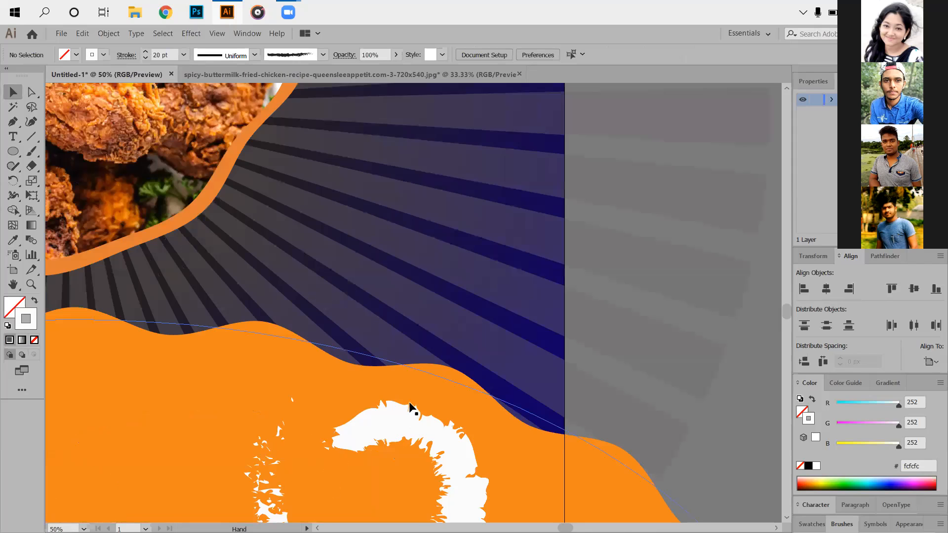
pyautogui.moveTo(316, 474); pyautogui.dragTo(400, 314)
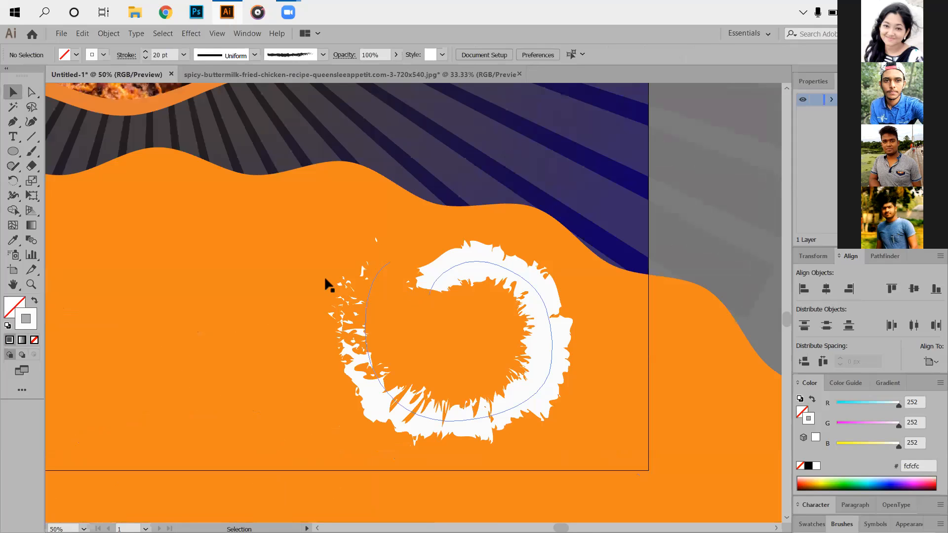
pyautogui.click(336, 311)
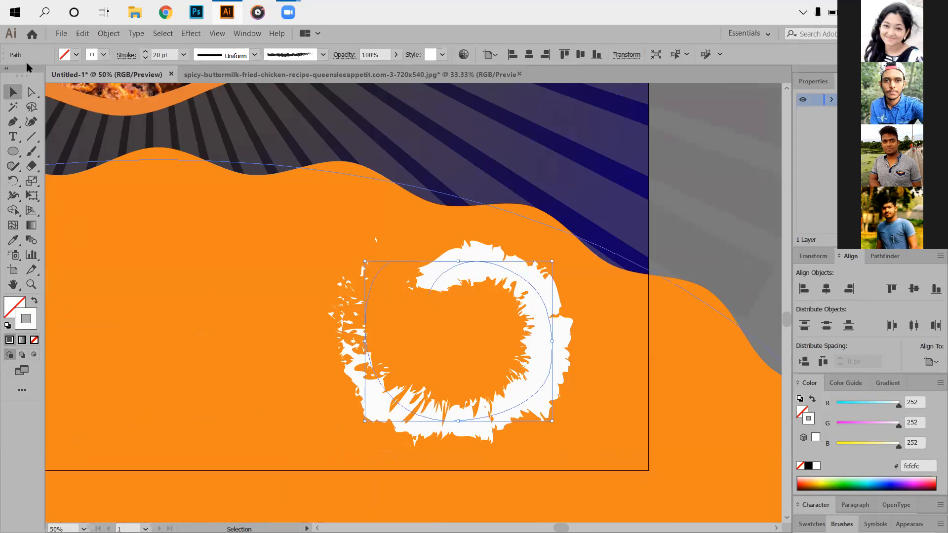
pyautogui.press('a')
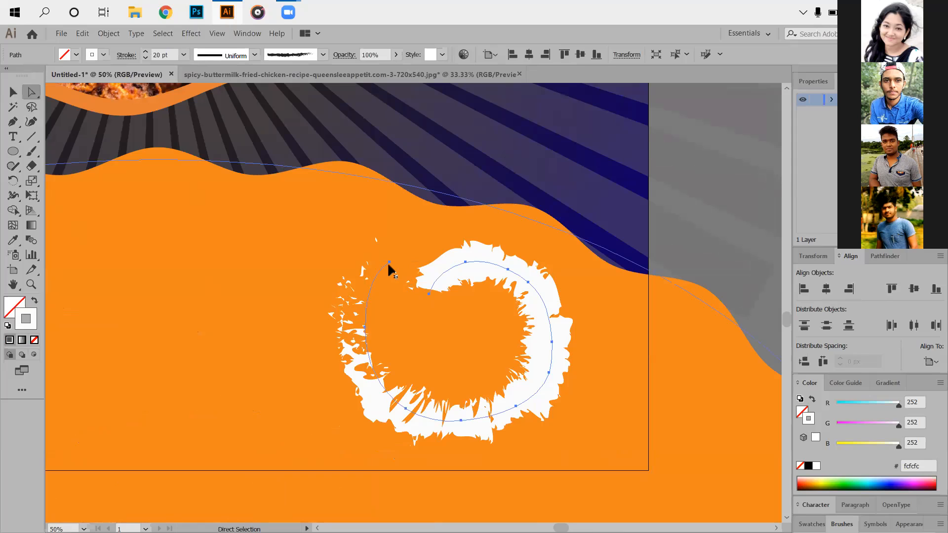
pyautogui.moveTo(394, 260); pyautogui.dragTo(396, 251)
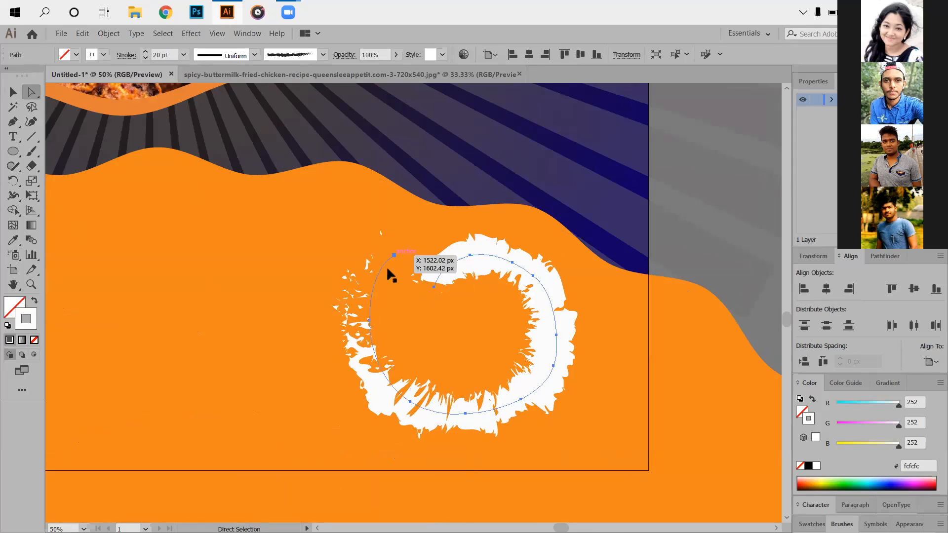
pyautogui.click(393, 254)
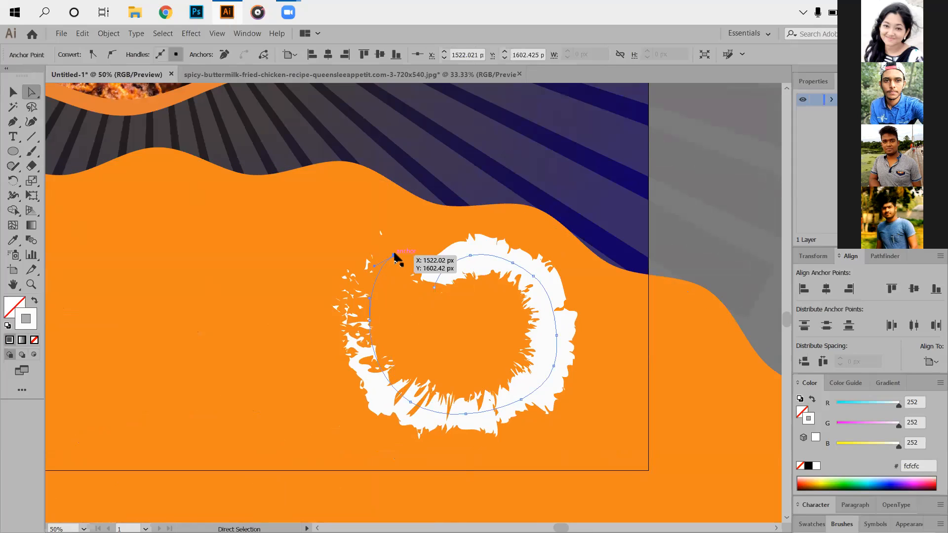
pyautogui.moveTo(400, 249); pyautogui.dragTo(404, 247)
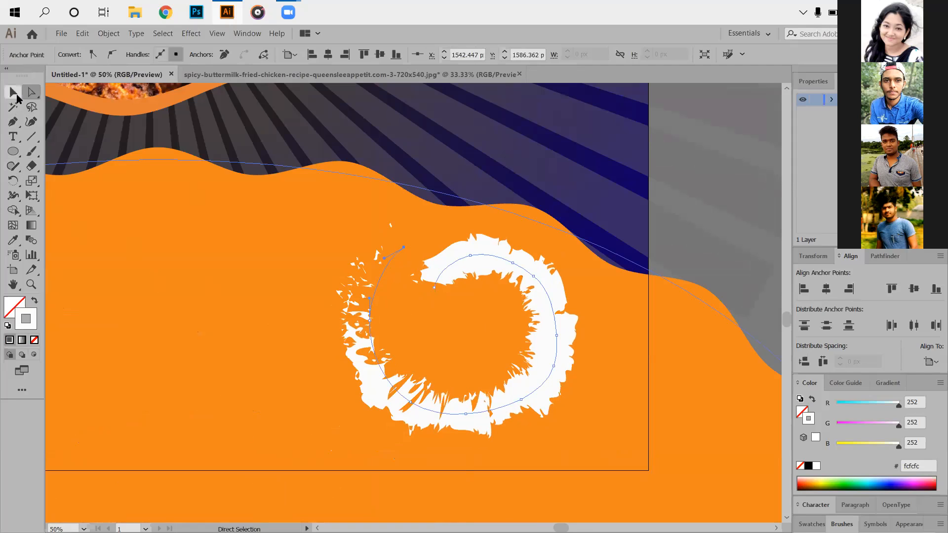
pyautogui.click(16, 97)
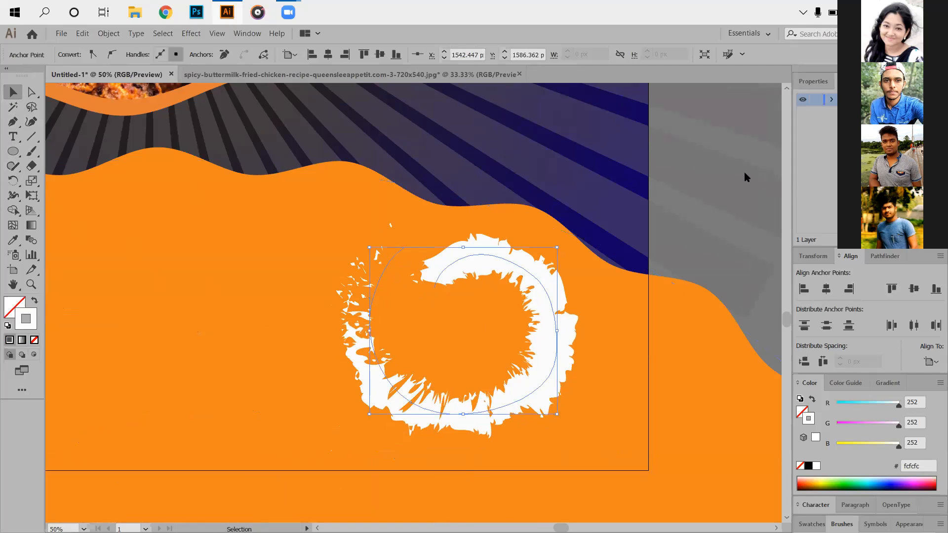
pyautogui.click(606, 350)
# - Delete the white brush-stroke ring from the orange wavy area of the artboard
pyautogui.scroll(-3, 736, 333)
pyautogui.scroll(-2, 395, 361)
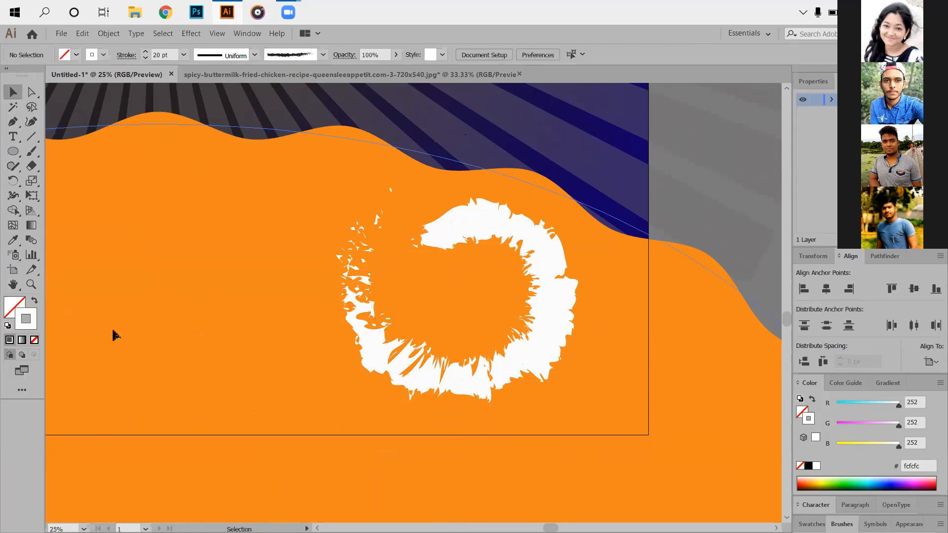
pyautogui.scroll(-2, 523, 372)
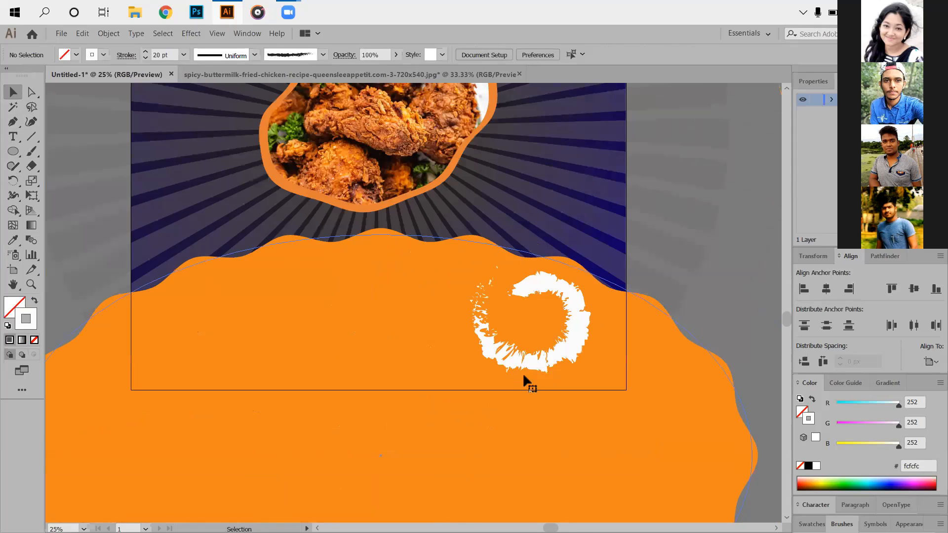
pyautogui.scroll(1, 523, 373)
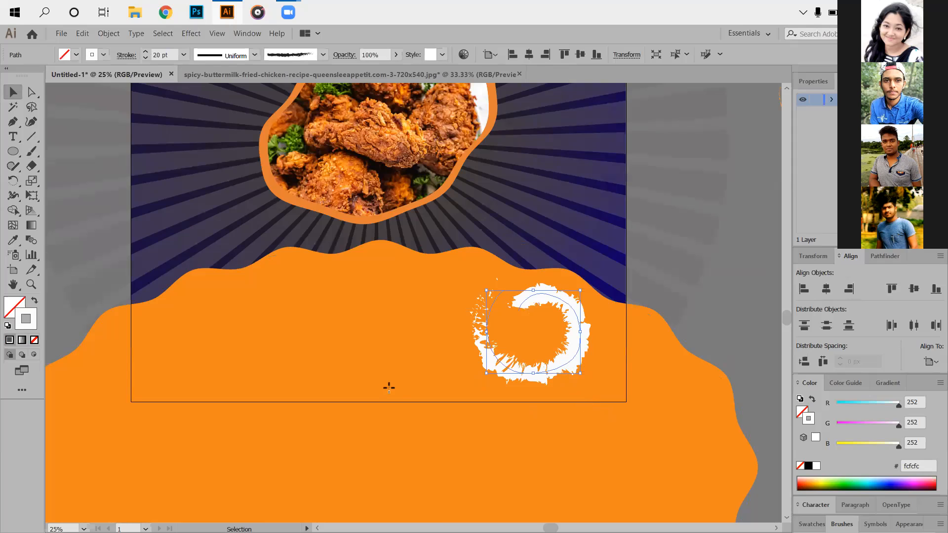
pyautogui.press('Delete')
# - Draw an unfilled circle with a near-white 20 pt stroke on the orange area near the artboard's lower-right corner
pyautogui.press('l')
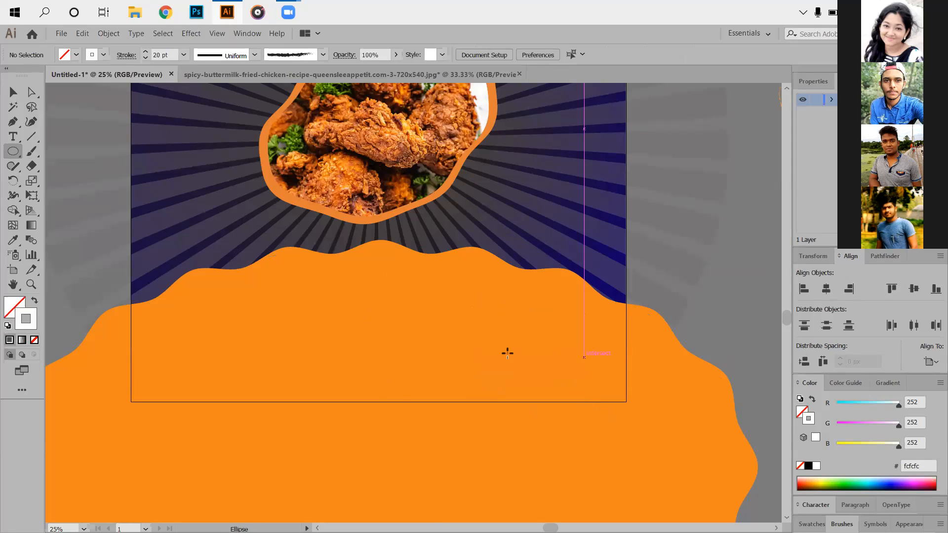
pyautogui.hotkey('ctrl', '-')
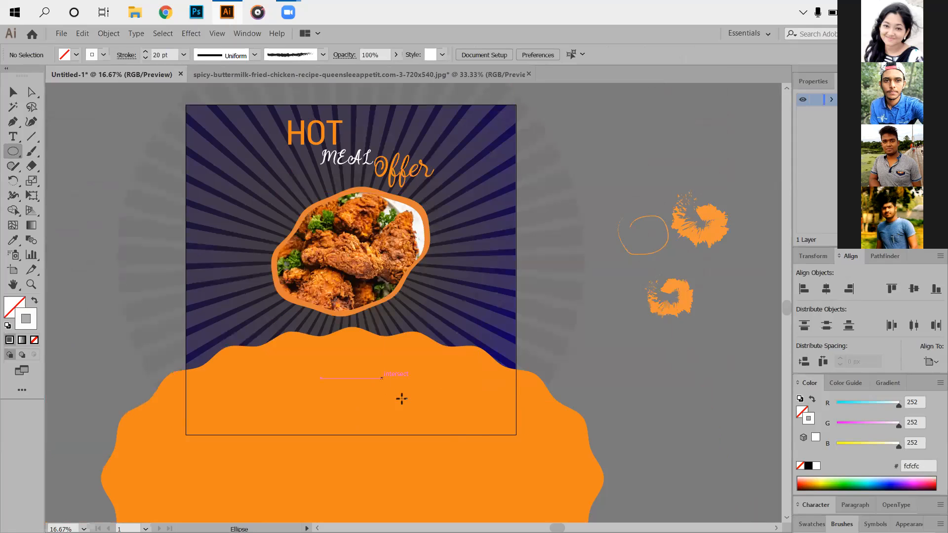
pyautogui.scroll(2, 417, 409)
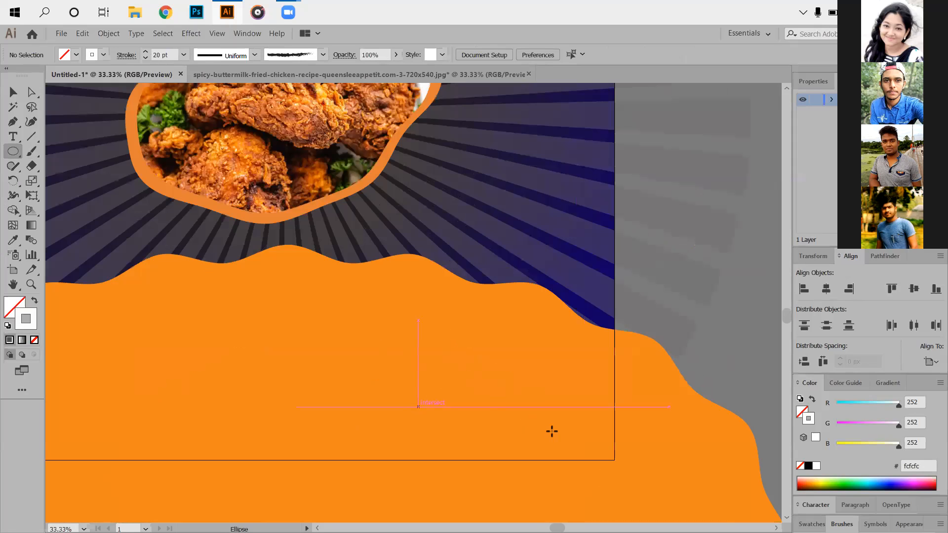
pyautogui.moveTo(550, 440); pyautogui.dragTo(554, 438)
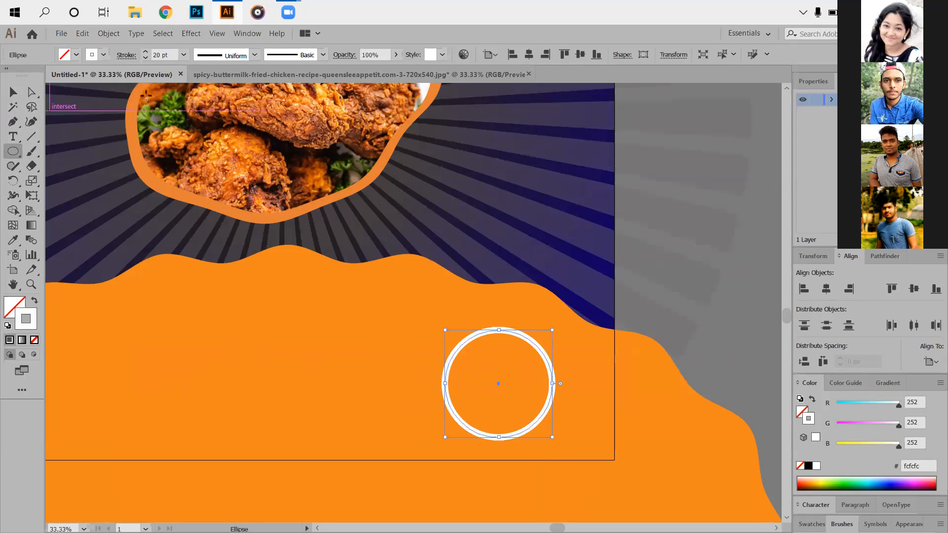
# - Try the first tapered width profile on the circle's stroke and replace it with the rough charcoal-style brush
pyautogui.click(229, 60)
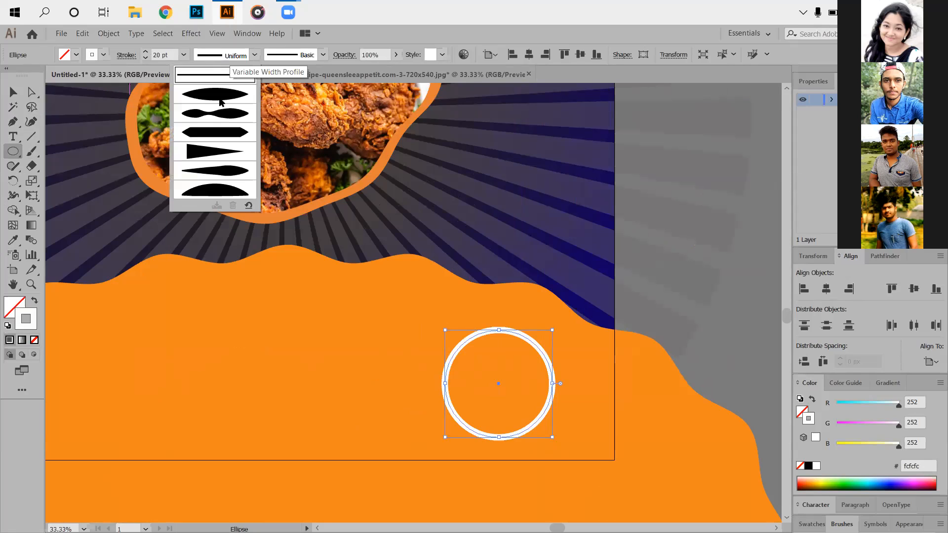
pyautogui.click(221, 102)
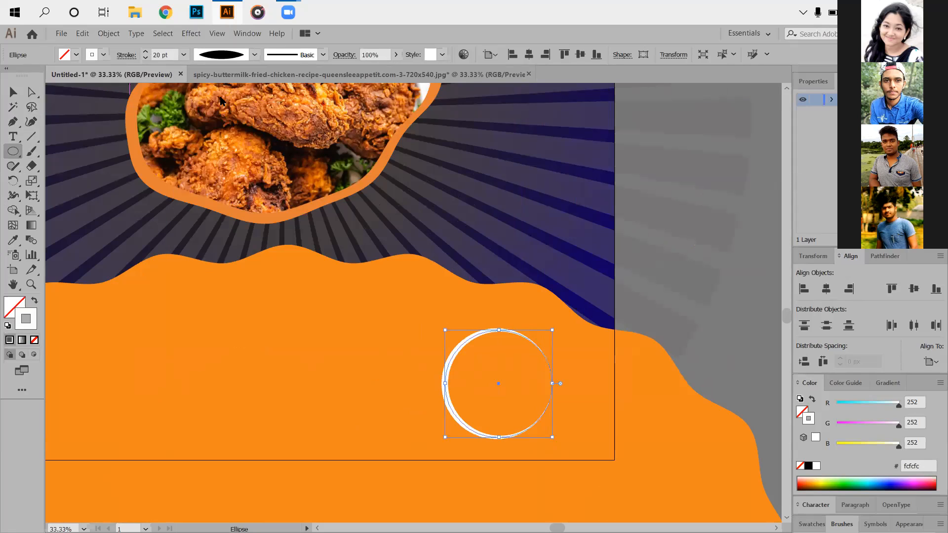
pyautogui.click(313, 59)
pyautogui.click(271, 141)
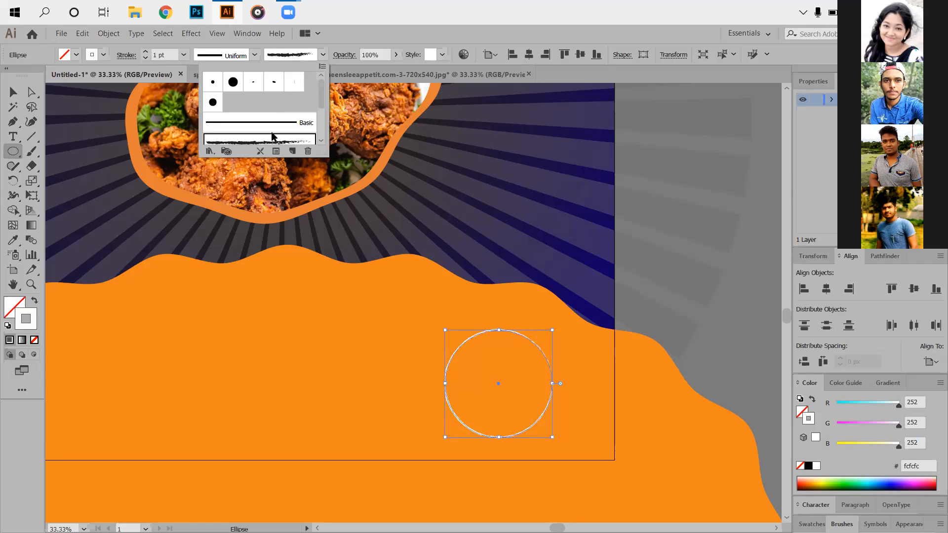
# - Set the brushed circle's stroke weight to 12 pt
pyautogui.click(145, 53)
pyautogui.click(144, 53)
pyautogui.click(144, 53)
pyautogui.click(145, 53)
pyautogui.click(145, 53)
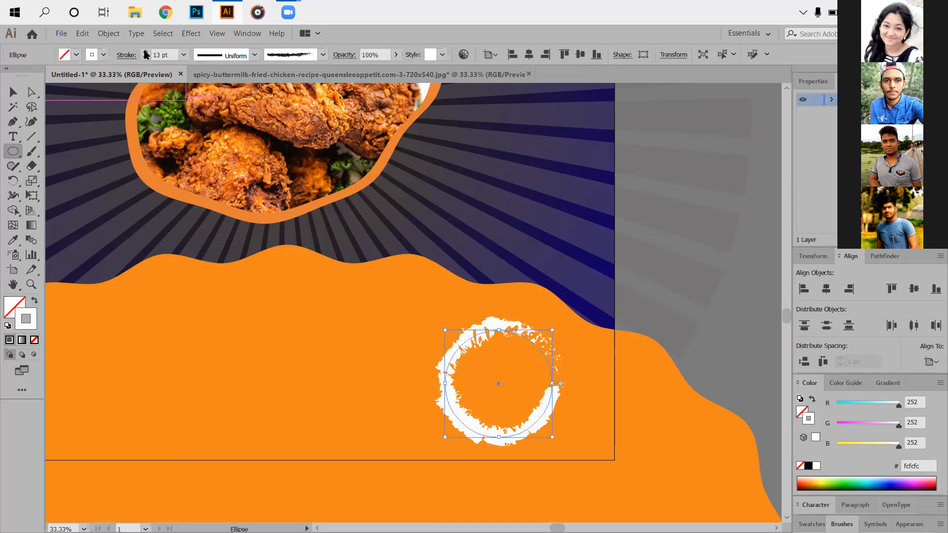
pyautogui.click(145, 52)
pyautogui.click(145, 58)
pyautogui.click(145, 57)
pyautogui.click(145, 58)
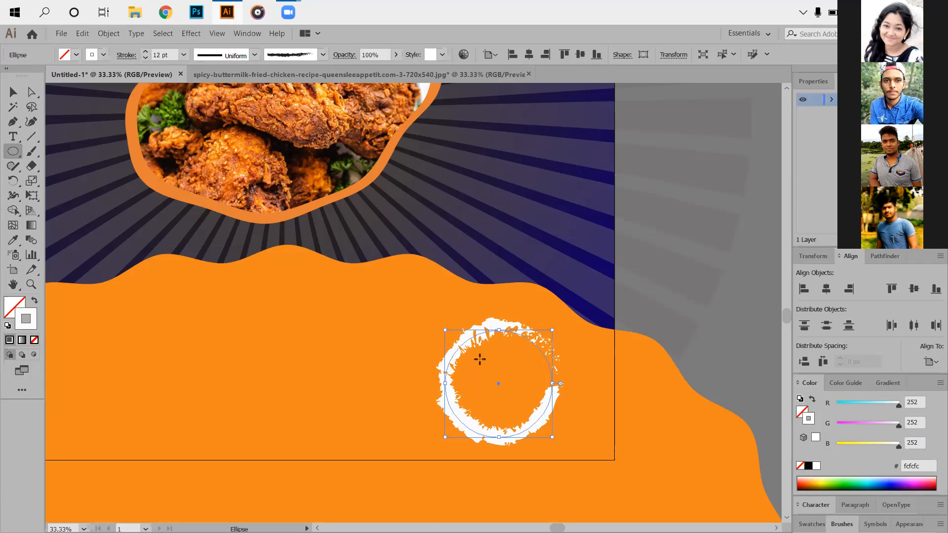
# - Reflect the brushed white circle across the vertical axis and keep it selected
pyautogui.click(13, 90)
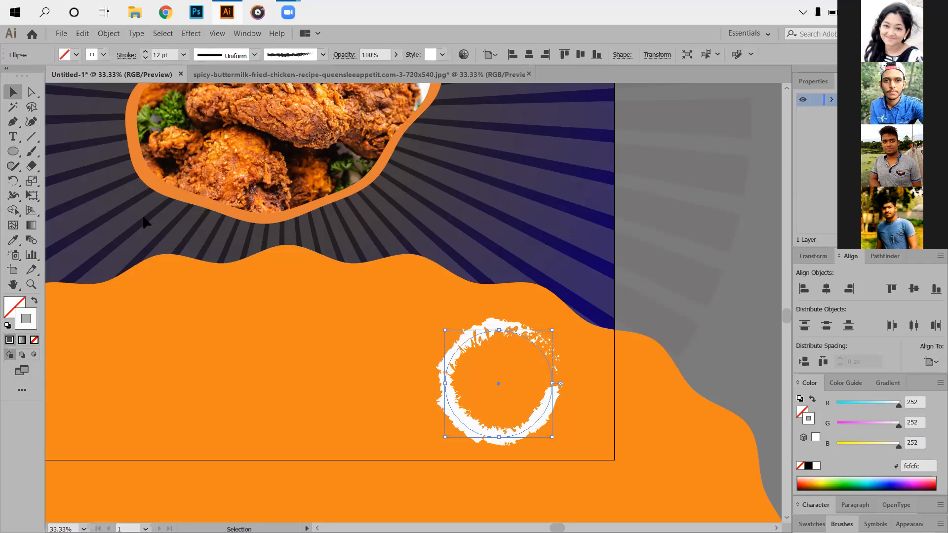
pyautogui.rightClick(481, 353)
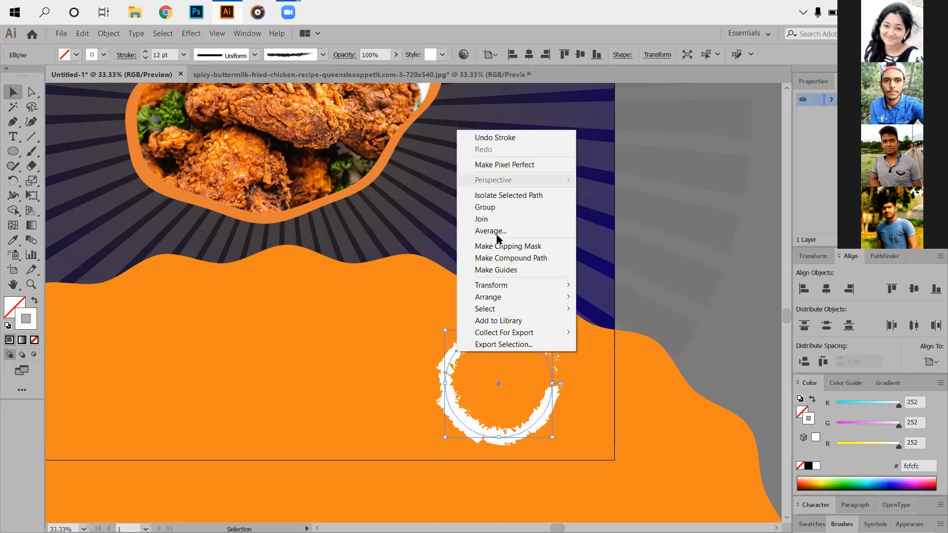
pyautogui.moveTo(563, 285)
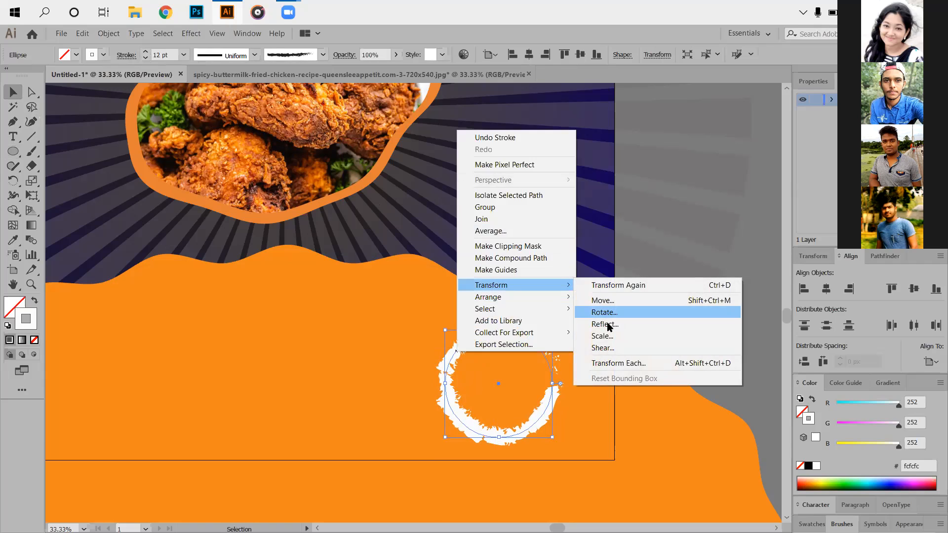
pyautogui.click(605, 324)
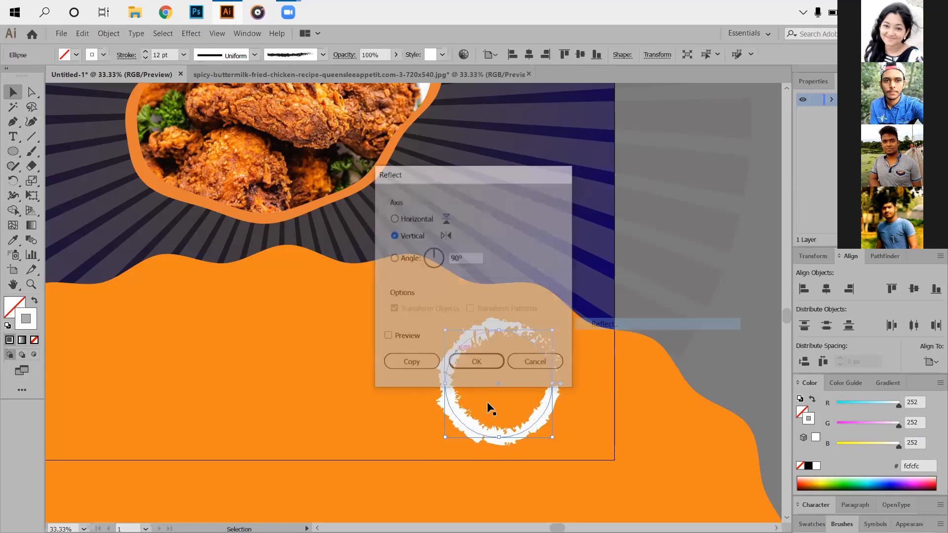
pyautogui.press('Return')
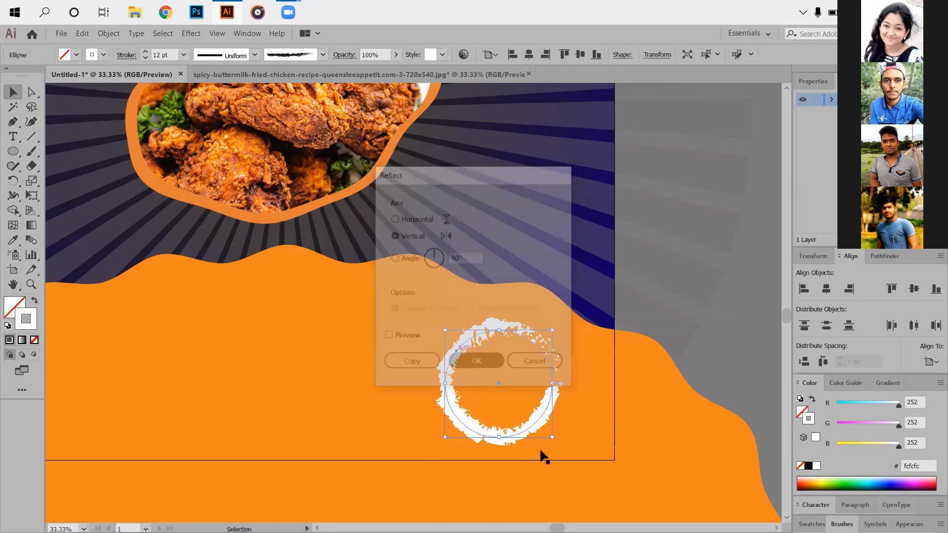
pyautogui.click(539, 447)
pyautogui.click(546, 353)
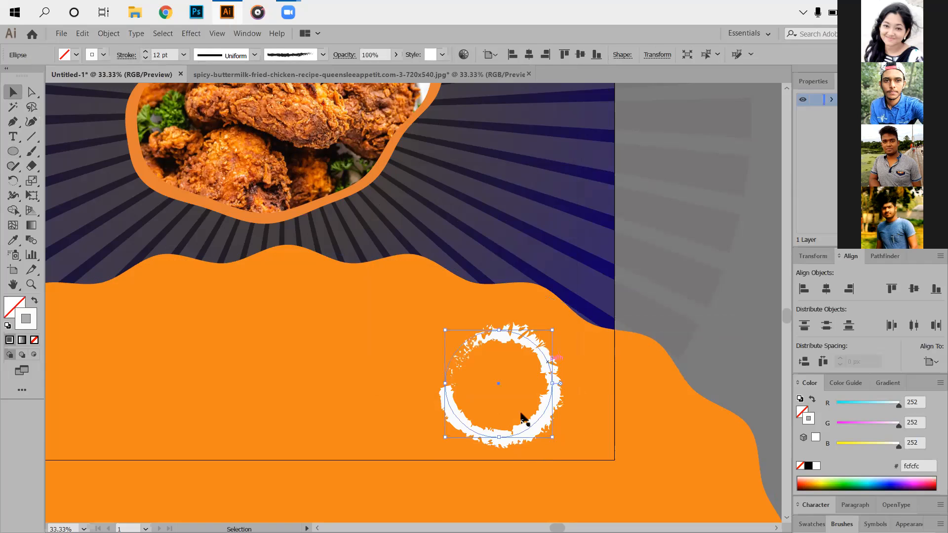
# - Reflect the brushed white circle across the vertical axis and rotate it so its sparse, broken edge faces the upper left
pyautogui.moveTo(556, 436); pyautogui.dragTo(525, 424)
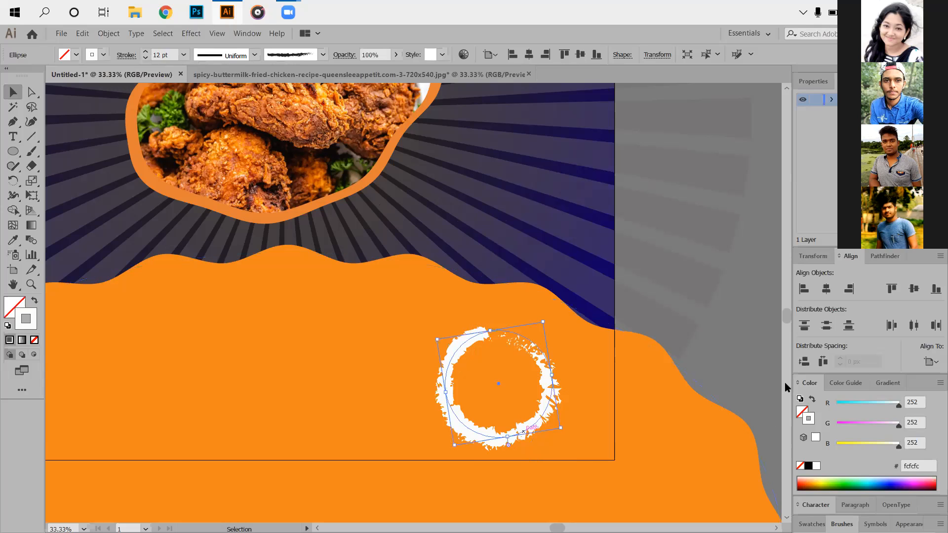
pyautogui.moveTo(523, 302)
pyautogui.mouseDown()
pyautogui.moveTo(499, 292)
pyautogui.moveTo(511, 310)
pyautogui.mouseUp()
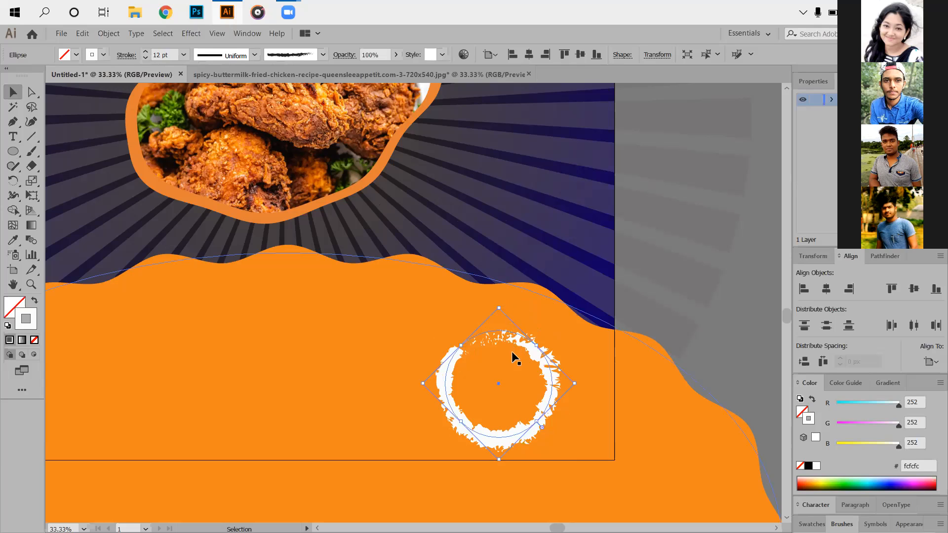
pyautogui.rightClick(543, 363)
pyautogui.moveTo(617, 309)
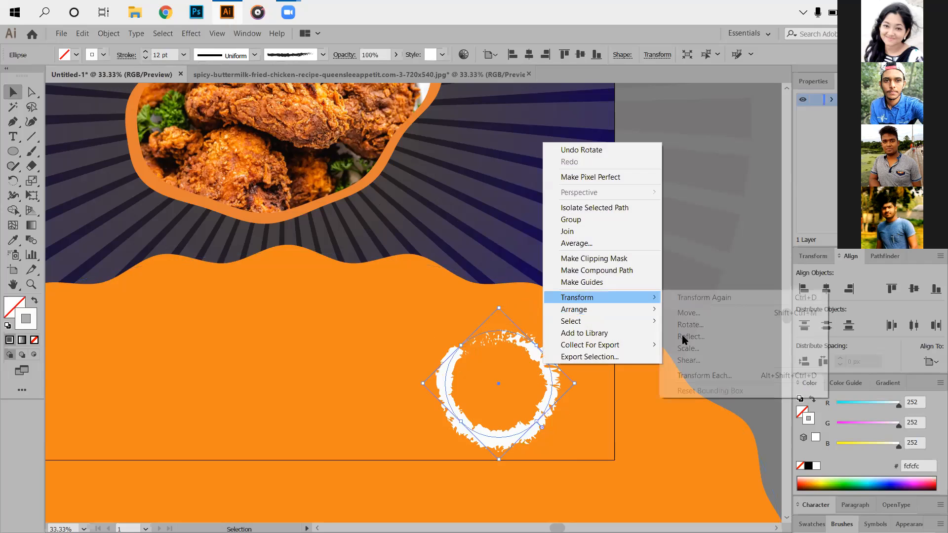
pyautogui.click(689, 336)
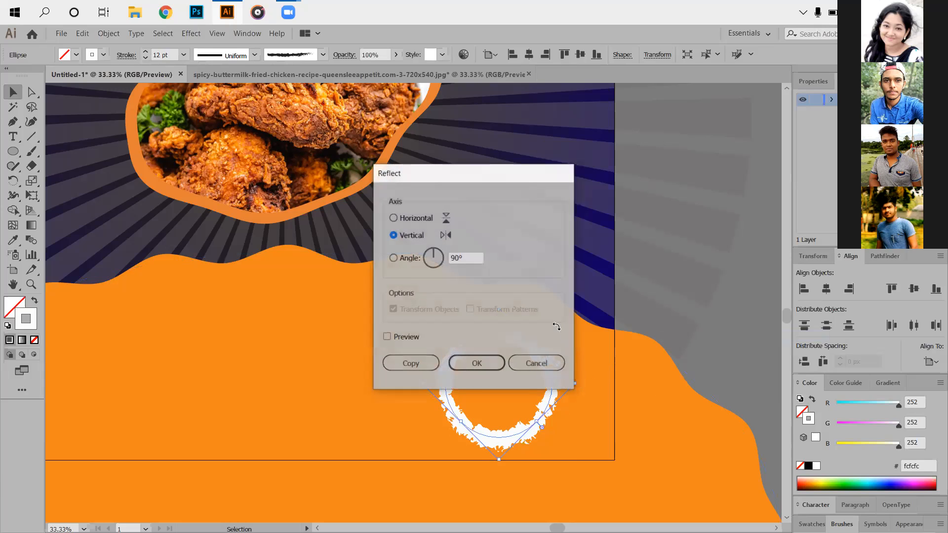
pyautogui.press('Escape')
pyautogui.moveTo(568, 345); pyautogui.dragTo(742, 339)
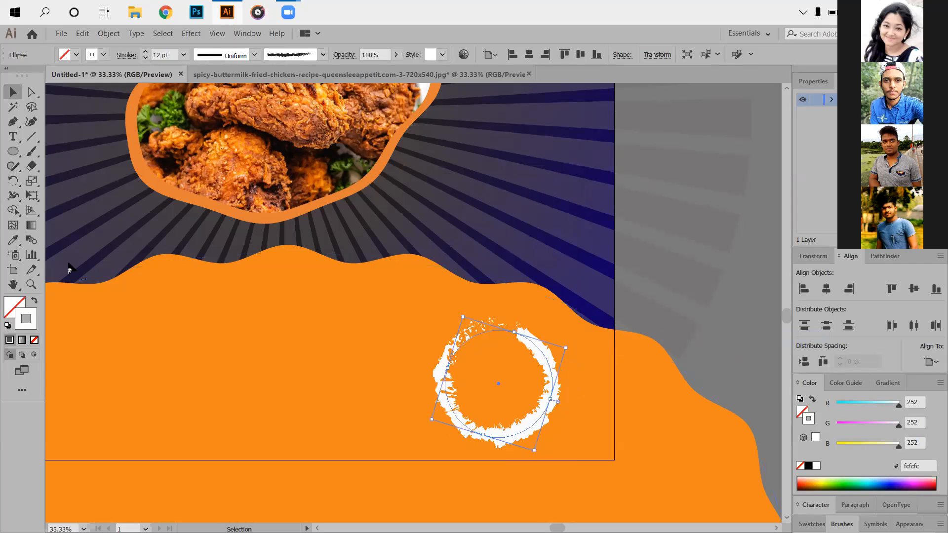
pyautogui.hotkey('ctrl', 'shift', 'a')
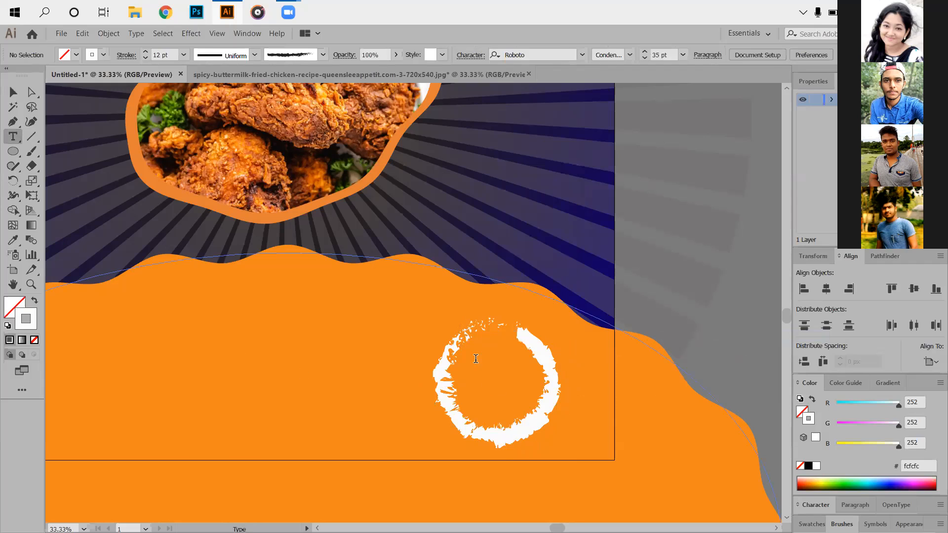
# - Add the text "50%" inside the white circle and set its Roboto style to Bold Condensed
pyautogui.click(476, 357)
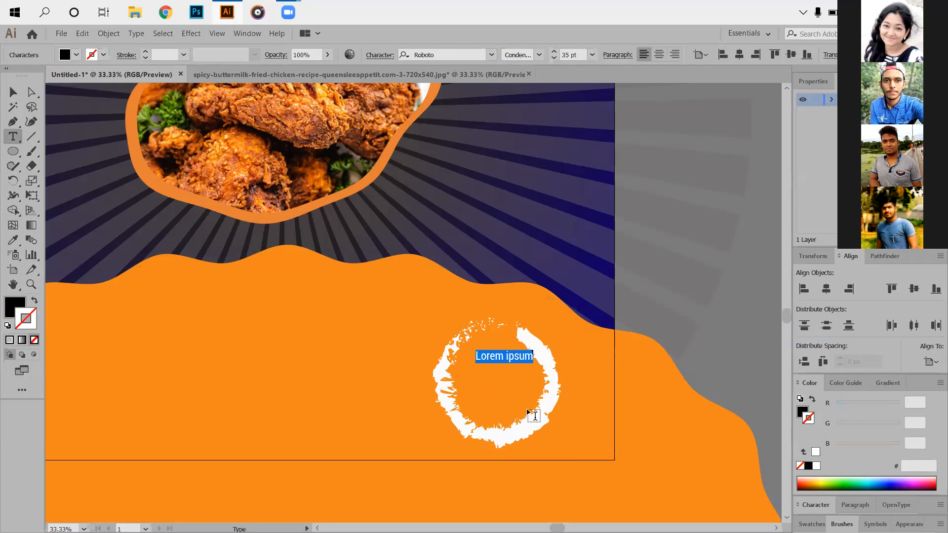
pyautogui.write('4')
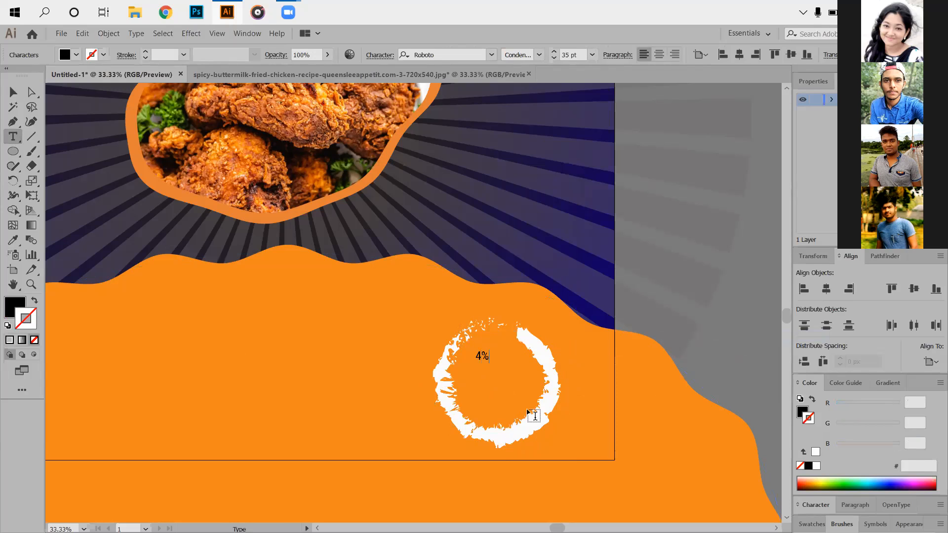
pyautogui.press('BackSpace')
pyautogui.write('50%')
pyautogui.click(11, 93)
pyautogui.click(540, 55)
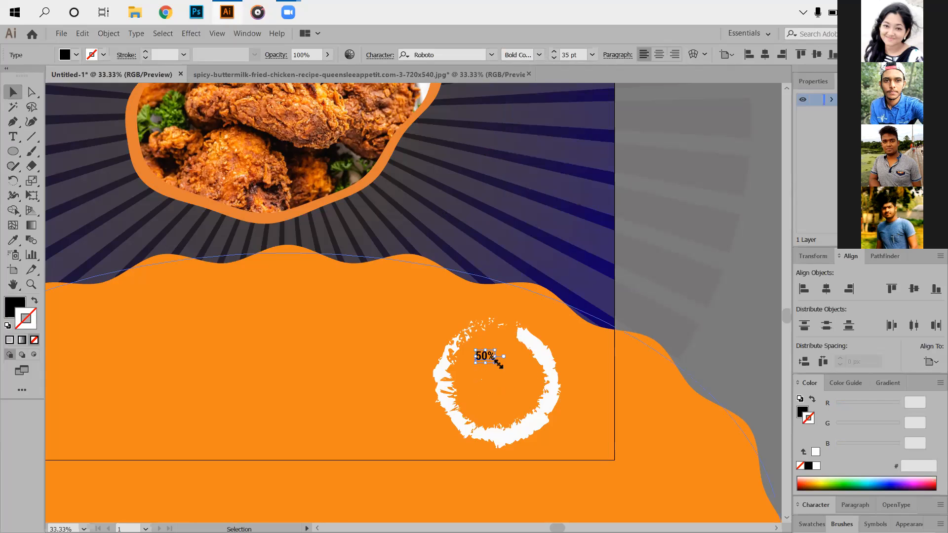
# - Enlarge the 50% text to about 103 pt and position it in the upper middle of the circle
pyautogui.moveTo(494, 362); pyautogui.dragTo(514, 375)
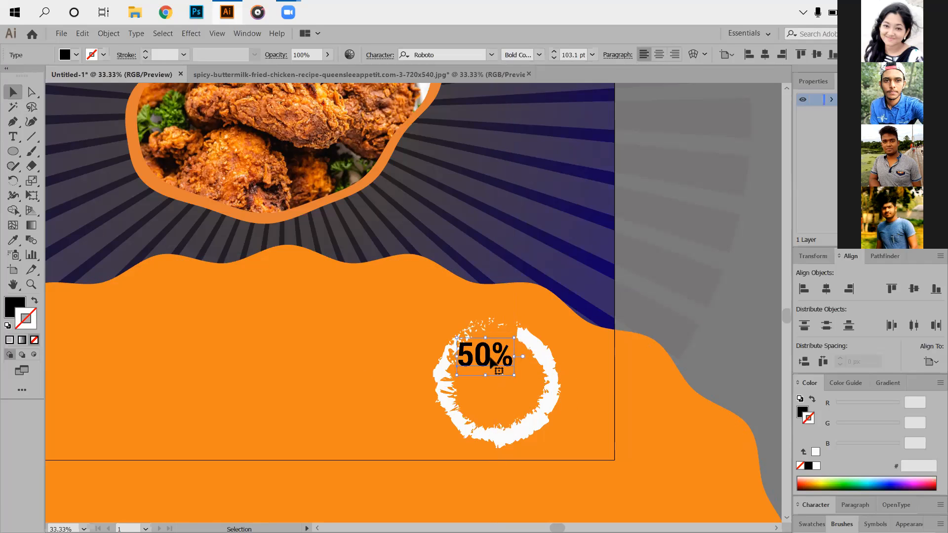
pyautogui.moveTo(496, 369); pyautogui.dragTo(505, 374)
pyautogui.click(738, 369)
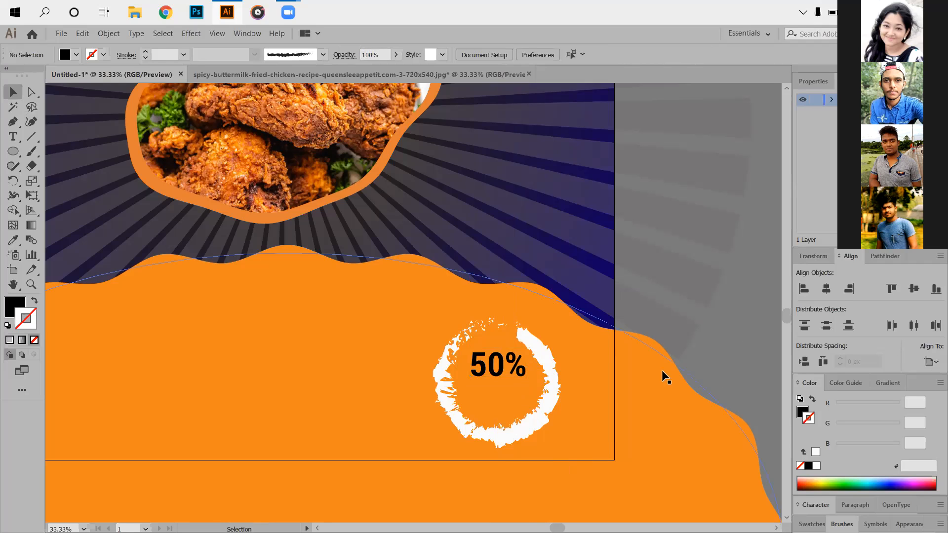
# - Add the text "Off" inside the circle, enlarge it to about 121 pt and place it directly below the 50% text
pyautogui.press('t')
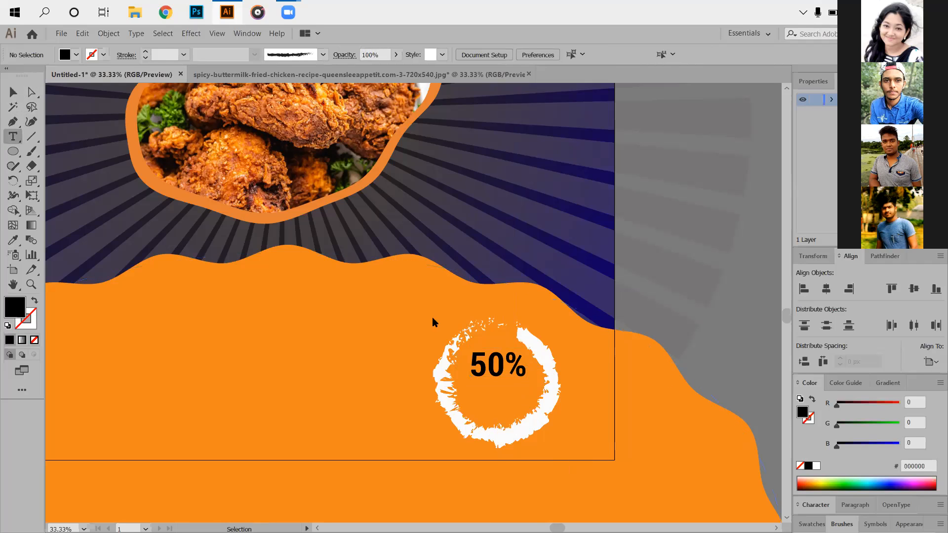
pyautogui.click(485, 400)
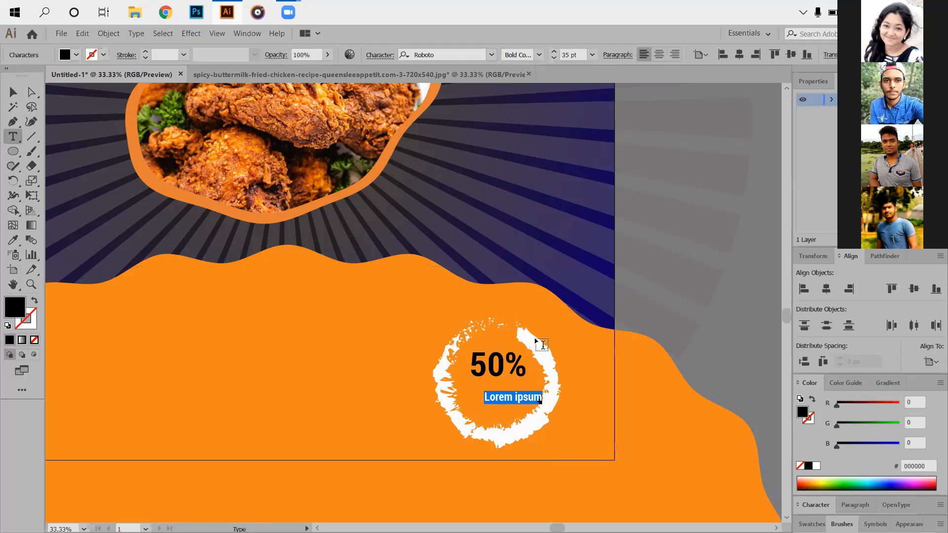
pyautogui.press('BackSpace')
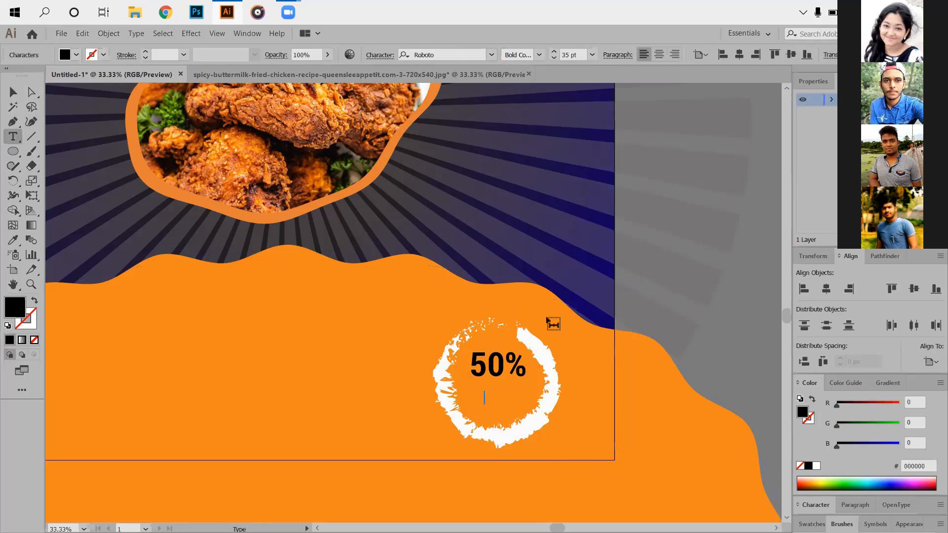
pyautogui.write('0')
pyautogui.click(12, 92)
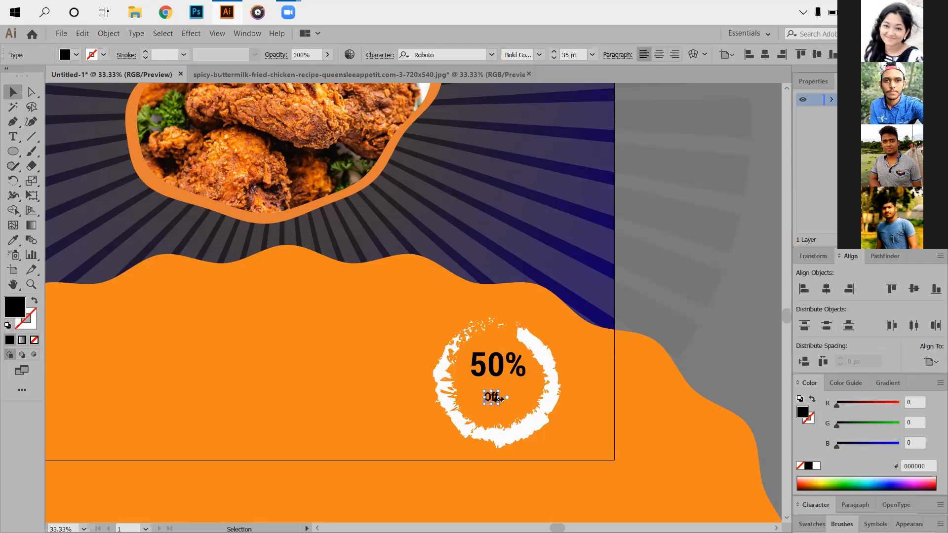
pyautogui.moveTo(499, 404); pyautogui.dragTo(533, 435)
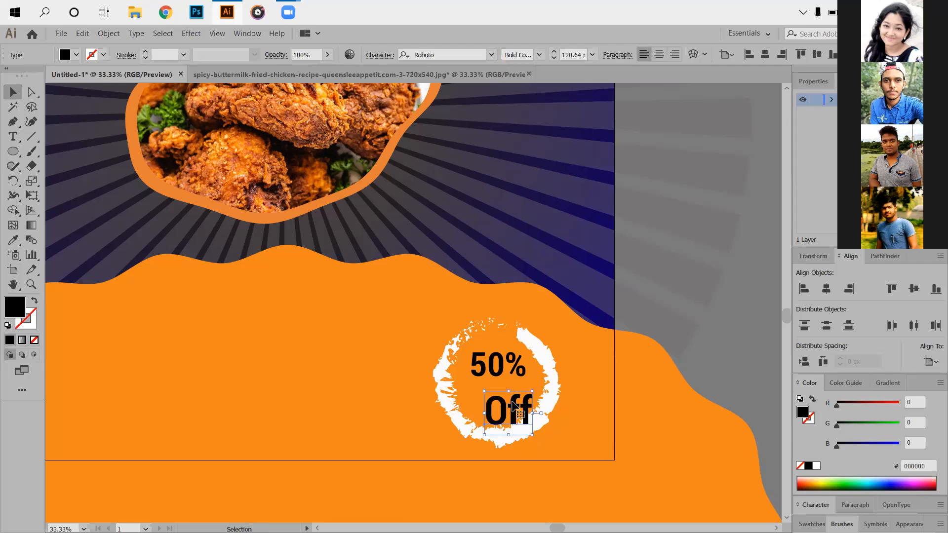
pyautogui.moveTo(496, 399); pyautogui.dragTo(479, 388)
# - Change the case of the Off text to uppercase
pyautogui.click(13, 136)
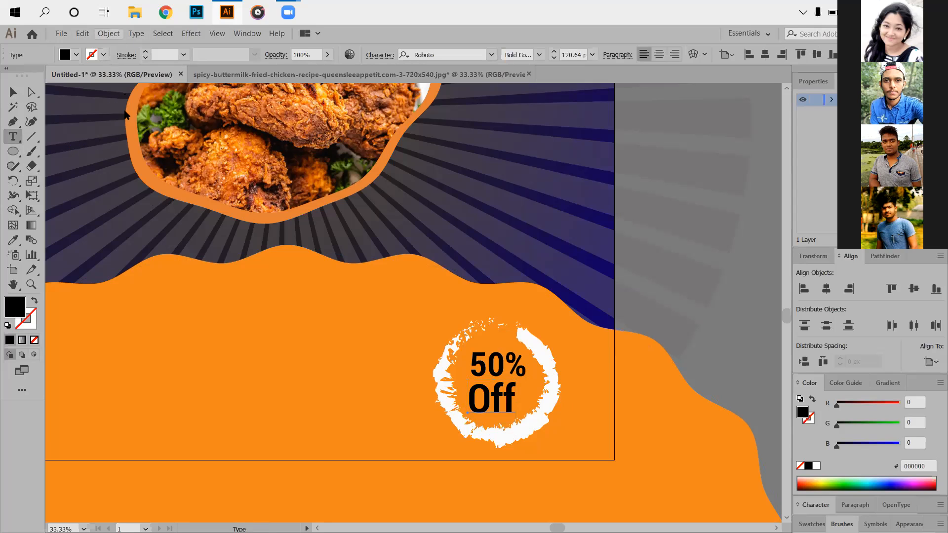
pyautogui.click(108, 33)
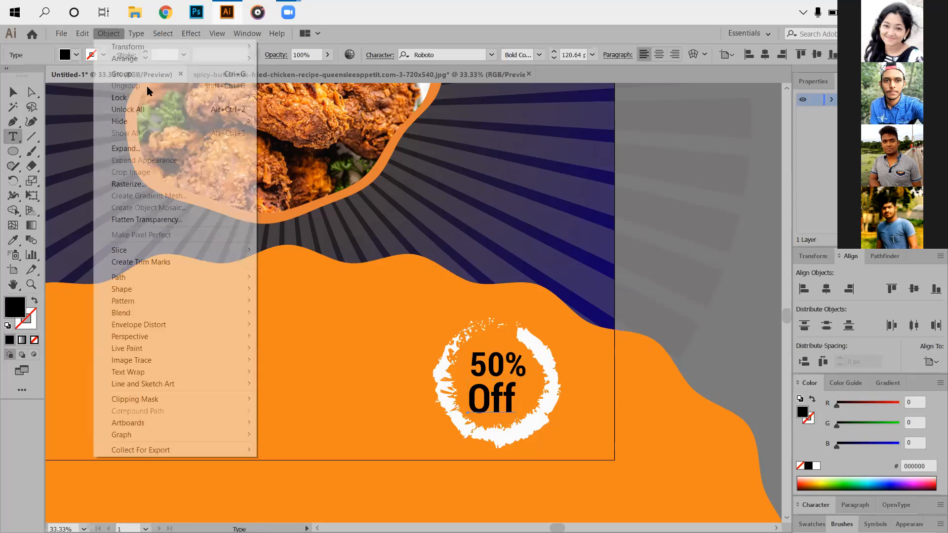
pyautogui.press('Right')
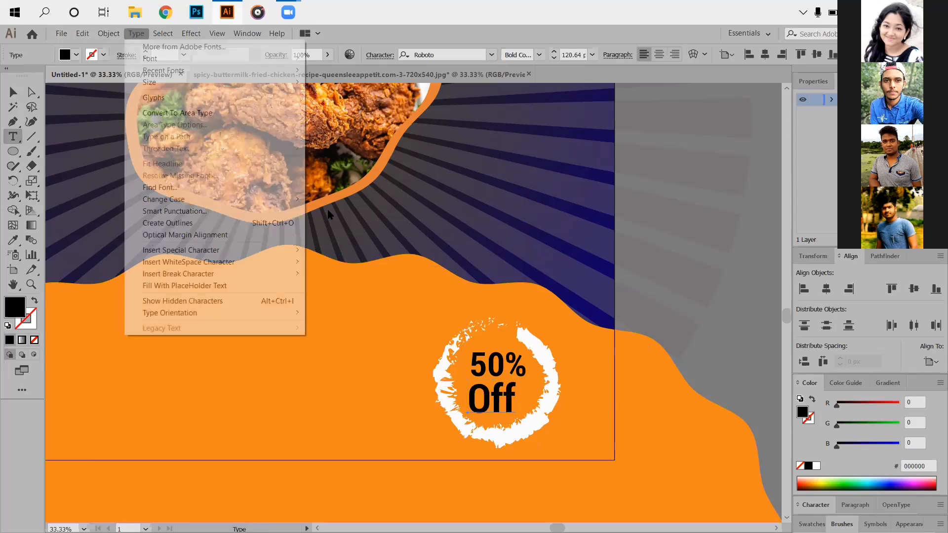
pyautogui.click(15, 92)
pyautogui.press('Escape')
pyautogui.click(670, 357)
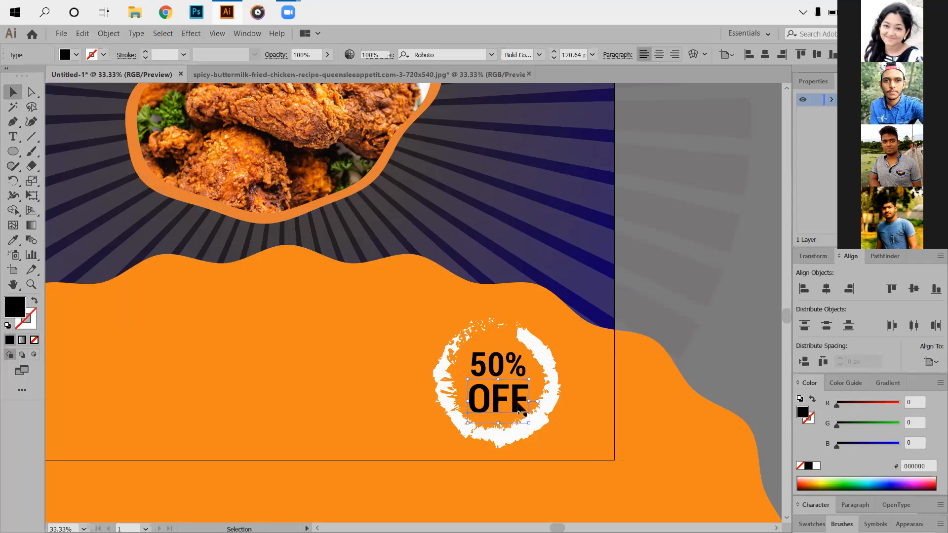
# - Select the 50% and OFF texts together and center them horizontally, aligned to the selection
pyautogui.click(499, 368)
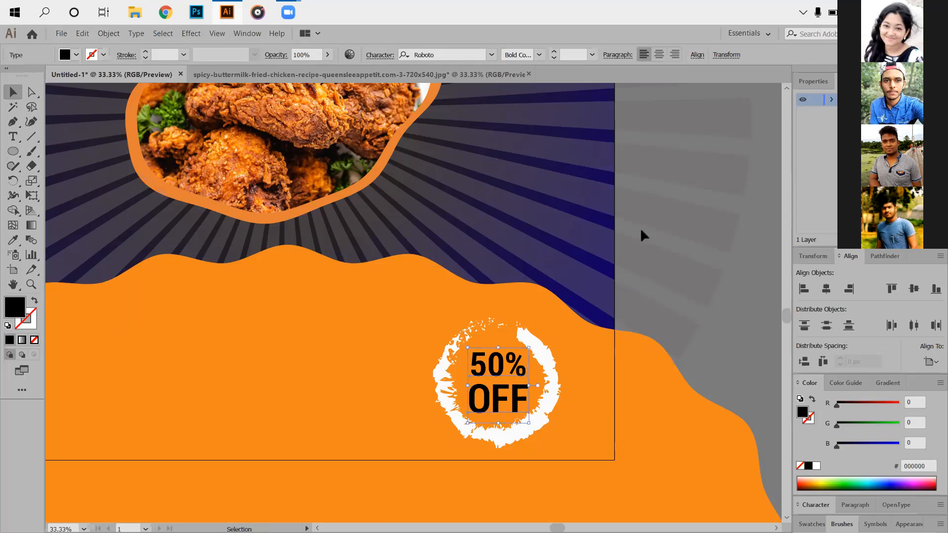
pyautogui.click(826, 288)
pyautogui.click(930, 362)
pyautogui.click(924, 374)
pyautogui.click(933, 365)
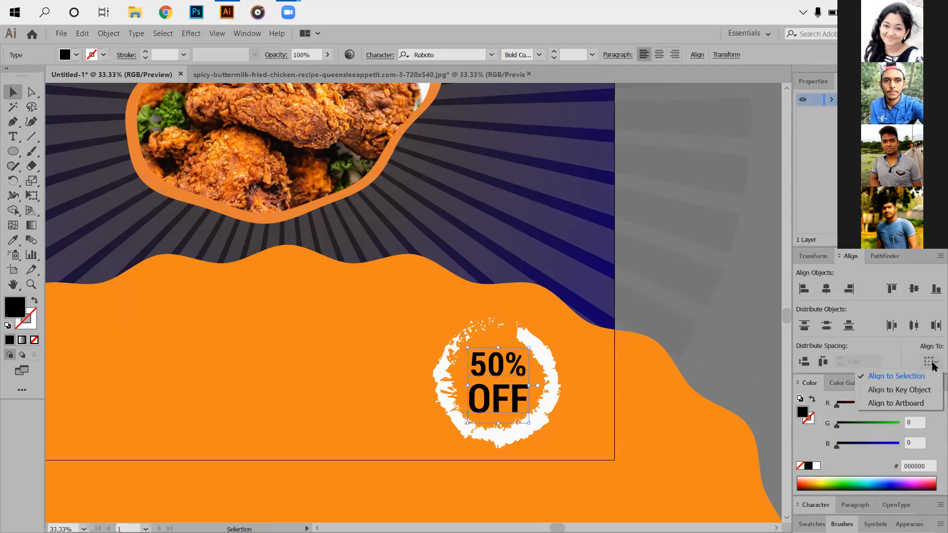
pyautogui.click(932, 366)
pyautogui.click(931, 365)
pyautogui.click(916, 367)
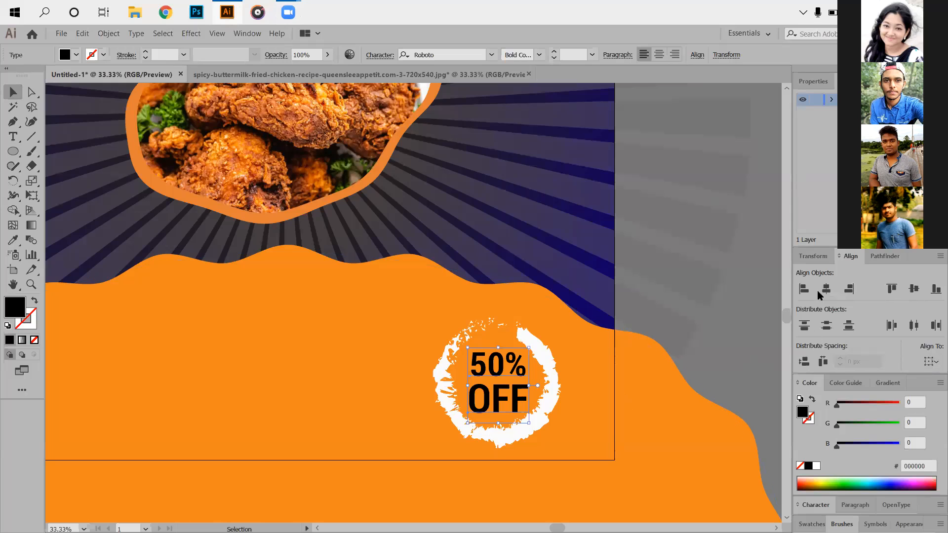
pyautogui.click(468, 428)
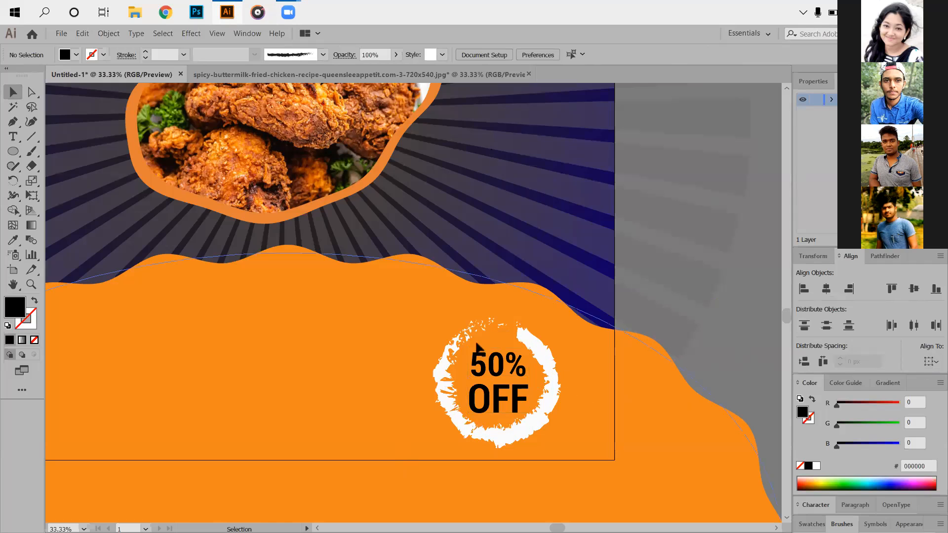
# - Draw a rectangle about 439 by 192 px on the sunburst beside the chicken photo and fill it with the wavy ellipse's orange
pyautogui.scroll(-2, 465, 376)
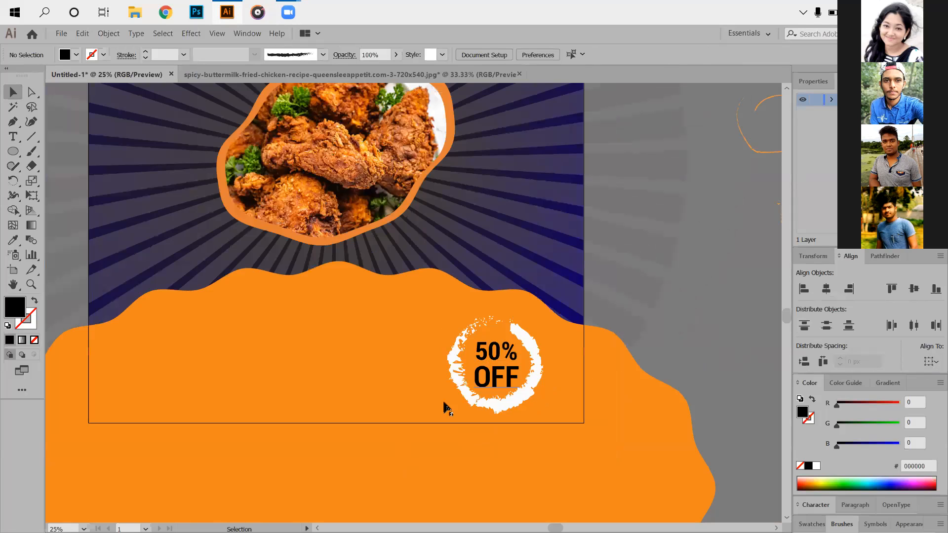
pyautogui.scroll(-1, 444, 407)
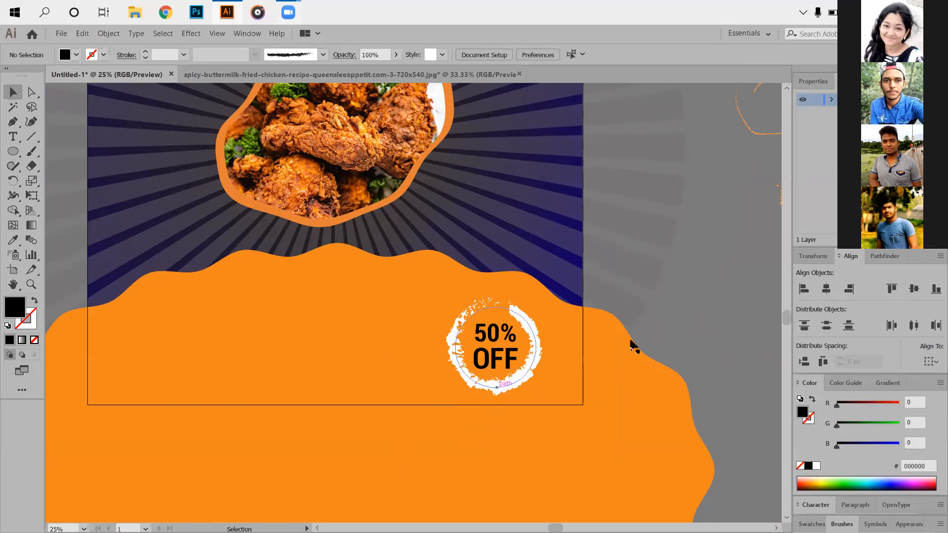
pyautogui.scroll(3, 615, 345)
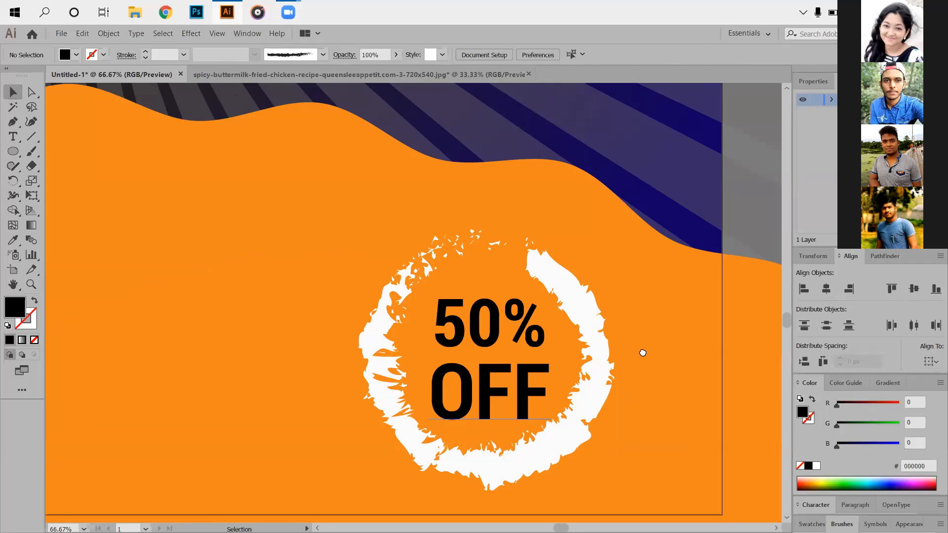
pyautogui.scroll(-5, 622, 343)
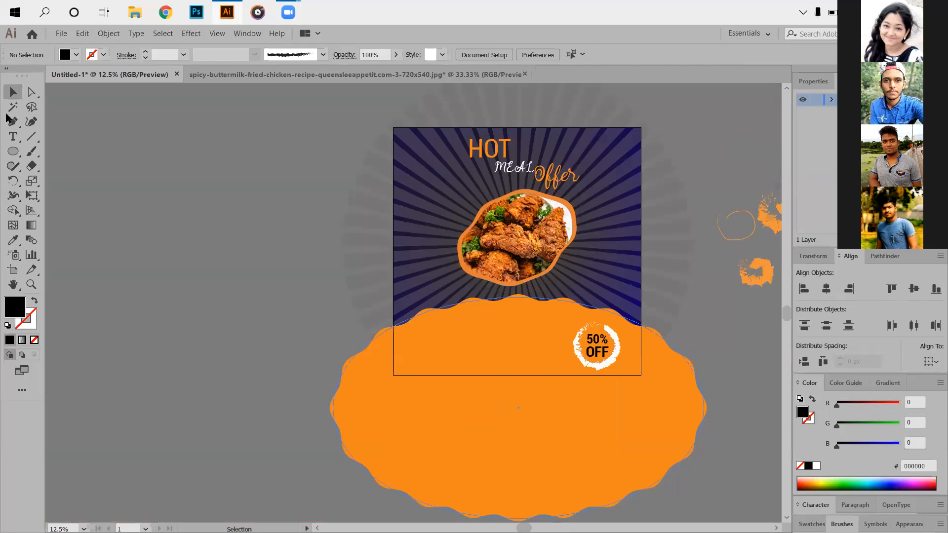
pyautogui.click(13, 151)
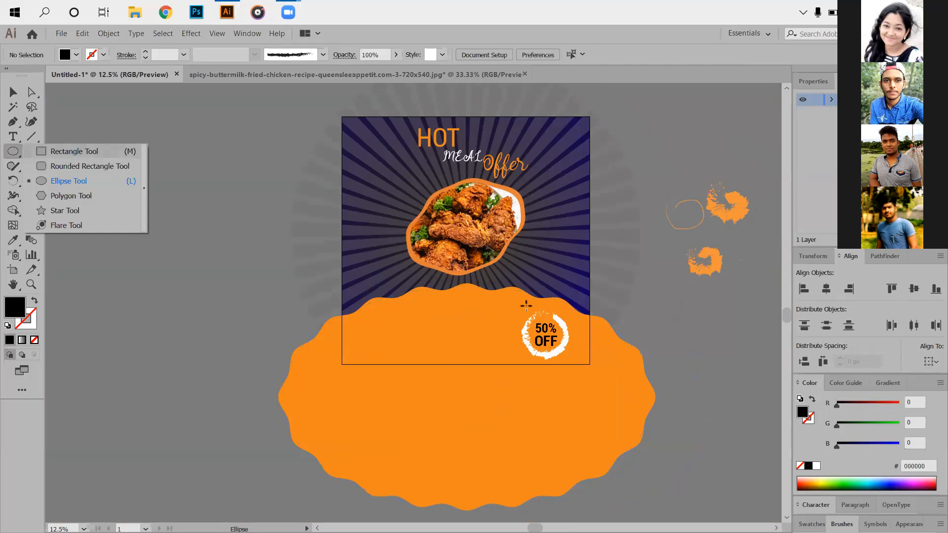
pyautogui.click(74, 152)
pyautogui.scroll(3, 437, 315)
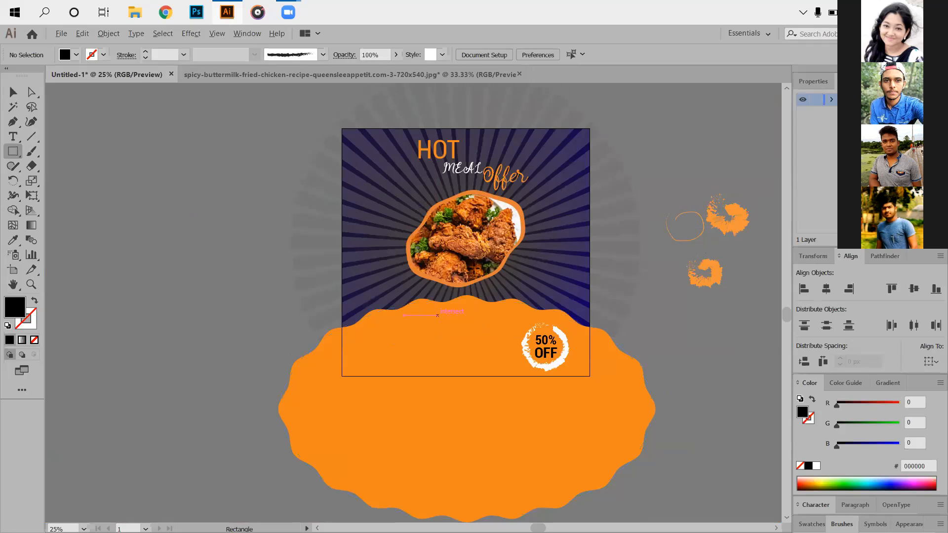
pyautogui.scroll(2, 437, 315)
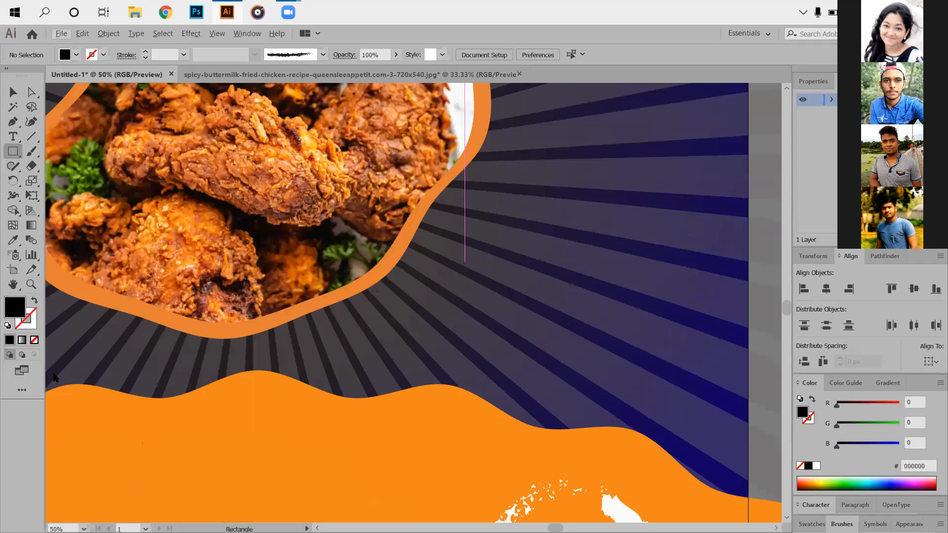
pyautogui.click(14, 241)
pyautogui.click(141, 440)
pyautogui.click(15, 93)
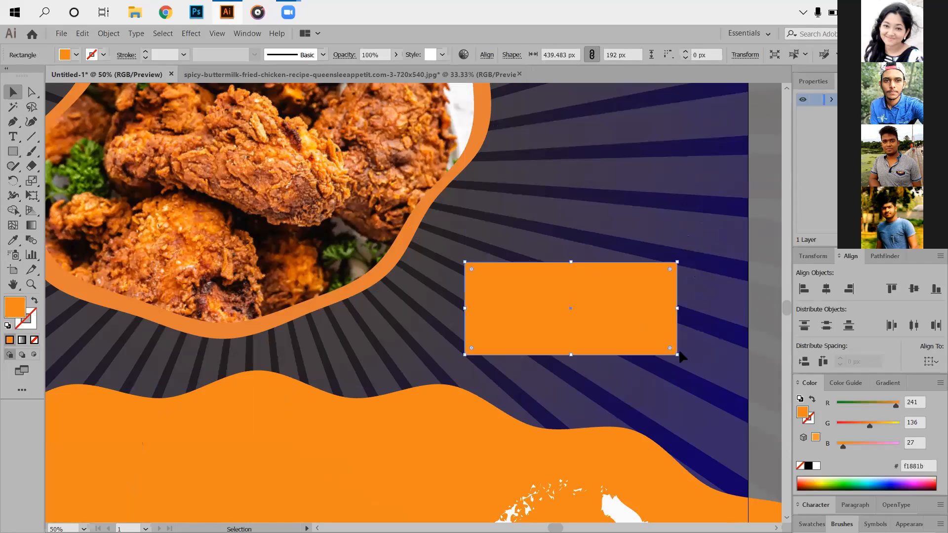
# - Move the orange rectangle up about 75 px and reduce its height to about 150 px
pyautogui.moveTo(611, 305); pyautogui.dragTo(584, 326)
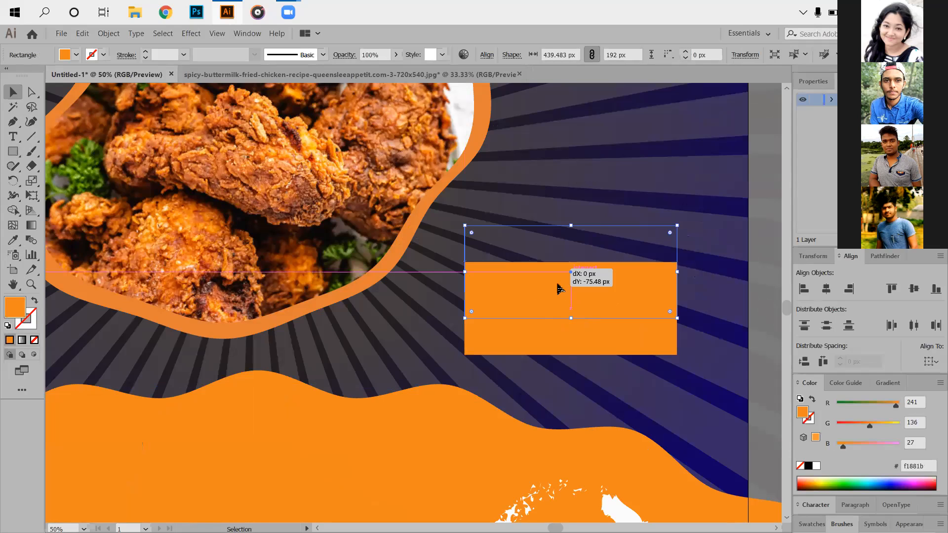
pyautogui.scroll(-3, 576, 270)
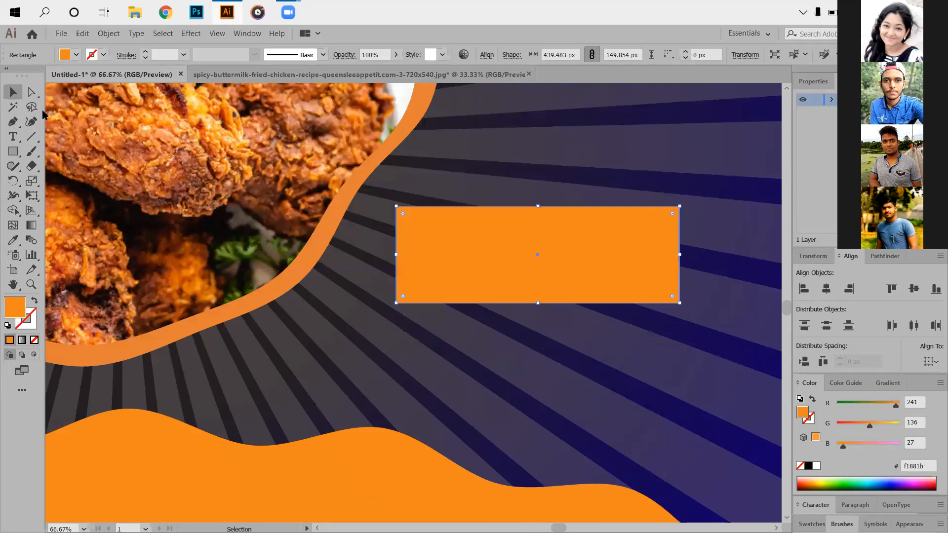
pyautogui.click(32, 92)
# - Round all four corners of the orange rectangle to a radius of about 75 px so it becomes a pill
pyautogui.press('a')
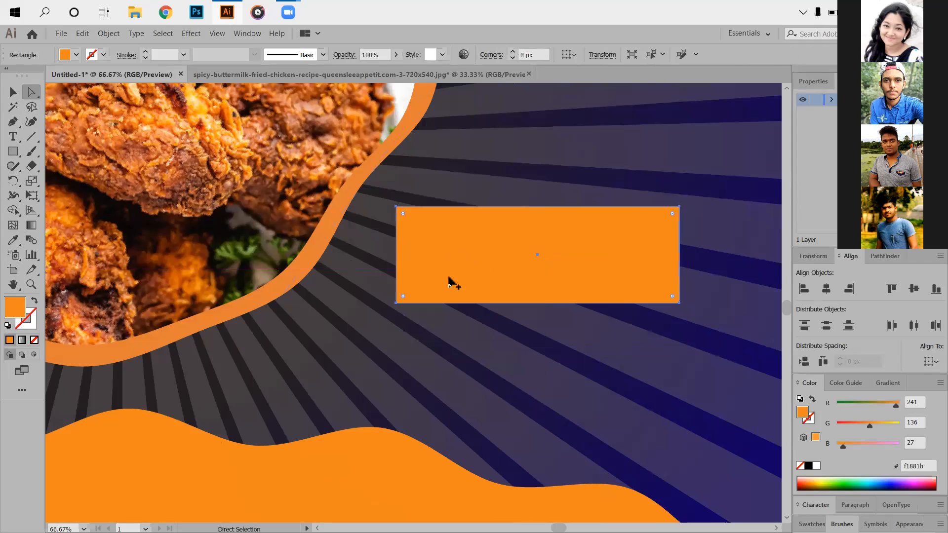
pyautogui.moveTo(403, 295); pyautogui.dragTo(488, 253)
pyautogui.scroll(-5, 492, 269)
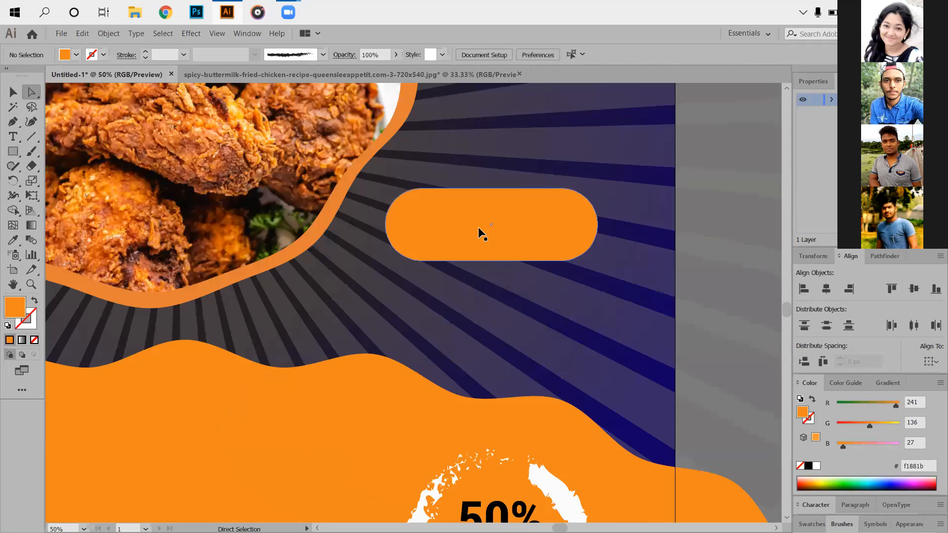
# - Duplicate the orange pill and align the copy's horizontal and vertical centers with the original
pyautogui.moveTo(478, 227); pyautogui.dragTo(481, 255)
pyautogui.press('v')
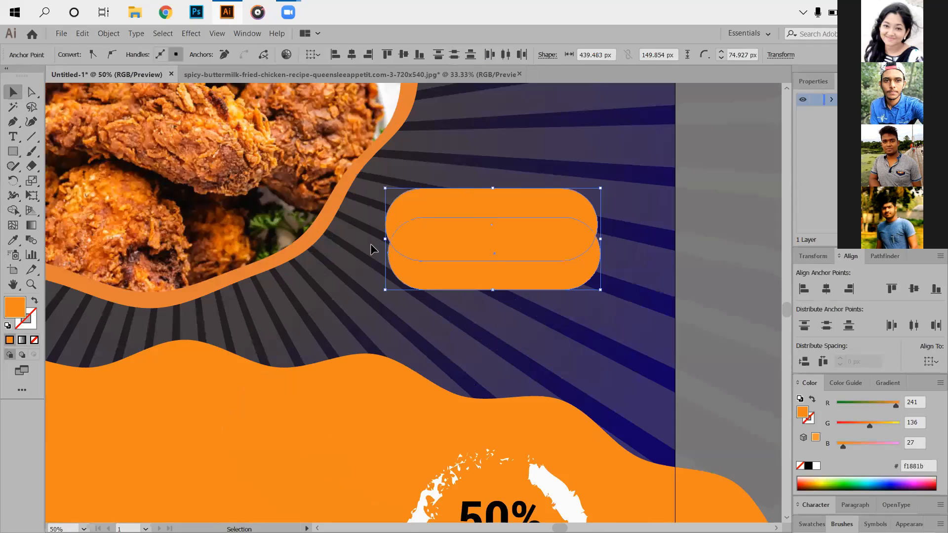
pyautogui.keyDown('shift'); pyautogui.click(394, 253); pyautogui.keyUp('shift')
pyautogui.moveTo(585, 351); pyautogui.dragTo(375, 200)
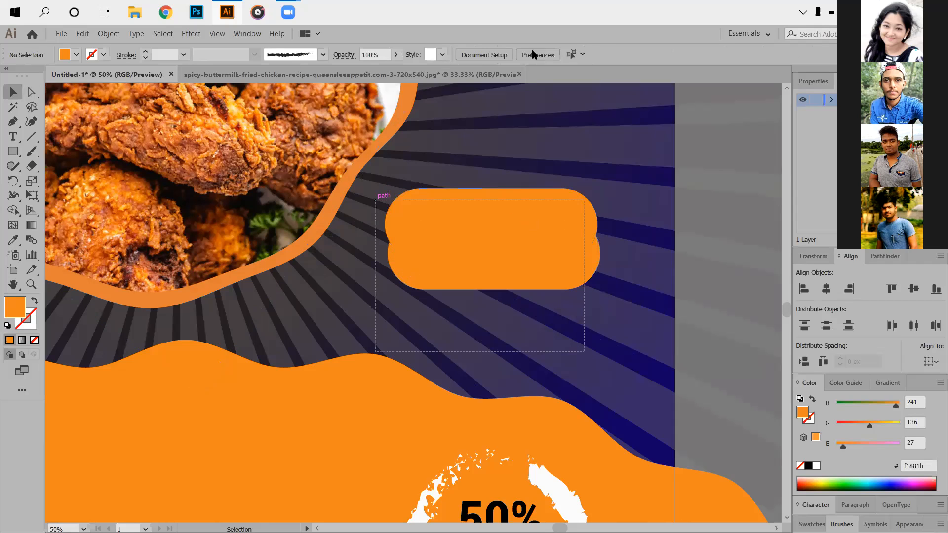
pyautogui.click(580, 55)
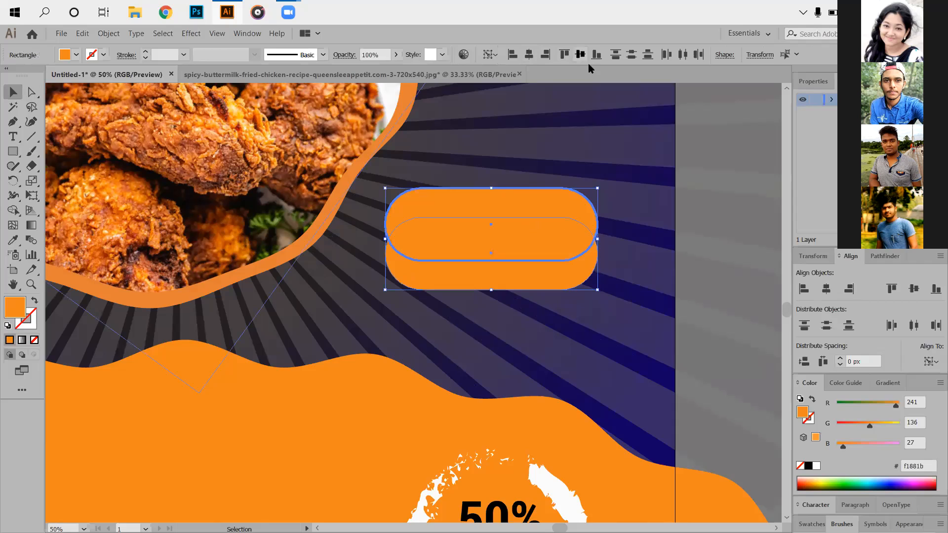
pyautogui.click(519, 233)
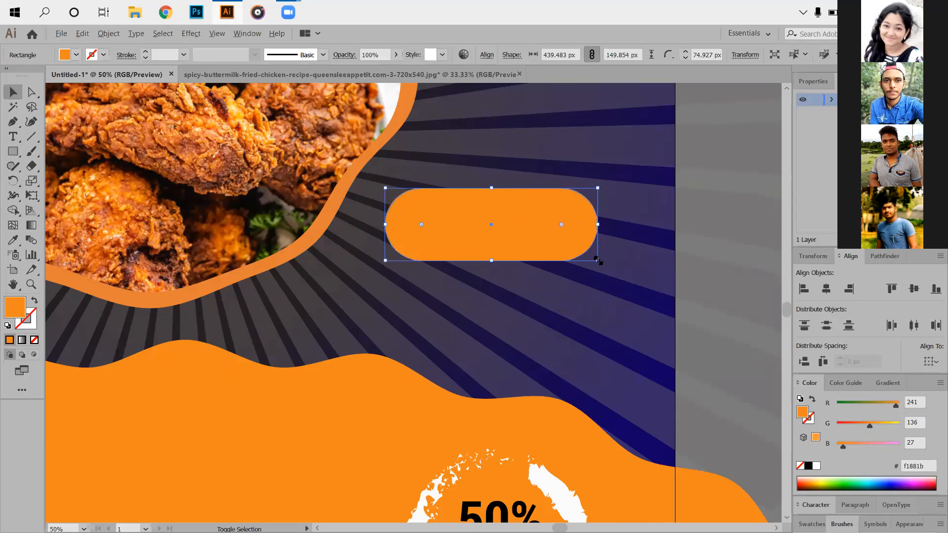
# - Scale the front pill down to about 404 by 138 px and fill it with off-white f9f9f9
pyautogui.moveTo(598, 256); pyautogui.dragTo(637, 244)
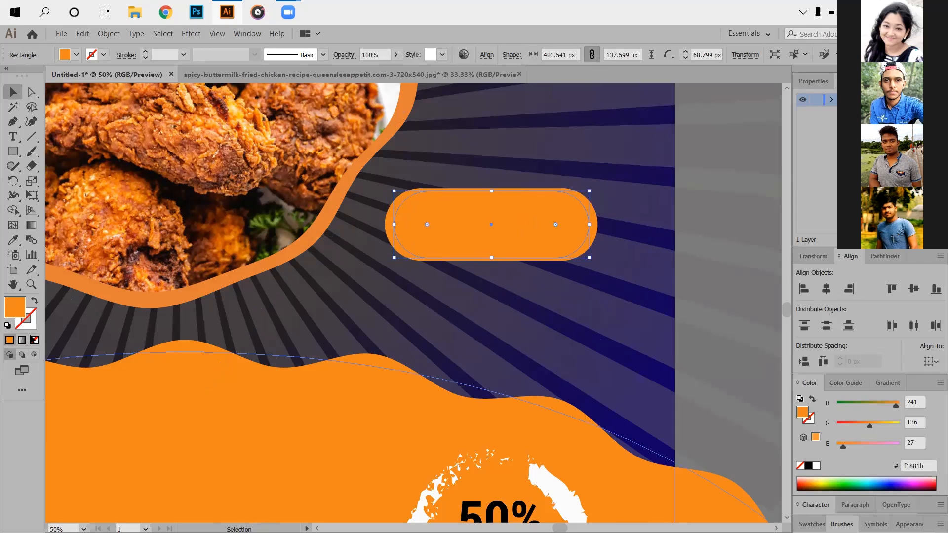
pyautogui.click(108, 293)
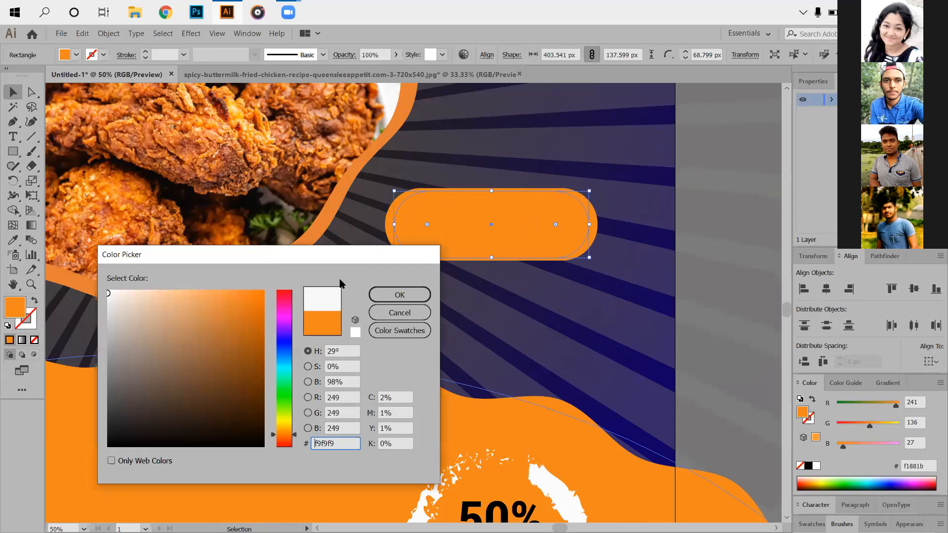
pyautogui.click(379, 291)
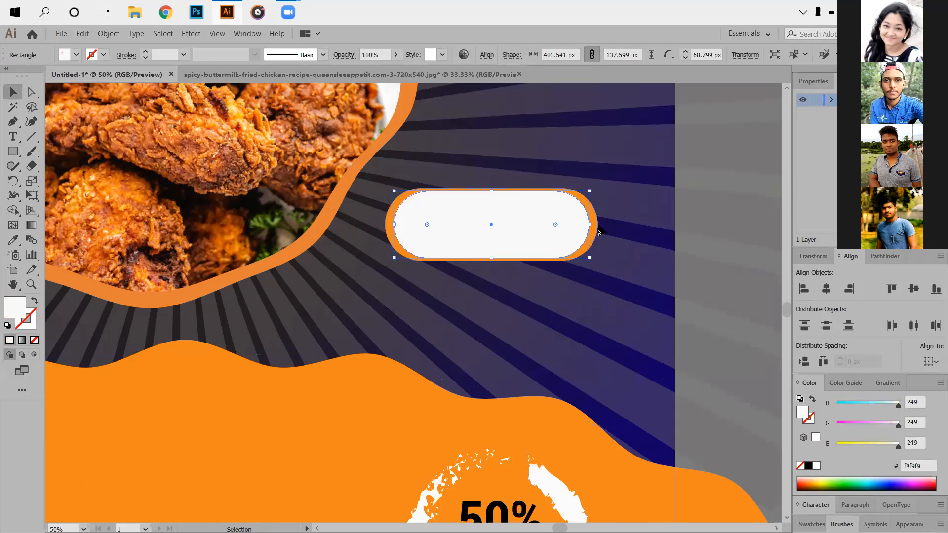
# - Reduce the white pill's height to about 130 px and center it vertically on the orange pill
pyautogui.moveTo(492, 258); pyautogui.dragTo(491, 253)
pyautogui.moveTo(404, 177); pyautogui.dragTo(533, 294)
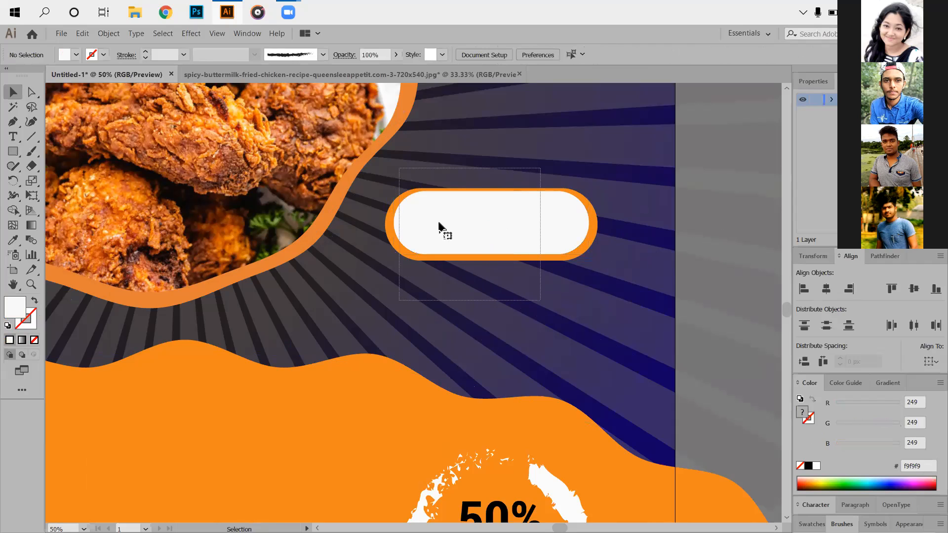
pyautogui.keyDown('shift'); pyautogui.click(395, 220); pyautogui.keyUp('shift')
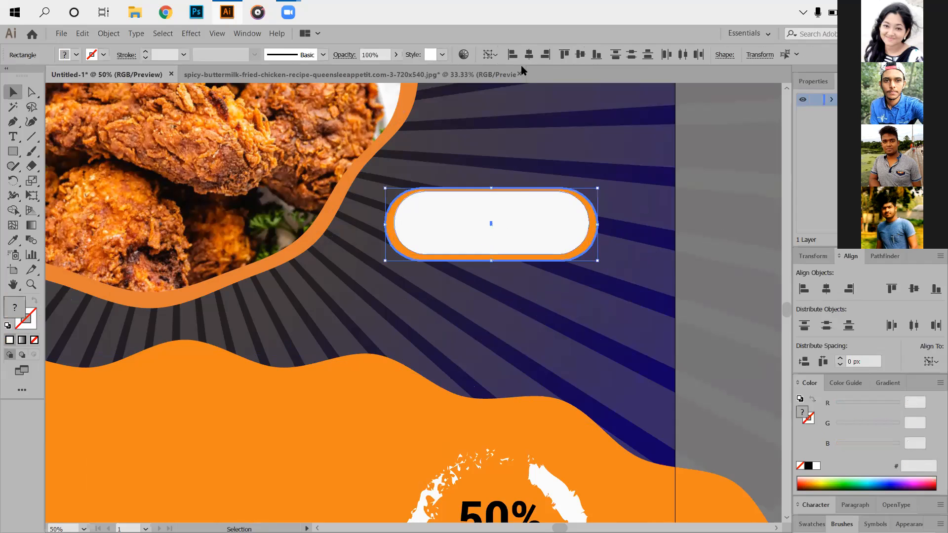
pyautogui.click(581, 54)
pyautogui.click(434, 339)
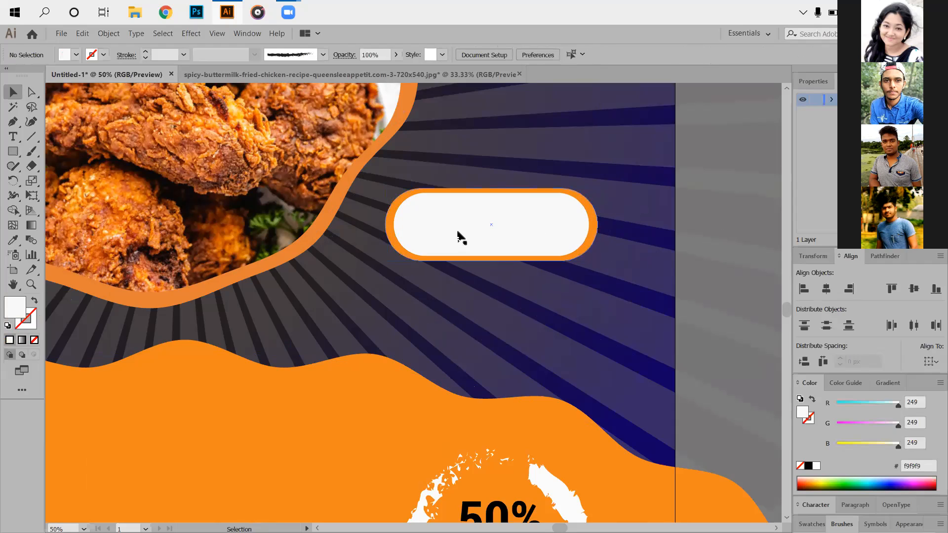
# - Narrow the white pill to about 396 px and center it horizontally on the orange pill
pyautogui.click(589, 203)
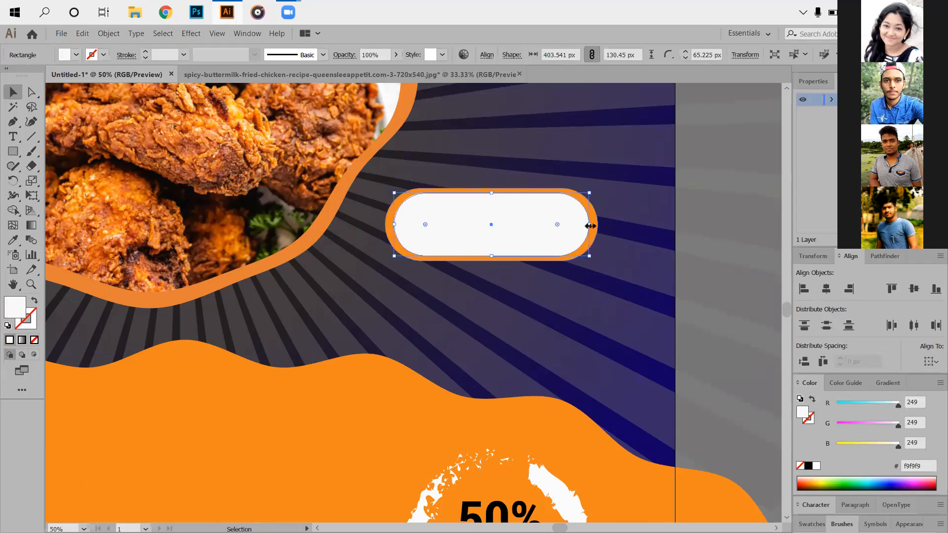
pyautogui.moveTo(590, 224); pyautogui.dragTo(585, 223)
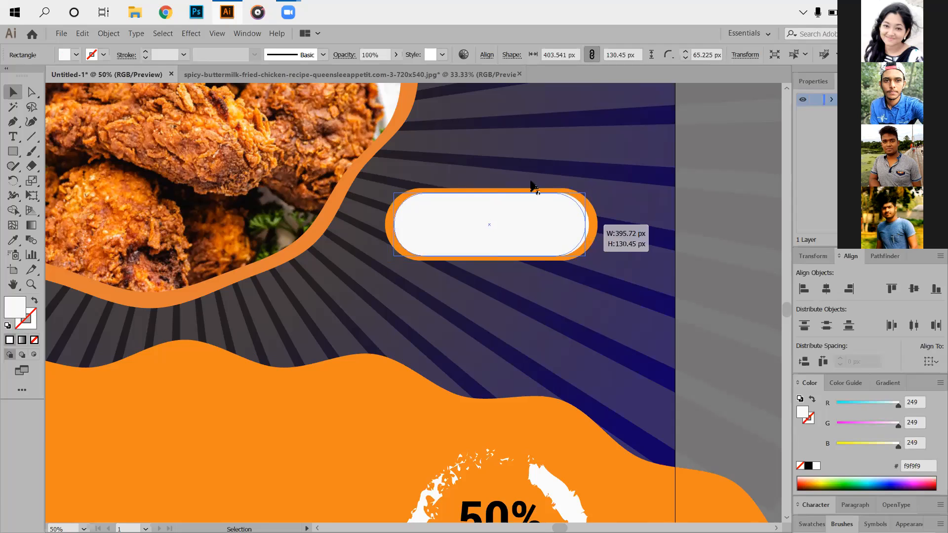
pyautogui.moveTo(460, 162); pyautogui.dragTo(522, 192)
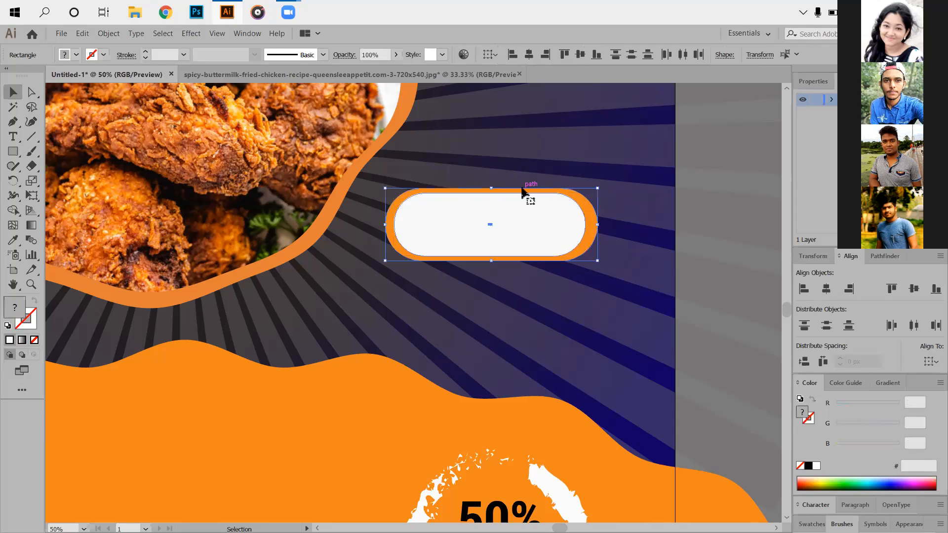
pyautogui.keyDown('shift'); pyautogui.click(522, 189); pyautogui.keyUp('shift')
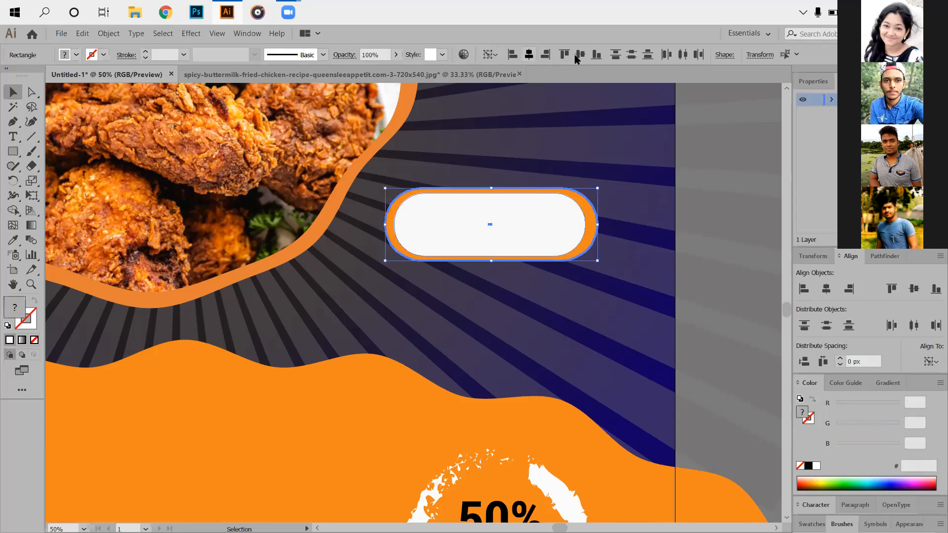
pyautogui.click(432, 283)
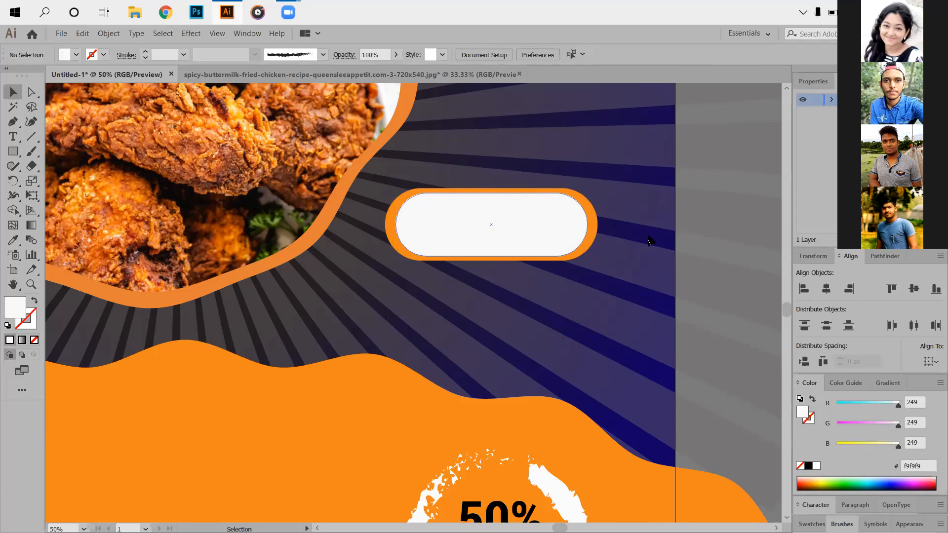
# - Narrow the orange pill slightly and center the white pill on it again
pyautogui.click(595, 227)
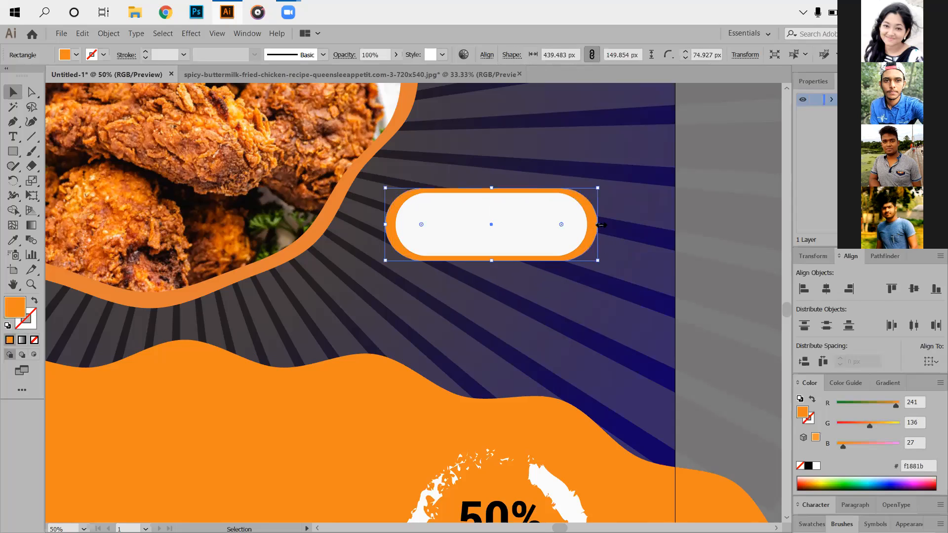
pyautogui.moveTo(599, 224); pyautogui.dragTo(596, 225)
pyautogui.moveTo(471, 152); pyautogui.dragTo(513, 281)
pyautogui.moveTo(505, 192); pyautogui.dragTo(508, 197)
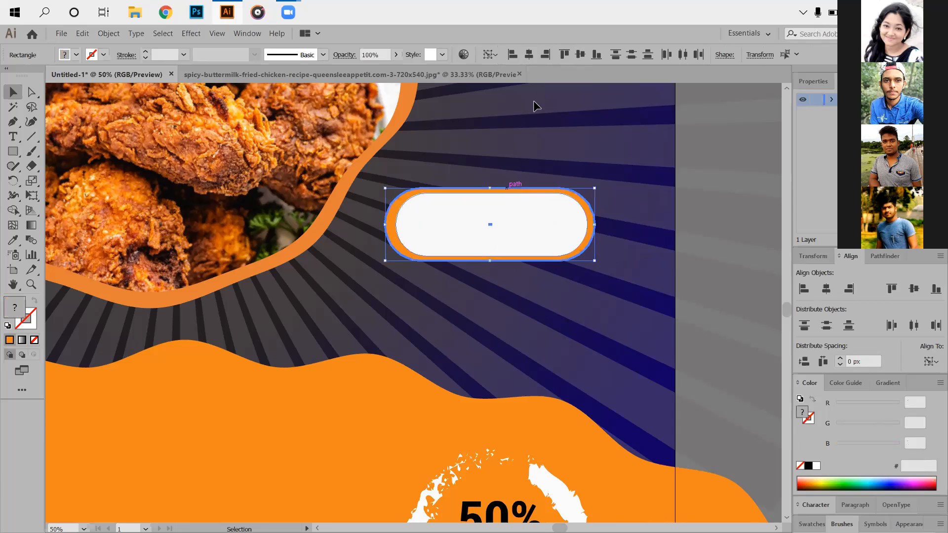
pyautogui.click(579, 54)
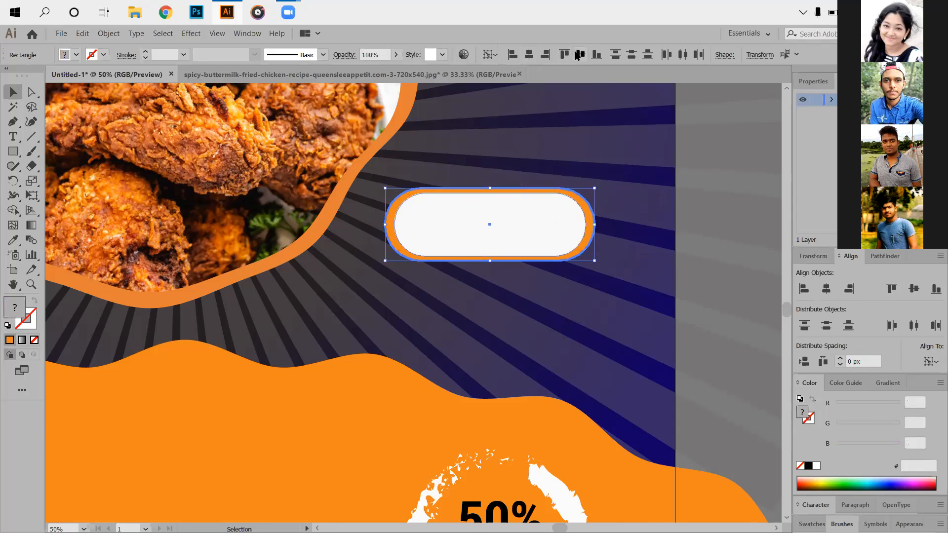
pyautogui.click(577, 289)
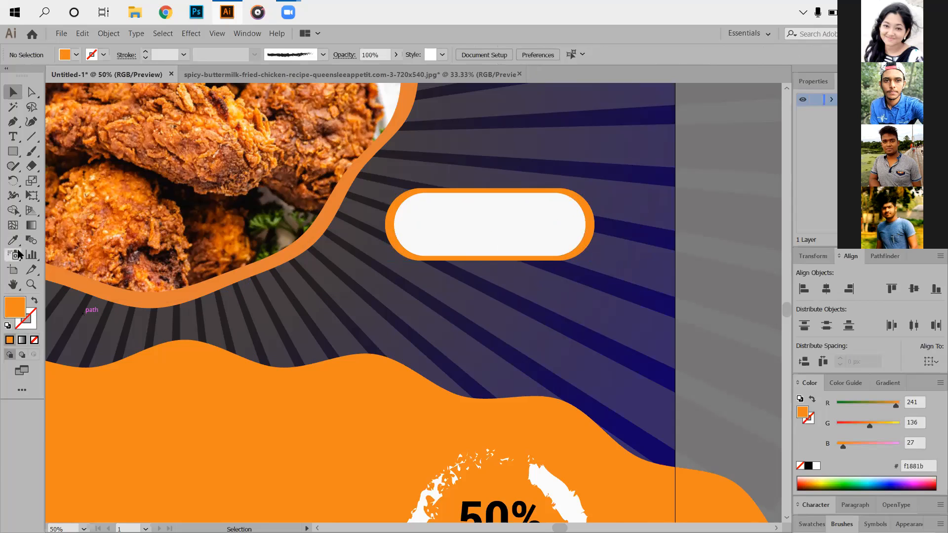
# - Add the text "ORDER NOW." inside the white pill in black 35 pt bold condensed Roboto
pyautogui.click(13, 136)
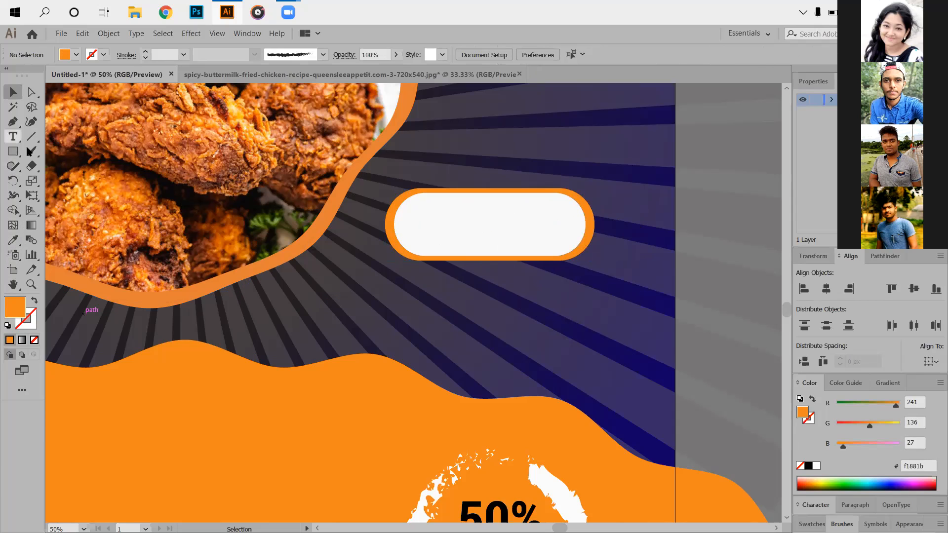
pyautogui.click(438, 228)
pyautogui.press('BackSpace')
pyautogui.write('0')
pyautogui.press('BackSpace')
pyautogui.press('BackSpace')
pyautogui.press('BackSpace')
pyautogui.write('ORDER')
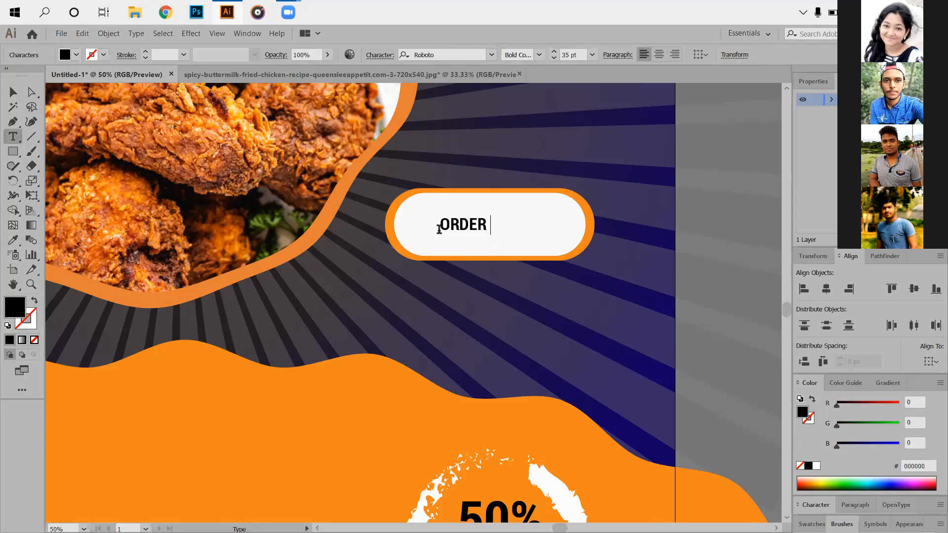
pyautogui.write(' NOW.')
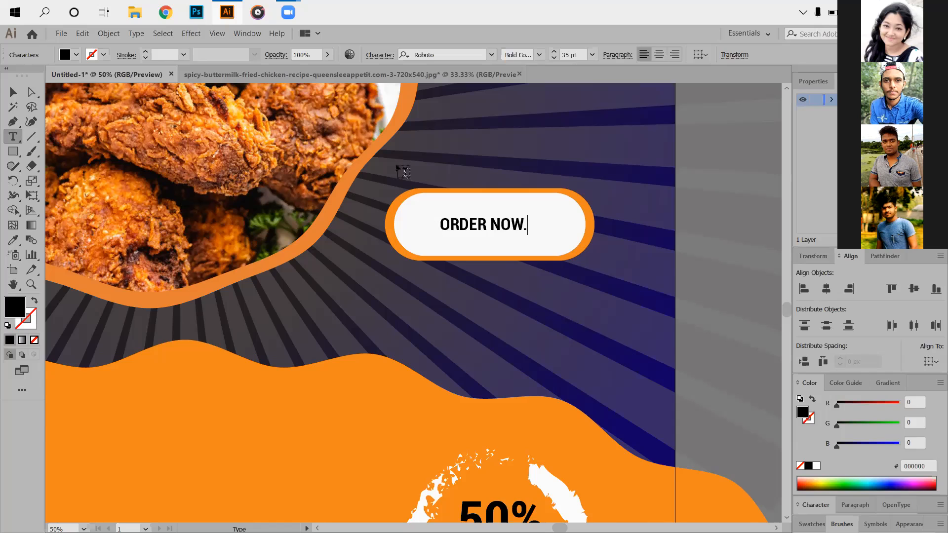
pyautogui.click(14, 92)
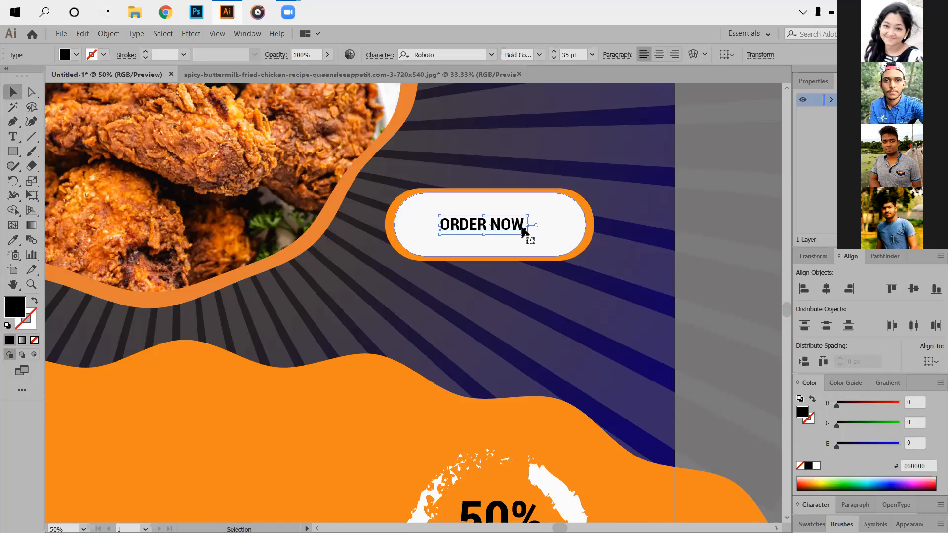
# - Enlarge the ORDER NOW. text until it spans most of the white pill's width
pyautogui.moveTo(528, 232); pyautogui.dragTo(558, 214)
pyautogui.click(541, 356)
pyautogui.scroll(-4, 539, 326)
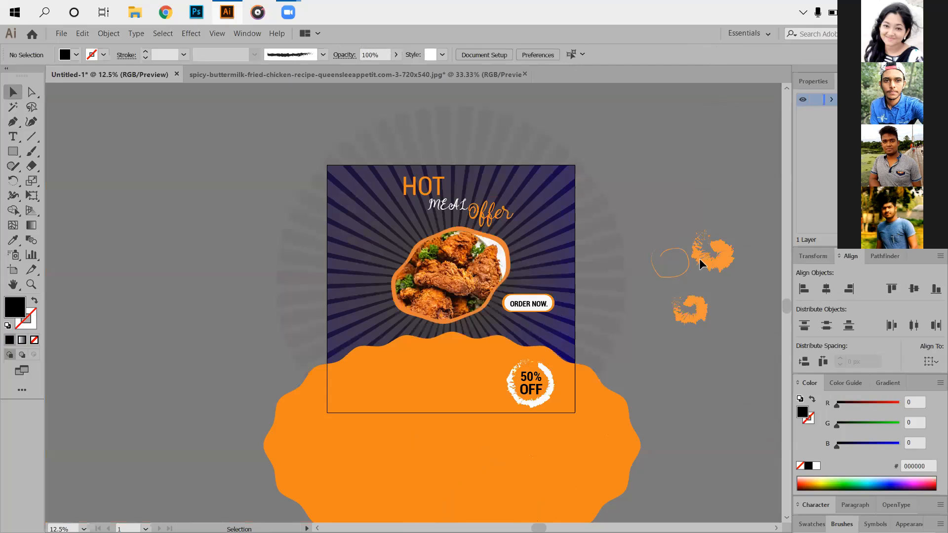
pyautogui.scroll(4, 408, 261)
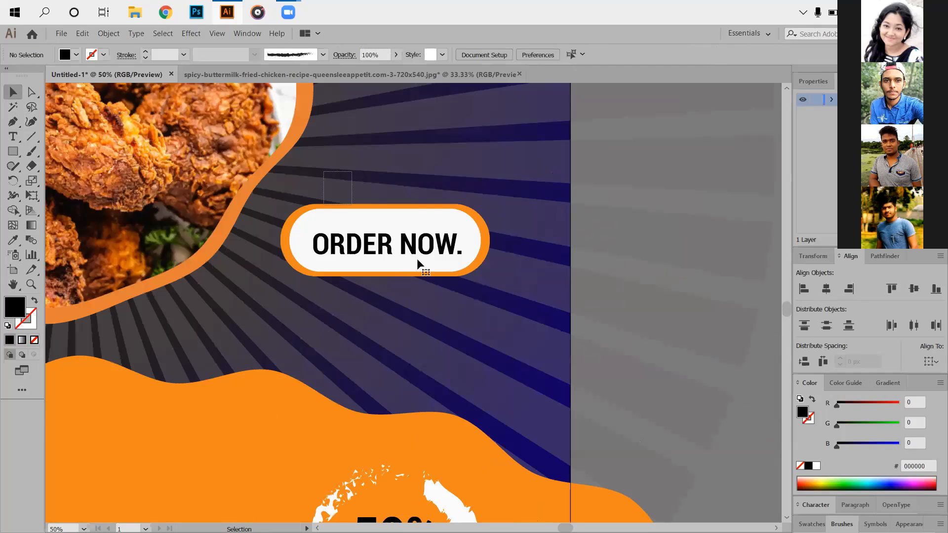
pyautogui.click(417, 258)
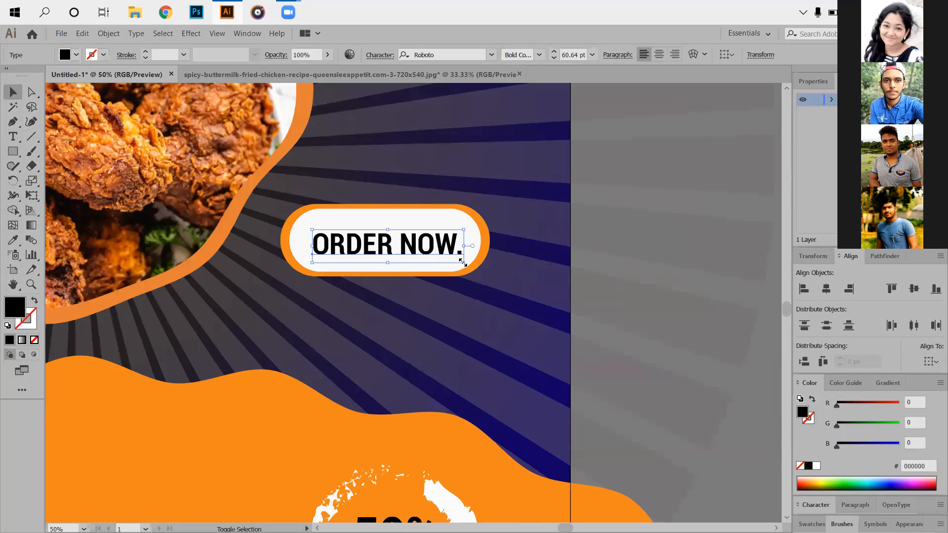
pyautogui.moveTo(470, 269); pyautogui.dragTo(482, 267)
pyautogui.click(429, 173)
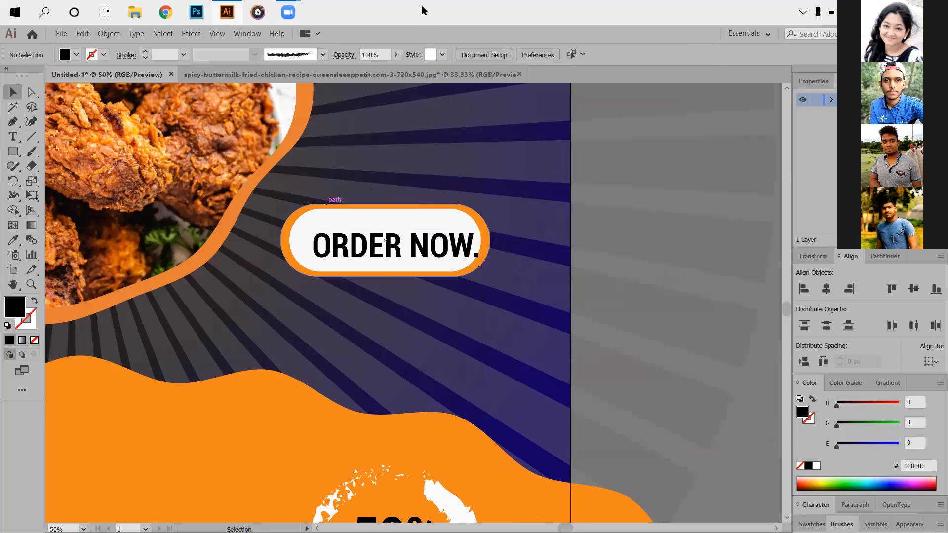
# - Center the ORDER NOW. text and the white pill horizontally and vertically, using the orange pill as key object
pyautogui.moveTo(318, 190); pyautogui.dragTo(385, 249)
pyautogui.click(415, 56)
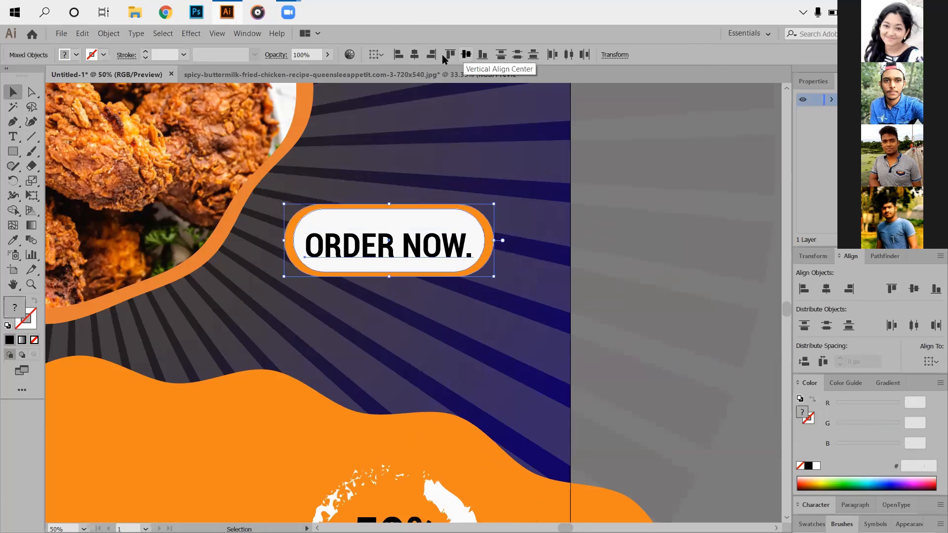
pyautogui.click(89, 41)
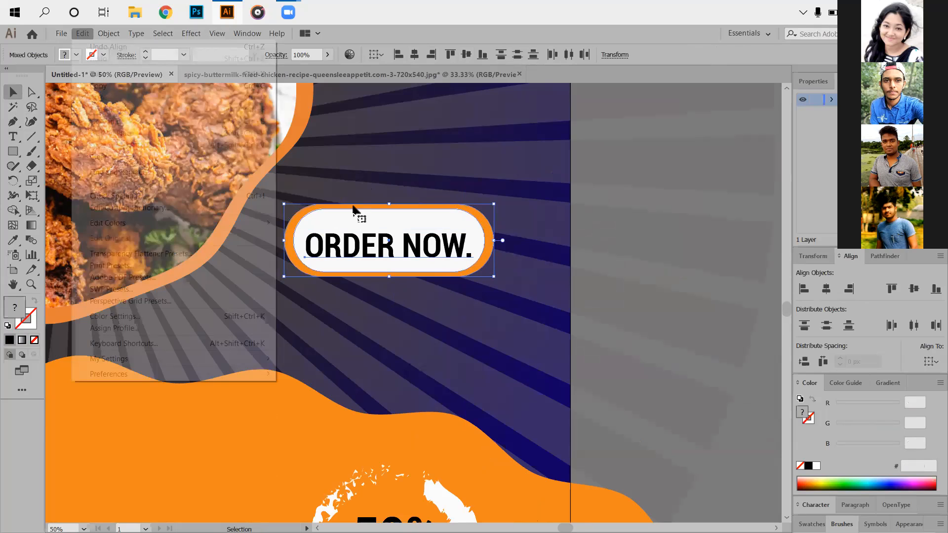
pyautogui.click(415, 55)
pyautogui.click(466, 54)
pyautogui.click(659, 277)
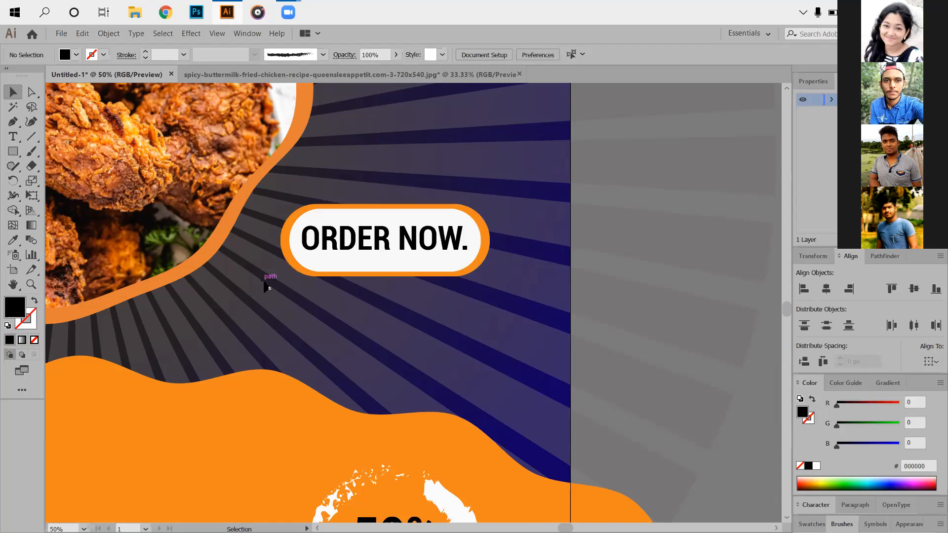
# - Reduce the white pill's height to about 119 px and center it vertically on the orange pill again
pyautogui.moveTo(279, 255); pyautogui.dragTo(334, 287)
pyautogui.click(370, 267)
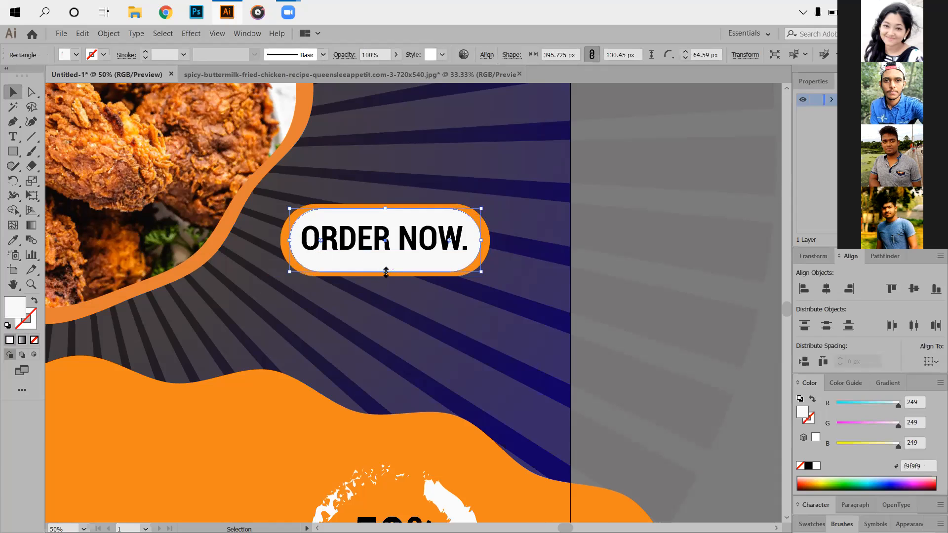
pyautogui.moveTo(386, 270); pyautogui.dragTo(386, 265)
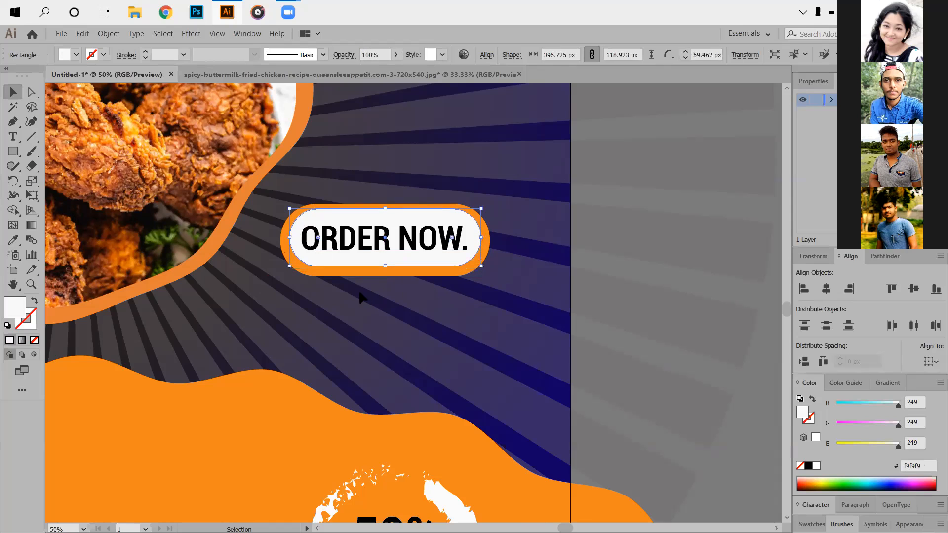
pyautogui.moveTo(284, 189); pyautogui.dragTo(437, 309)
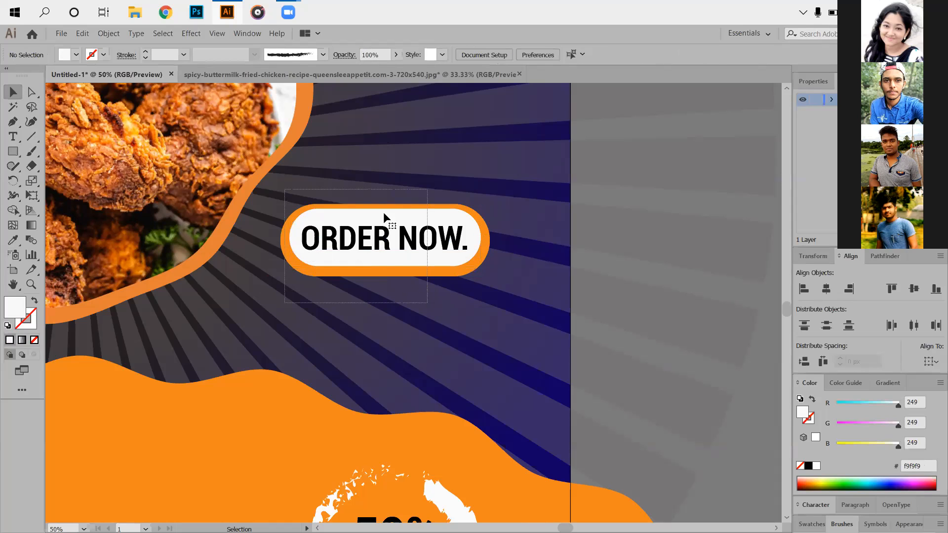
pyautogui.click(464, 60)
pyautogui.click(631, 271)
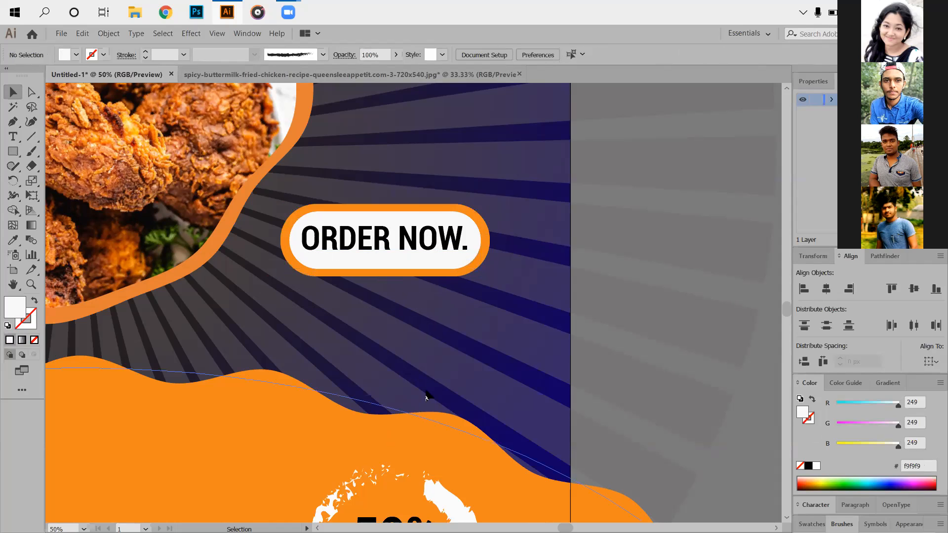
# - Match the chicken photo frame's fill to the wavy ellipse's orange, f1881b, with the Eyedropper
pyautogui.scroll(-3, 440, 390)
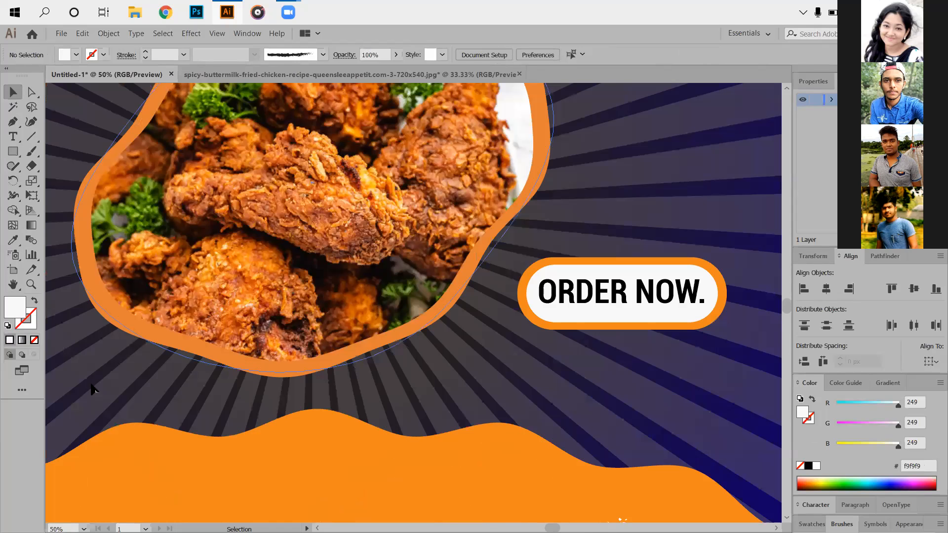
pyautogui.click(227, 403)
pyautogui.press('i')
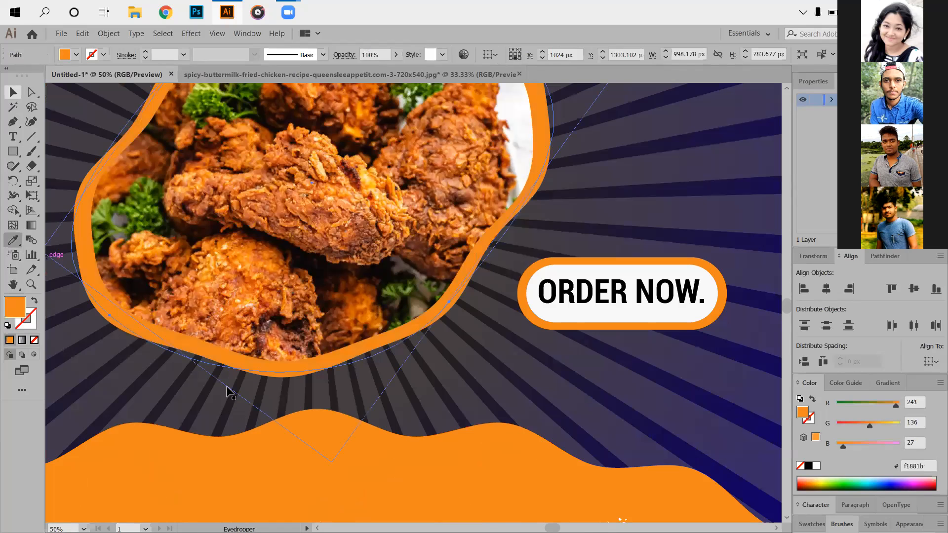
pyautogui.press('v')
pyautogui.click(195, 242)
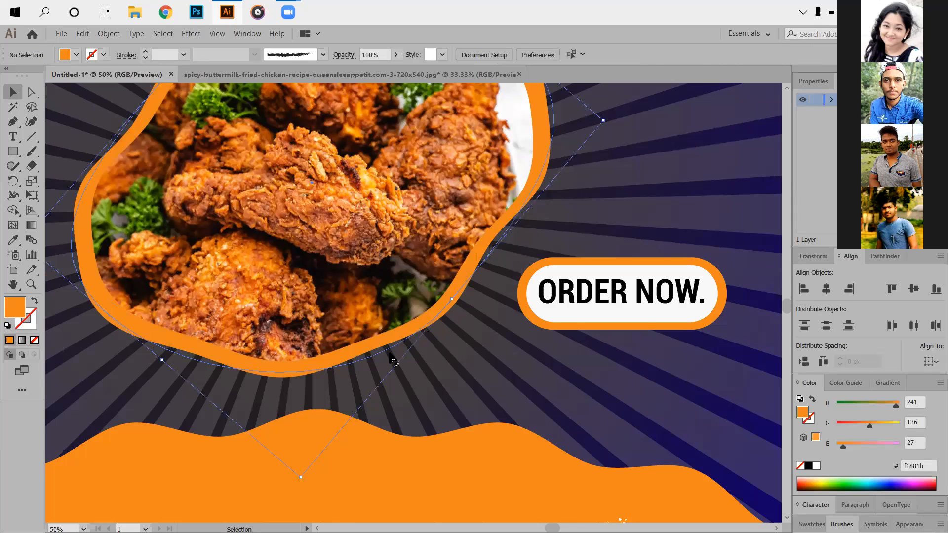
# - Add the text "CALL US:" in black bold condensed Roboto at about 80 pt on the lower-left part of the orange wave
pyautogui.hotkey('ctrl', '-')
pyautogui.hotkey('ctrl', '-')
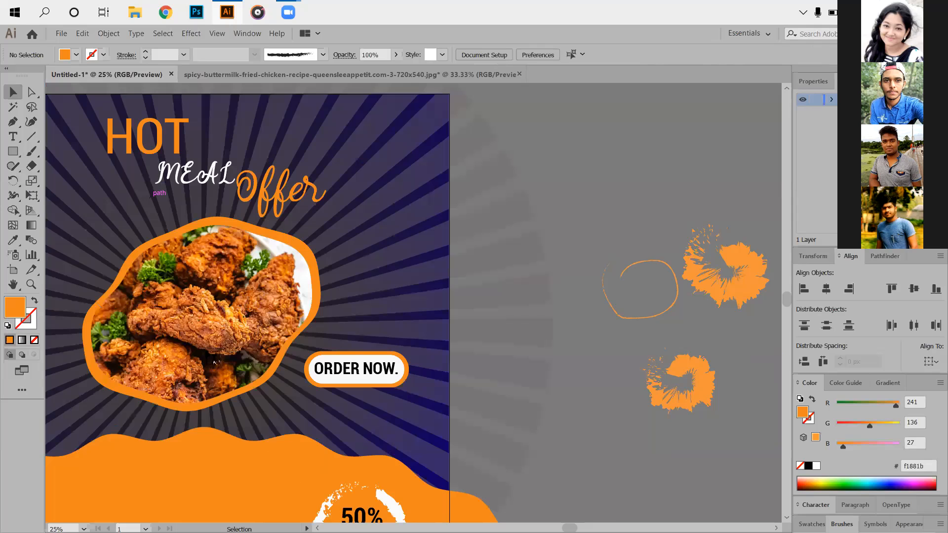
pyautogui.moveTo(189, 335); pyautogui.dragTo(356, 230)
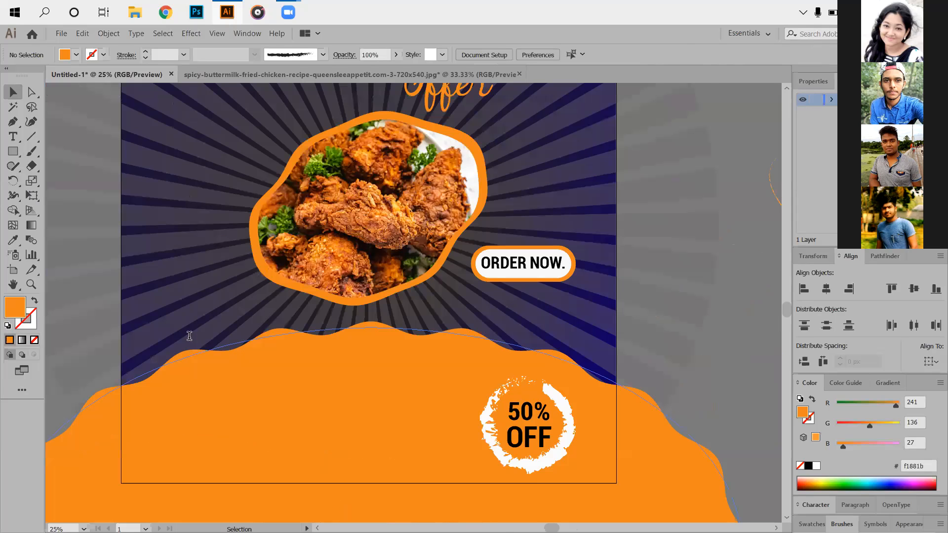
pyautogui.press('t')
pyautogui.click(190, 336)
pyautogui.write('cALL')
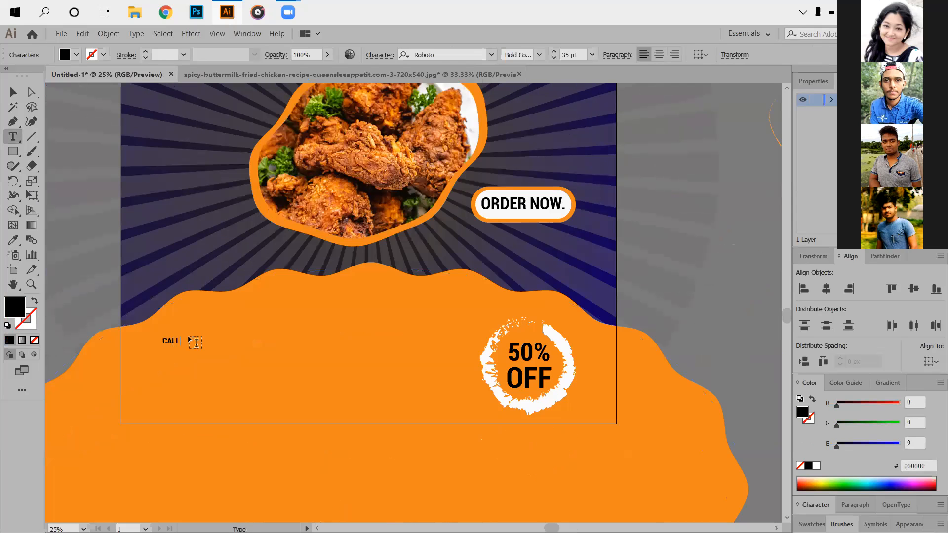
pyautogui.write(' US:')
pyautogui.click(13, 92)
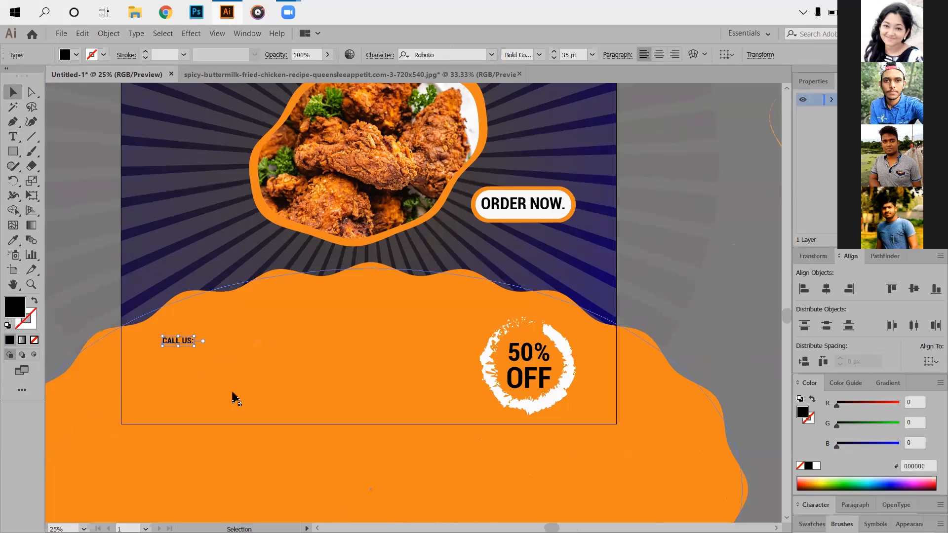
pyautogui.moveTo(194, 346)
pyautogui.mouseDown()
pyautogui.moveTo(237, 364)
pyautogui.moveTo(185, 356)
pyautogui.mouseUp()
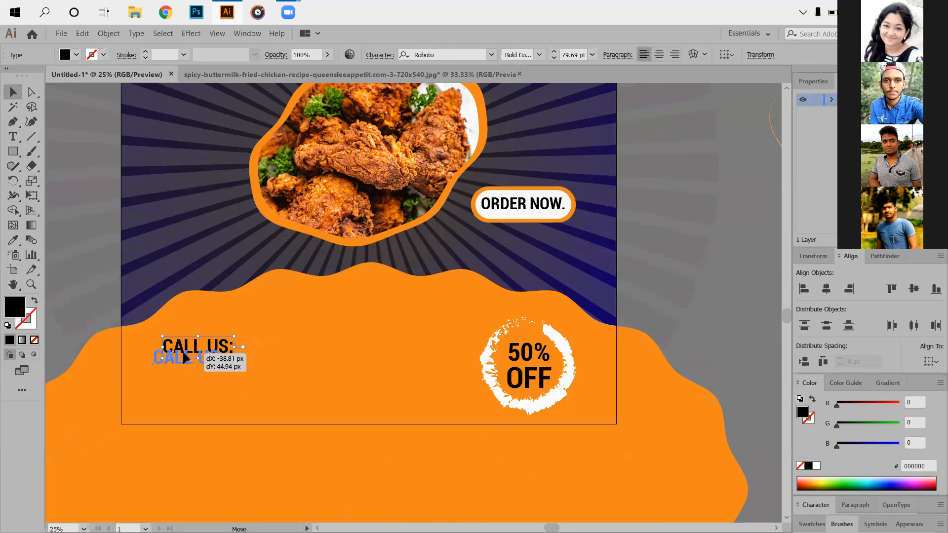
pyautogui.click(770, 363)
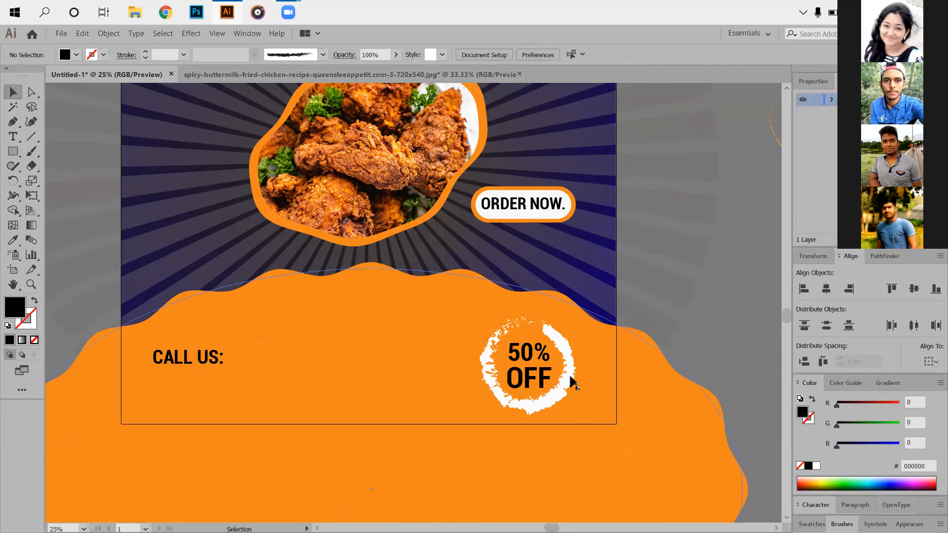
# - Enlarge the white brushed ring around 50% OFF from its center to about 397 px in diameter
pyautogui.click(485, 369)
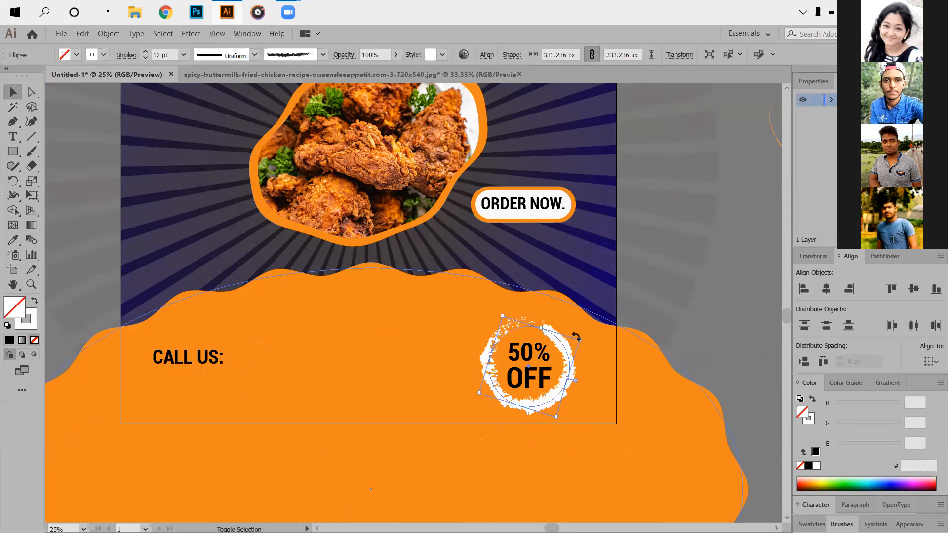
pyautogui.moveTo(581, 336); pyautogui.dragTo(597, 323)
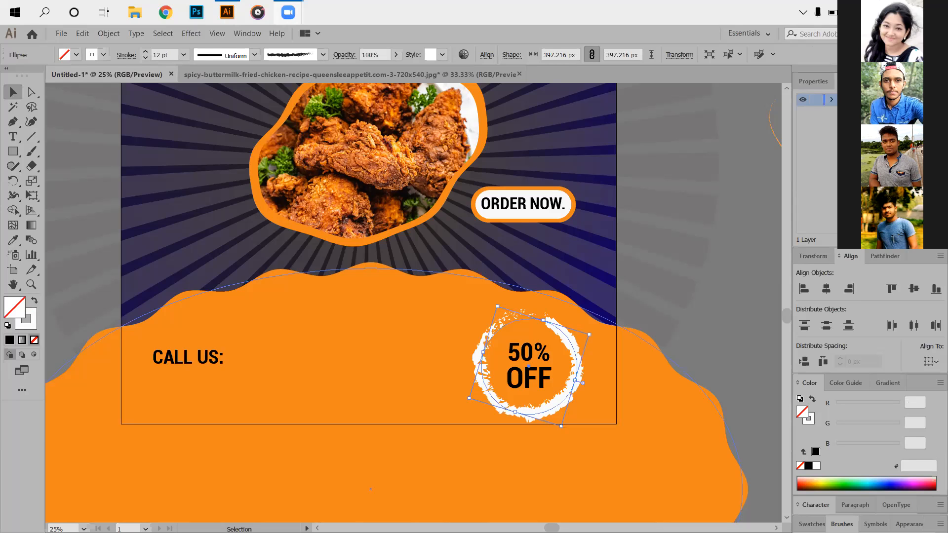
pyautogui.scroll(-1, 474, 473)
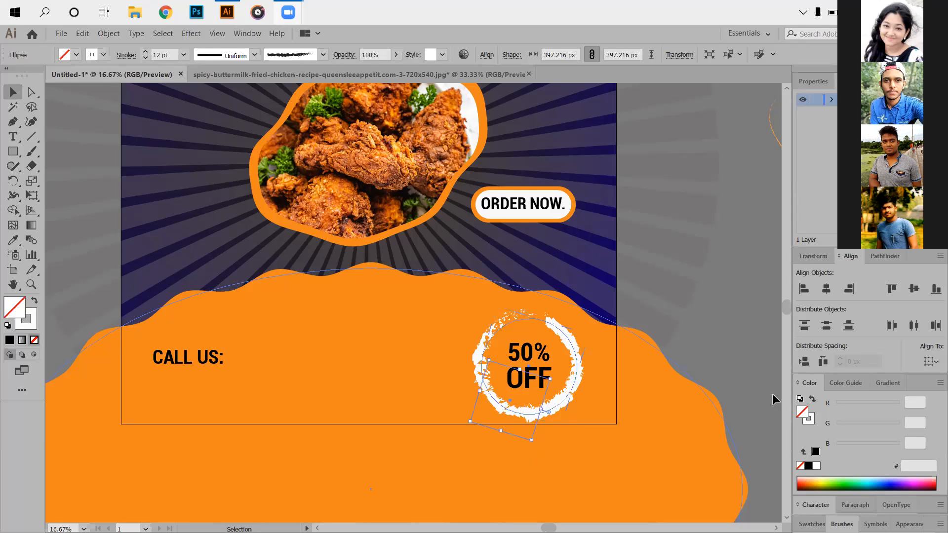
pyautogui.scroll(1, 494, 425)
pyautogui.click(416, 353)
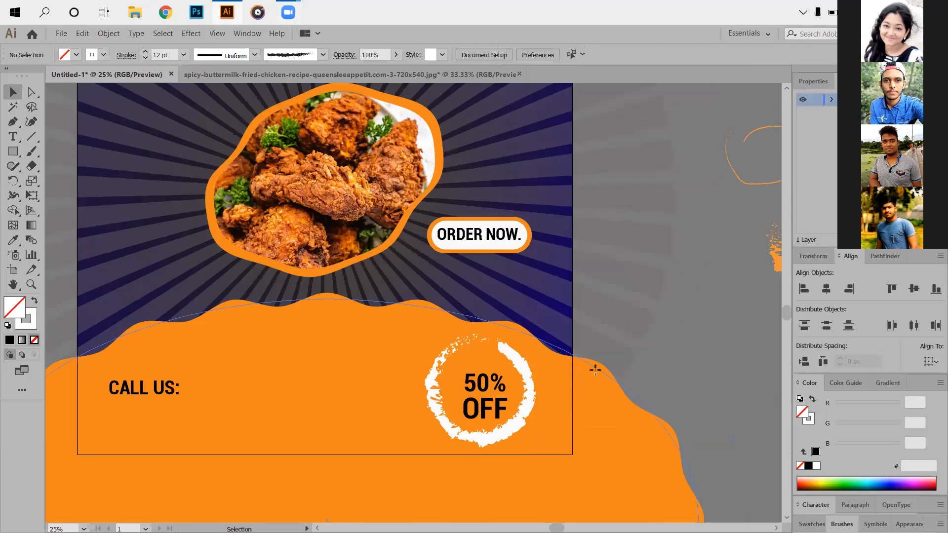
# - Lock the orange wavy ellipse and center the 50% OFF text horizontally inside the white brushed ring
pyautogui.click(437, 444)
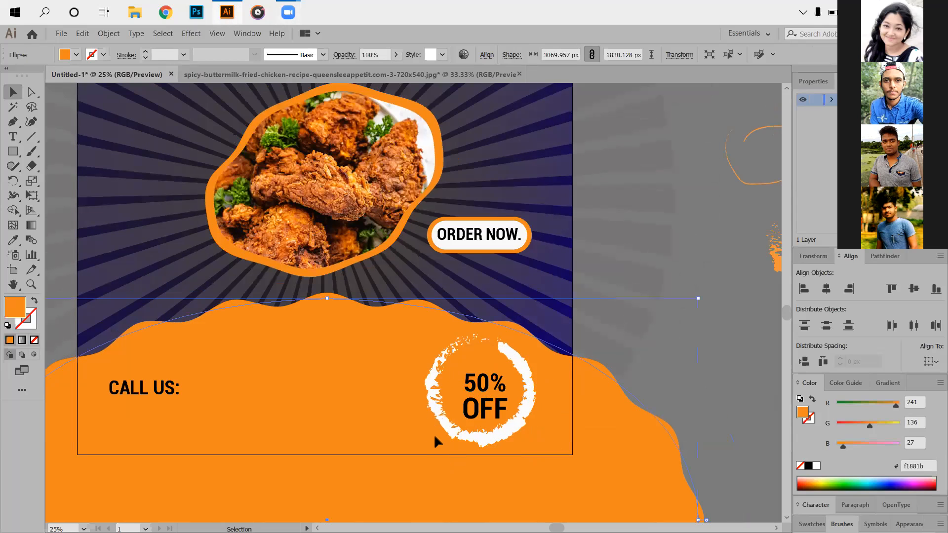
pyautogui.hotkey('ctrl', '2')
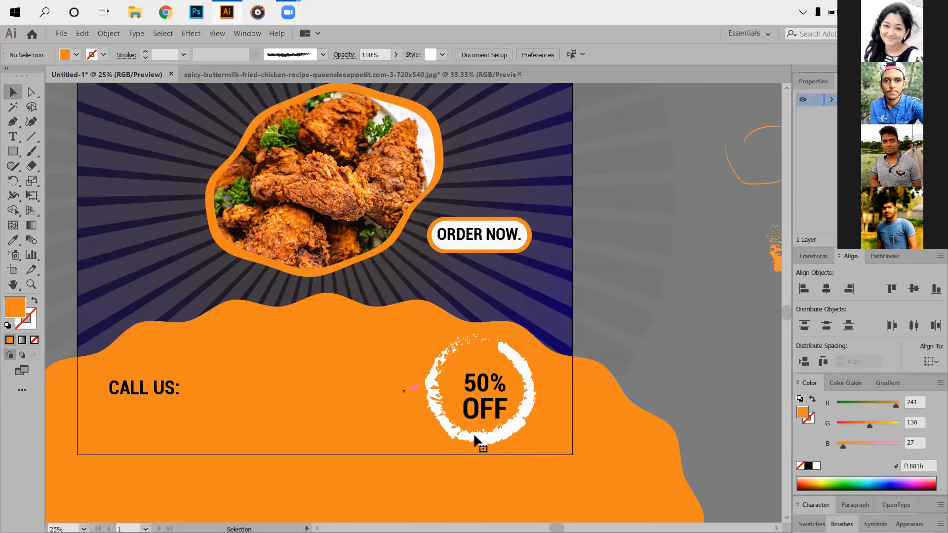
pyautogui.click(522, 396)
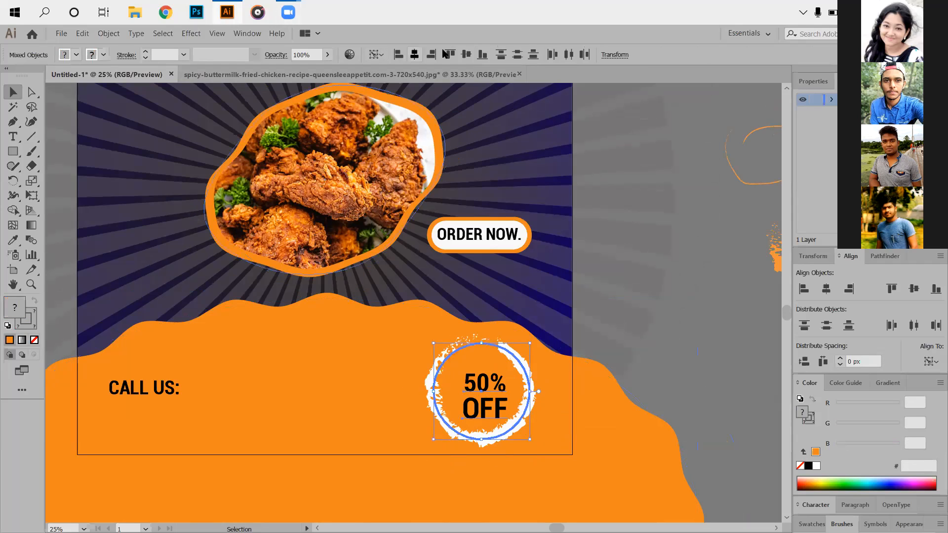
pyautogui.click(416, 54)
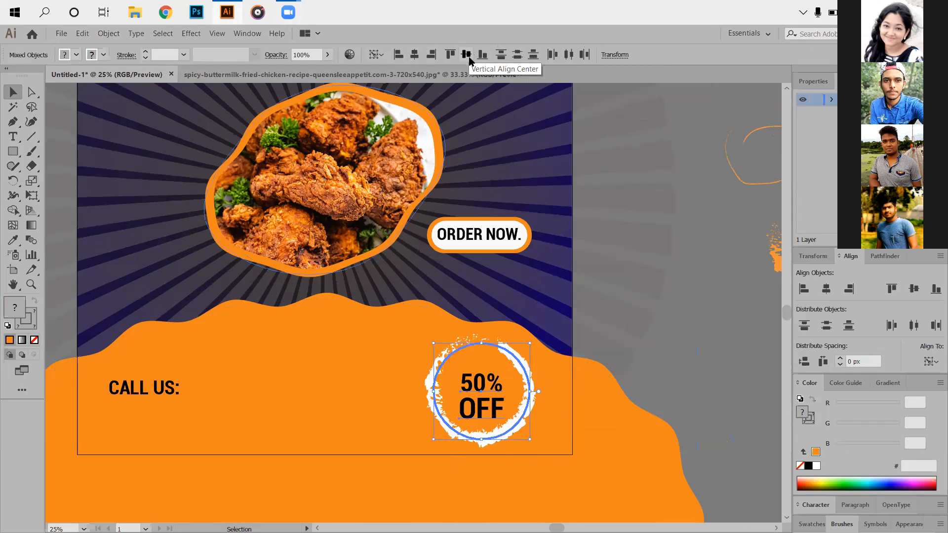
pyautogui.click(466, 371)
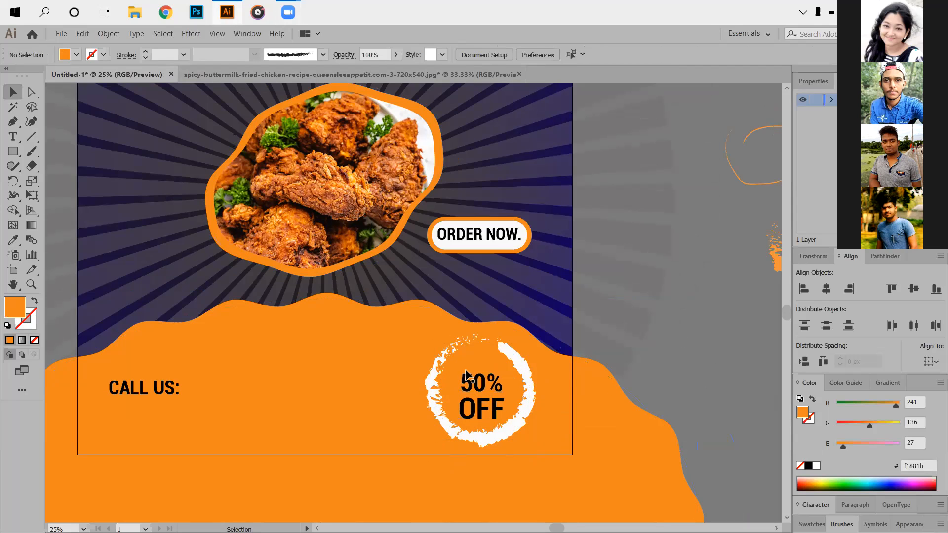
pyautogui.moveTo(463, 368); pyautogui.dragTo(565, 399)
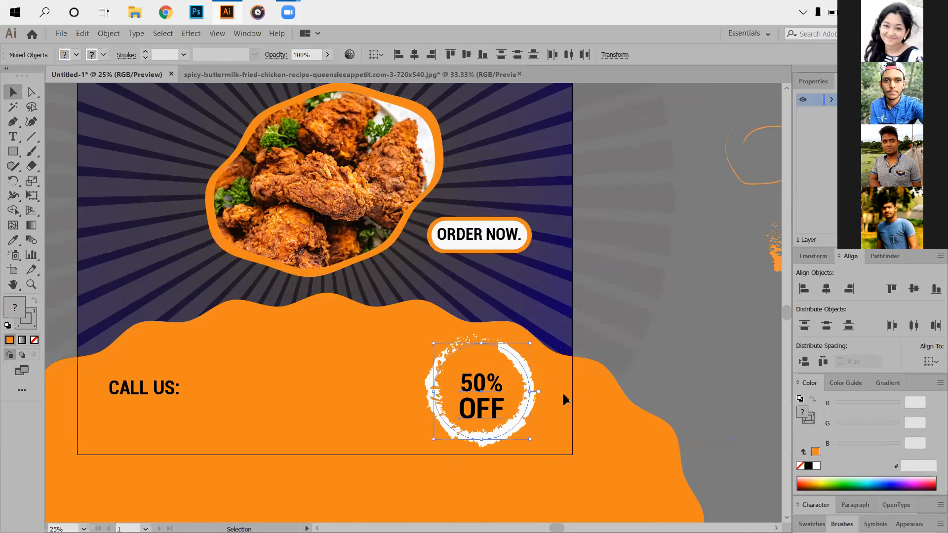
pyautogui.click(689, 381)
# - Enlarge the word OFF slightly and center it horizontally with the 50% text above it
pyautogui.click(477, 417)
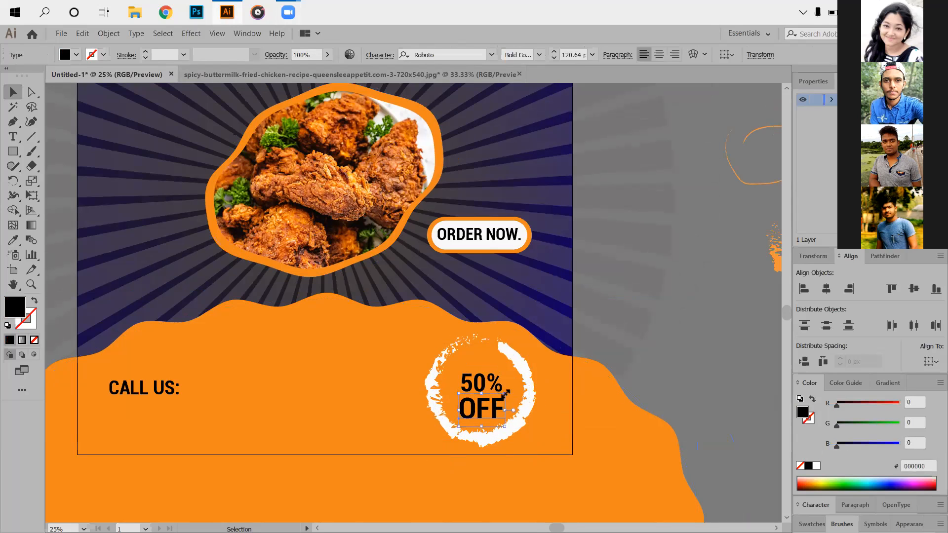
pyautogui.moveTo(506, 393); pyautogui.dragTo(512, 390)
pyautogui.click(648, 377)
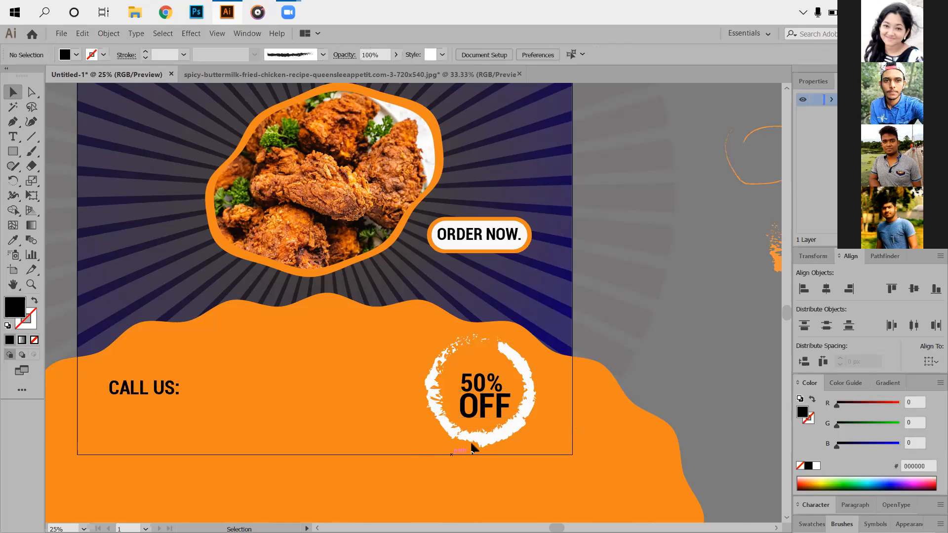
pyautogui.scroll(2, 474, 433)
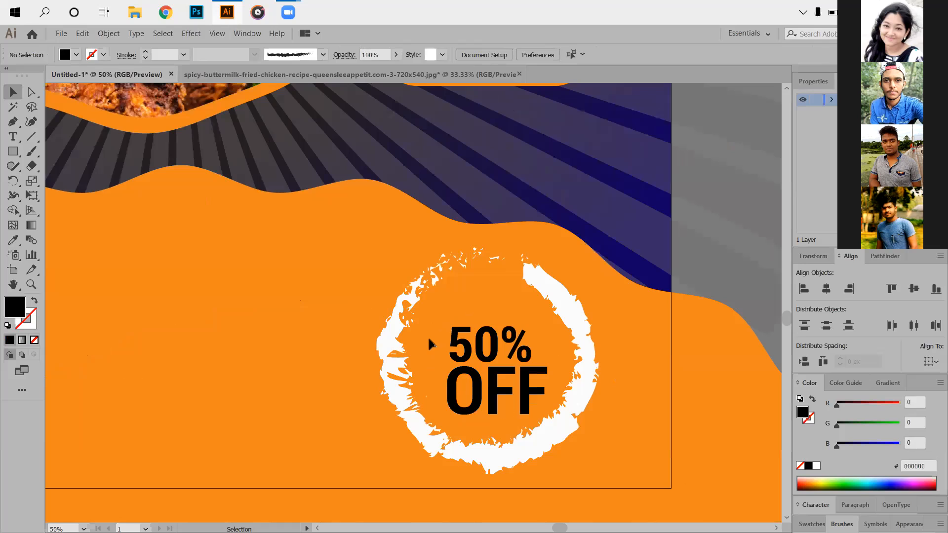
pyautogui.click(459, 393)
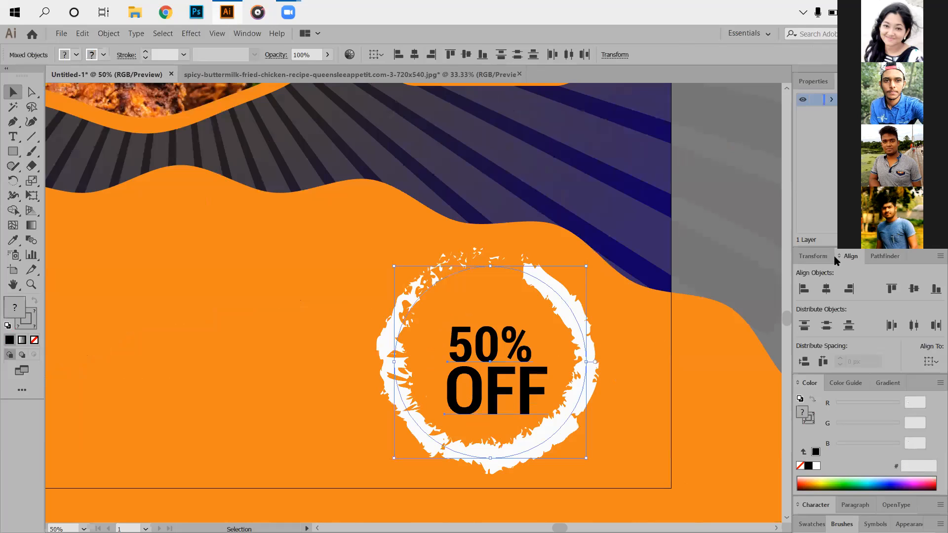
pyautogui.click(827, 289)
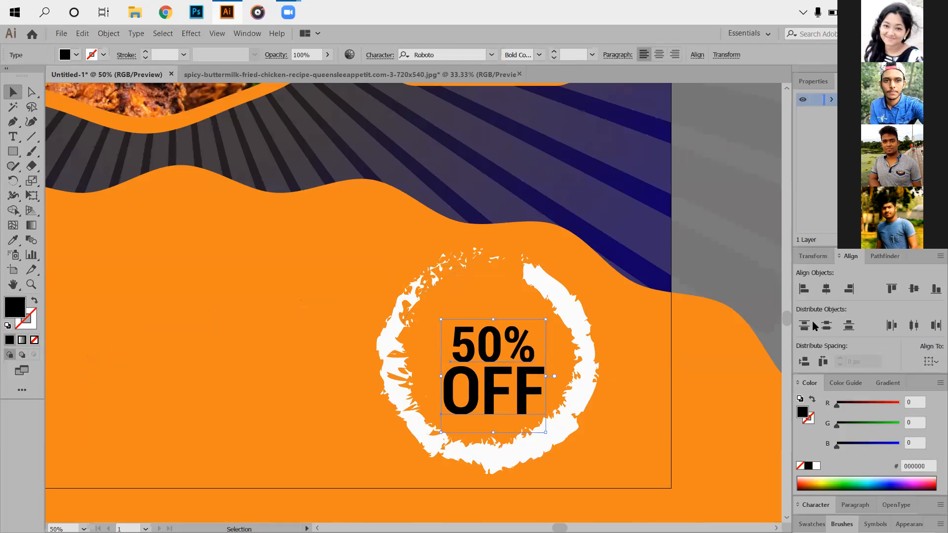
pyautogui.click(719, 445)
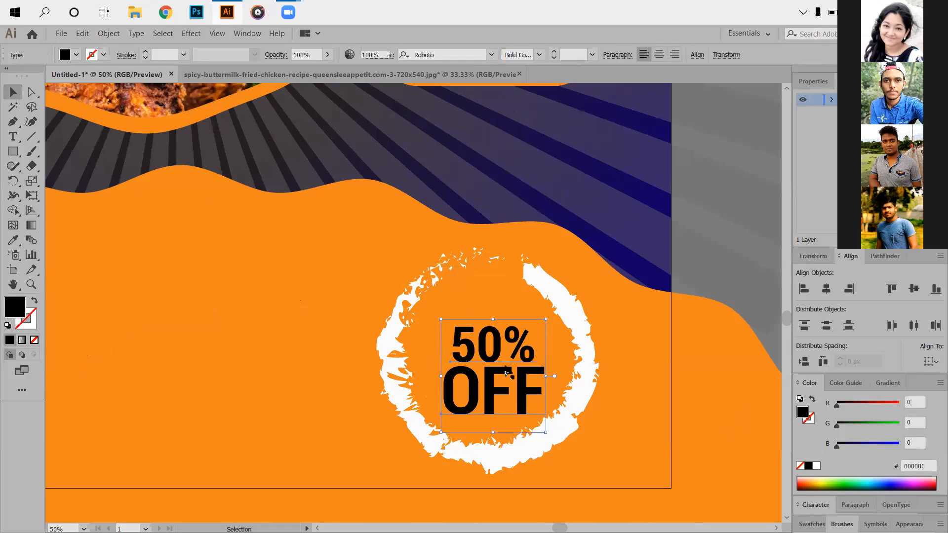
# - Widen the vertical gap between 50% and OFF and center both texts horizontally in the brushed ring
pyautogui.click(493, 332)
pyautogui.moveTo(493, 376); pyautogui.dragTo(558, 453)
pyautogui.click(650, 458)
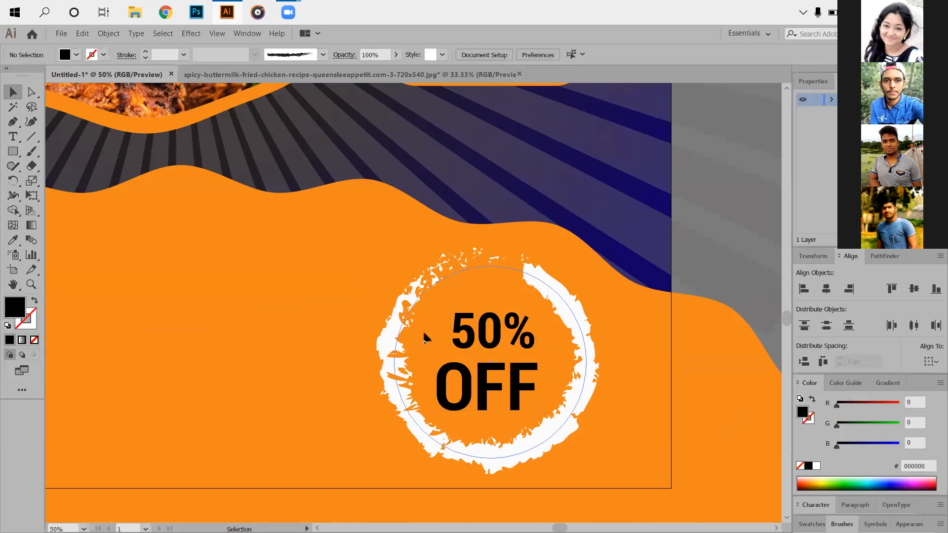
pyautogui.hotkey('ctrl', 'a')
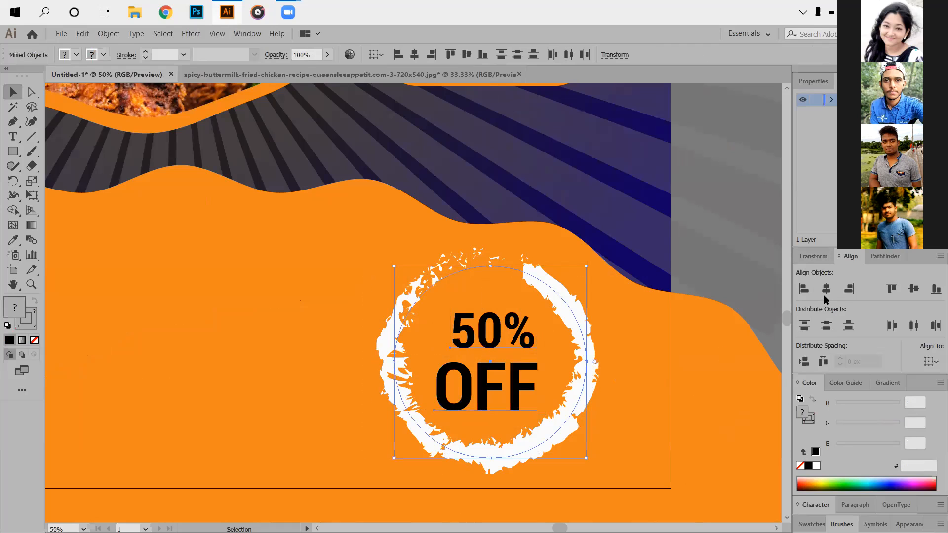
pyautogui.click(824, 294)
pyautogui.click(914, 291)
pyautogui.click(609, 428)
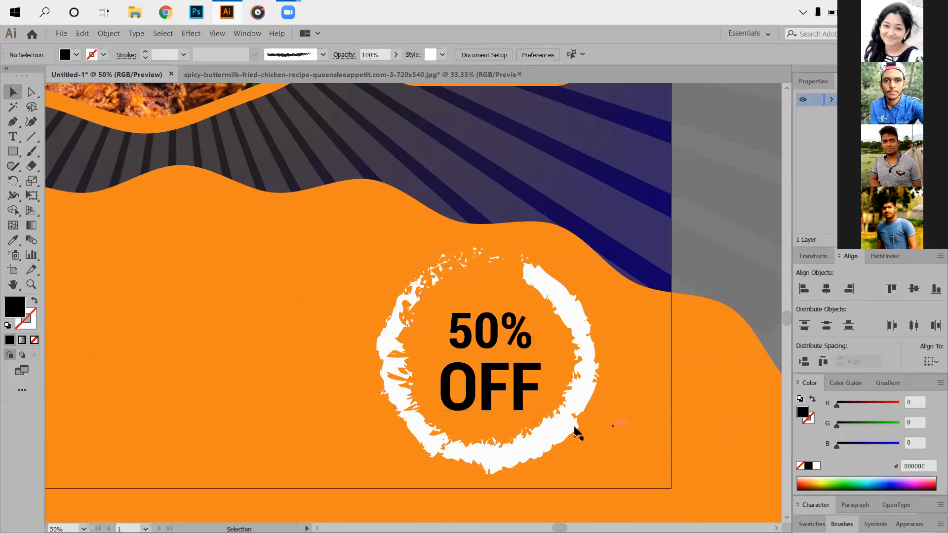
# - Add the contact phone number in black 35 pt bold condensed Roboto just after the CALL US: text
pyautogui.scroll(-1, 484, 441)
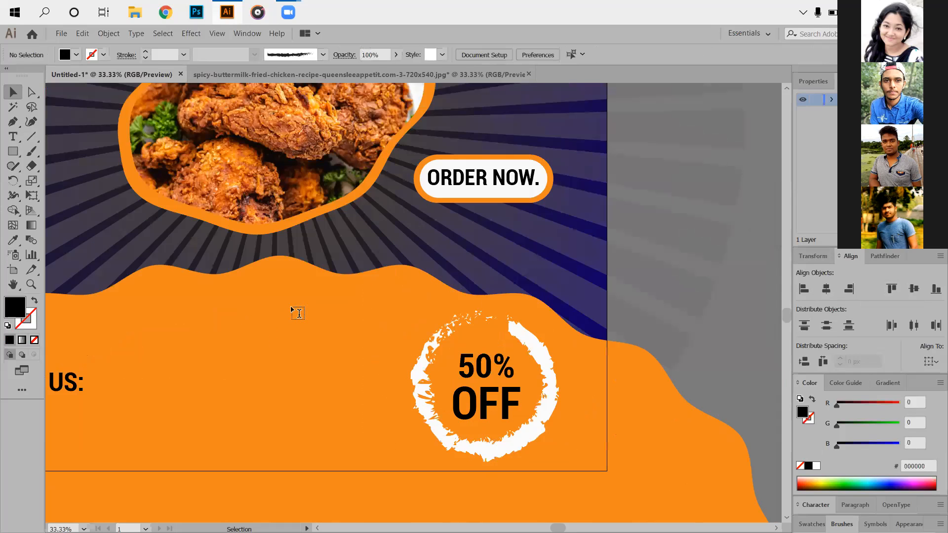
pyautogui.click(298, 313)
pyautogui.press('BackSpace')
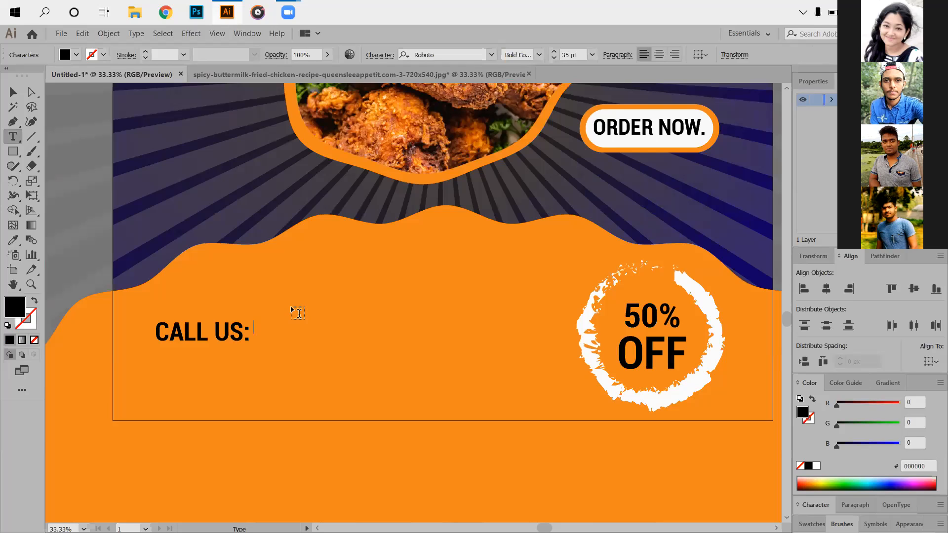
pyautogui.click(14, 96)
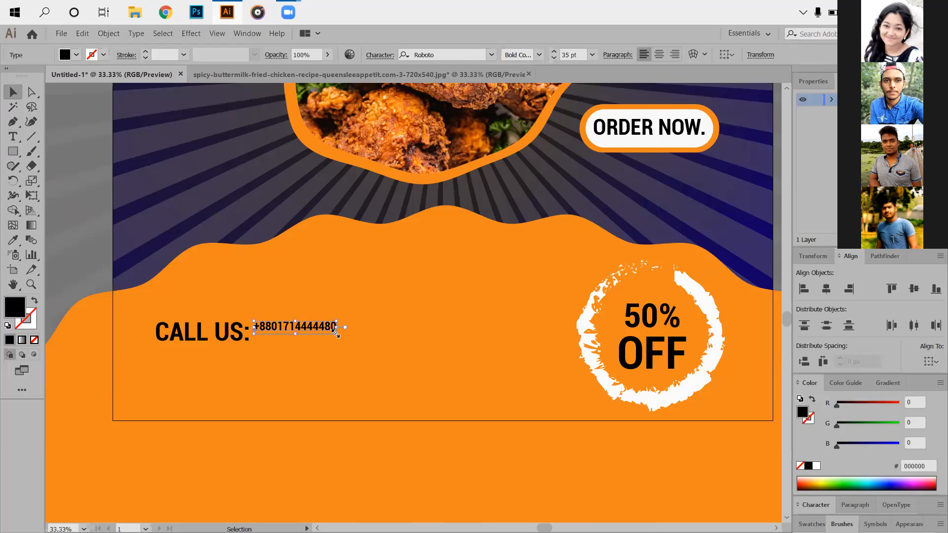
# - Enlarge the phone number to about 73.7 pt to match the CALL US: text and select both texts together
pyautogui.moveTo(335, 333); pyautogui.dragTo(300, 347)
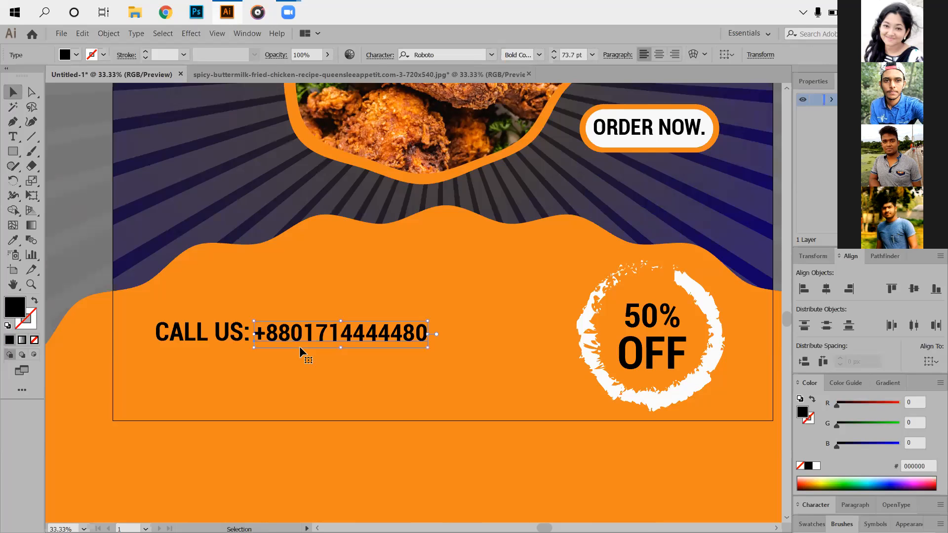
pyautogui.moveTo(137, 312); pyautogui.dragTo(361, 370)
pyautogui.moveTo(429, 337); pyautogui.dragTo(429, 341)
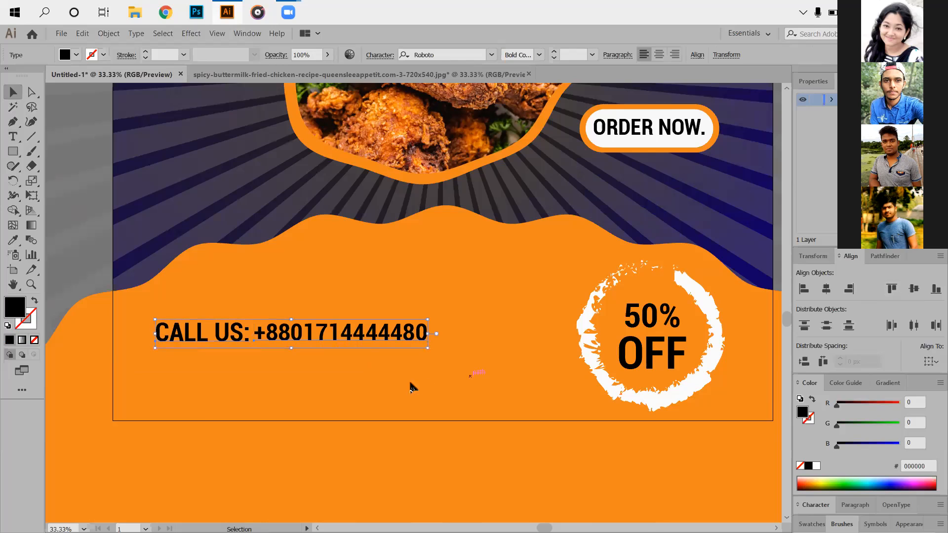
pyautogui.click(351, 368)
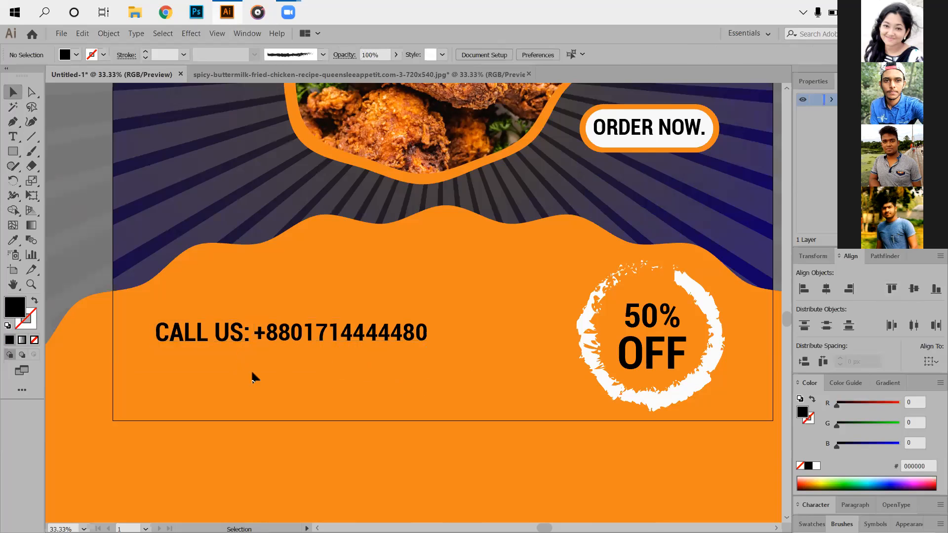
# - Unlock all locked artwork and place a copy of the orange wavy ellipse about 71 px higher and 9 px to the right
pyautogui.scroll(-1, 482, 375)
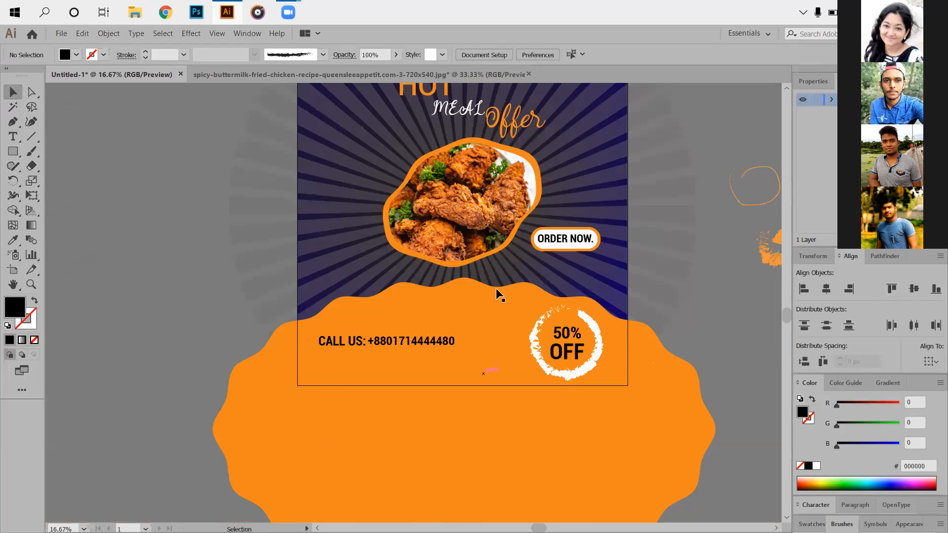
pyautogui.moveTo(562, 337); pyautogui.dragTo(551, 402)
pyautogui.scroll(1, 552, 402)
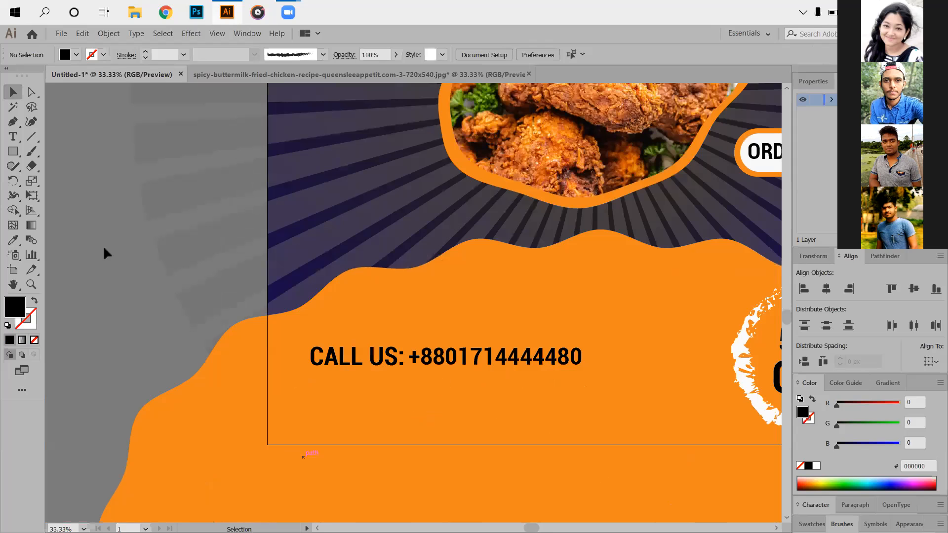
pyautogui.hotkey('ctrl', '-')
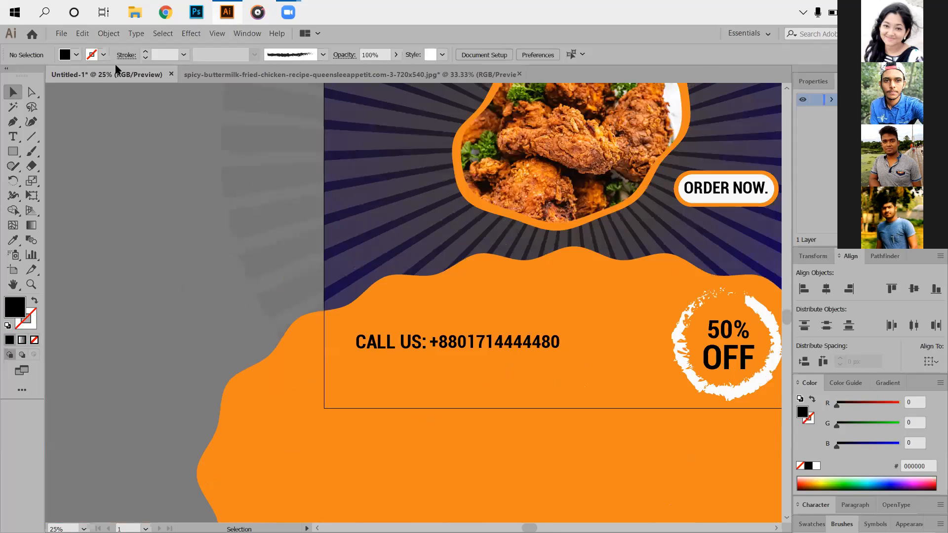
pyautogui.hotkey('ctrl', '-')
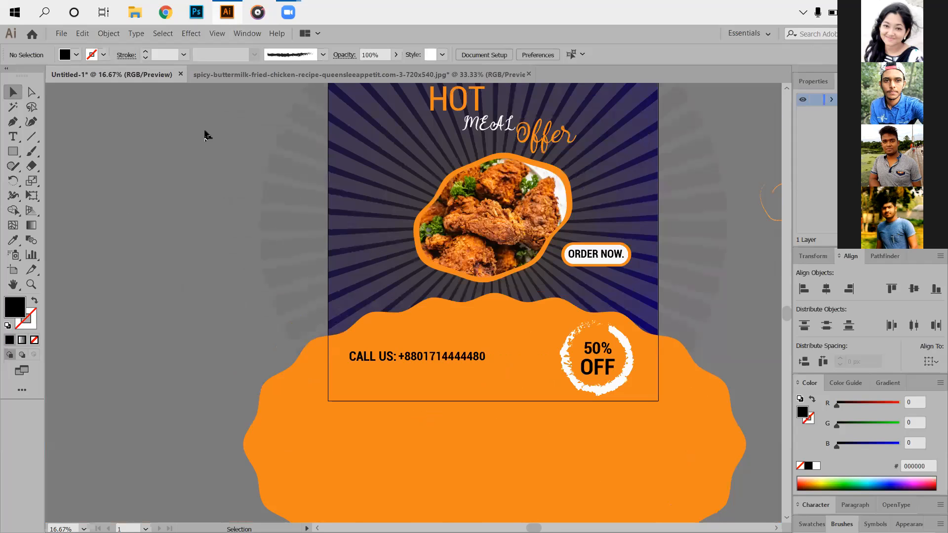
pyautogui.hotkey('ctrl', 'a')
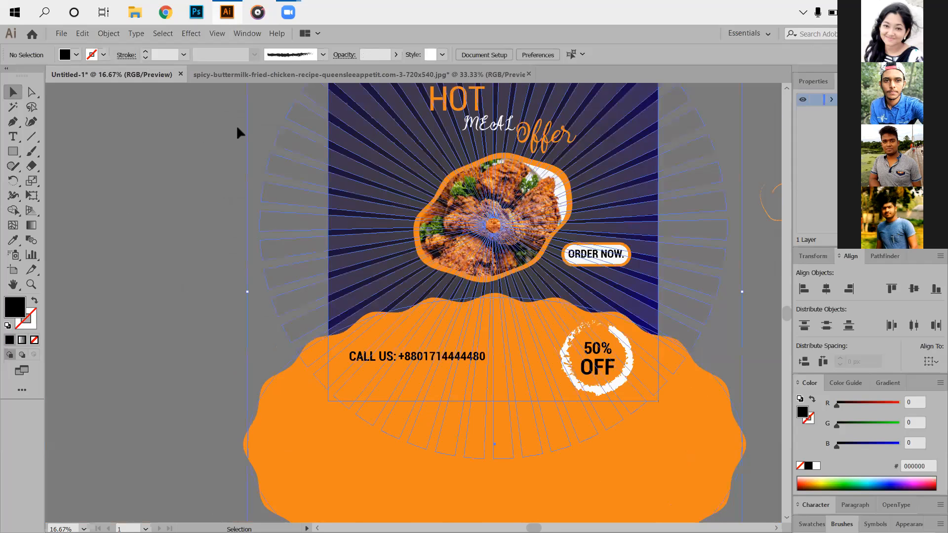
pyautogui.hotkey('ctrl', 'shift', 'a')
pyautogui.scroll(1, 429, 389)
pyautogui.click(430, 389)
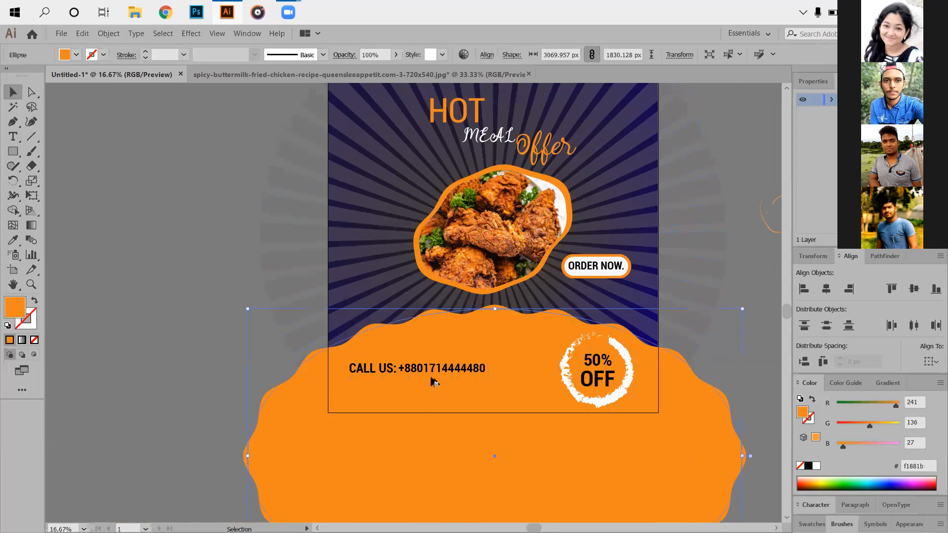
pyautogui.moveTo(430, 389); pyautogui.dragTo(432, 377)
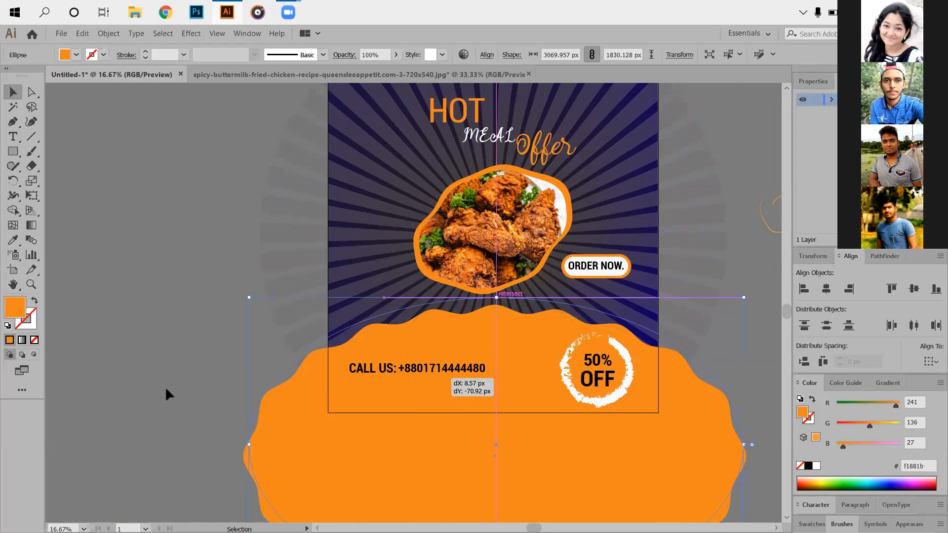
# - Fill the copied wavy ellipse with off-white f9f8f7 and send it behind the orange ellipse
pyautogui.doubleClick(15, 307)
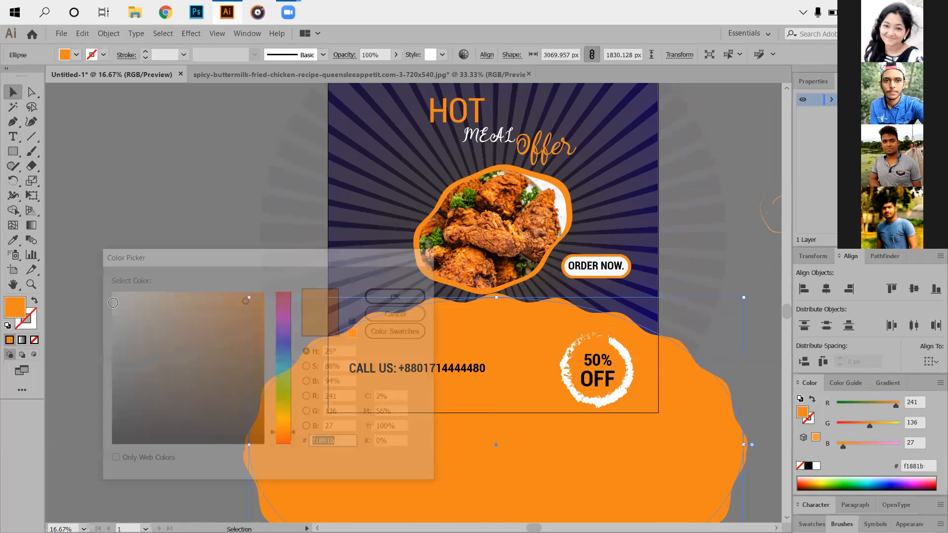
pyautogui.click(109, 293)
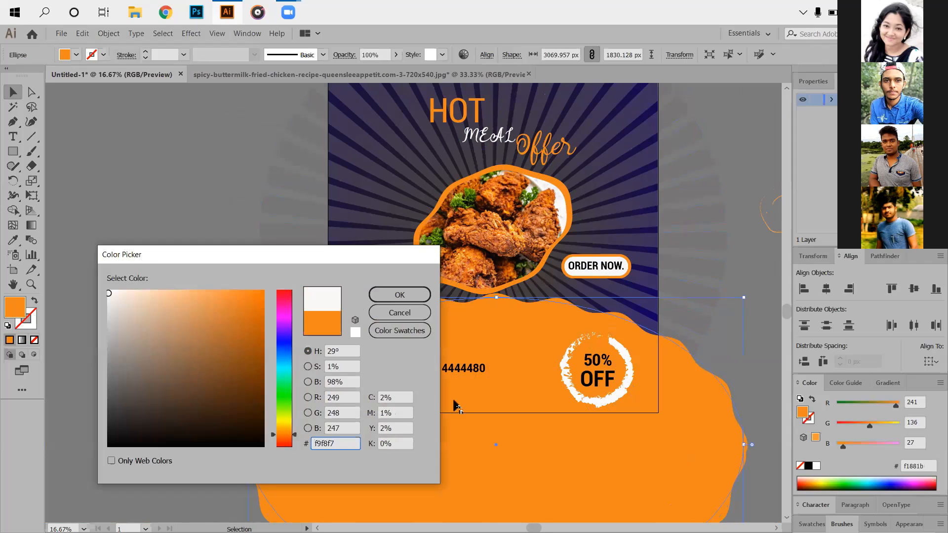
pyautogui.press('Return')
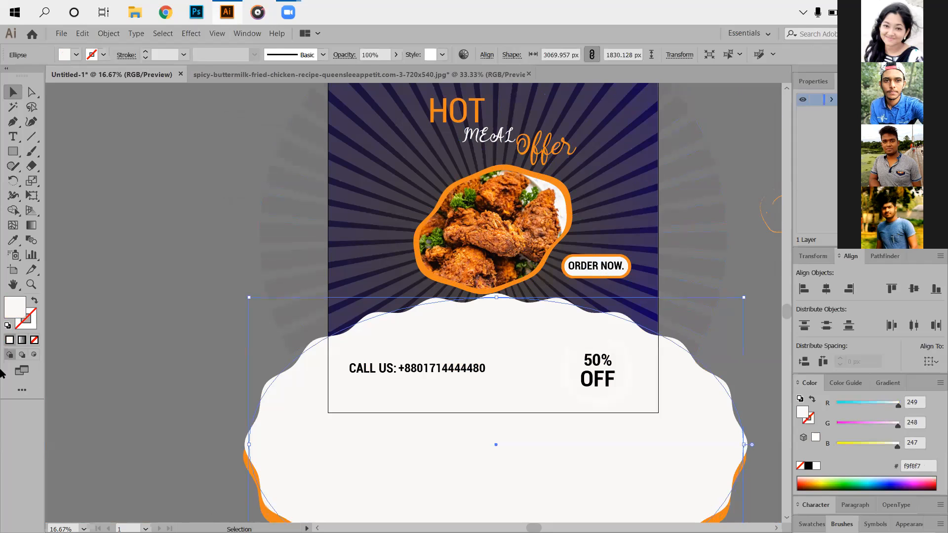
pyautogui.hotkey('ctrl', '[')
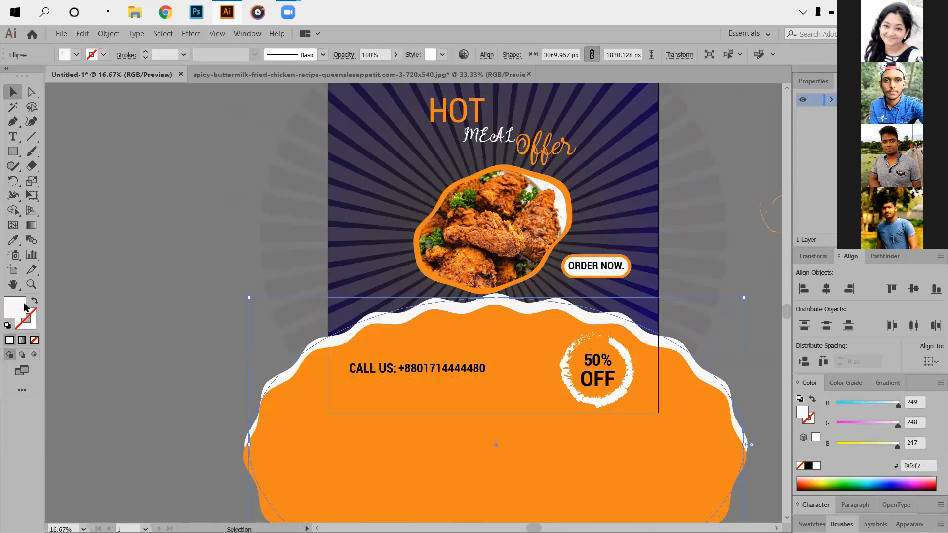
pyautogui.hotkey('ctrl', '2')
# - Nudge the off-white wavy ellipse down so that only a thin white edge shows above the orange wave
pyautogui.scroll(-1, 396, 405)
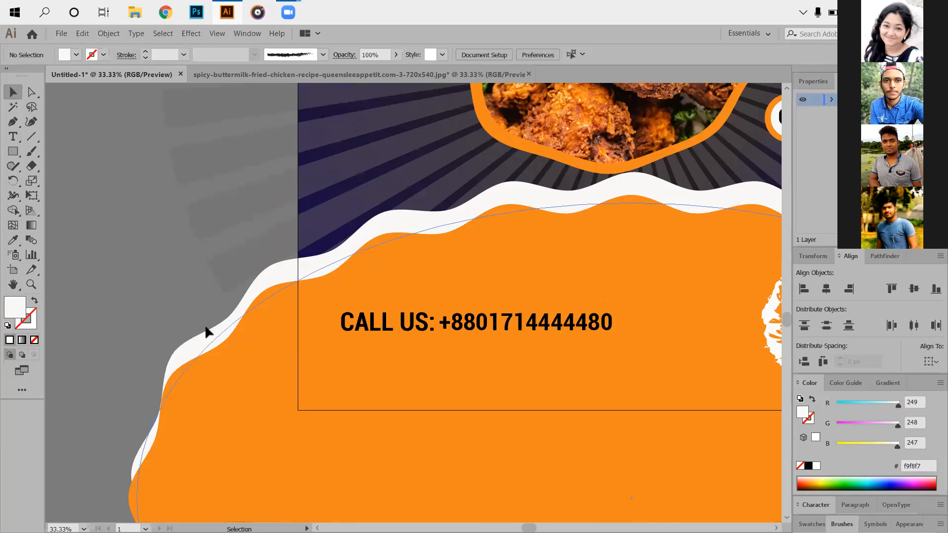
pyautogui.scroll(1, 70, 287)
pyautogui.moveTo(70, 286); pyautogui.dragTo(386, 345)
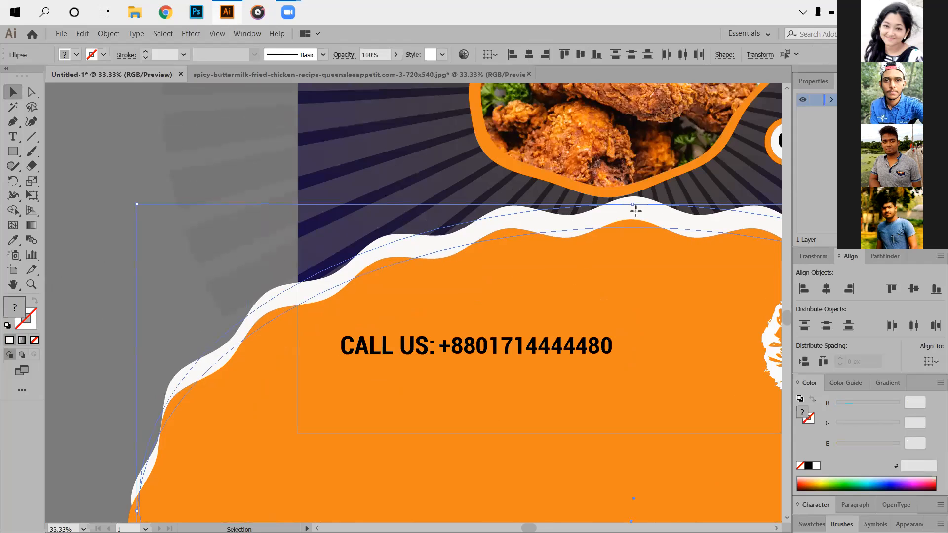
pyautogui.click(505, 221)
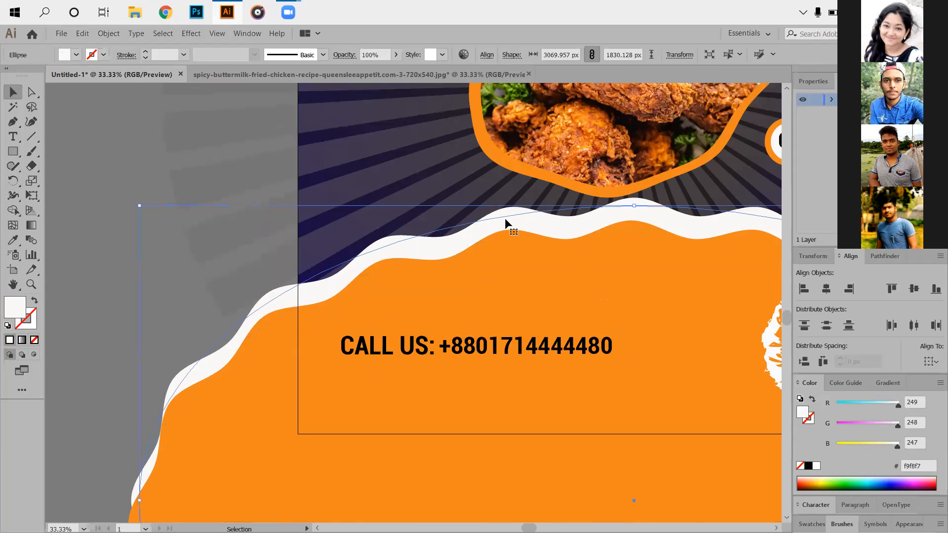
pyautogui.hotkey('shift', 'Down')
pyautogui.hotkey('shift', 'Down')
pyautogui.hotkey('shift', 'Down')
pyautogui.hotkey('shift', 'Down')
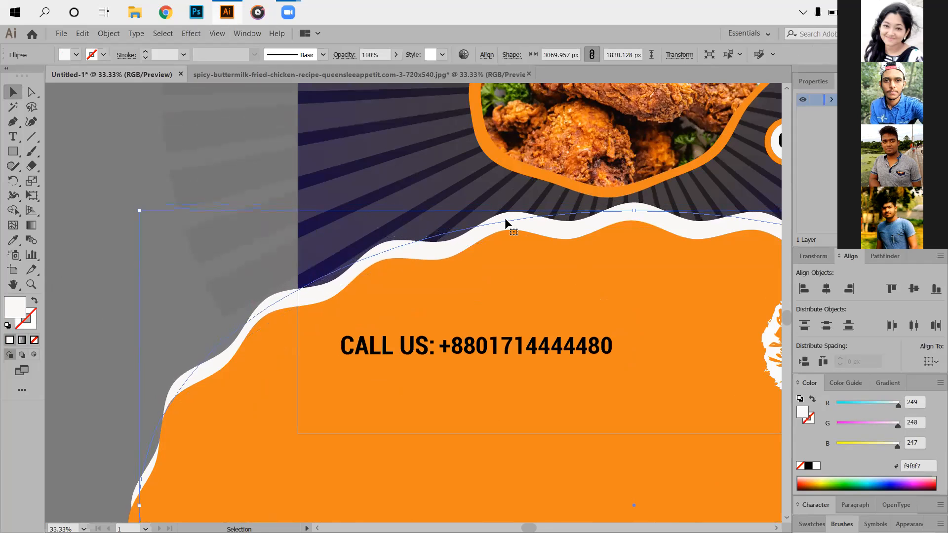
pyautogui.hotkey('shift', 'Down')
pyautogui.click(133, 237)
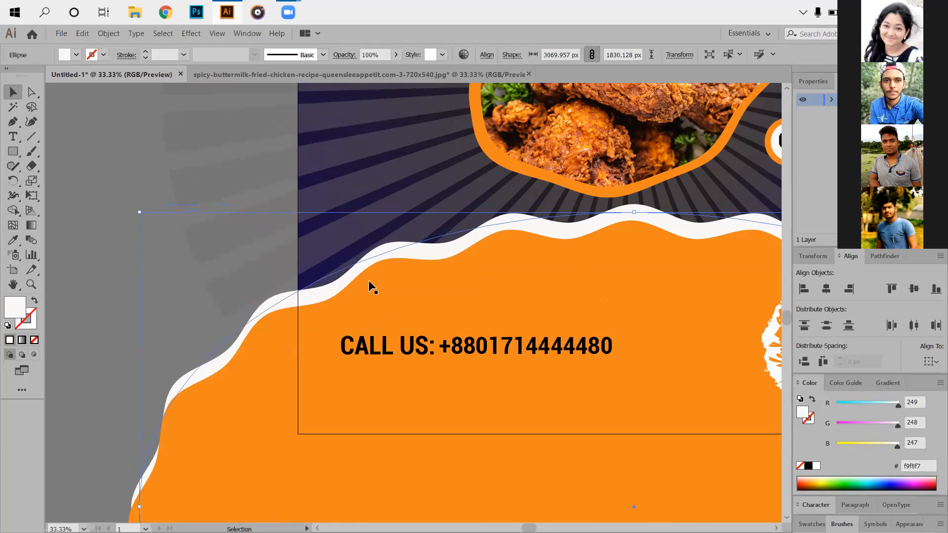
# - Select the orange and off-white wavy ellipses together and lock them in place
pyautogui.scroll(-2, 551, 367)
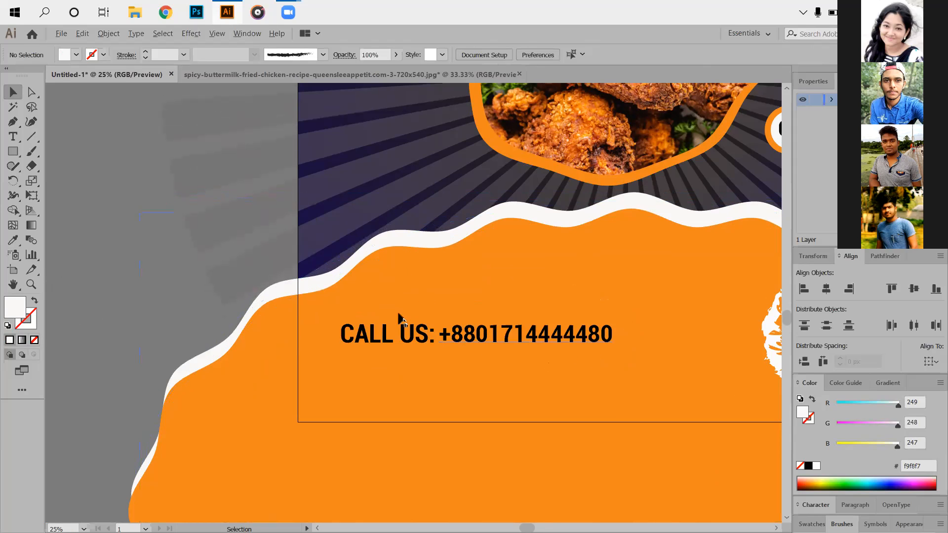
pyautogui.click(349, 329)
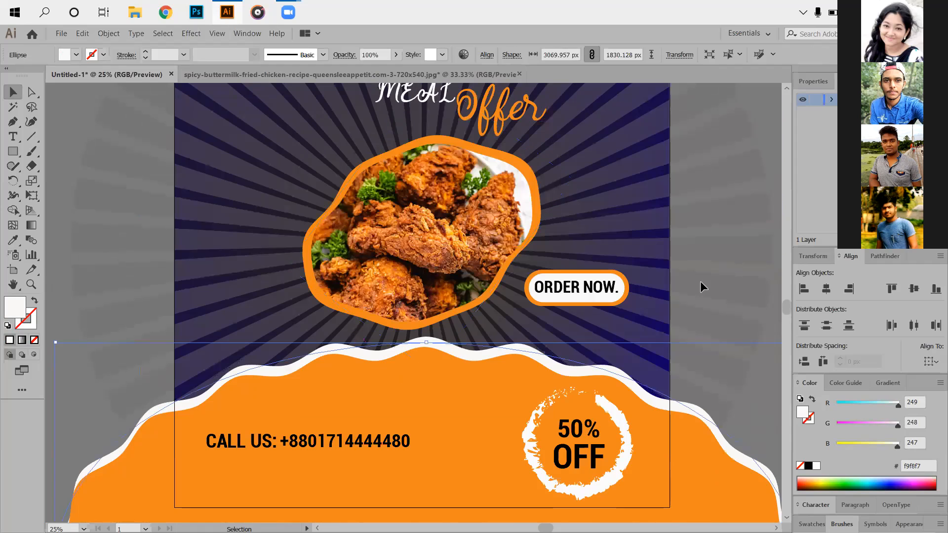
pyautogui.click(204, 353)
pyautogui.scroll(-2, 204, 353)
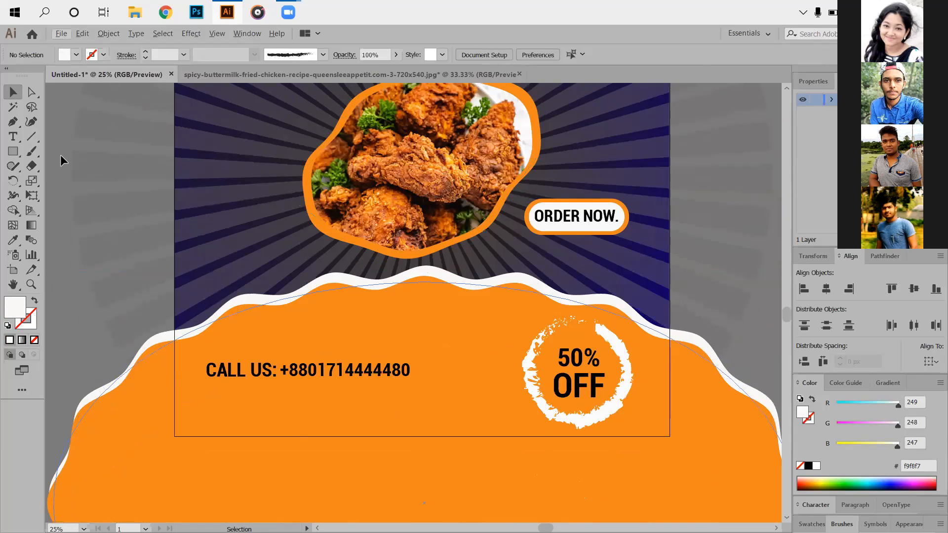
pyautogui.hotkey('ctrl', 'z')
pyautogui.moveTo(132, 407); pyautogui.dragTo(87, 355)
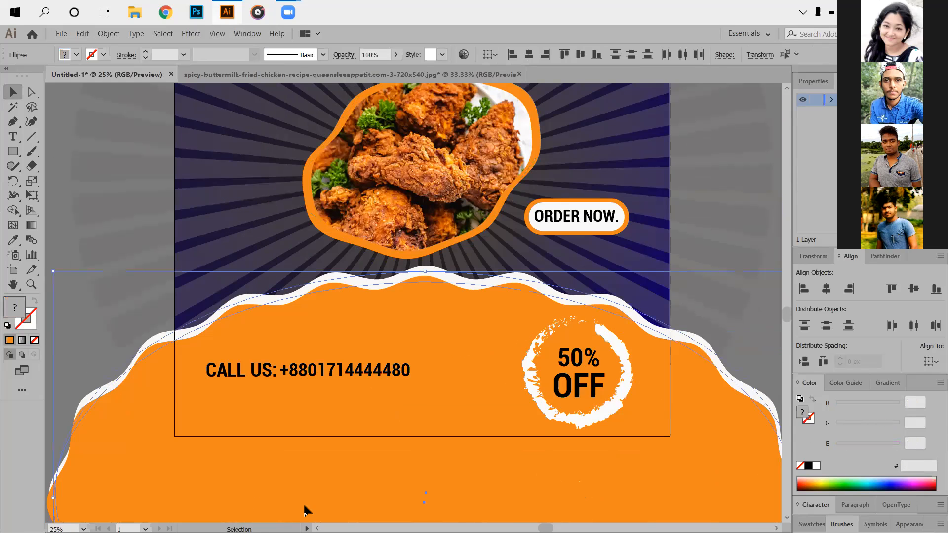
# - Shrink the CALL US: text and phone number together slightly around their center
pyautogui.click(406, 386)
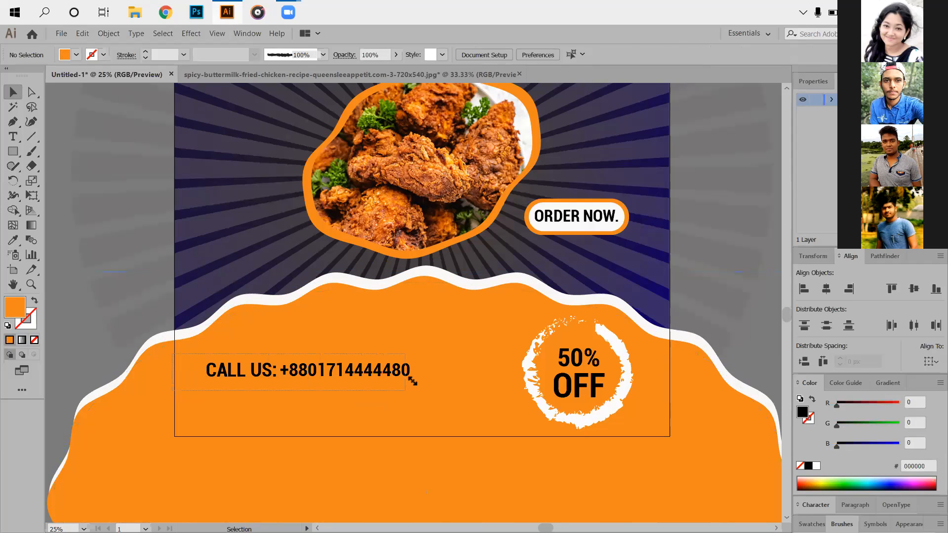
pyautogui.click(412, 381)
pyautogui.moveTo(412, 381); pyautogui.dragTo(390, 386)
pyautogui.click(191, 398)
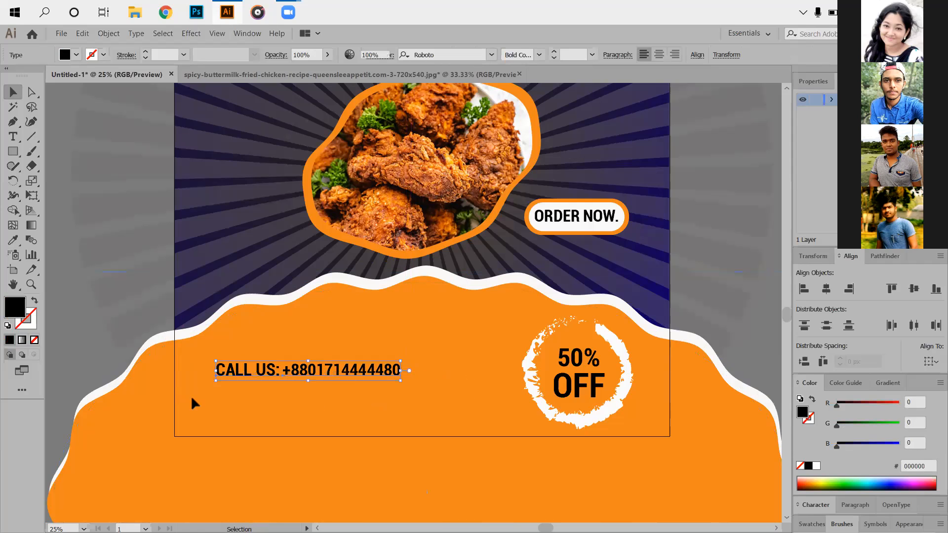
# - Open the image 71.jpg from the Social Media Icons 01 folder inside EPS Resources on drive E
pyautogui.click(64, 35)
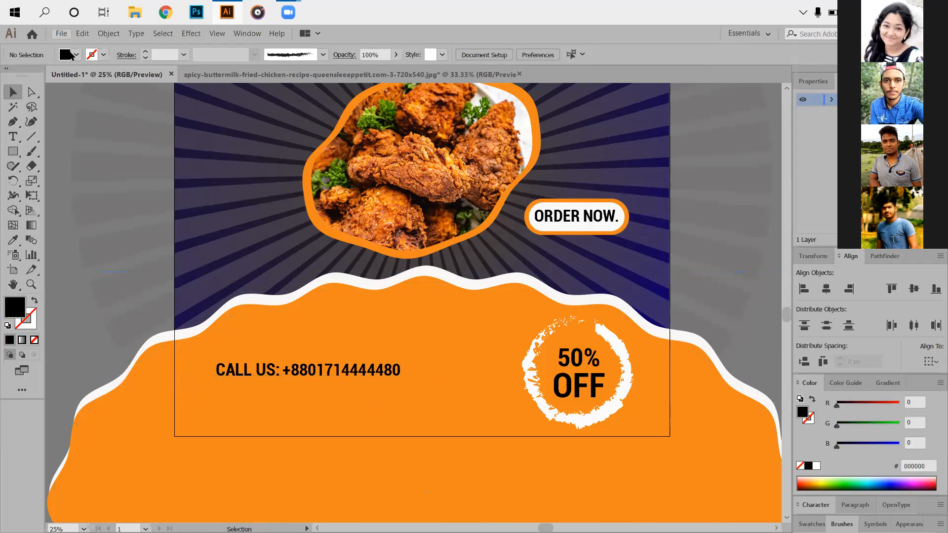
pyautogui.click(70, 67)
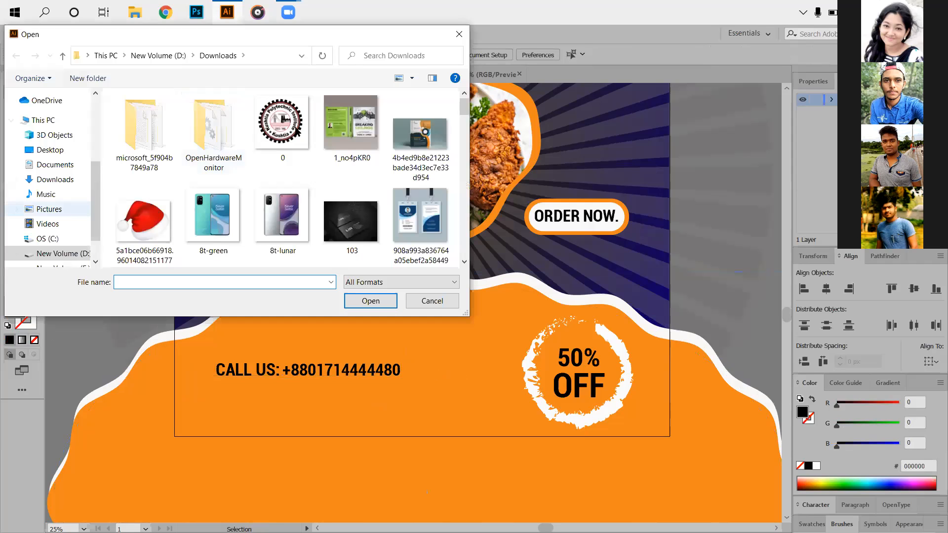
pyautogui.click(62, 267)
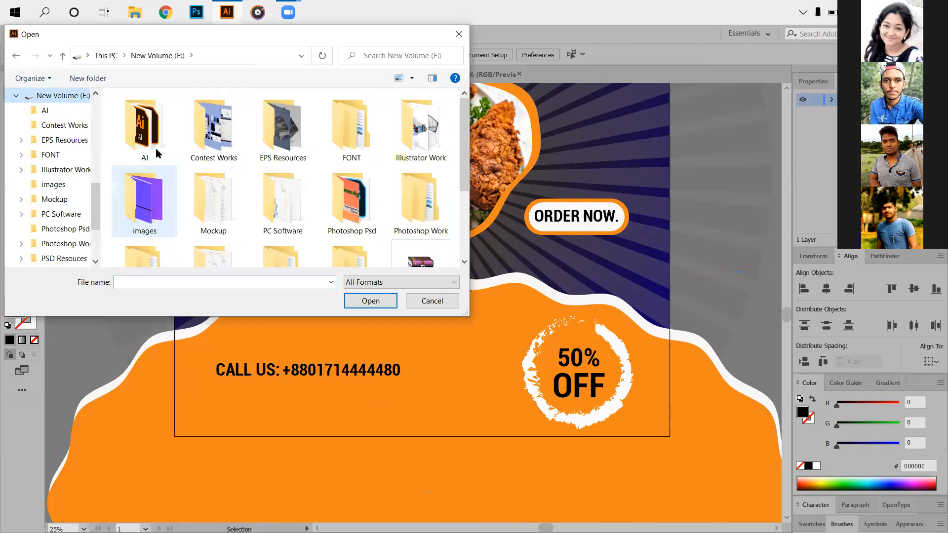
pyautogui.doubleClick(288, 148)
pyautogui.doubleClick(292, 154)
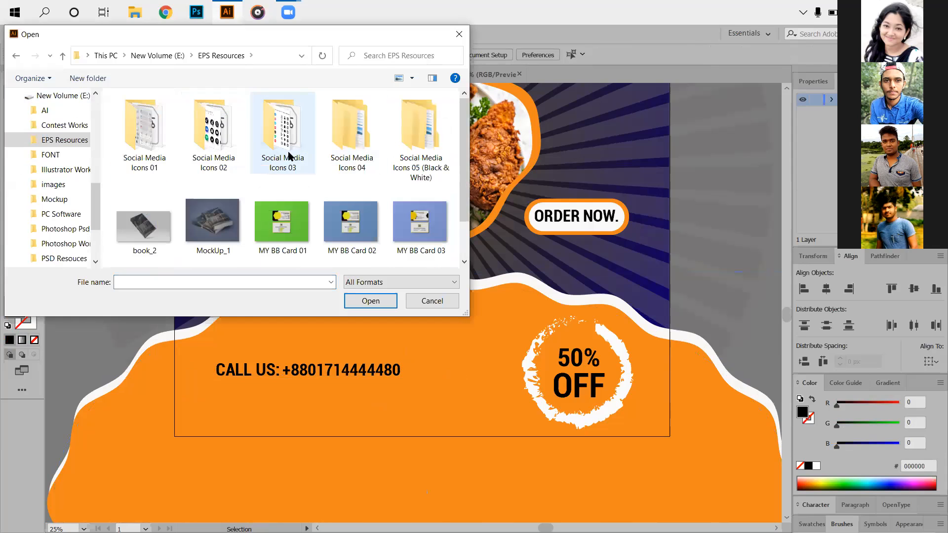
pyautogui.click(145, 139)
pyautogui.doubleClick(145, 139)
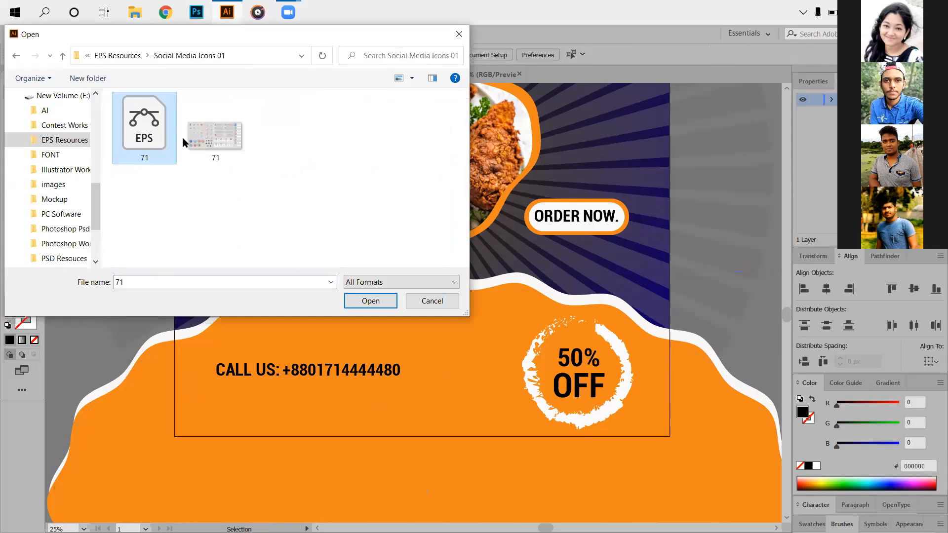
pyautogui.click(214, 141)
pyautogui.click(368, 298)
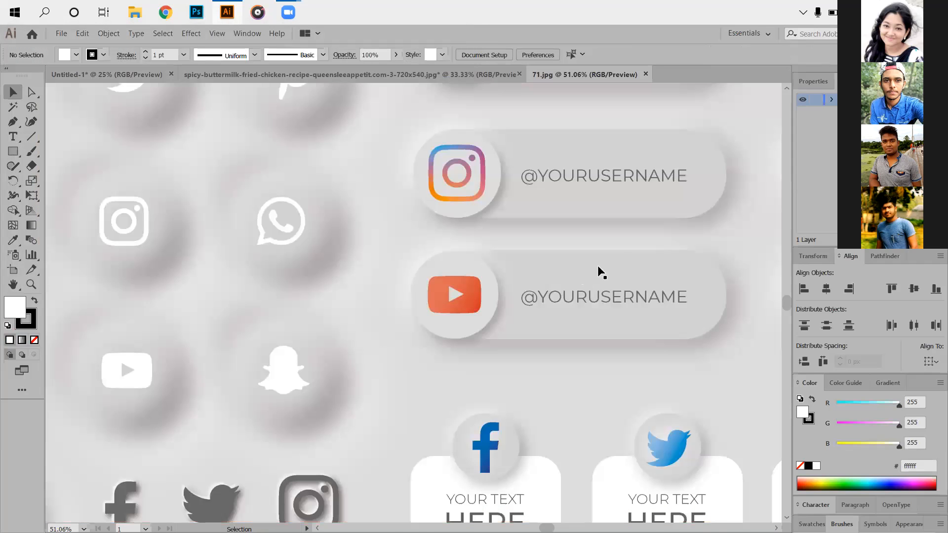
# - Move the social media icon sheet about 365 px down and 83 px left relative to its artboard
pyautogui.scroll(-5, 614, 237)
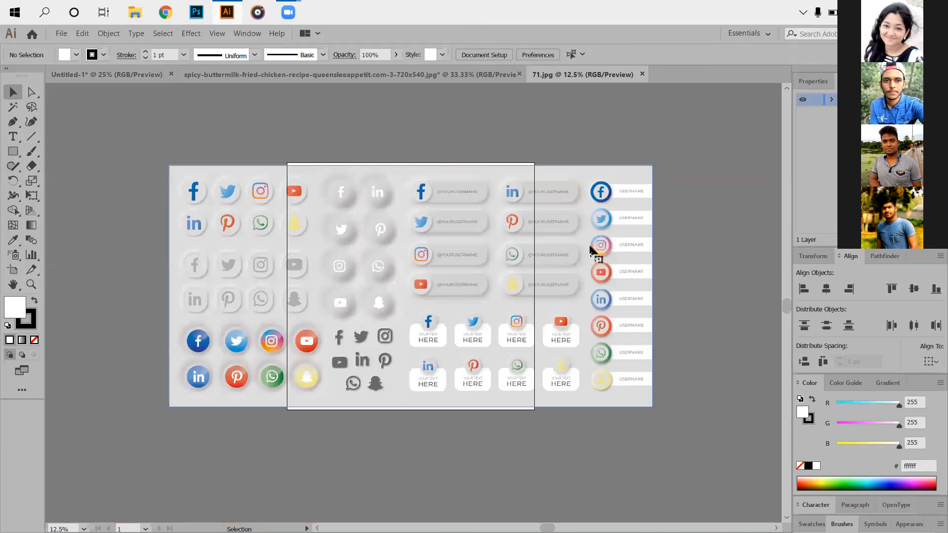
pyautogui.scroll(1, 587, 242)
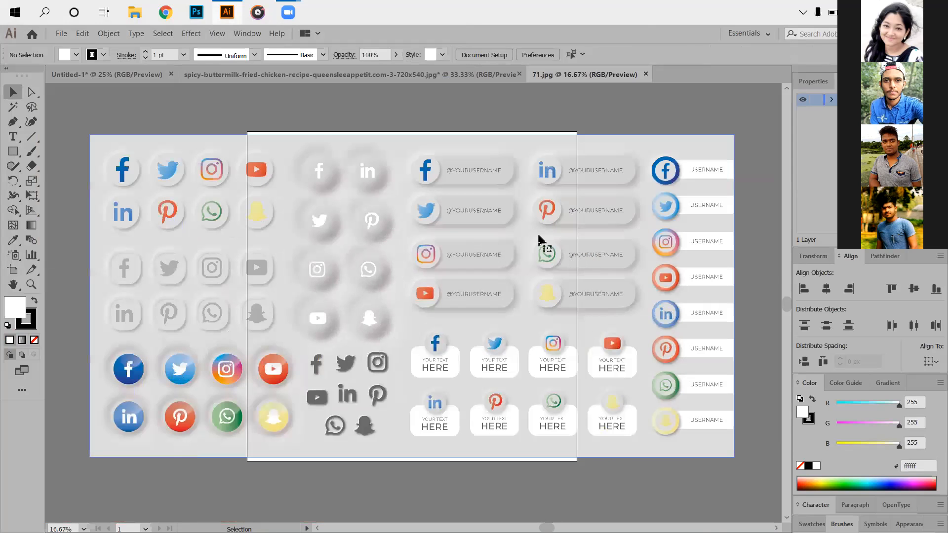
pyautogui.moveTo(493, 159); pyautogui.dragTo(481, 217)
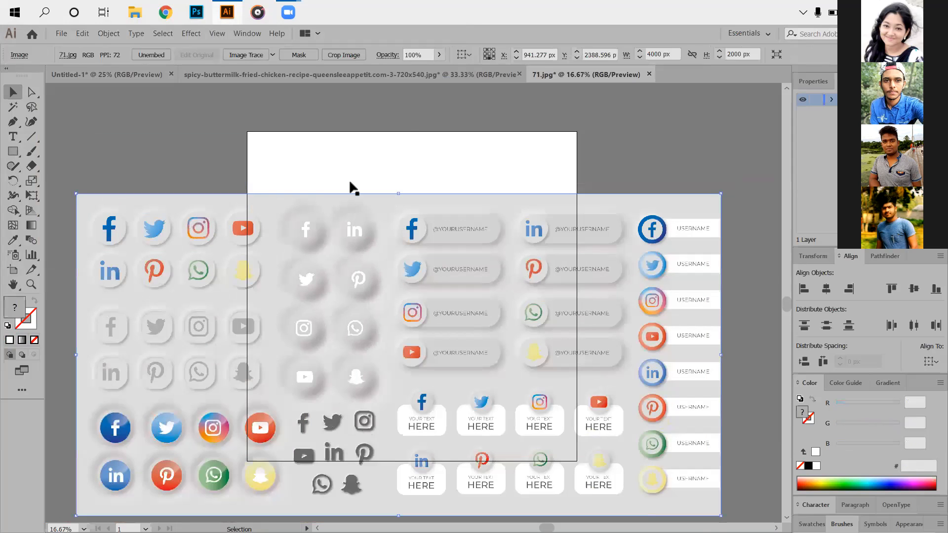
pyautogui.click(349, 180)
pyautogui.scroll(-3, 316, 200)
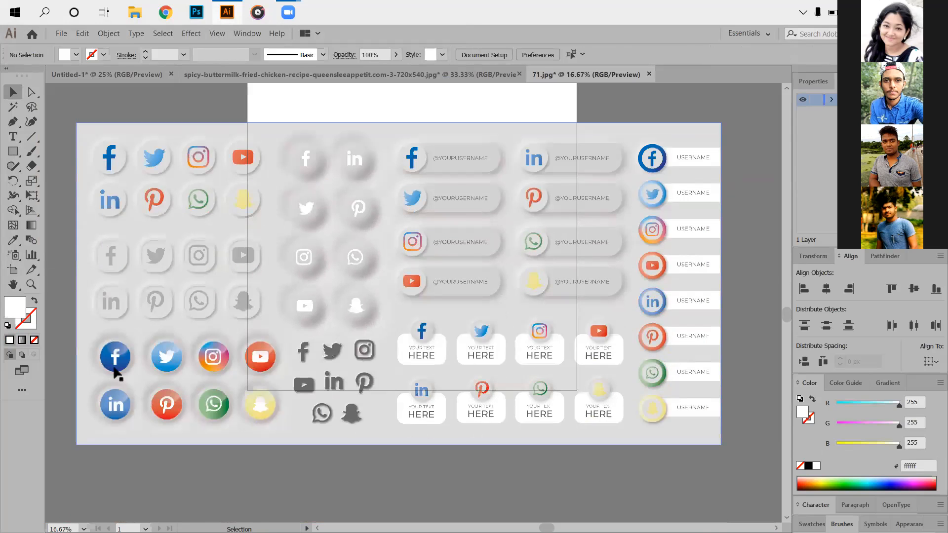
pyautogui.click(120, 436)
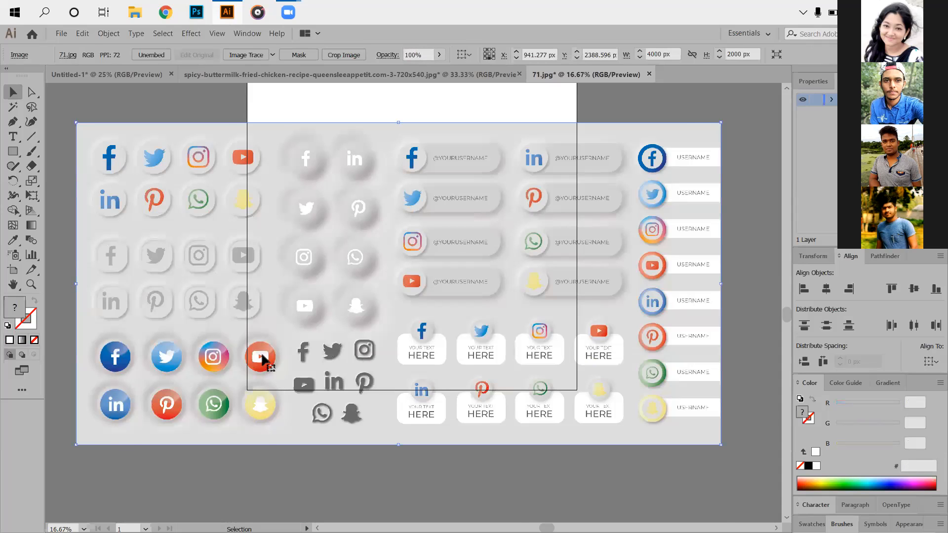
pyautogui.scroll(2, 266, 362)
pyautogui.moveTo(191, 204); pyautogui.dragTo(381, 301)
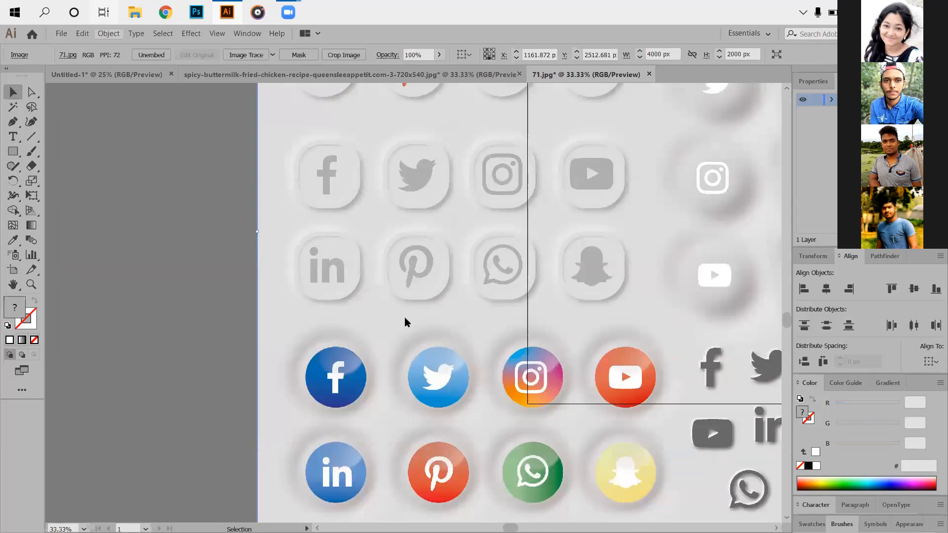
pyautogui.scroll(-2, 280, 297)
pyautogui.moveTo(407, 281); pyautogui.dragTo(390, 271)
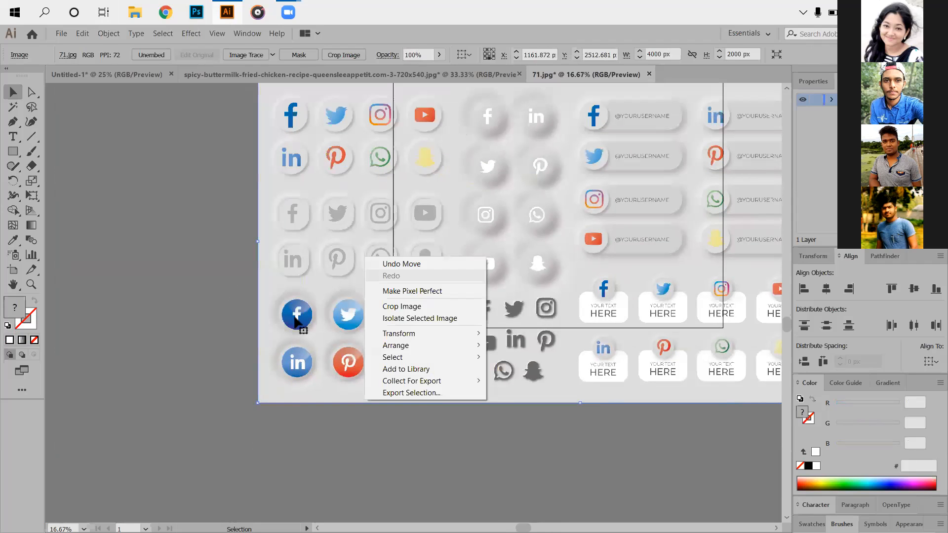
pyautogui.rightClick(296, 321)
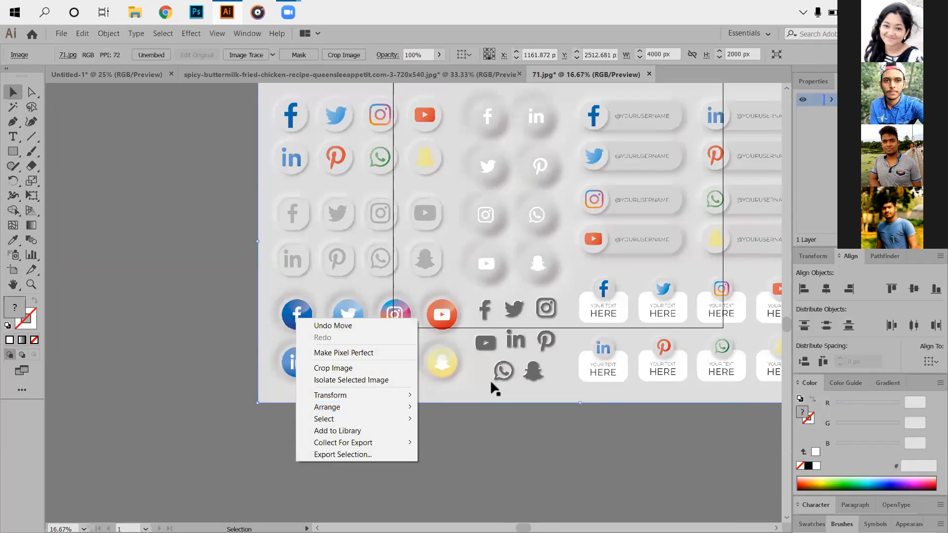
pyautogui.click(419, 447)
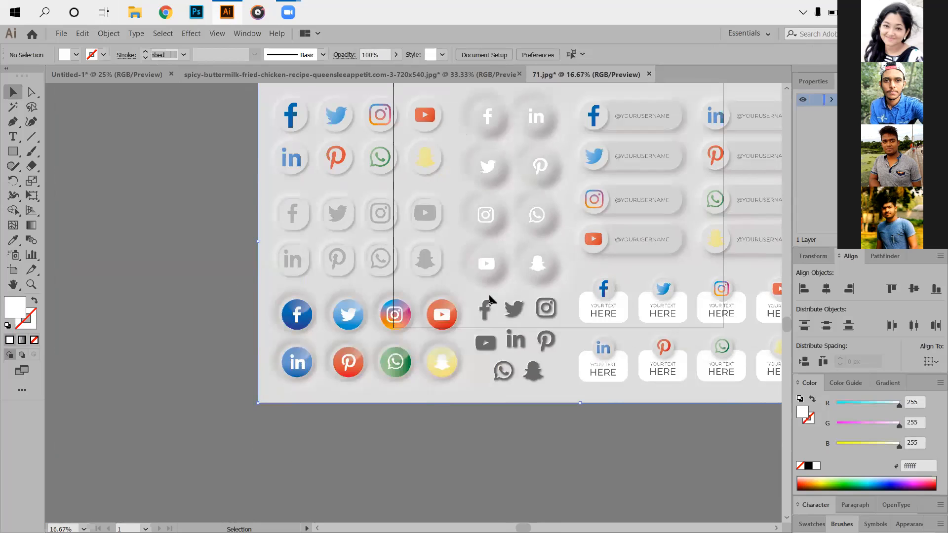
pyautogui.moveTo(564, 188); pyautogui.dragTo(472, 240)
pyautogui.moveTo(328, 326); pyautogui.dragTo(313, 303)
pyautogui.rightClick(313, 303)
pyautogui.moveTo(189, 218); pyautogui.dragTo(102, 203)
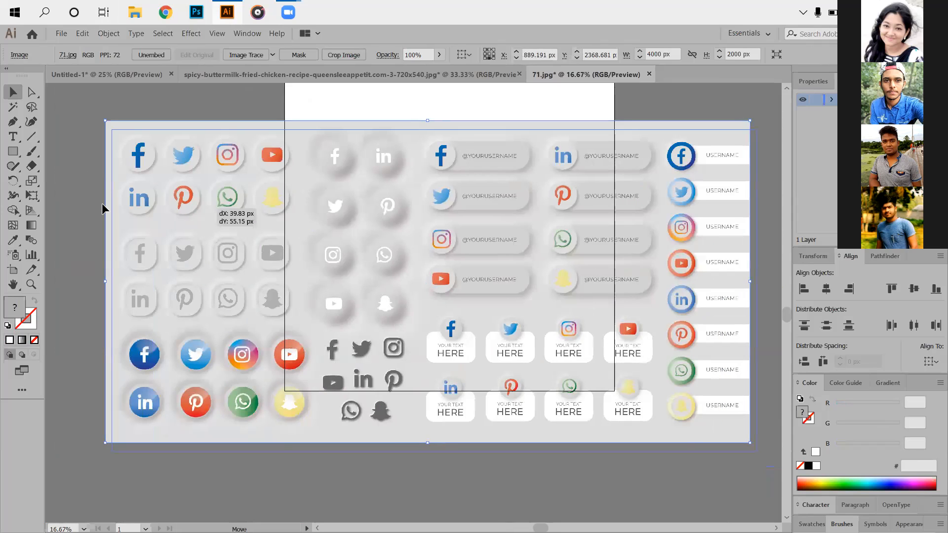
pyautogui.moveTo(161, 231)
pyautogui.mouseDown()
pyautogui.moveTo(167, 244)
pyautogui.moveTo(163, 234)
pyautogui.mouseUp()
pyautogui.rightClick(163, 234)
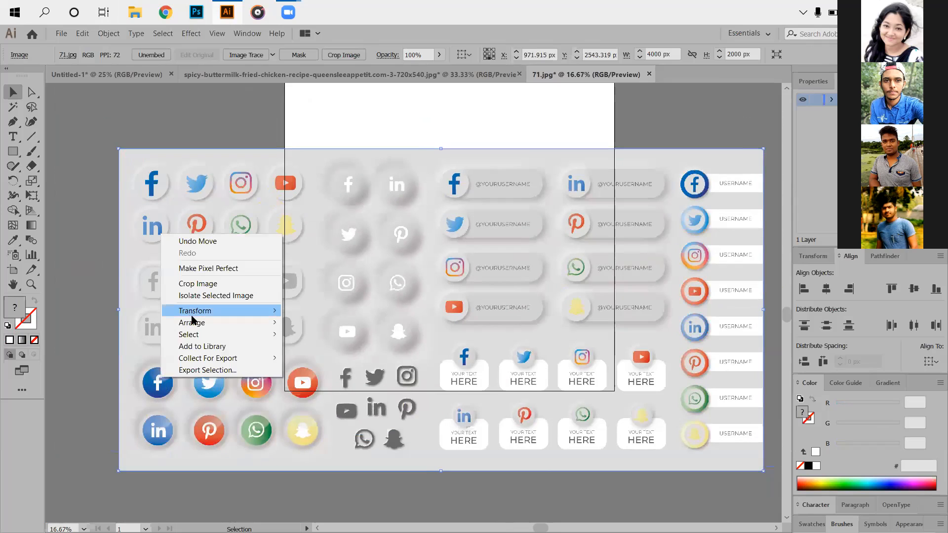
pyautogui.moveTo(433, 252); pyautogui.dragTo(433, 249)
pyautogui.moveTo(429, 209); pyautogui.dragTo(529, 269)
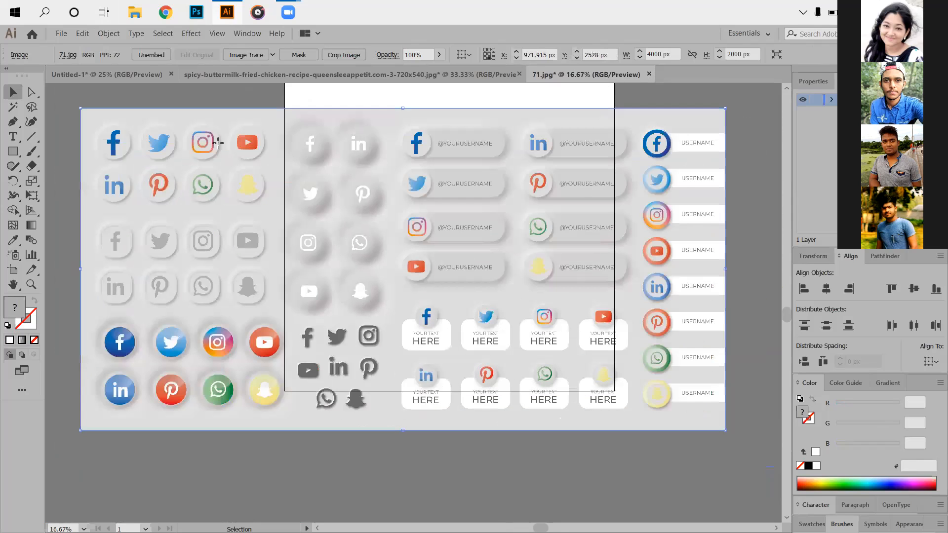
# - Close 71.jpg without saving and open the EPS file 193 from the Social Media Icons 02 folder in EPS Resources
pyautogui.hotkey('ctrl', 'w')
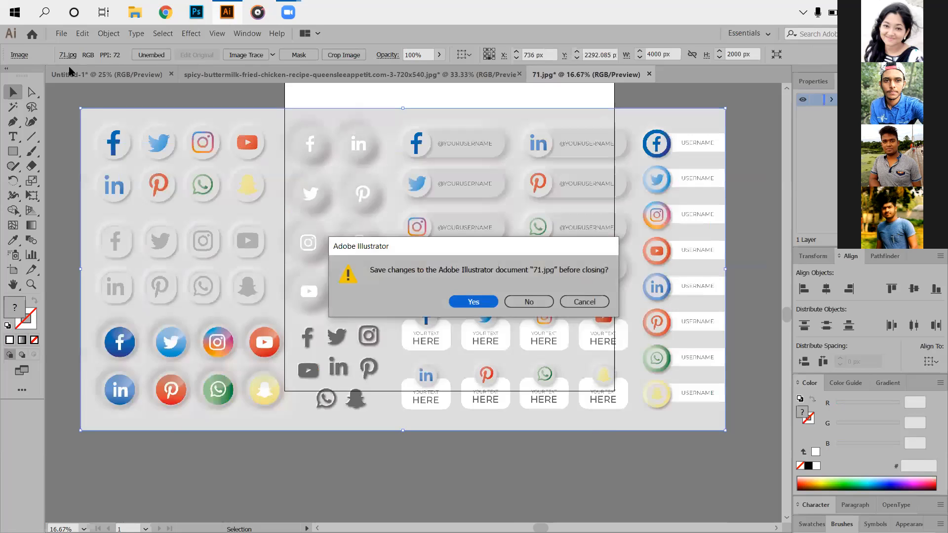
pyautogui.press('n')
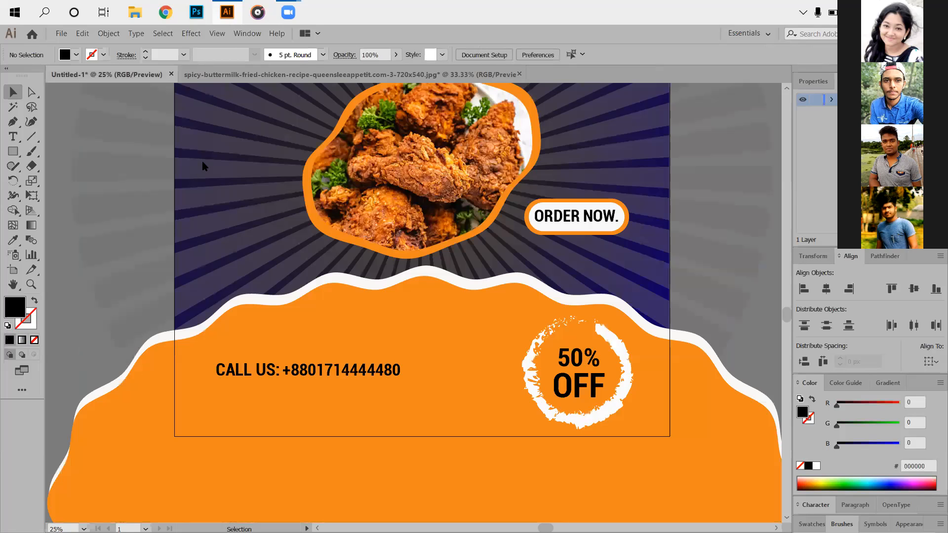
pyautogui.hotkey('ctrl', 'o')
pyautogui.doubleClick(280, 148)
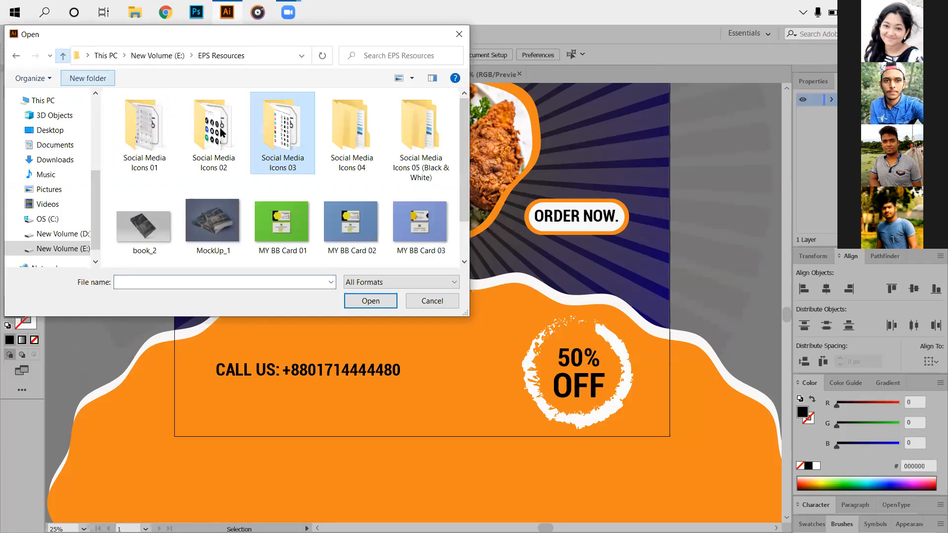
pyautogui.doubleClick(212, 159)
pyautogui.click(116, 133)
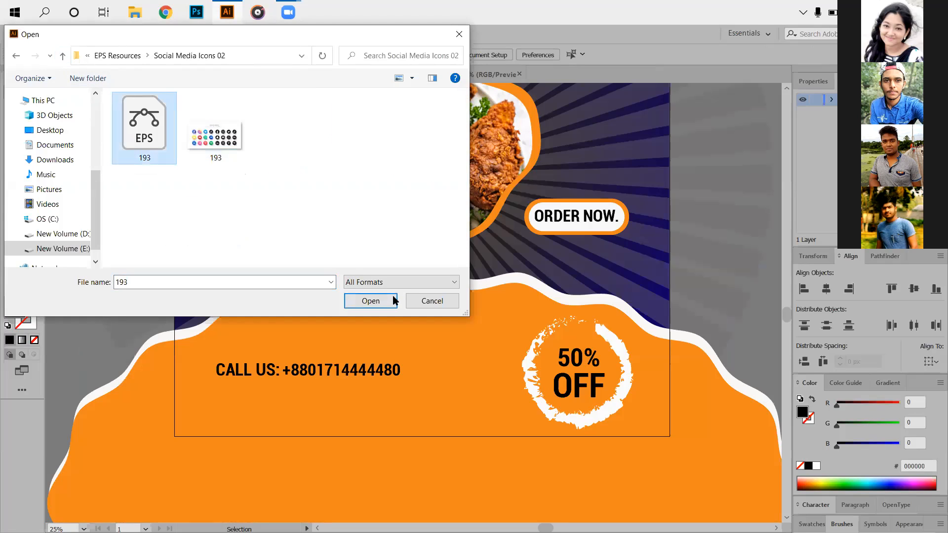
pyautogui.click(393, 302)
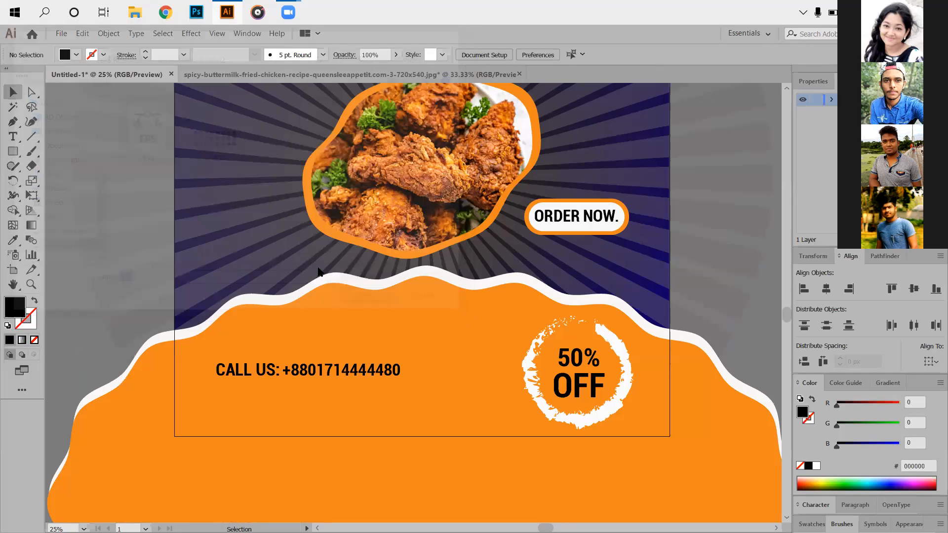
# - Bring the blue Facebook icon from 193.eps into the ad below the CALL US line and enlarge it around its center to about 165 px wide
pyautogui.moveTo(309, 250); pyautogui.dragTo(236, 442)
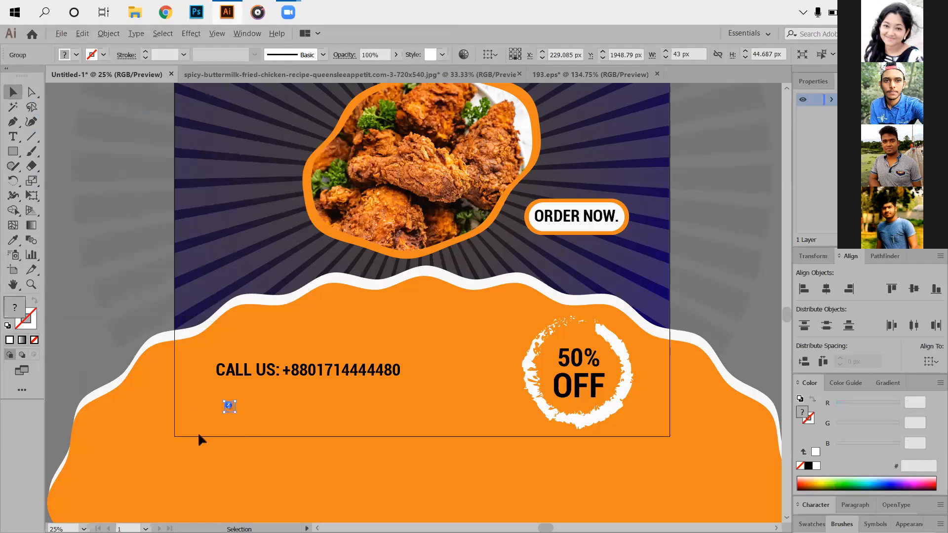
pyautogui.hotkey('ctrl', '1')
pyautogui.hotkey('ctrl', '+')
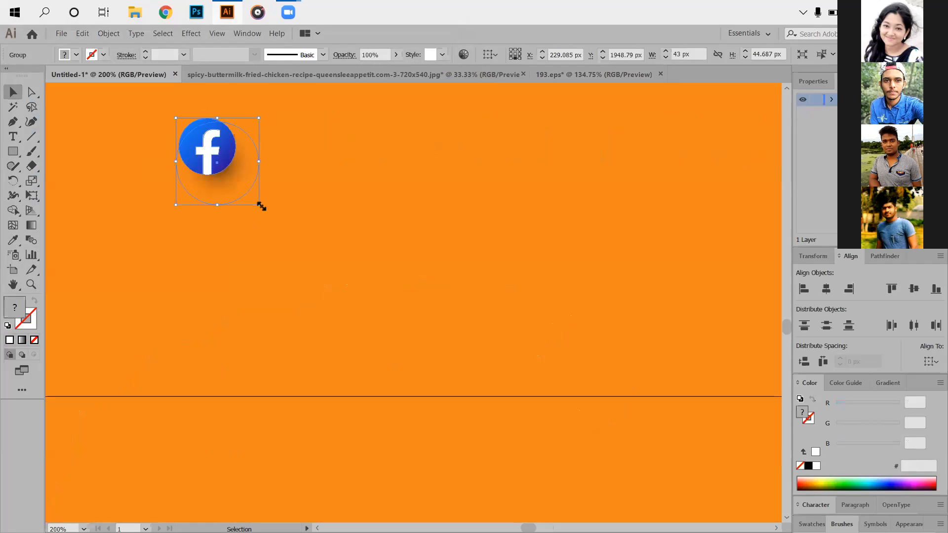
pyautogui.moveTo(261, 207); pyautogui.dragTo(301, 250)
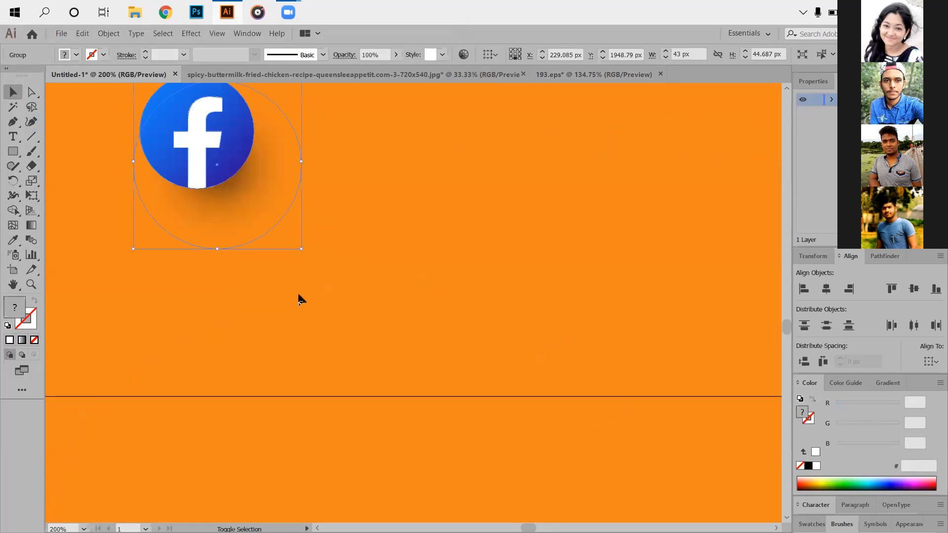
pyautogui.click(213, 276)
pyautogui.hotkey('ctrl', '-')
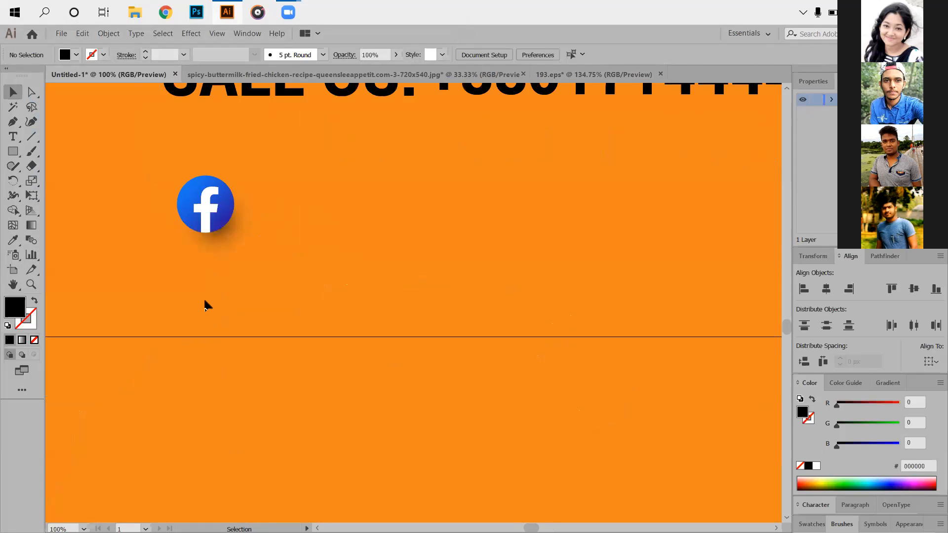
pyautogui.scroll(2, 215, 266)
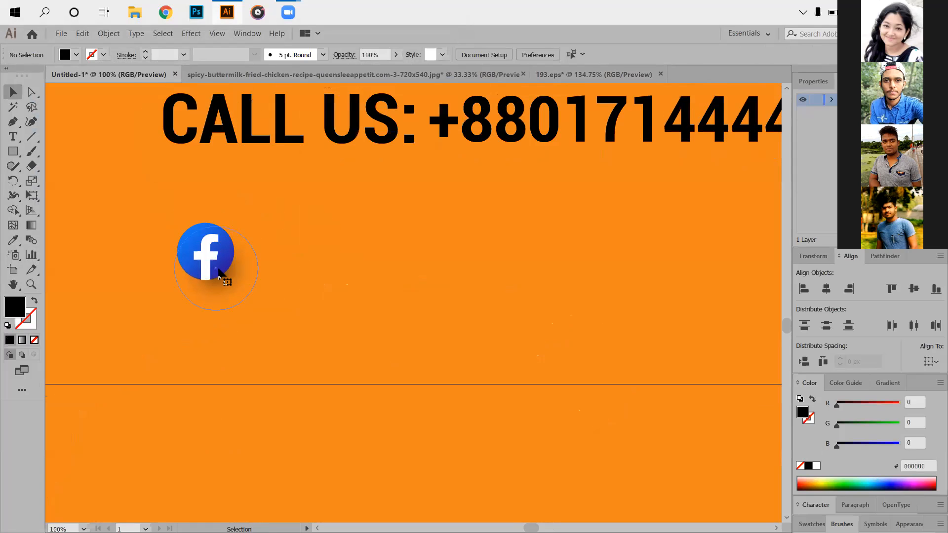
pyautogui.click(221, 274)
pyautogui.moveTo(258, 310); pyautogui.dragTo(307, 354)
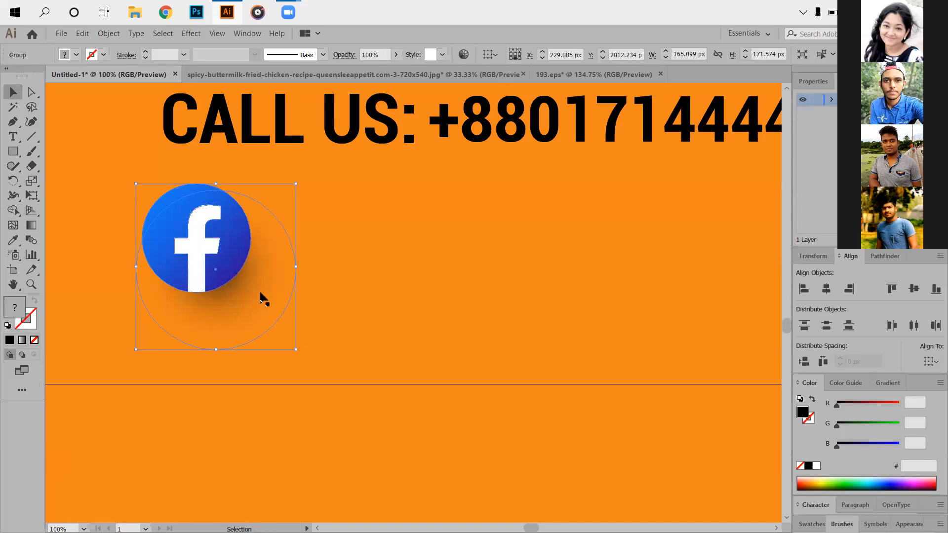
pyautogui.hotkey('ctrl', 'shift', 'a')
# - Shift the Facebook icon about 19 px right to line up with the start of the CALL US line
pyautogui.scroll(-2, 235, 277)
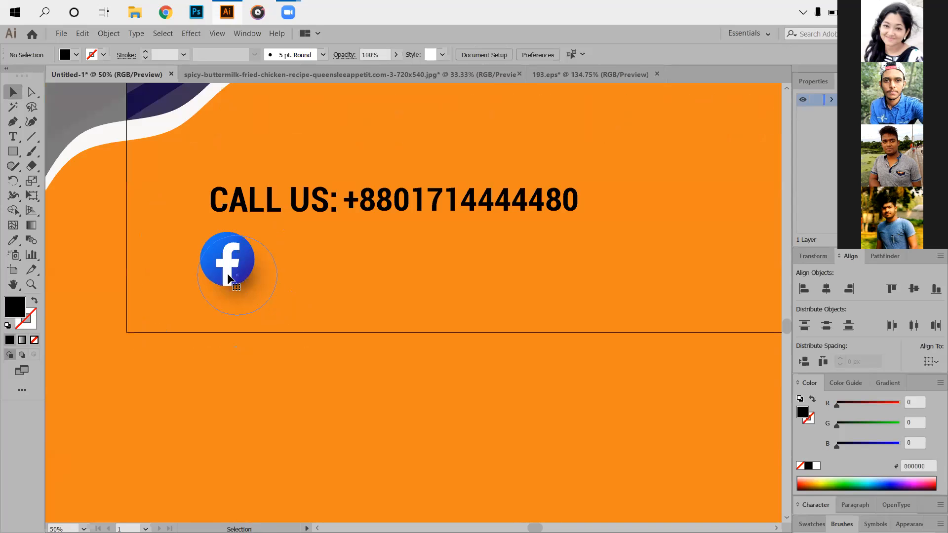
pyautogui.scroll(-1, 196, 267)
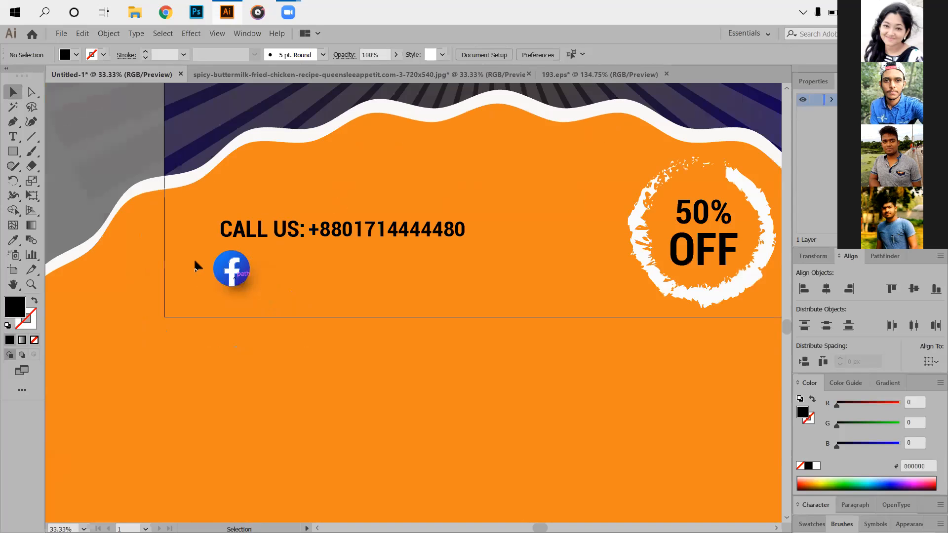
pyautogui.moveTo(215, 299); pyautogui.dragTo(222, 300)
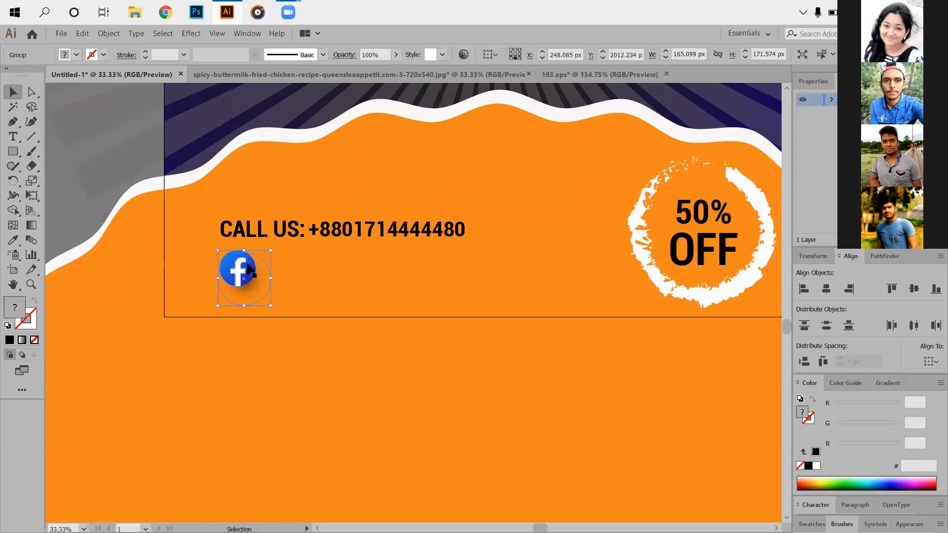
pyautogui.hotkey('ctrl', 'shift', 'a')
# - Start a new text line just right of the Facebook icon and clear its placeholder text
pyautogui.hotkey('ctrl', '-')
pyautogui.hotkey('ctrl', '-')
pyautogui.click(14, 136)
pyautogui.click(254, 287)
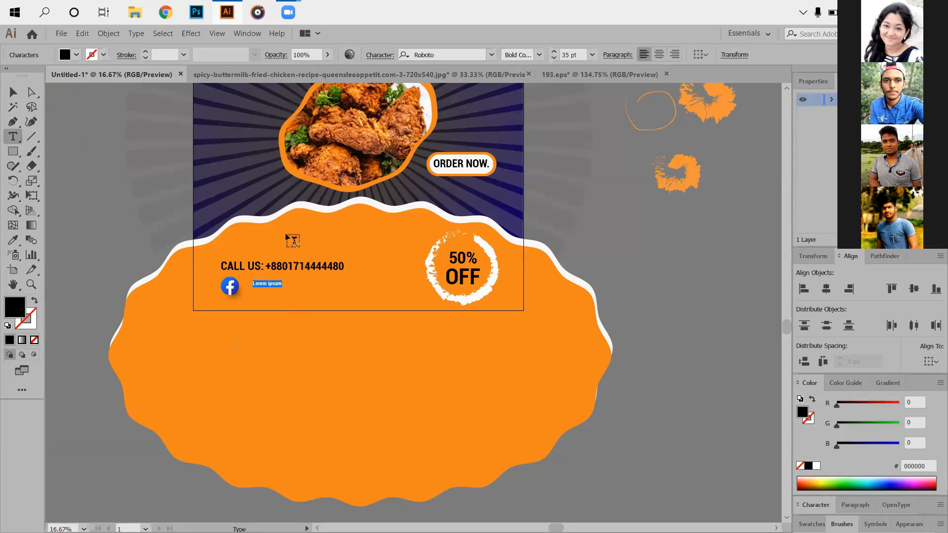
pyautogui.press('BackSpace')
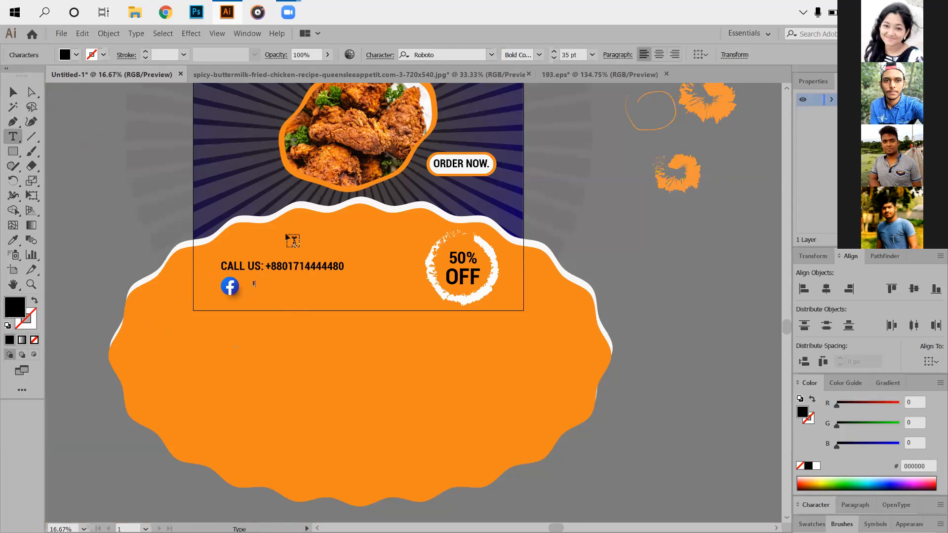
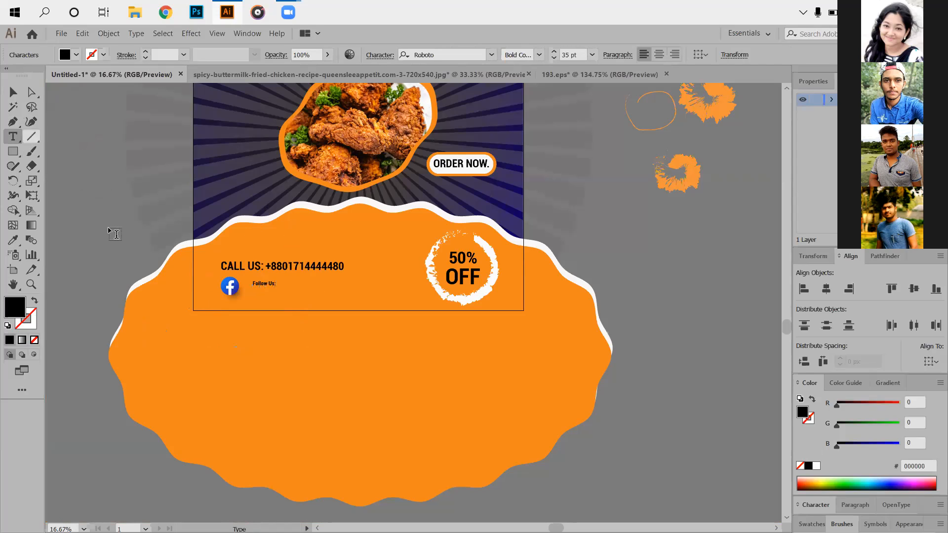
# - Enlarge the "Follow Us:" text to about 70 pt and place it under the start of the CALL US line, moving the Facebook icon aside
pyautogui.click(12, 106)
pyautogui.scroll(4, 270, 301)
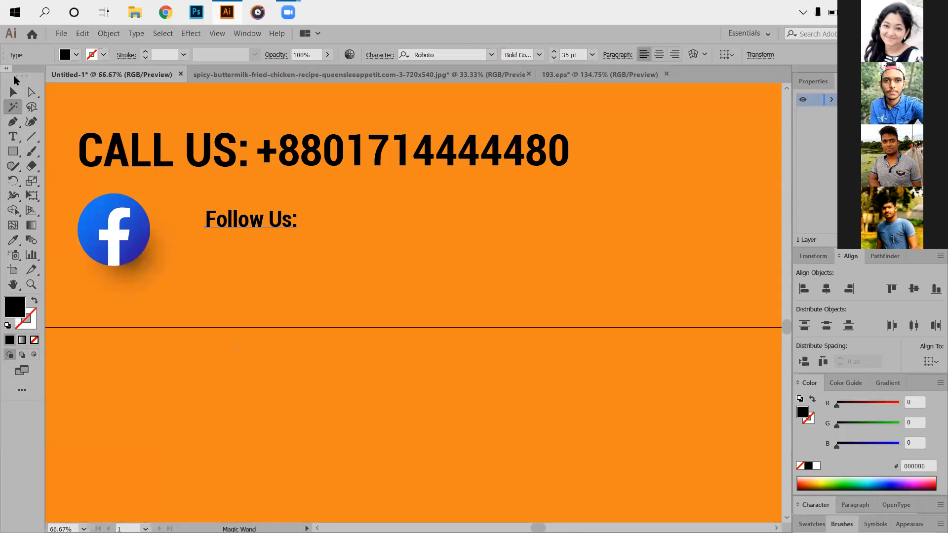
pyautogui.press('v')
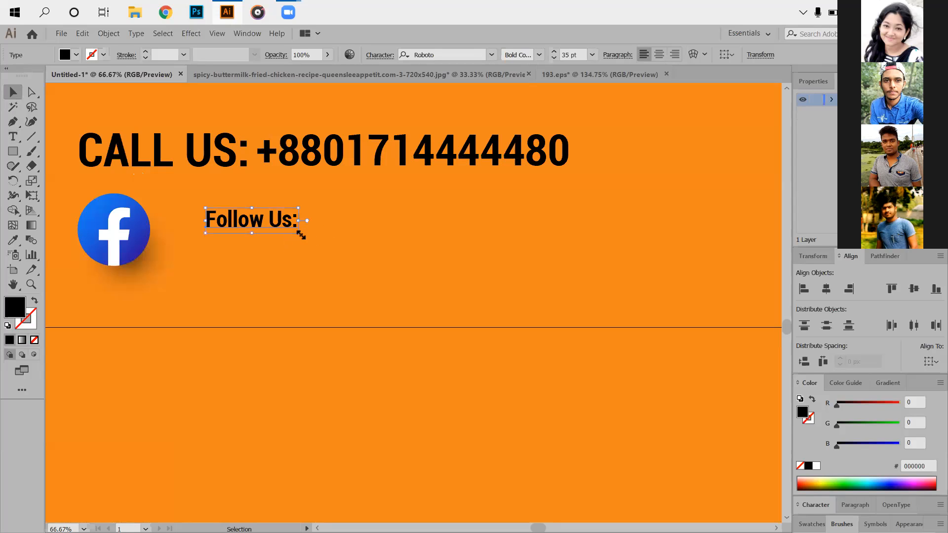
pyautogui.moveTo(299, 234); pyautogui.dragTo(405, 303)
pyautogui.moveTo(149, 227); pyautogui.dragTo(499, 251)
pyautogui.moveTo(203, 206); pyautogui.dragTo(195, 273)
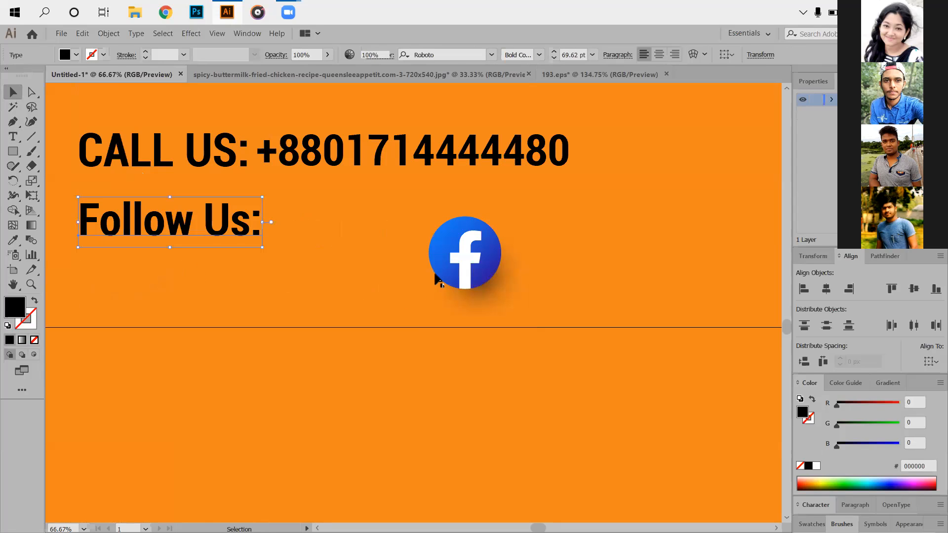
# - Nudge the "Follow Us:" text down slightly and place the Facebook icon directly to its right
pyautogui.click(356, 269)
pyautogui.moveTo(119, 239); pyautogui.dragTo(117, 246)
pyautogui.click(443, 299)
pyautogui.moveTo(457, 284); pyautogui.dragTo(305, 262)
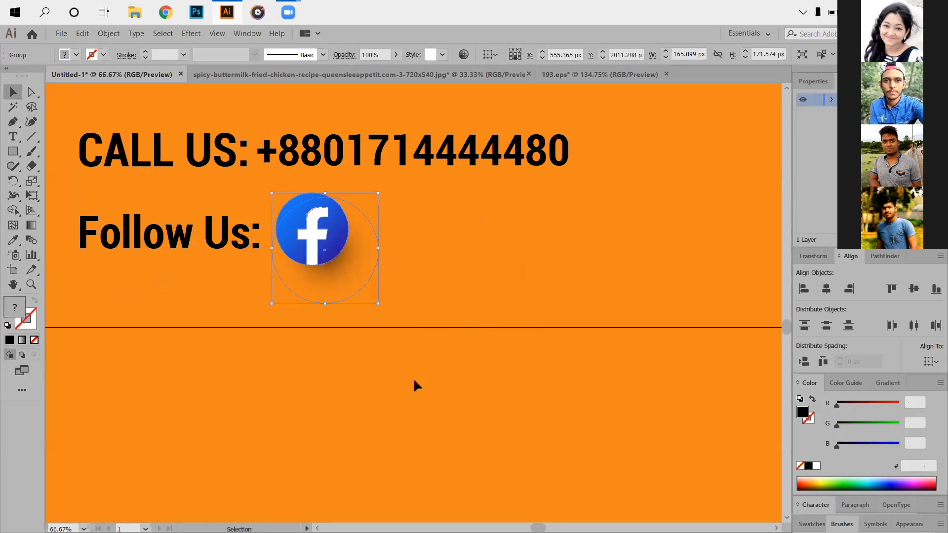
pyautogui.click(320, 392)
# - Scale the Facebook icon down slightly around its center
pyautogui.scroll(-2, 326, 329)
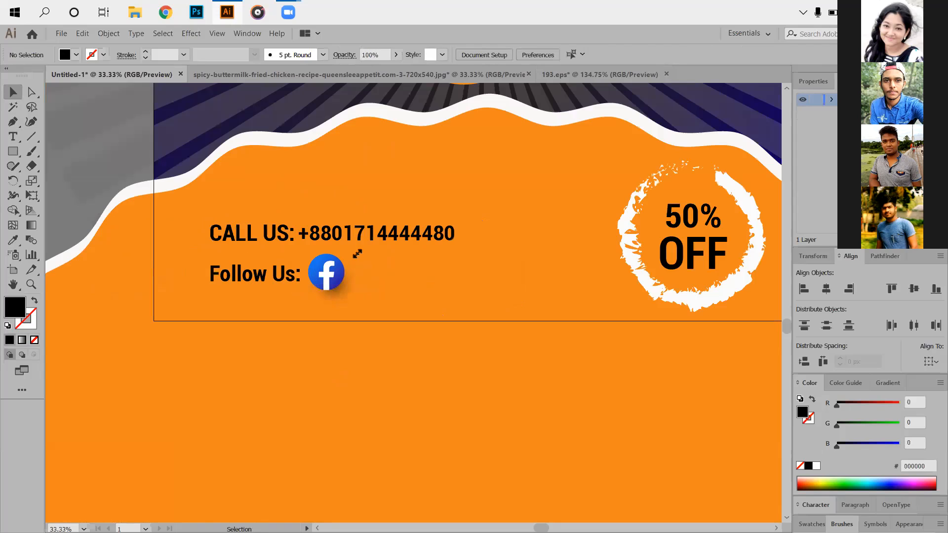
pyautogui.click(328, 272)
pyautogui.moveTo(359, 255); pyautogui.dragTo(358, 258)
pyautogui.click(395, 292)
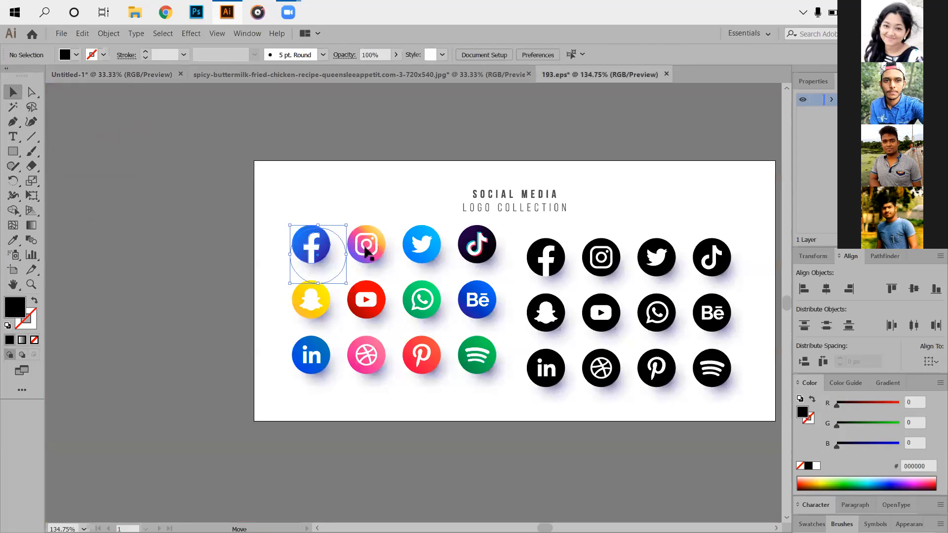
pyautogui.moveTo(366, 252)
pyautogui.mouseDown()
pyautogui.moveTo(157, 77)
pyautogui.moveTo(288, 243)
pyautogui.moveTo(358, 268)
pyautogui.mouseUp()
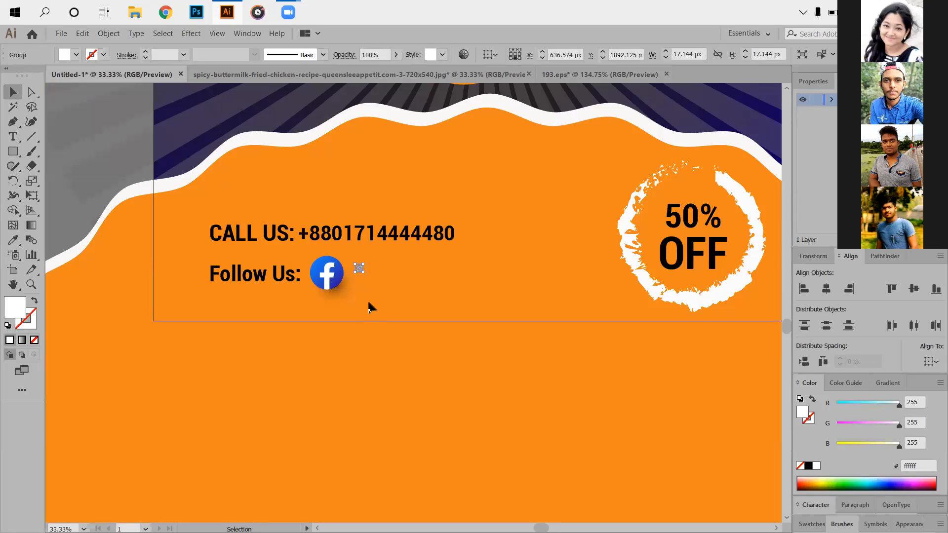
pyautogui.scroll(5, 372, 304)
pyautogui.moveTo(279, 300); pyautogui.dragTo(412, 339)
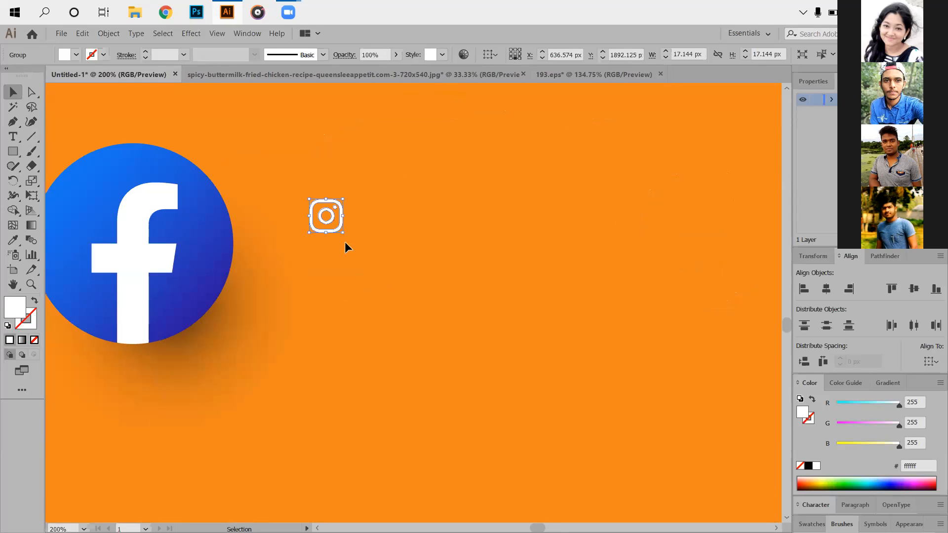
pyautogui.click(622, 74)
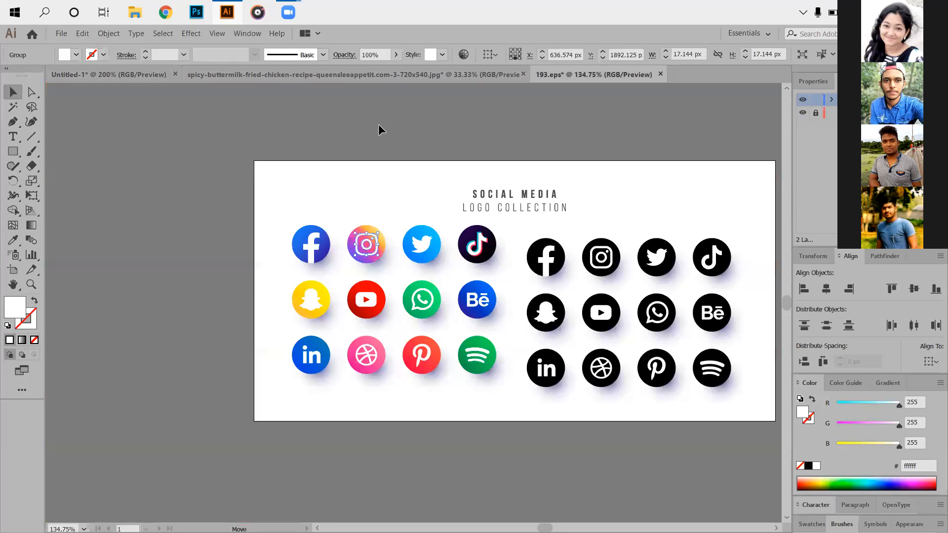
pyautogui.click(94, 74)
pyautogui.click(333, 216)
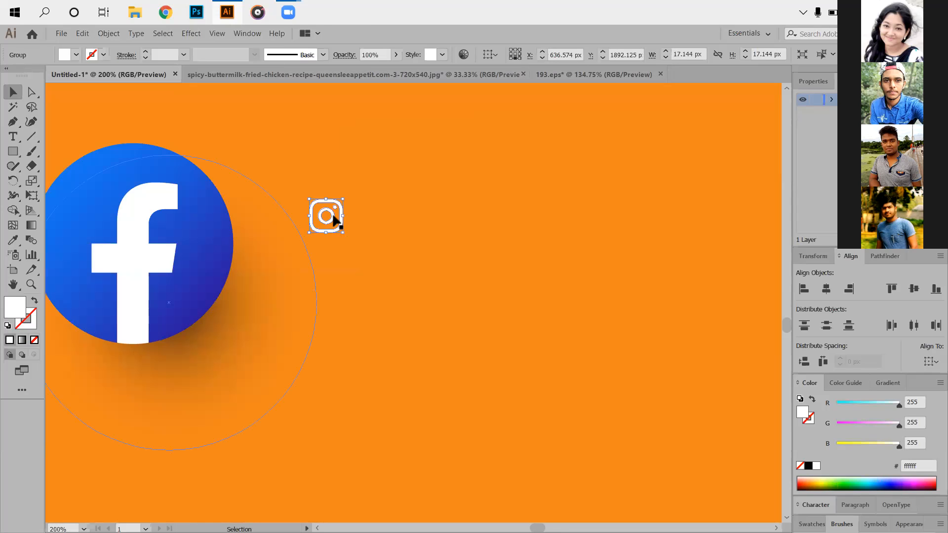
pyautogui.hotkey('ctrl', 'x')
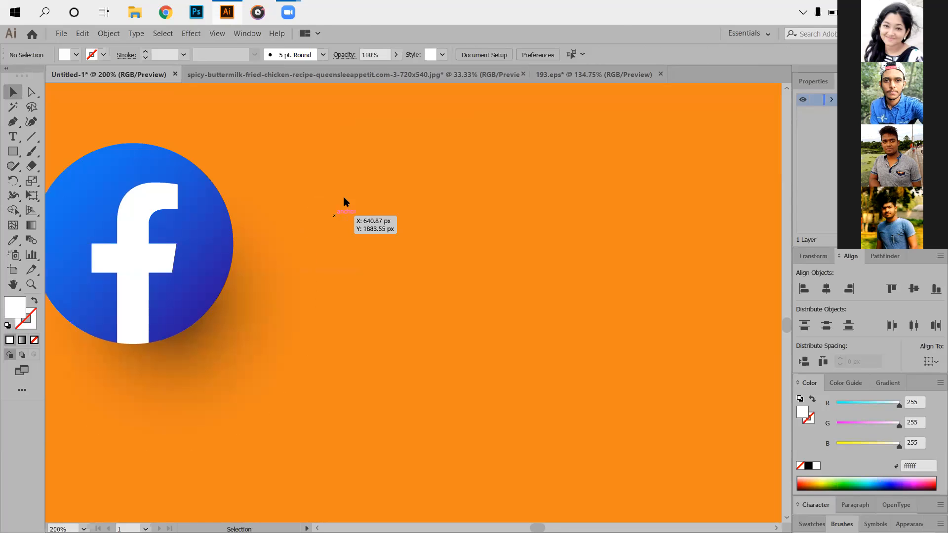
pyautogui.click(589, 75)
pyautogui.moveTo(339, 216); pyautogui.dragTo(384, 206)
pyautogui.click(395, 195)
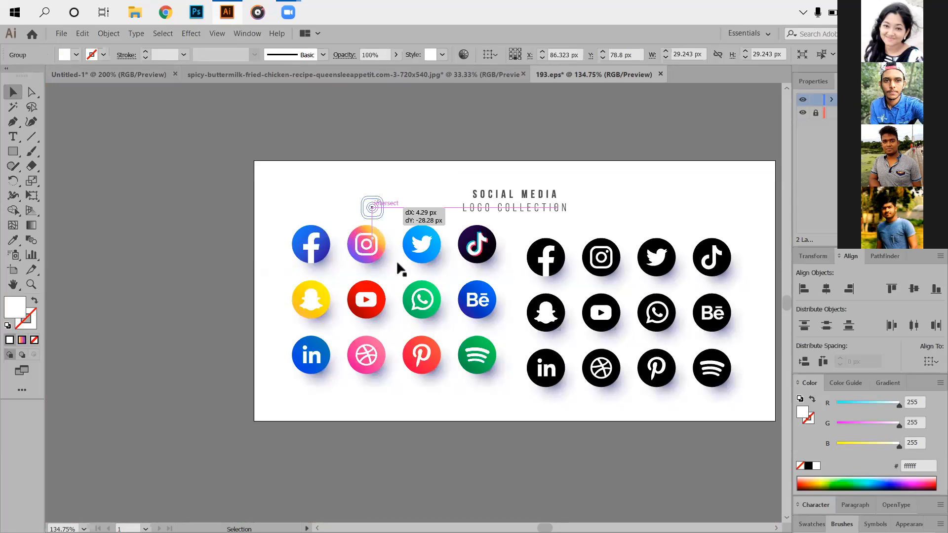
pyautogui.click(83, 33)
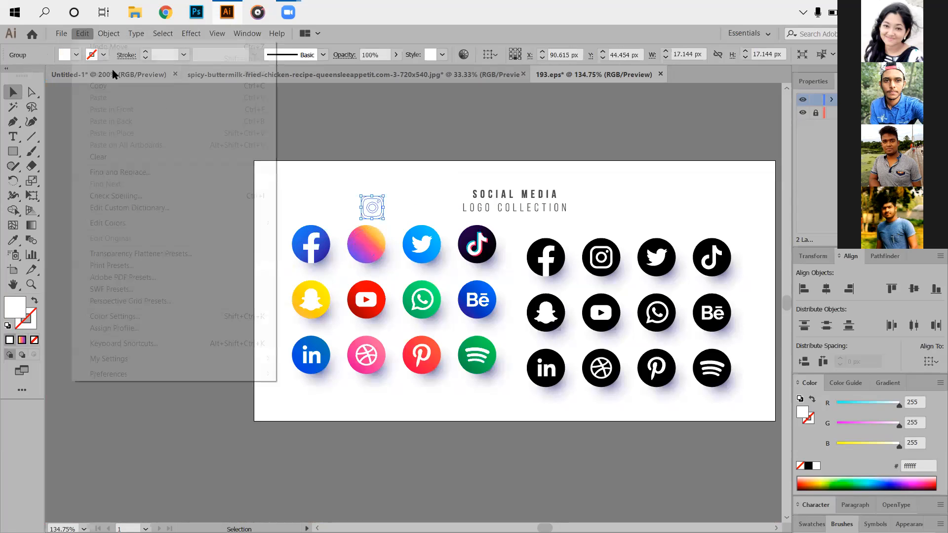
pyautogui.hotkey('ctrl', 'z')
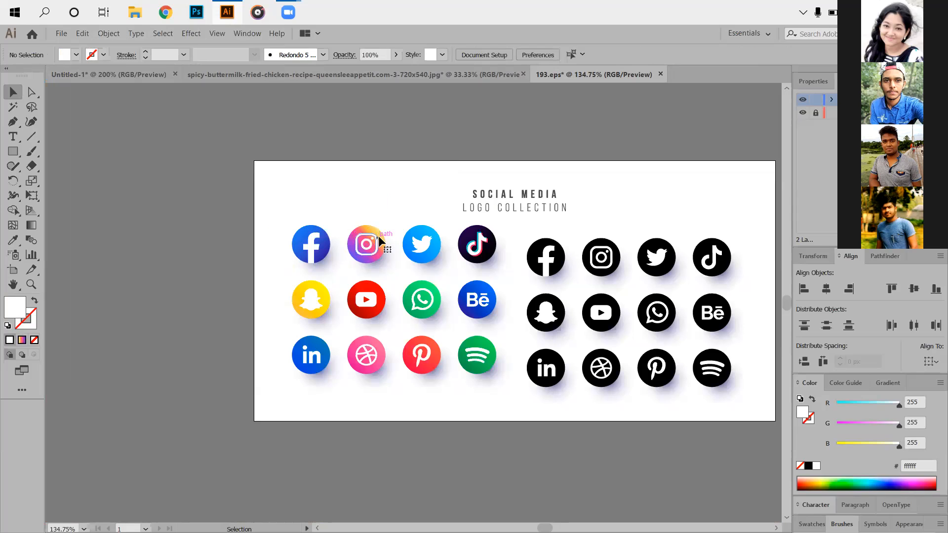
# - Group the separate parts of the coloured Instagram icon in 193.eps, including its circle and shadow
pyautogui.moveTo(350, 206); pyautogui.dragTo(370, 247)
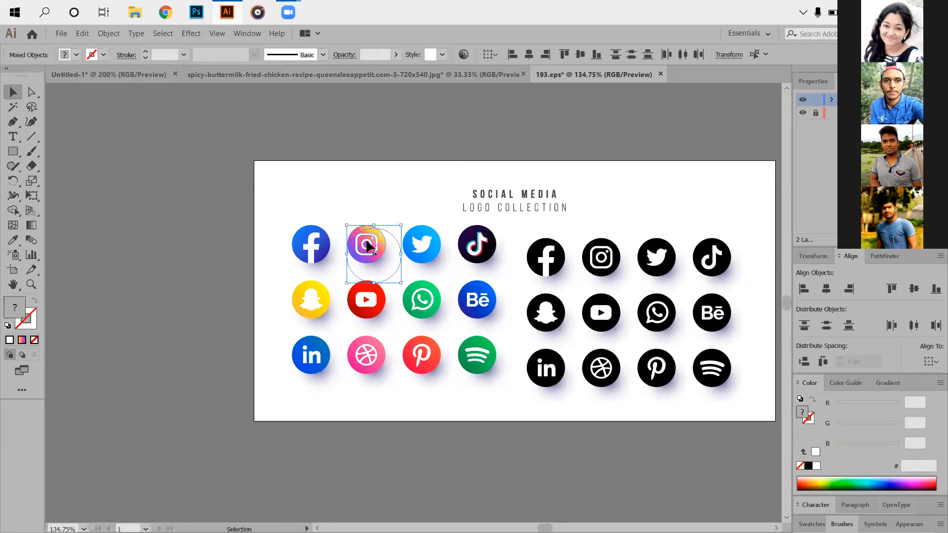
pyautogui.rightClick(368, 238)
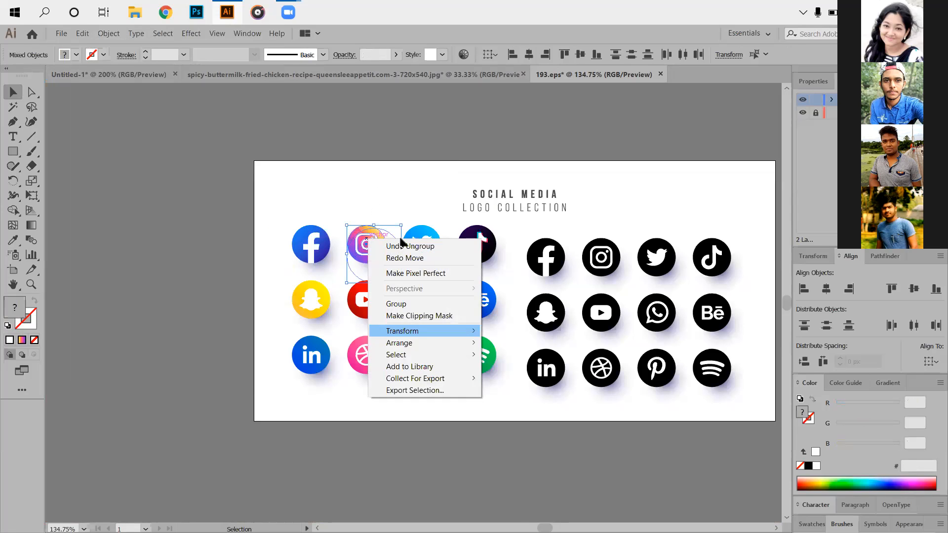
pyautogui.click(396, 304)
# - Bring the grouped Instagram icon into the ad just right of the Facebook icon and enlarge it to about 151 px wide
pyautogui.moveTo(374, 225); pyautogui.dragTo(422, 175)
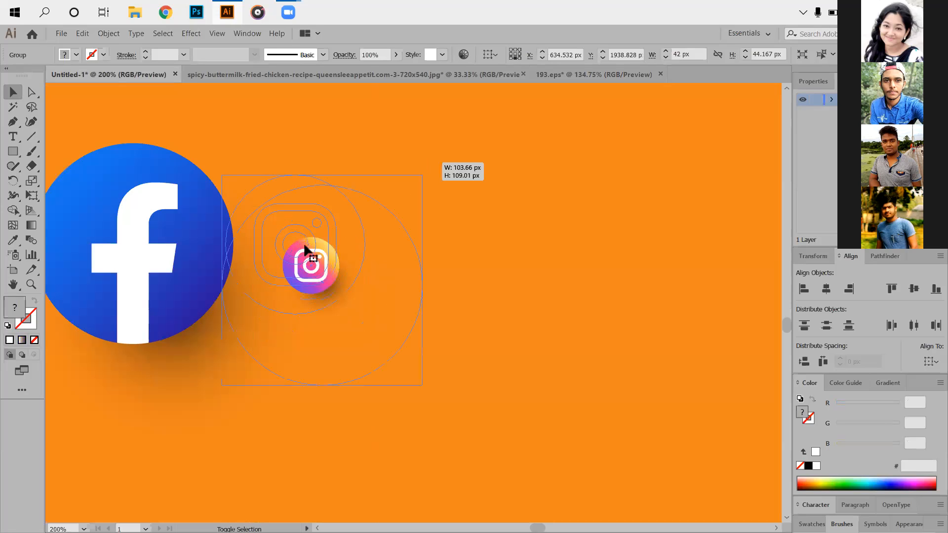
pyautogui.moveTo(304, 258); pyautogui.dragTo(352, 251)
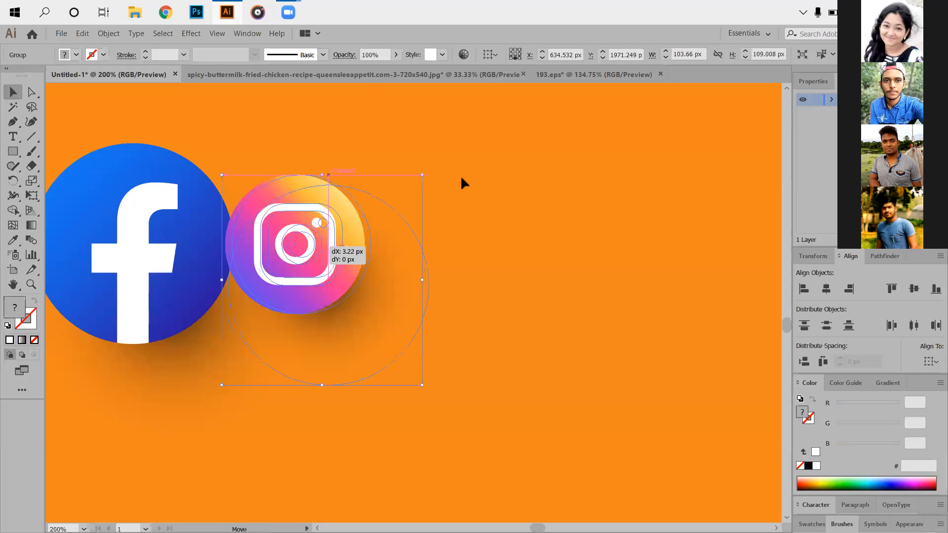
pyautogui.moveTo(469, 181); pyautogui.dragTo(491, 159)
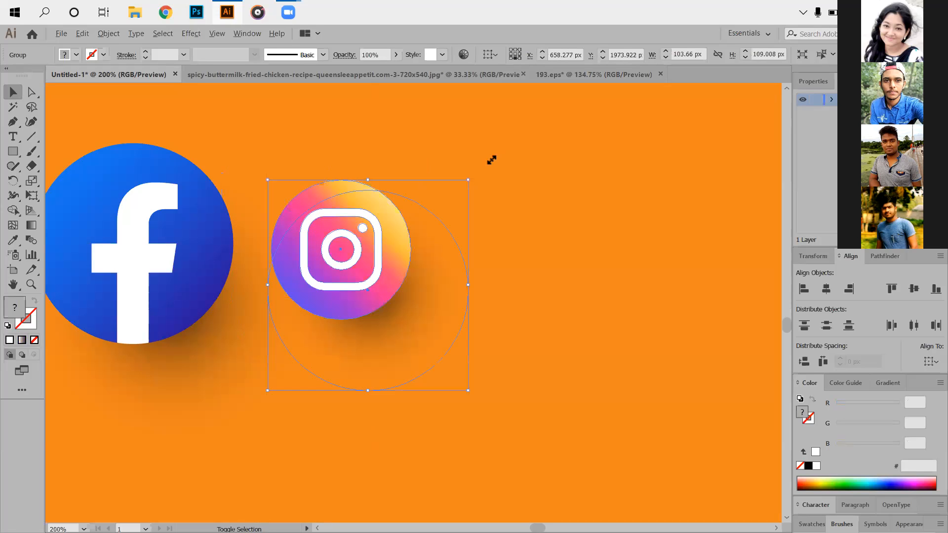
pyautogui.moveTo(348, 241); pyautogui.dragTo(631, 245)
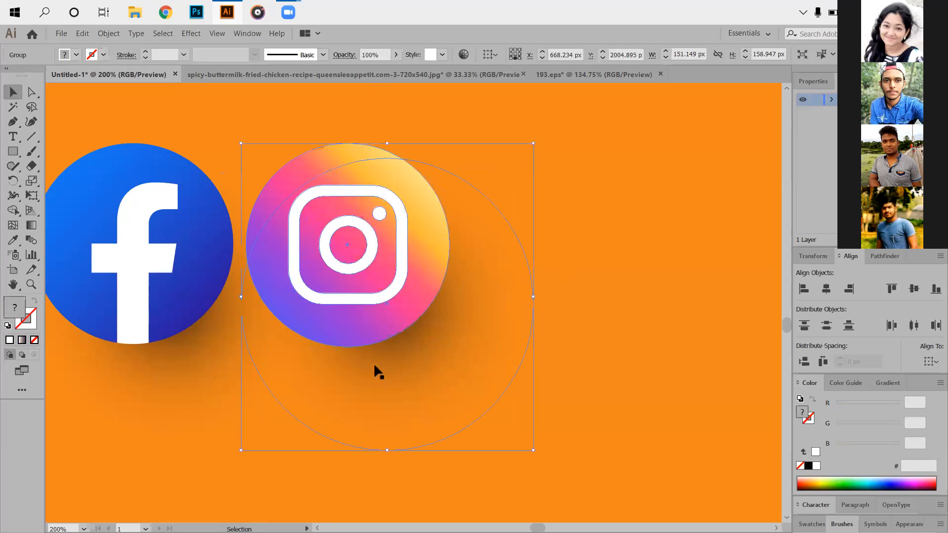
pyautogui.click(500, 374)
# - Fine-tune the Instagram icon's size to about 154 px wide to match the Facebook icon beside it
pyautogui.scroll(-2, 489, 401)
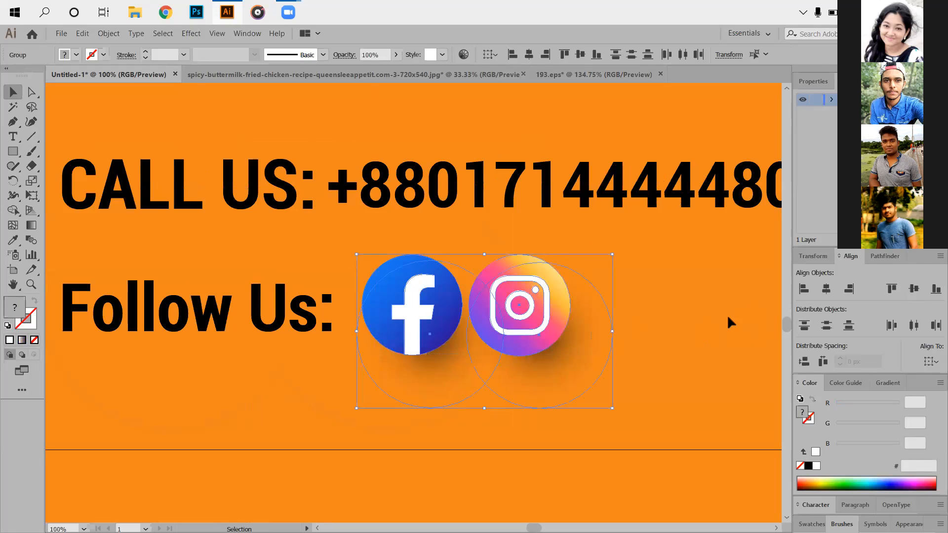
pyautogui.click(637, 360)
pyautogui.click(518, 339)
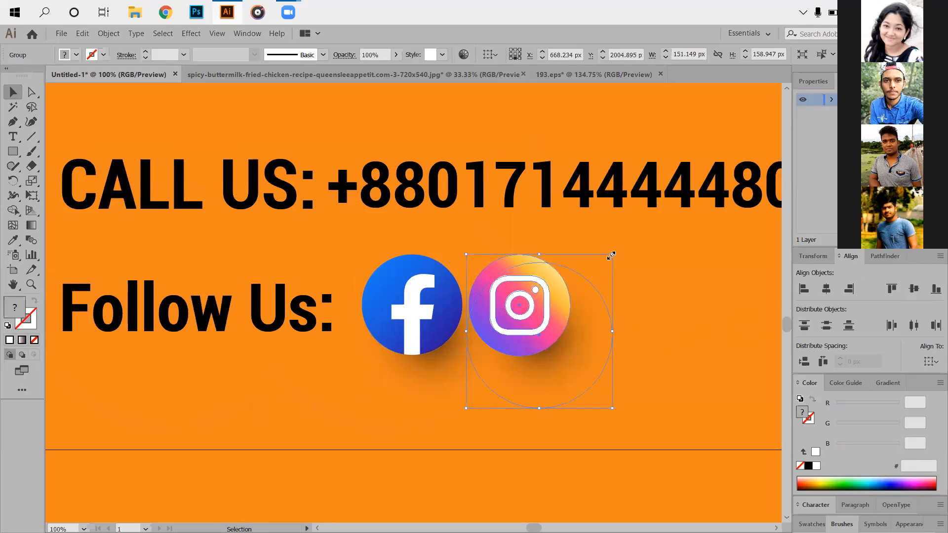
pyautogui.press('shift')
pyautogui.moveTo(613, 253); pyautogui.dragTo(615, 251)
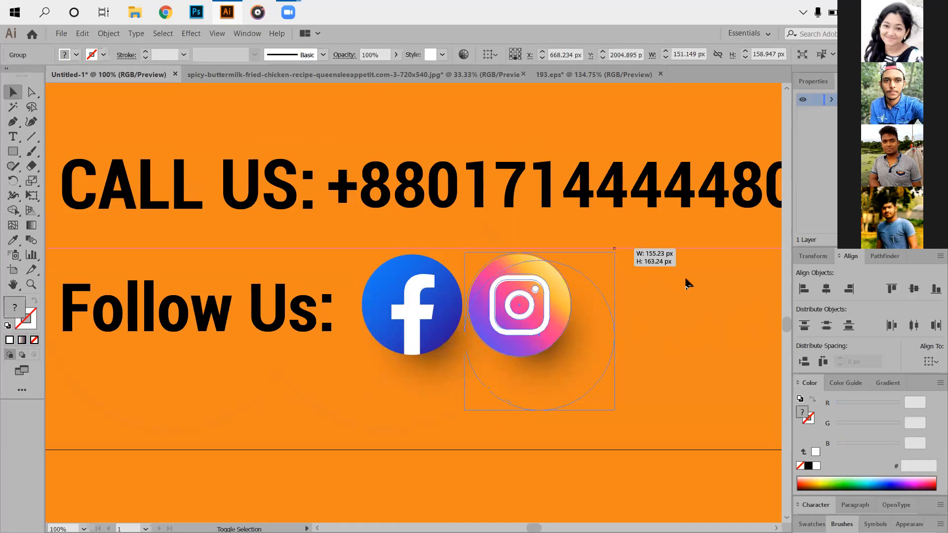
pyautogui.click(463, 278)
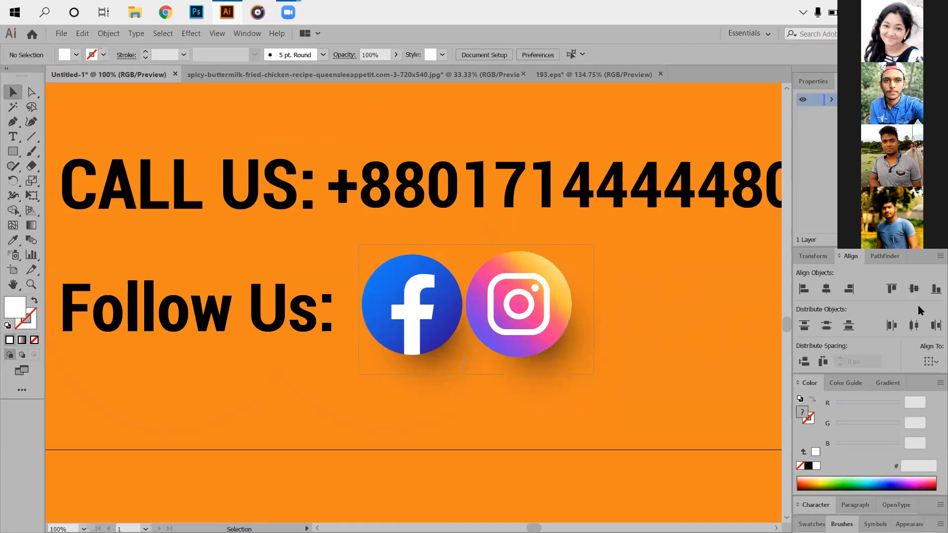
pyautogui.click(413, 306)
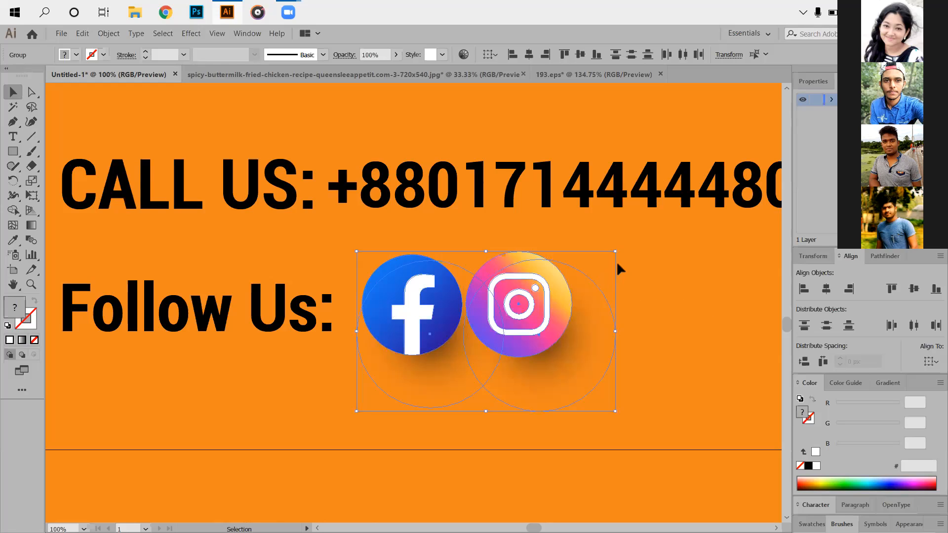
pyautogui.click(651, 253)
pyautogui.click(599, 253)
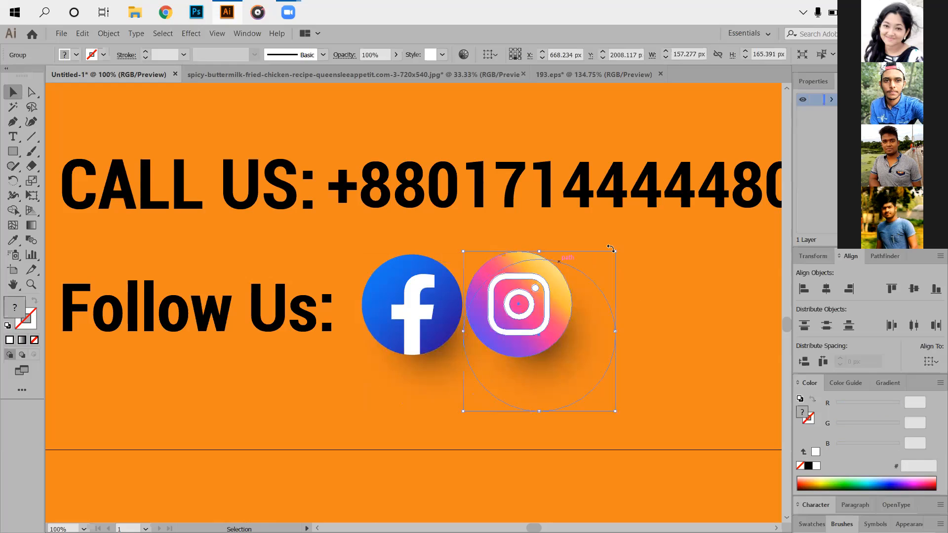
pyautogui.moveTo(618, 252); pyautogui.dragTo(651, 260)
pyautogui.click(458, 402)
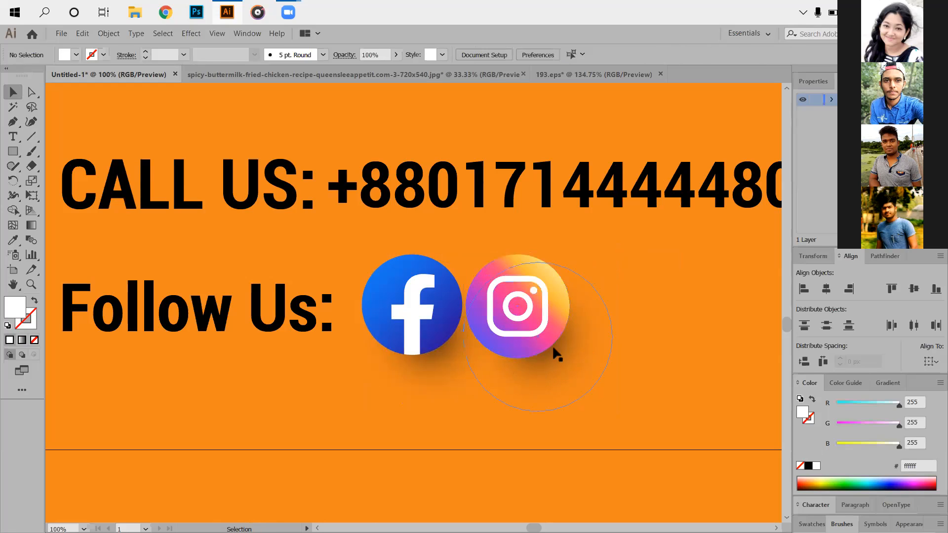
# - Shift the Instagram icon horizontally to the right to widen its gap from the Facebook icon
pyautogui.click(542, 320)
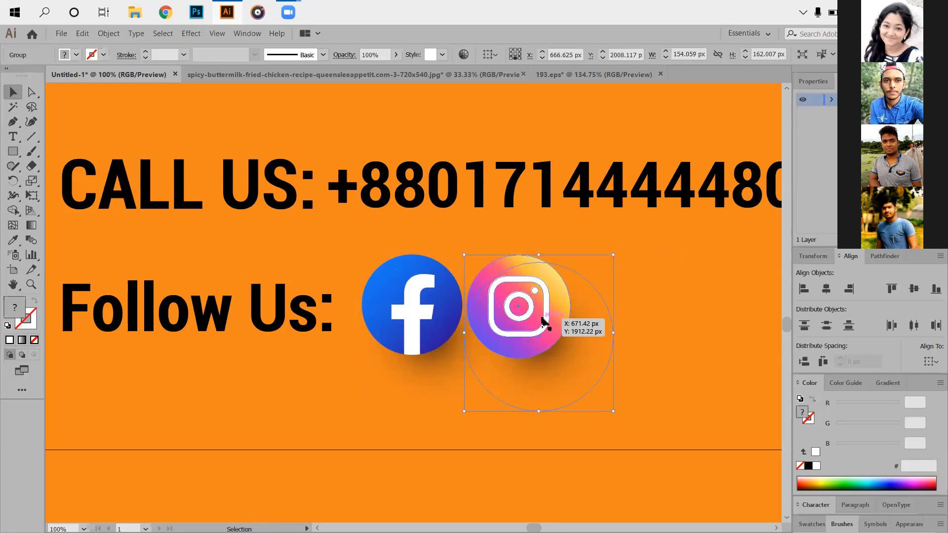
pyautogui.moveTo(542, 320); pyautogui.dragTo(569, 320)
pyautogui.click(707, 355)
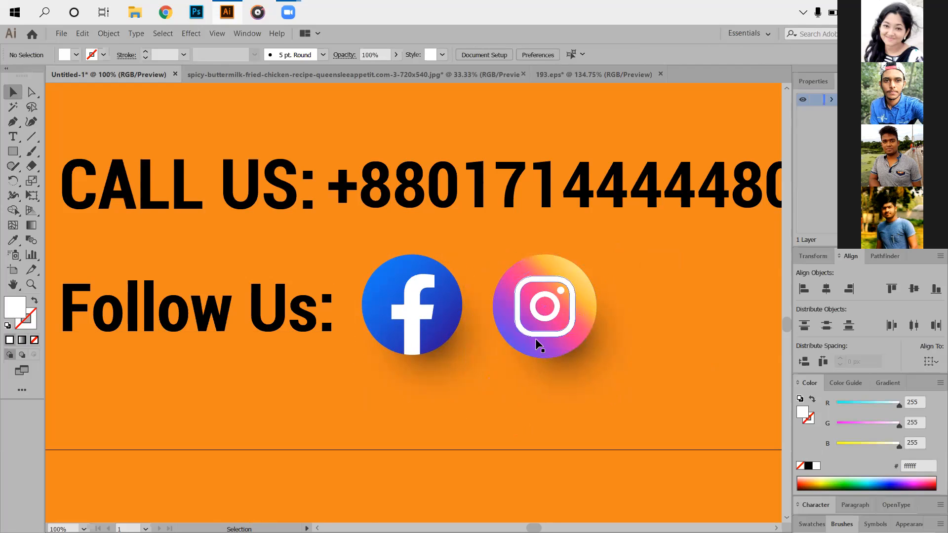
# - Align the "Follow Us:" text and both social icons by their vertical centers
pyautogui.scroll(-3, 441, 359)
pyautogui.scroll(-1, 363, 379)
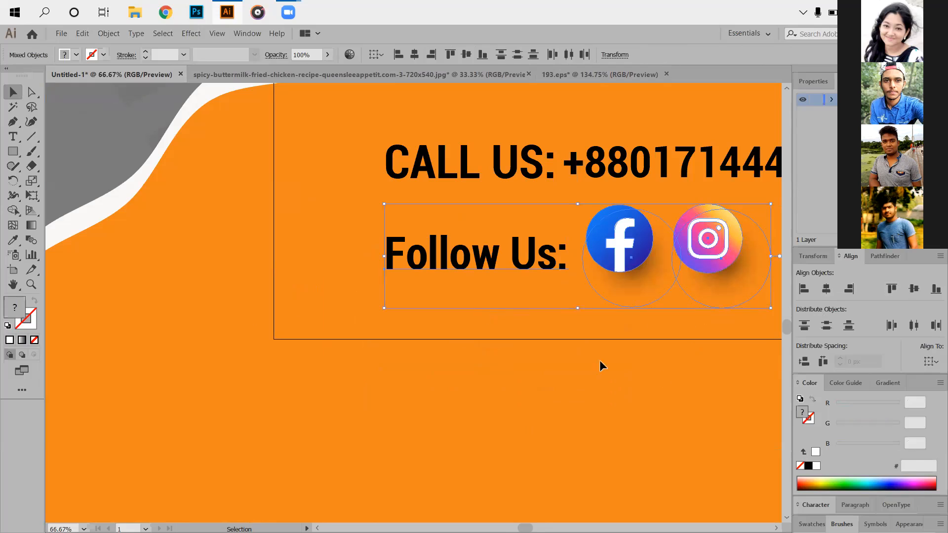
pyautogui.click(501, 381)
# - Scale both social icons down slightly together and realign them with the "Follow Us:" text by vertical centers
pyautogui.scroll(-2, 535, 330)
pyautogui.moveTo(485, 312); pyautogui.dragTo(548, 337)
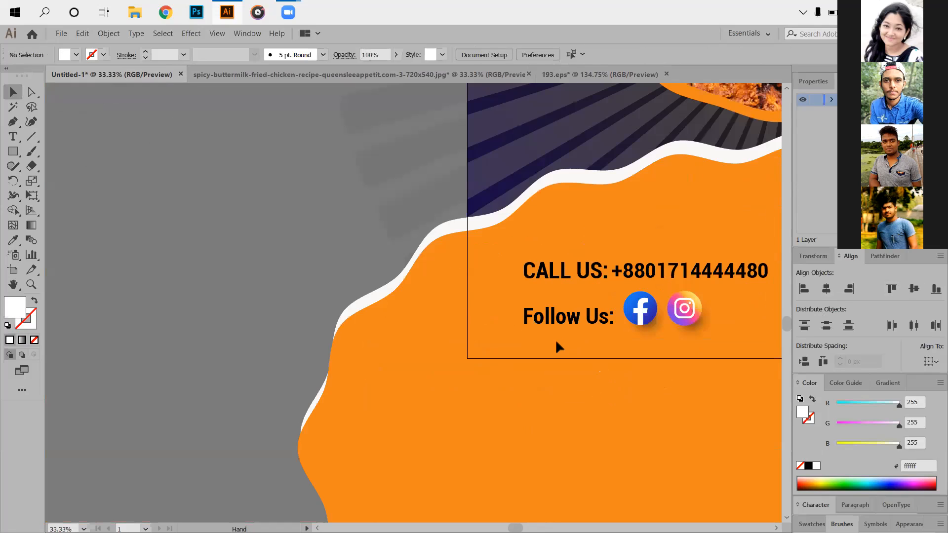
pyautogui.hscroll(3, 558, 346)
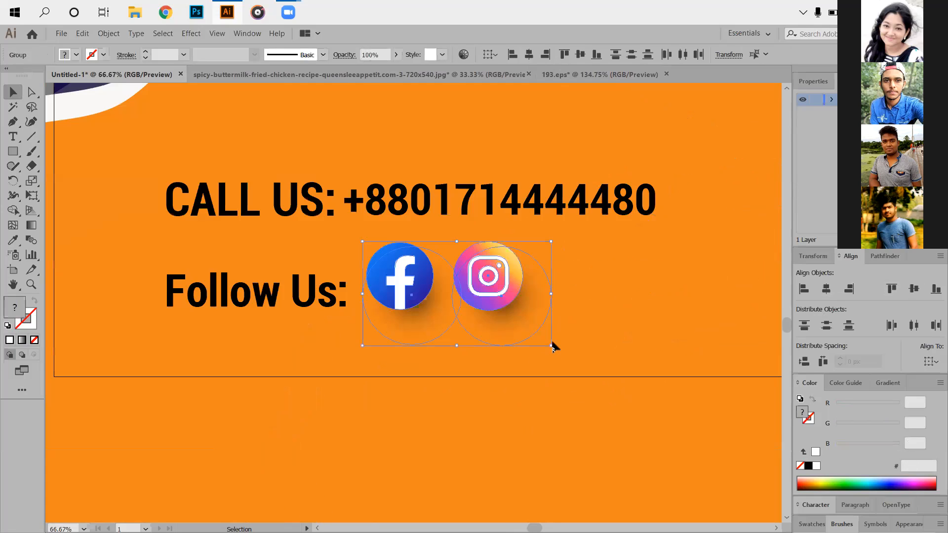
pyautogui.scroll(1, 548, 355)
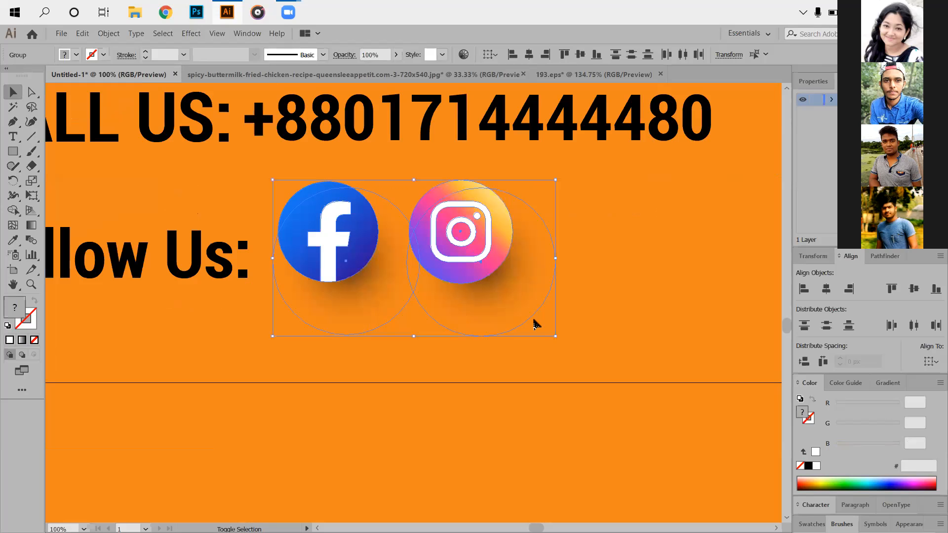
pyautogui.moveTo(555, 336); pyautogui.dragTo(526, 321)
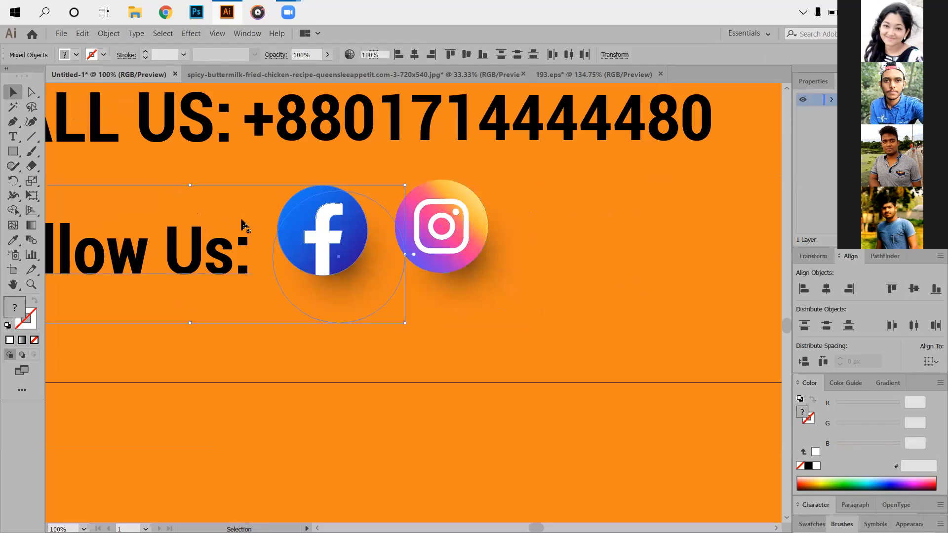
pyautogui.click(69, 207)
pyautogui.moveTo(420, 284); pyautogui.dragTo(834, 271)
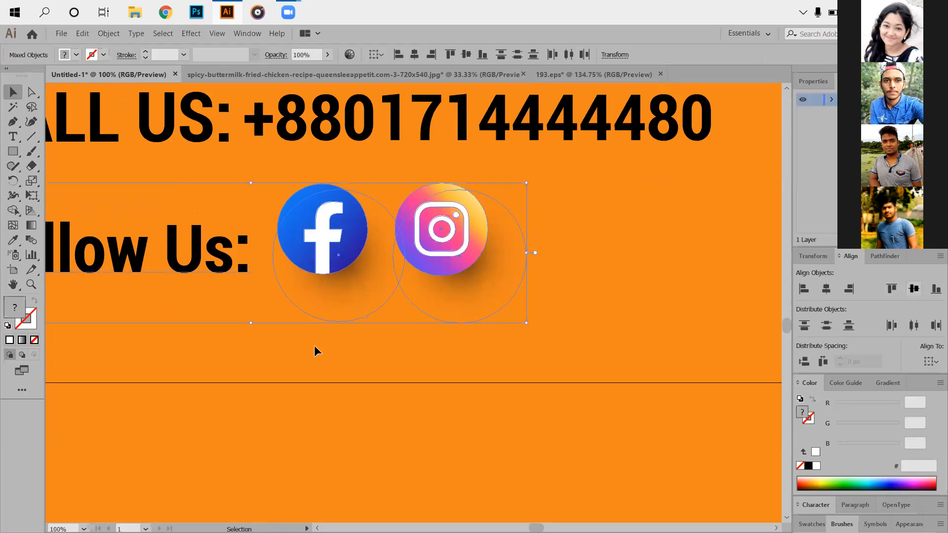
# - Review the overall ad layout and inspect the HOT MEAL Offer headline up close
pyautogui.click(242, 351)
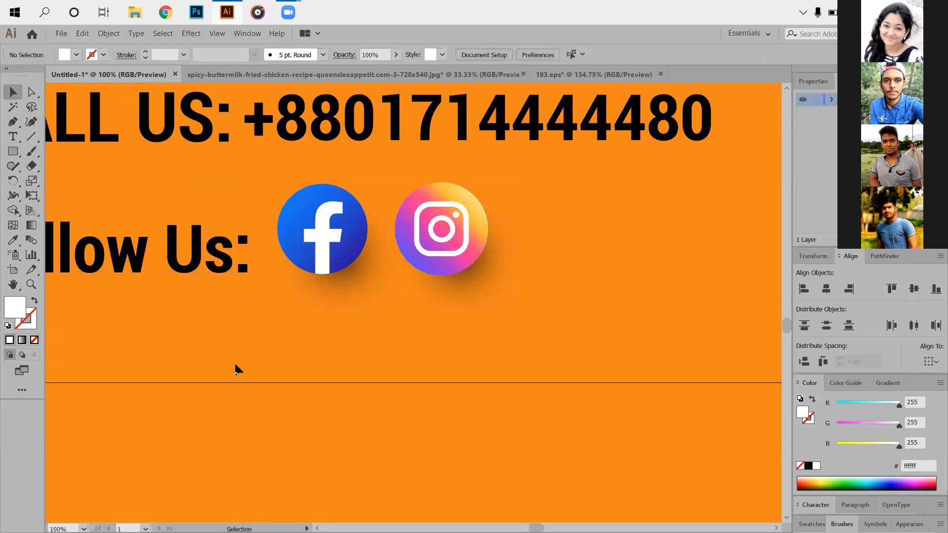
pyautogui.scroll(-2, 243, 396)
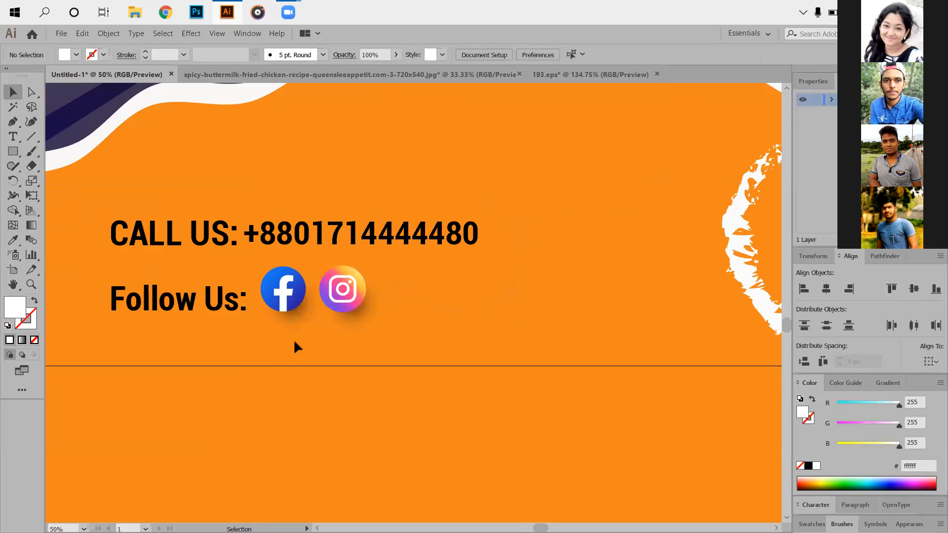
pyautogui.scroll(-3, 248, 166)
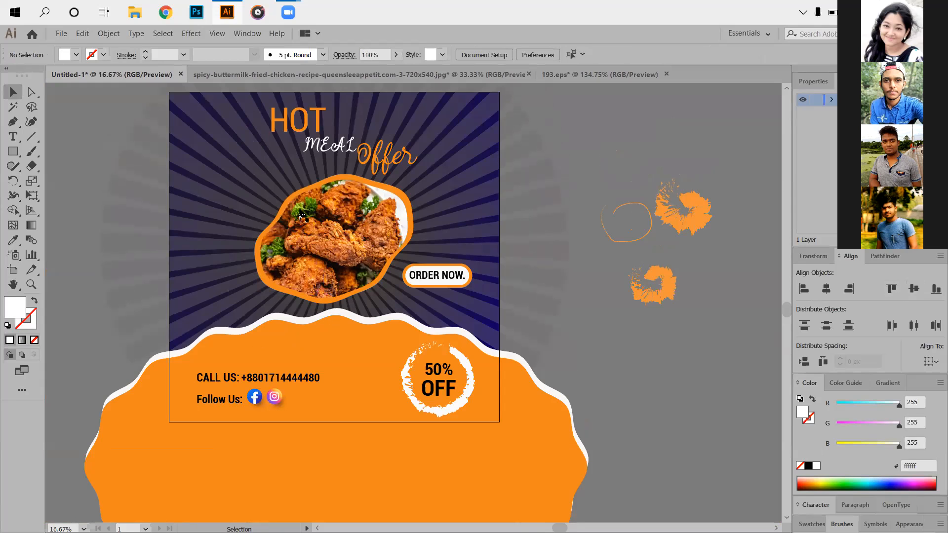
pyautogui.scroll(4, 301, 125)
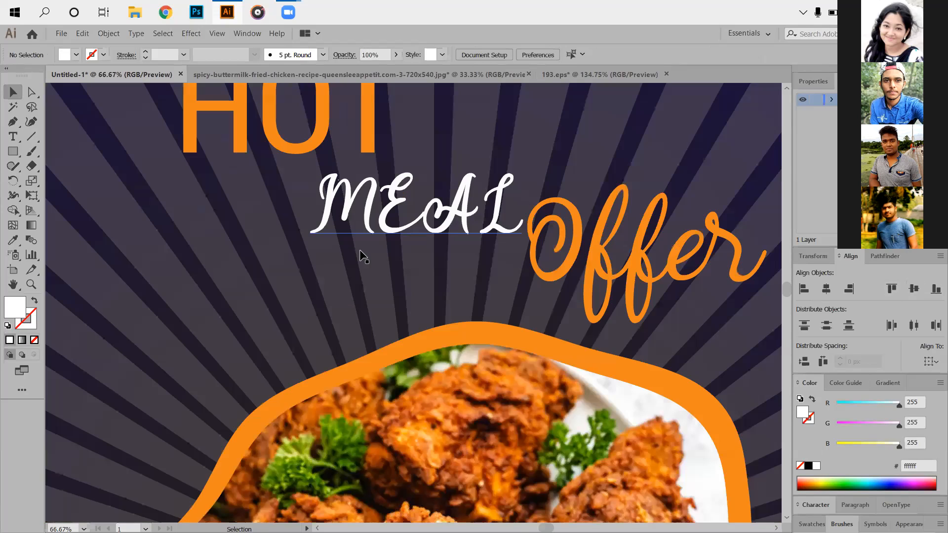
pyautogui.scroll(2, 356, 269)
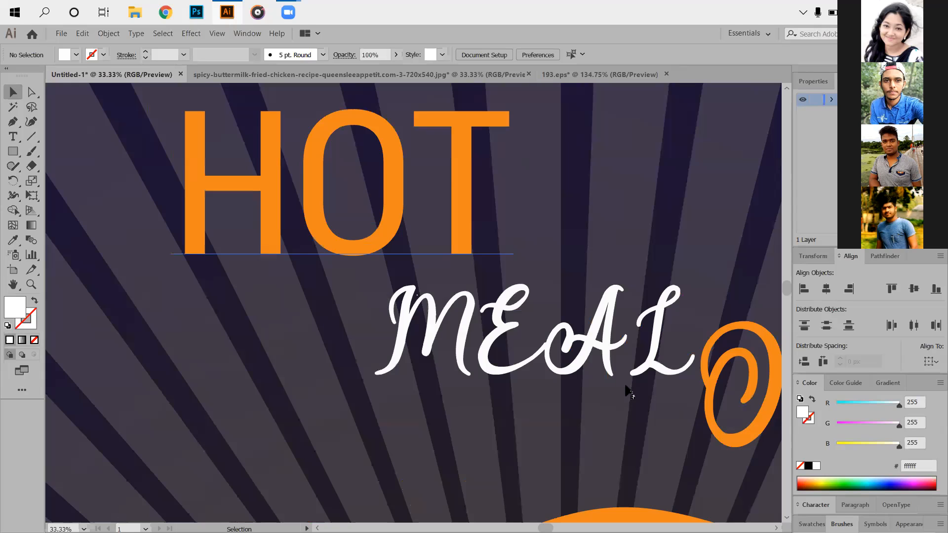
pyautogui.scroll(-3, 599, 366)
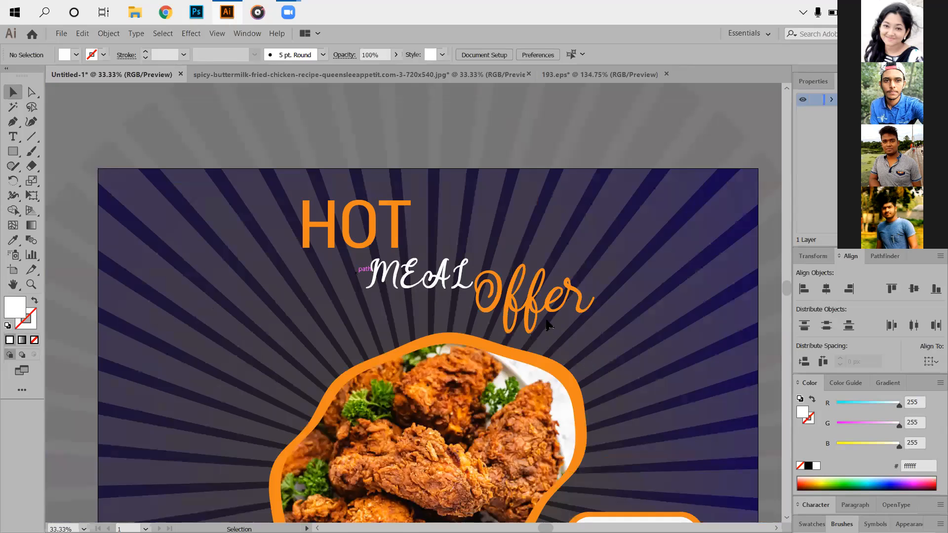
pyautogui.scroll(-5, 674, 434)
pyautogui.click(684, 430)
pyautogui.moveTo(702, 442); pyautogui.dragTo(697, 428)
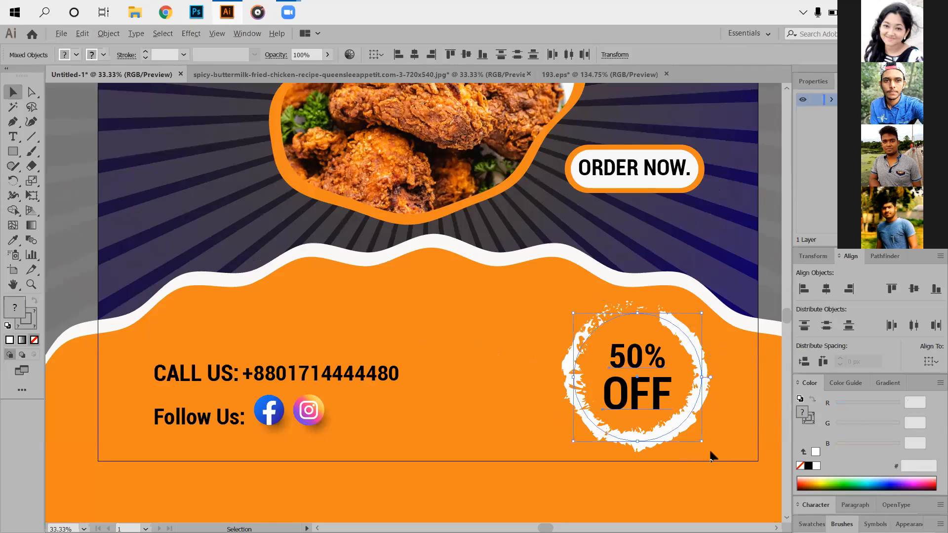
pyautogui.moveTo(702, 441); pyautogui.dragTo(661, 442)
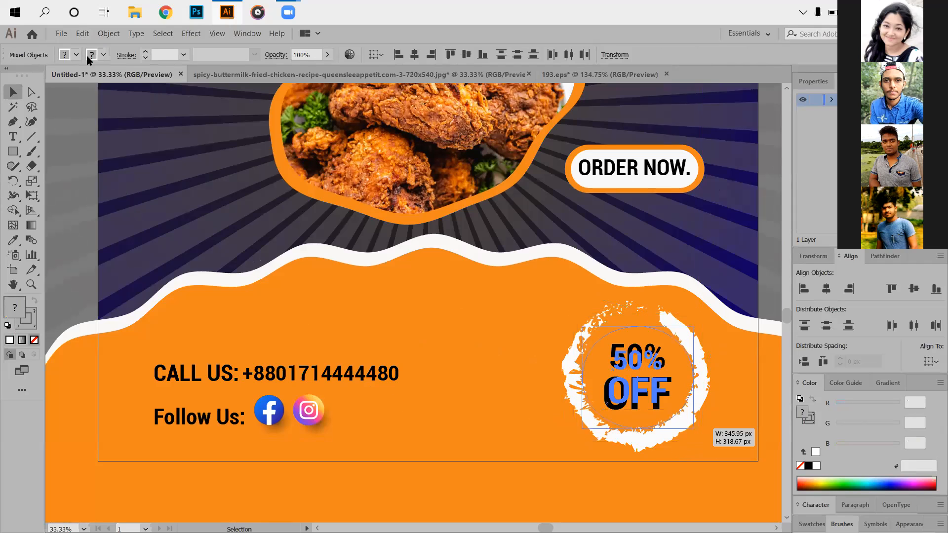
pyautogui.hotkey('ctrl', 'z')
pyautogui.click(755, 448)
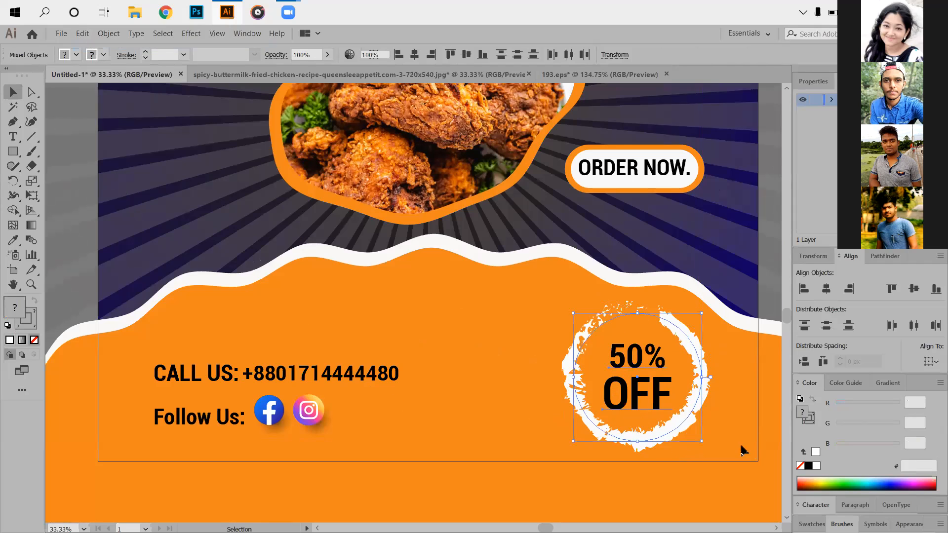
# - Scale the 50% OFF badge and its brushed ring down slightly in proportion around their center
pyautogui.click(701, 445)
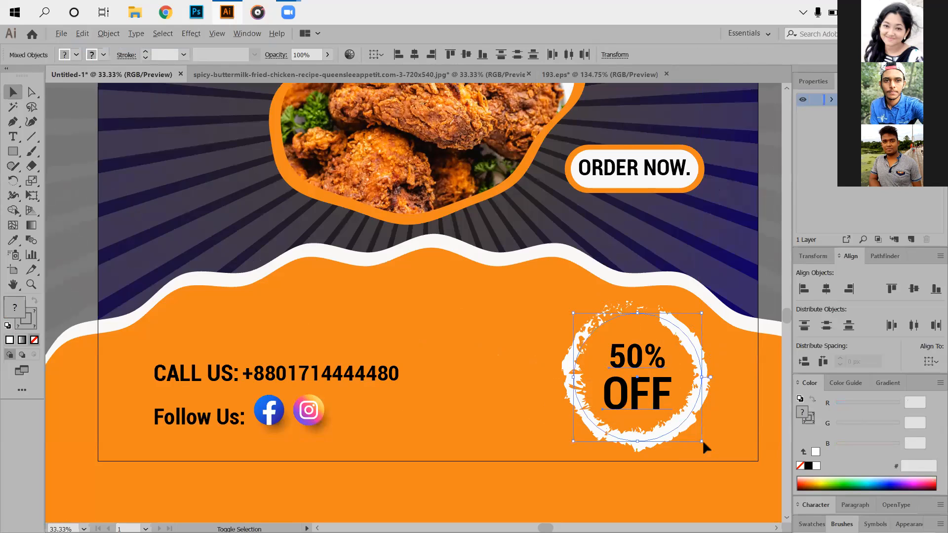
pyautogui.moveTo(702, 441)
pyautogui.mouseDown()
pyautogui.moveTo(692, 422)
pyautogui.moveTo(719, 441)
pyautogui.mouseUp()
pyautogui.click(695, 453)
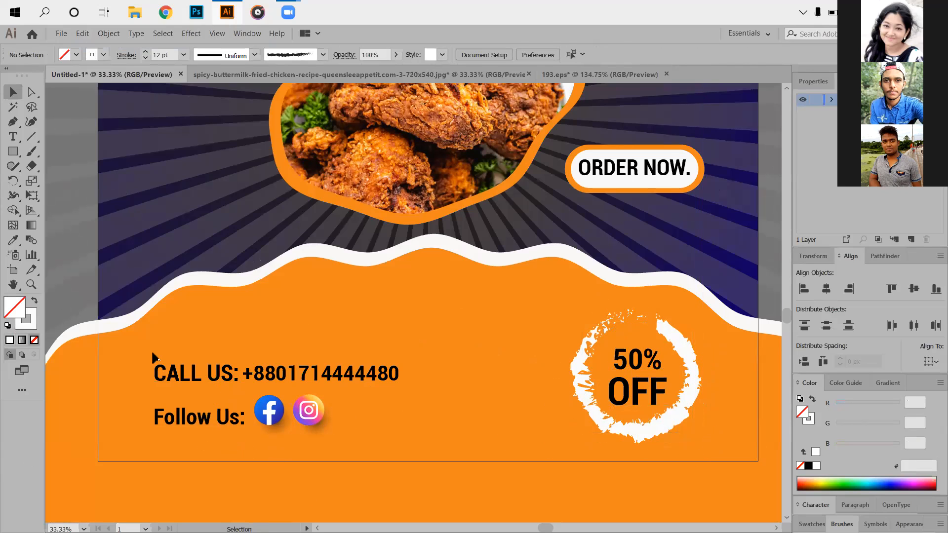
# - Align the contact and Follow Us block with the 50% OFF badge along their bottom edges
pyautogui.moveTo(344, 443); pyautogui.dragTo(345, 443)
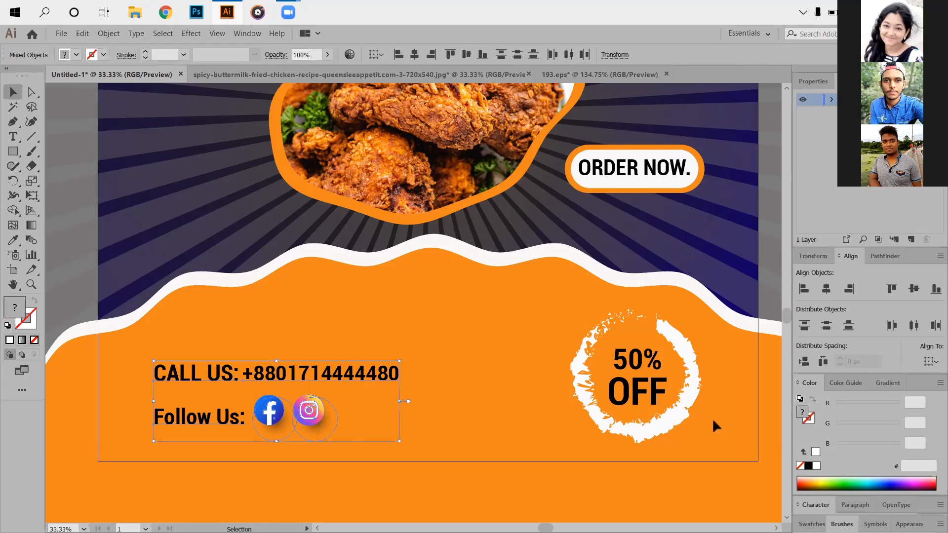
pyautogui.rightClick(679, 383)
pyautogui.click(725, 290)
pyautogui.click(340, 415)
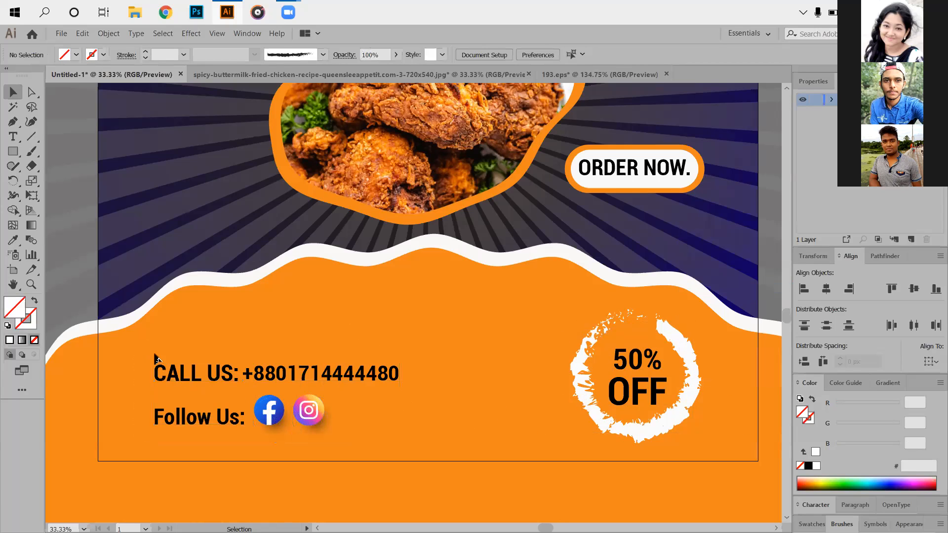
pyautogui.moveTo(591, 478); pyautogui.dragTo(912, 292)
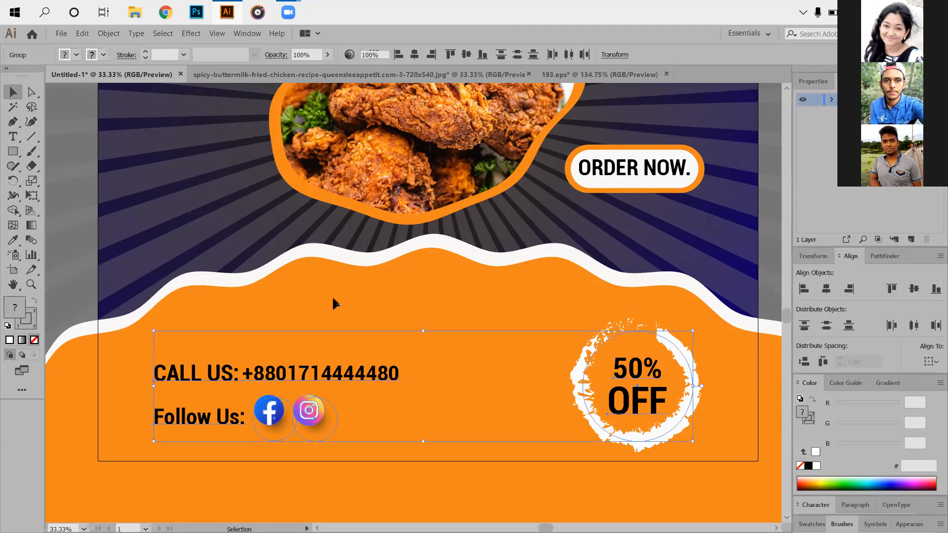
pyautogui.click(514, 318)
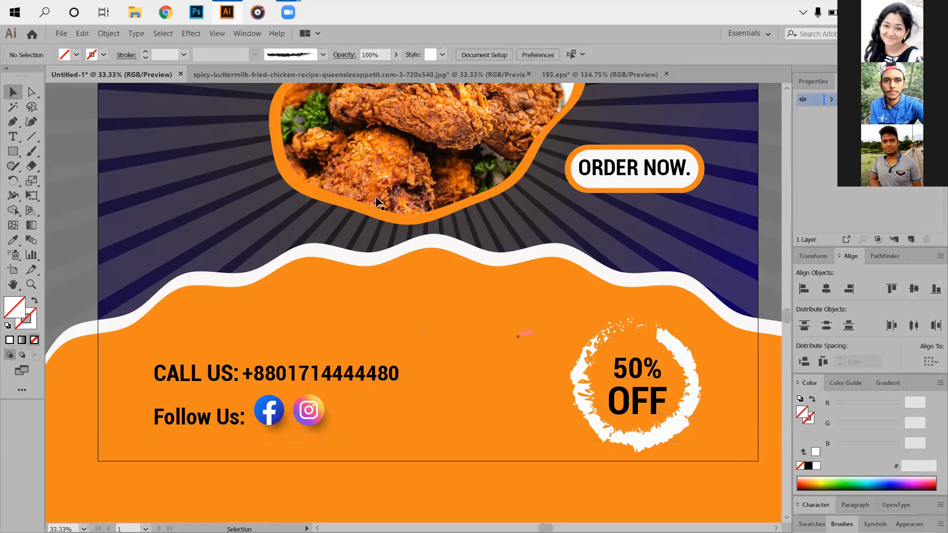
# - Shift the "Offer" text slightly to the right to widen its gap from "MEAL"
pyautogui.scroll(3, 563, 213)
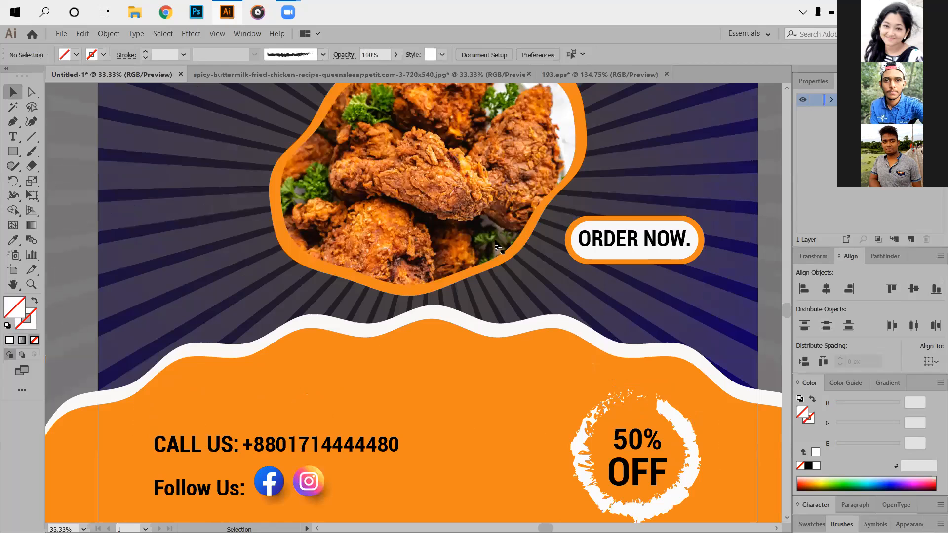
pyautogui.scroll(10, 496, 246)
pyautogui.moveTo(497, 242); pyautogui.dragTo(498, 244)
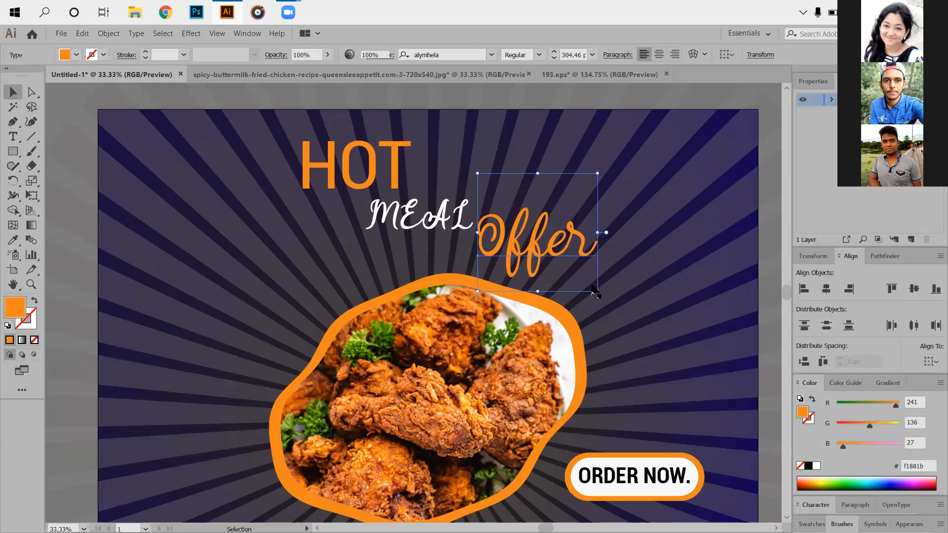
pyautogui.hotkey('ctrl', 'shift', 'a')
pyautogui.scroll(-2, 370, 333)
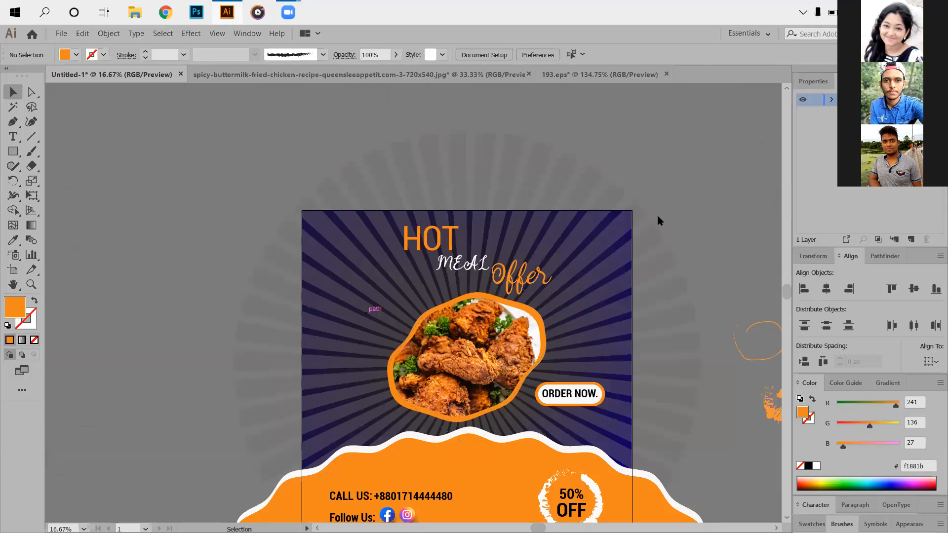
# - Nudge the three headline texts HOT, MEAL and Offer together to the left to center them over the artboard
pyautogui.scroll(1, 516, 334)
pyautogui.moveTo(319, 150); pyautogui.dragTo(576, 260)
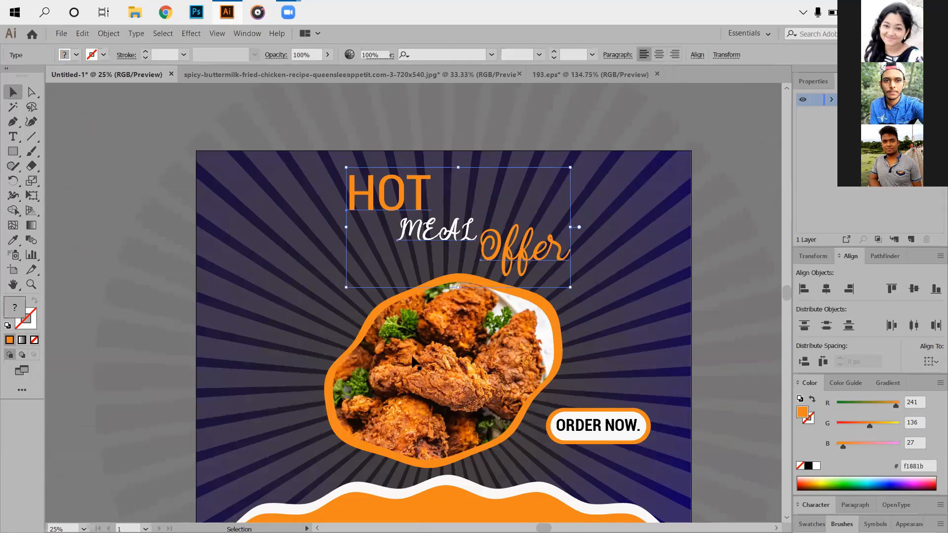
pyautogui.click(582, 305)
pyautogui.scroll(-1, 605, 362)
pyautogui.scroll(-1, 585, 330)
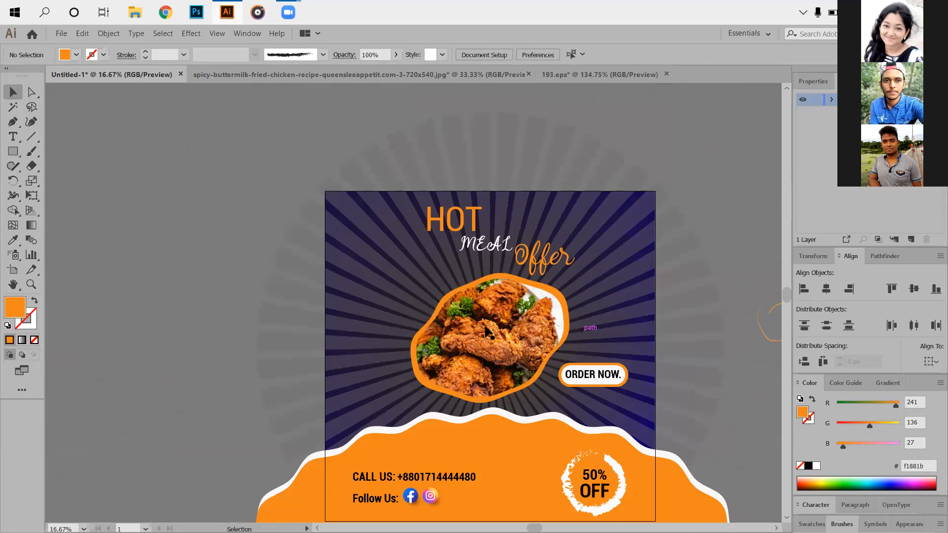
pyautogui.scroll(-2, 420, 155)
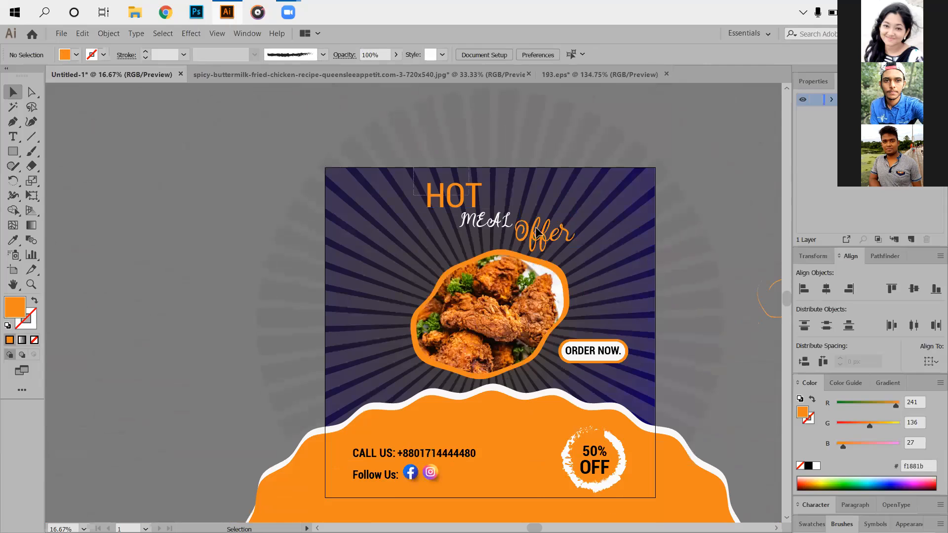
pyautogui.click(583, 236)
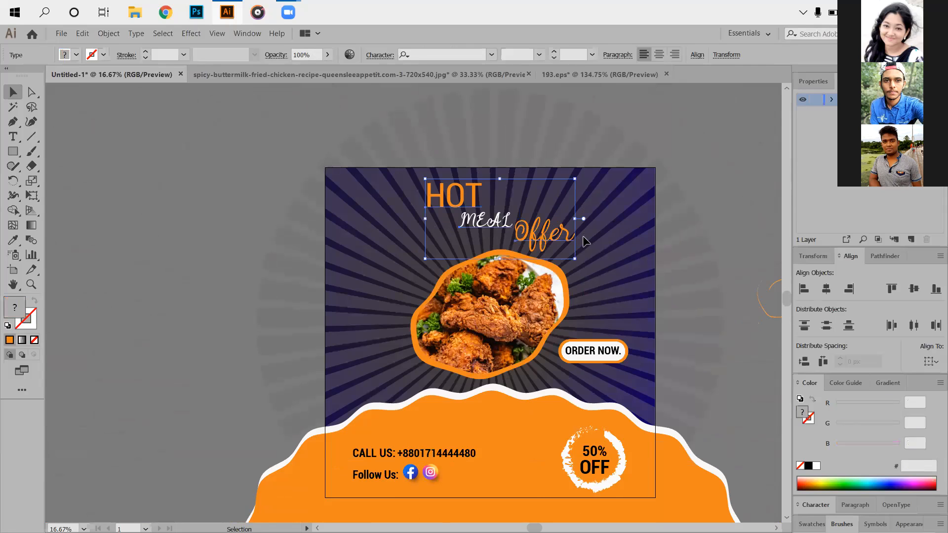
pyautogui.press('Left')
pyautogui.press('Left')
pyautogui.press('Left')
pyautogui.press('Left')
pyautogui.press('Left')
pyautogui.press('Left')
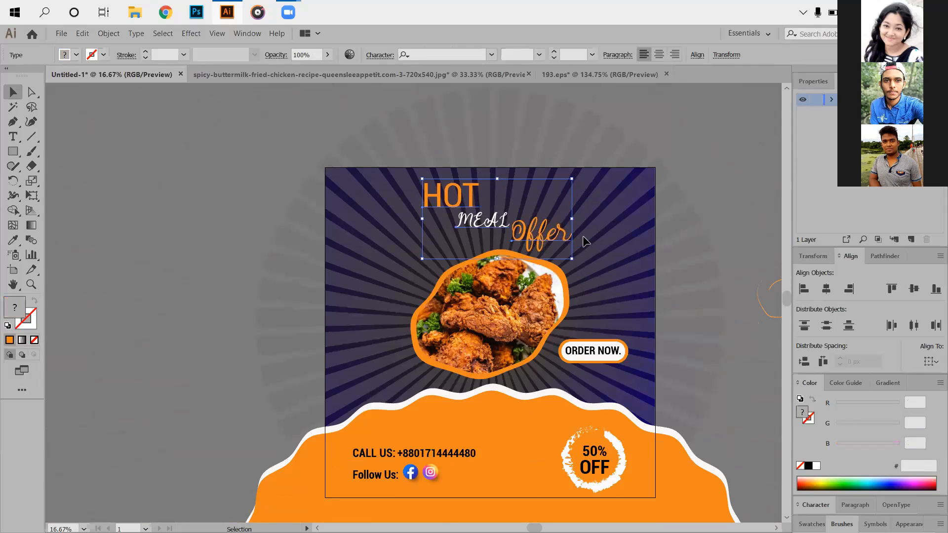
pyautogui.press('Left')
pyautogui.press('Left')
pyautogui.press('Left')
pyautogui.press('Left')
pyautogui.press('Left')
pyautogui.press('Left')
pyautogui.press('Left')
pyautogui.press('Left')
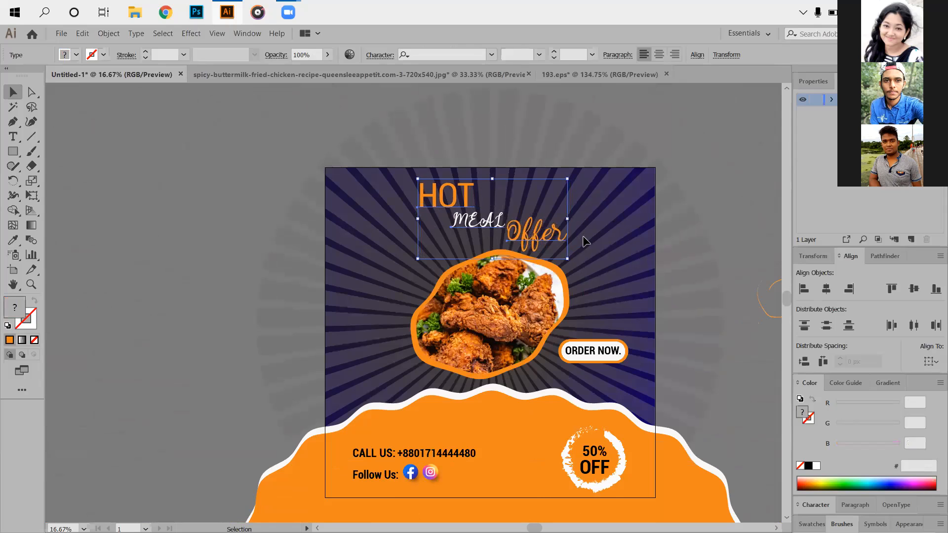
pyautogui.press('Left')
pyautogui.press('Left')
pyautogui.press('Left')
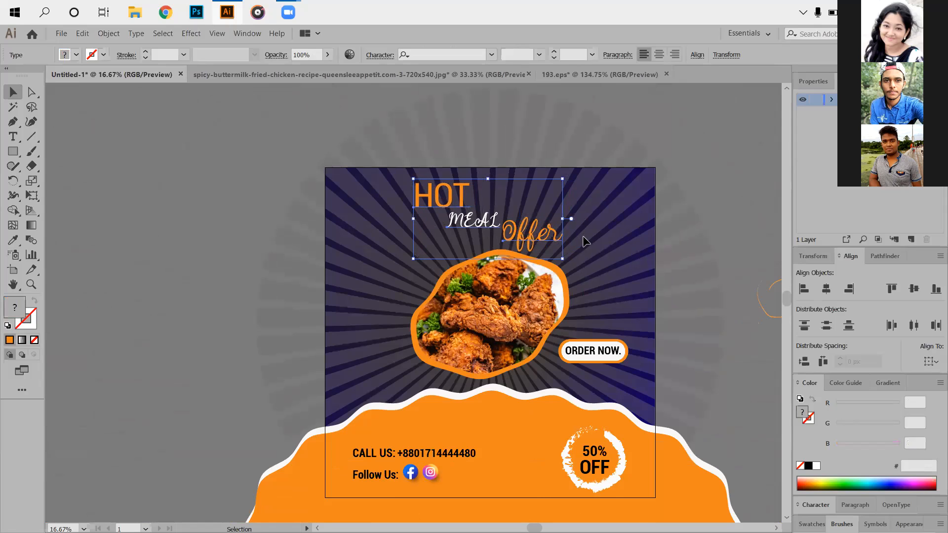
pyautogui.press('Left')
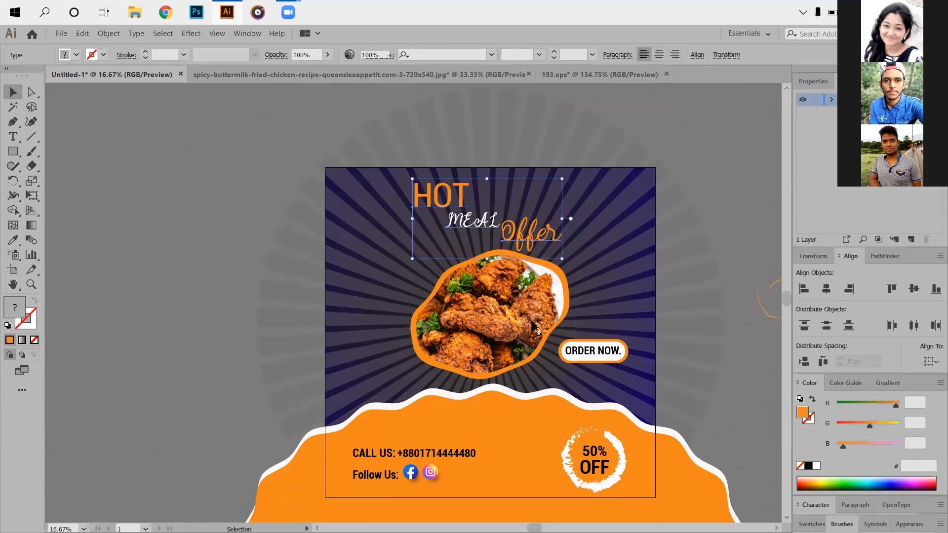
pyautogui.click(560, 345)
# - Show the rulers and place a vertical guide at about X 1883 px, along the right edge of the ORDER NOW button
pyautogui.scroll(-1, 411, 266)
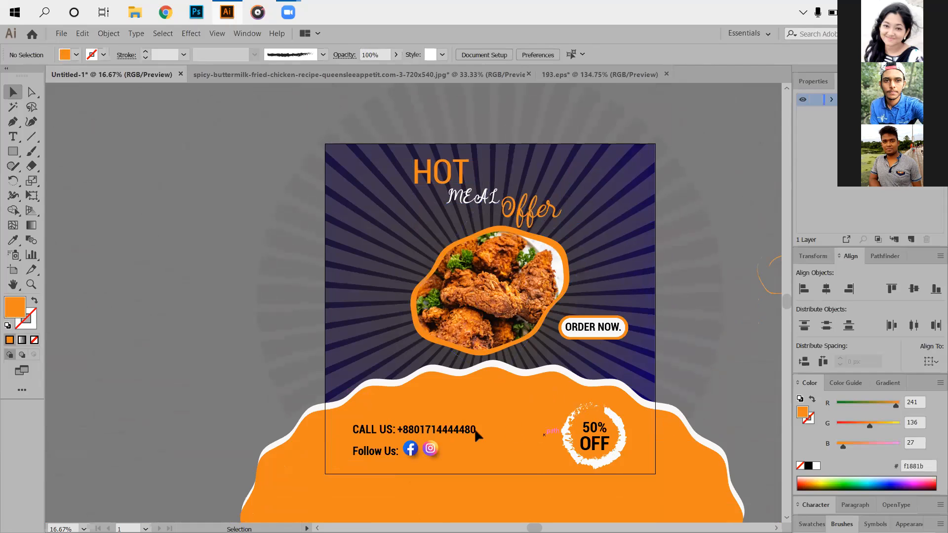
pyautogui.scroll(-1, 478, 434)
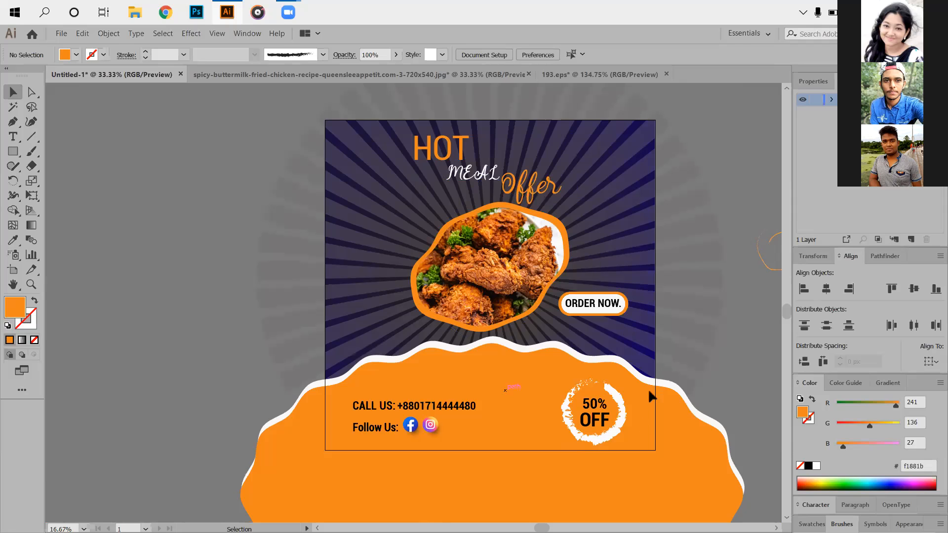
pyautogui.hotkey('ctrl', '=')
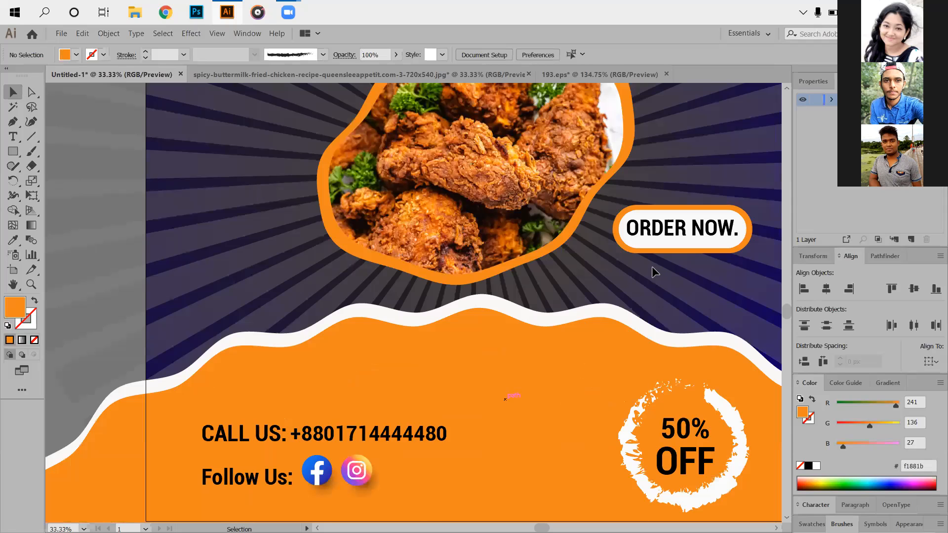
pyautogui.scroll(-1, 657, 271)
pyautogui.hotkey('ctrl', 'r')
pyautogui.moveTo(656, 271); pyautogui.dragTo(656, 271)
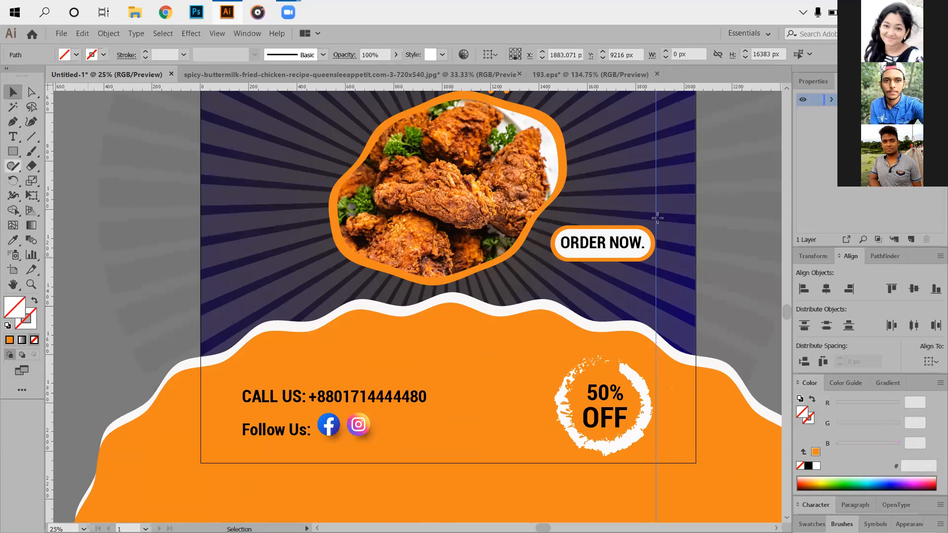
# - Draw an orange-filled spacer rectangle about 165 by 215 px between the vertical guide and the artboard's right edge
pyautogui.press('m')
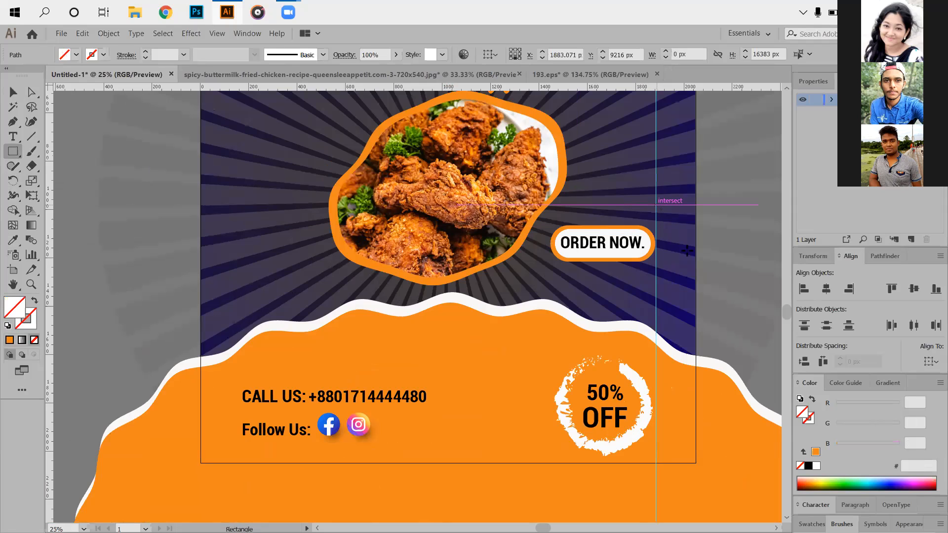
pyautogui.moveTo(656, 204); pyautogui.dragTo(696, 256)
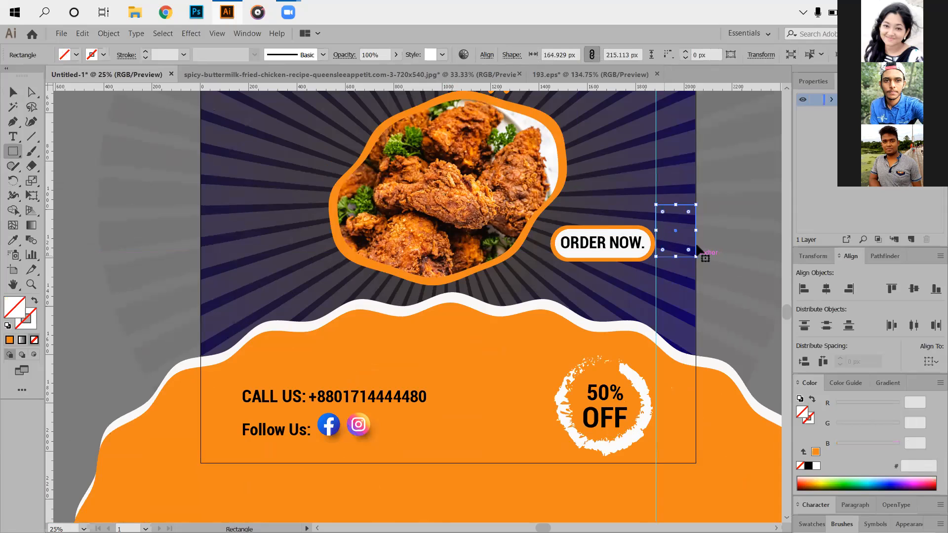
pyautogui.press('v')
pyautogui.click(10, 341)
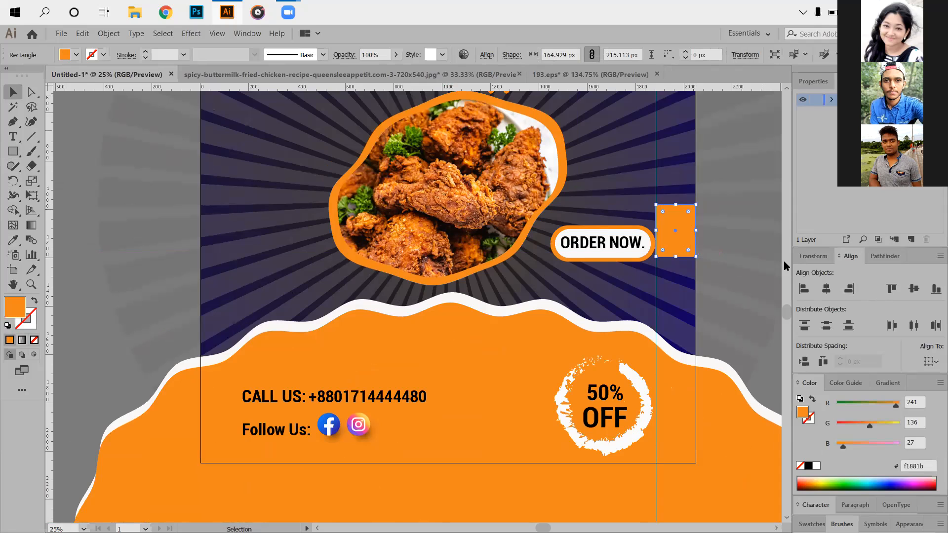
# - Move the orange spacer rectangle to the artboard's left edge and place a vertical guide along its inner side
pyautogui.moveTo(682, 239); pyautogui.dragTo(241, 249)
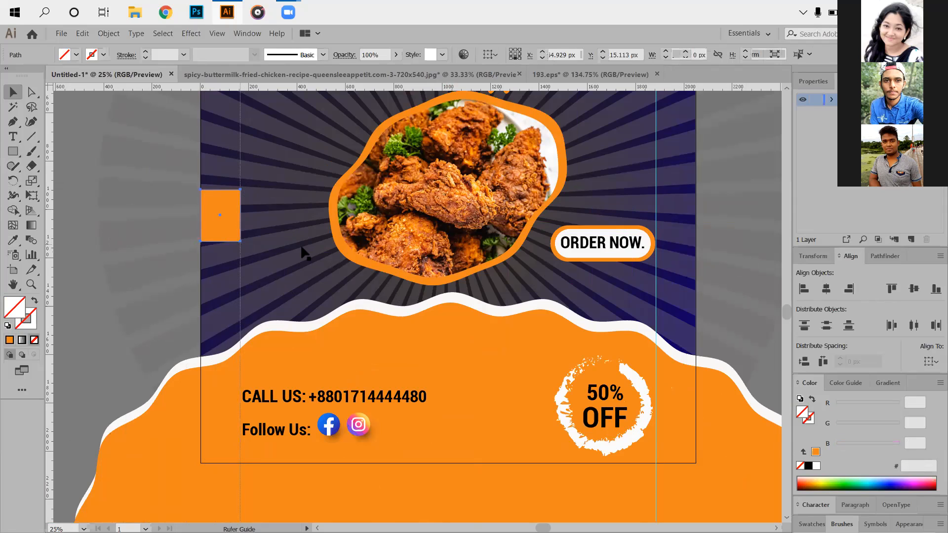
pyautogui.click(74, 131)
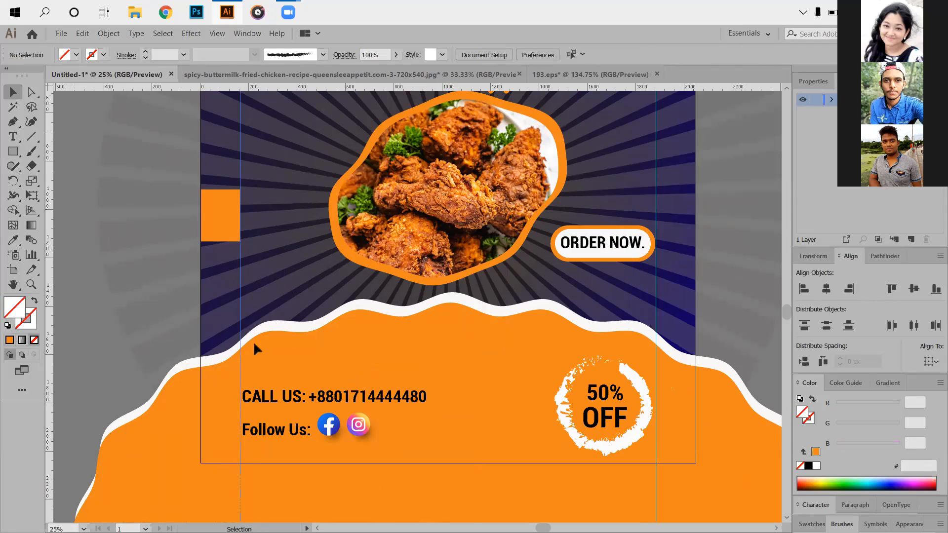
# - Nudge the contact line and social icons group left so its text starts exactly on the left vertical guide
pyautogui.click(334, 428)
pyautogui.press('Left')
pyautogui.press('Left')
pyautogui.press('Left')
pyautogui.press('Left')
pyautogui.press('Left')
pyautogui.press('Left')
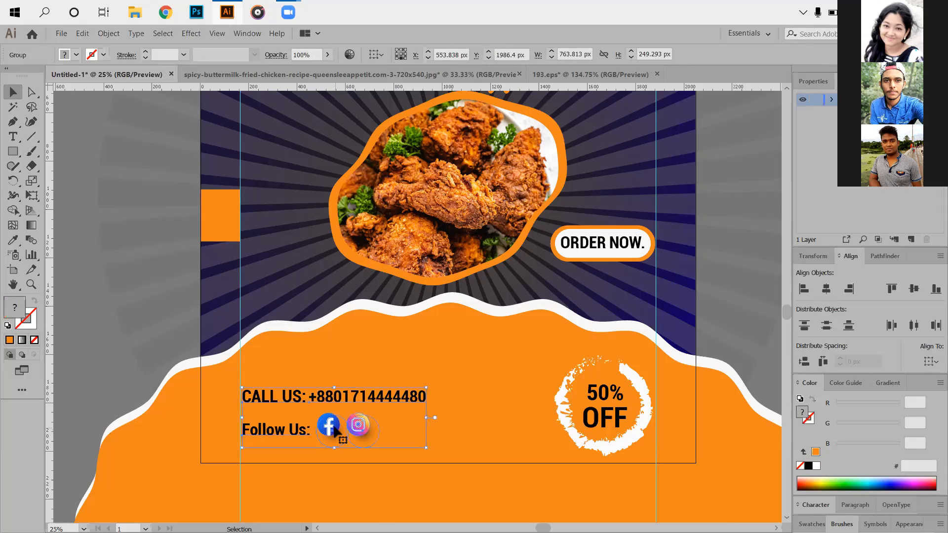
pyautogui.click(400, 328)
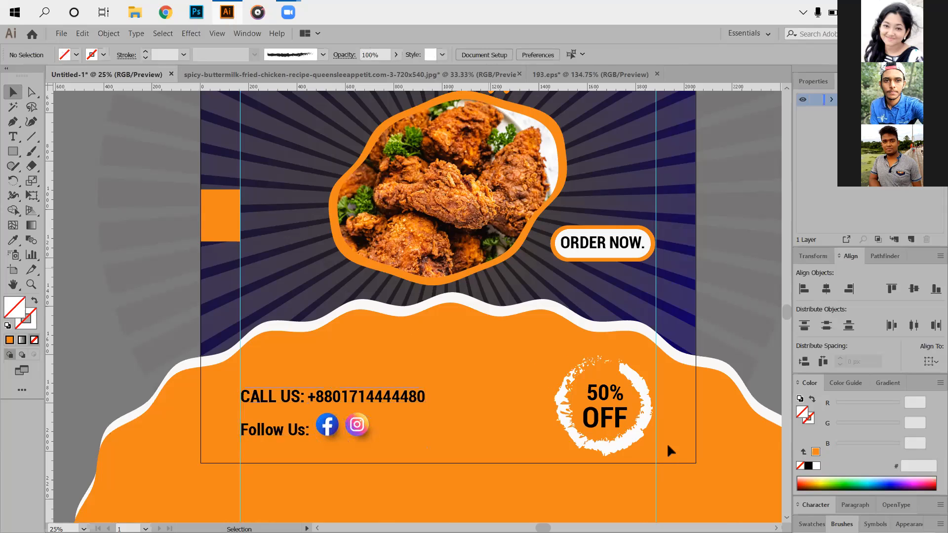
# - Undo the accidental shift of the right vertical guide, restoring it to the ORDER NOW button's right edge, and lock the guides
pyautogui.hotkey('ctrl', 'z')
pyautogui.hotkey('ctrl', 'z')
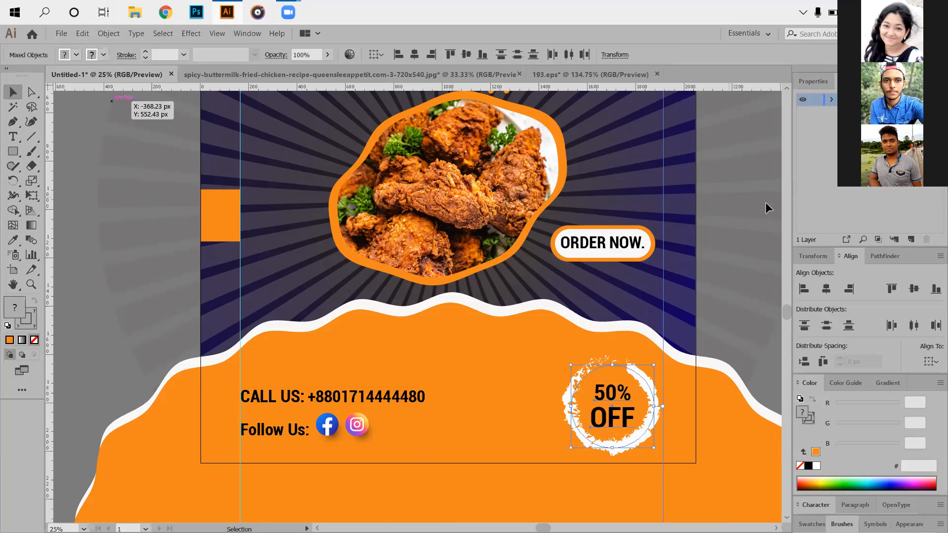
pyautogui.hotkey('ctrl', 'shift', 'a')
pyautogui.moveTo(663, 215); pyautogui.dragTo(666, 226)
pyautogui.rightClick(655, 212)
pyautogui.click(692, 289)
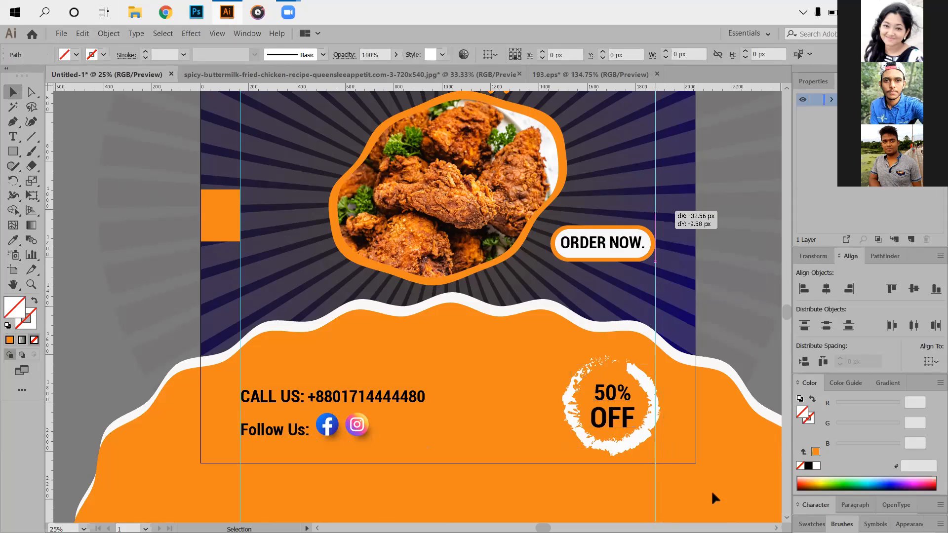
# - Move the 50% OFF badge slightly left so its brush ring meets the right vertical guide
pyautogui.click(624, 444)
pyautogui.moveTo(612, 420); pyautogui.dragTo(593, 418)
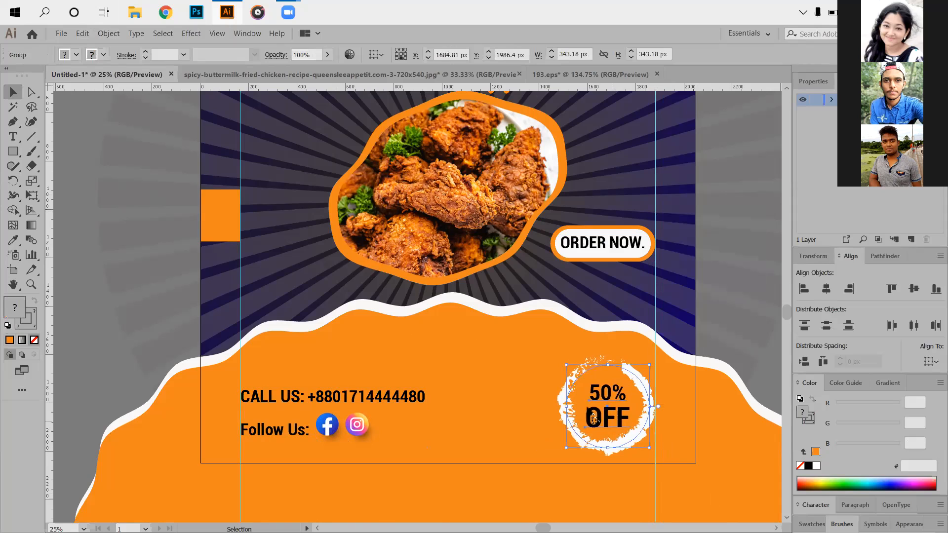
pyautogui.click(504, 446)
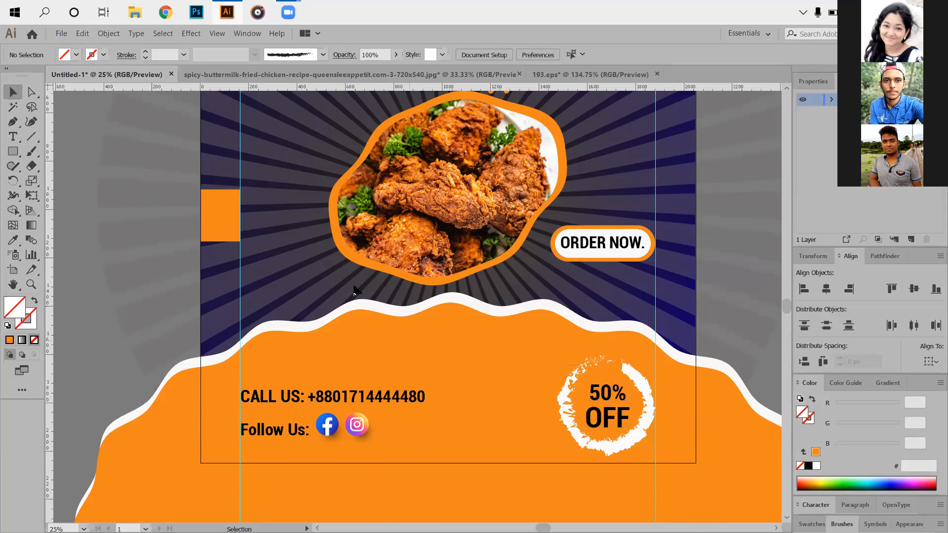
# - Draw an orange-filled spacer square about 100 px wide between the artboard's top edge and the horizontal guide above HOT
pyautogui.scroll(3, 350, 286)
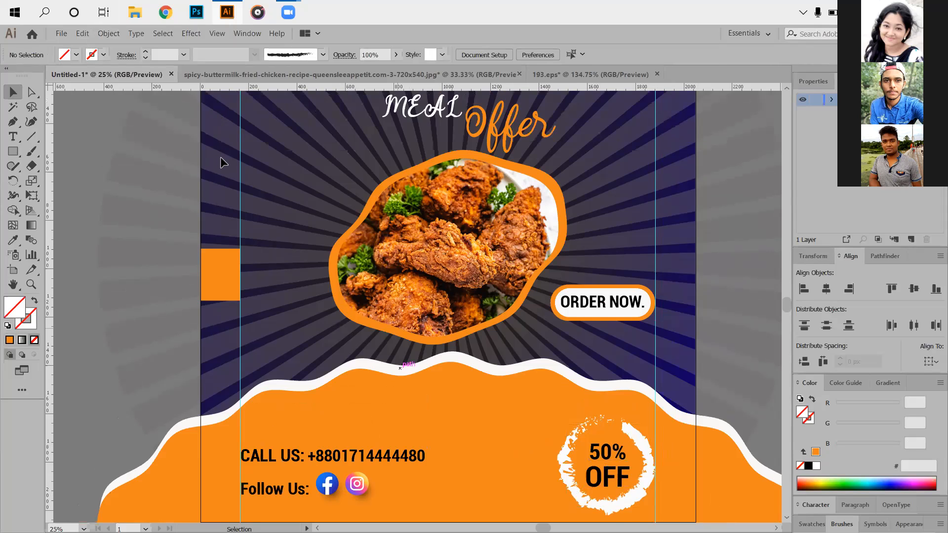
pyautogui.scroll(1, 220, 156)
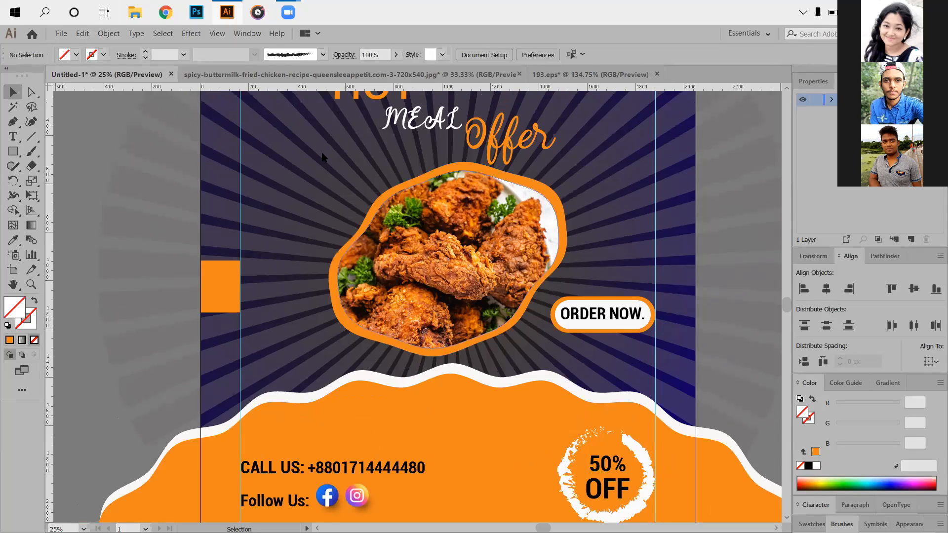
pyautogui.scroll(5, 298, 180)
pyautogui.press('m')
pyautogui.click(266, 134)
pyautogui.press('Escape')
pyautogui.moveTo(267, 134); pyautogui.dragTo(291, 158)
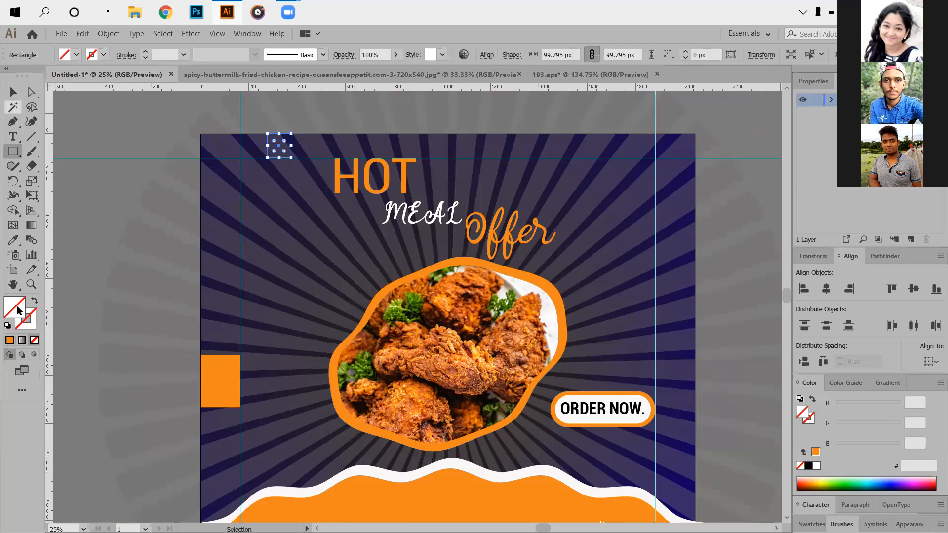
pyautogui.click(9, 340)
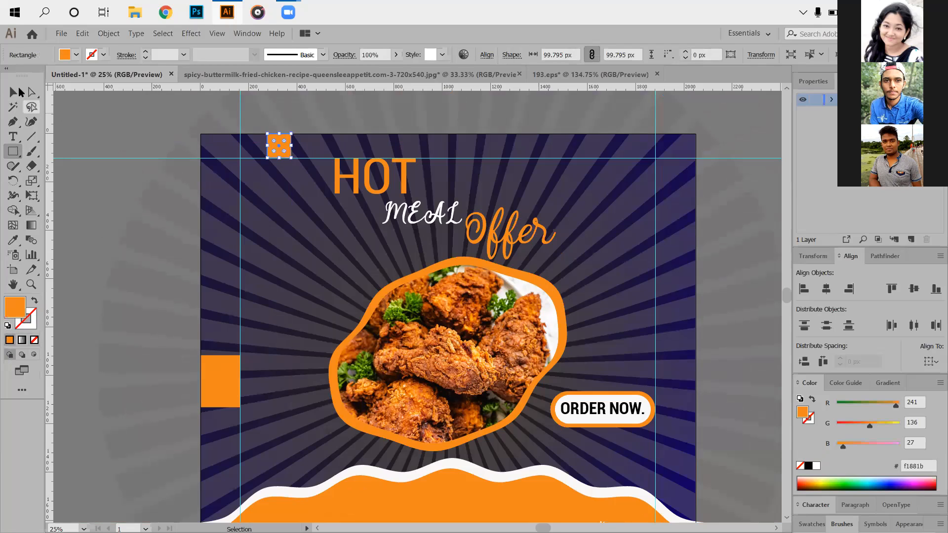
pyautogui.click(13, 92)
# - Move the small spacer square onto the artboard's bottom edge below the Follow Us line and recolor it greyish tan, #b7a08b
pyautogui.scroll(-1, 267, 118)
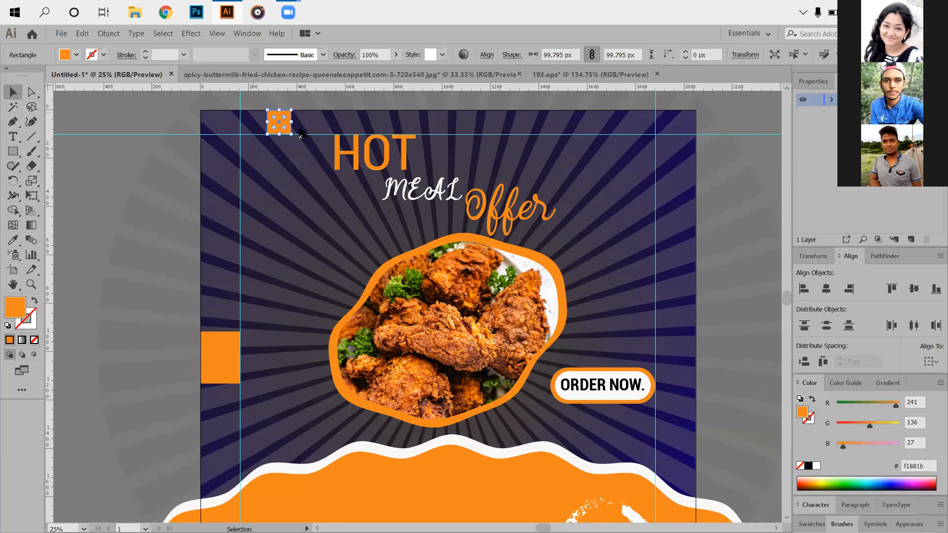
pyautogui.click(295, 130)
pyautogui.moveTo(289, 197); pyautogui.dragTo(290, 457)
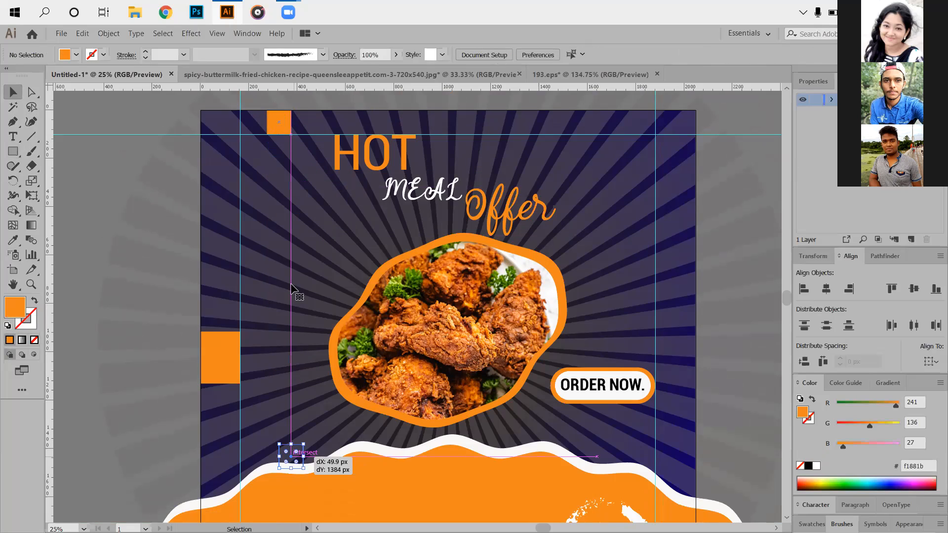
pyautogui.scroll(-2, 310, 324)
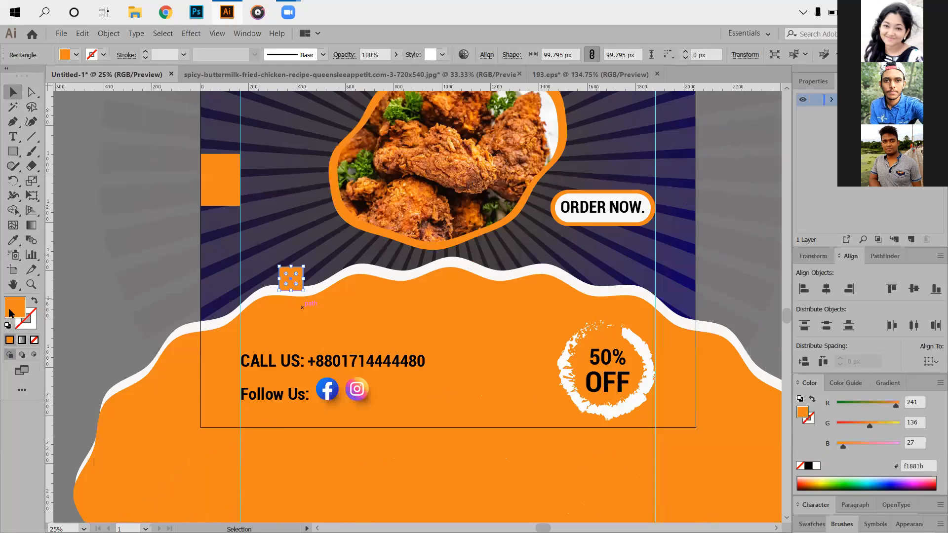
pyautogui.doubleClick(12, 313)
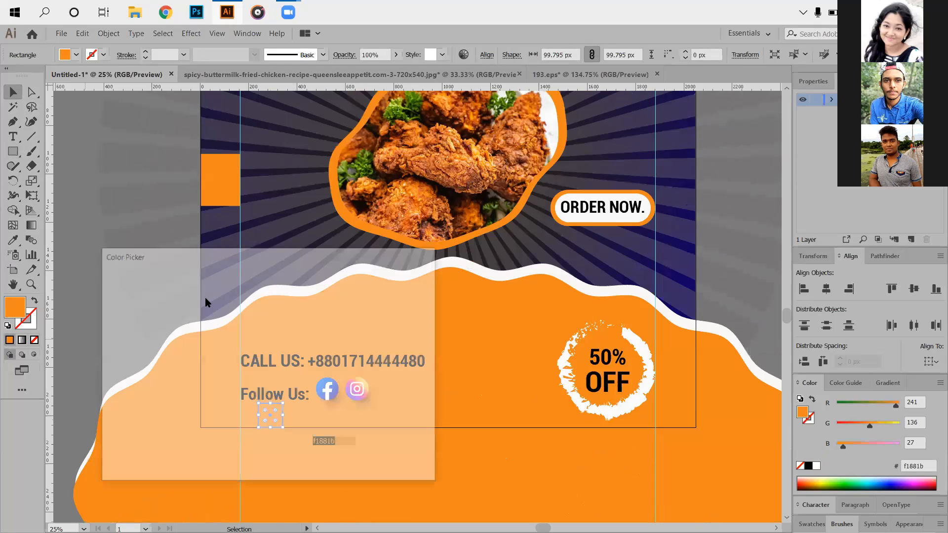
pyautogui.click(147, 334)
pyautogui.press('Return')
pyautogui.click(443, 472)
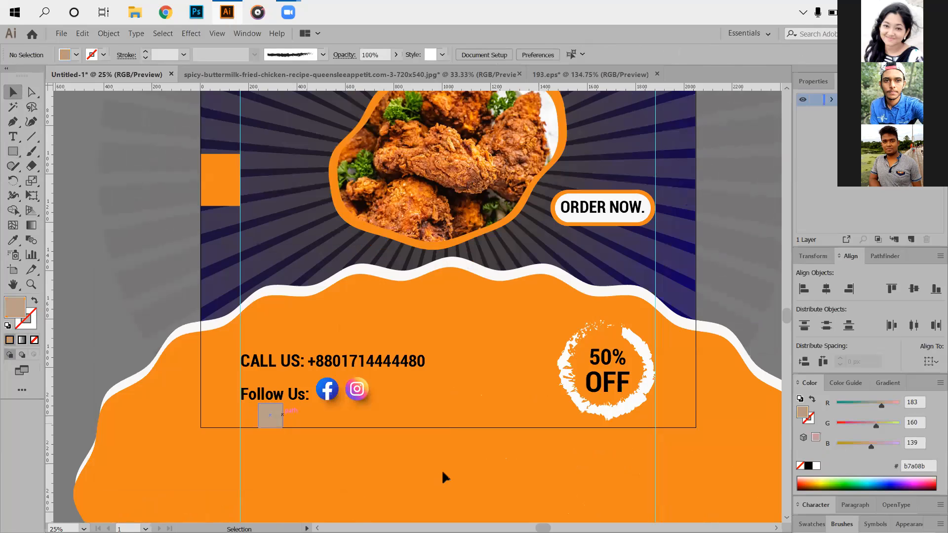
# - Place a horizontal guide along the tan square's upper side and nudge the contact and social icons group down to it
pyautogui.moveTo(237, 96); pyautogui.dragTo(271, 404)
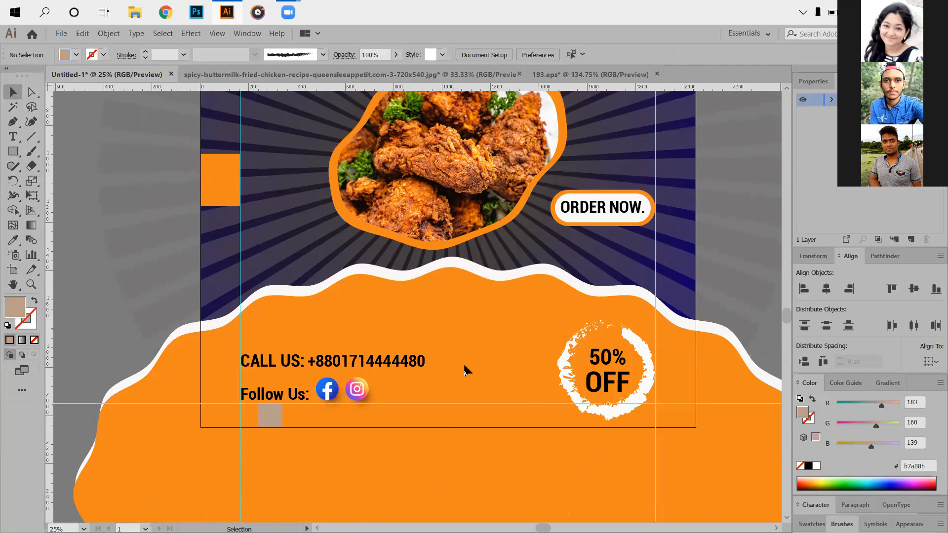
pyautogui.moveTo(275, 336); pyautogui.dragTo(373, 386)
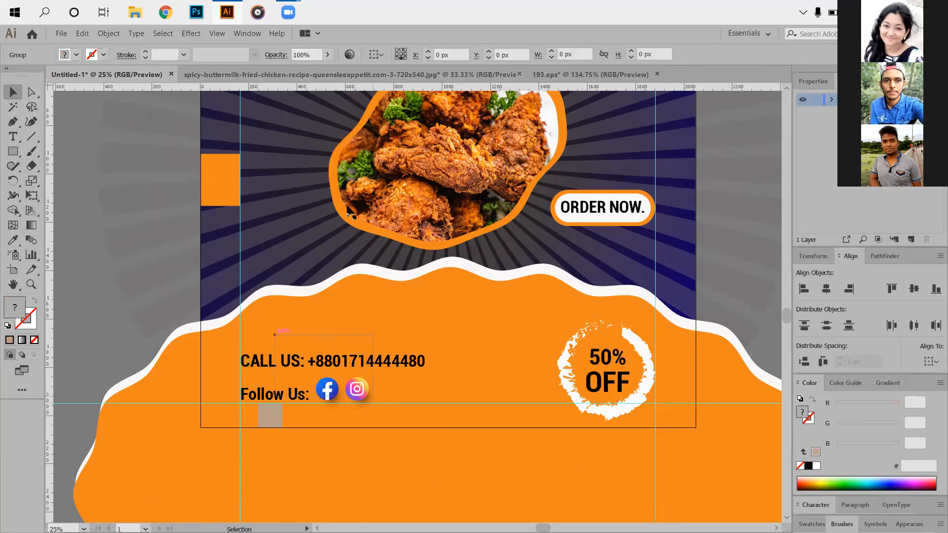
pyautogui.press('Down')
pyautogui.press('Down')
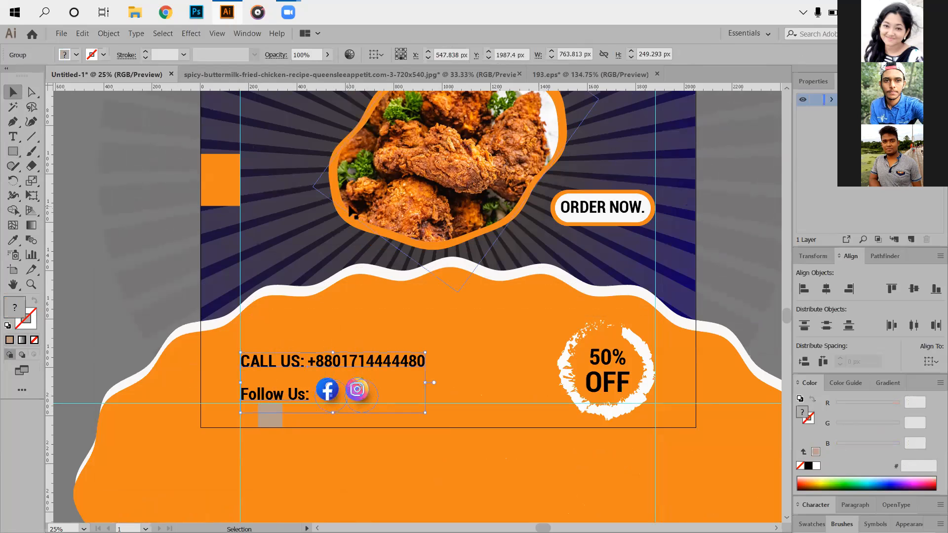
pyautogui.press('Down')
pyautogui.press('Down')
pyautogui.press('Down')
pyautogui.press('Down')
pyautogui.press('Down')
pyautogui.press('Down')
pyautogui.press('Down')
pyautogui.press('Down')
pyautogui.press('Down')
pyautogui.press('Down')
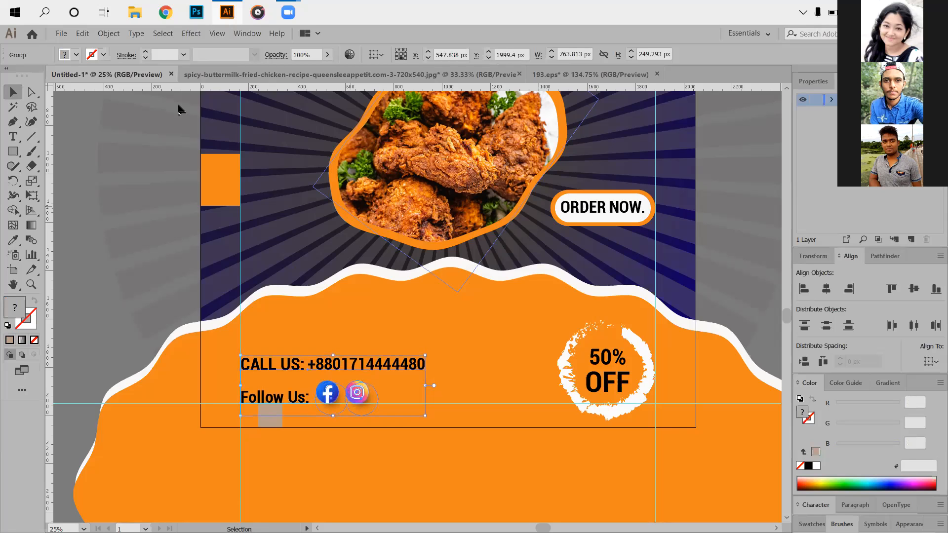
pyautogui.press('Down')
pyautogui.click(451, 364)
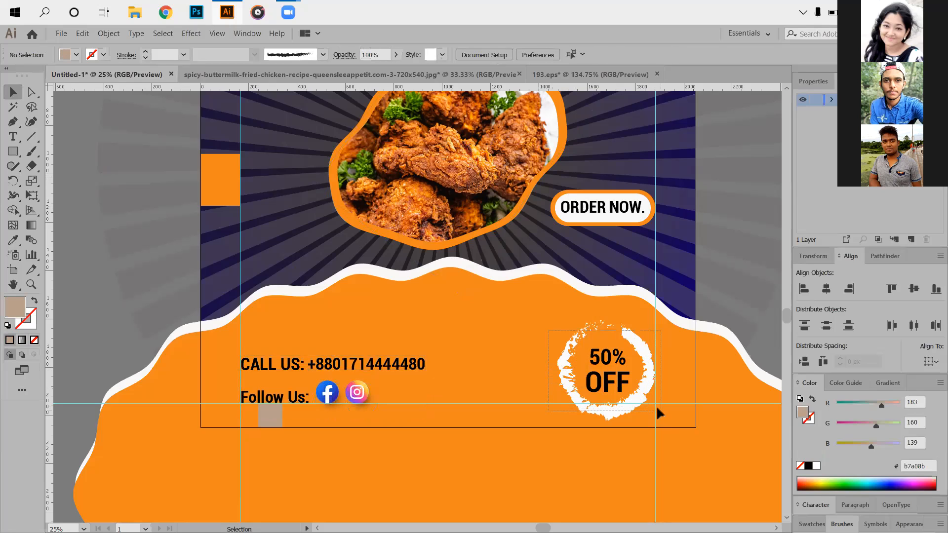
# - Nudge the 50% OFF badge up to about Y 1965 px to bring its lower edge closer to the bottom guide
pyautogui.click(594, 343)
pyautogui.press('Up')
pyautogui.press('Up')
pyautogui.press('Up')
pyautogui.press('Up')
pyautogui.press('Up')
pyautogui.press('Up')
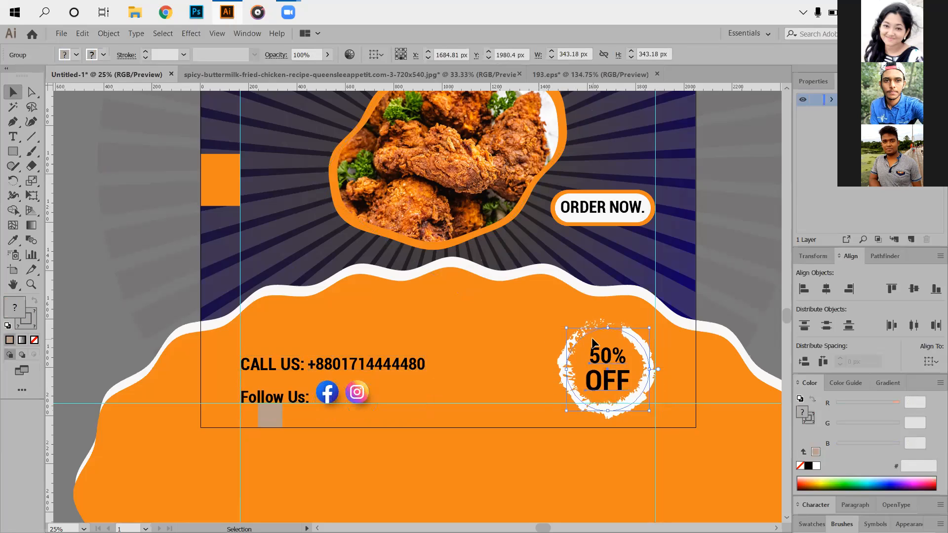
pyautogui.press('Up')
pyautogui.press('Up')
pyautogui.press('Up')
pyautogui.press('Up')
pyautogui.press('Up')
pyautogui.press('Up')
pyautogui.press('Up')
pyautogui.press('Up')
pyautogui.press('Up')
pyautogui.press('Up')
pyautogui.press('Up')
pyautogui.press('Up')
pyautogui.press('Up')
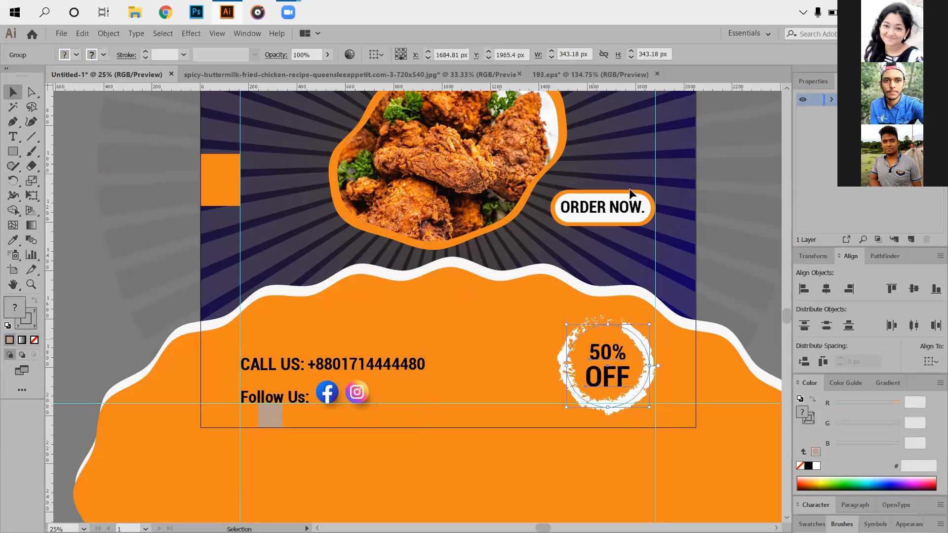
pyautogui.click(90, 222)
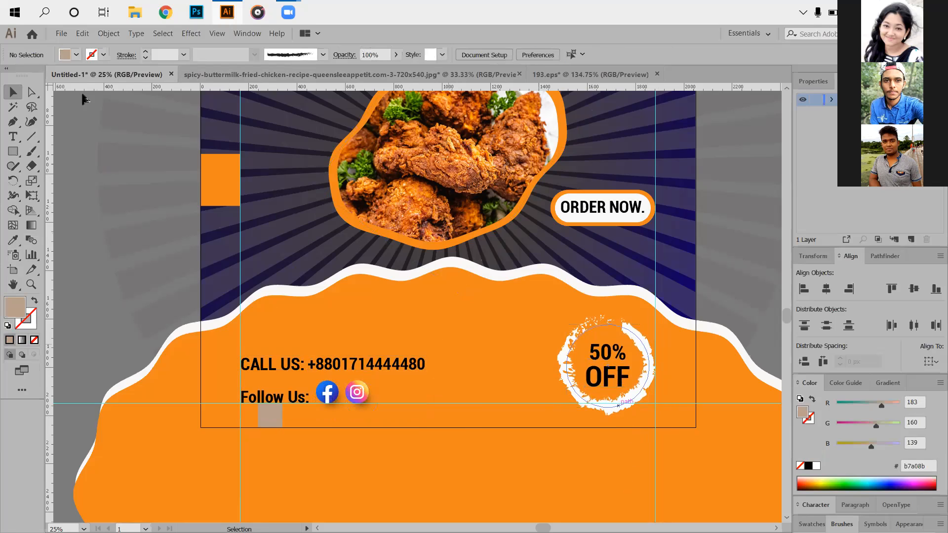
# - Ungroup the 50% OFF badge, deselect it and activate the Direct Selection tool
pyautogui.click(31, 92)
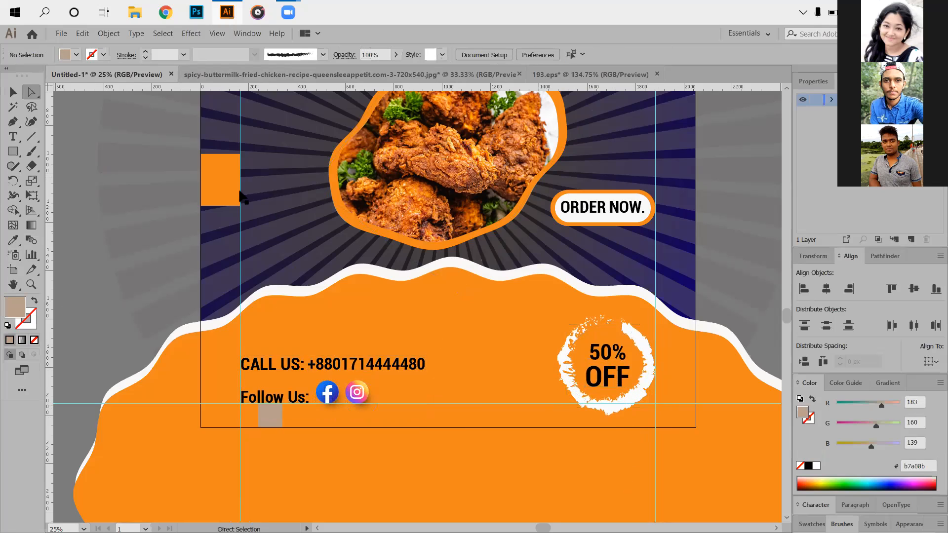
pyautogui.rightClick(598, 345)
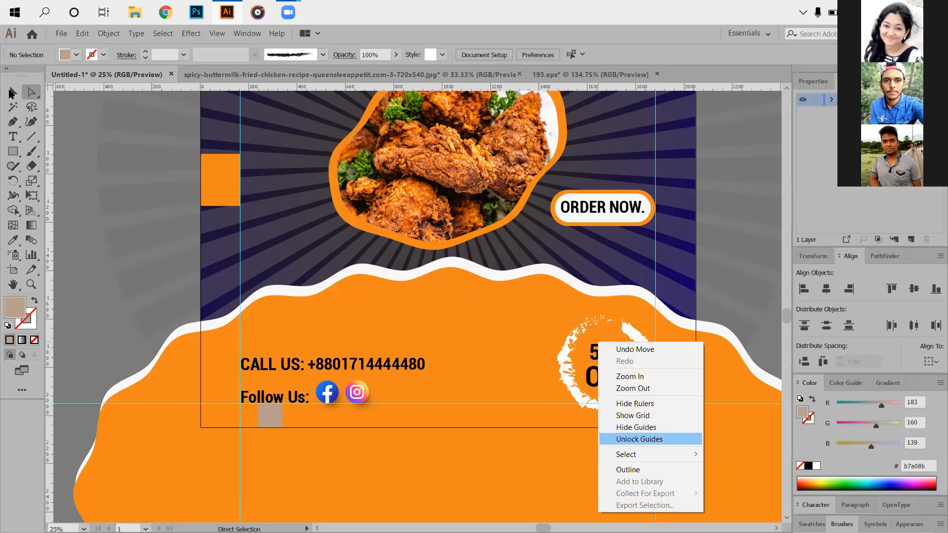
pyautogui.click(9, 89)
pyautogui.click(621, 373)
pyautogui.rightClick(622, 373)
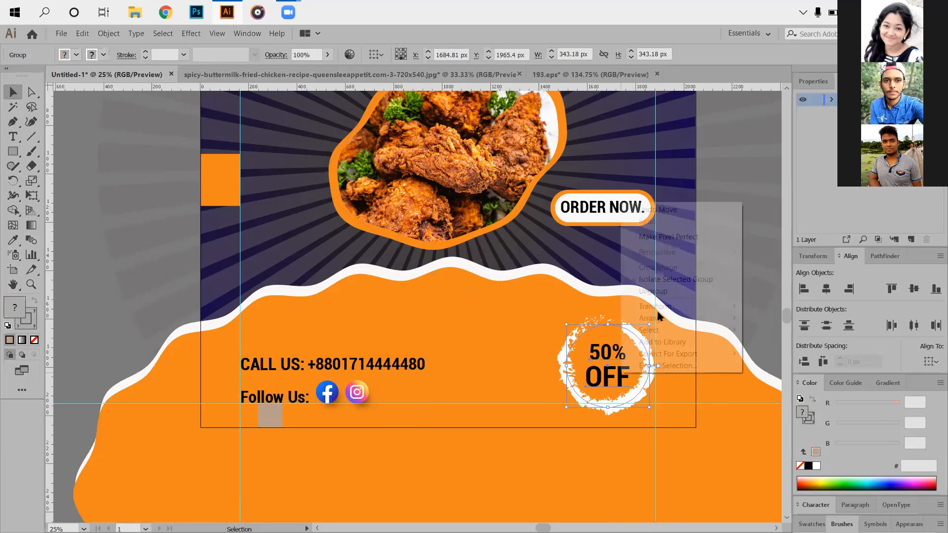
pyautogui.click(652, 291)
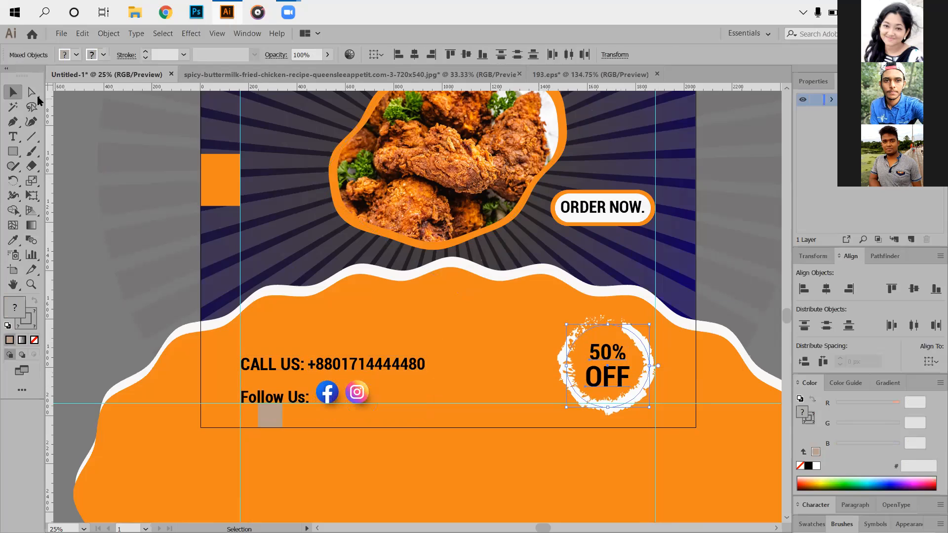
pyautogui.click(32, 92)
pyautogui.click(85, 195)
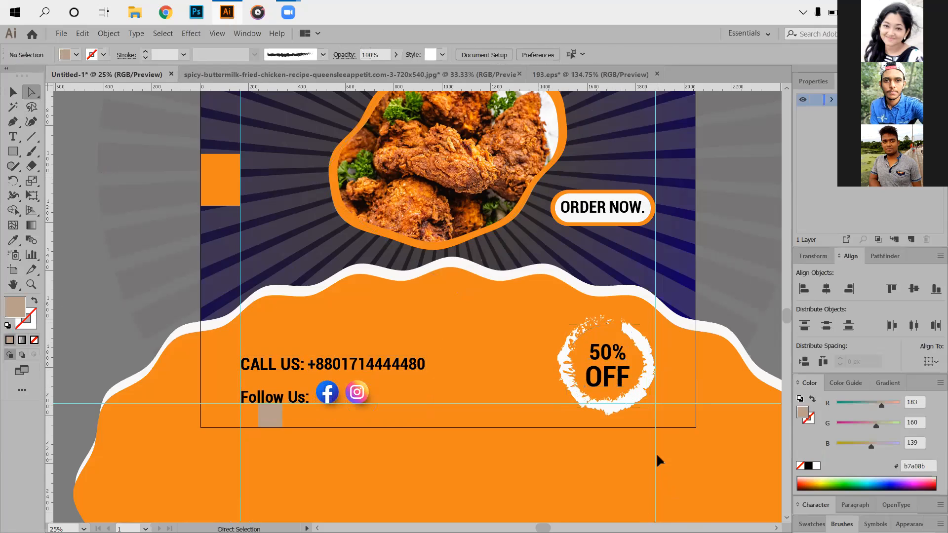
# - Reshape the badge's brush ring by shifting its lower and right anchor points slightly, the right one to about X 1843, Y 1840 px
pyautogui.scroll(1, 621, 444)
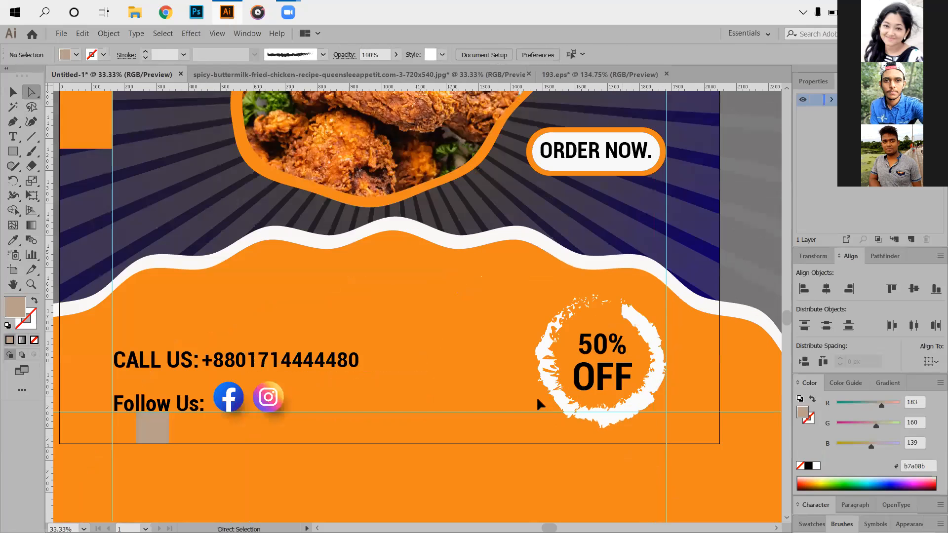
pyautogui.scroll(3, 537, 387)
pyautogui.moveTo(537, 394); pyautogui.dragTo(539, 391)
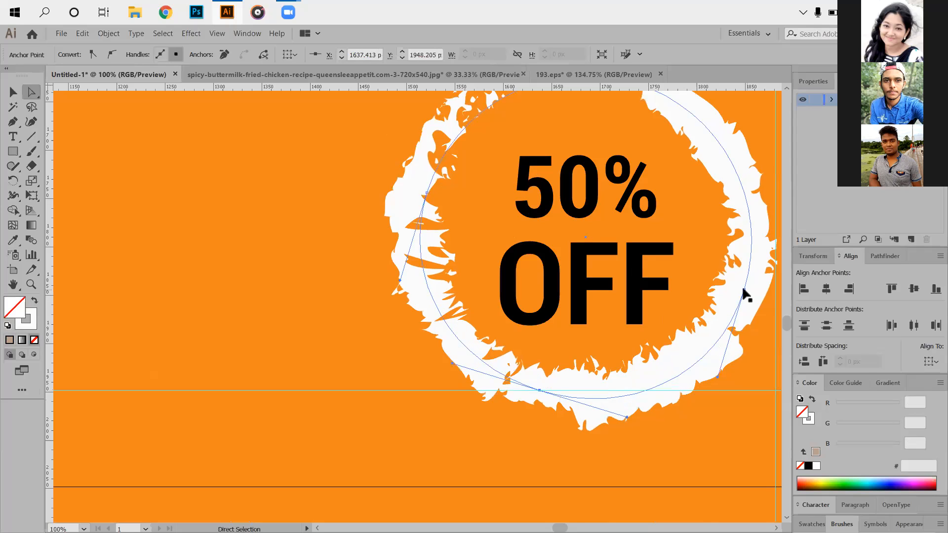
pyautogui.click(744, 289)
pyautogui.moveTo(744, 289); pyautogui.dragTo(739, 289)
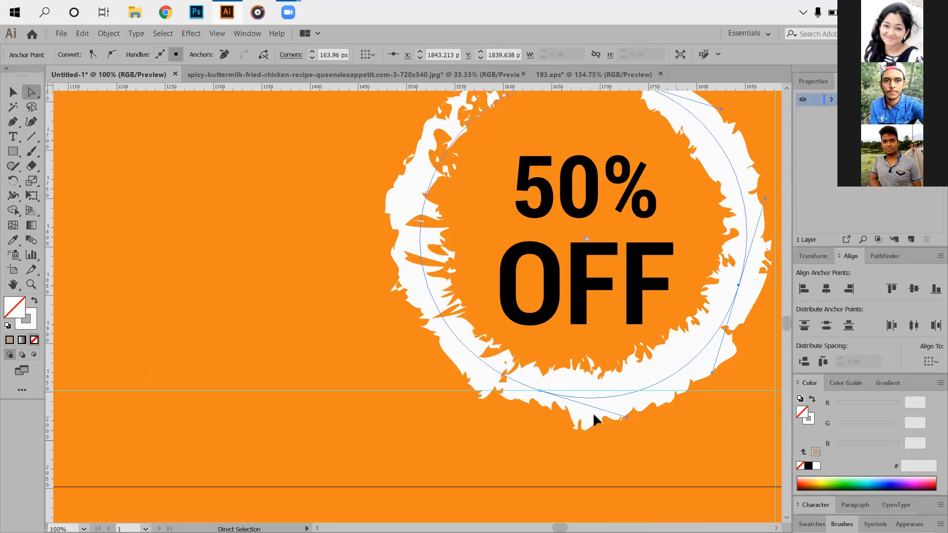
pyautogui.hotkey('ctrl', '-')
pyautogui.scroll(-1, 594, 422)
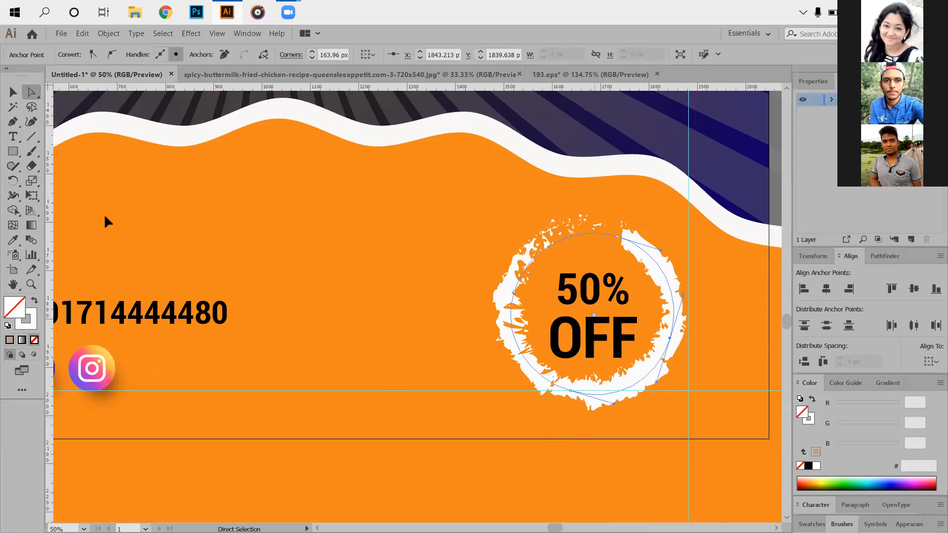
pyautogui.scroll(-2, 592, 381)
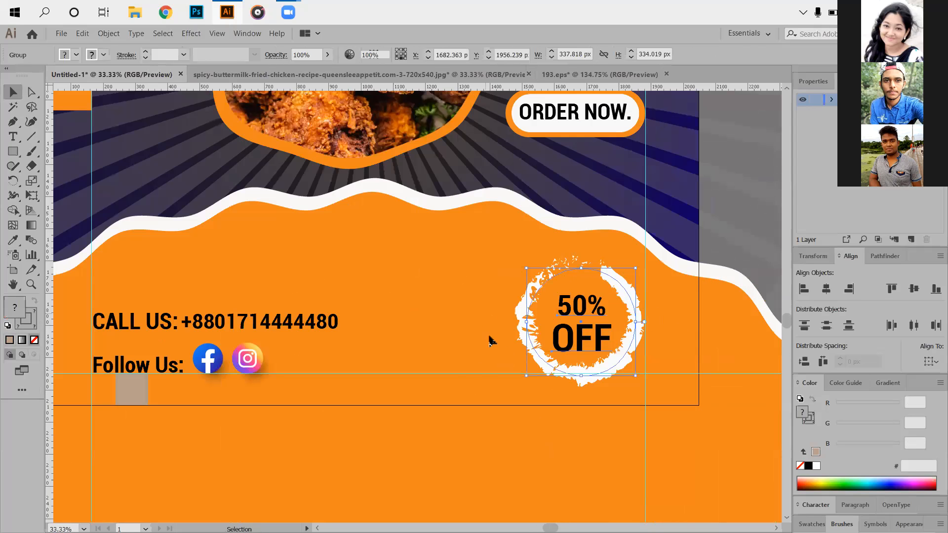
pyautogui.click(476, 366)
# - Delete the tan spacer square at the artboard's bottom edge and the orange spacer rectangle at its left edge
pyautogui.scroll(-2, 295, 393)
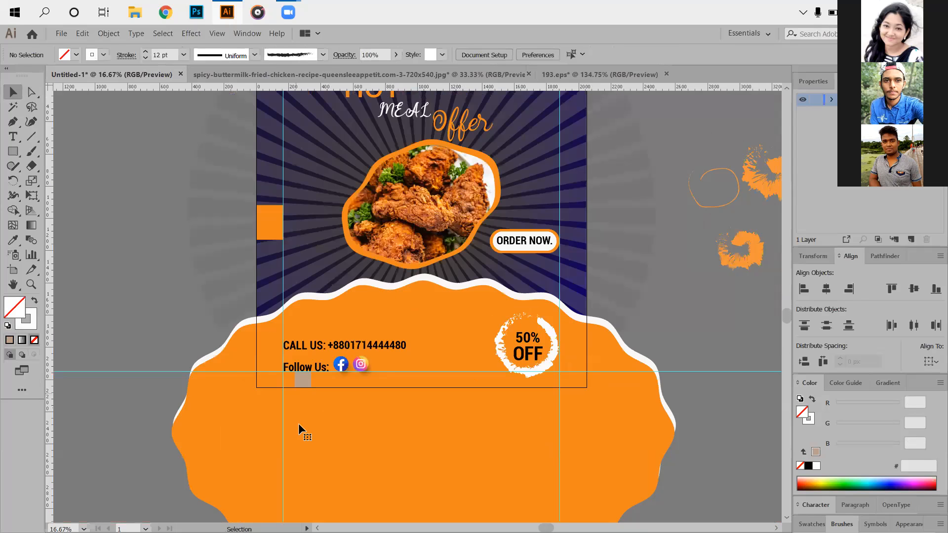
pyautogui.scroll(1, 298, 423)
pyautogui.click(299, 426)
pyautogui.press('Delete')
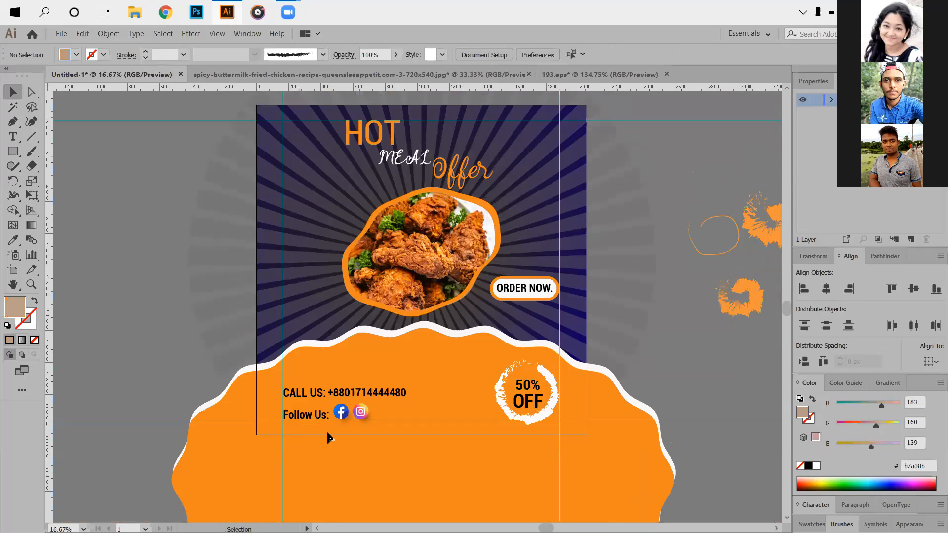
# - Hide the guides and delete the stray orange brush shapes beside the artboard, leaving nothing selected
pyautogui.scroll(1, 317, 332)
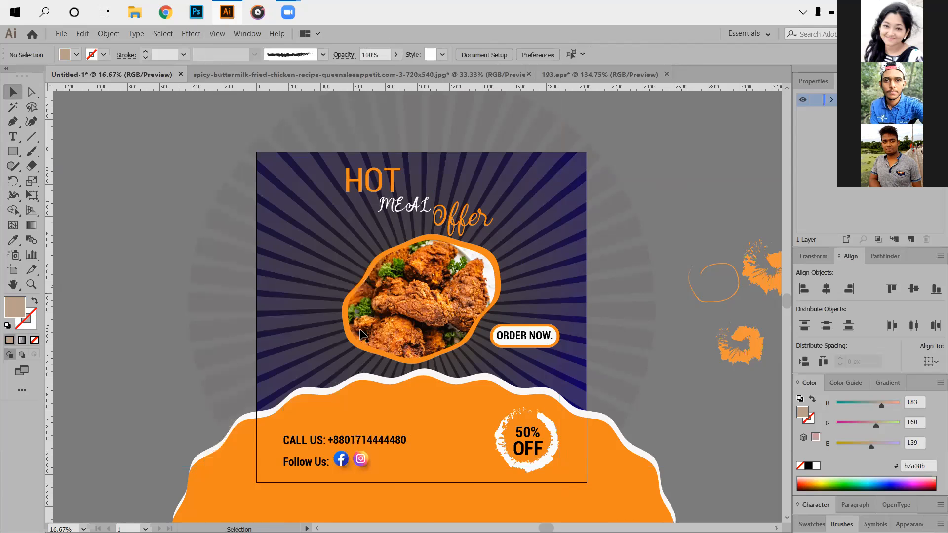
pyautogui.scroll(3, 446, 269)
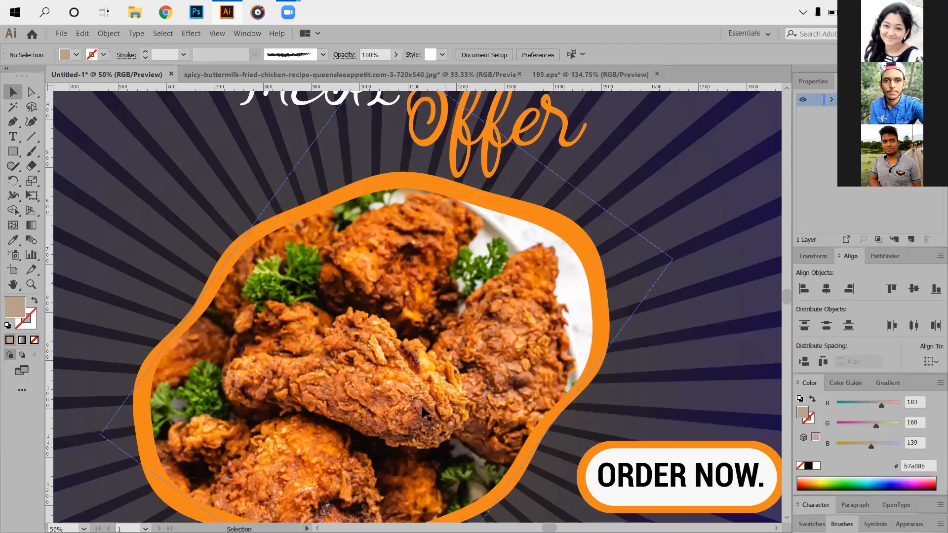
pyautogui.scroll(-2, 360, 376)
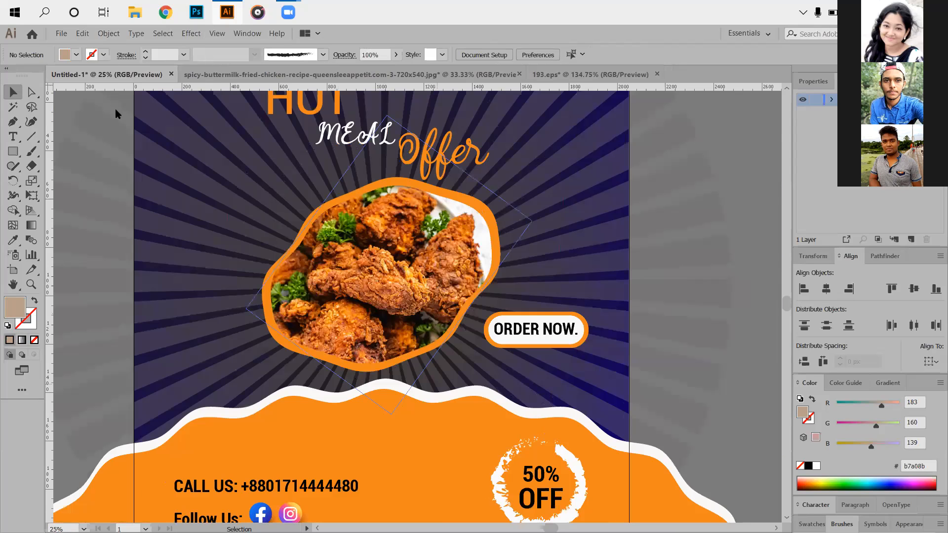
pyautogui.scroll(1, 90, 134)
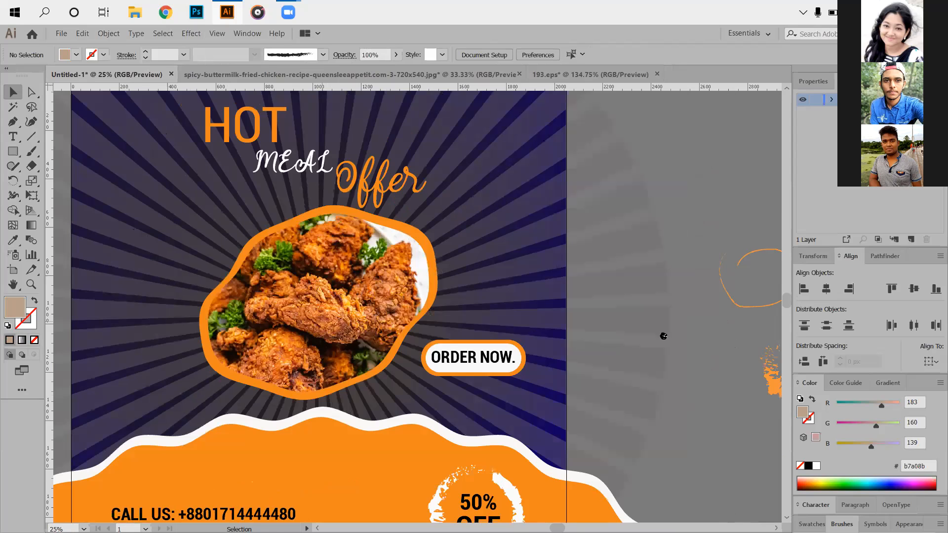
pyautogui.click(609, 233)
pyautogui.hotkey('ctrl', '-')
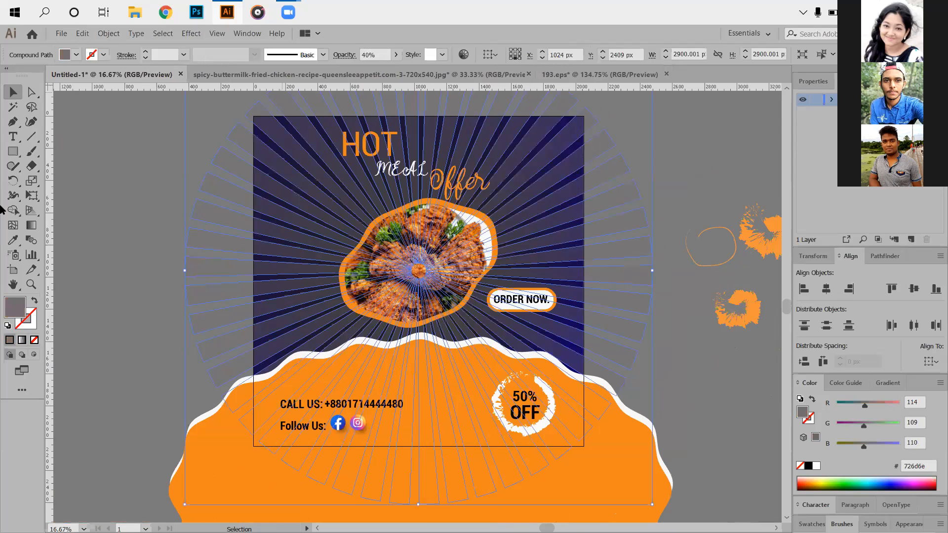
pyautogui.hotkey('ctrl', '-')
pyautogui.hotkey('ctrl', 'shift', 'a')
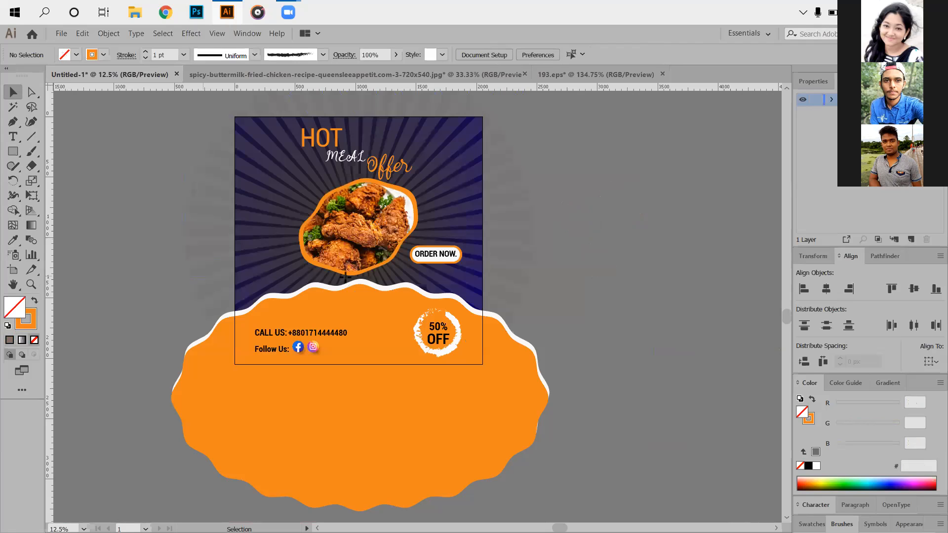
# - Create a 2048 × 2048 px rectangle and swap its colours to an orange fill with no stroke
pyautogui.click(285, 260)
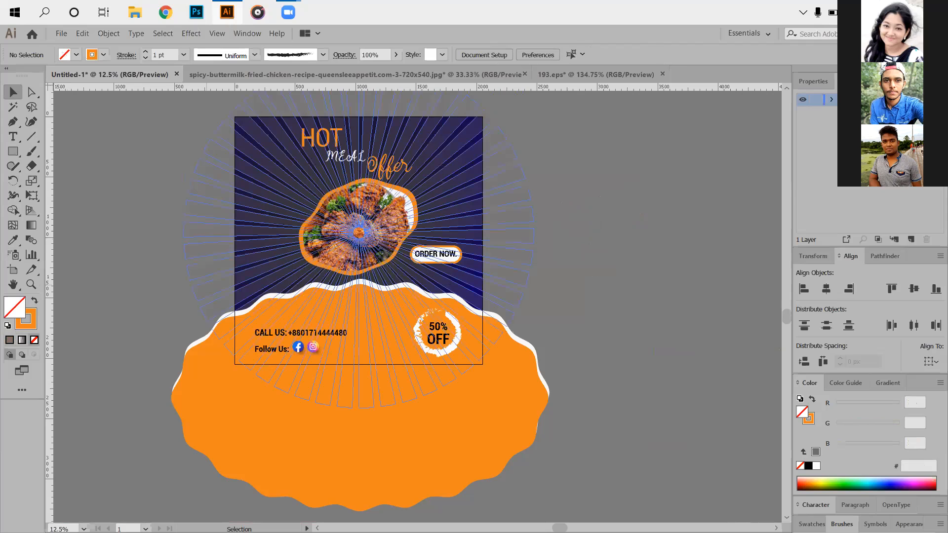
pyautogui.write('2048')
pyautogui.press('Tab')
pyautogui.write('2048')
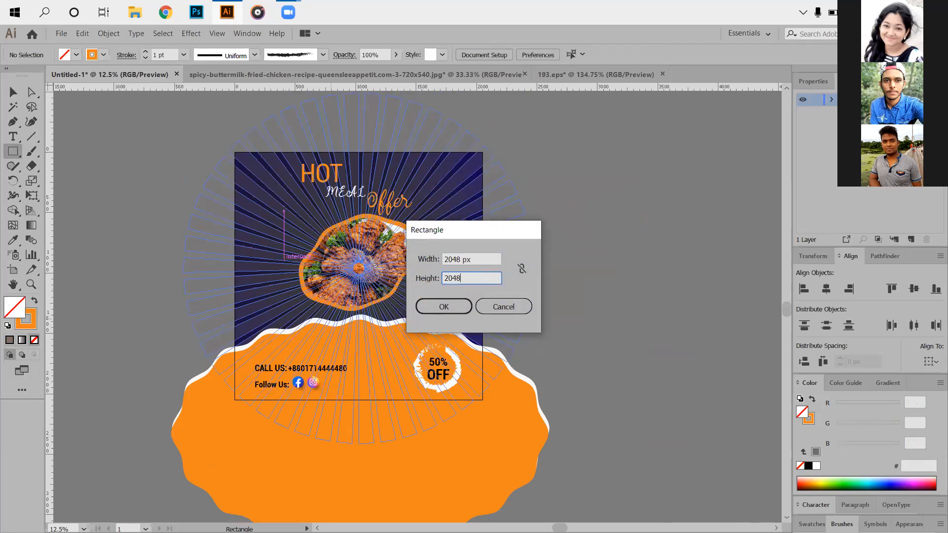
pyautogui.click(452, 307)
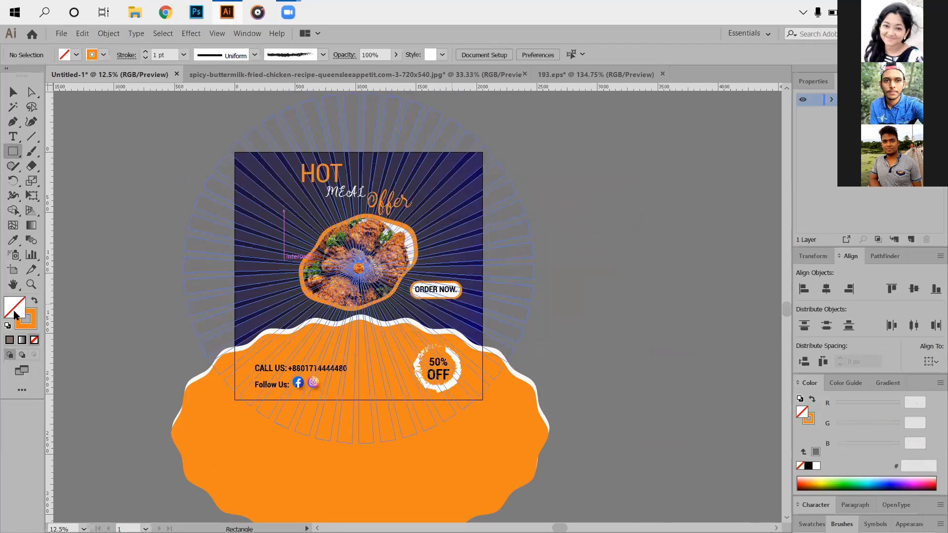
pyautogui.click(36, 301)
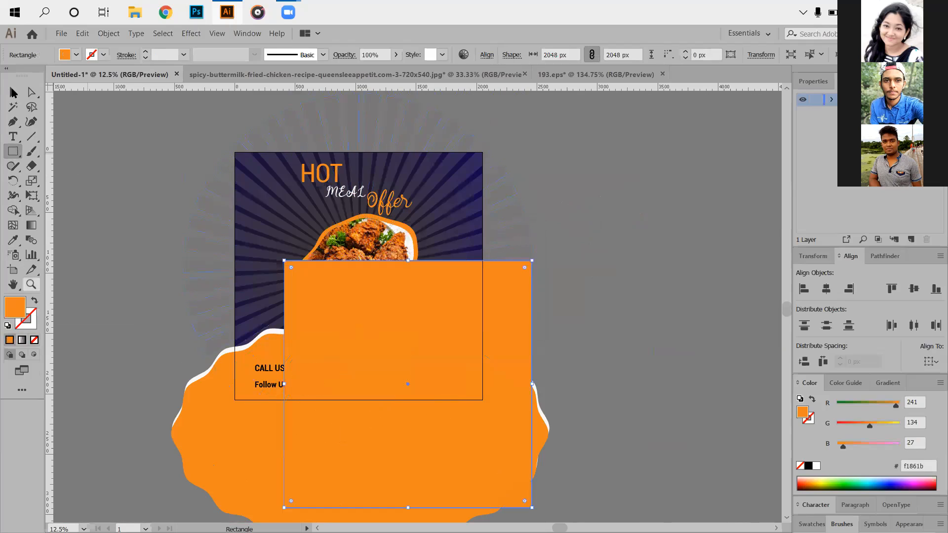
# - Align the orange square to the artboard, centred horizontally and flush with its upper edge
pyautogui.press('v')
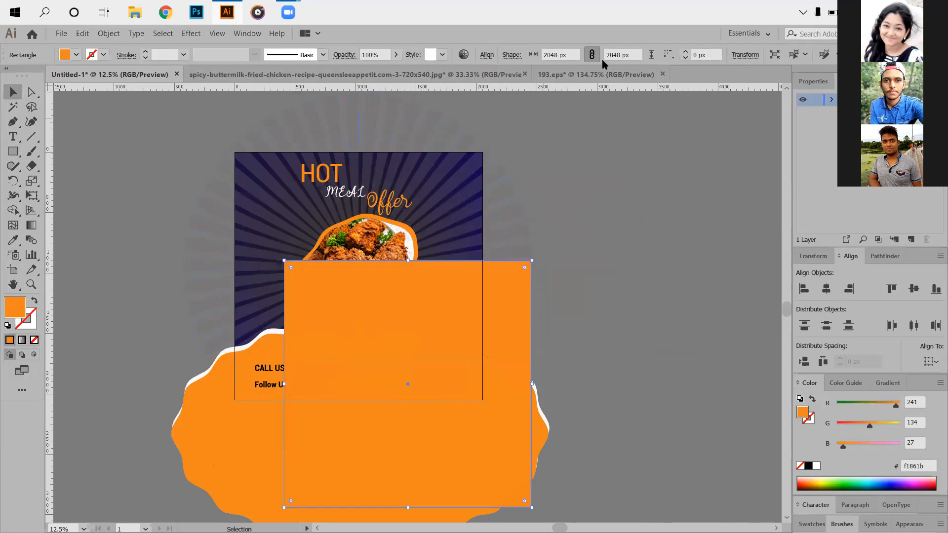
pyautogui.click(932, 362)
pyautogui.click(911, 401)
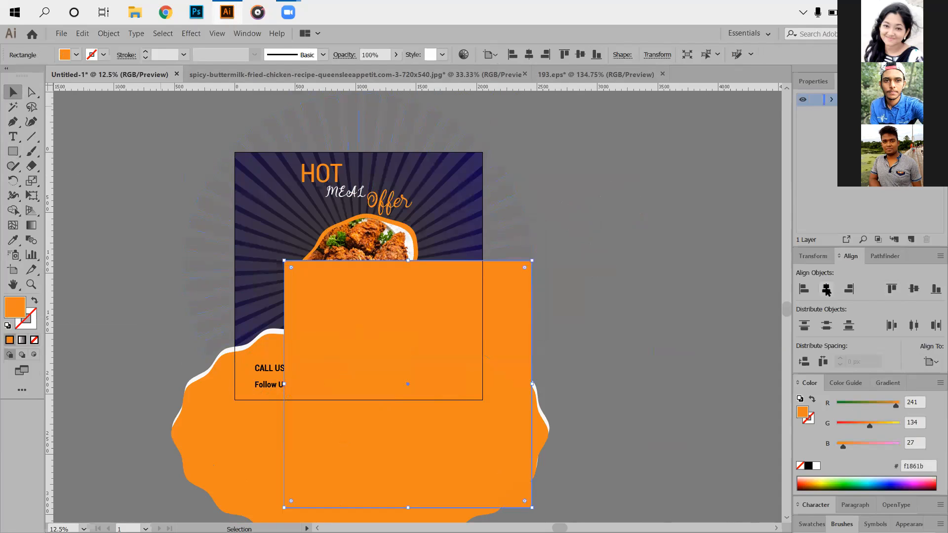
pyautogui.click(826, 289)
pyautogui.click(892, 289)
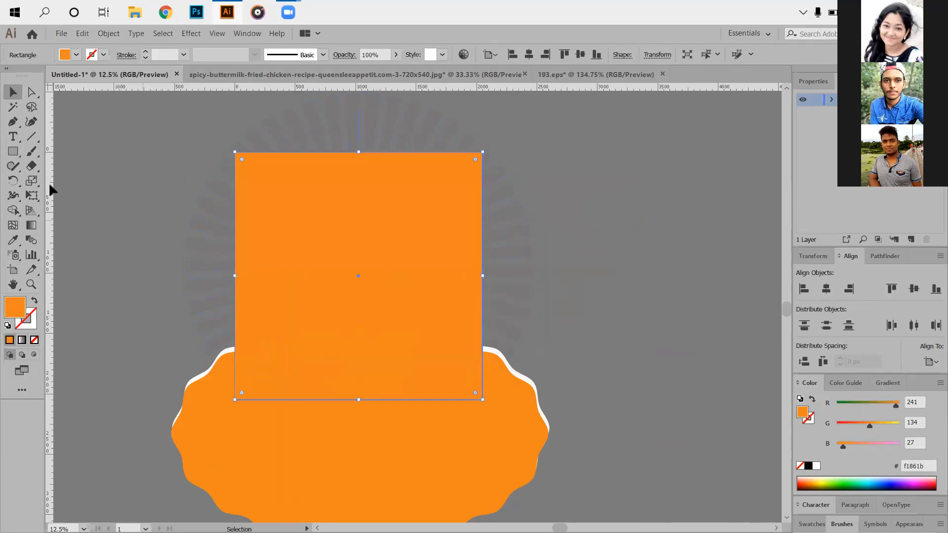
# - Select all artwork and make a clipping mask with the orange square, leaving nothing selected
pyautogui.click(106, 143)
pyautogui.moveTo(259, 210); pyautogui.dragTo(637, 471)
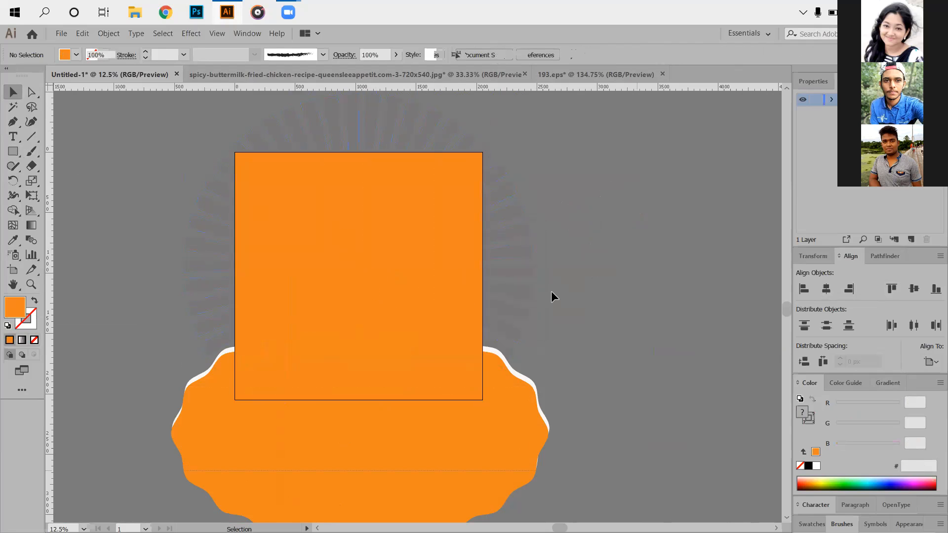
pyautogui.hotkey('ctrl', 'a')
pyautogui.hotkey('ctrl', '7')
pyautogui.hotkey('ctrl', 'shift', 'a')
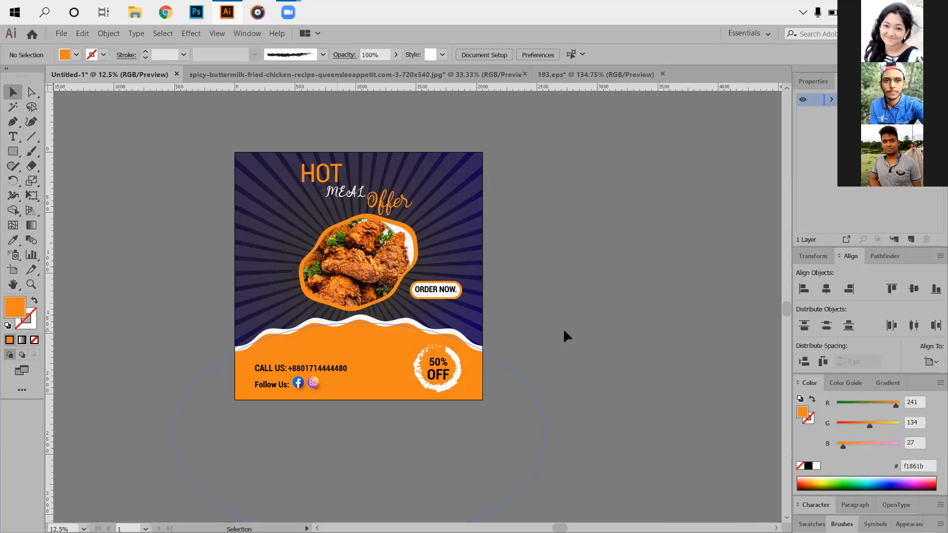
# - Examine the clipped ad up close and as a whole, including the contact line, social icons and 50% OFF badge
pyautogui.hotkey('ctrl', '+')
pyautogui.hotkey('ctrl', '+')
pyautogui.hotkey('ctrl', '+')
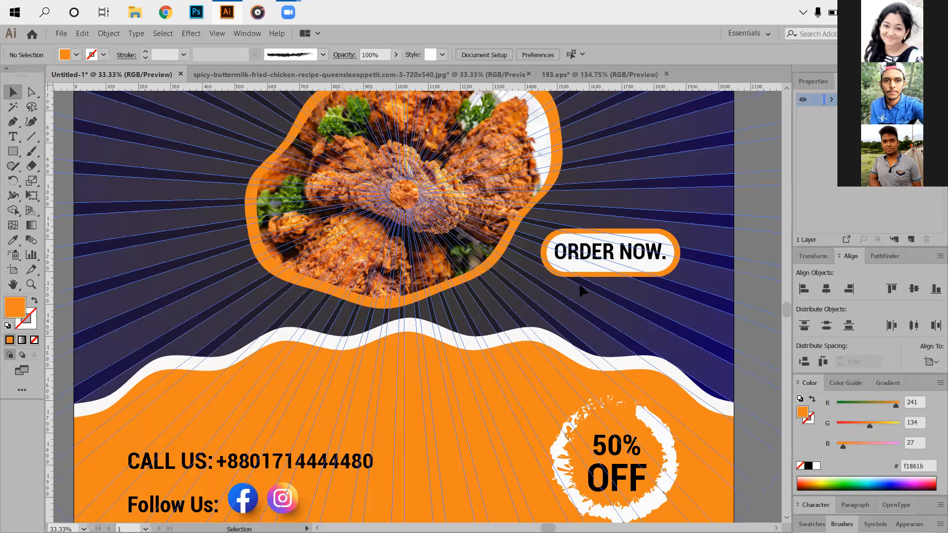
pyautogui.hotkey('ctrl', '-')
pyautogui.hotkey('ctrl', '-')
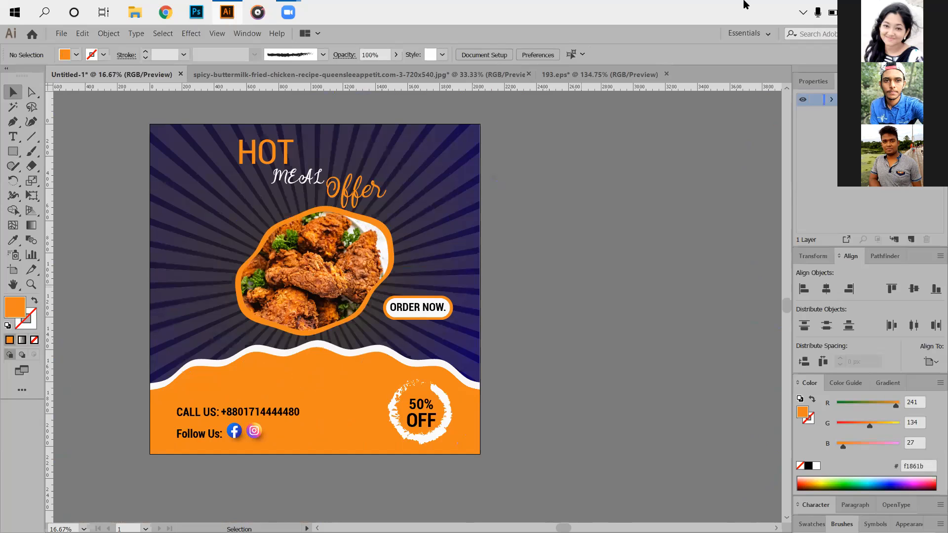
pyautogui.hotkey('ctrl', '+')
pyautogui.hotkey('ctrl', '+')
pyautogui.hotkey('ctrl', '+')
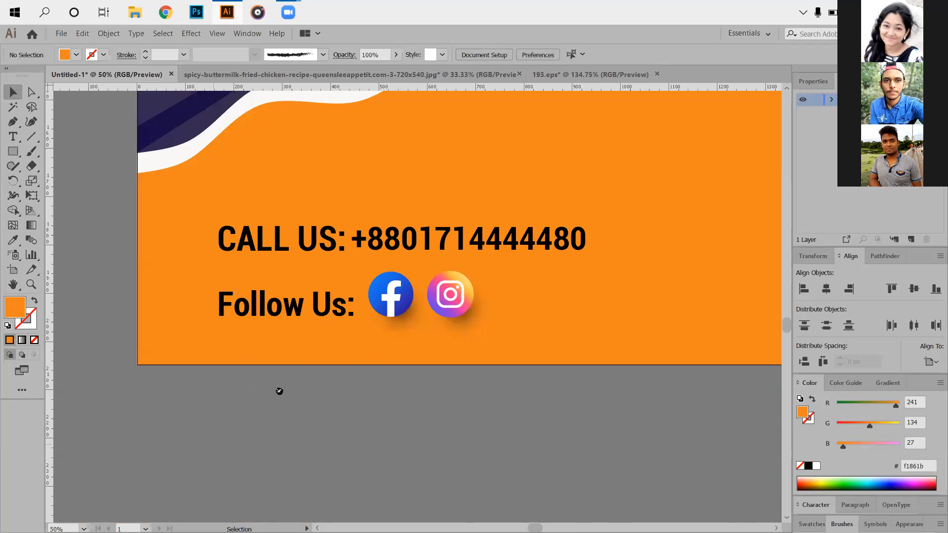
pyautogui.hotkey('ctrl', '-')
pyautogui.hotkey('ctrl', '-')
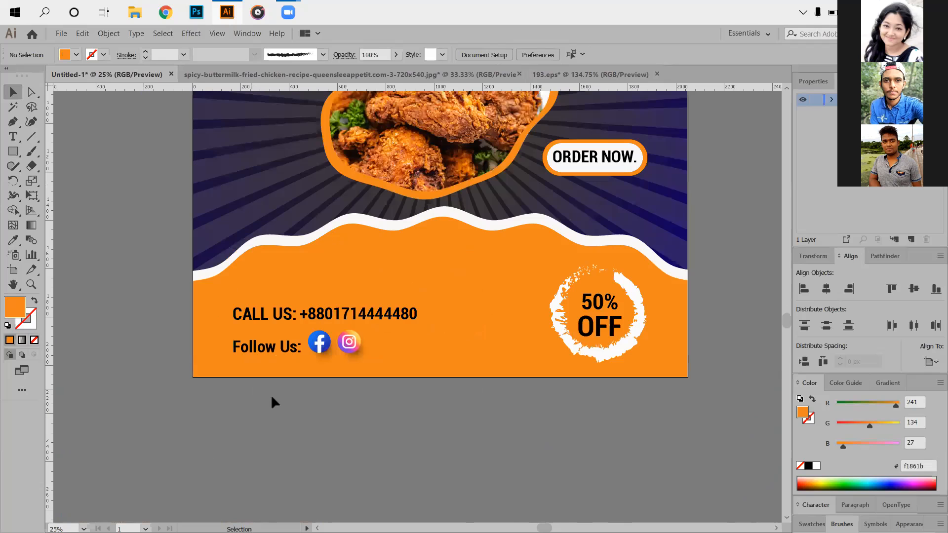
pyautogui.hotkey('ctrl', '-')
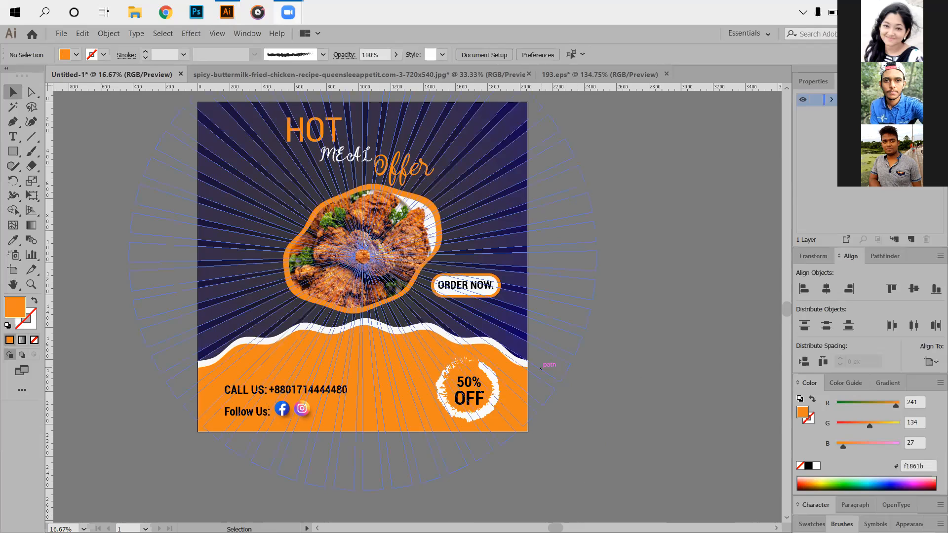
pyautogui.moveTo(152, 463); pyautogui.dragTo(199, 479)
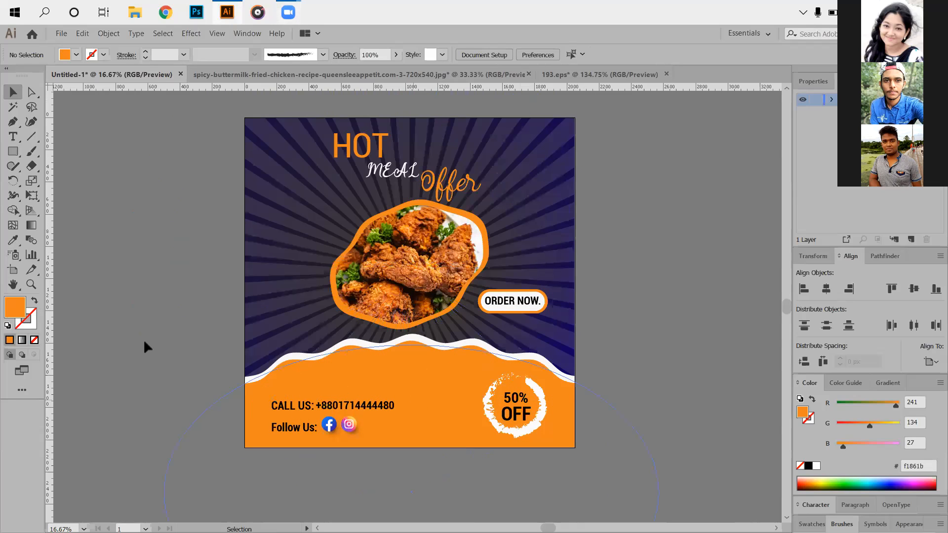
pyautogui.scroll(1, 144, 342)
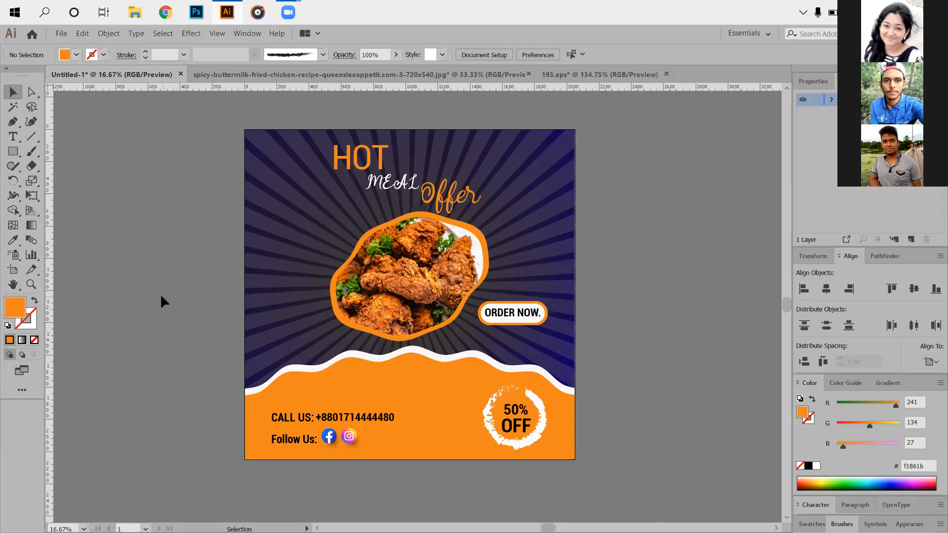
# - Set the default brush definition to Basic with no object selected
pyautogui.click(321, 55)
pyautogui.click(254, 119)
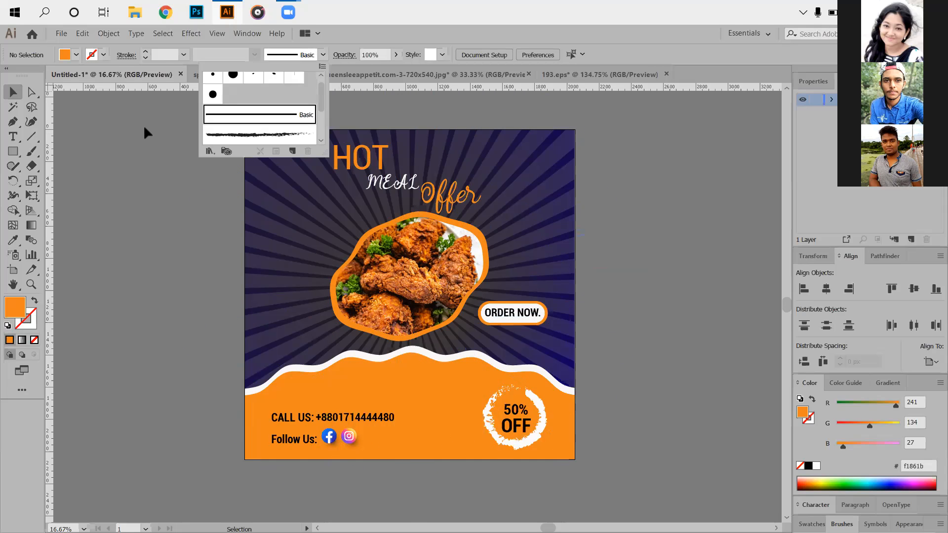
pyautogui.click(144, 124)
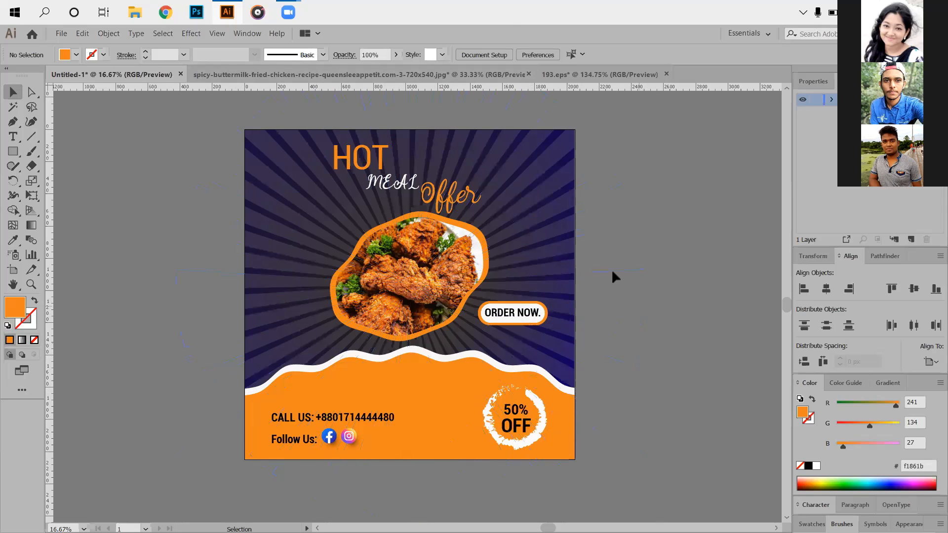
# - Close 193.eps and the fried-chicken JPG document without saving changes to either
pyautogui.click(615, 75)
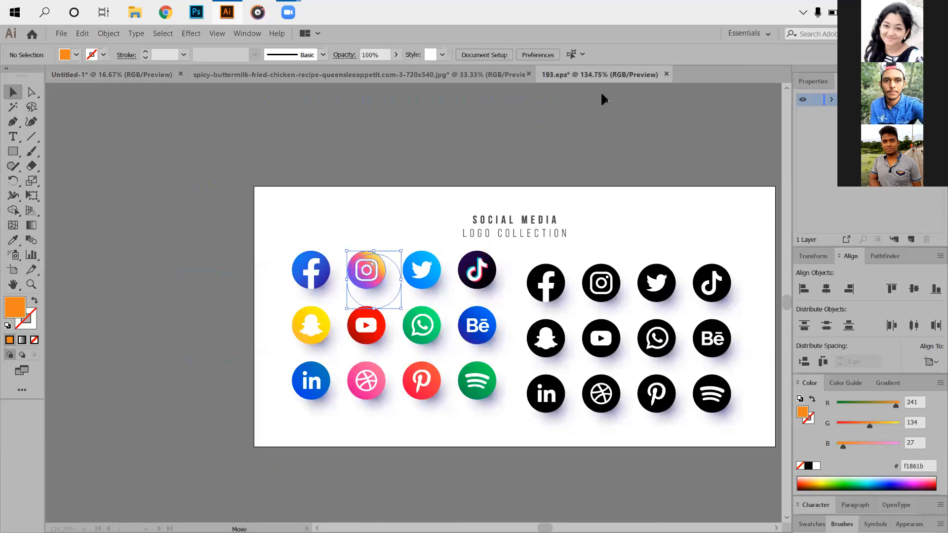
pyautogui.click(664, 74)
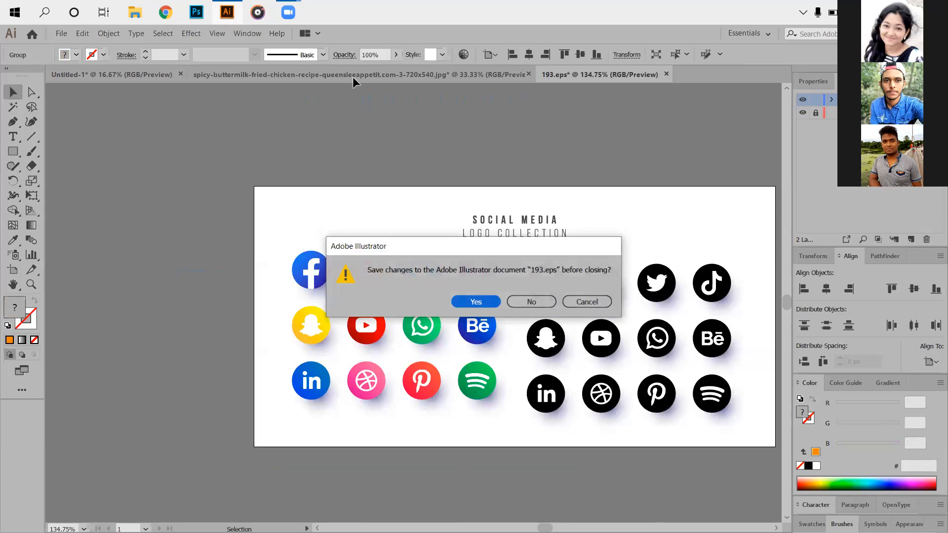
pyautogui.press('n')
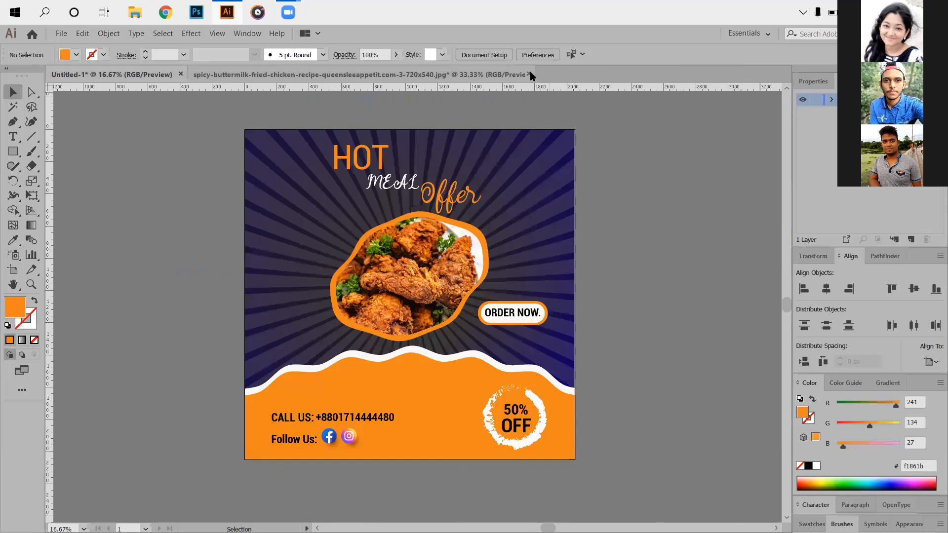
pyautogui.click(529, 74)
pyautogui.click(532, 302)
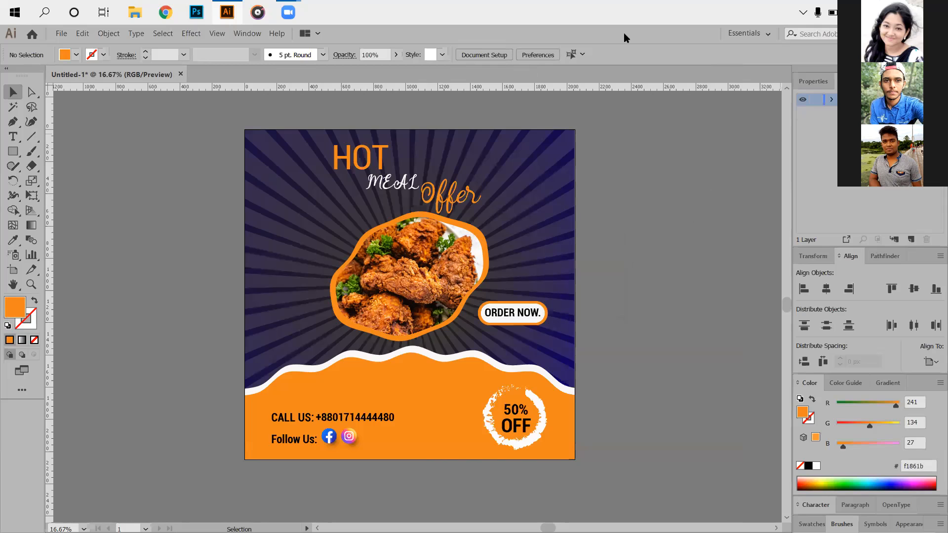
# - Switch to Chrome, open Fiverr from its bookmark and change the account to buying mode
pyautogui.press('super+d')
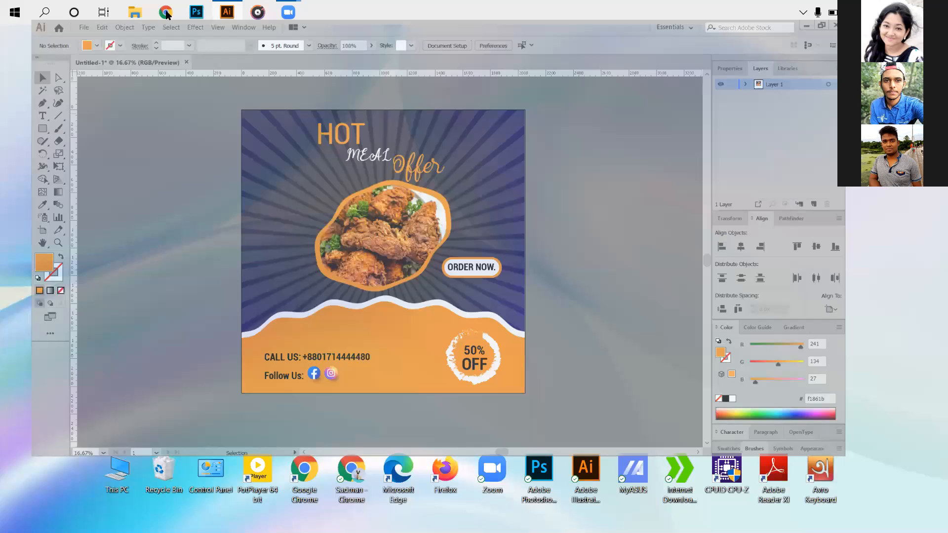
pyautogui.click(168, 12)
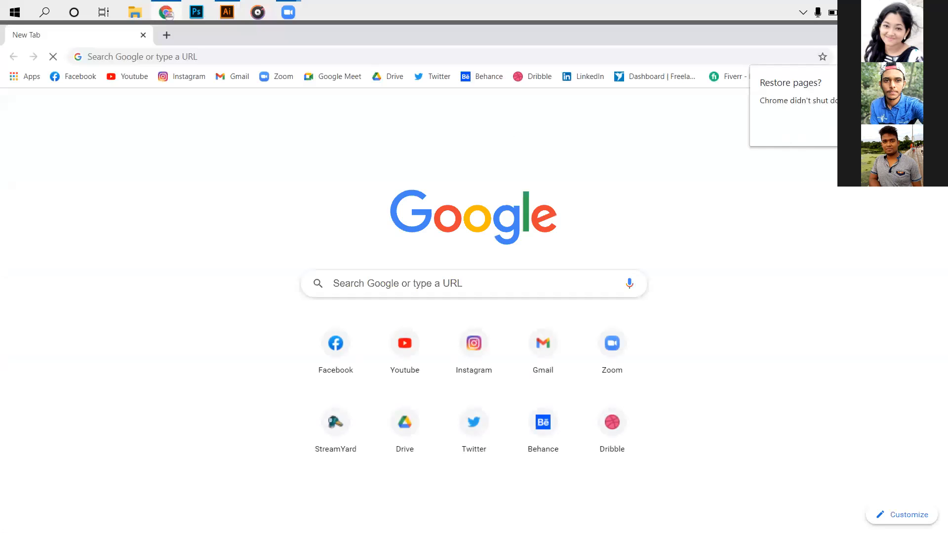
pyautogui.click(739, 77)
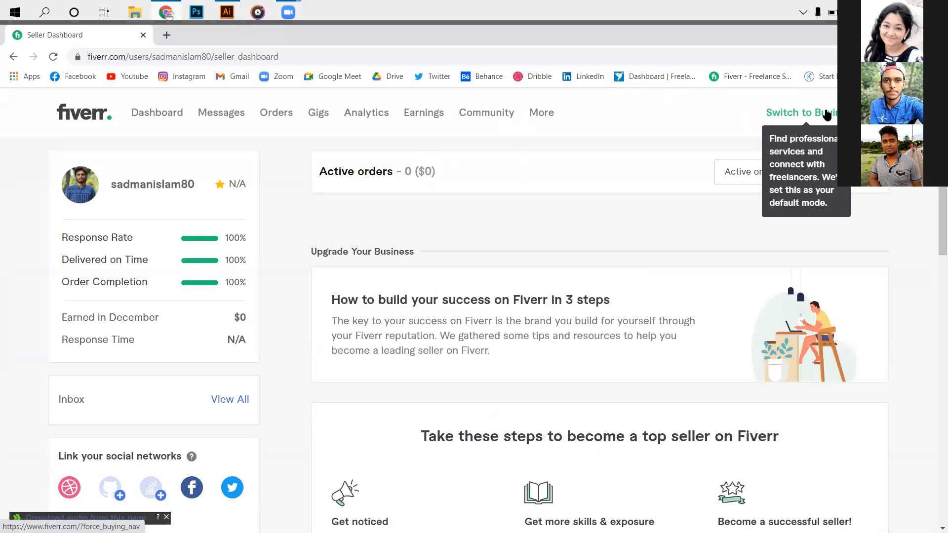
pyautogui.click(827, 114)
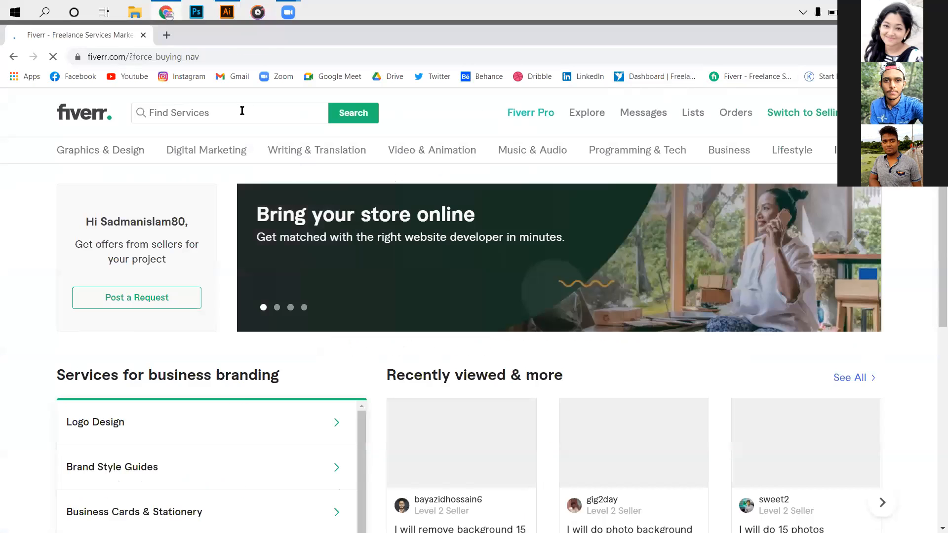
# - Search the services for "logo design" and check how many services are available in the results
pyautogui.click(241, 113)
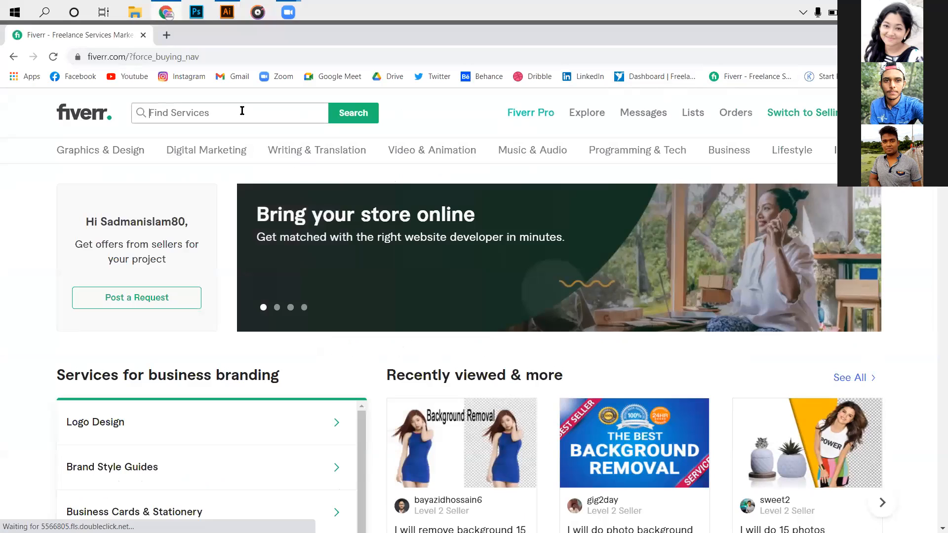
pyautogui.click(241, 110)
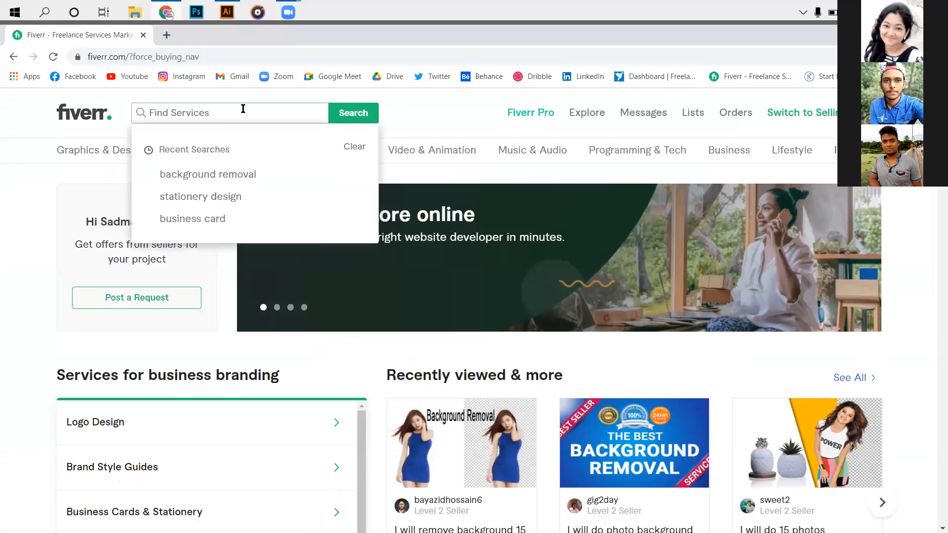
pyautogui.write('log')
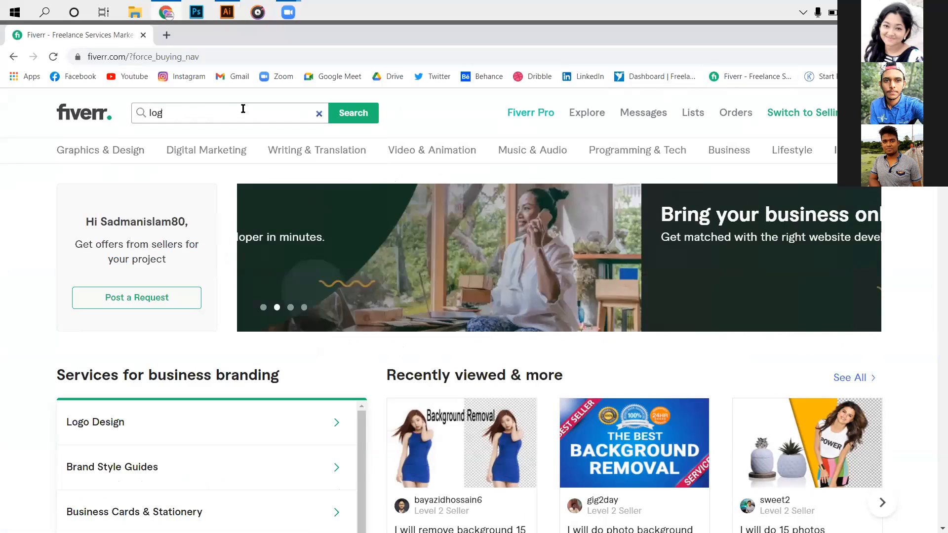
pyautogui.write('o design')
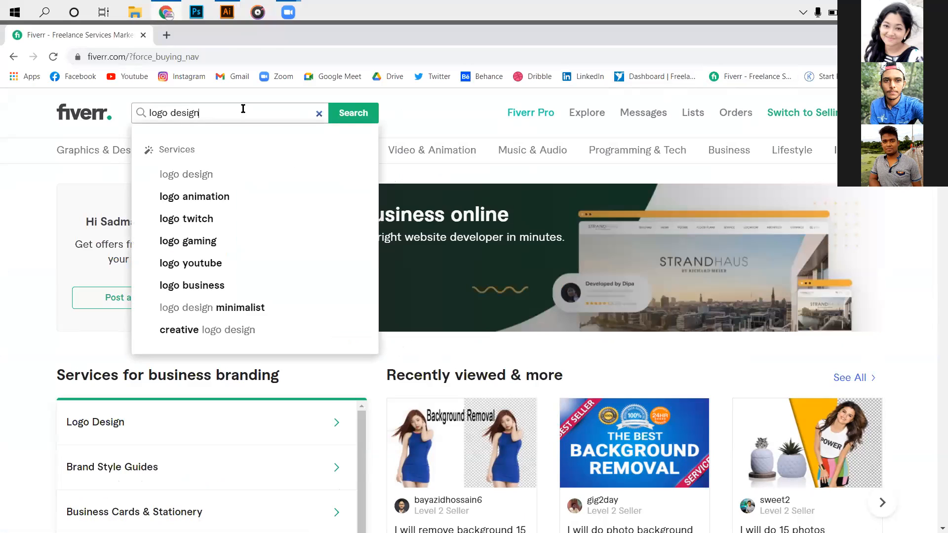
pyautogui.press('Return')
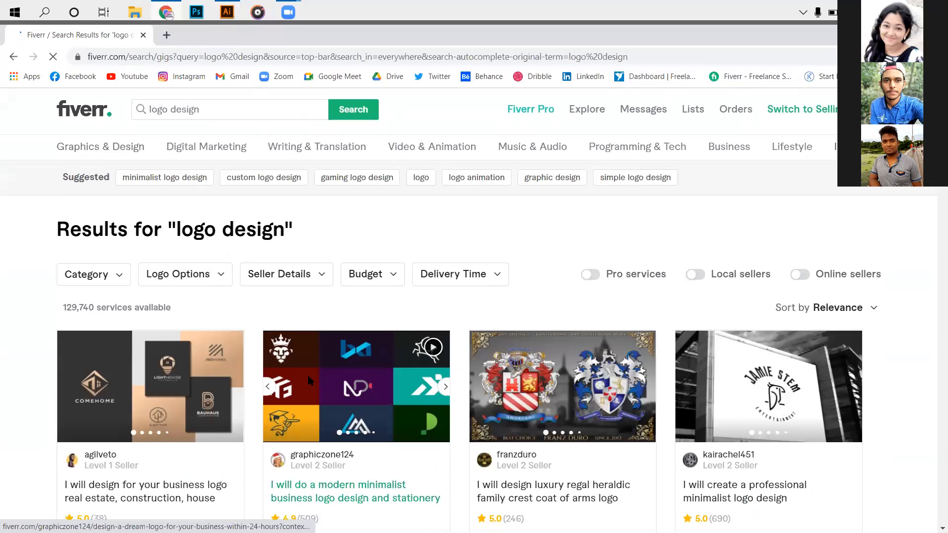
pyautogui.scroll(-3, 251, 380)
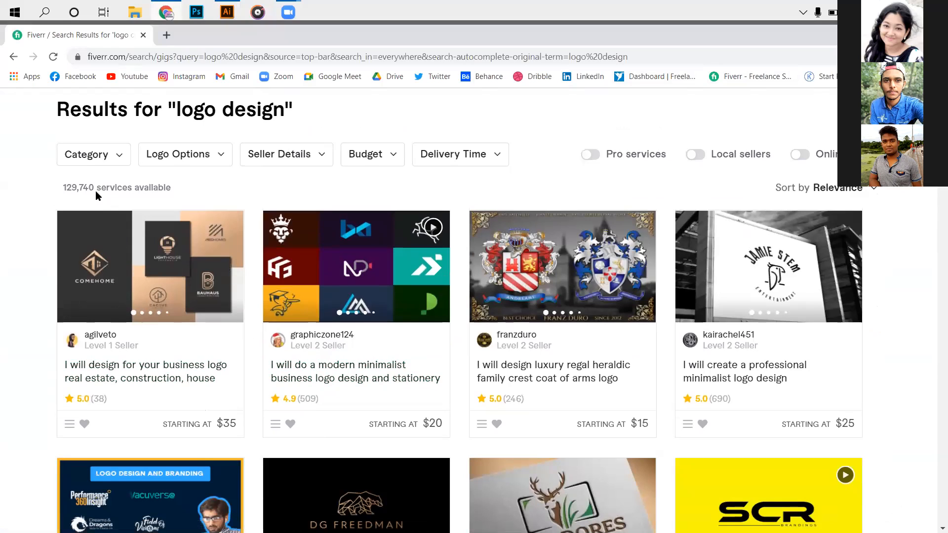
pyautogui.moveTo(93, 187); pyautogui.dragTo(51, 187)
pyautogui.click(194, 186)
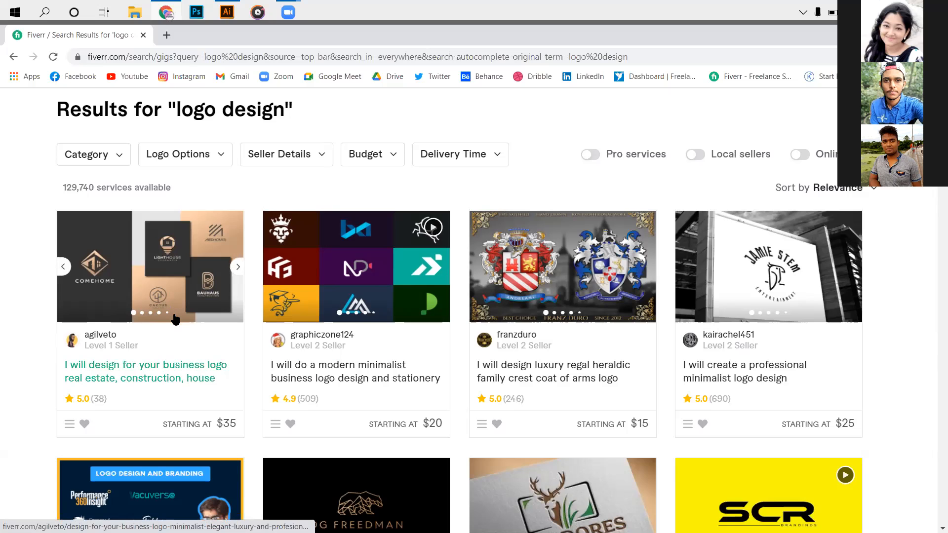
# - Change the service search to "logo redesign" and look over the service count and first gigs in the results
pyautogui.scroll(2, 177, 164)
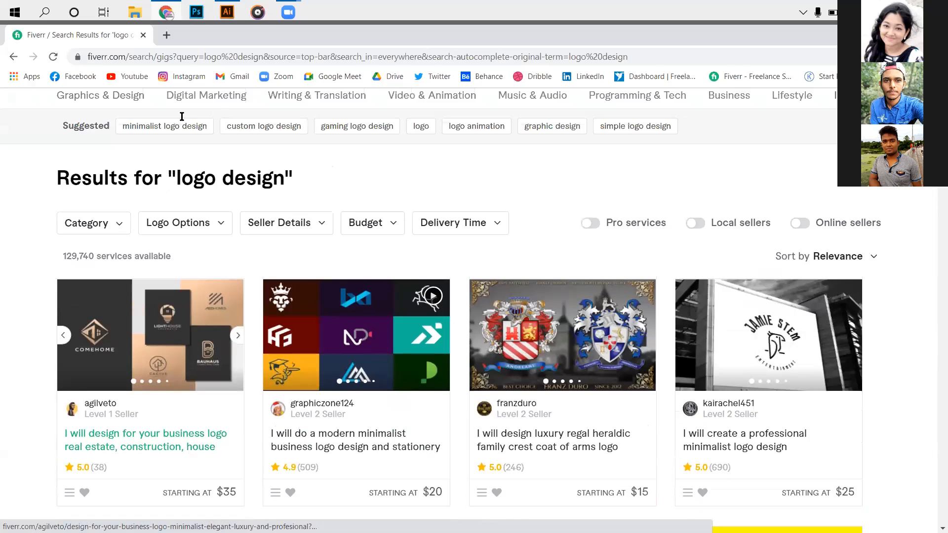
pyautogui.scroll(1, 182, 116)
pyautogui.click(214, 110)
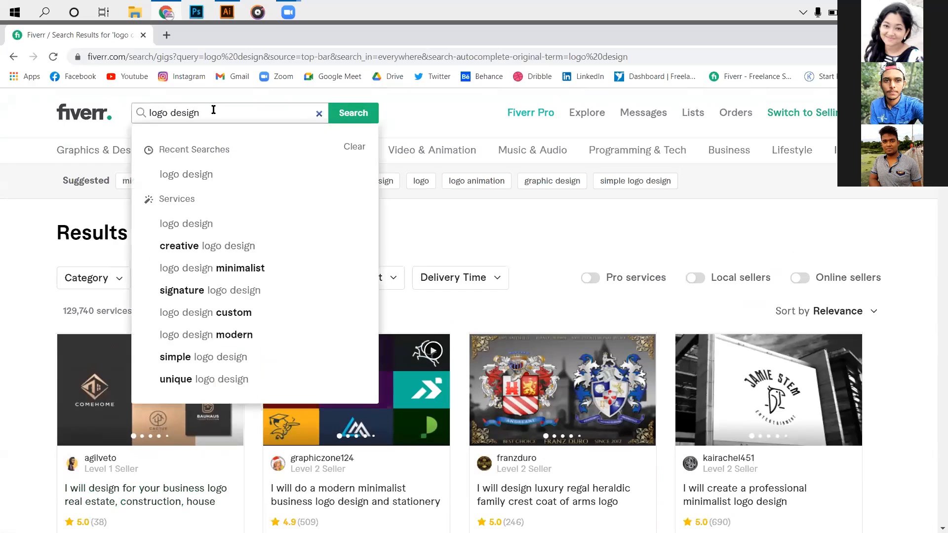
pyautogui.write('re')
pyautogui.press('Return')
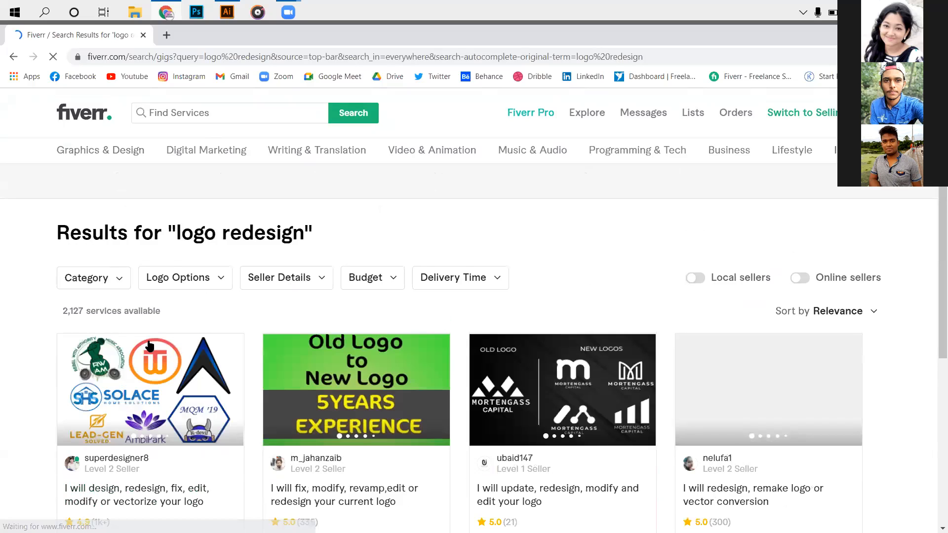
pyautogui.scroll(-1, 163, 344)
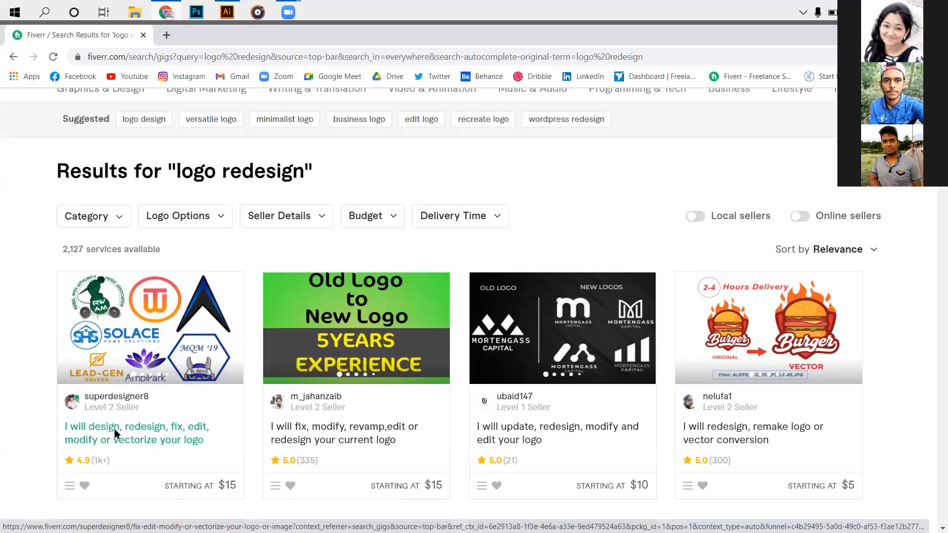
pyautogui.scroll(-1, 99, 409)
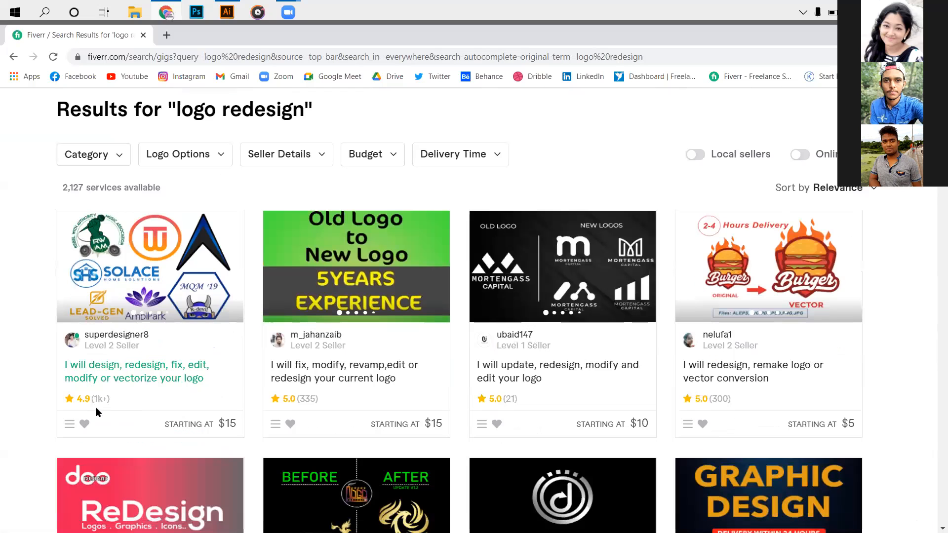
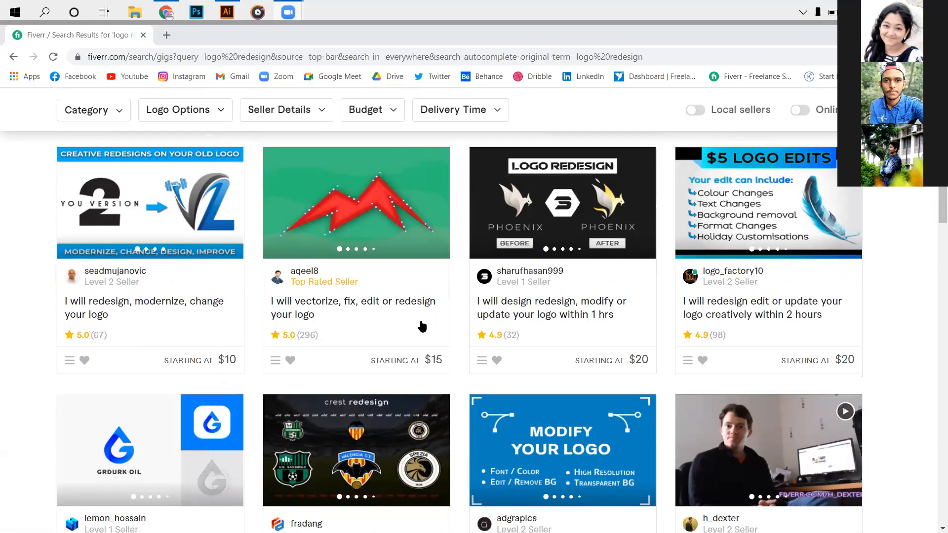
# - Browse the logo redesign gigs through the results page, comparing sellers' levels, ratings and starting prices
pyautogui.scroll(-15, 423, 326)
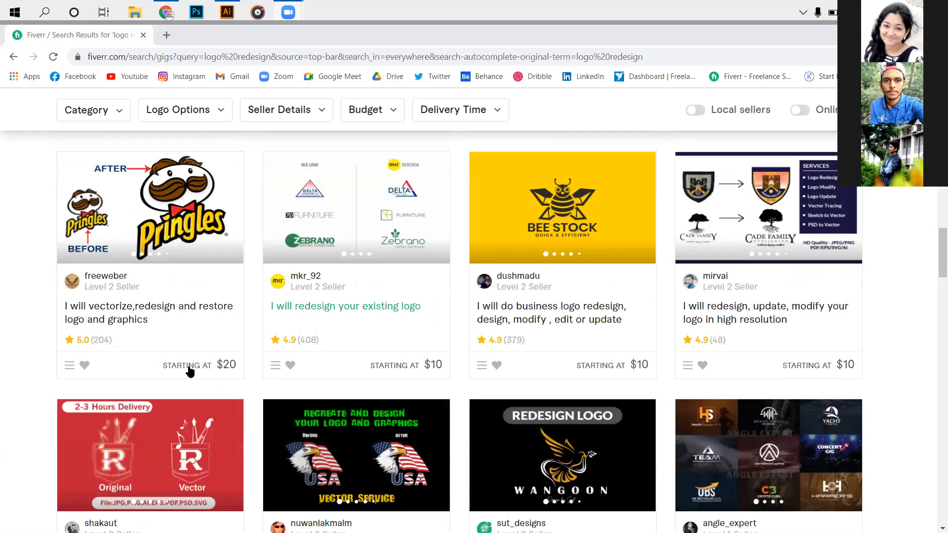
pyautogui.scroll(-10, 188, 371)
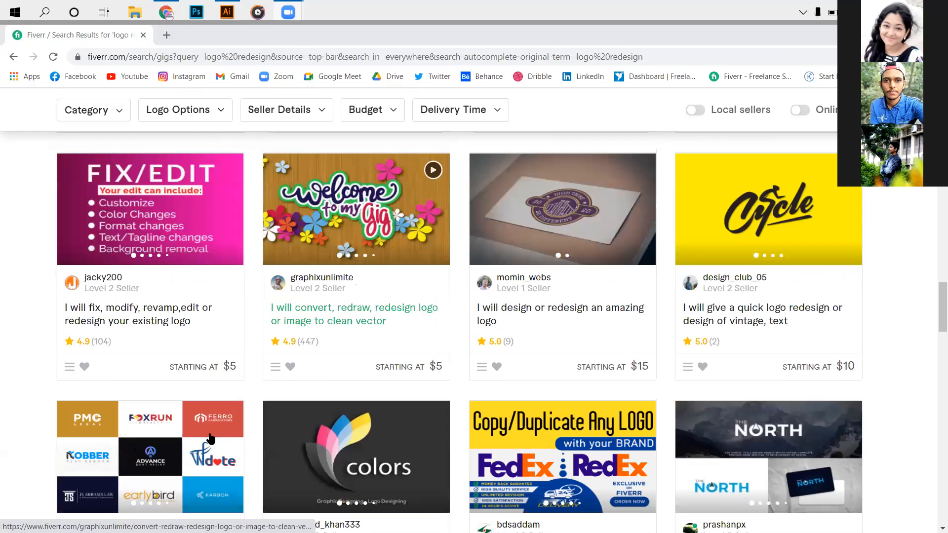
pyautogui.scroll(-5, 444, 389)
pyautogui.scroll(-1, 158, 461)
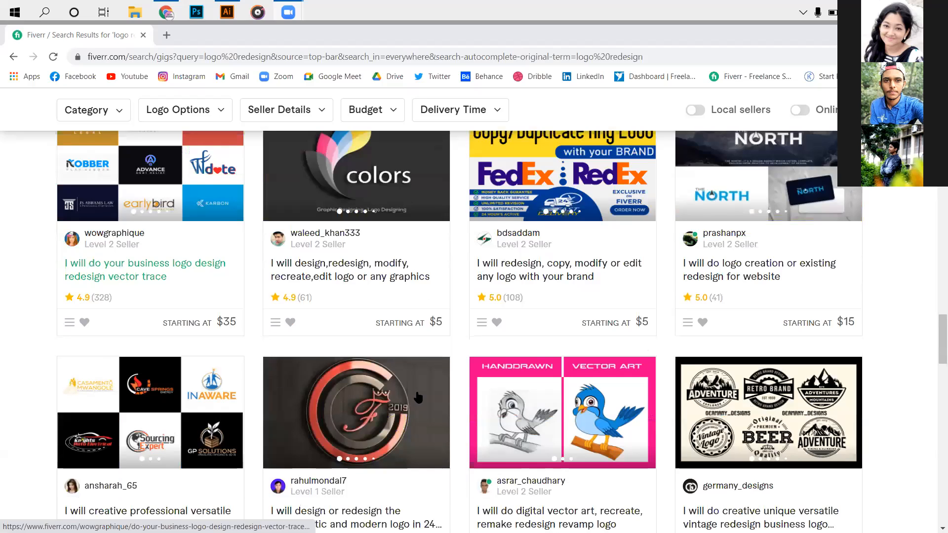
pyautogui.scroll(-10, 156, 457)
pyautogui.scroll(-1, 275, 473)
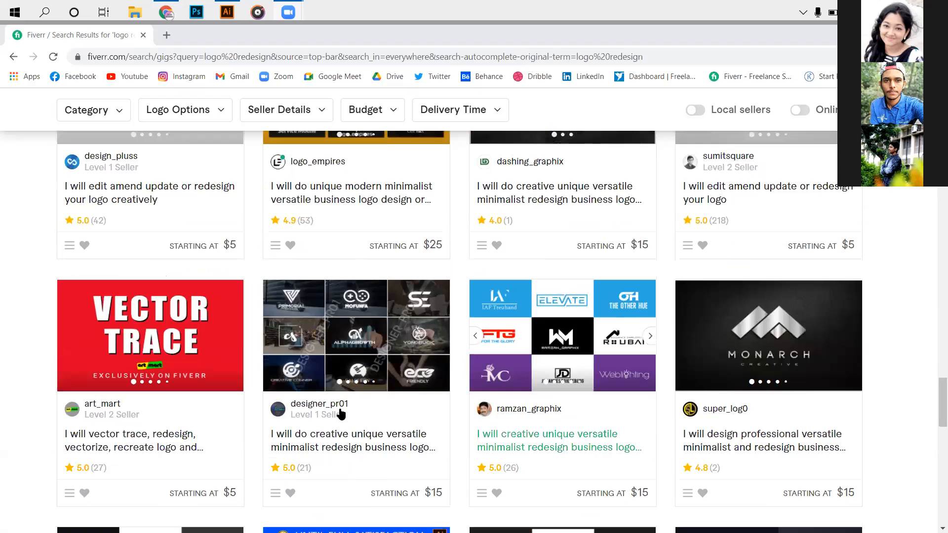
pyautogui.moveTo(333, 414)
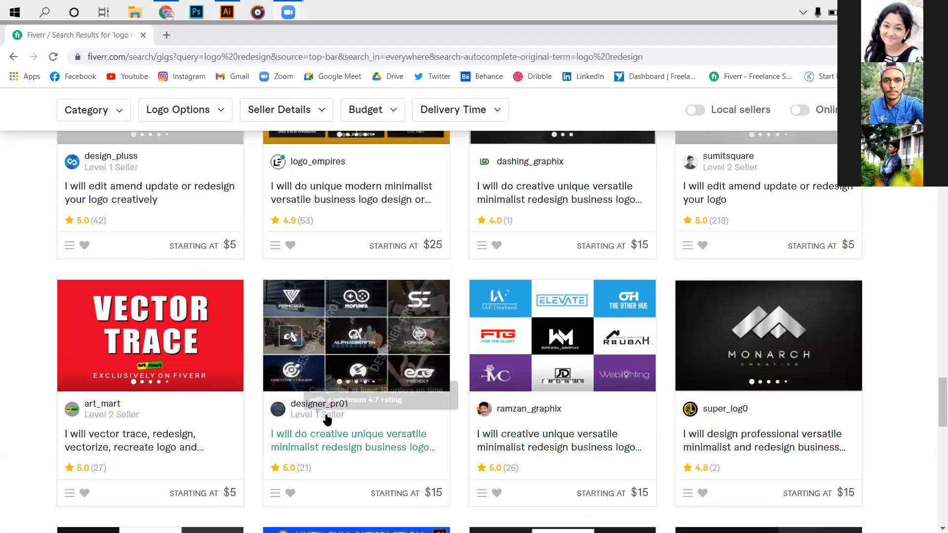
pyautogui.scroll(4, 316, 429)
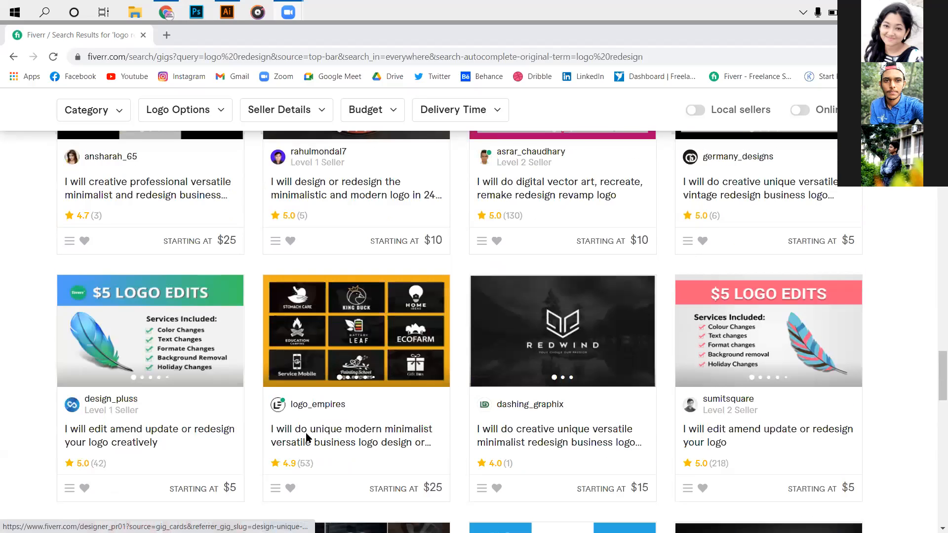
pyautogui.scroll(10, 223, 489)
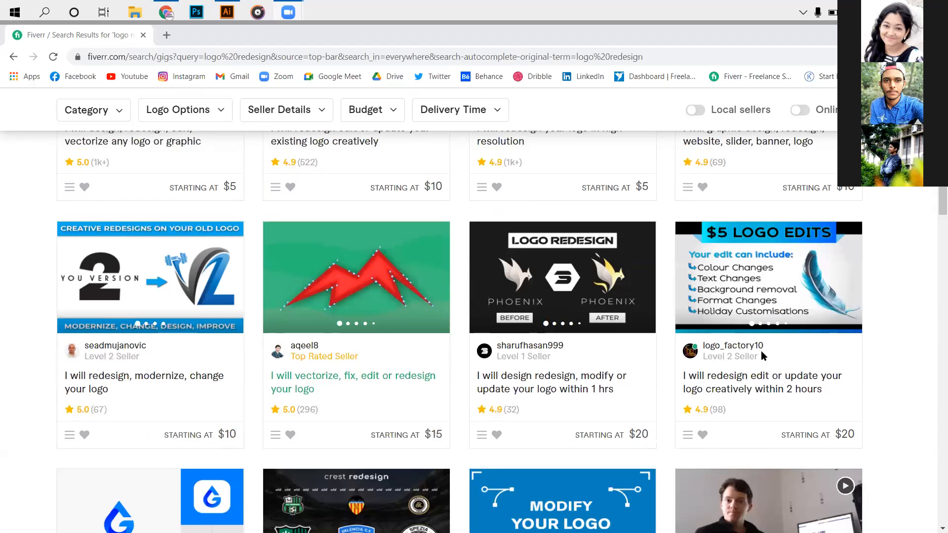
pyautogui.scroll(6, 806, 349)
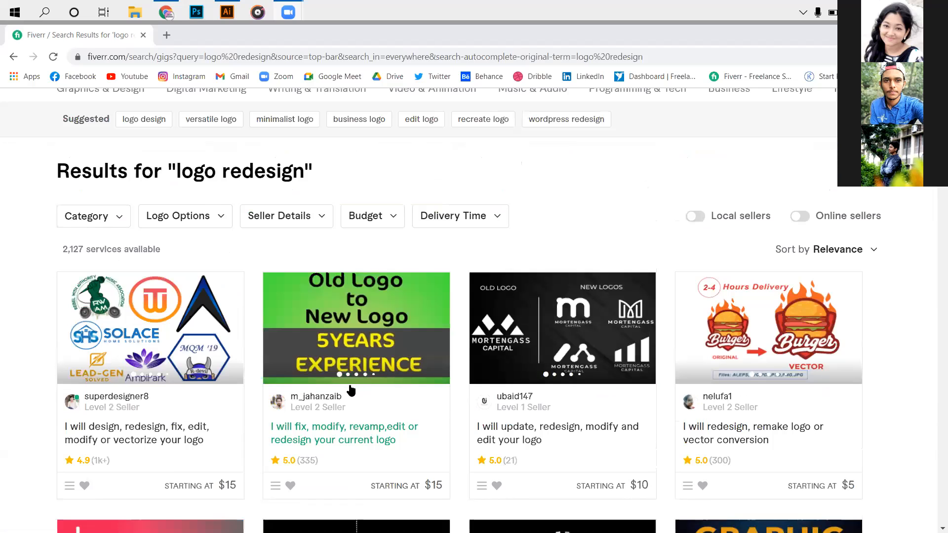
# - Examine the thumbnails and titles of the gigs in the first three rows of logo redesign results
pyautogui.scroll(-3, 307, 394)
pyautogui.scroll(-3, 459, 451)
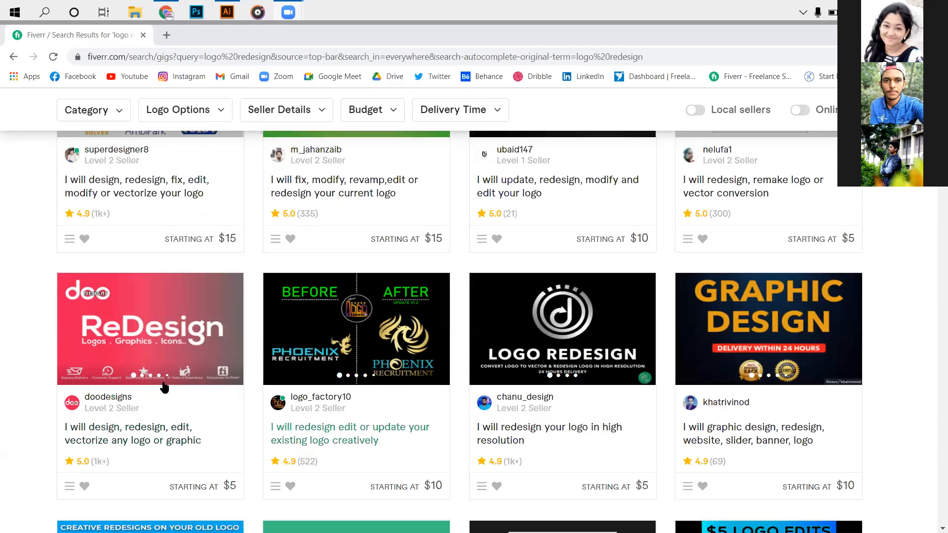
pyautogui.scroll(-2, 473, 408)
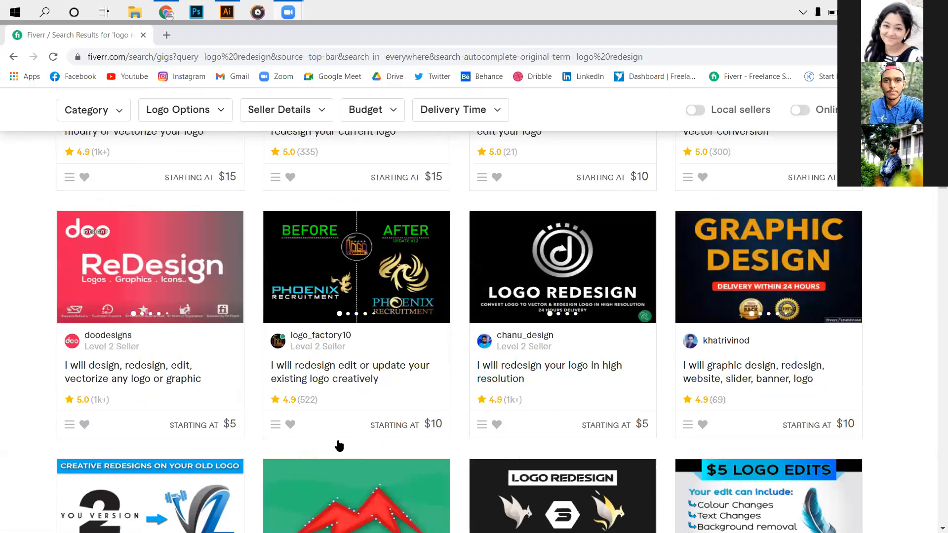
pyautogui.scroll(-1, 178, 402)
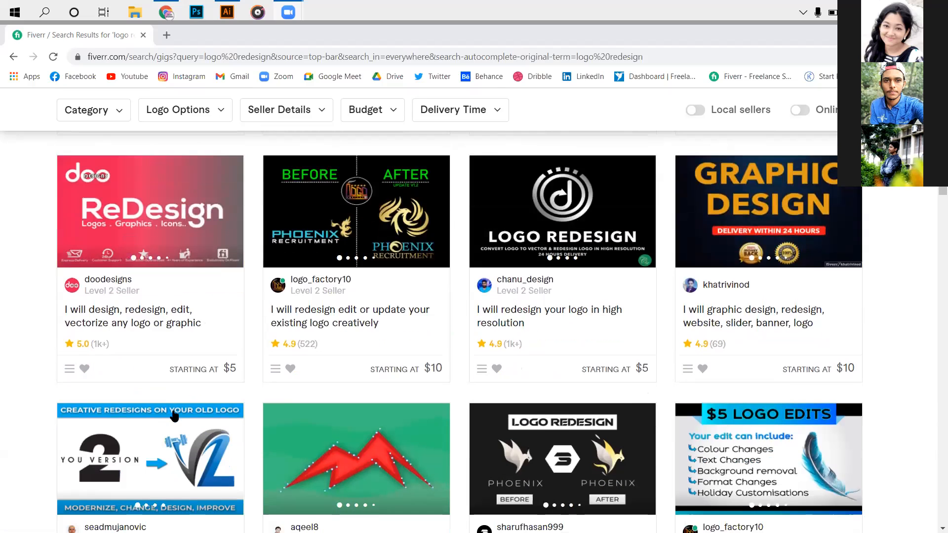
pyautogui.scroll(-2, 176, 417)
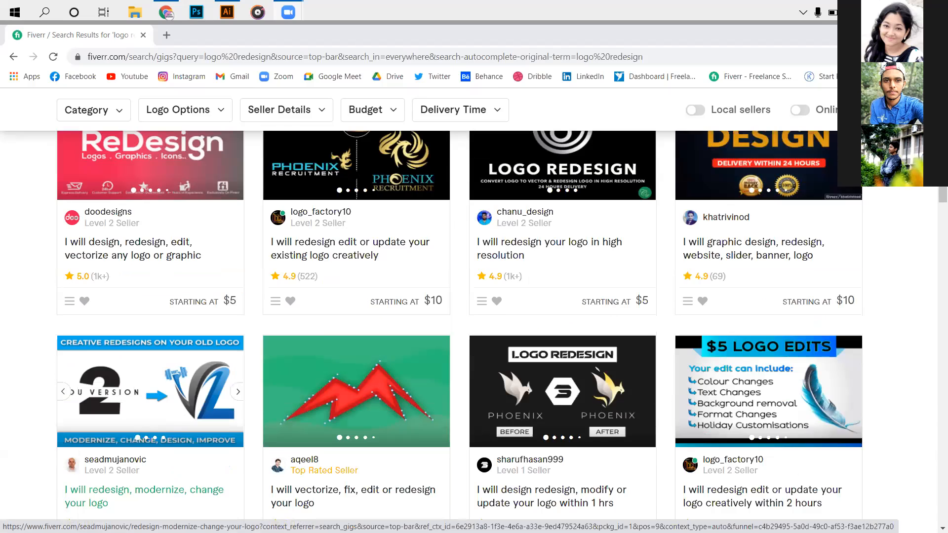
pyautogui.scroll(-1, 266, 192)
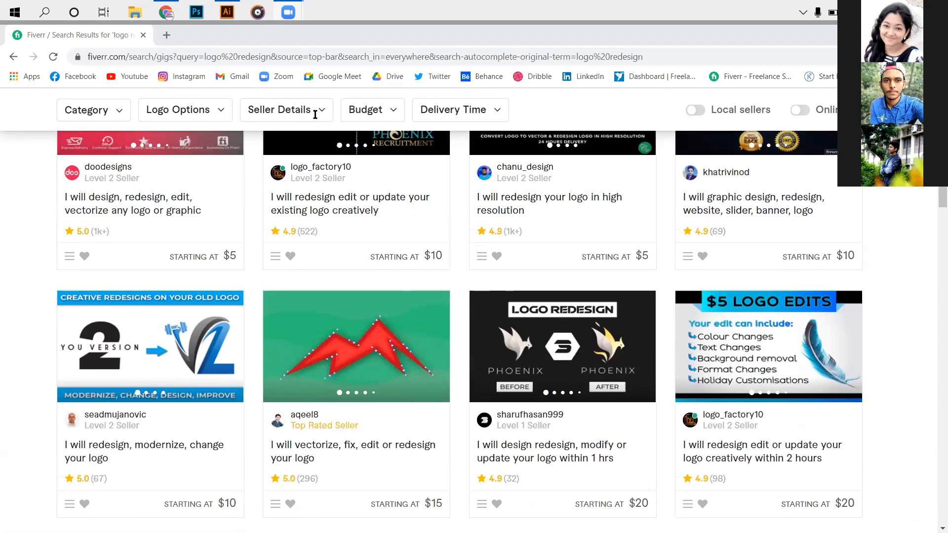
# - Replace the service search with "email" and choose the suggested search "email signature"
pyautogui.scroll(5, 315, 113)
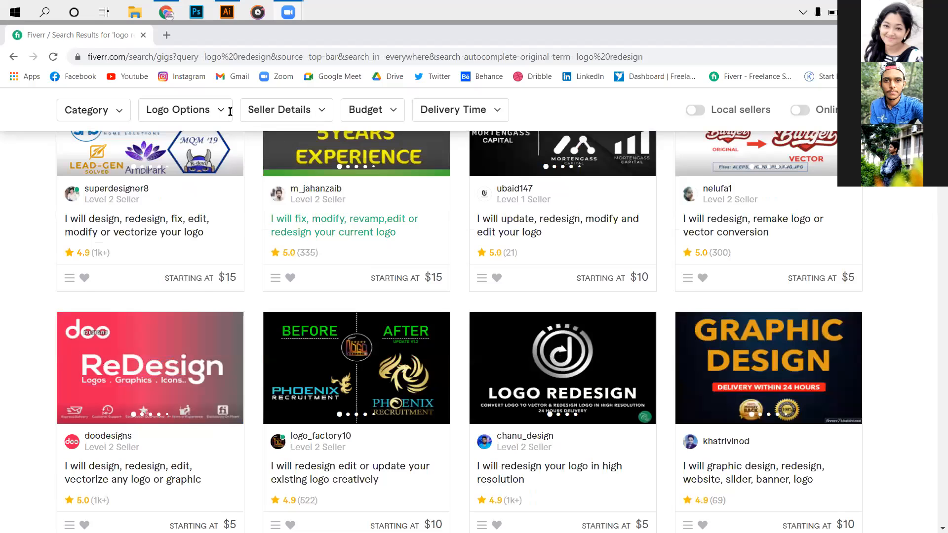
pyautogui.scroll(2, 229, 109)
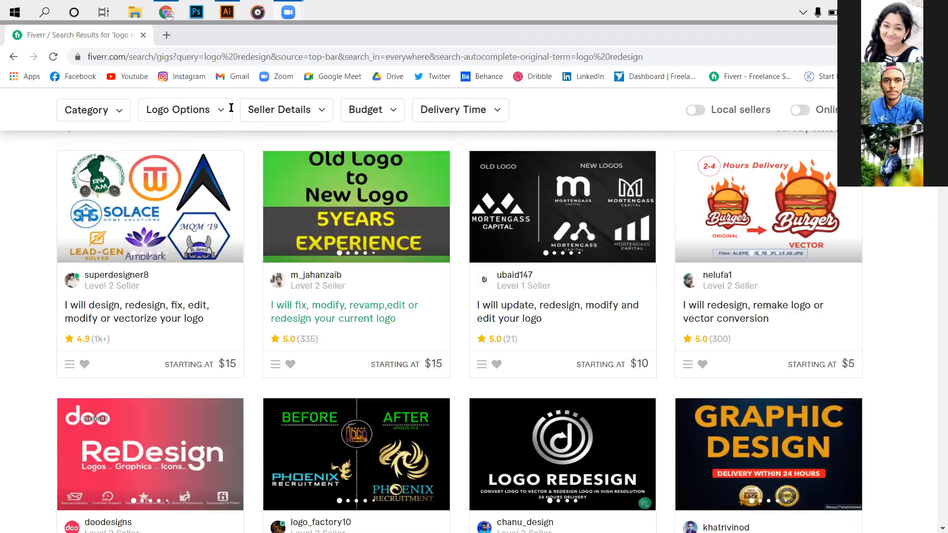
pyautogui.scroll(4, 231, 107)
pyautogui.click(237, 117)
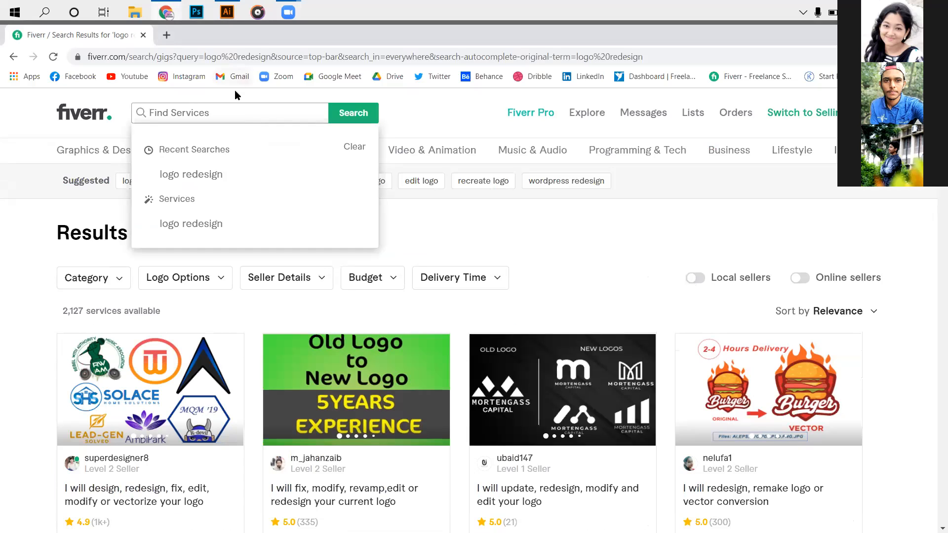
pyautogui.write('logo redesignemail')
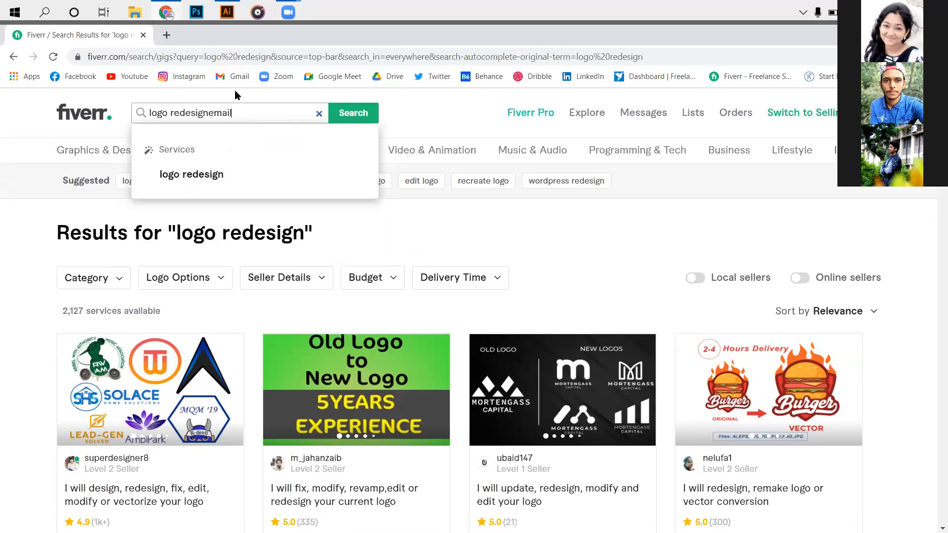
pyautogui.press('BackSpace')
pyautogui.press('BackSpace')
pyautogui.press('BackSpace')
pyautogui.press('BackSpace')
pyautogui.press('BackSpace')
pyautogui.press('BackSpace')
pyautogui.press('BackSpace')
pyautogui.press('BackSpace')
pyautogui.press('BackSpace')
pyautogui.press('BackSpace')
pyautogui.press('BackSpace')
pyautogui.press('BackSpace')
pyautogui.press('BackSpace')
pyautogui.press('BackSpace')
pyautogui.press('BackSpace')
pyautogui.press('BackSpace')
pyautogui.press('BackSpace')
pyautogui.press('BackSpace')
pyautogui.write('e')
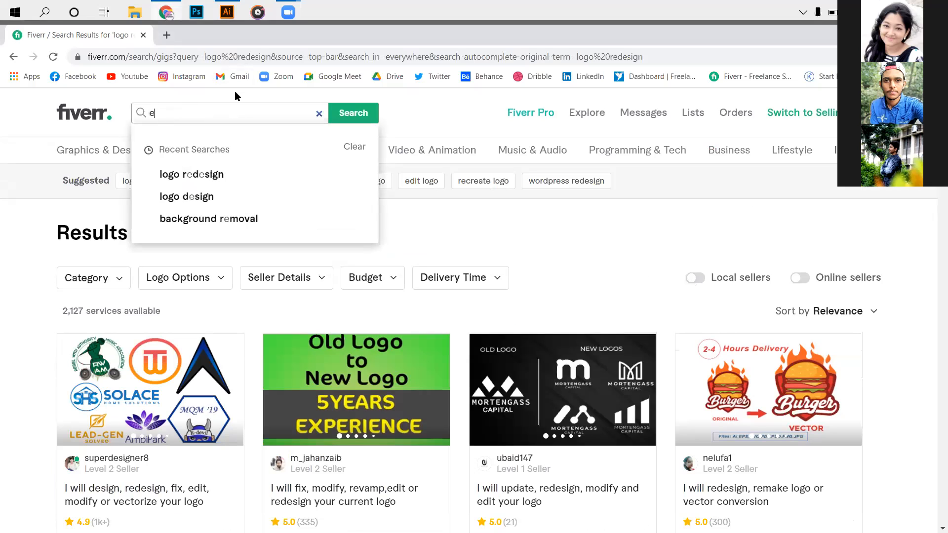
pyautogui.write('mail')
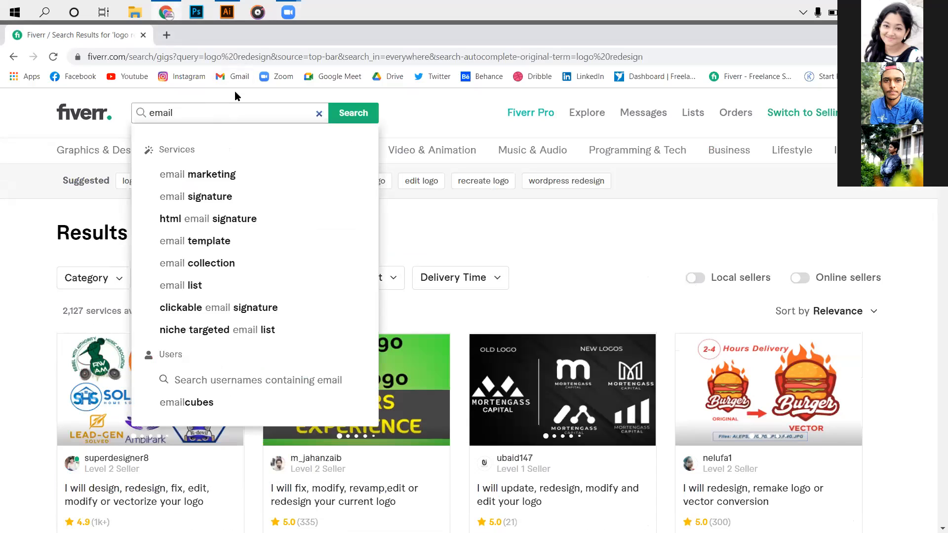
pyautogui.click(297, 199)
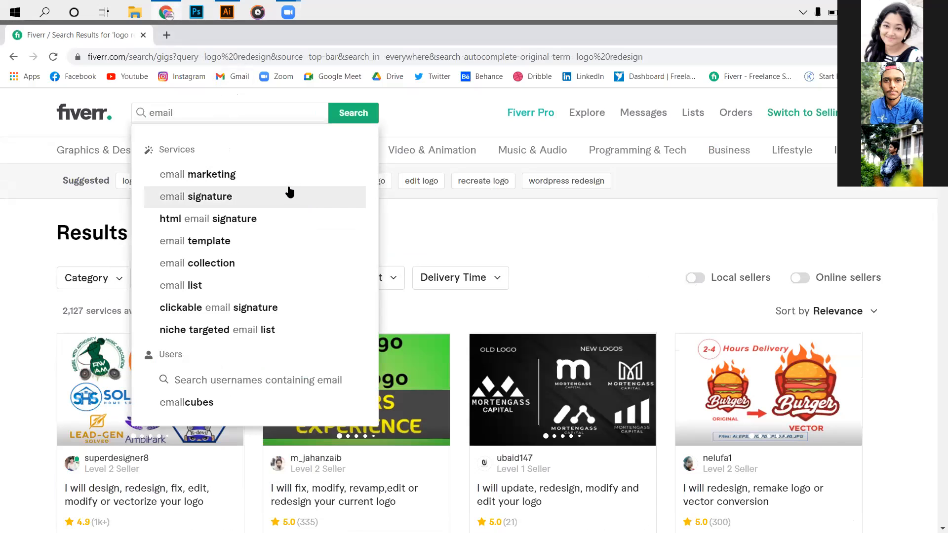
pyautogui.click(290, 195)
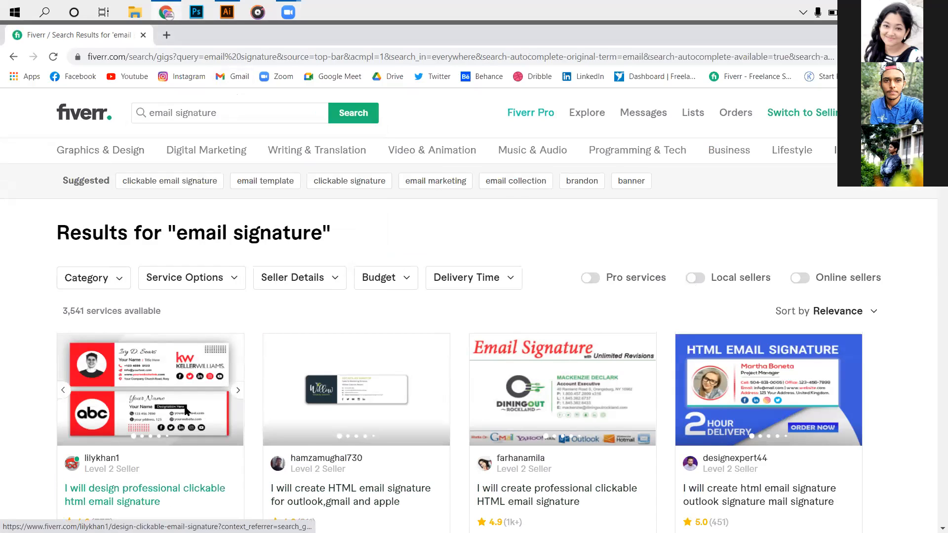
# - Look through the email signature gigs, examining their sample designs, seller levels, review counts and starting prices
pyautogui.scroll(-1, 186, 411)
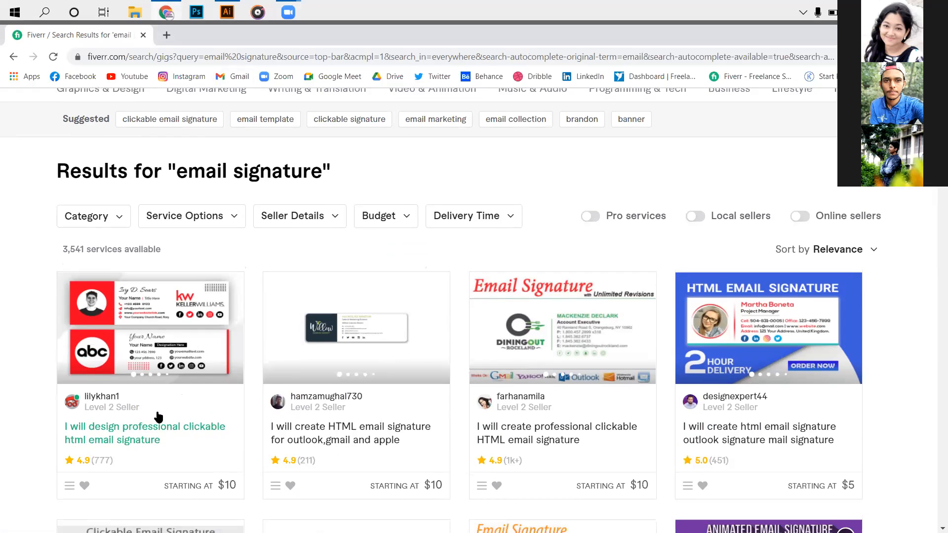
pyautogui.scroll(-2, 159, 418)
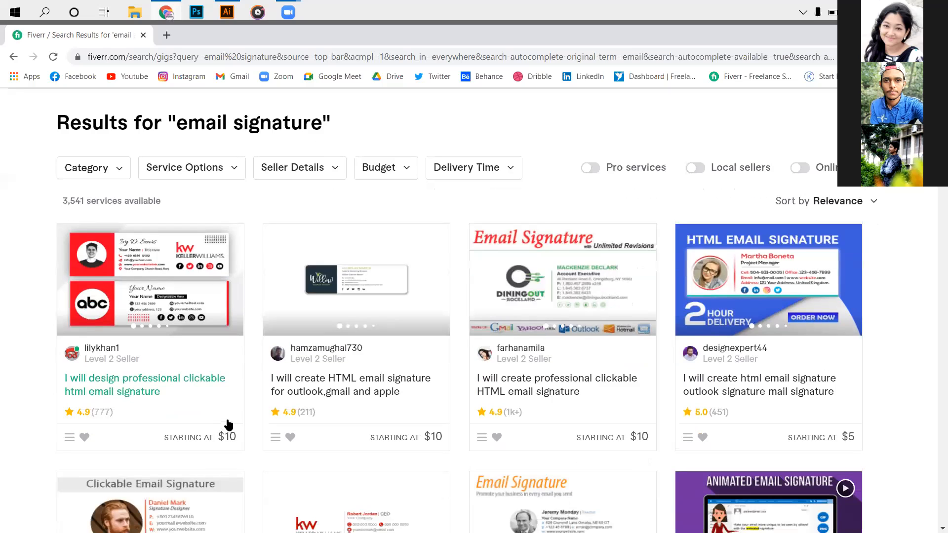
pyautogui.scroll(-5, 230, 425)
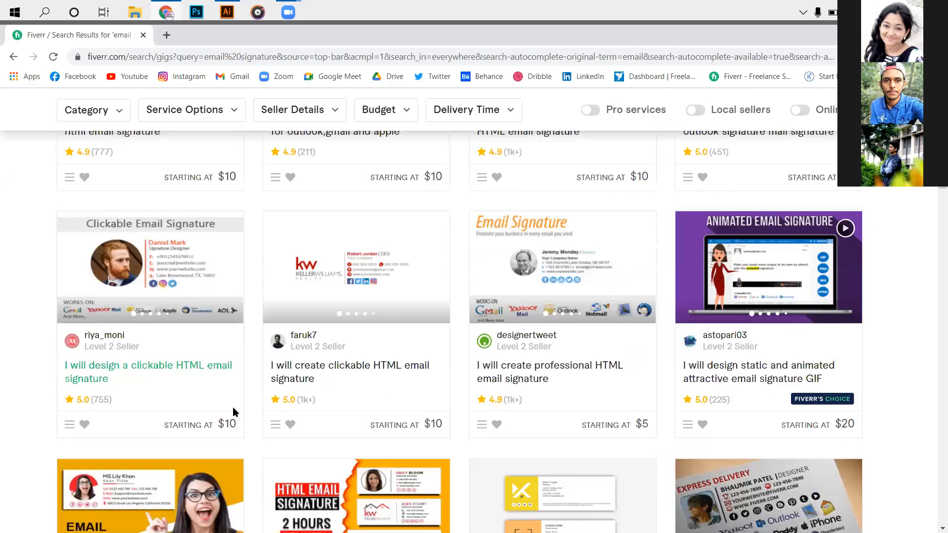
pyautogui.scroll(-8, 189, 393)
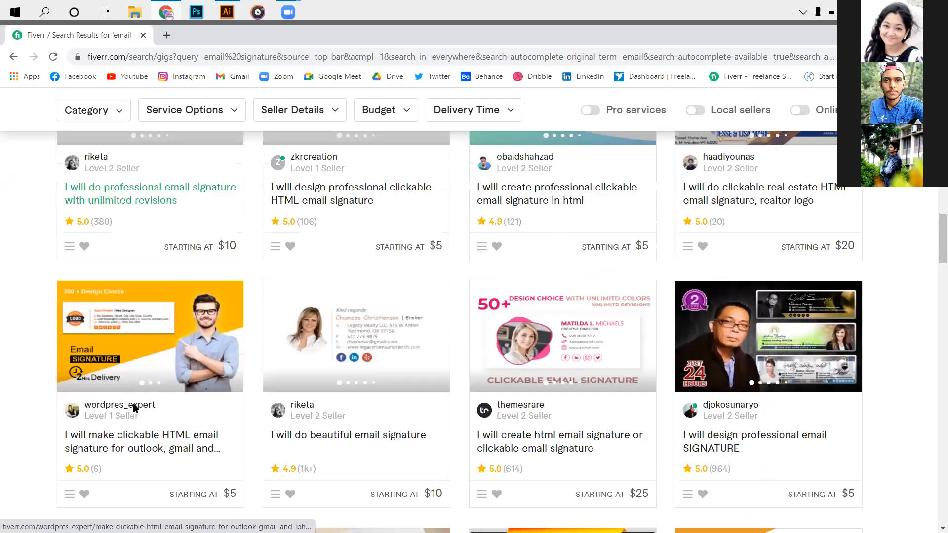
pyautogui.scroll(6, 138, 385)
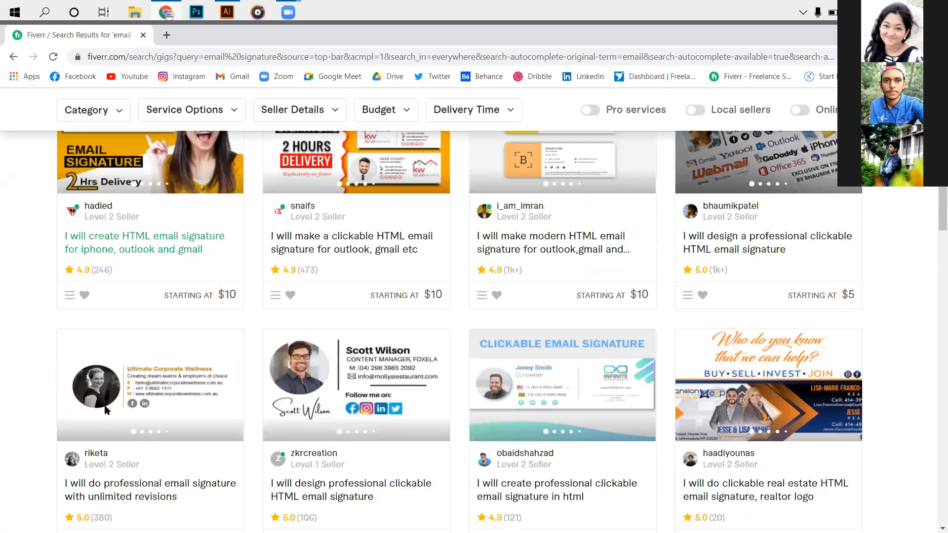
pyautogui.scroll(-2, 270, 363)
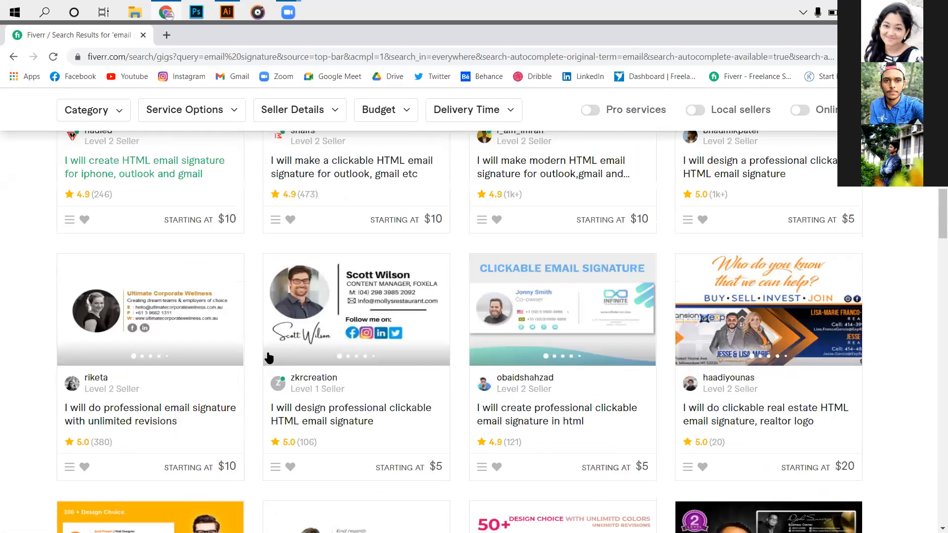
pyautogui.scroll(-5, 296, 395)
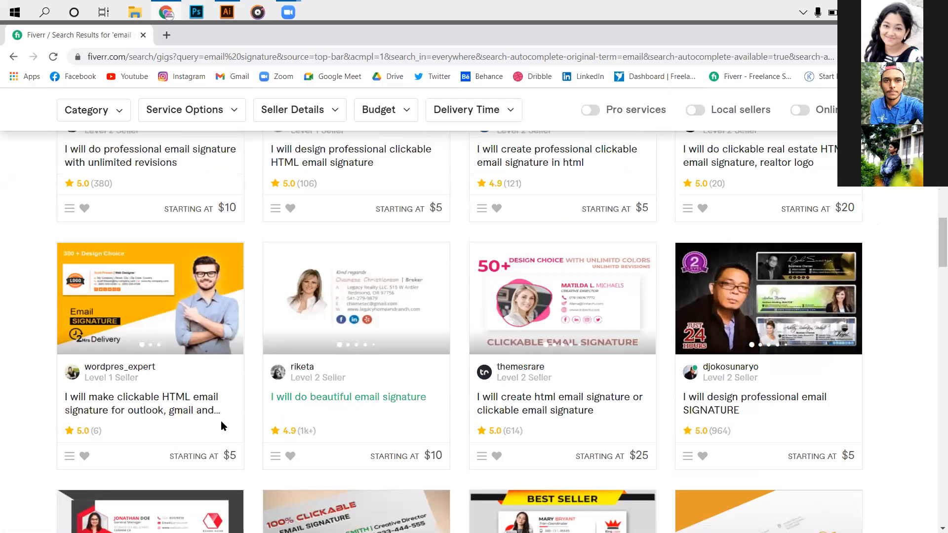
pyautogui.scroll(7, 78, 347)
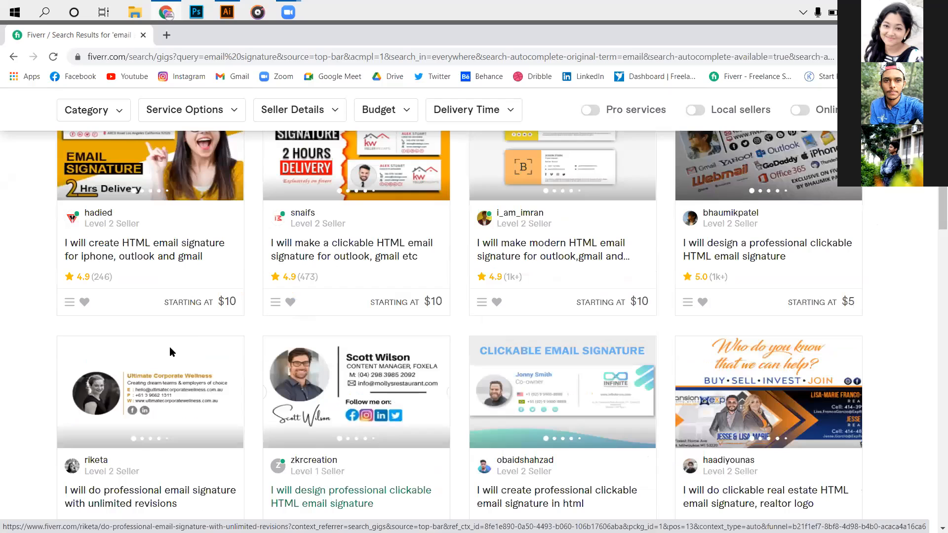
pyautogui.scroll(-9, 91, 356)
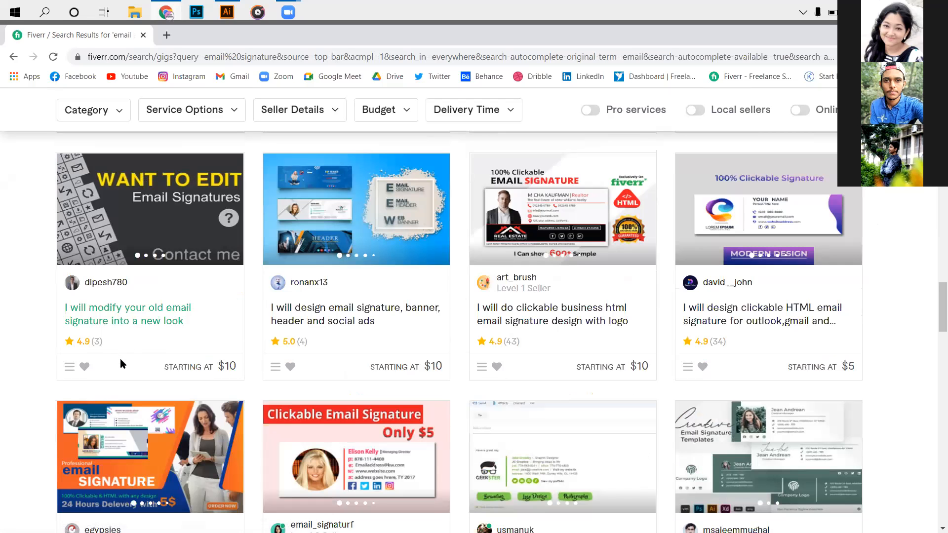
pyautogui.scroll(-5, 102, 339)
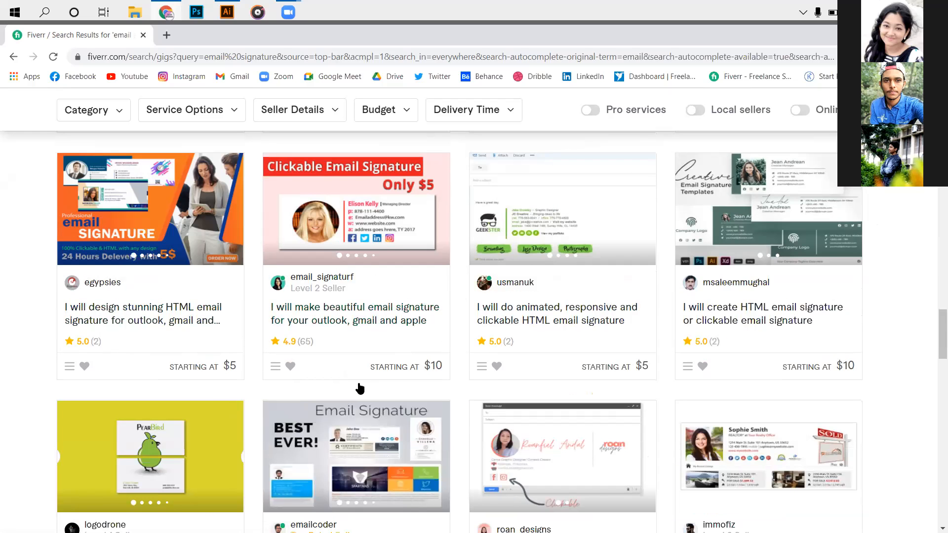
pyautogui.scroll(-4, 483, 271)
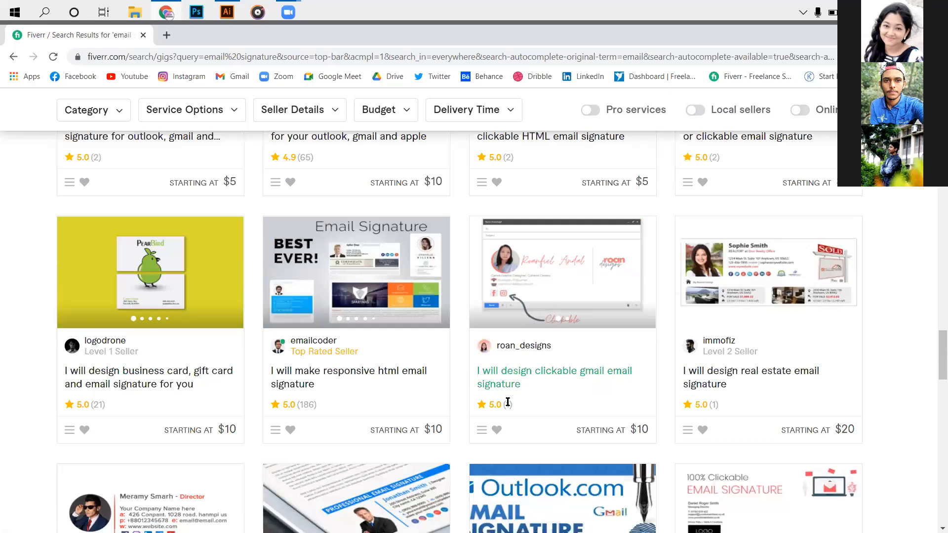
# - Replace the service search with "info" and choose the suggested search "infographic"
pyautogui.scroll(1, 398, 386)
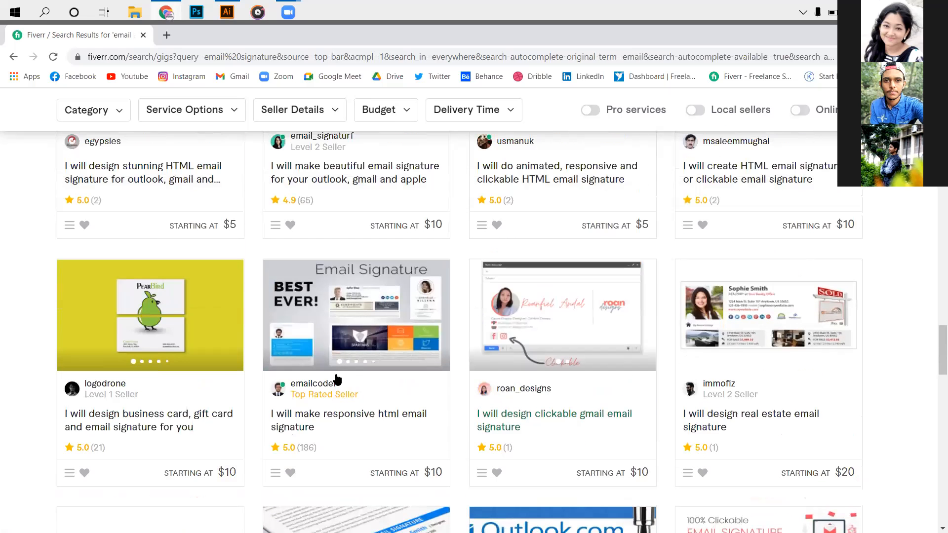
pyautogui.scroll(5, 218, 389)
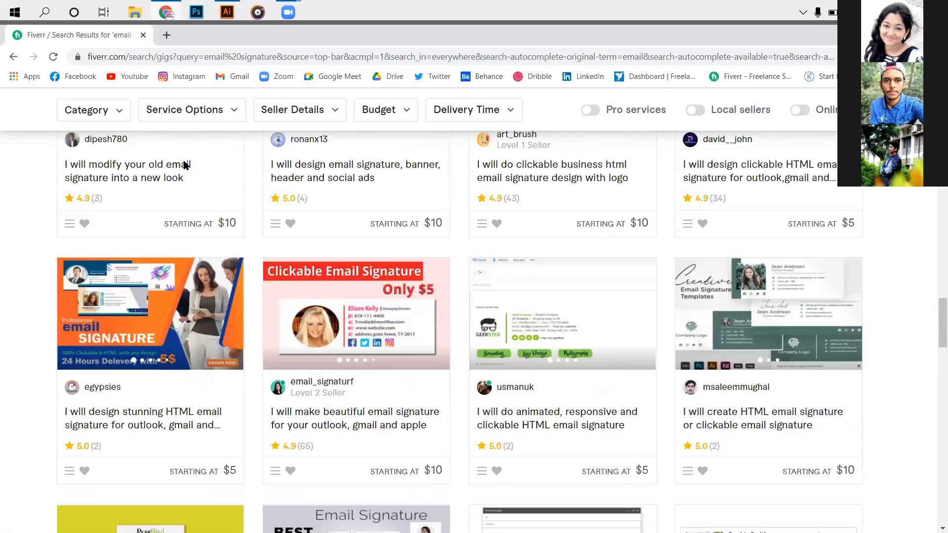
pyautogui.scroll(5, 140, 124)
pyautogui.click(147, 121)
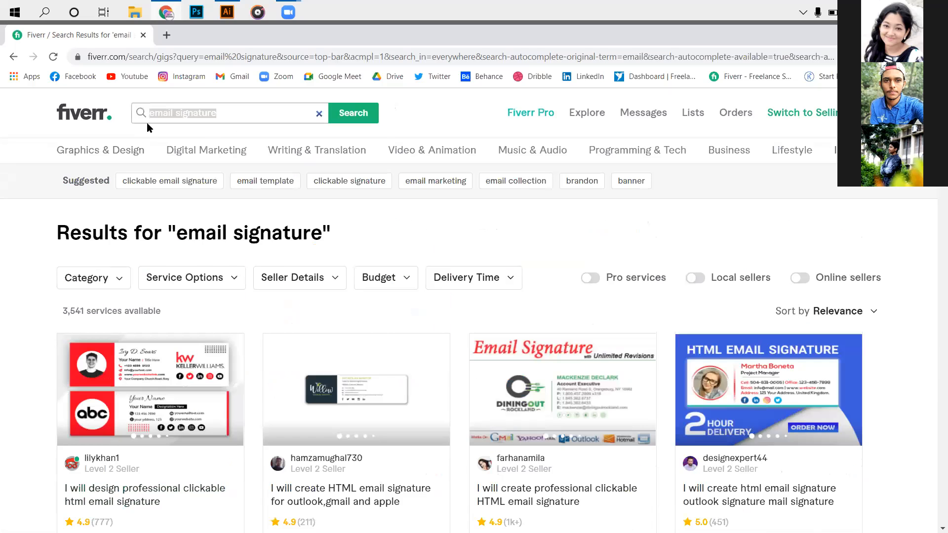
pyautogui.write('i')
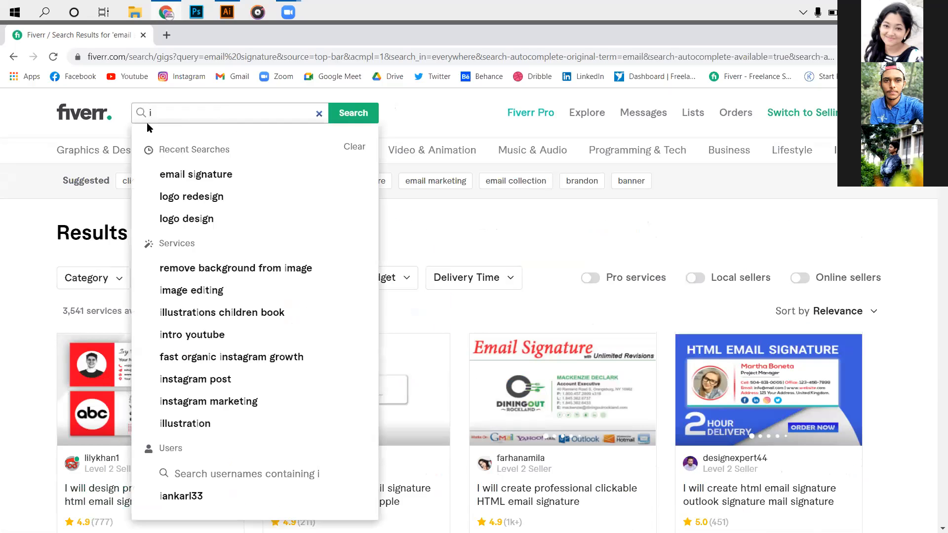
pyautogui.write('m')
pyautogui.press('BackSpace')
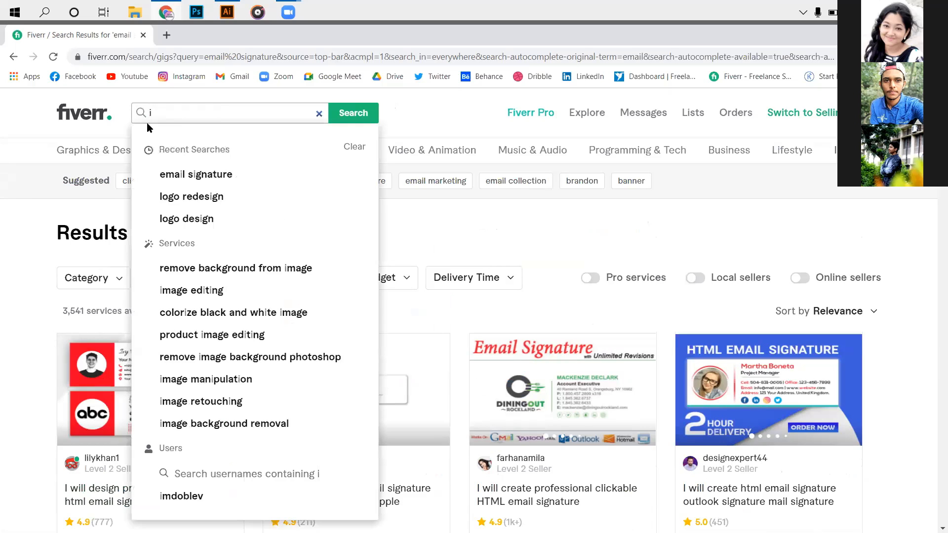
pyautogui.write('nfp')
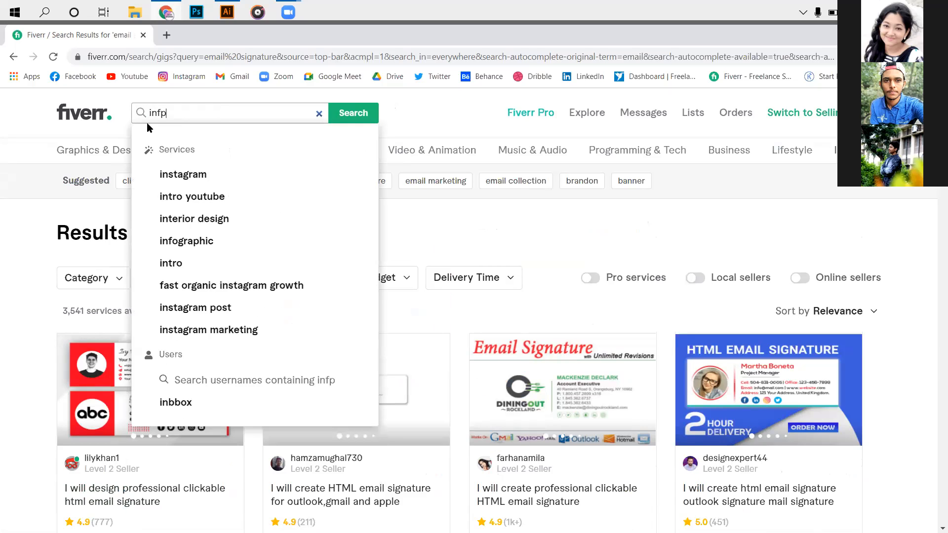
pyautogui.press('BackSpace')
pyautogui.write('o')
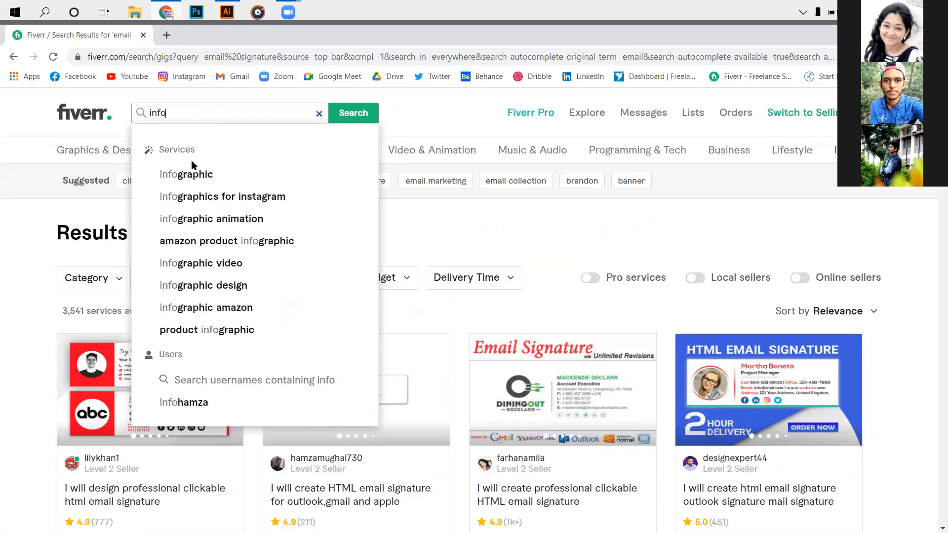
pyautogui.click(191, 174)
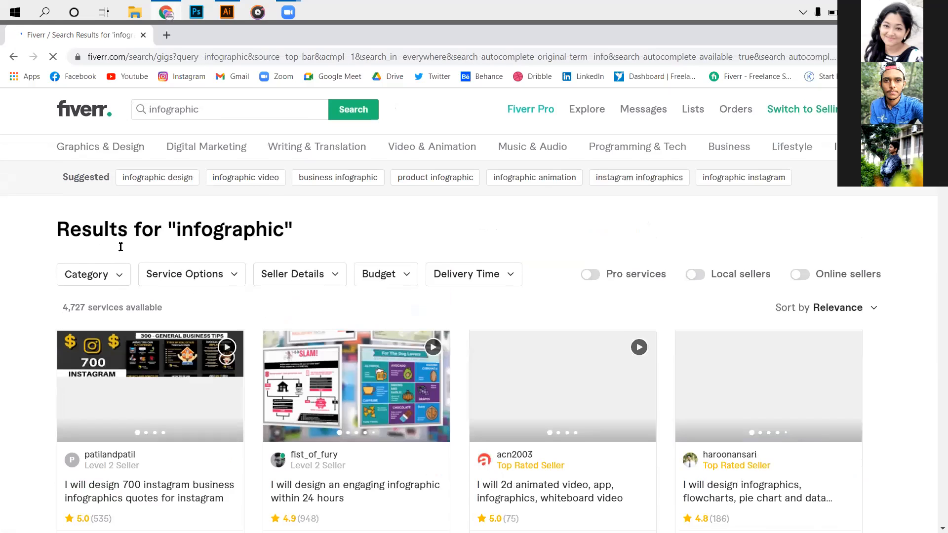
# - Look through the infographic gigs, examining their sample designs, seller levels, ratings, review counts and starting prices
pyautogui.scroll(-2, 134, 254)
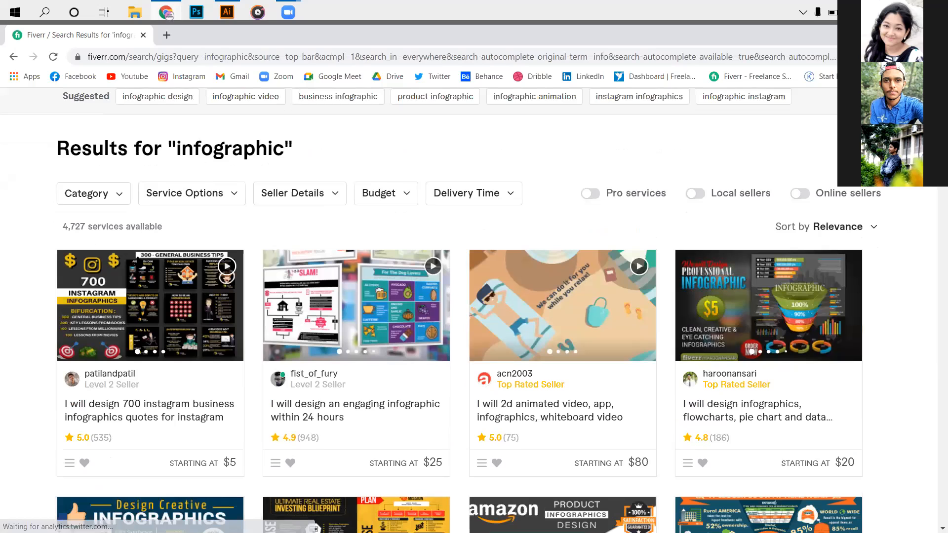
pyautogui.scroll(-1, 136, 257)
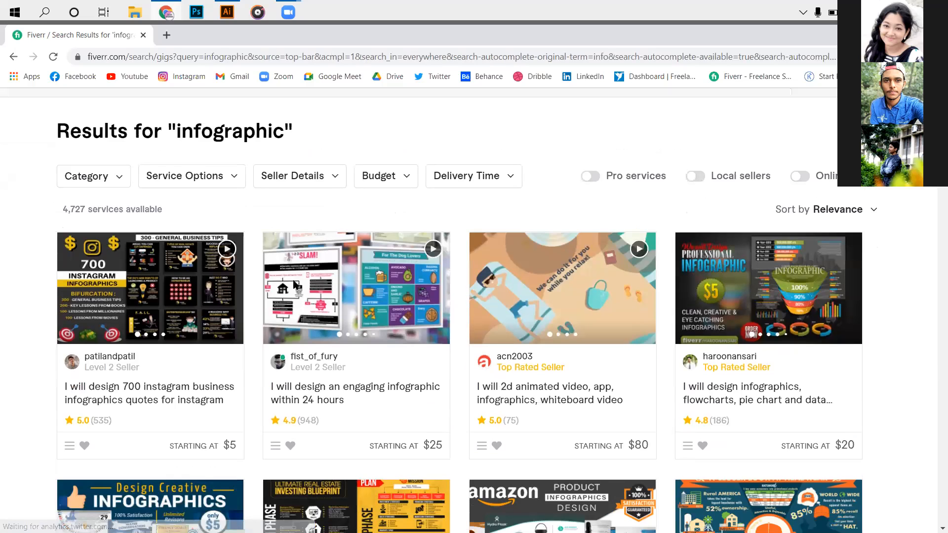
pyautogui.scroll(-2, 303, 329)
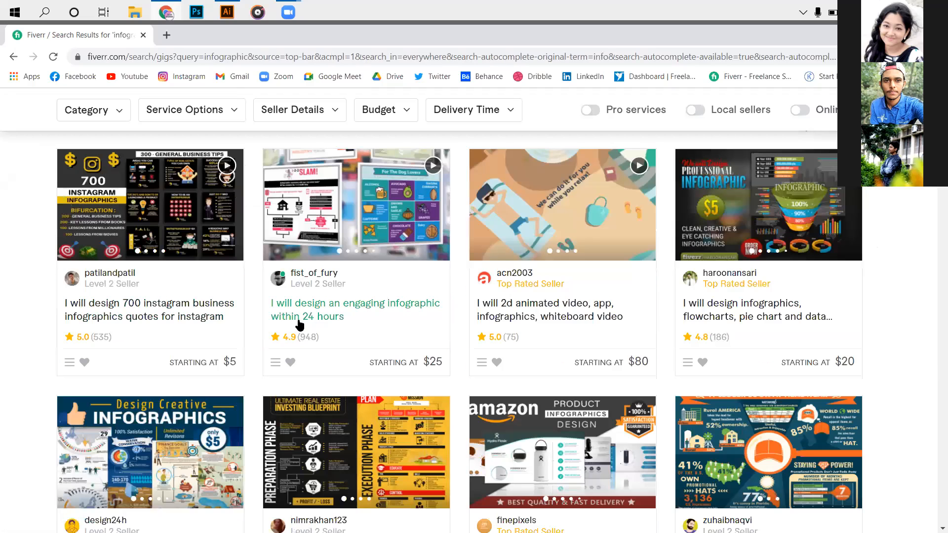
pyautogui.scroll(-1, 296, 324)
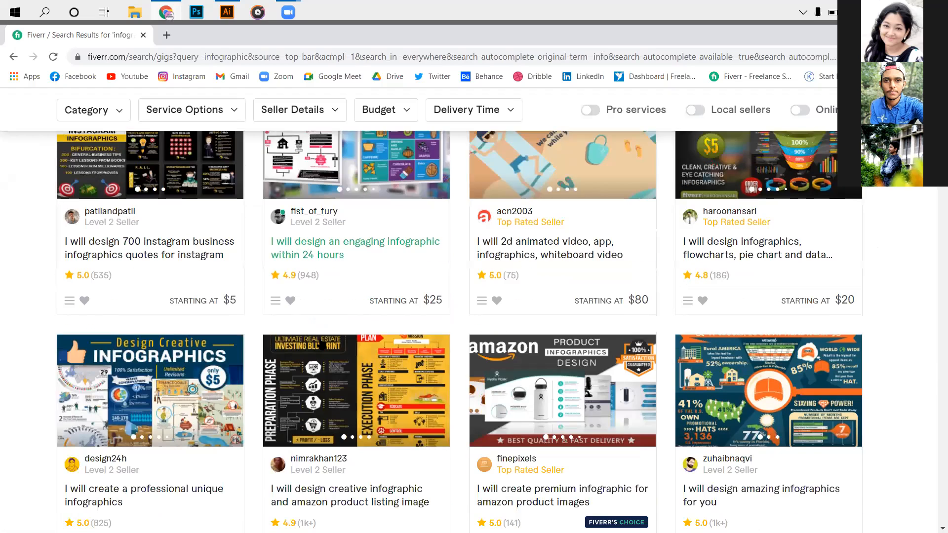
pyautogui.scroll(-3, 484, 337)
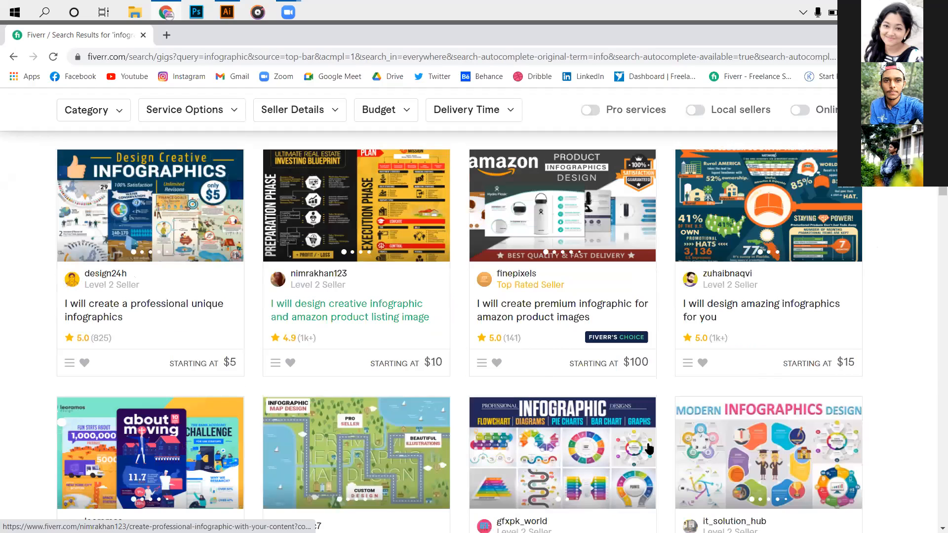
pyautogui.scroll(-6, 637, 451)
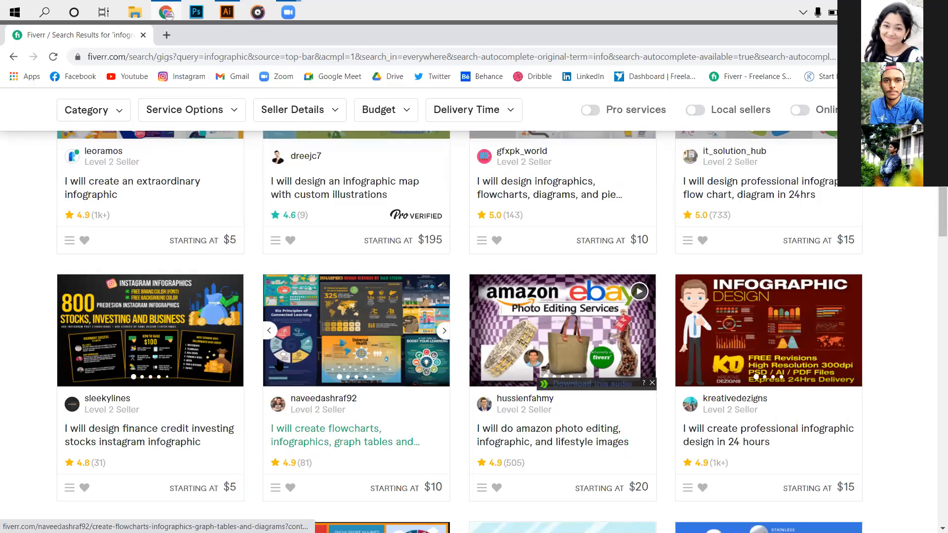
pyautogui.scroll(-2, 257, 381)
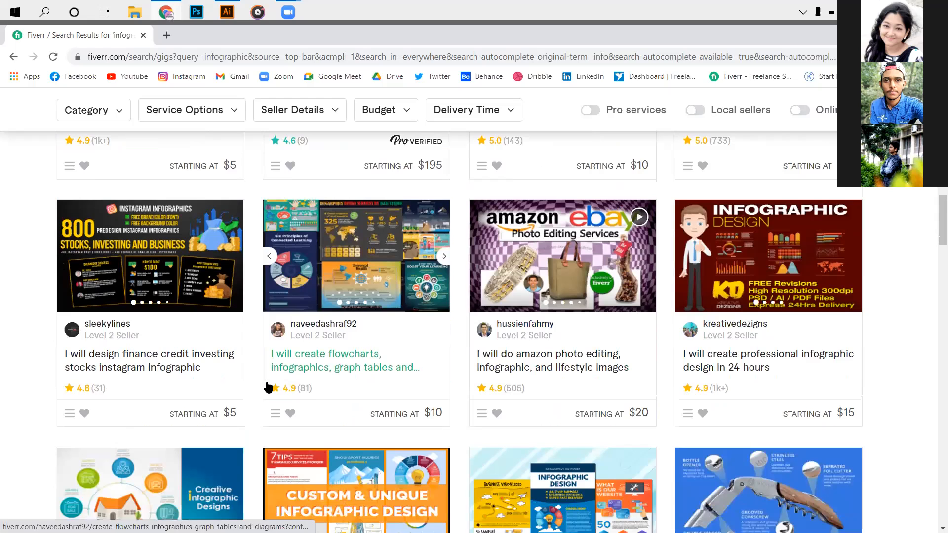
pyautogui.scroll(-2, 262, 382)
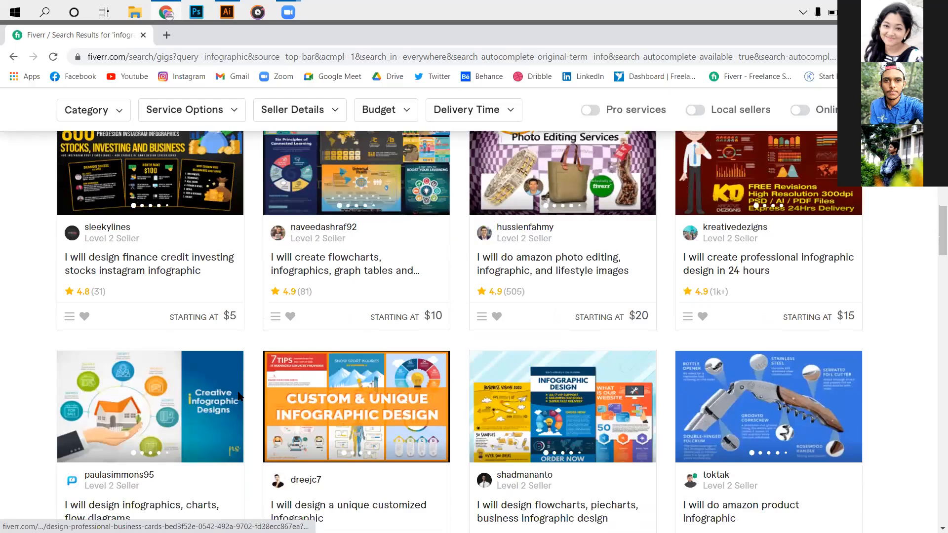
pyautogui.scroll(-5, 239, 395)
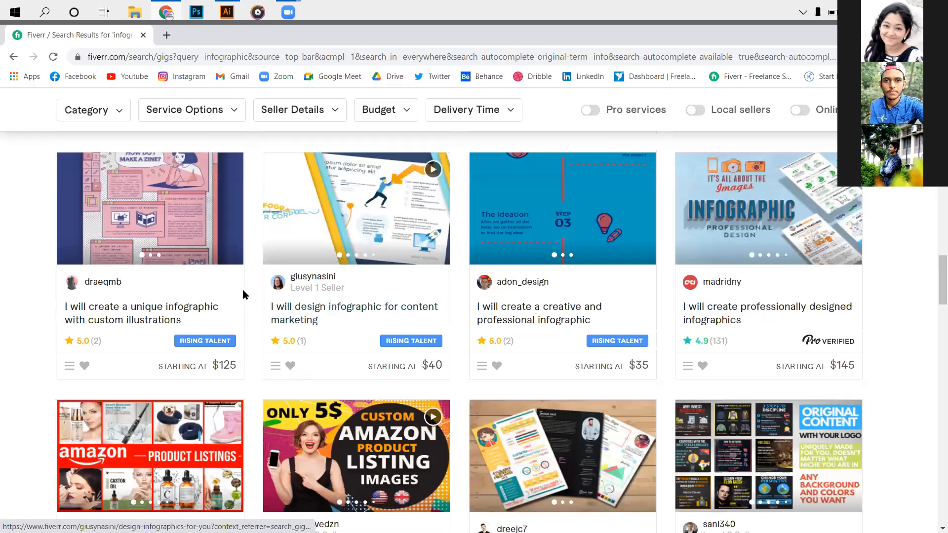
# - Replace the service search with "bacground" and choose the suggested search "background removal"
pyautogui.scroll(10, 254, 116)
pyautogui.click(254, 116)
pyautogui.write('ba')
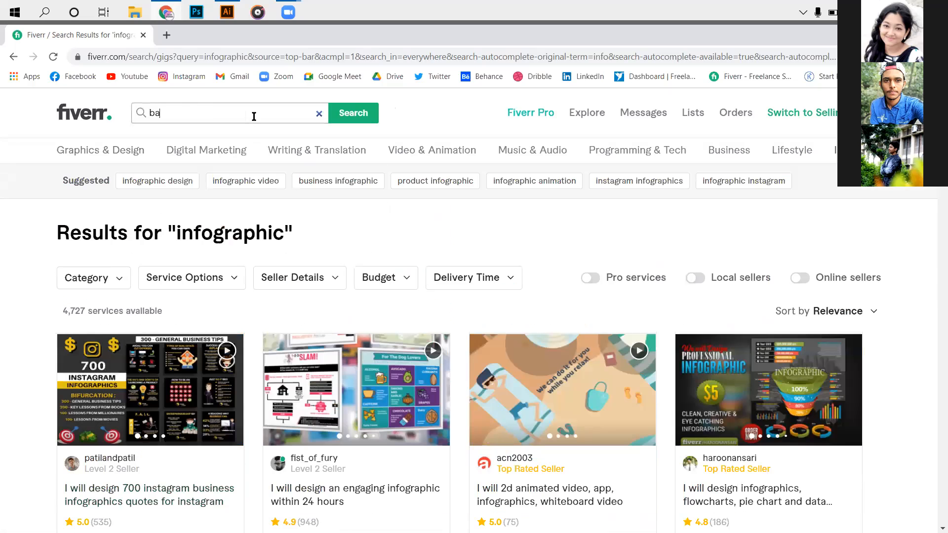
pyautogui.write('cg')
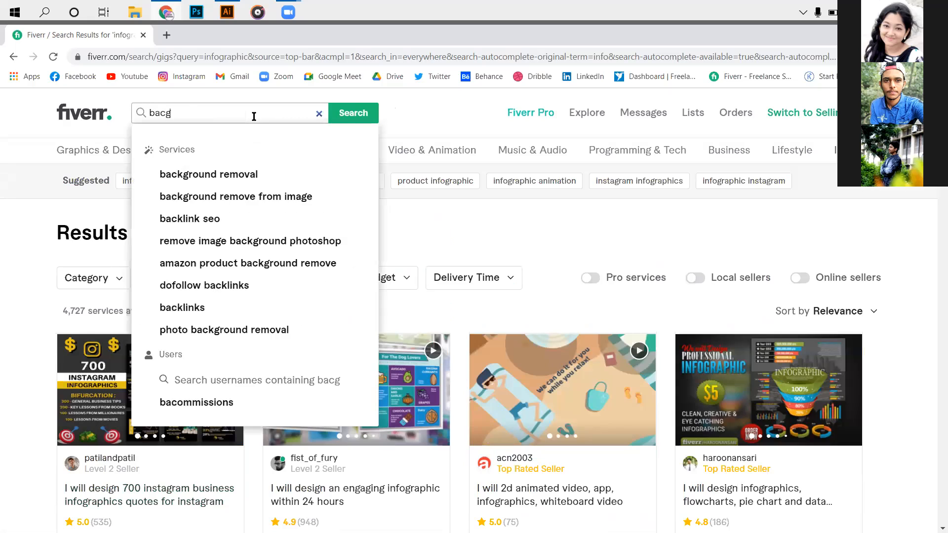
pyautogui.write('round')
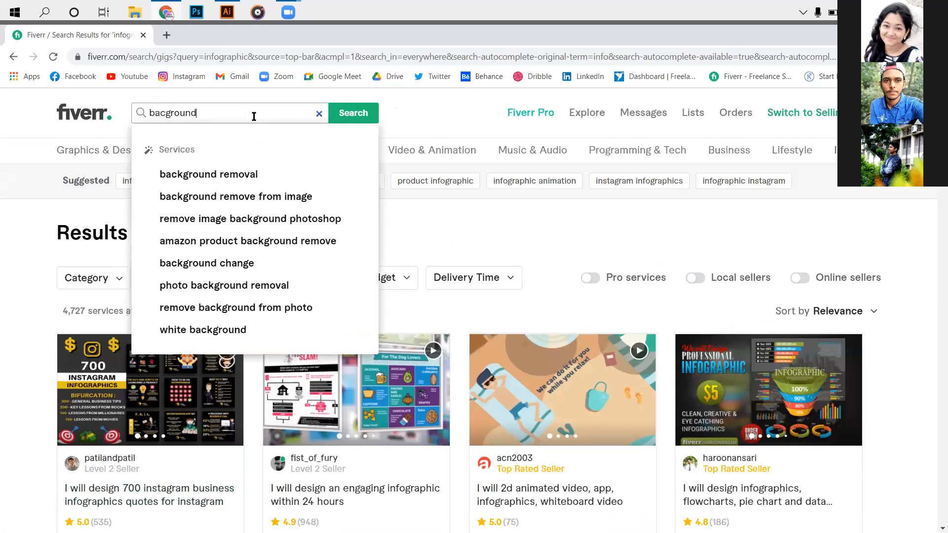
pyautogui.click(313, 171)
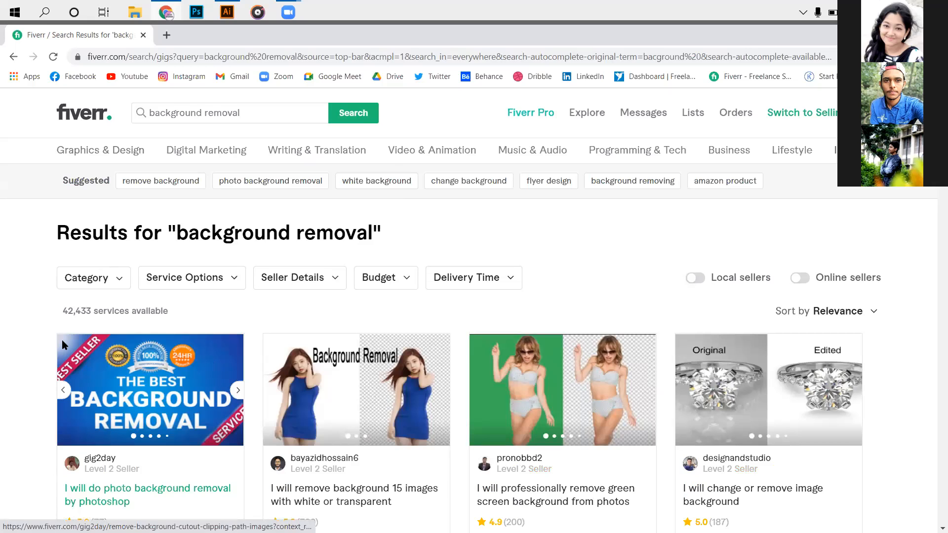
# - Glance over the first background removal gigs and run a new service search for "business card"
pyautogui.scroll(-2, 61, 340)
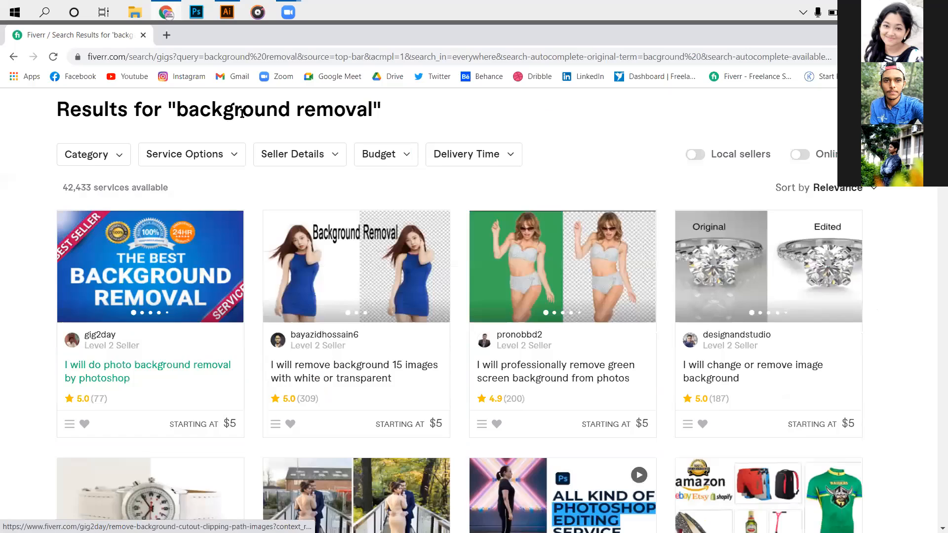
pyautogui.scroll(-1, 242, 112)
pyautogui.scroll(3, 148, 116)
pyautogui.tripleClick(149, 114)
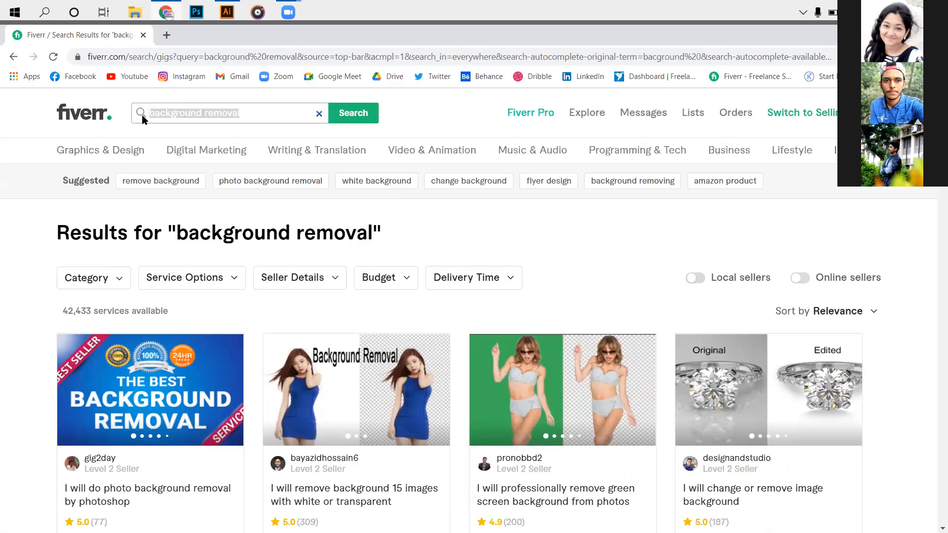
pyautogui.write('bus')
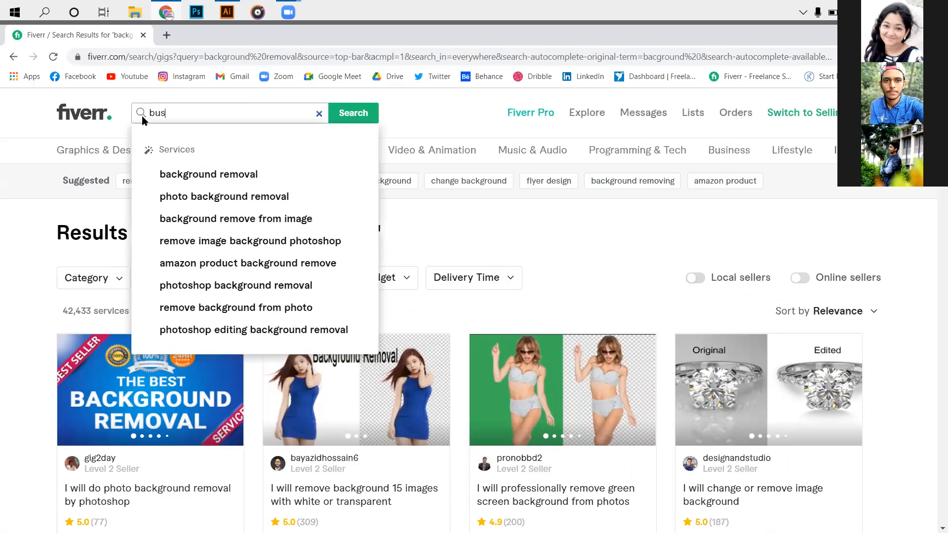
pyautogui.write('iness card')
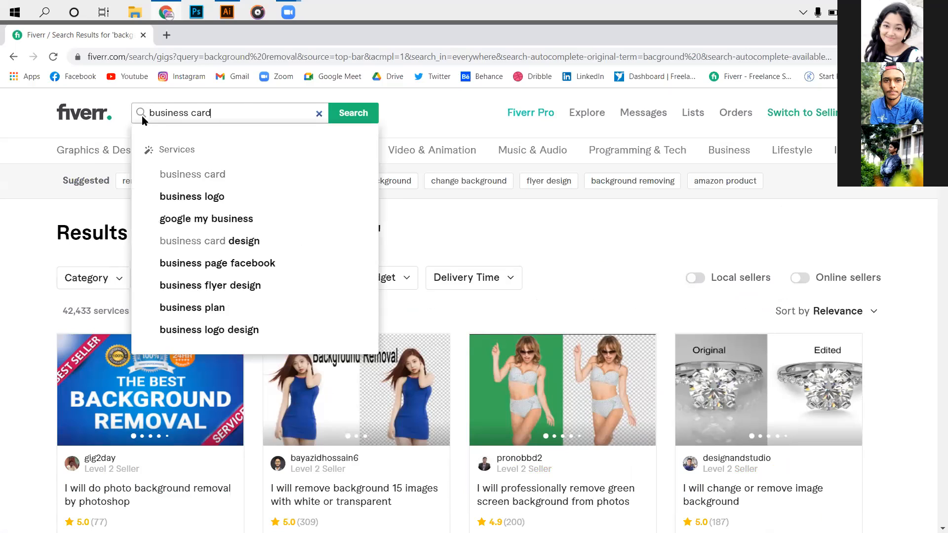
pyautogui.press('Return')
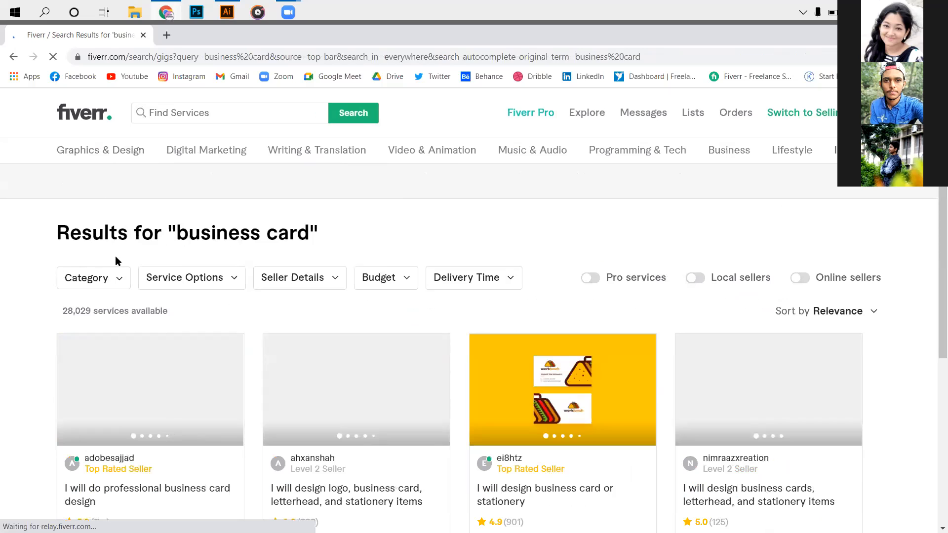
# - Look over the first business card gigs, replace the search with "flyer" and choose the suggested search "flyer design"
pyautogui.scroll(-2, 384, 255)
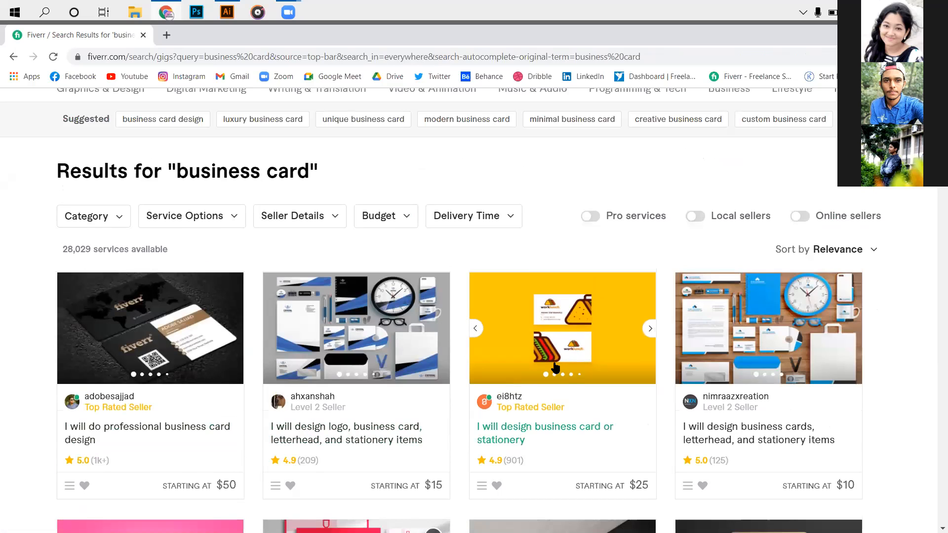
pyautogui.scroll(-1, 543, 368)
pyautogui.scroll(-1, 494, 335)
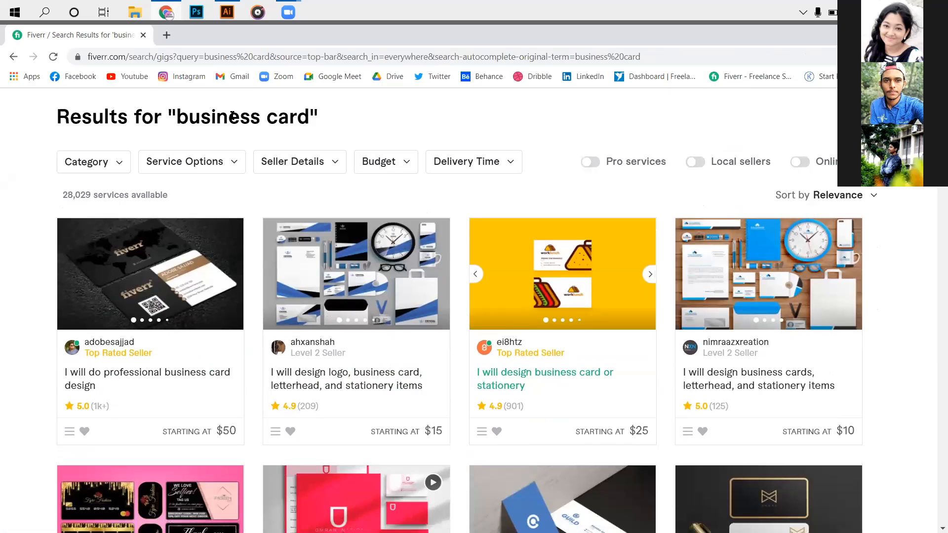
pyautogui.scroll(-1, 229, 129)
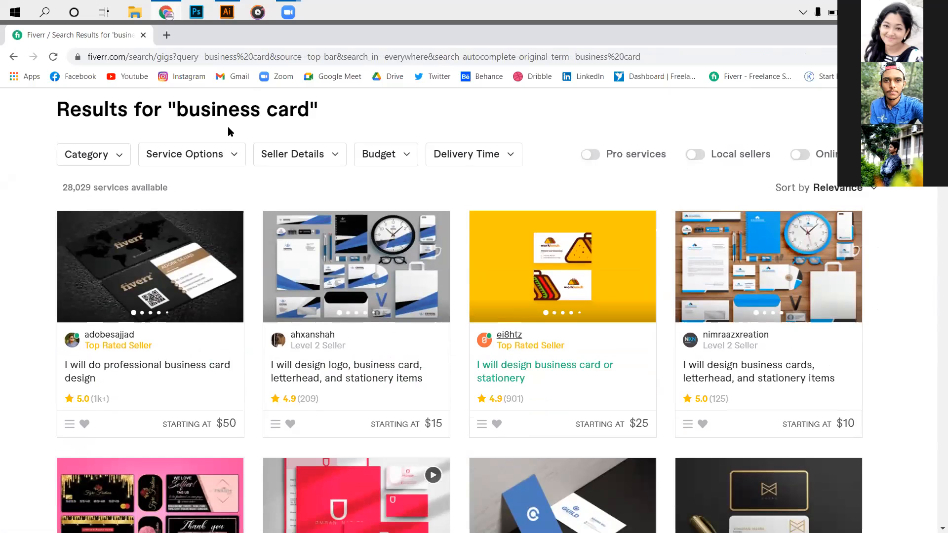
pyautogui.scroll(3, 254, 119)
pyautogui.click(254, 117)
pyautogui.write('flyer')
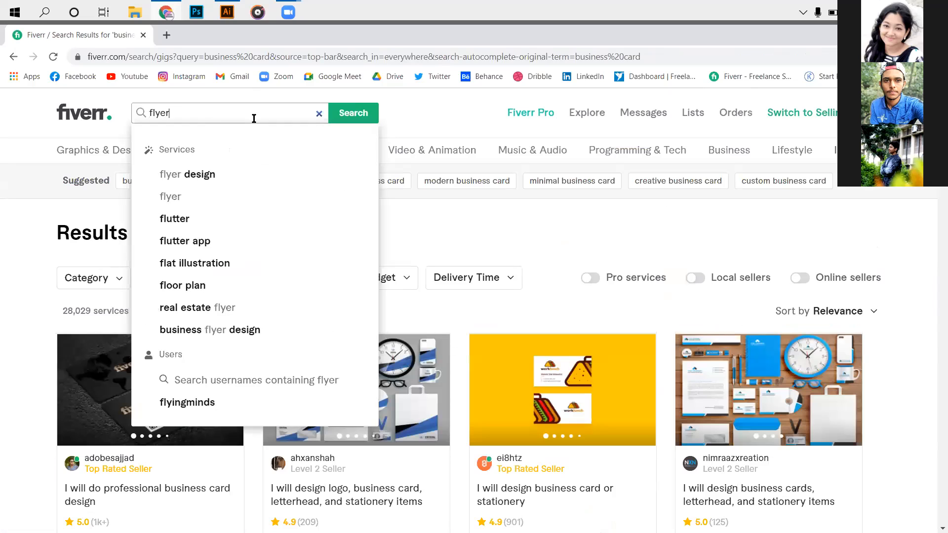
pyautogui.click(248, 175)
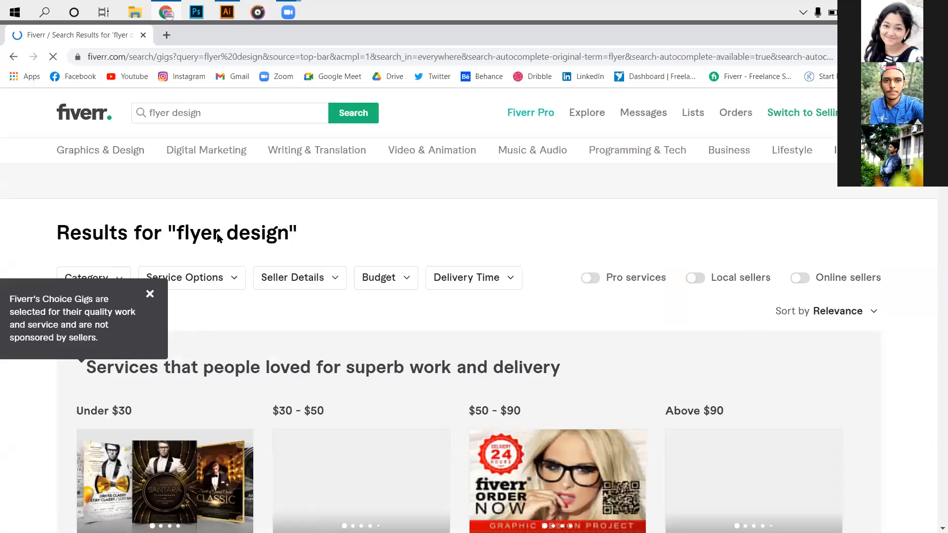
# - Look through the flyer design gigs, examining their sample designs, seller levels, ratings, review counts and starting prices
pyautogui.scroll(-4, 731, 354)
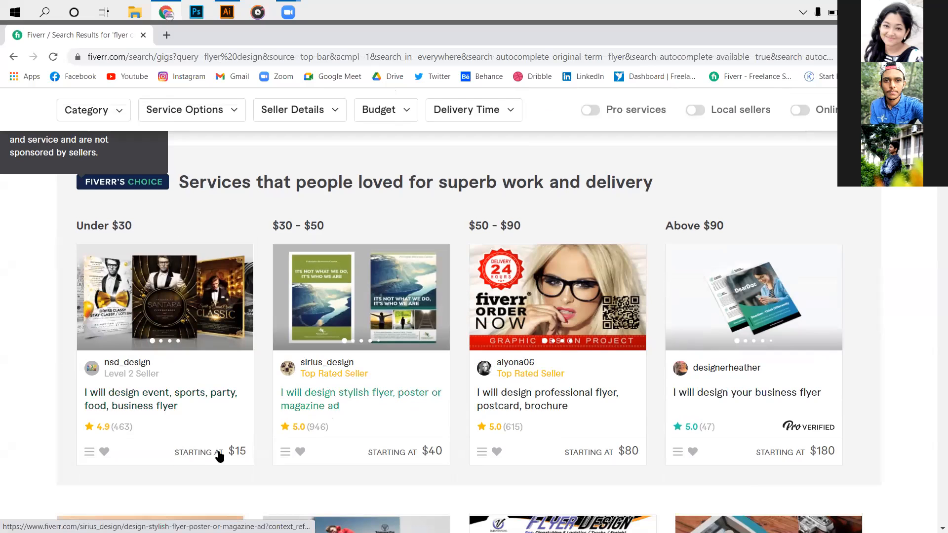
pyautogui.scroll(-3, 279, 442)
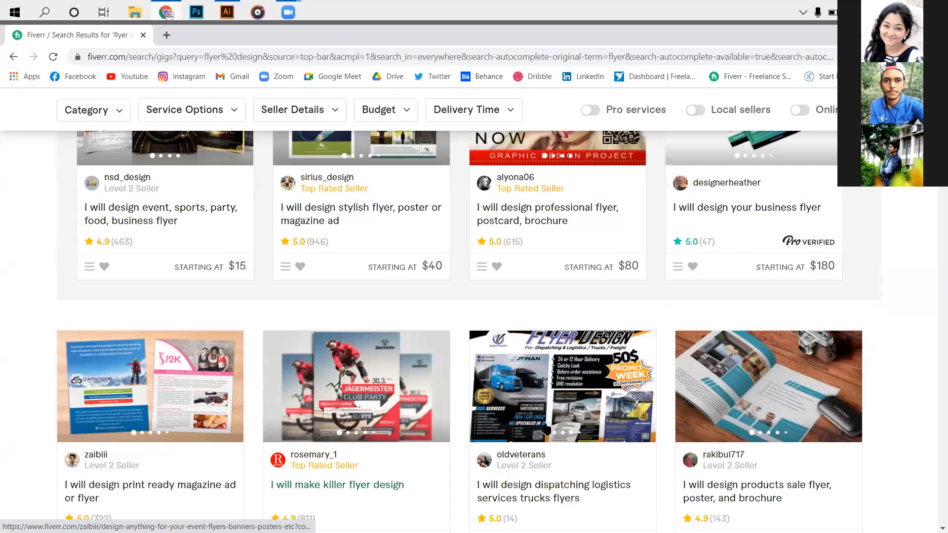
pyautogui.scroll(-4, 439, 453)
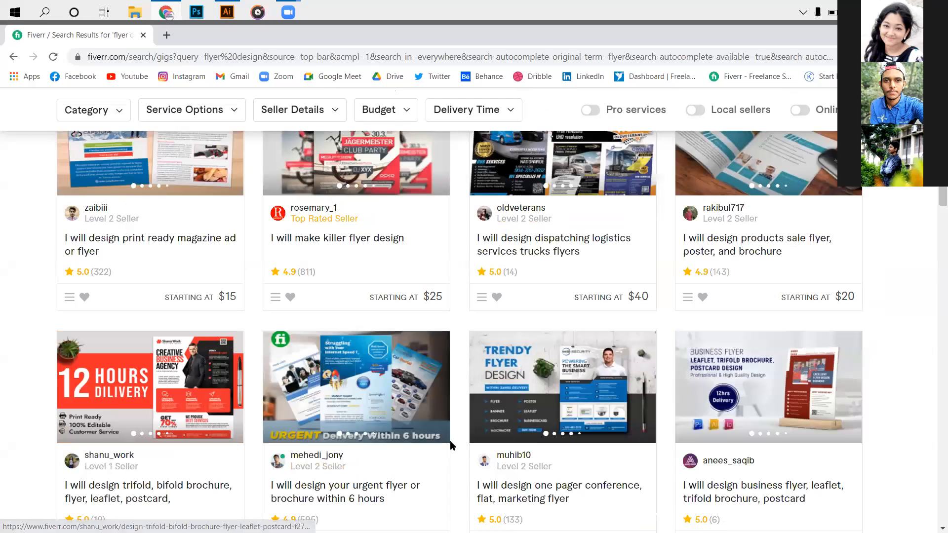
pyautogui.scroll(-4, 447, 447)
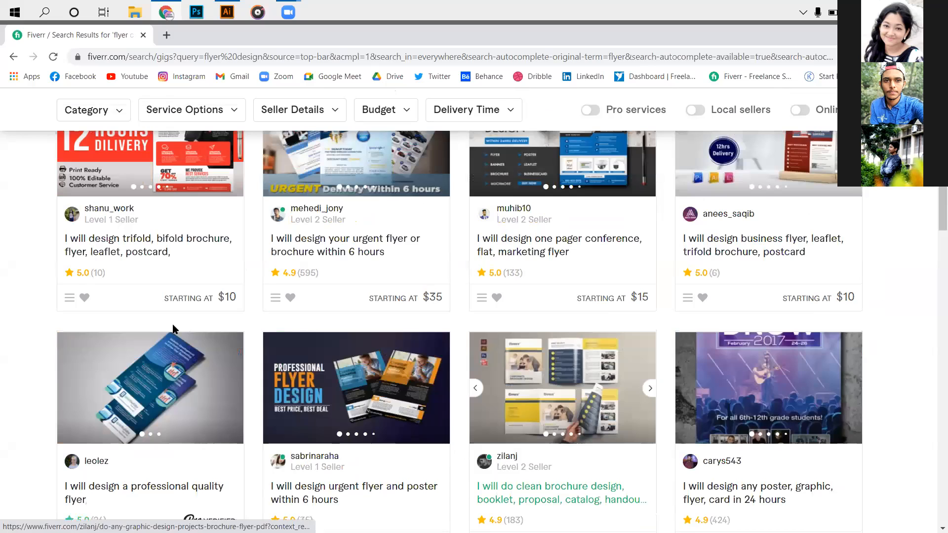
pyautogui.scroll(-3, 178, 331)
pyautogui.scroll(1, 131, 395)
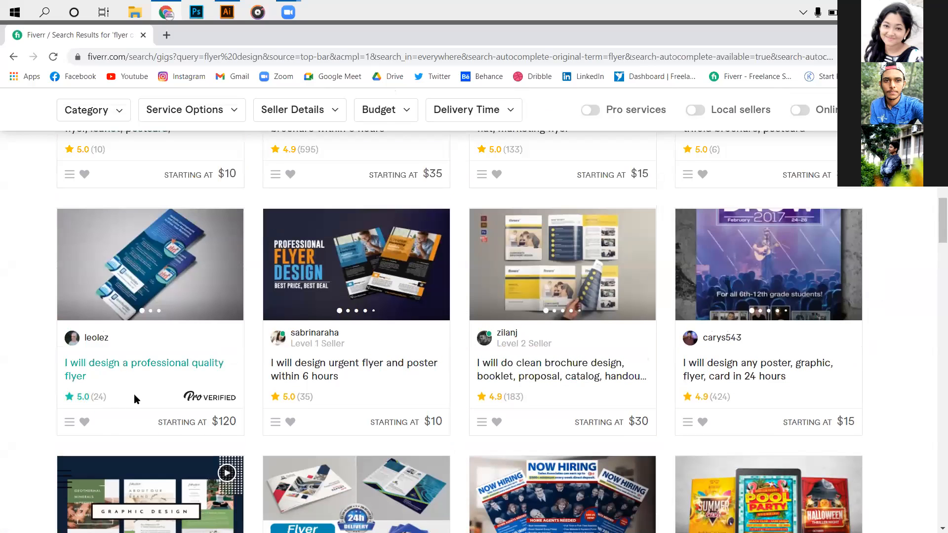
pyautogui.scroll(1, 123, 430)
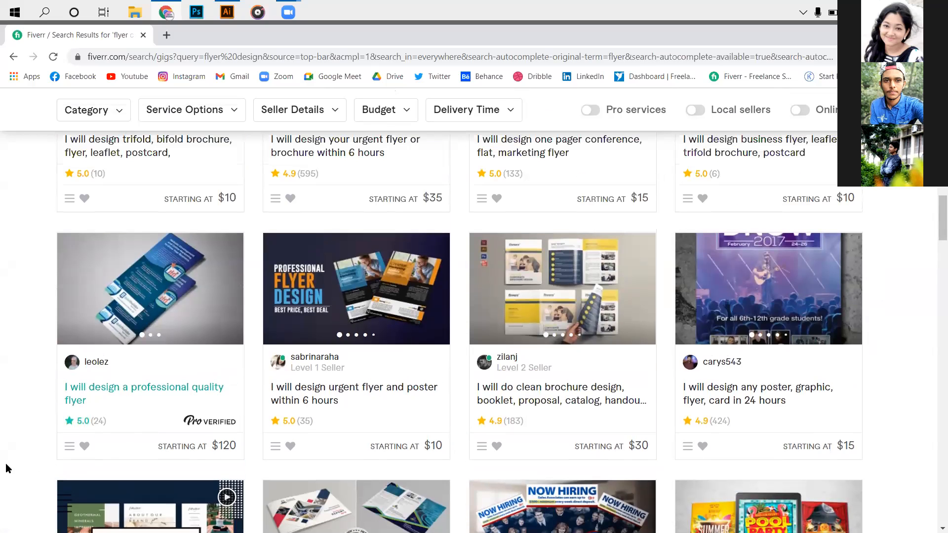
pyautogui.scroll(-1, 127, 386)
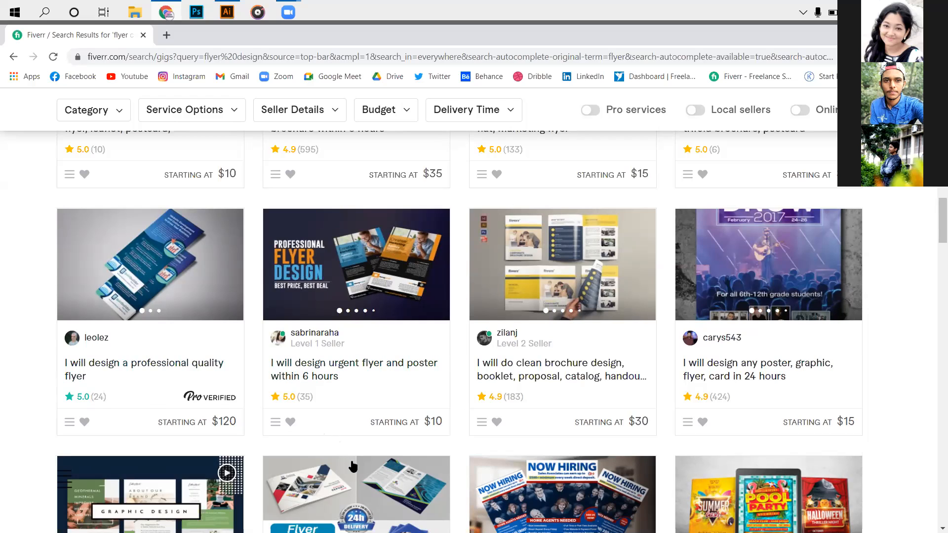
pyautogui.scroll(-3, 353, 468)
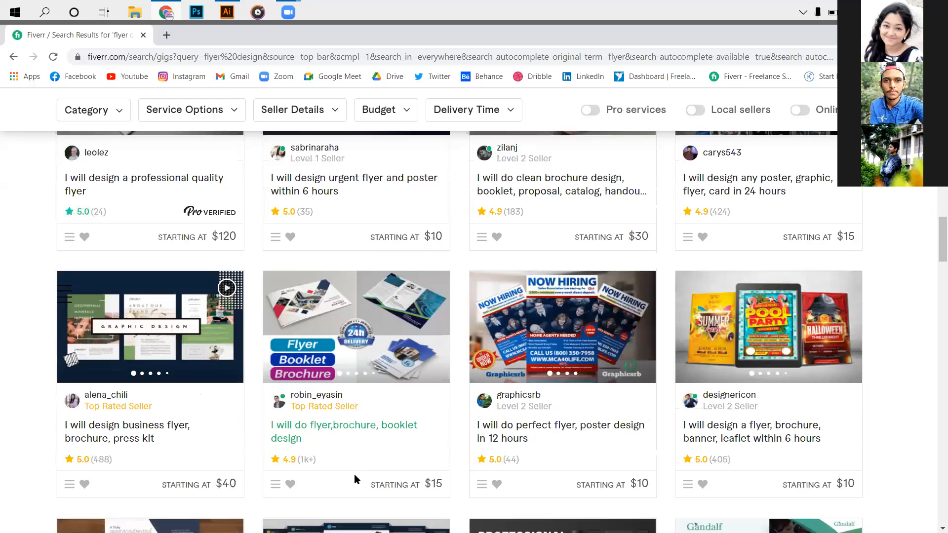
pyautogui.scroll(-8, 355, 474)
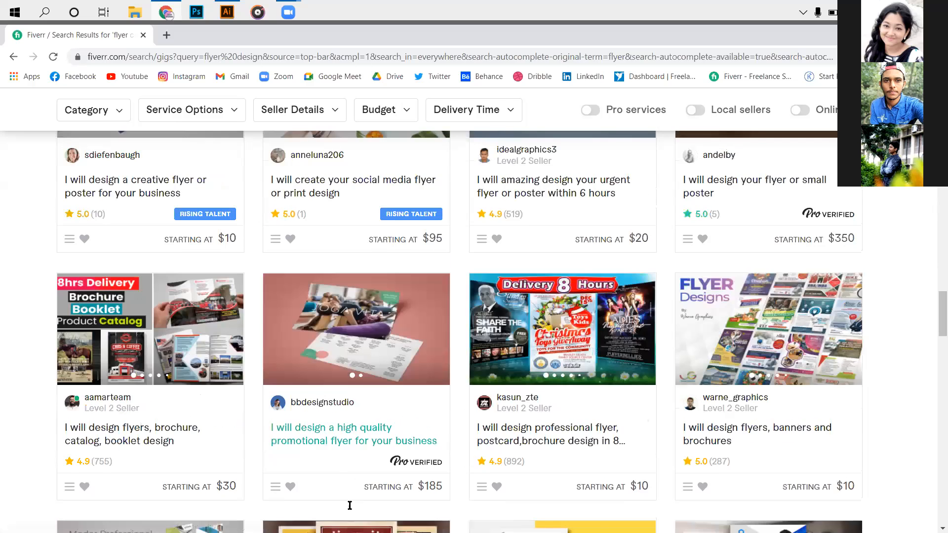
pyautogui.scroll(10, 349, 505)
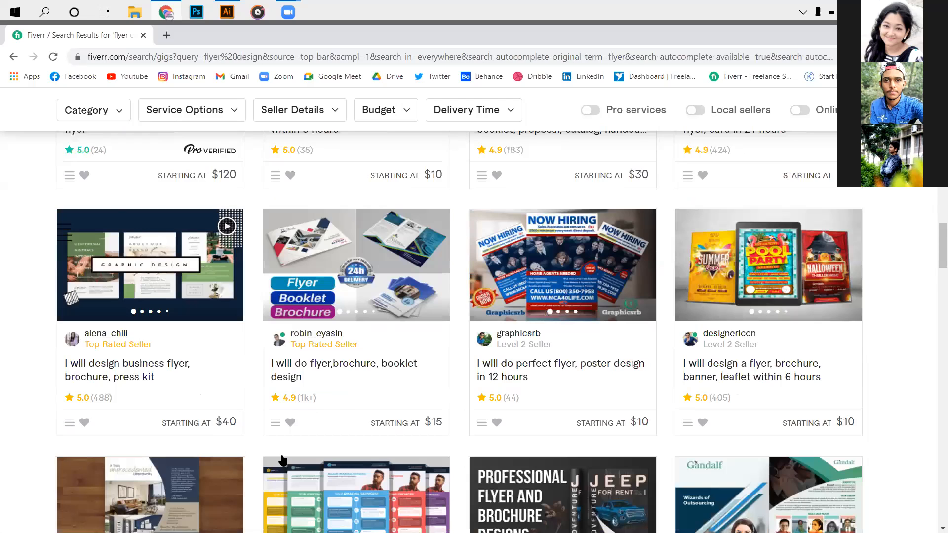
pyautogui.scroll(10, 283, 461)
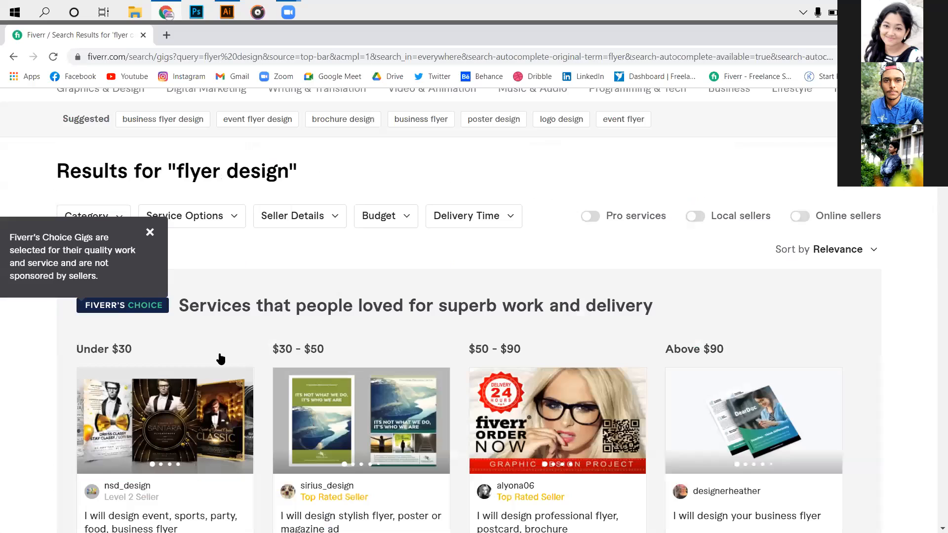
# - Check what the Pro Verified badge means and open the Pro Verified gig "I will design a professional quality flyer"
pyautogui.scroll(-8, 182, 338)
pyautogui.moveTo(210, 340)
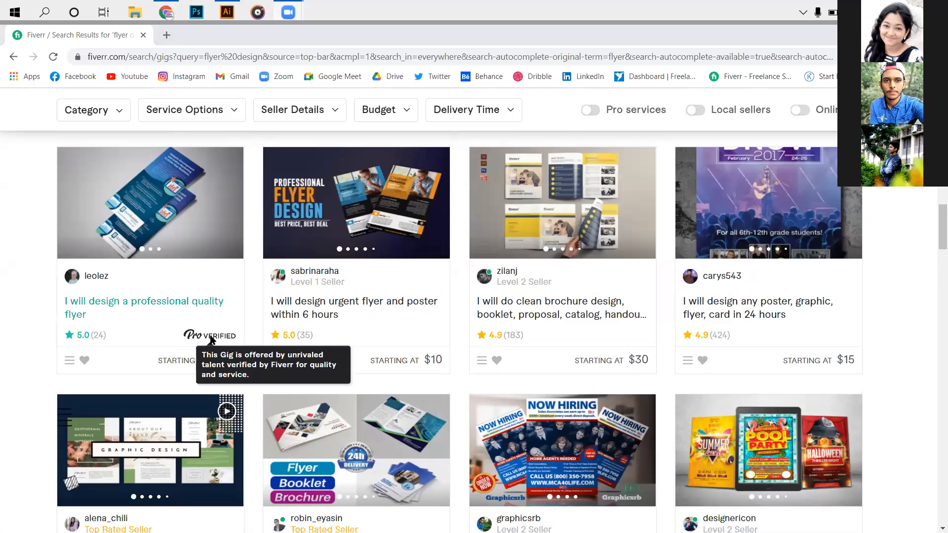
pyautogui.click(143, 302)
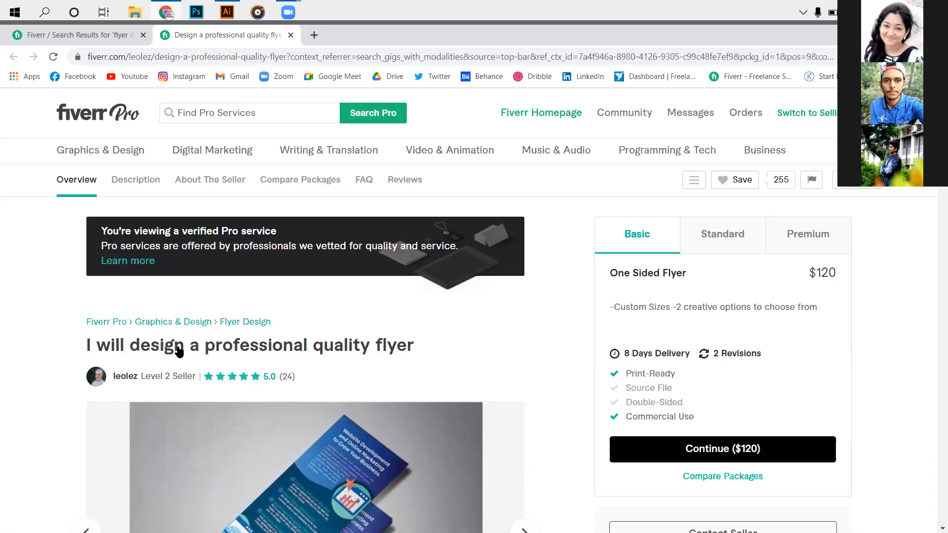
# - Examine the professional flyer gig's page: package price and delivery terms, sample images, description, file formats and seller profile
pyautogui.scroll(-2, 244, 383)
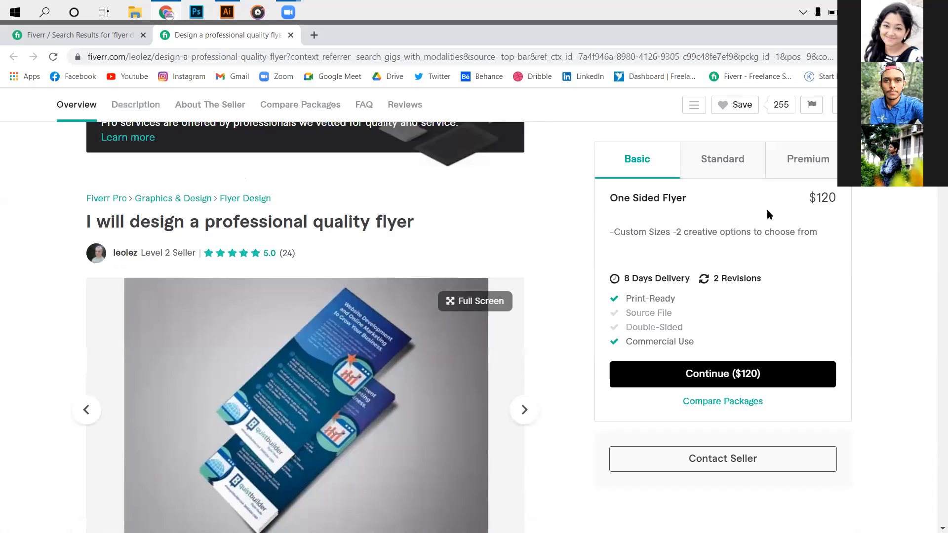
pyautogui.scroll(-3, 544, 328)
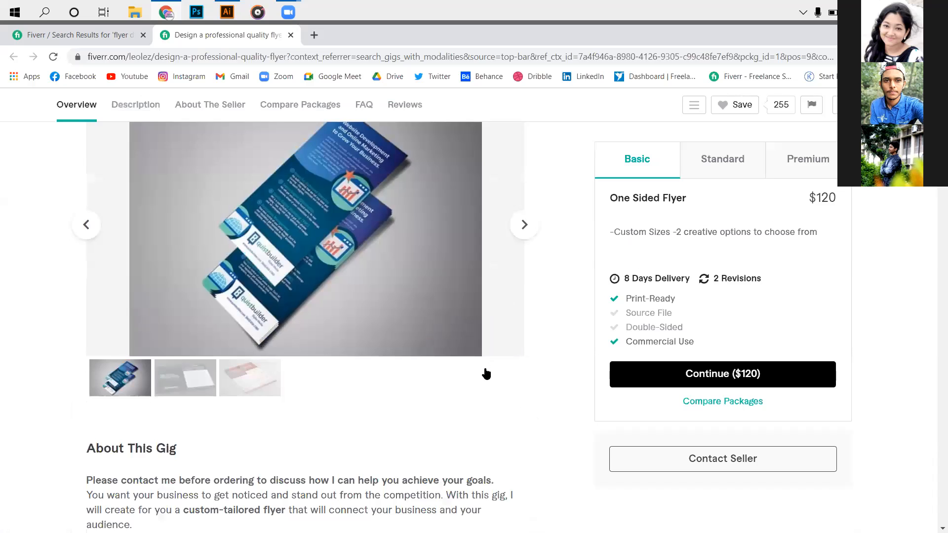
pyautogui.scroll(4, 485, 373)
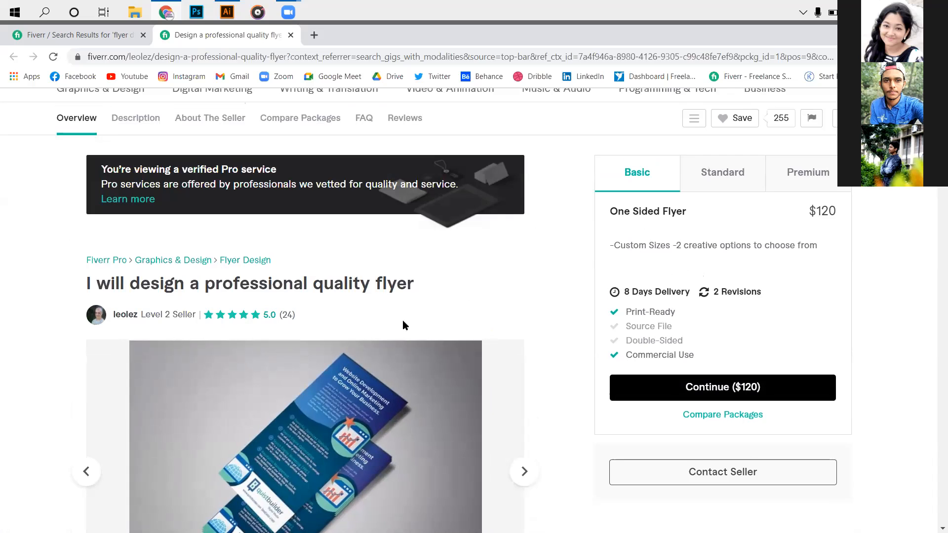
pyautogui.scroll(-2, 345, 336)
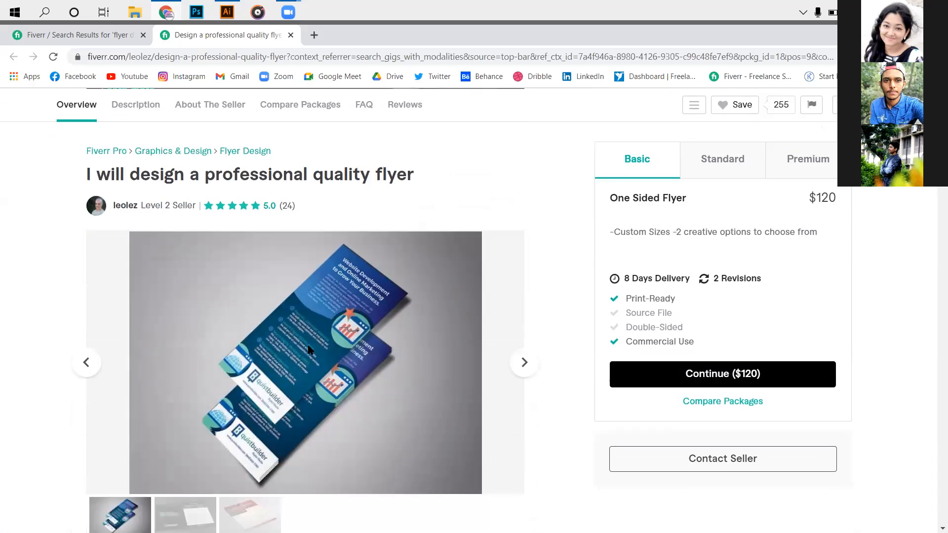
pyautogui.scroll(-10, 339, 364)
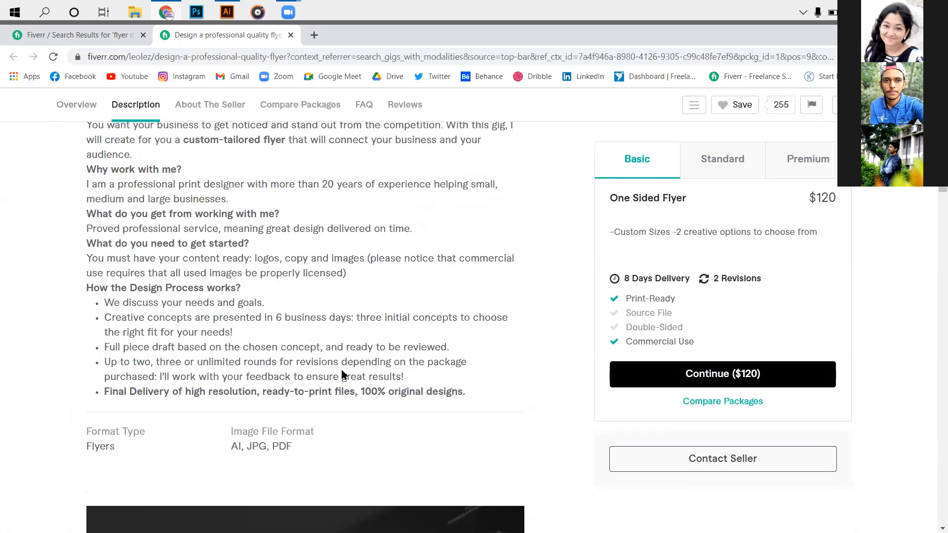
pyautogui.scroll(1, 344, 375)
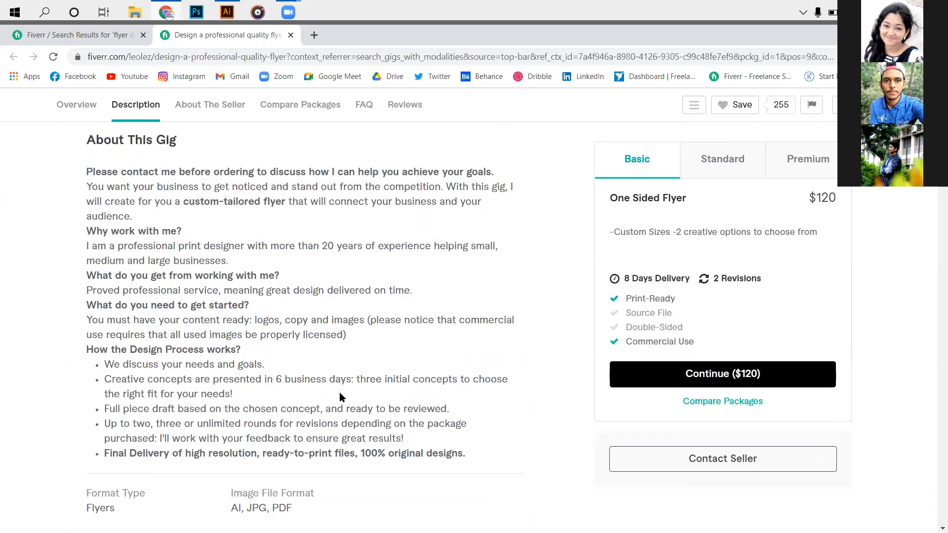
pyautogui.scroll(-1, 339, 392)
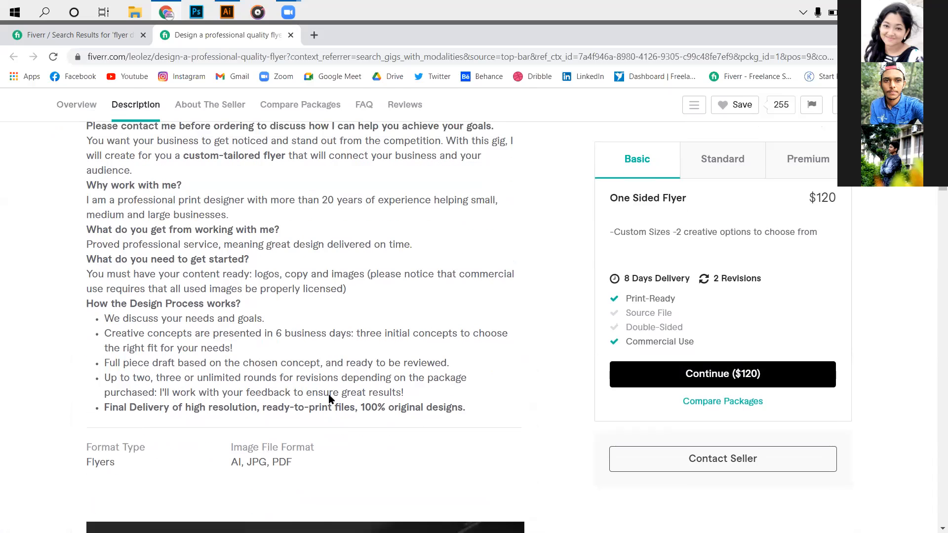
pyautogui.scroll(-1, 328, 396)
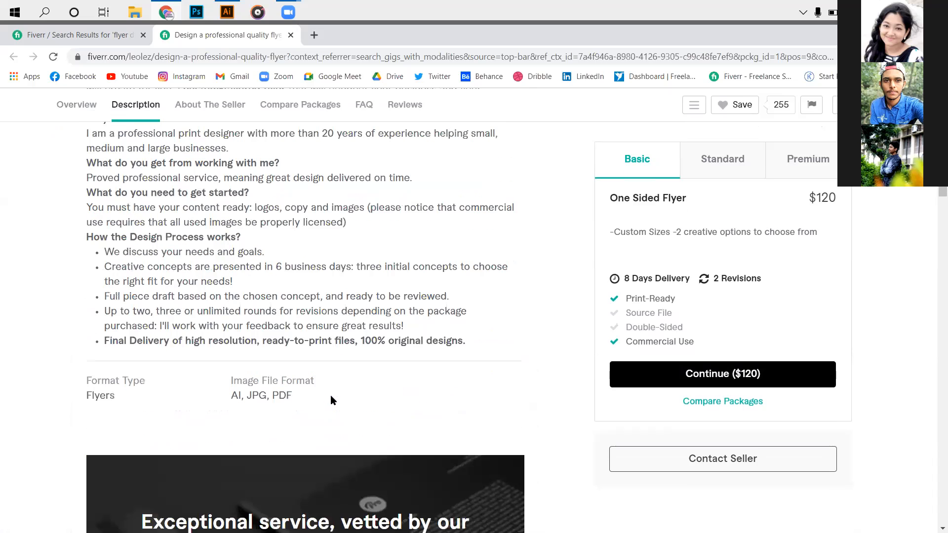
pyautogui.scroll(-5, 331, 398)
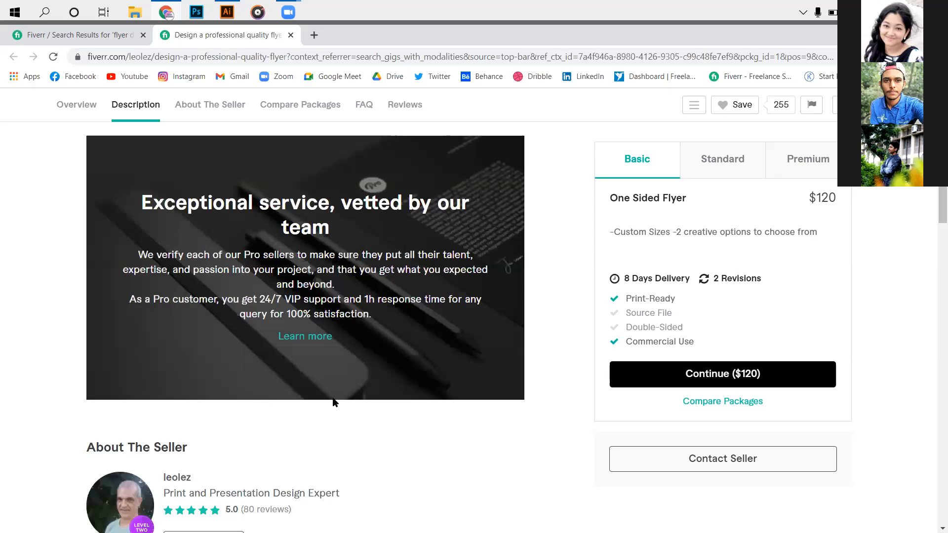
pyautogui.scroll(-2, 321, 410)
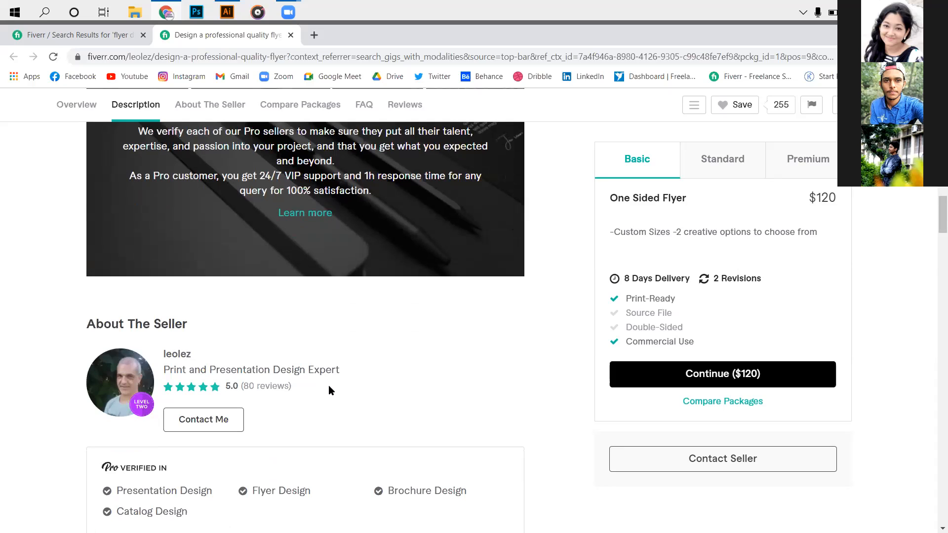
pyautogui.scroll(-2, 220, 419)
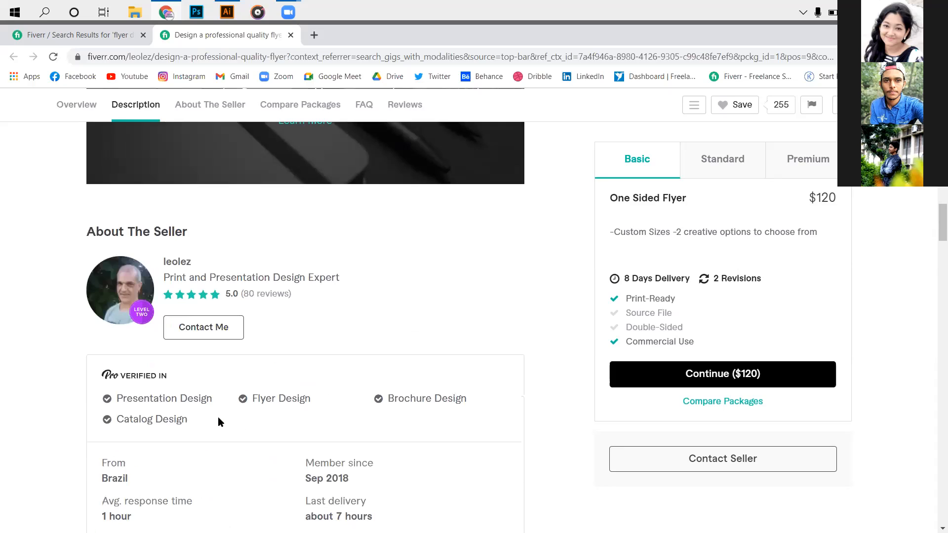
pyautogui.scroll(-2, 344, 392)
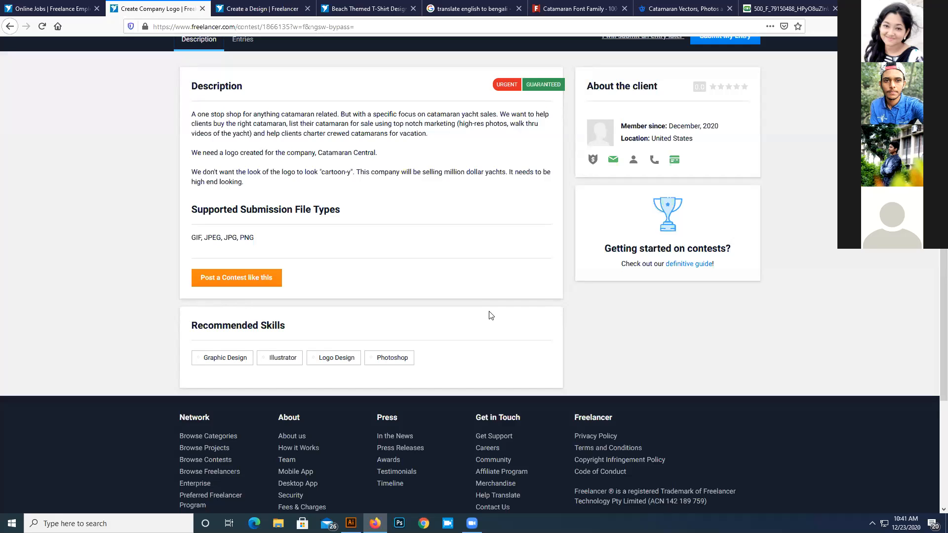
# - Review the Create Company Logo contest brief on Freelancer and view the Catamaran logo drafts in Illustrator before returning to the browser
pyautogui.scroll(2, 491, 315)
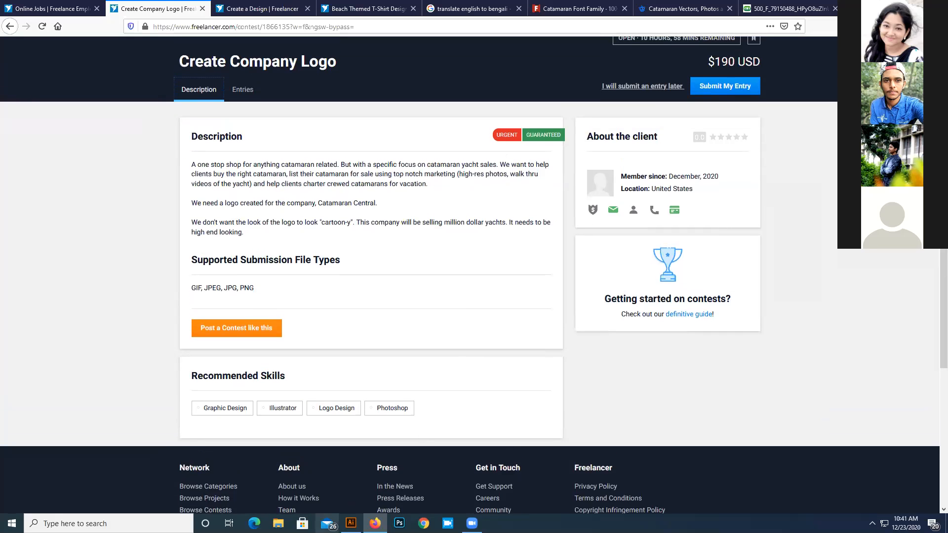
pyautogui.click(351, 523)
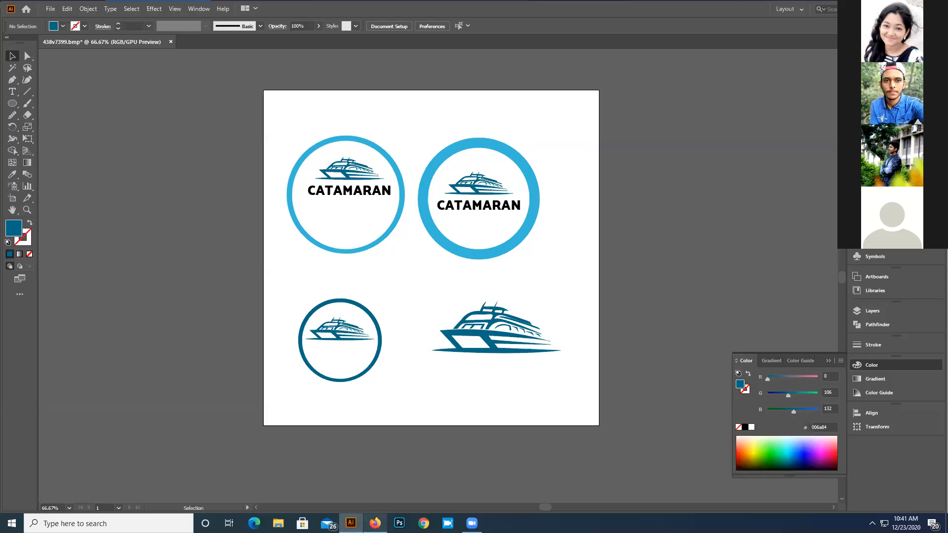
pyautogui.click(375, 523)
# - Glance over the entries submitted to the Create Company Logo contest and return to its description
pyautogui.scroll(2, 289, 304)
pyautogui.click(243, 141)
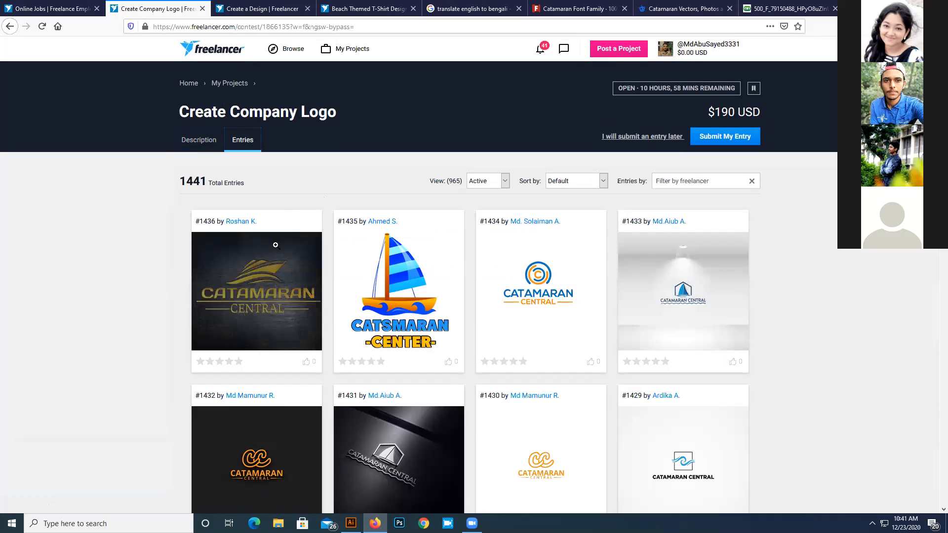
pyautogui.scroll(-2, 296, 269)
pyautogui.scroll(2, 217, 128)
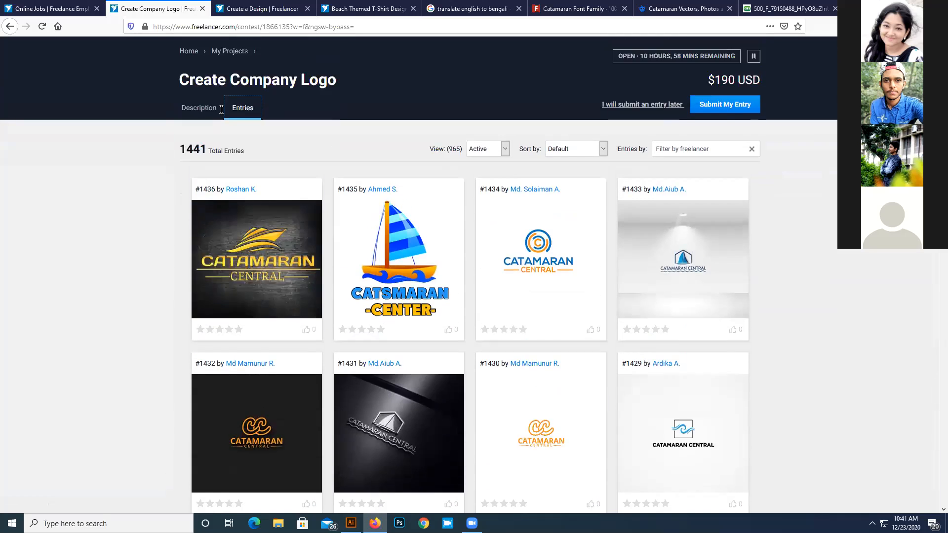
pyautogui.click(198, 143)
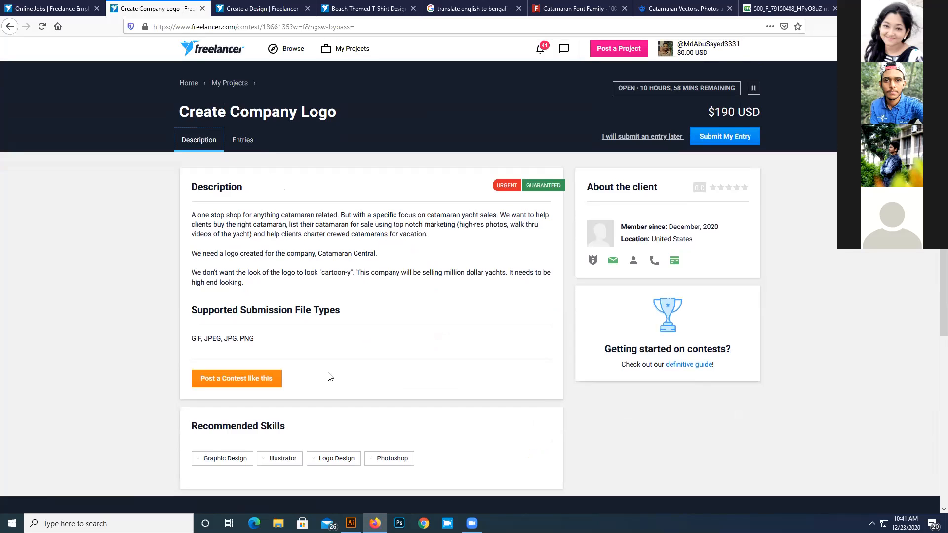
# - Filter the Create Company Logo contest entries to Top and look through the submitted logos and their star ratings
pyautogui.click(255, 144)
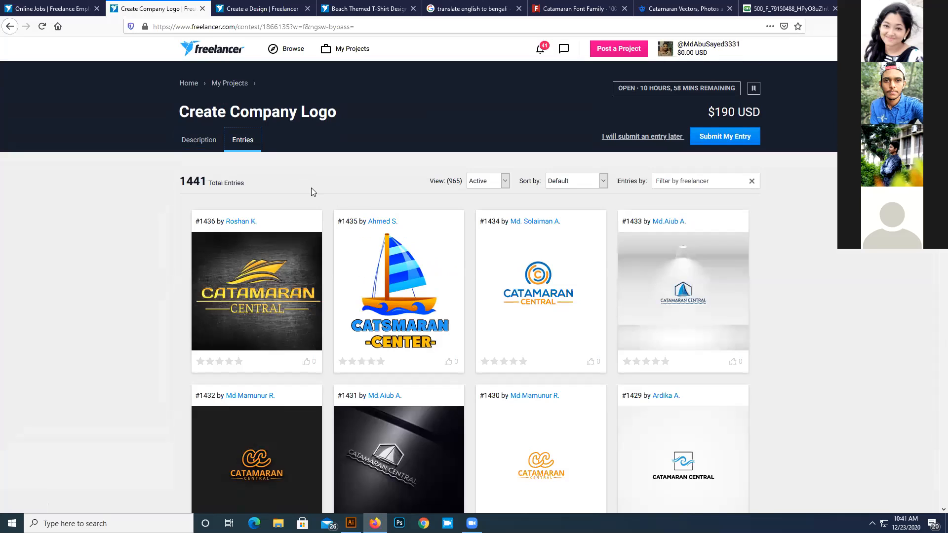
pyautogui.click(489, 183)
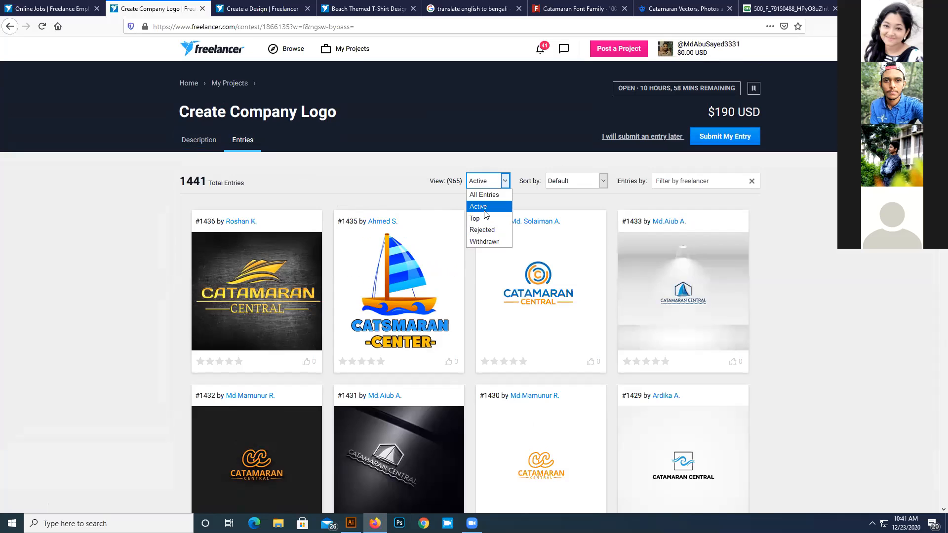
pyautogui.click(486, 219)
pyautogui.scroll(-5, 454, 281)
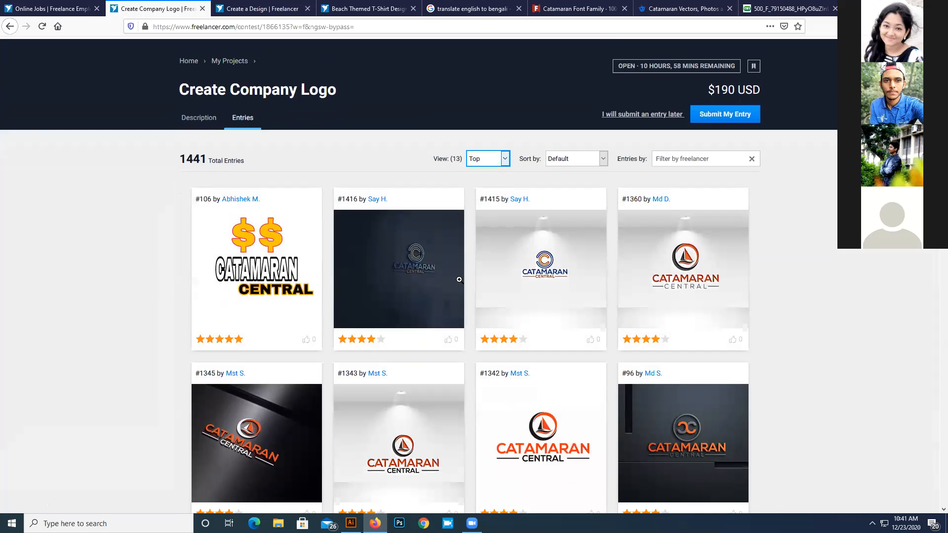
pyautogui.scroll(-2, 541, 290)
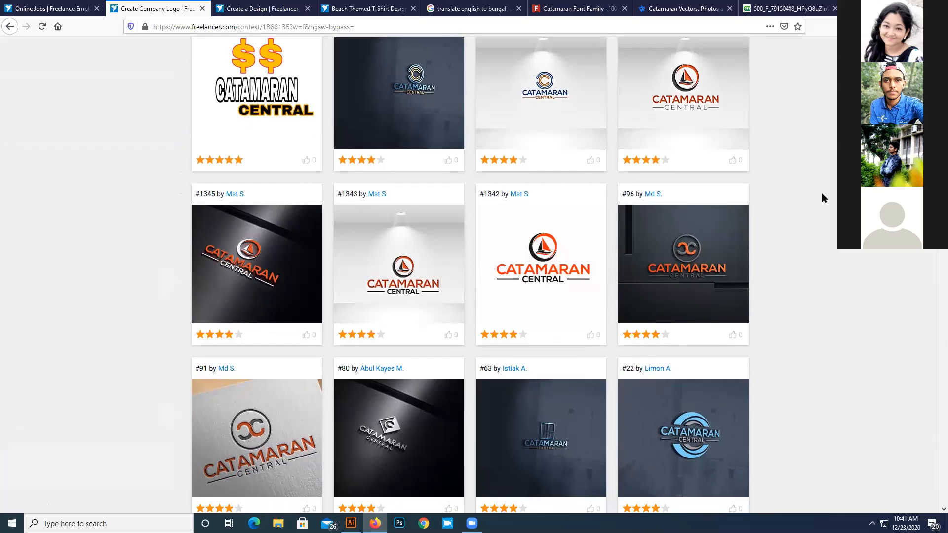
pyautogui.scroll(-2, 812, 200)
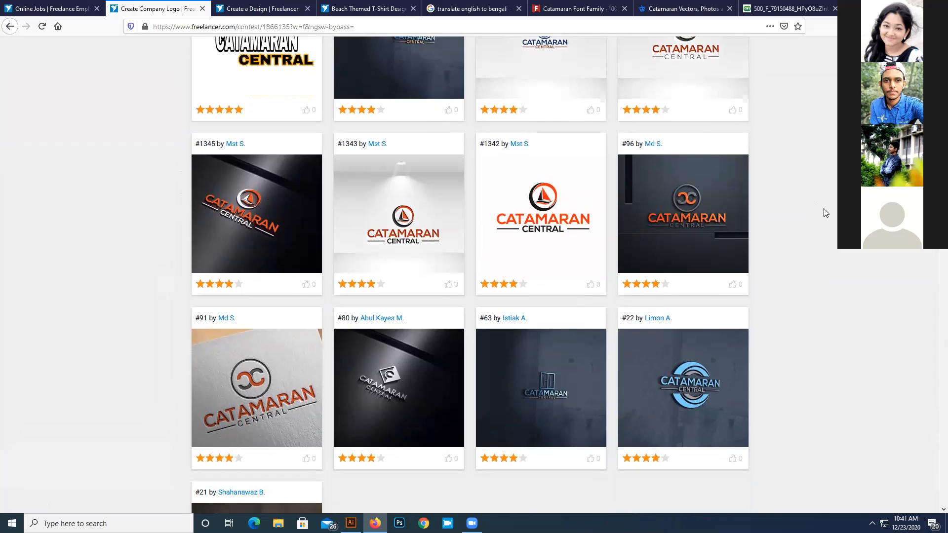
# - Look over the remaining Top entries of the logo contest and switch to Illustrator to view the Catamaran logo drafts
pyautogui.scroll(-2, 812, 200)
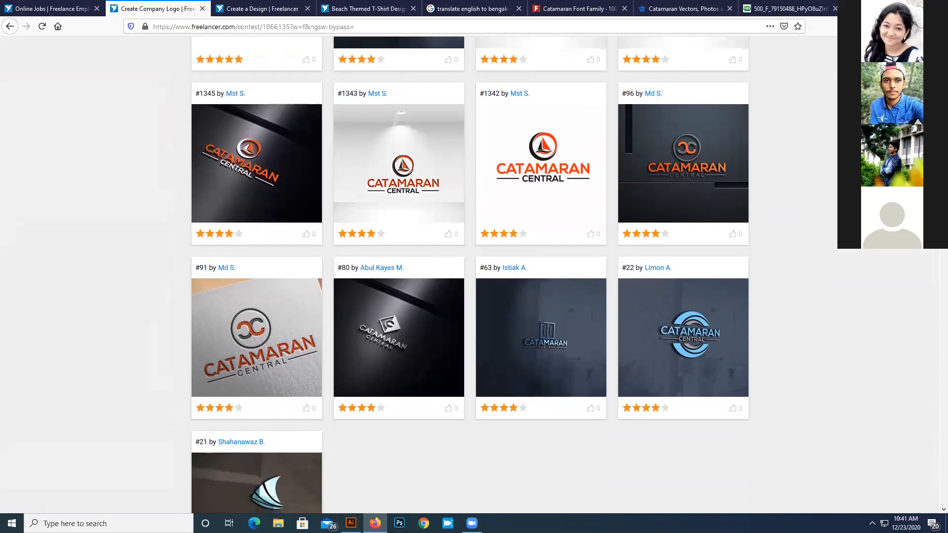
pyautogui.scroll(5, 812, 200)
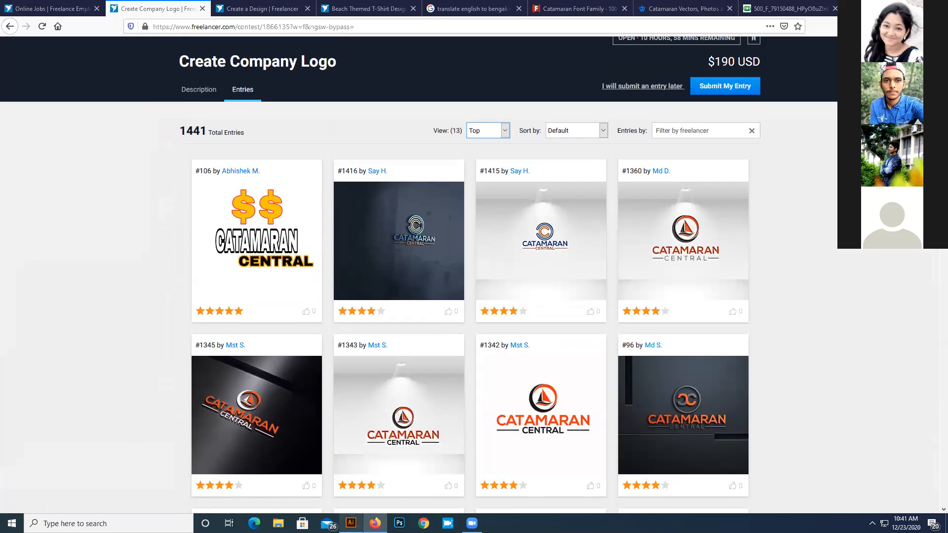
pyautogui.hotkey('alt', 'Tab')
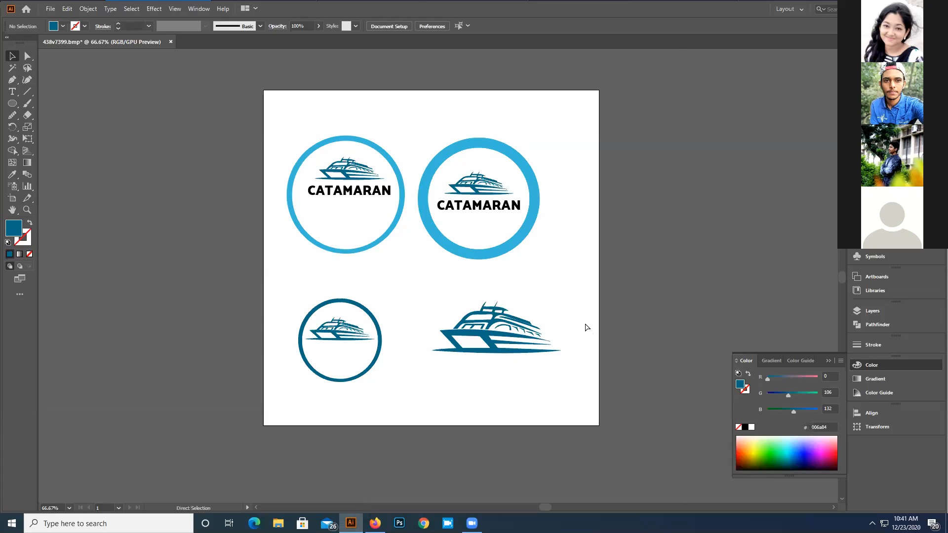
pyautogui.hotkey('ctrl', '1')
pyautogui.moveTo(582, 322); pyautogui.dragTo(565, 335)
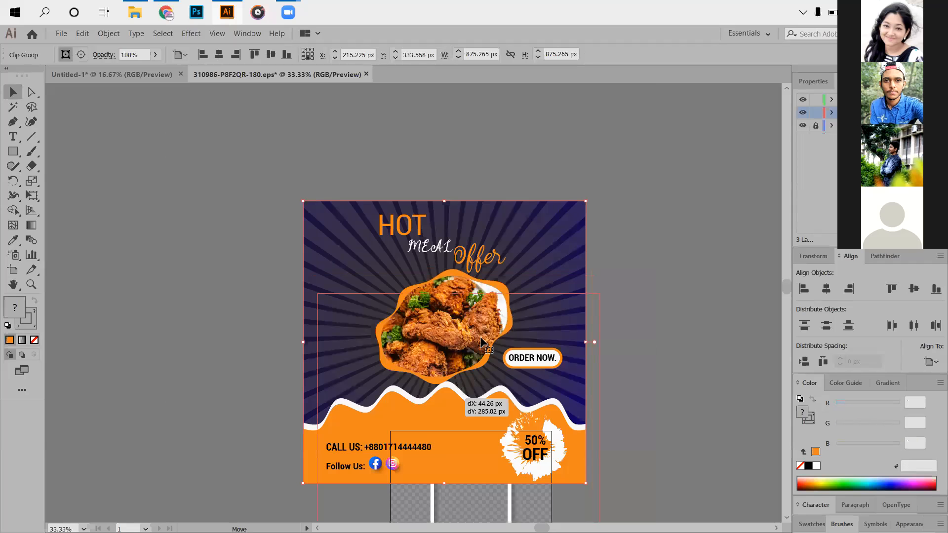
# - Send the Hot Meal Offer flyer to the back behind the Instagram post frame and scale it down to about 298 px square
pyautogui.moveTo(487, 346); pyautogui.dragTo(502, 294)
pyautogui.rightClick(484, 320)
pyautogui.moveTo(515, 436)
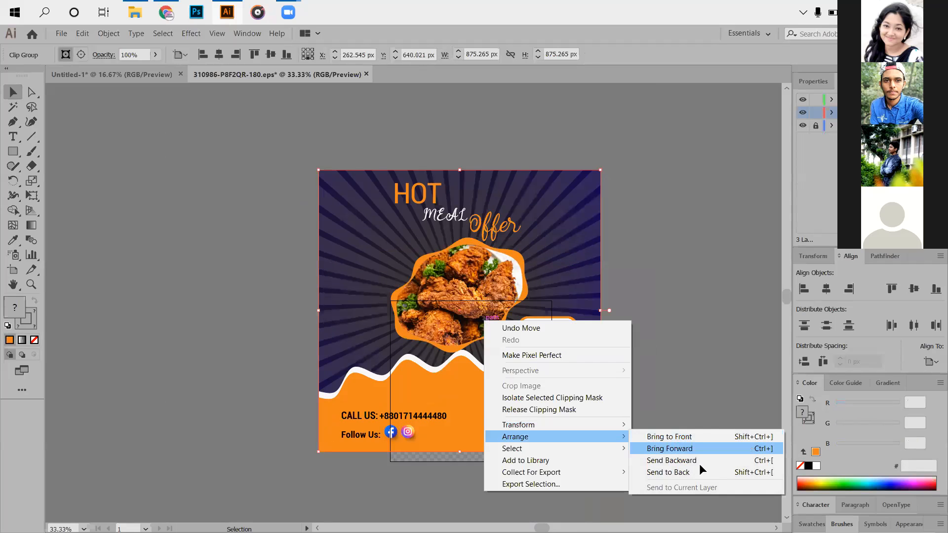
pyautogui.click(664, 472)
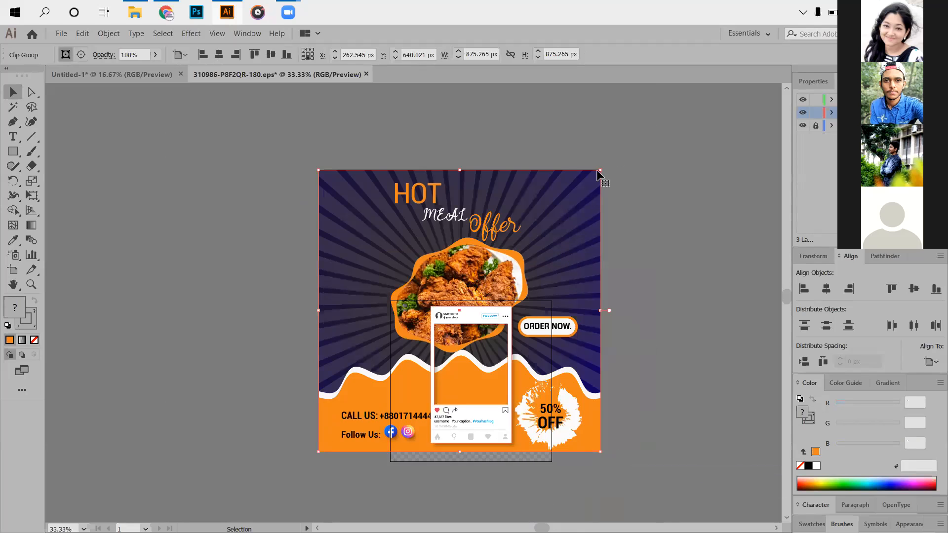
pyautogui.moveTo(601, 170); pyautogui.dragTo(516, 316)
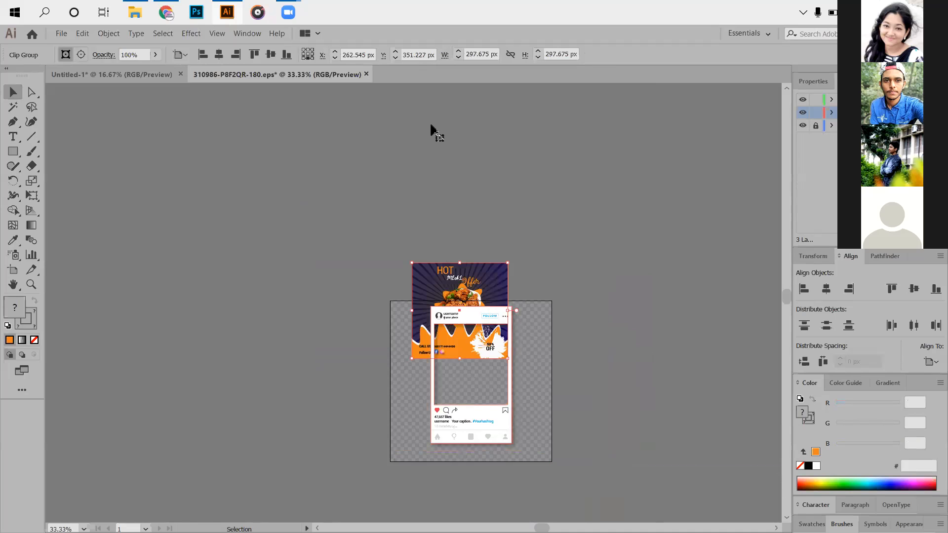
# - Move the flyer into the Instagram frame's photo window and shrink it to about 220 px square
pyautogui.scroll(3, 459, 312)
pyautogui.moveTo(459, 313); pyautogui.dragTo(465, 311)
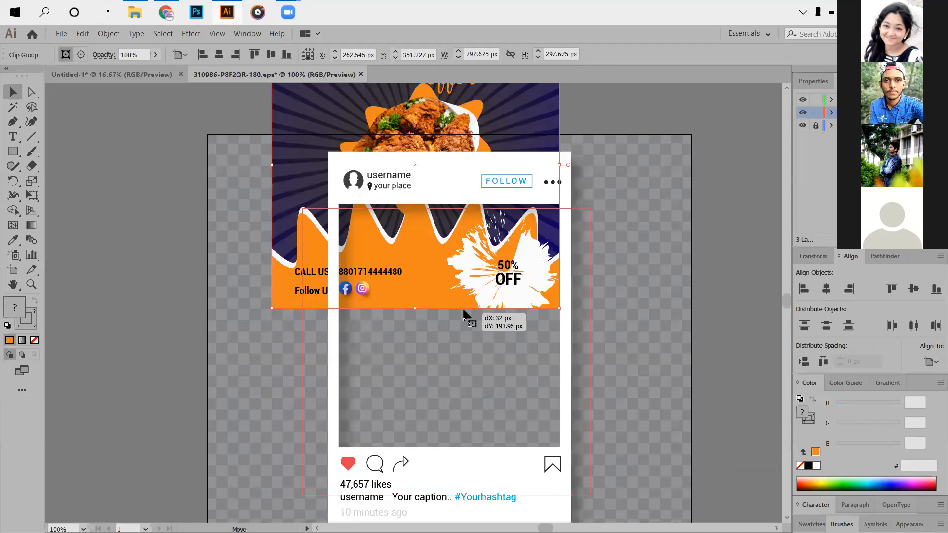
pyautogui.moveTo(591, 204); pyautogui.dragTo(592, 205)
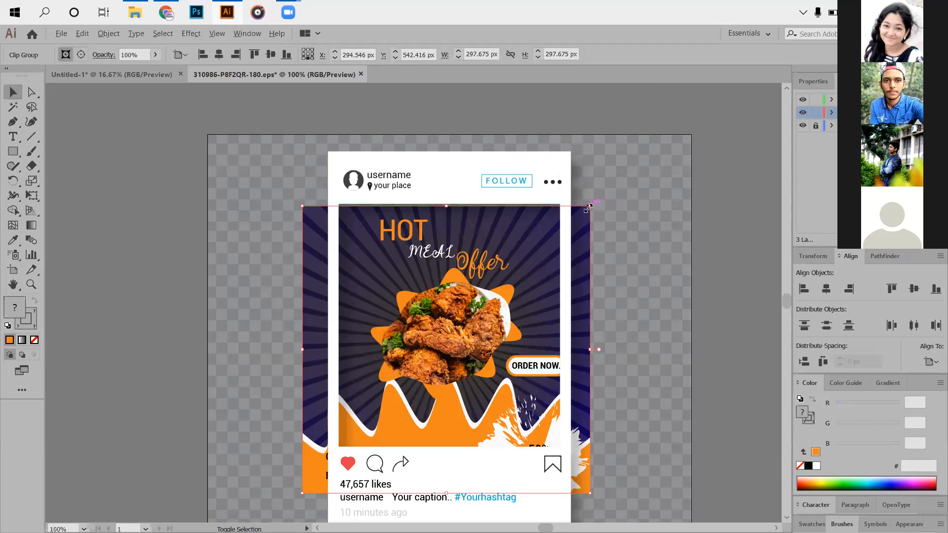
pyautogui.moveTo(589, 207); pyautogui.dragTo(553, 242)
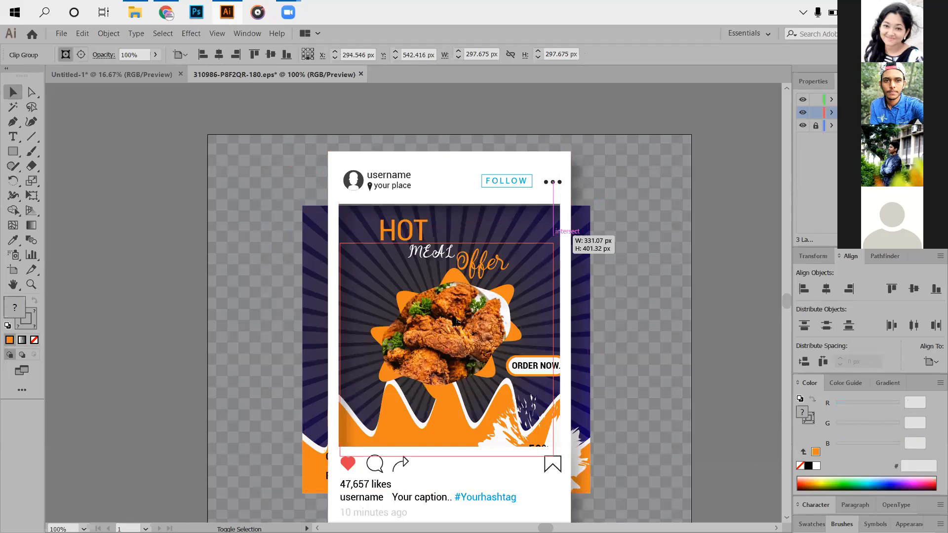
pyautogui.moveTo(455, 288); pyautogui.dragTo(452, 279)
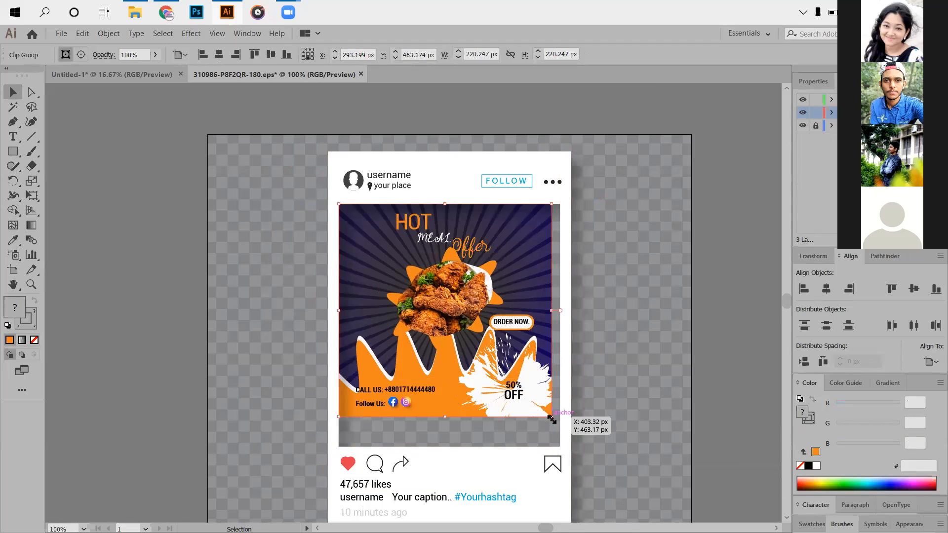
# - Enlarge the flyer to about 245 × 261 px and reposition it behind the frame's photo window
pyautogui.moveTo(552, 419); pyautogui.dragTo(575, 456)
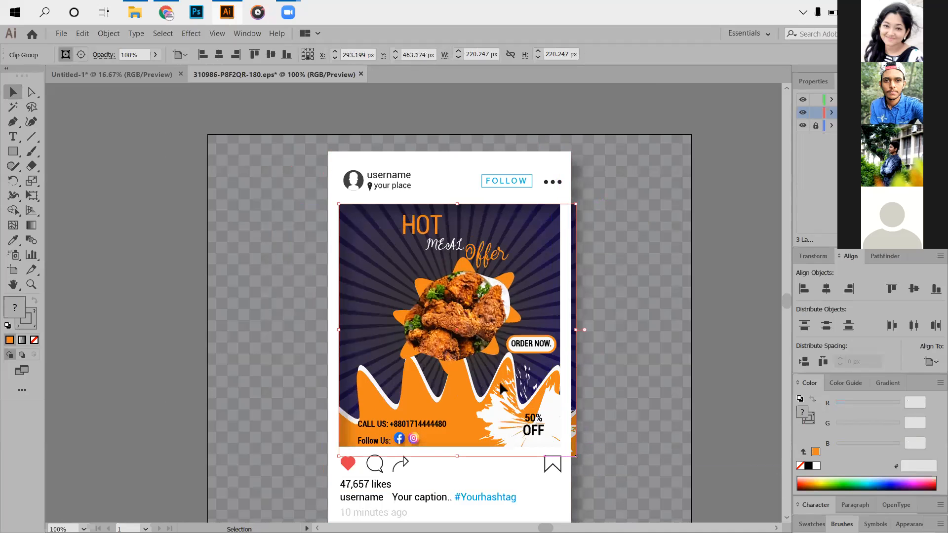
pyautogui.moveTo(497, 381); pyautogui.dragTo(475, 394)
pyautogui.click(279, 312)
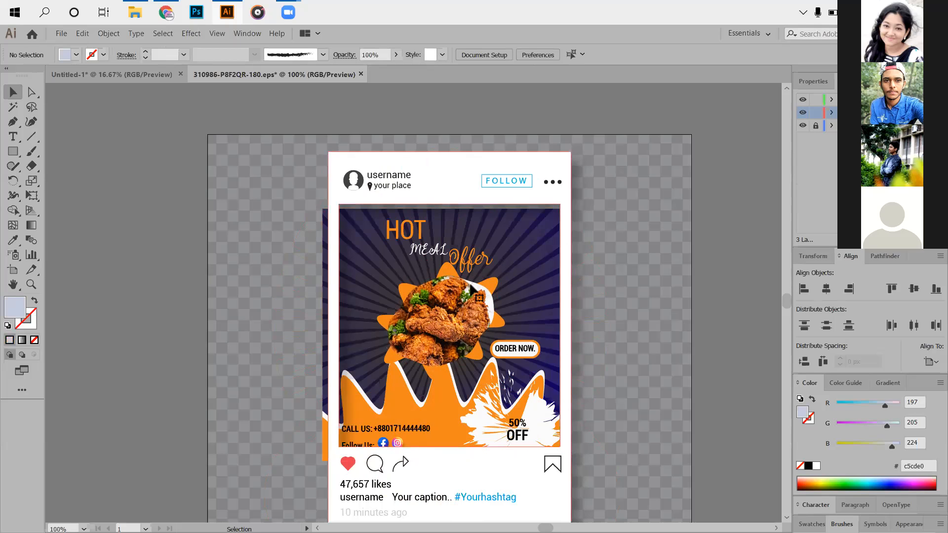
# - Pull the flyer out of the Instagram frame, delete it, and close 310986-P8F2QR-180.eps without saving
pyautogui.click(399, 508)
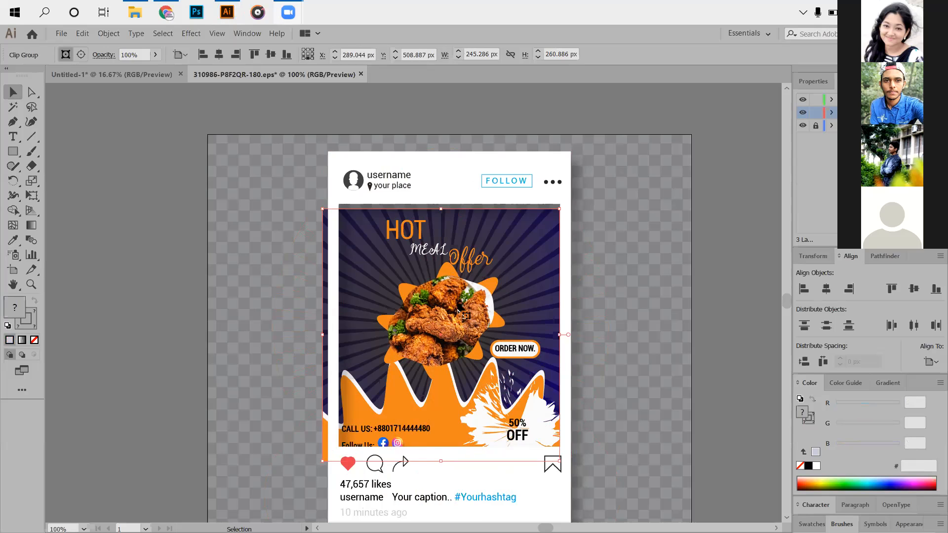
pyautogui.moveTo(377, 259); pyautogui.dragTo(163, 251)
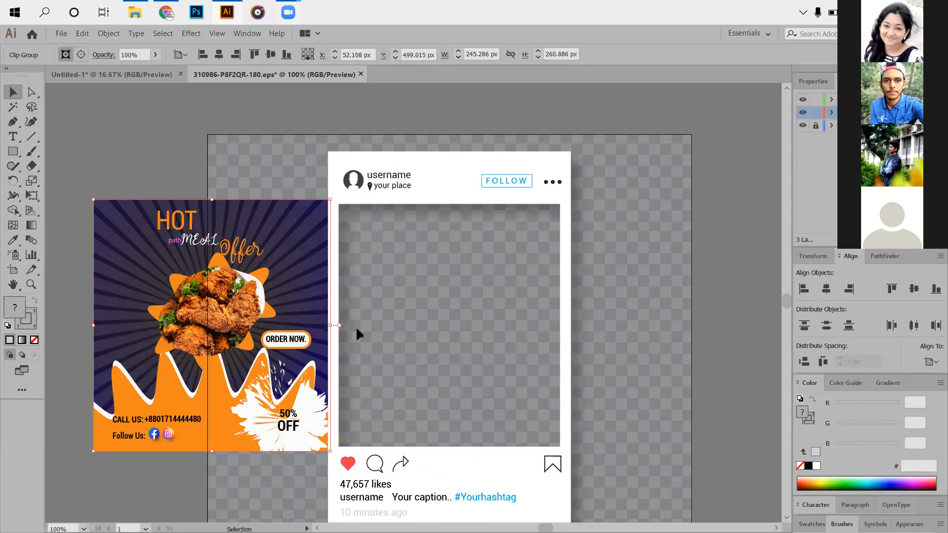
pyautogui.press('Delete')
pyautogui.scroll(-2, 409, 396)
pyautogui.scroll(2, 335, 286)
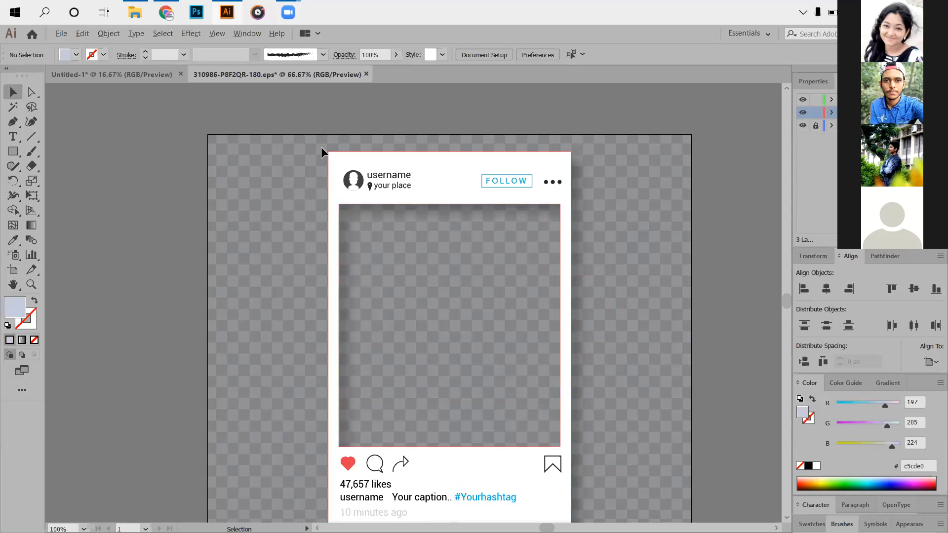
pyautogui.click(366, 74)
pyautogui.press('Tab')
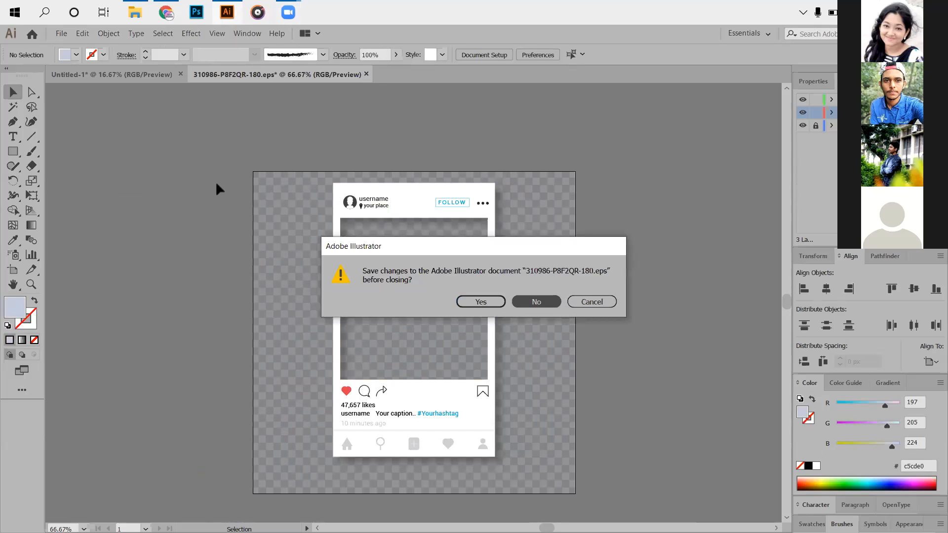
pyautogui.press('Return')
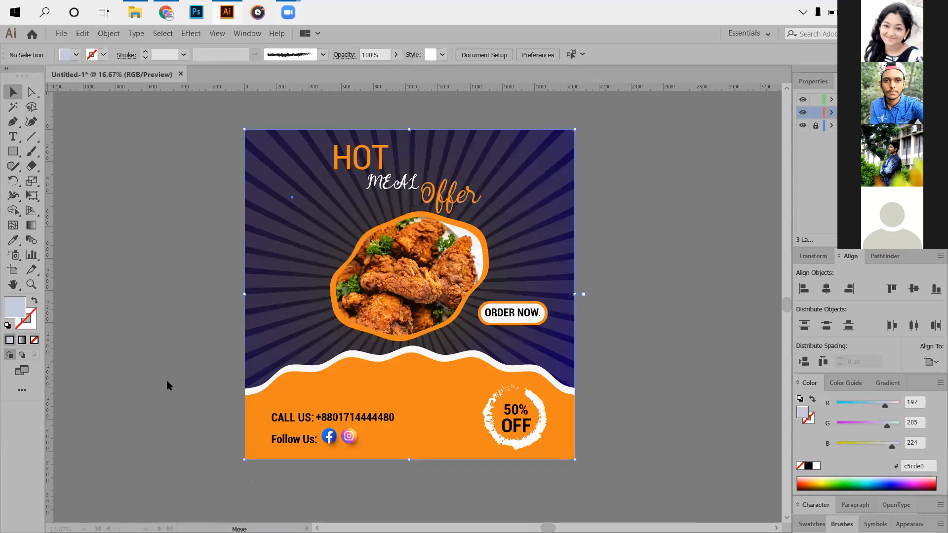
# - In File Explorer's Compressed folder, extract the 777 KB instagram-post-with-transparent-background archive in place, replacing the existing Fonts.txt
pyautogui.hotkey('alt', 'Tab')
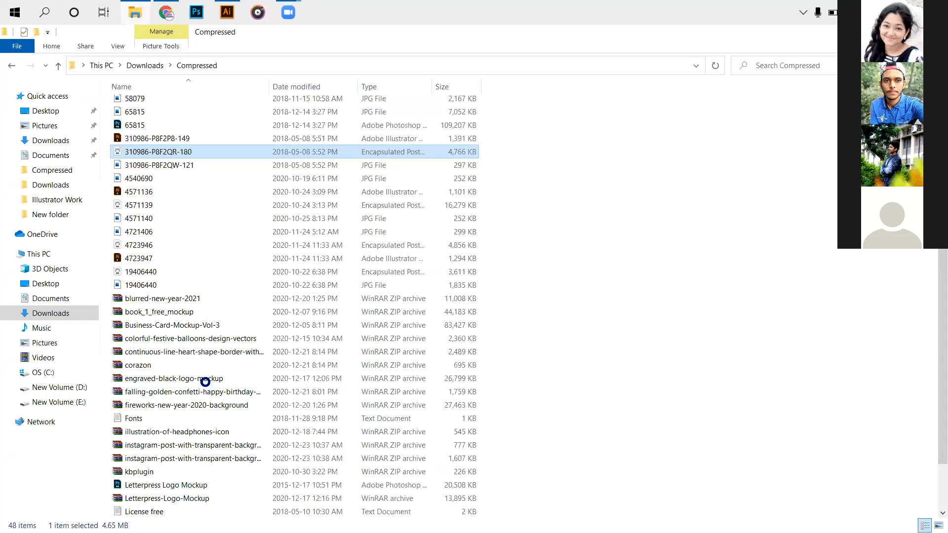
pyautogui.scroll(-2, 262, 296)
pyautogui.rightClick(188, 378)
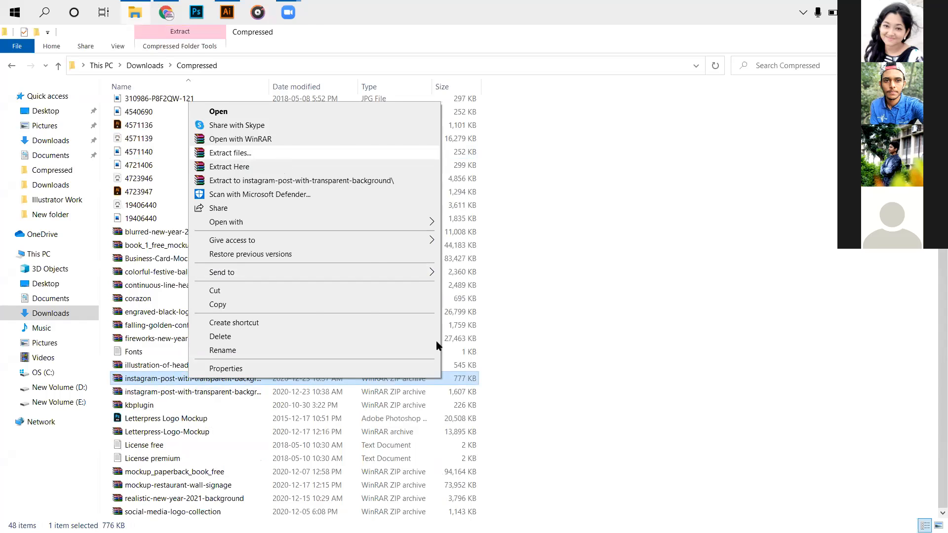
pyautogui.click(229, 166)
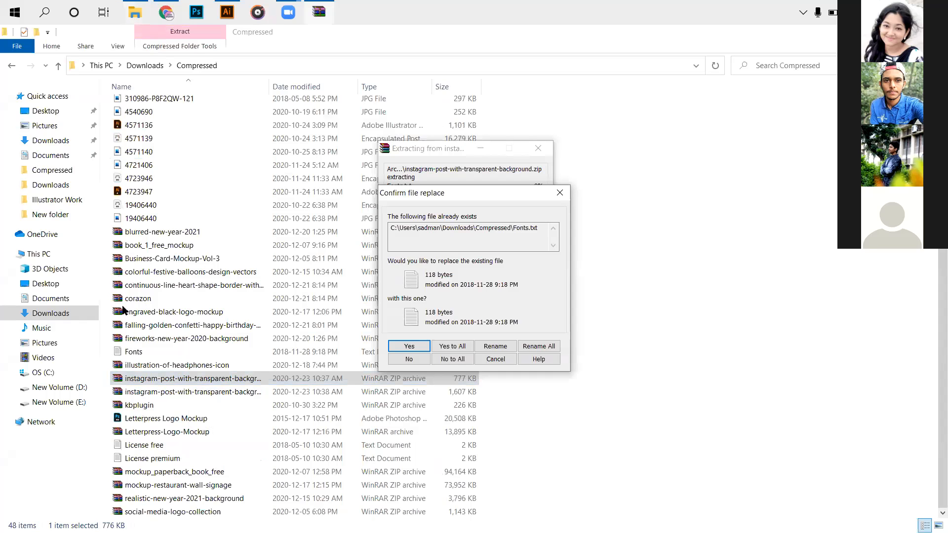
pyautogui.press('Return')
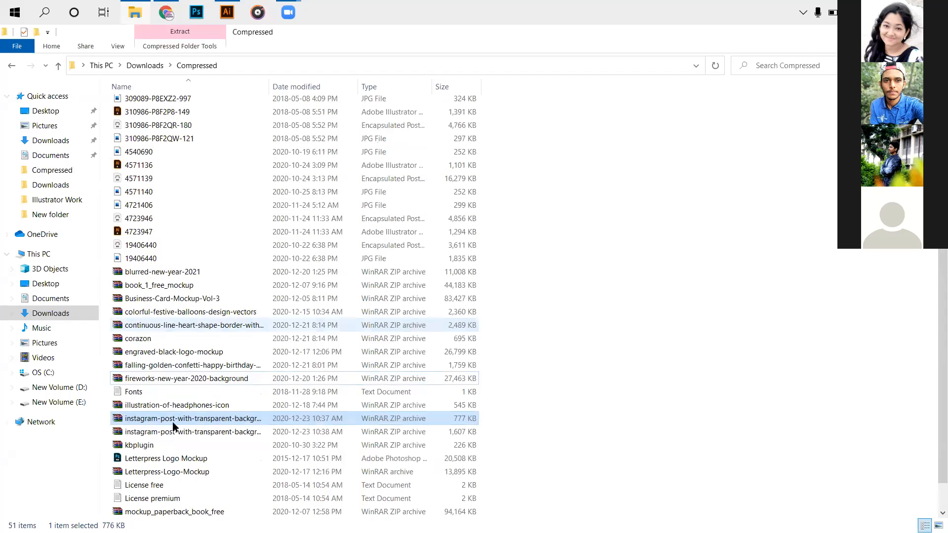
# - Preview the extracted JPG 309089-P8EXZ2-997 and open the mockup file 309089-P8EXYW-107 in Illustrator
pyautogui.scroll(6, 186, 329)
pyautogui.click(190, 324)
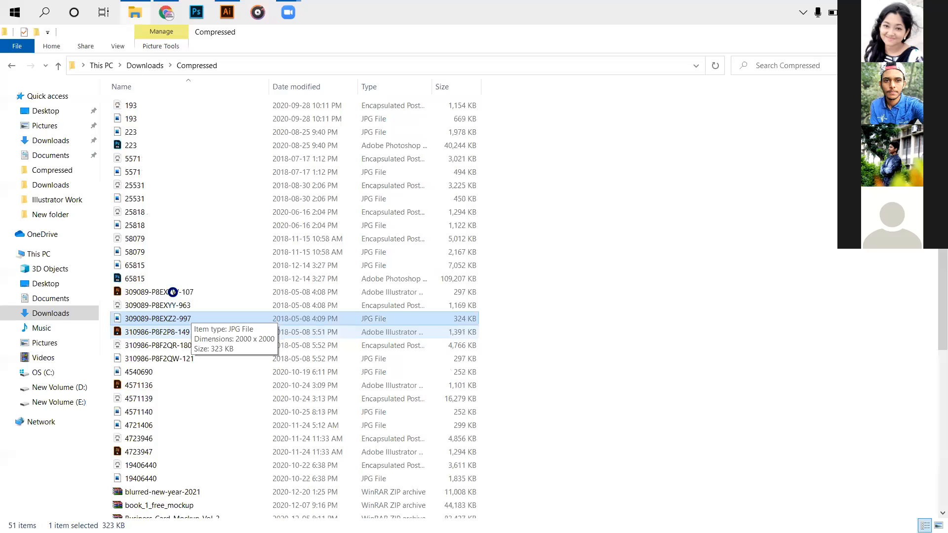
pyautogui.doubleClick(175, 292)
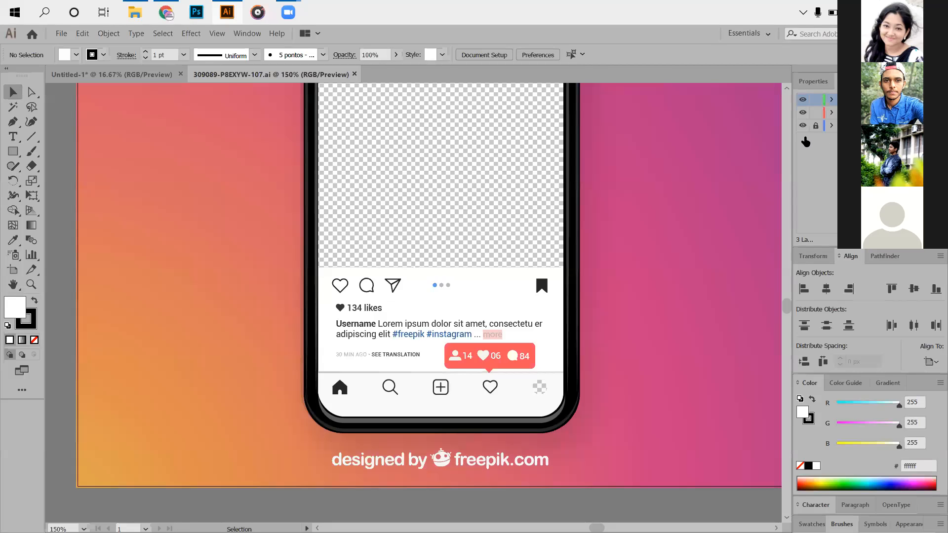
# - Expand the phone mockup's layer contents and toggle the visibility of individual objects to identify what each one holds
pyautogui.click(803, 138)
pyautogui.click(803, 139)
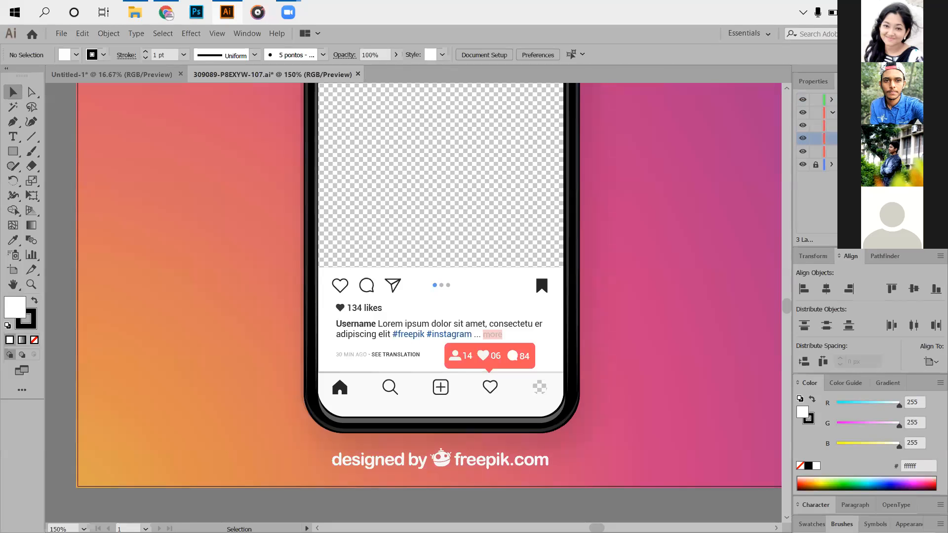
pyautogui.click(841, 139)
pyautogui.click(803, 164)
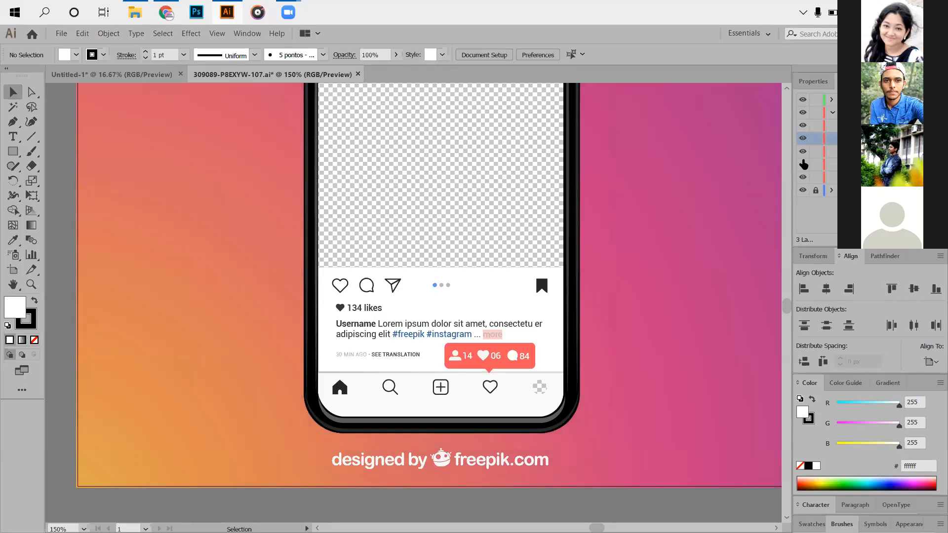
pyautogui.click(804, 164)
pyautogui.click(803, 164)
pyautogui.click(804, 164)
pyautogui.click(863, 164)
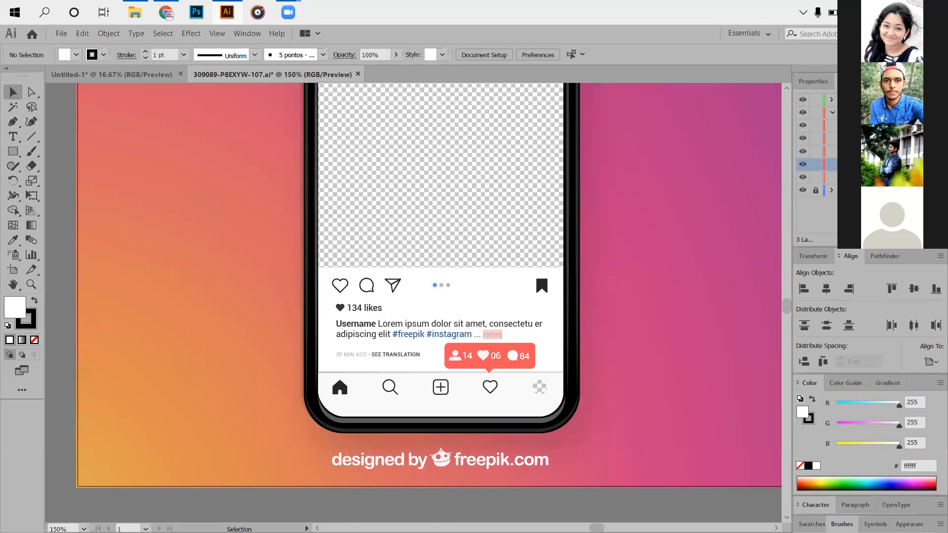
pyautogui.click(802, 152)
pyautogui.click(801, 152)
pyautogui.doubleClick(869, 164)
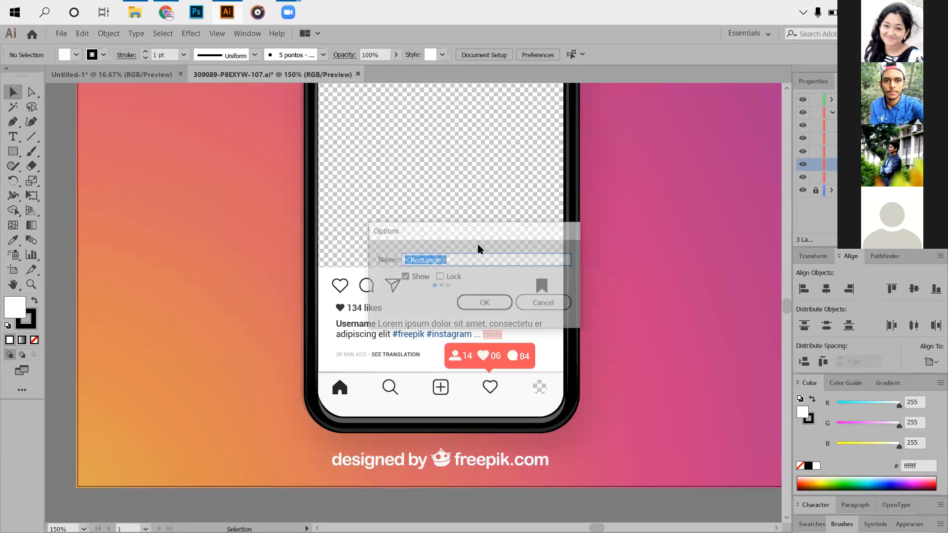
pyautogui.click(440, 277)
pyautogui.click(439, 277)
pyautogui.click(543, 303)
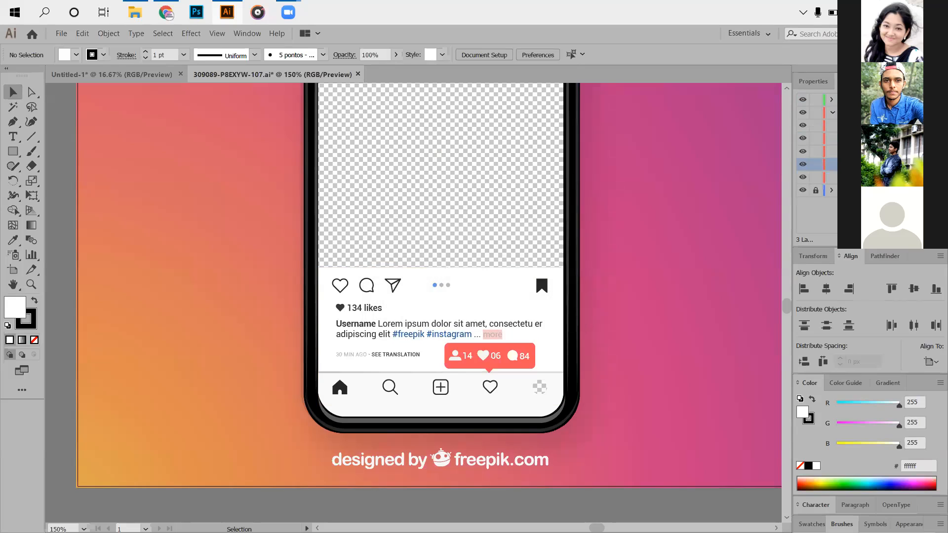
# - Select only the dark 20% opacity rectangle behind the phone mockup, leaving the rest of the phone group unselected
pyautogui.click(924, 164)
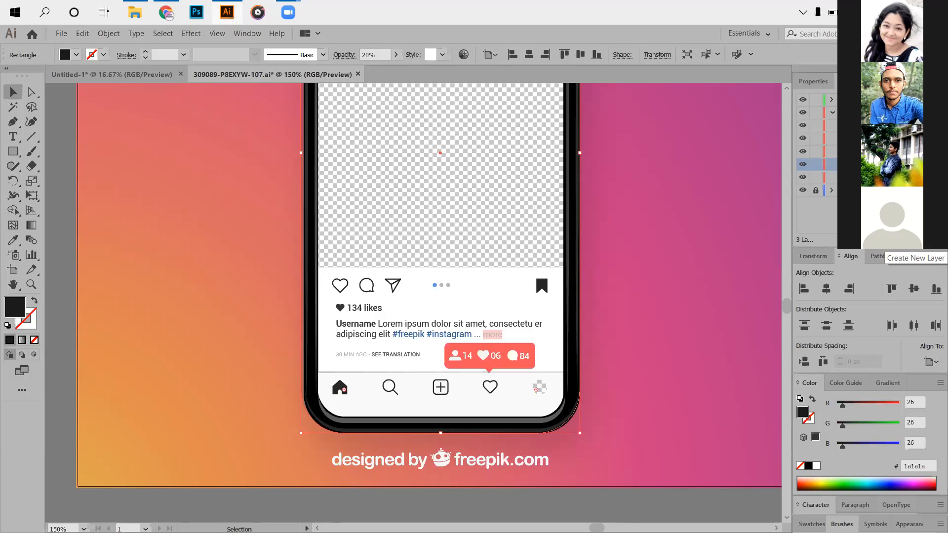
pyautogui.scroll(3, 437, 235)
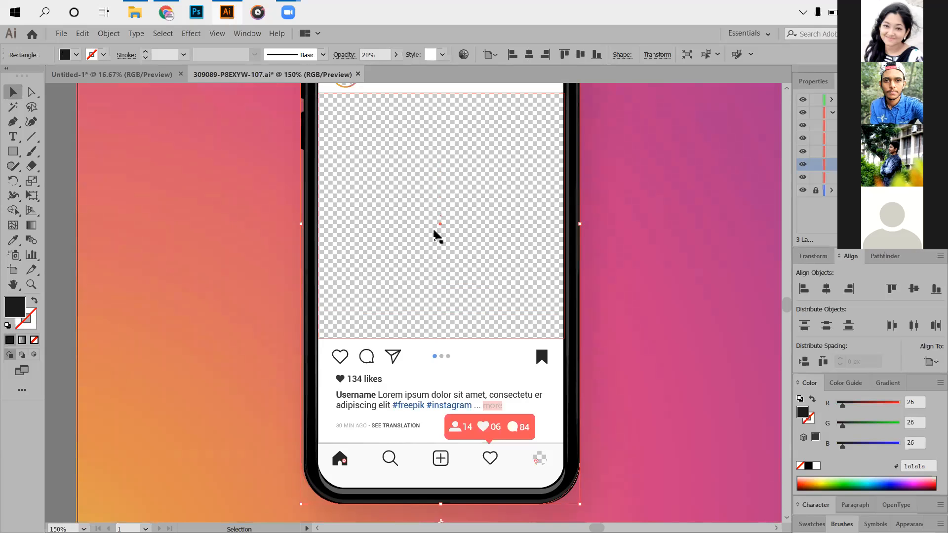
pyautogui.scroll(2, 434, 231)
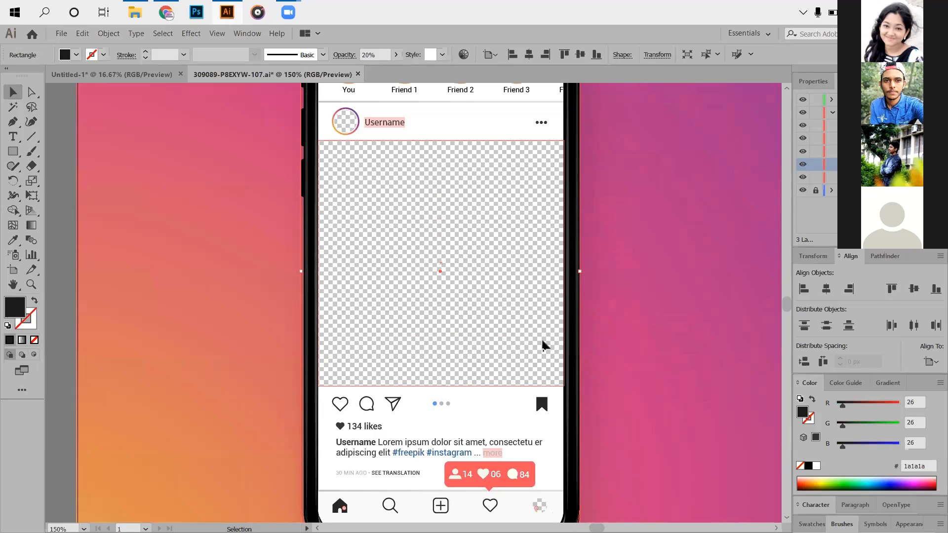
pyautogui.click(503, 297)
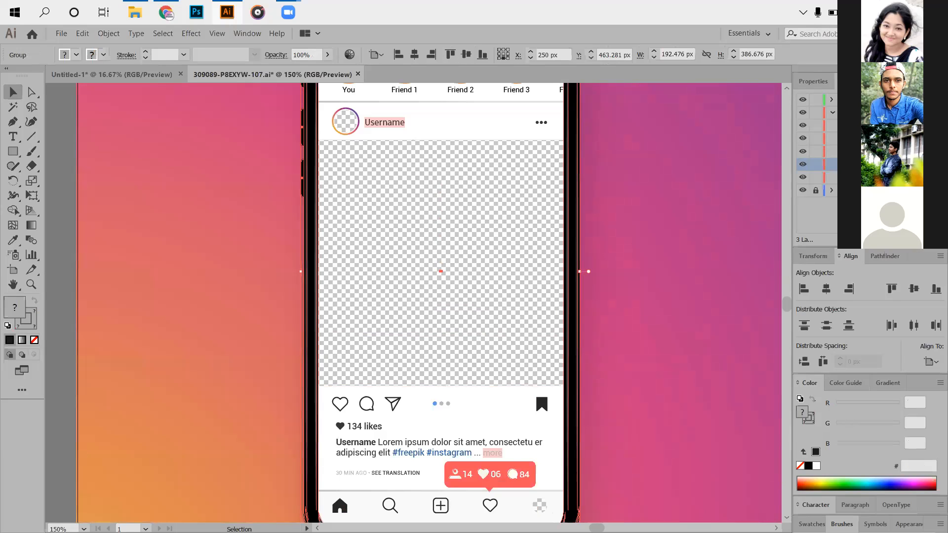
pyautogui.click(650, 189)
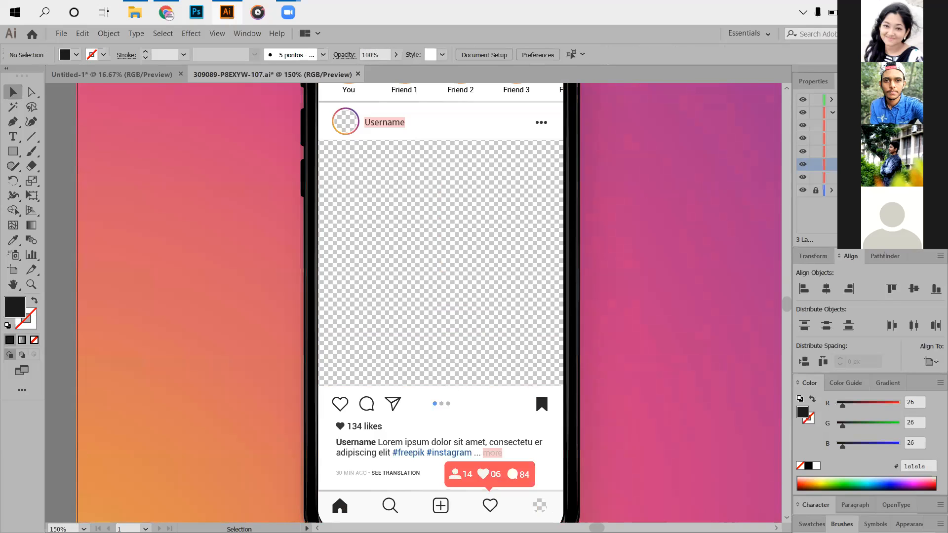
pyautogui.click(922, 165)
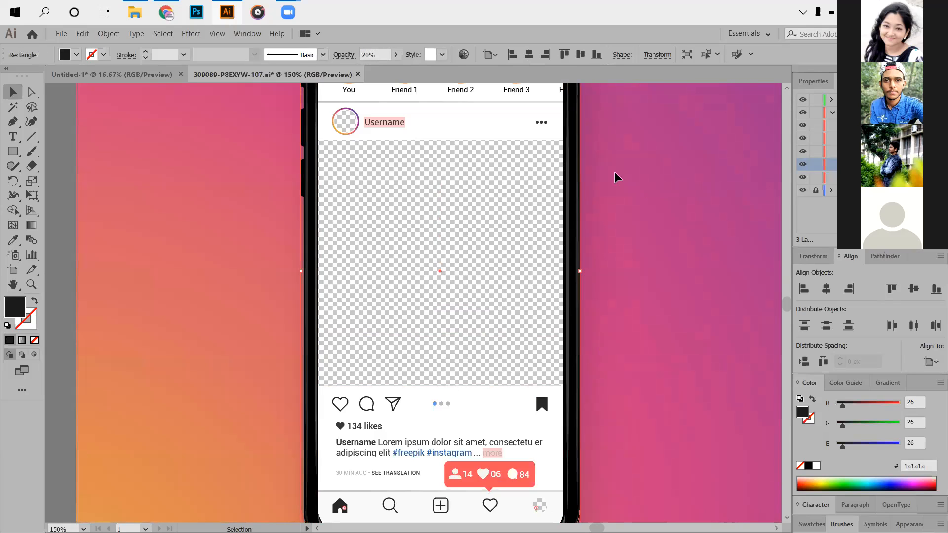
# - Select the whole phone mockup group and ungroup it
pyautogui.click(929, 113)
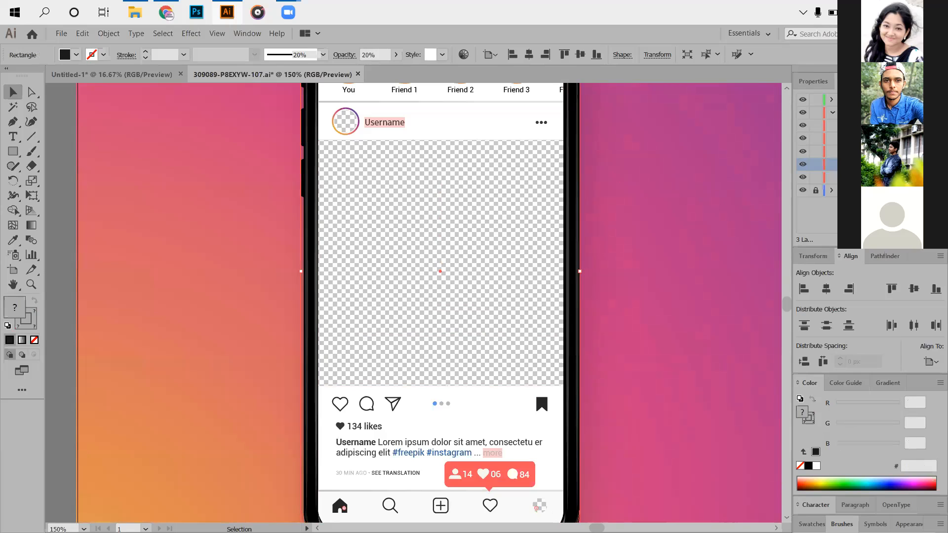
pyautogui.click(662, 165)
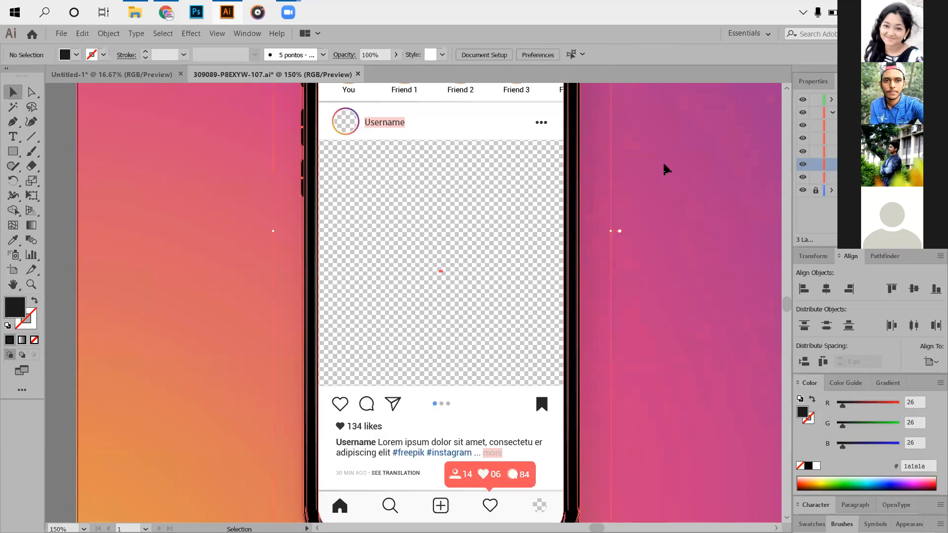
pyautogui.scroll(2, 341, 147)
pyautogui.click(344, 154)
pyautogui.rightClick(446, 179)
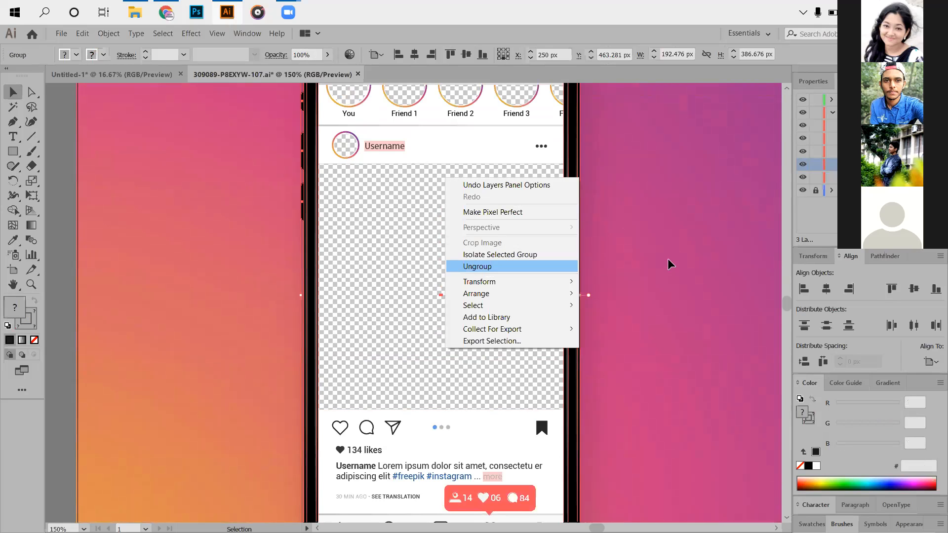
pyautogui.click(475, 266)
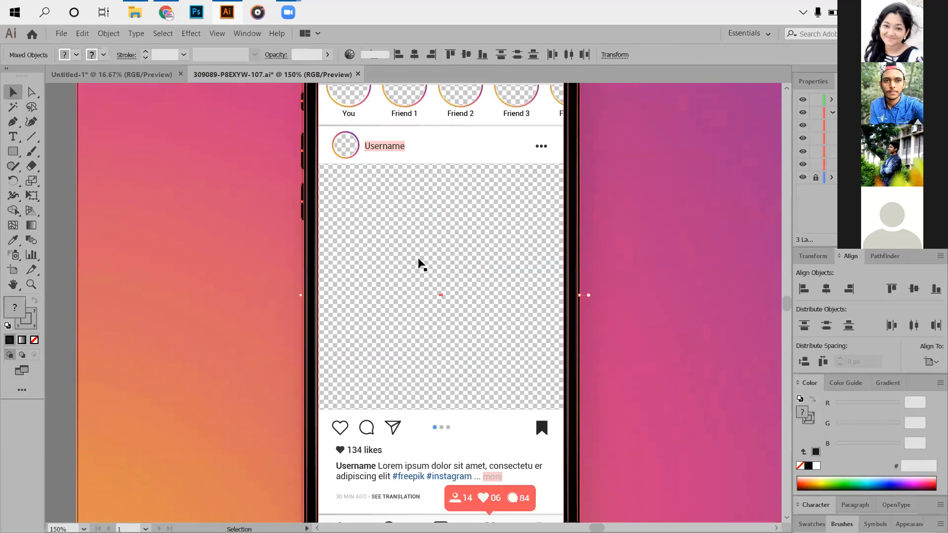
# - Try to move the phone group out of its place, and undo the move
pyautogui.click(592, 254)
pyautogui.rightClick(592, 255)
pyautogui.click(354, 241)
pyautogui.click(394, 248)
pyautogui.moveTo(395, 248); pyautogui.dragTo(69, 63)
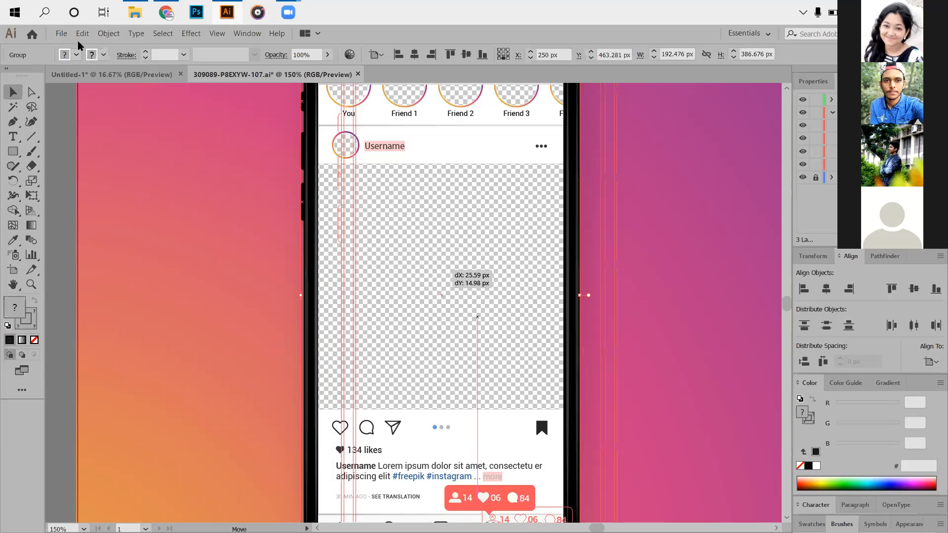
pyautogui.hotkey('ctrl', 'z')
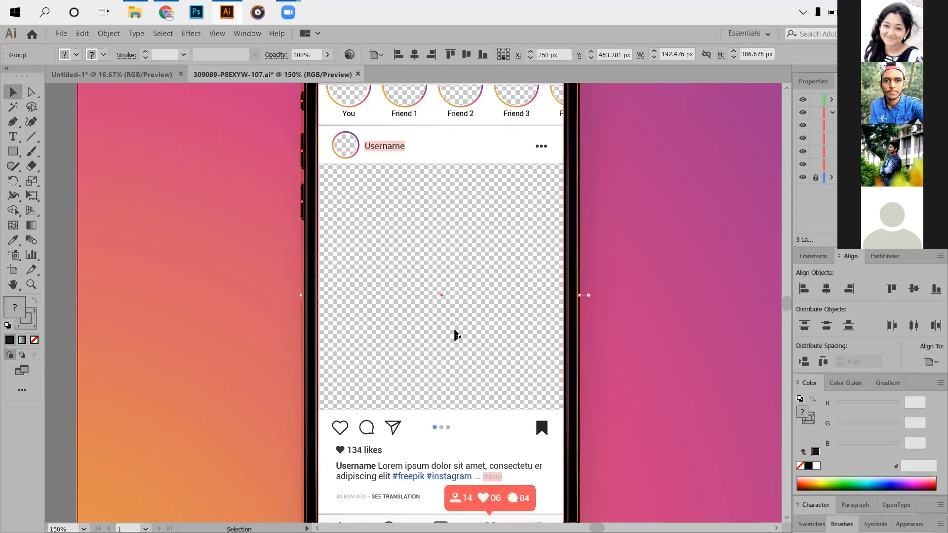
# - Ungroup the nested group that holds the phone body and its screen
pyautogui.hotkey('ctrl', 'shift', 'g')
pyautogui.click(196, 294)
pyautogui.click(439, 293)
pyautogui.rightClick(440, 293)
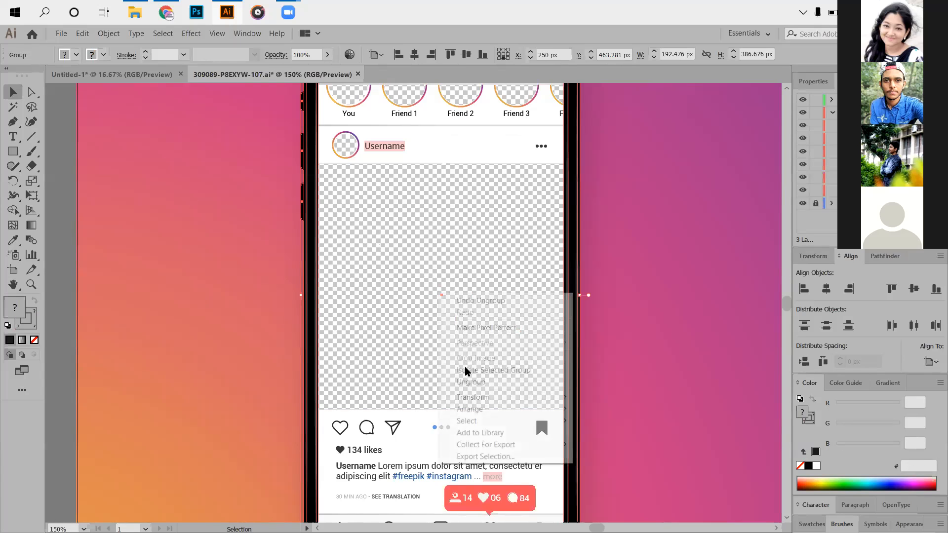
pyautogui.click(561, 380)
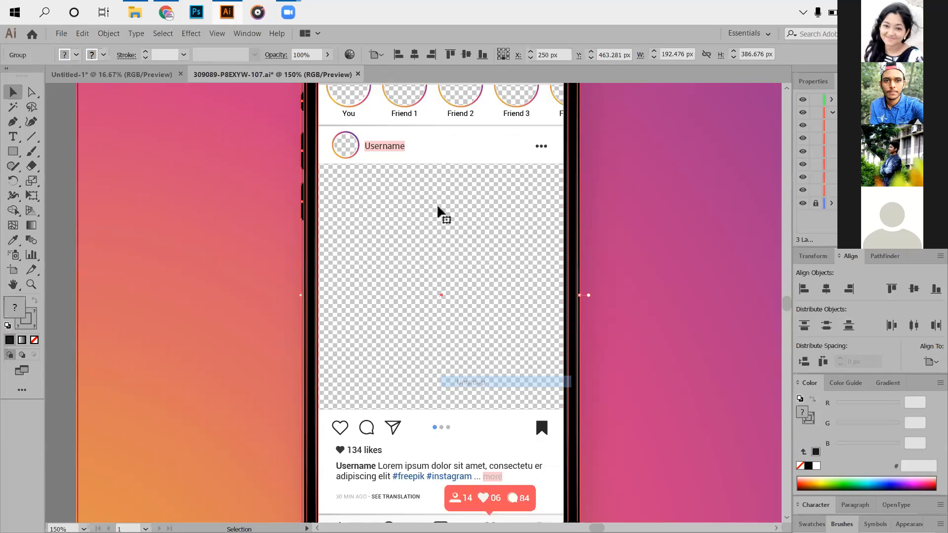
# - Ungroup the phone group one level further and select the dark 20% opacity rectangle on its own
pyautogui.scroll(-5, 435, 212)
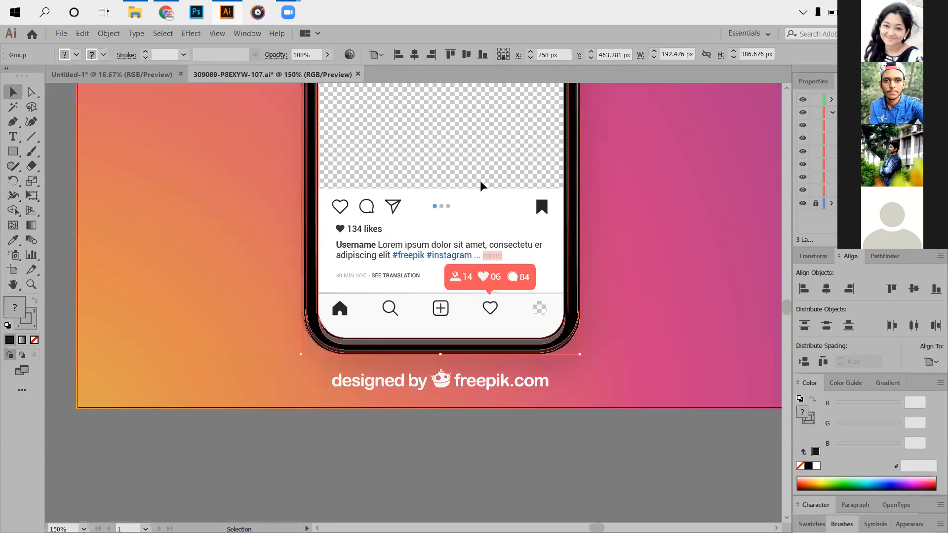
pyautogui.scroll(2, 474, 187)
pyautogui.scroll(2, 464, 186)
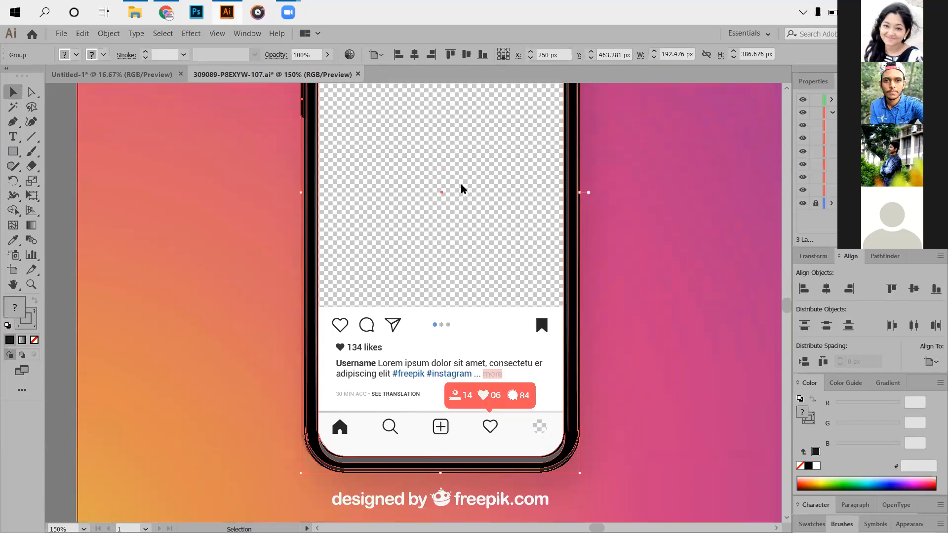
pyautogui.rightClick(462, 185)
pyautogui.click(510, 272)
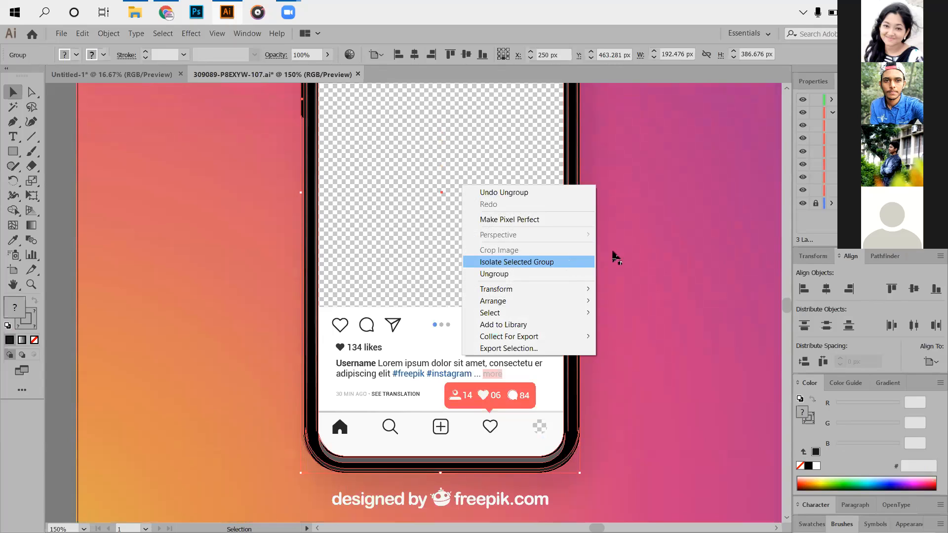
pyautogui.click(413, 208)
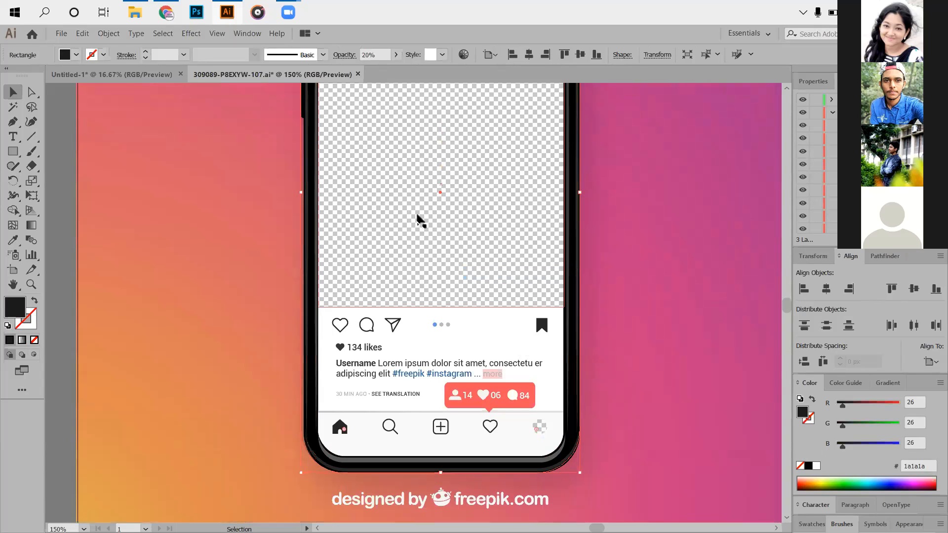
# - Ungroup the screen-content group inside the phone frame and select the clip group it contains
pyautogui.scroll(8, 475, 252)
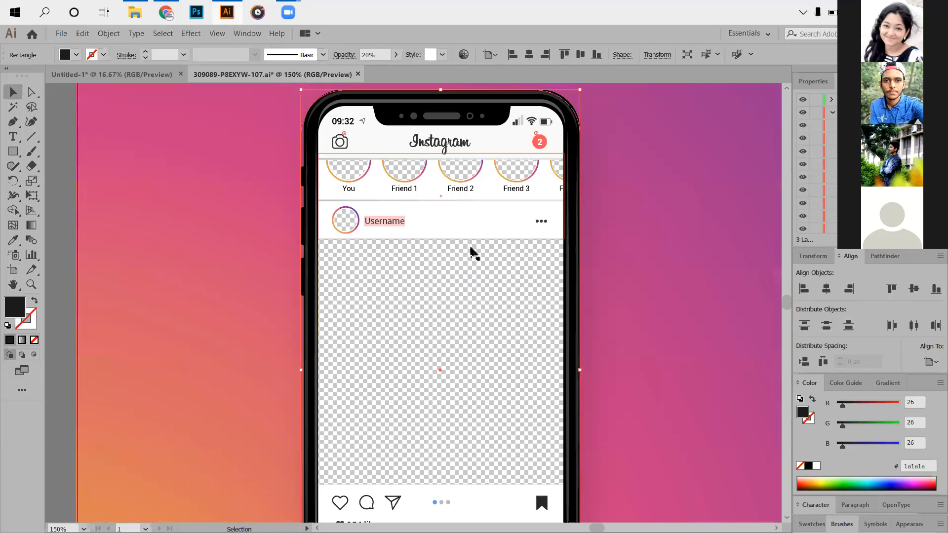
pyautogui.click(444, 276)
pyautogui.scroll(-2, 441, 271)
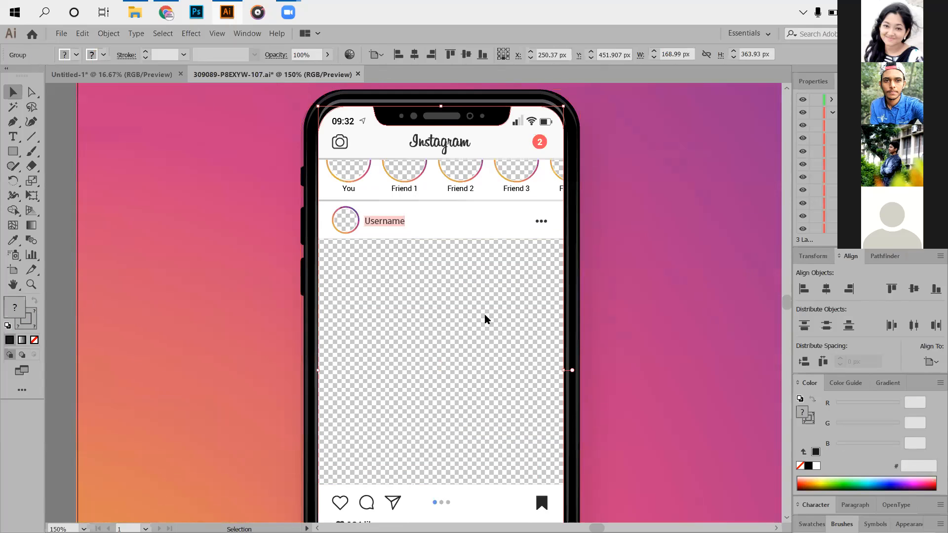
pyautogui.rightClick(442, 271)
pyautogui.click(542, 357)
pyautogui.click(651, 354)
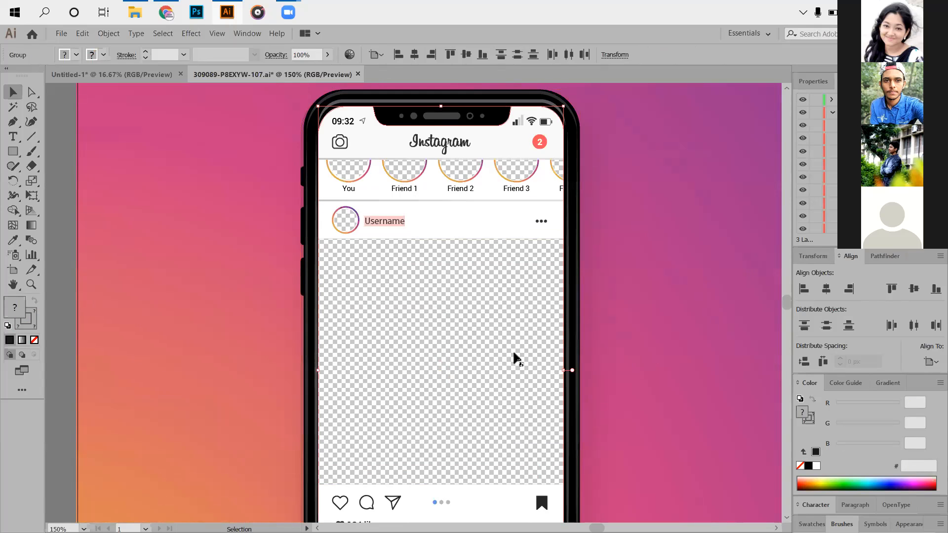
pyautogui.scroll(-1, 443, 261)
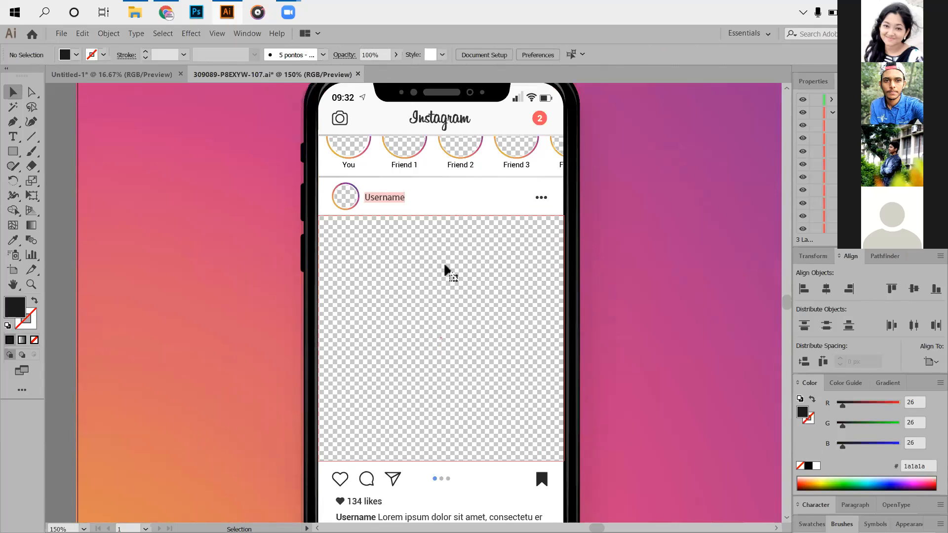
pyautogui.scroll(-1, 443, 262)
pyautogui.click(447, 270)
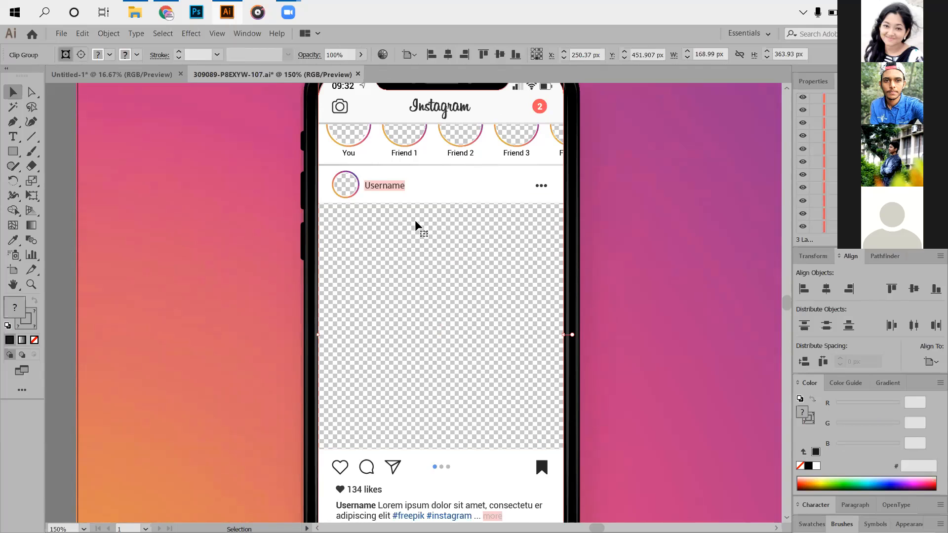
pyautogui.scroll(3, 417, 226)
# - Close the 309089-P8EXYW-107 mockup without saving its changes and deselect everything in the flyer document
pyautogui.click(358, 74)
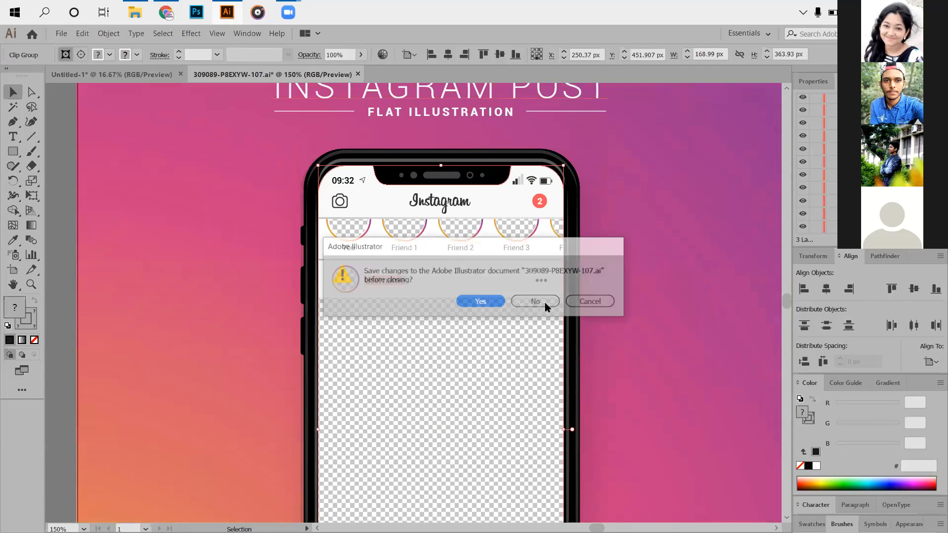
pyautogui.click(538, 302)
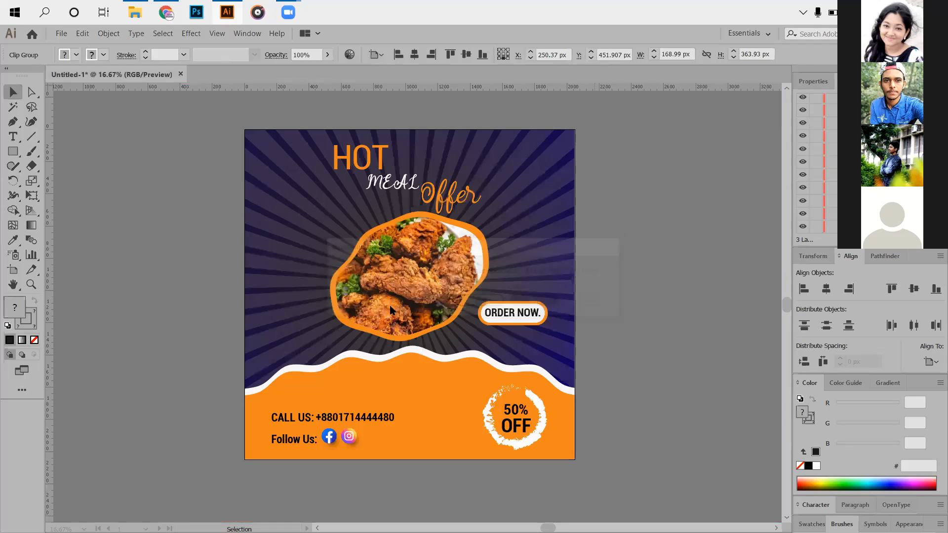
pyautogui.click(166, 250)
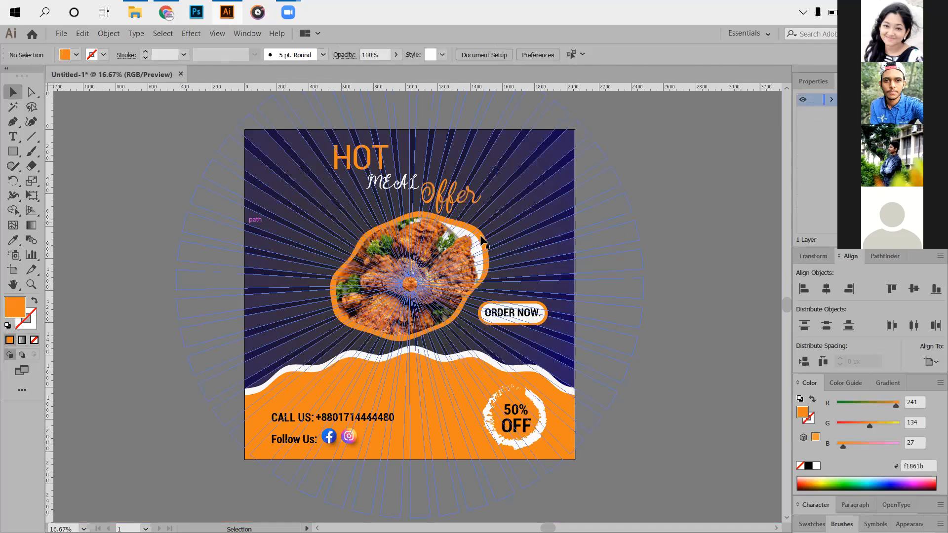
# - Release the clipping mask on the Hot Meal Offer flyer
pyautogui.hotkey('ctrl', 'z')
pyautogui.hotkey('ctrl', 'z')
pyautogui.scroll(2, 477, 215)
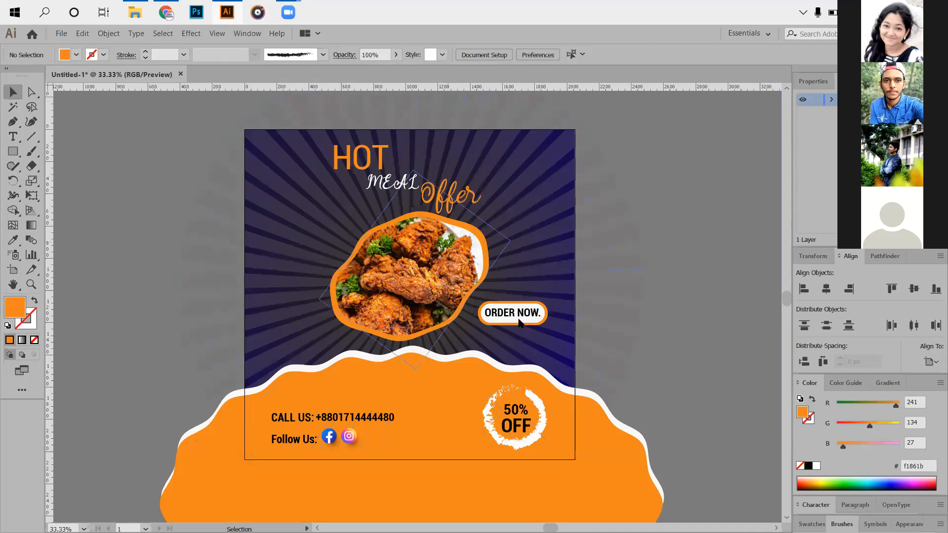
pyautogui.scroll(2, 514, 385)
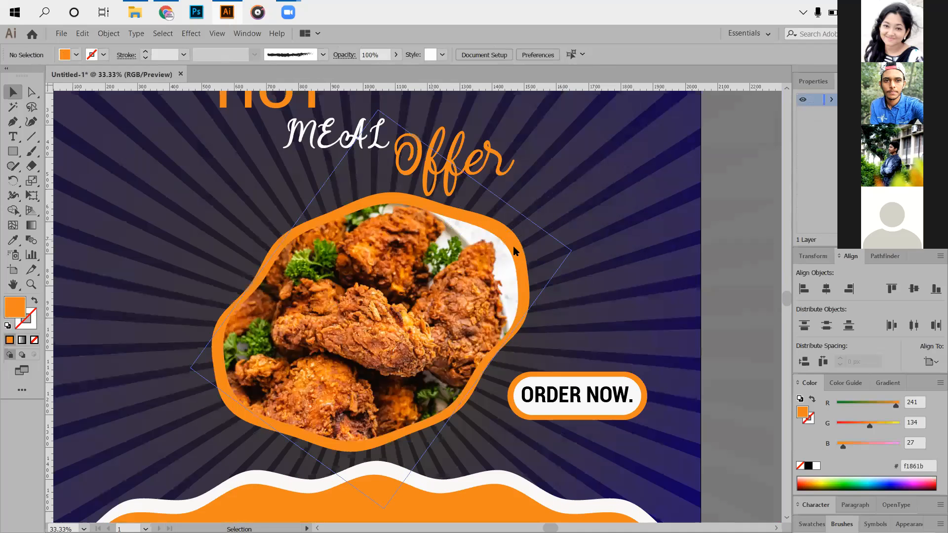
pyautogui.rightClick(482, 226)
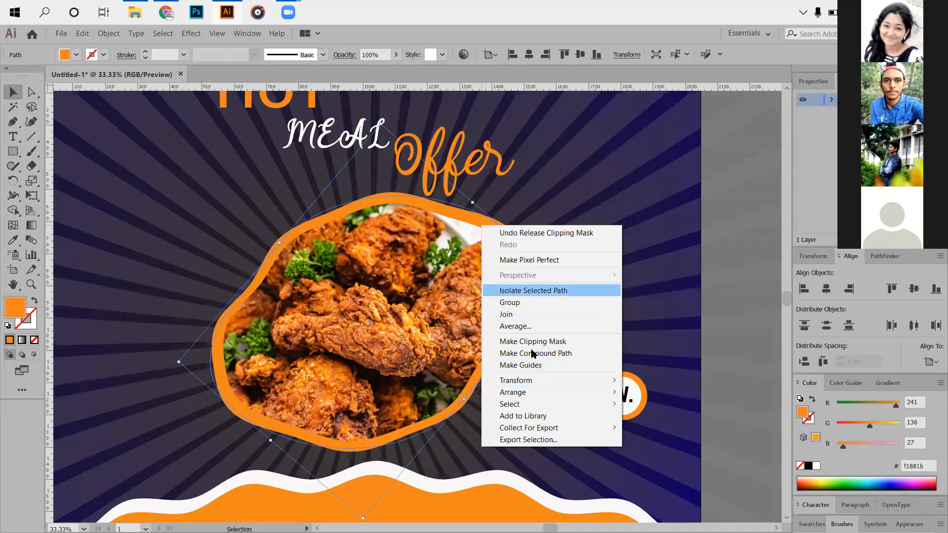
pyautogui.click(738, 179)
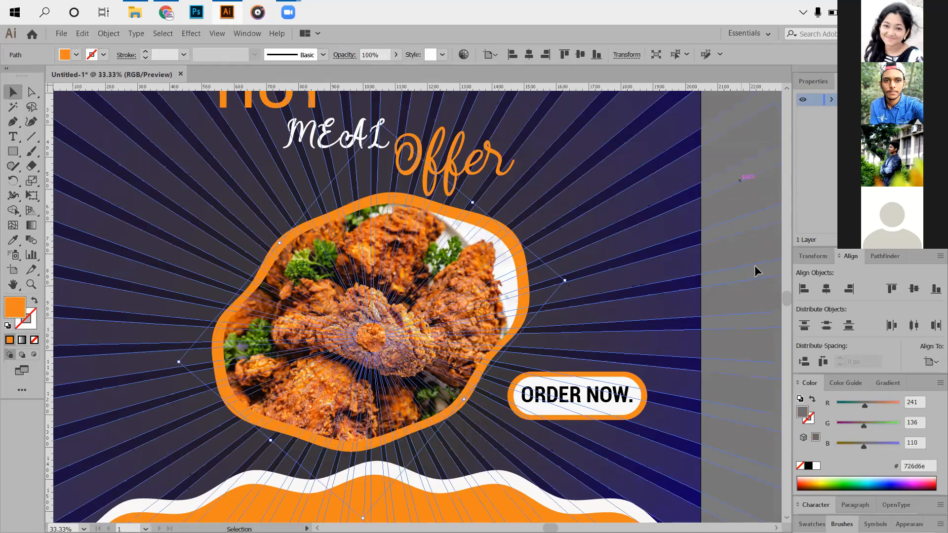
pyautogui.click(745, 221)
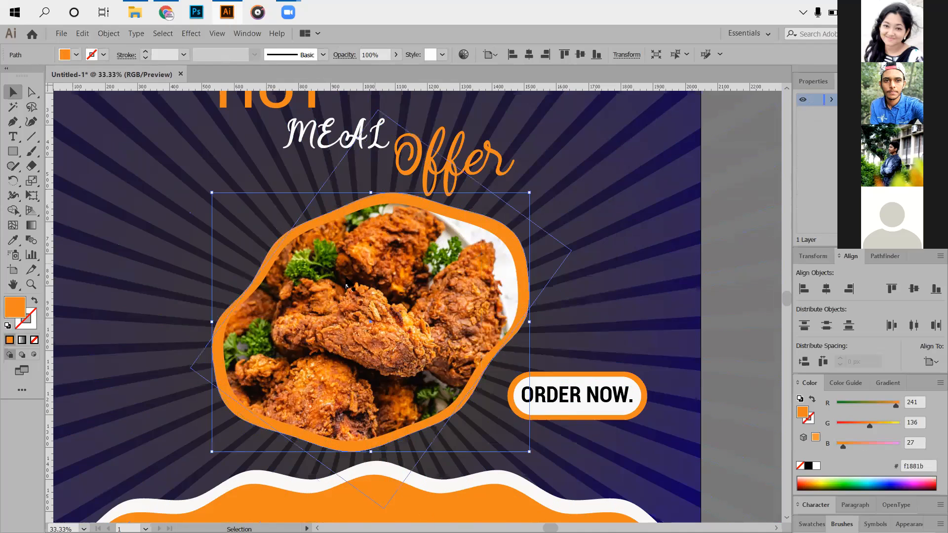
# - Select the white and orange wavy ellipses at the flyer's base and expand their appearance
pyautogui.scroll(-2, 220, 336)
pyautogui.scroll(-2, 205, 294)
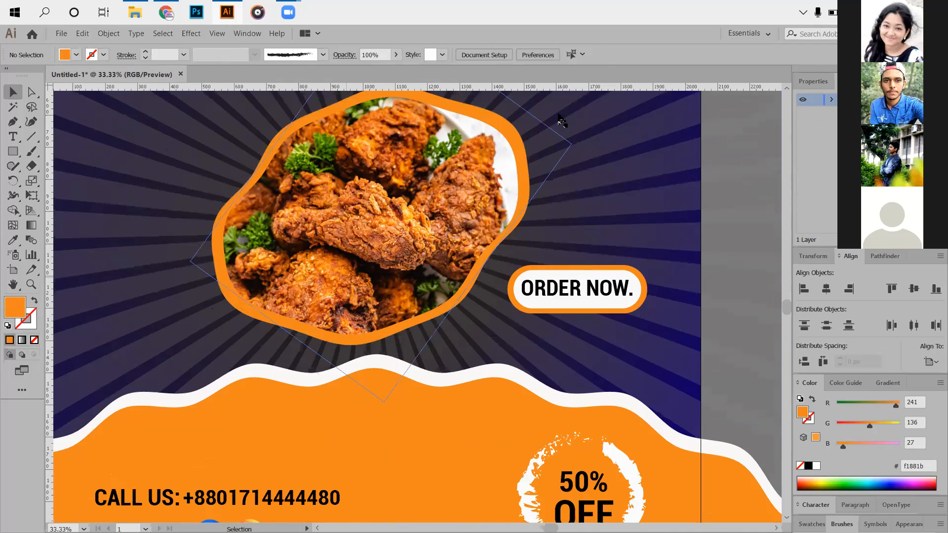
pyautogui.scroll(-3, 300, 316)
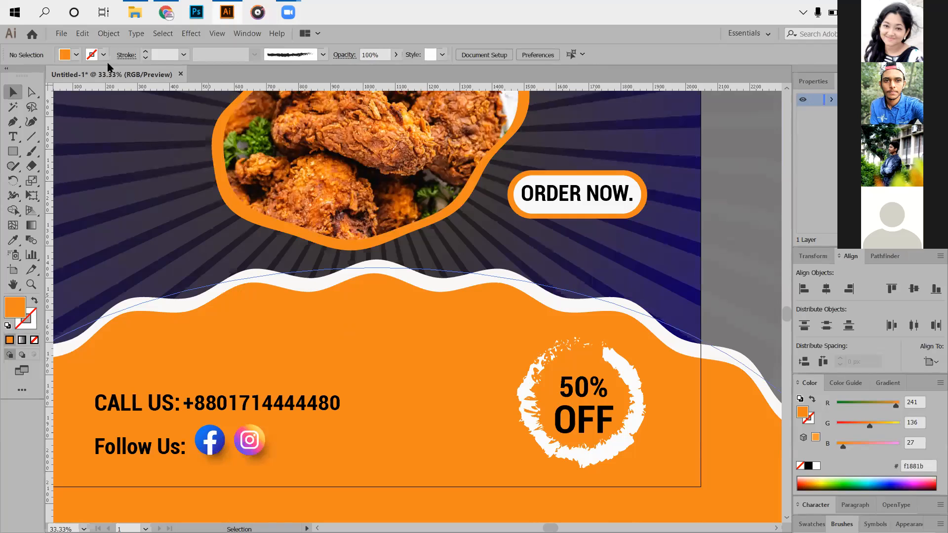
pyautogui.click(137, 161)
pyautogui.hotkey('alt', 'o')
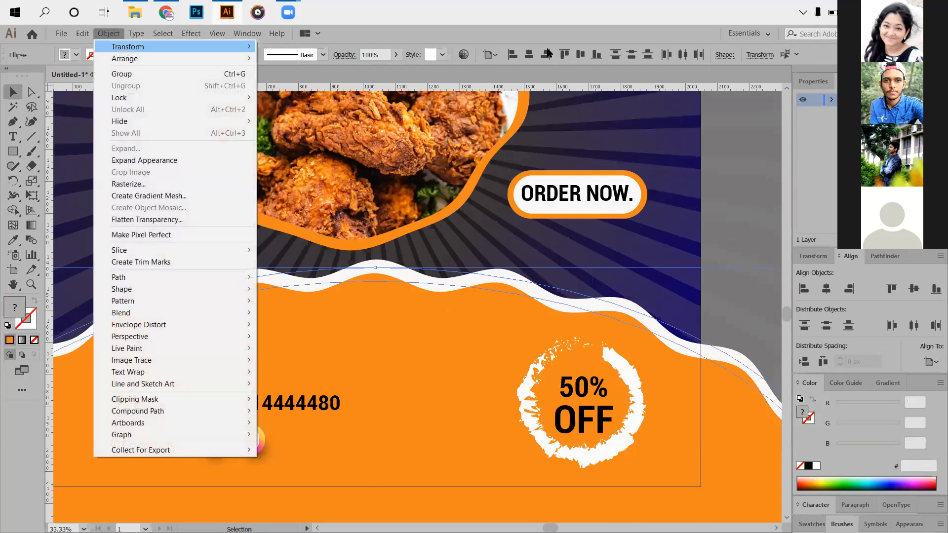
pyautogui.press('e')
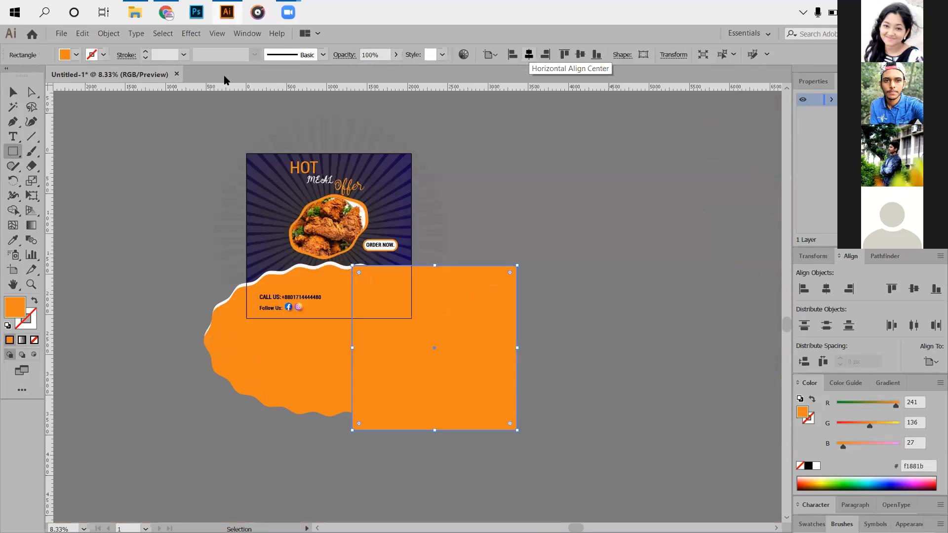
# - Cover the artboard with an orange rectangle centred both ways, and clip all of the flyer artwork to it with a clipping mask
pyautogui.click(528, 54)
pyautogui.click(581, 54)
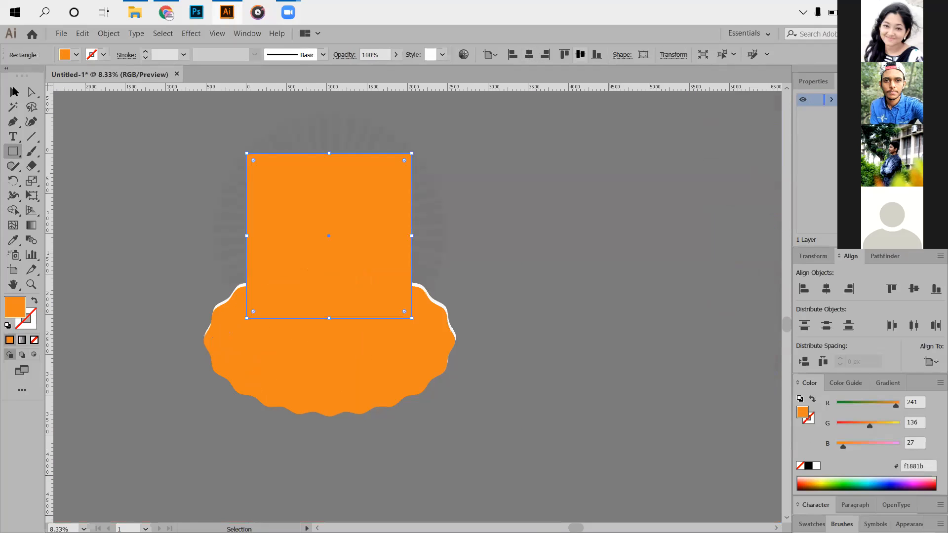
pyautogui.click(13, 91)
pyautogui.moveTo(64, 116); pyautogui.dragTo(468, 432)
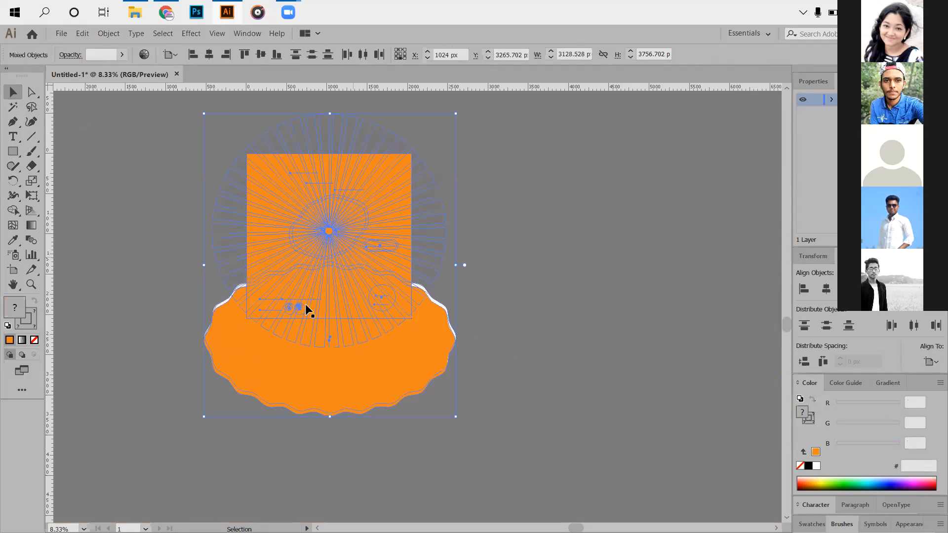
pyautogui.hotkey('ctrl', '7')
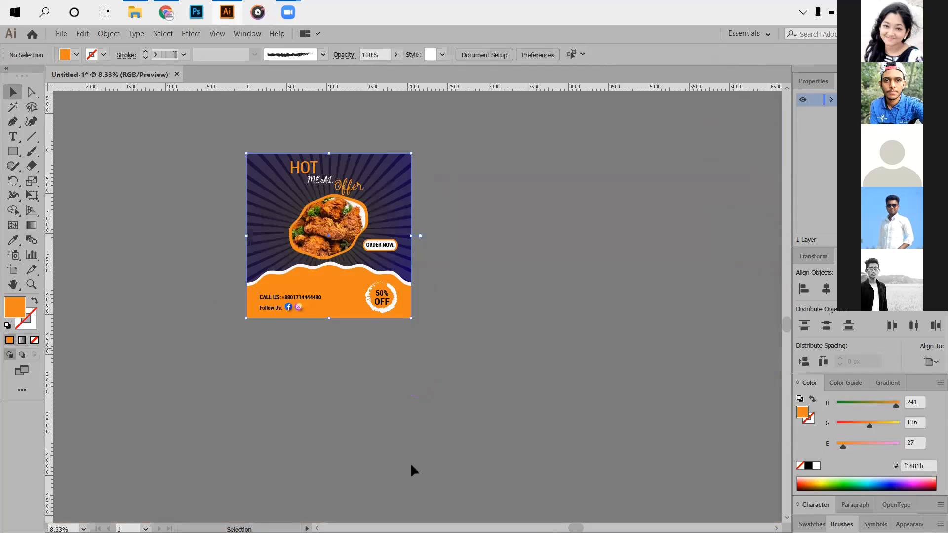
pyautogui.scroll(3, 410, 465)
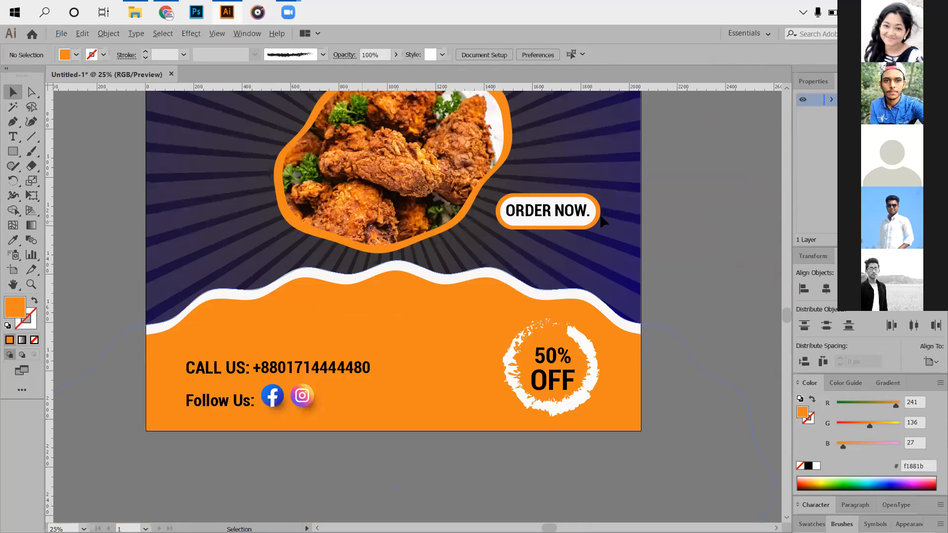
pyautogui.scroll(-2, 329, 254)
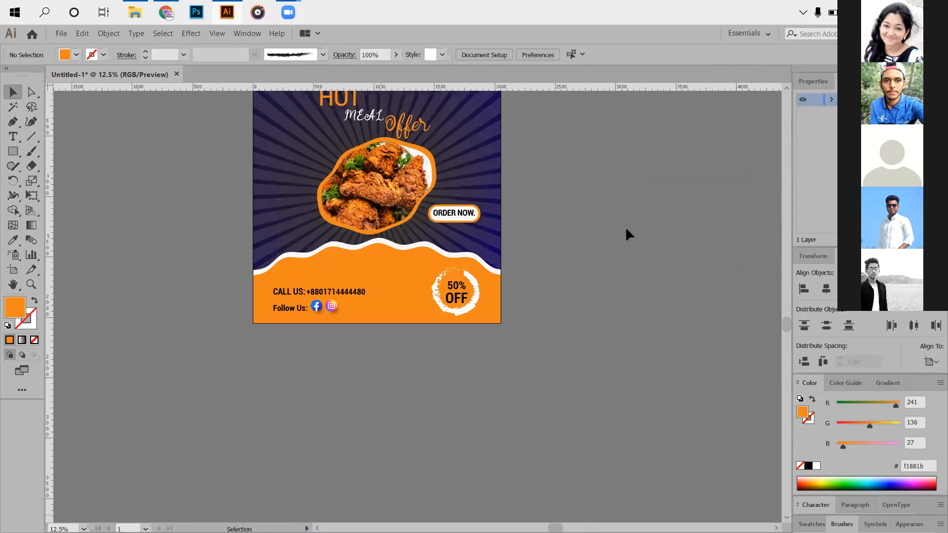
pyautogui.scroll(1, 626, 230)
pyautogui.hotkey('ctrl', 'a')
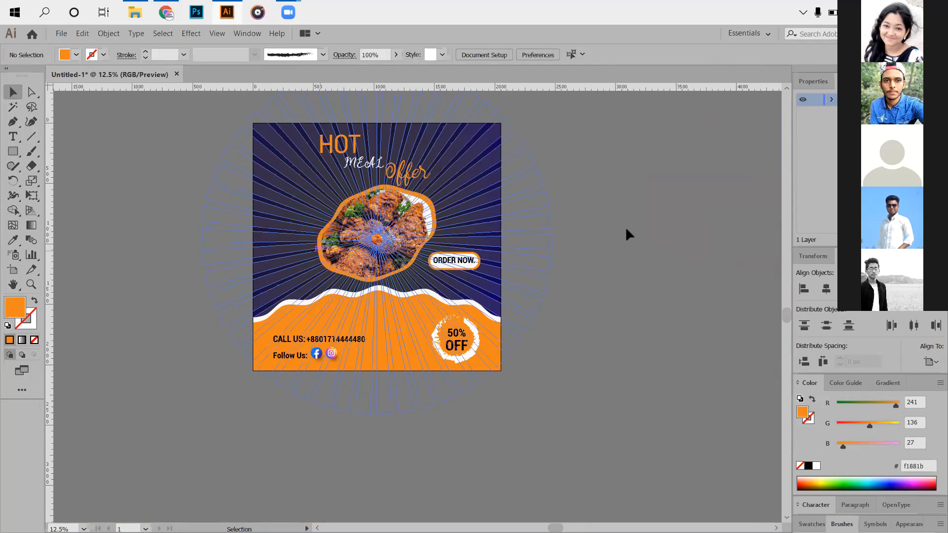
# - Deselect the flyer artwork, switch to Chrome and open goodmockups.com in a new tab
pyautogui.click(626, 227)
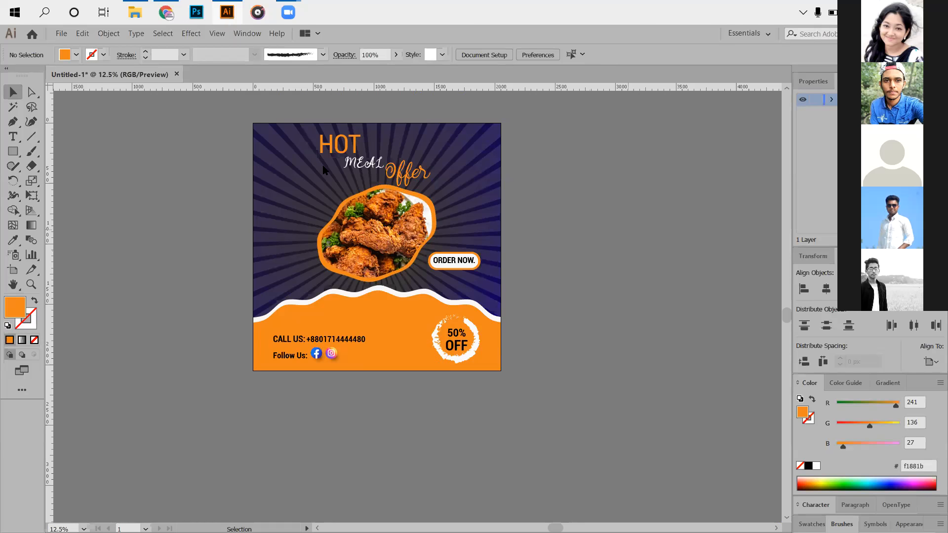
pyautogui.click(230, 13)
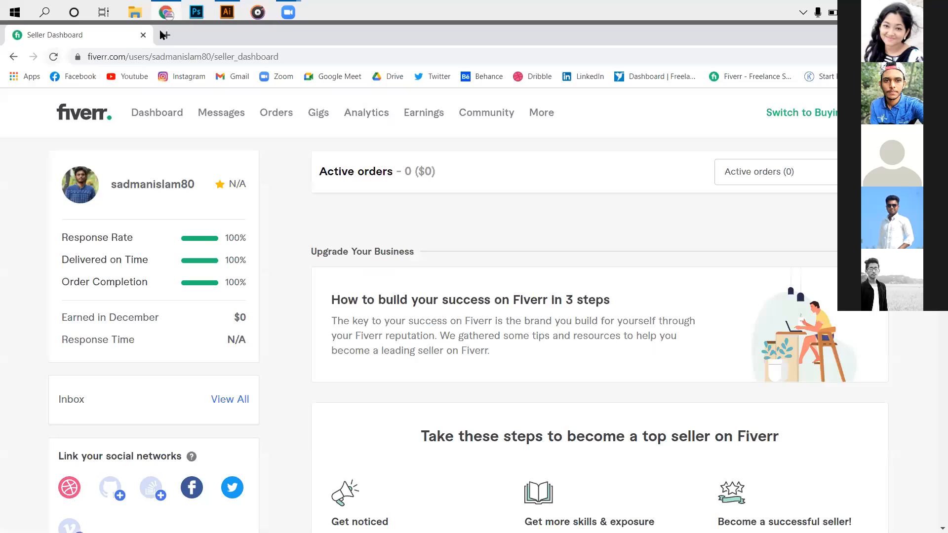
pyautogui.click(163, 35)
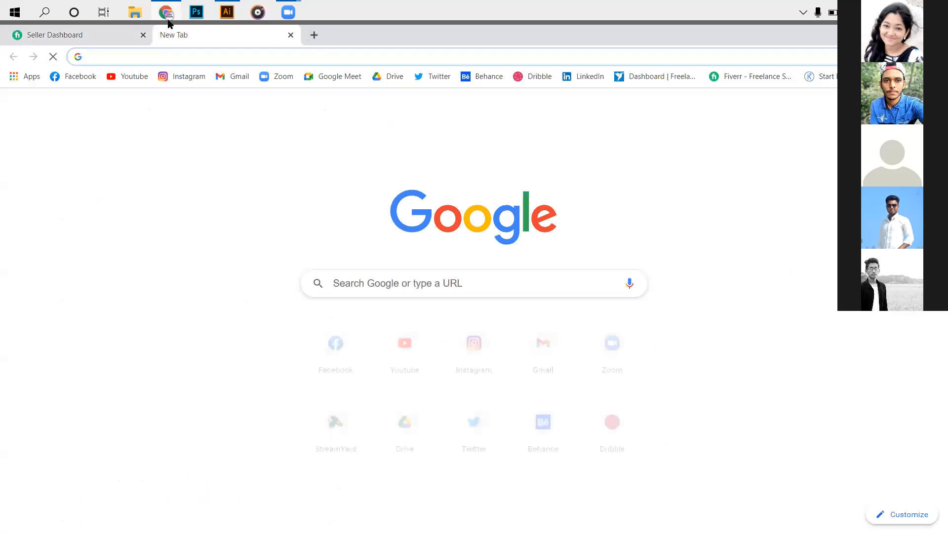
pyautogui.write('goodmockups.com')
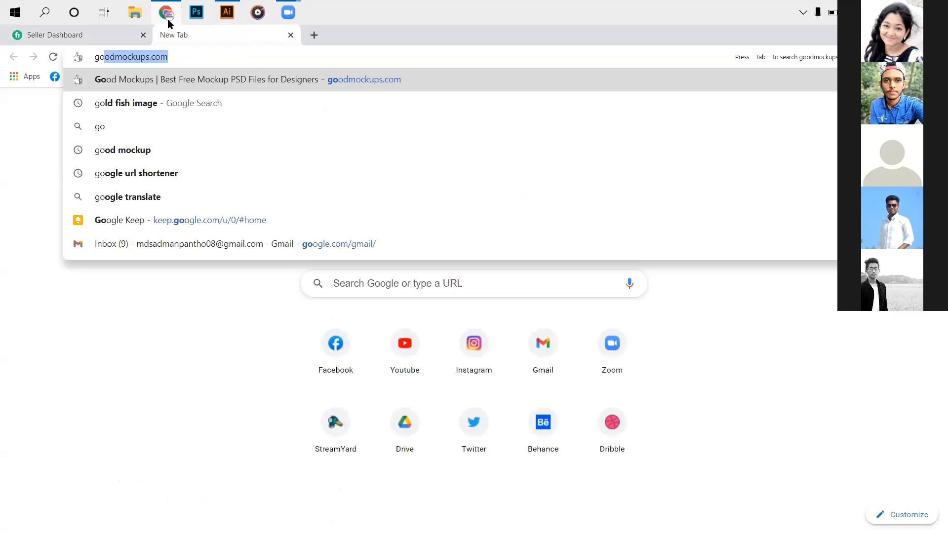
pyautogui.press('Return')
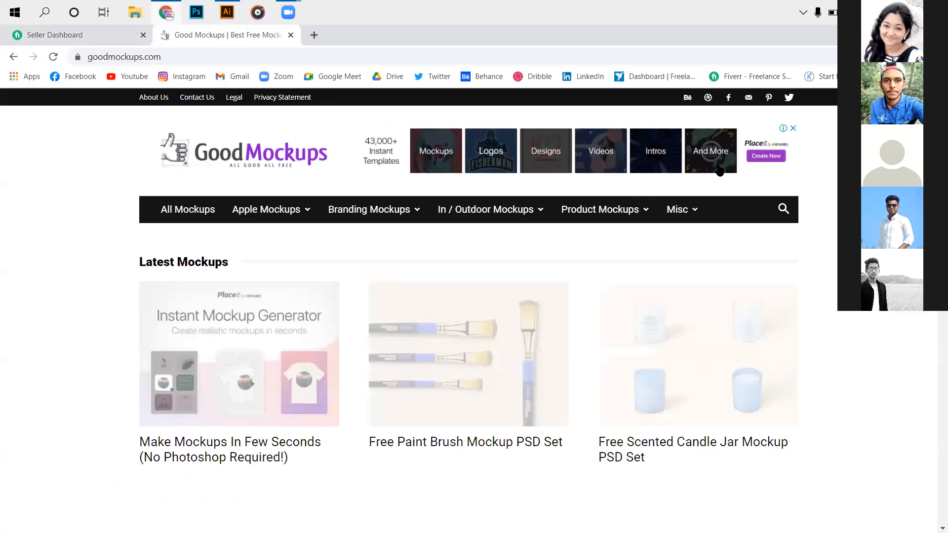
# - Search the mockup site for "social media post mockup"
pyautogui.click(784, 208)
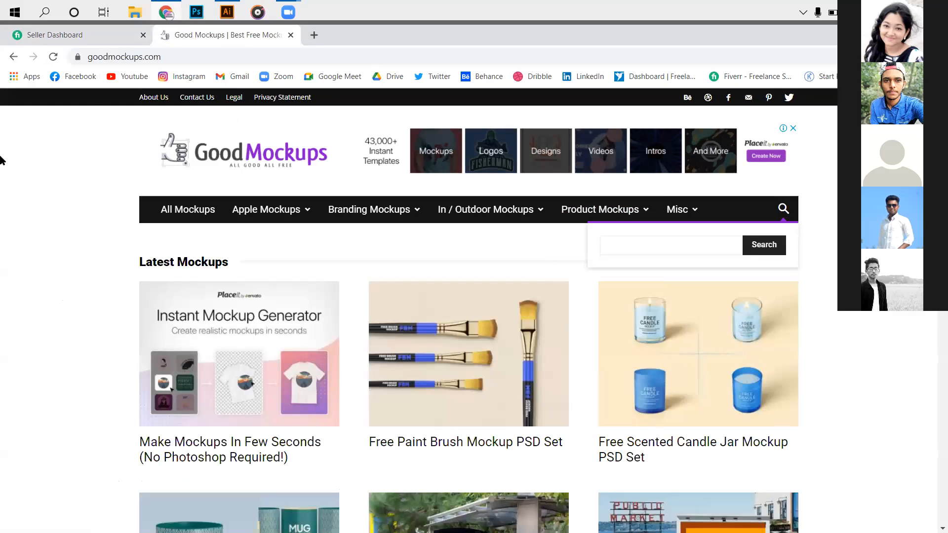
pyautogui.write('social mea')
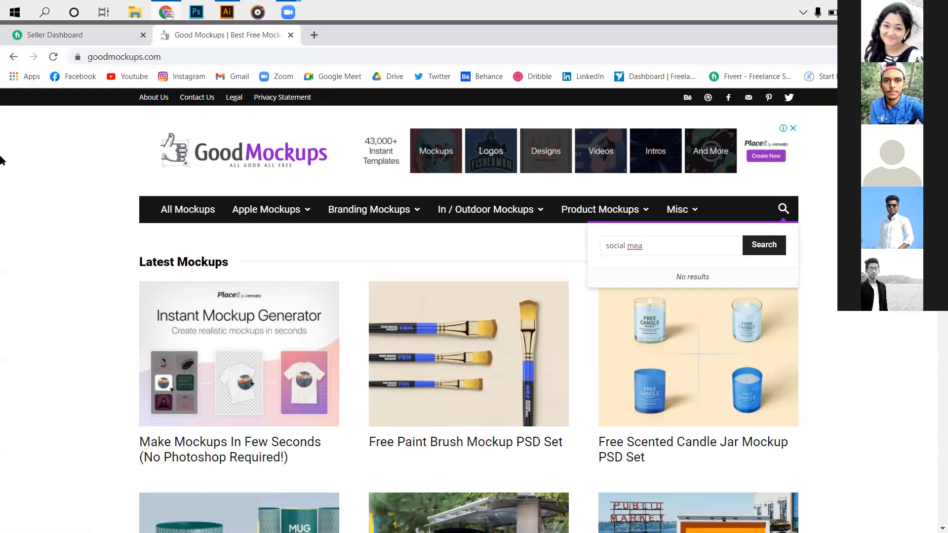
pyautogui.press('BackSpace')
pyautogui.write('dia pos')
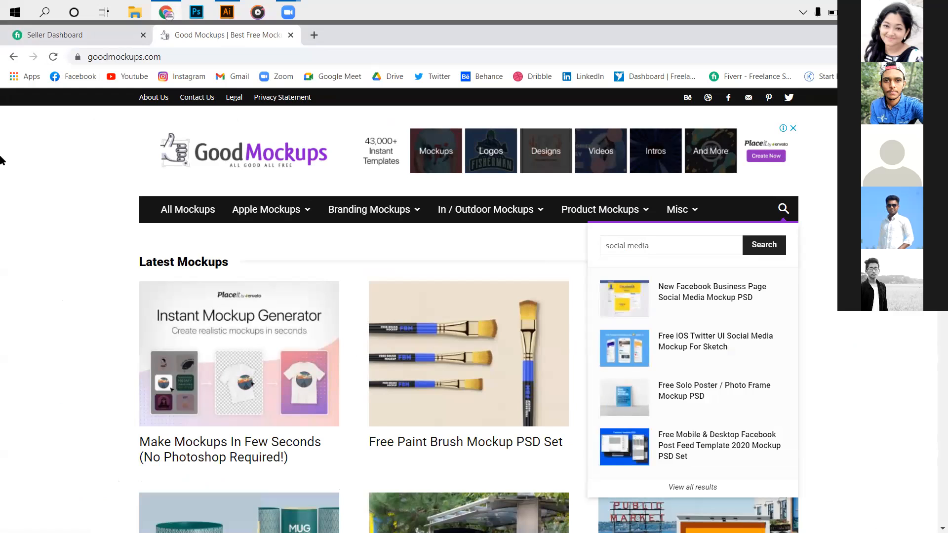
pyautogui.write('t m')
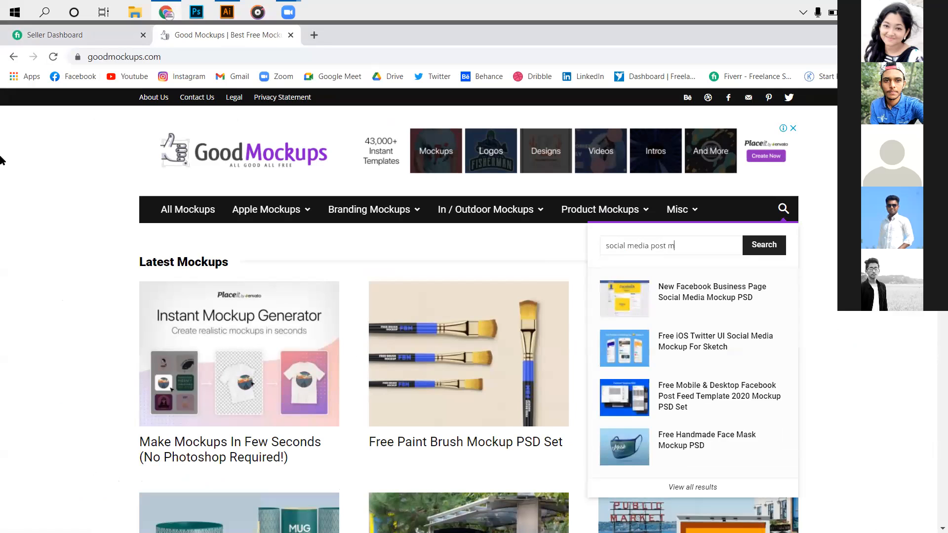
pyautogui.write('ockup')
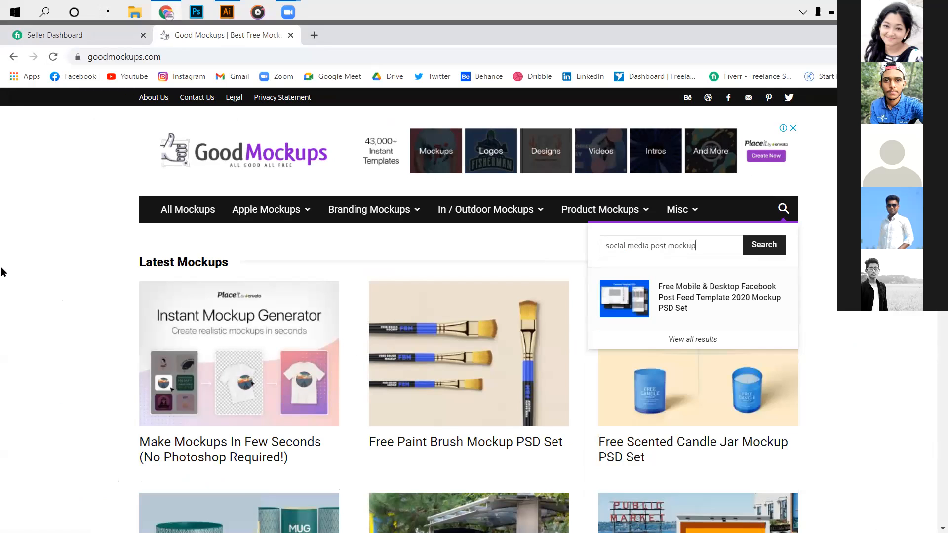
# - Open the Free Mobile & Desktop Facebook Post Feed Template 2020 Mockup PSD Set and look through its previews, description and similar mockups
pyautogui.click(668, 301)
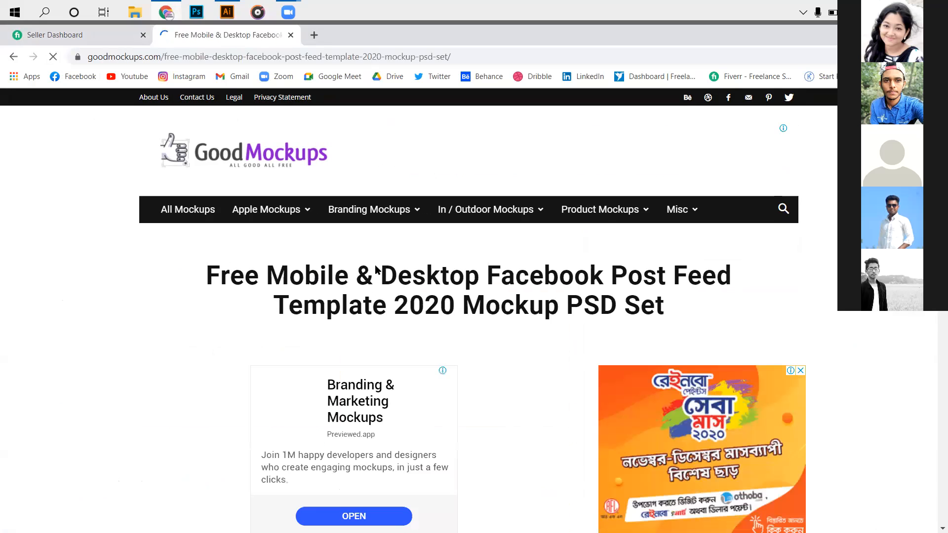
pyautogui.scroll(-3, 464, 310)
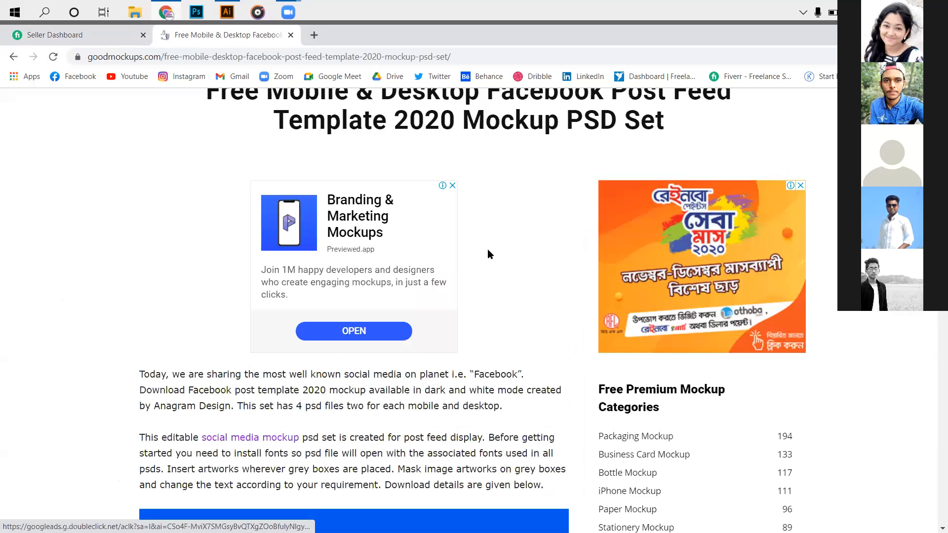
pyautogui.scroll(-9, 487, 251)
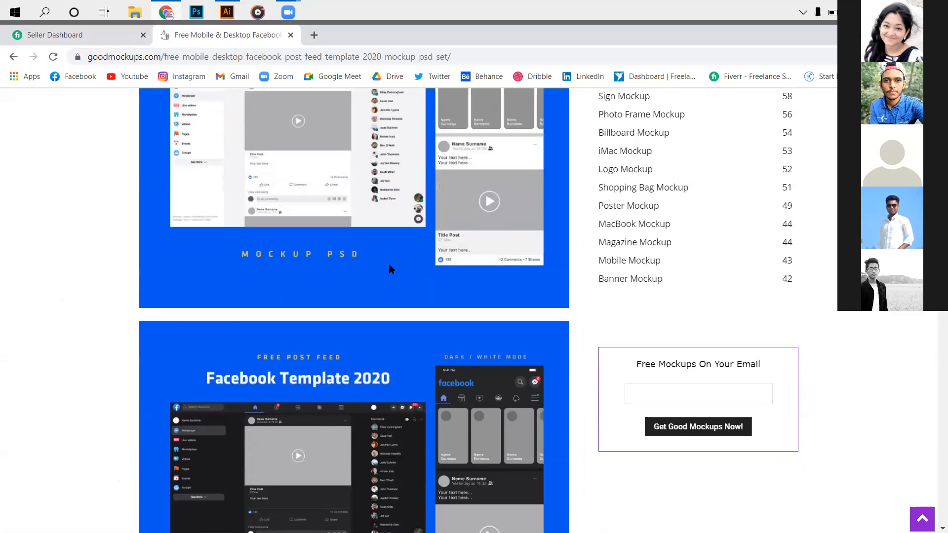
pyautogui.scroll(-8, 391, 269)
pyautogui.scroll(-8, 402, 264)
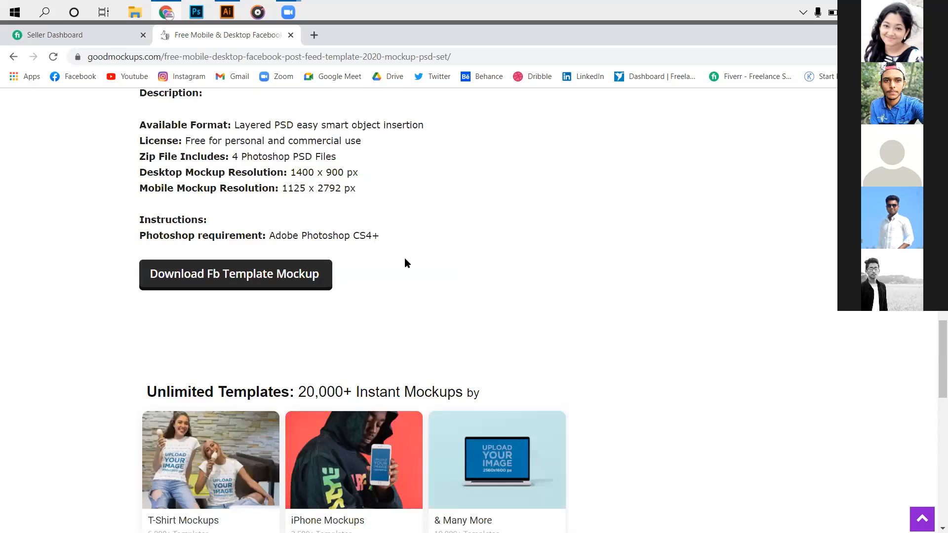
pyautogui.scroll(-4, 493, 257)
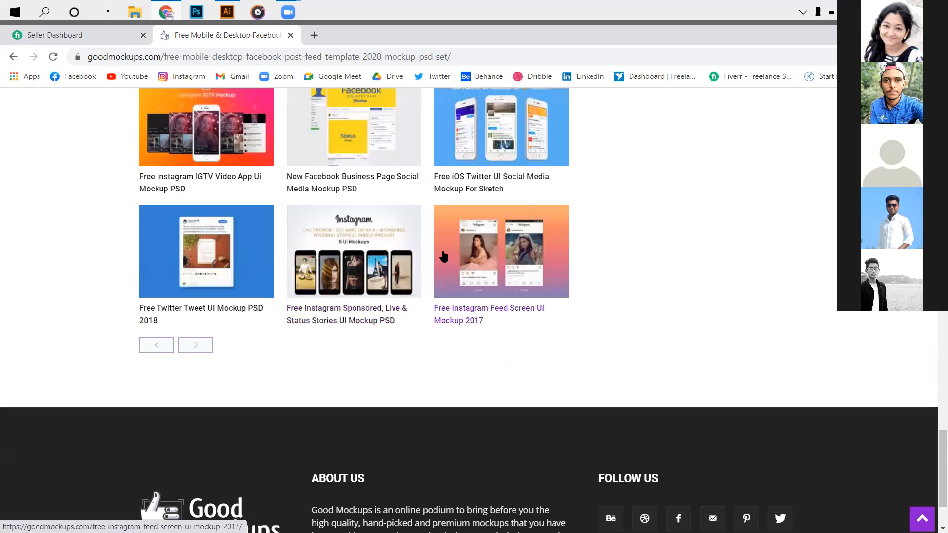
# - Open the Free Instagram Feed Screen UI Mockup 2017 from the similar mockups and examine its iPhone and Android previews
pyautogui.click(507, 252)
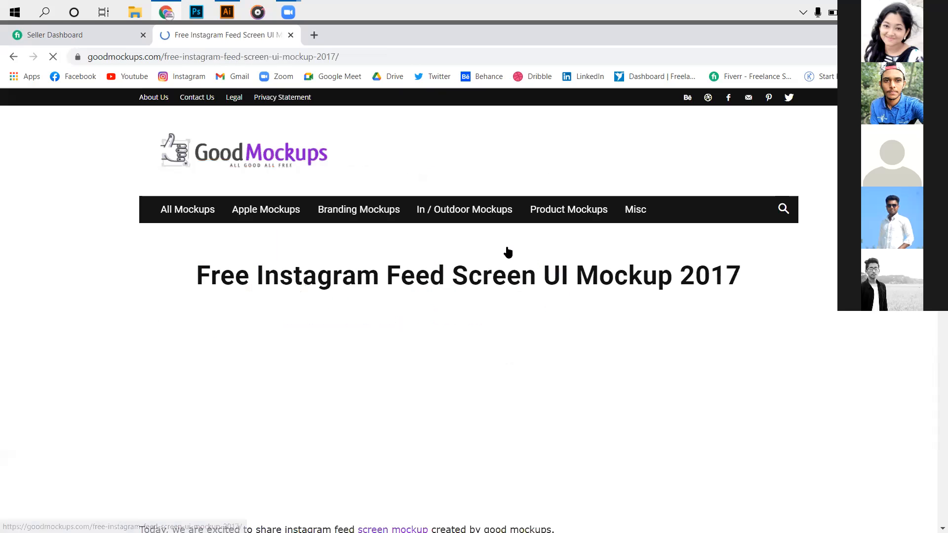
pyautogui.scroll(-3, 511, 258)
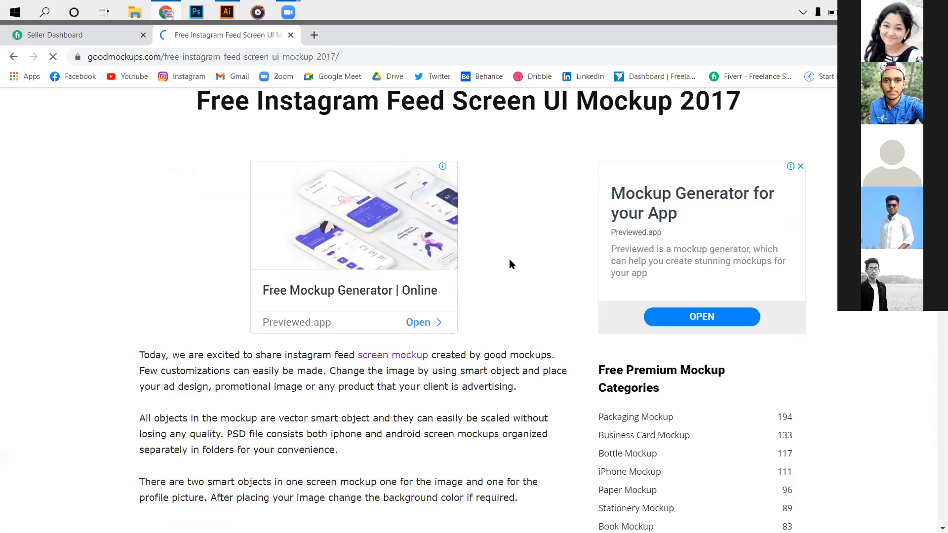
pyautogui.scroll(-3, 500, 258)
pyautogui.scroll(-2, 502, 257)
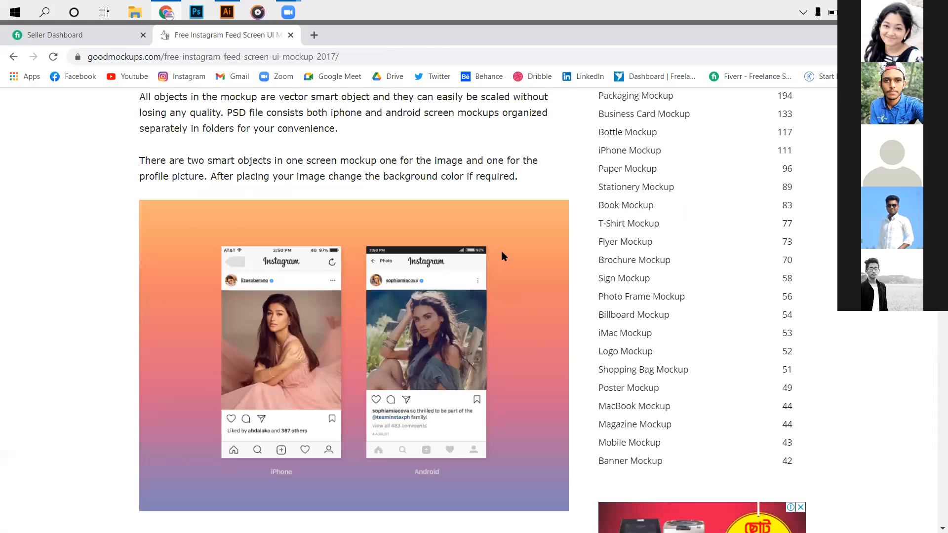
pyautogui.scroll(-1, 342, 296)
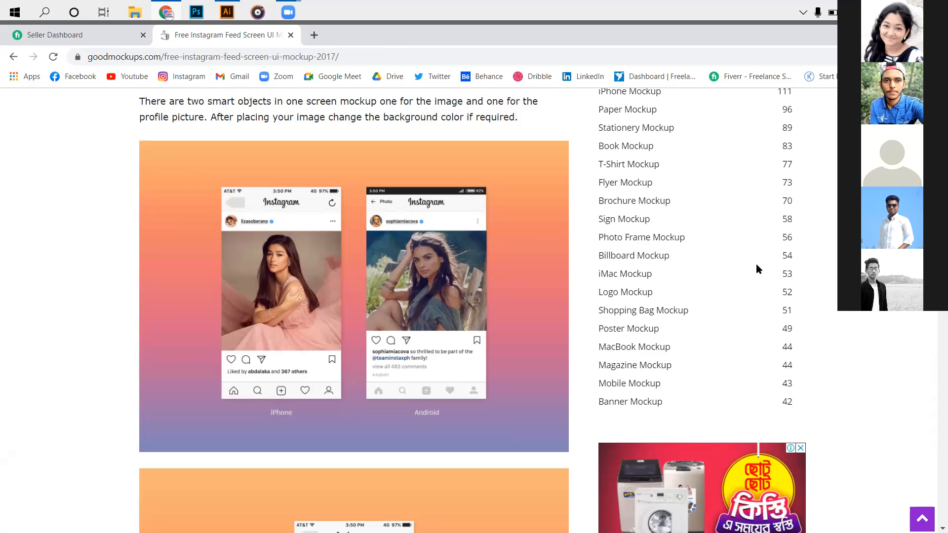
# - Open the iPhone Mockup category and look through its phone mockups and the list of Free Premium Mockup Categories
pyautogui.scroll(3, 739, 176)
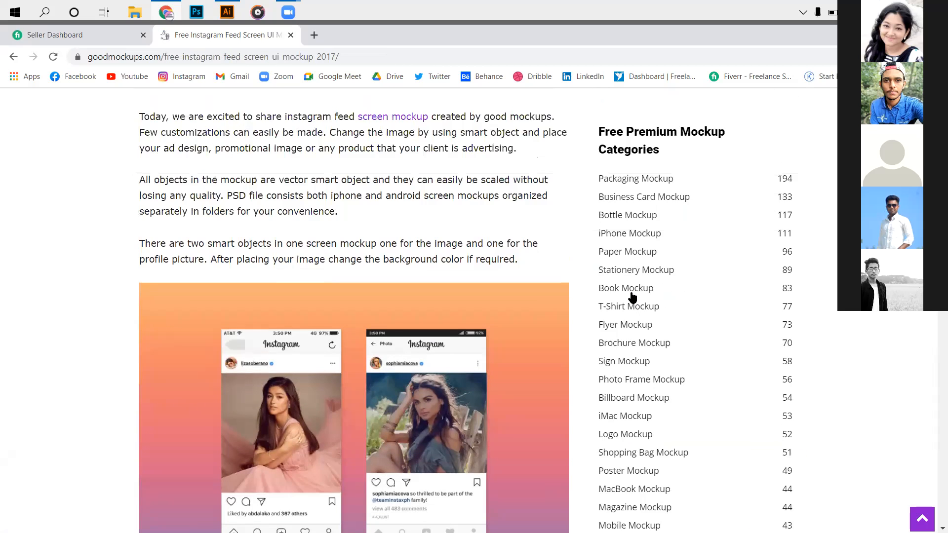
pyautogui.scroll(1, 633, 296)
pyautogui.click(640, 281)
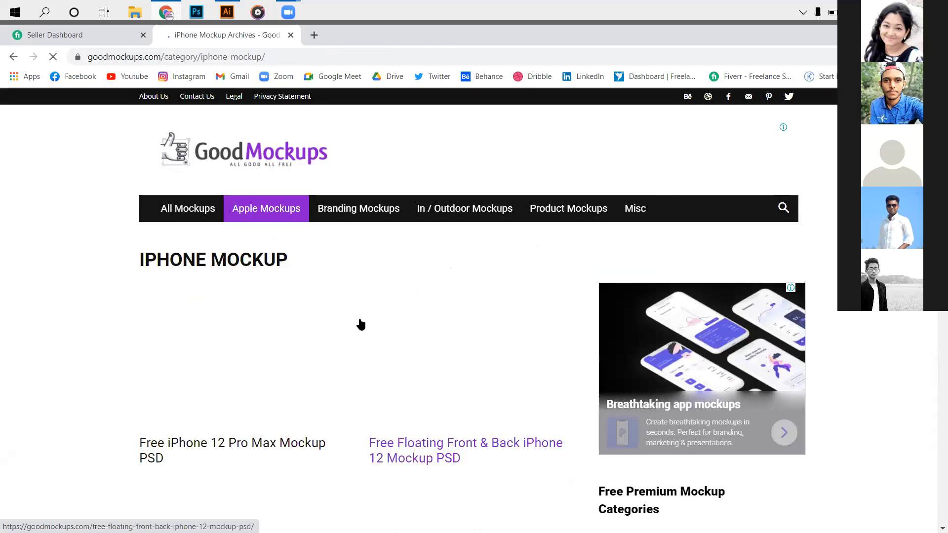
pyautogui.scroll(-3, 361, 324)
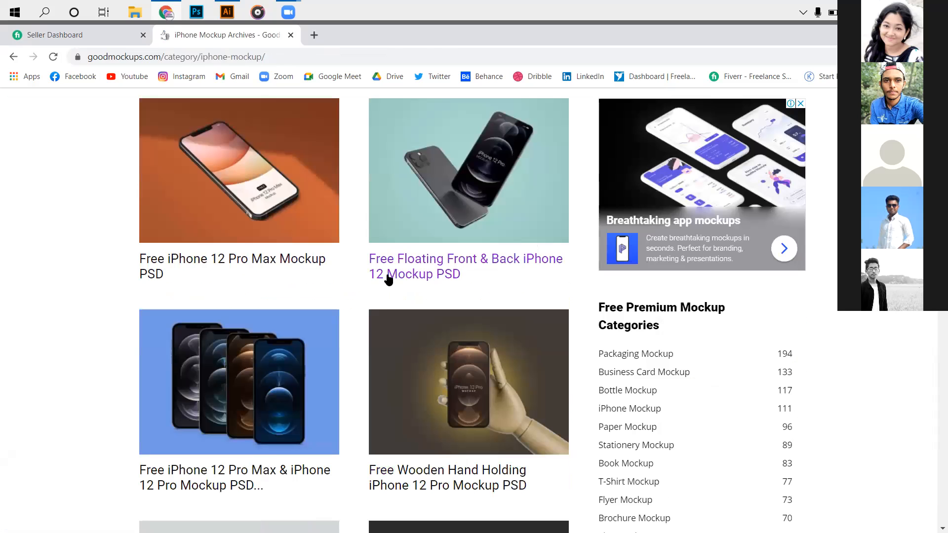
pyautogui.scroll(-1, 385, 311)
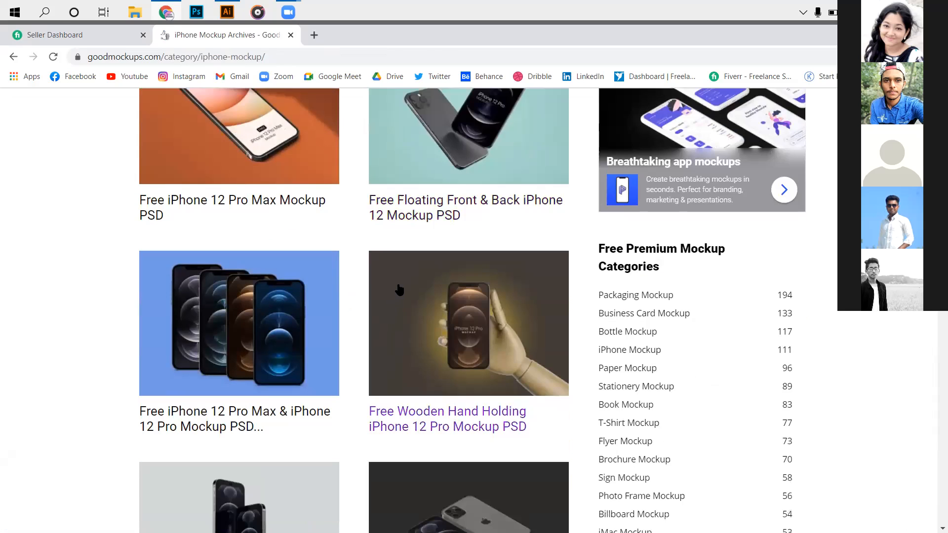
pyautogui.scroll(-1, 390, 316)
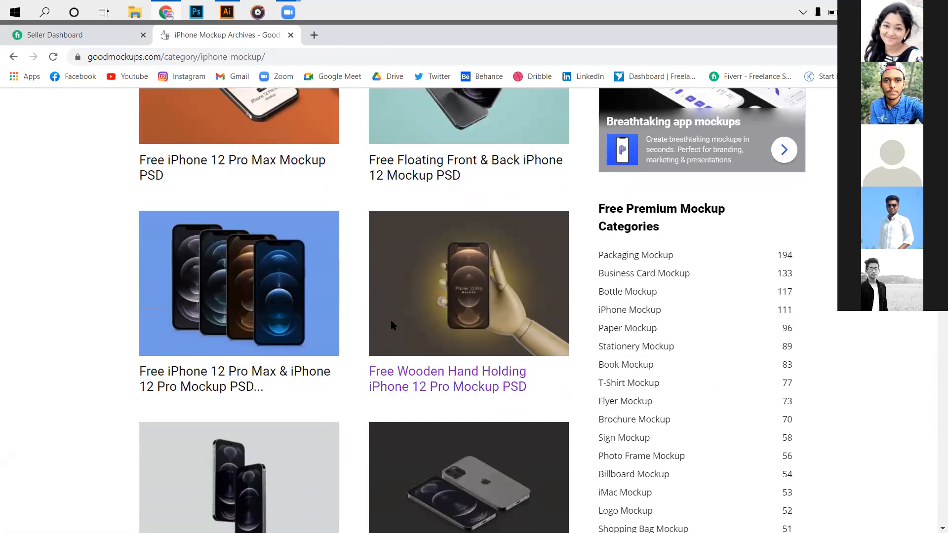
pyautogui.scroll(-5, 402, 291)
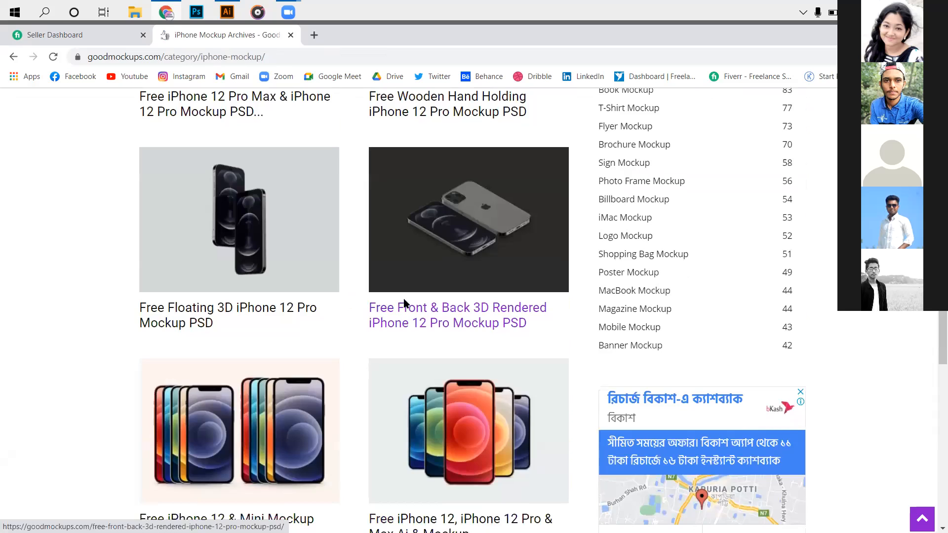
pyautogui.scroll(-7, 402, 306)
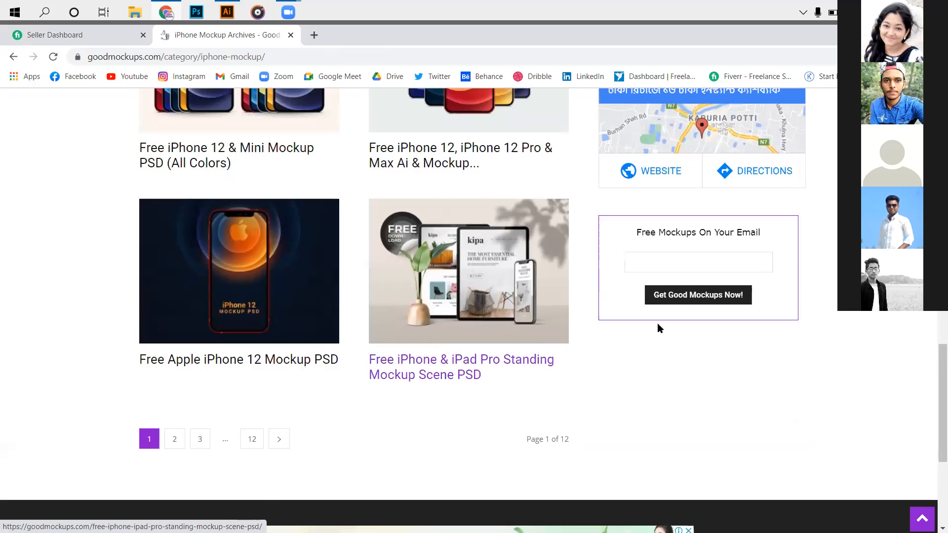
pyautogui.scroll(10, 647, 245)
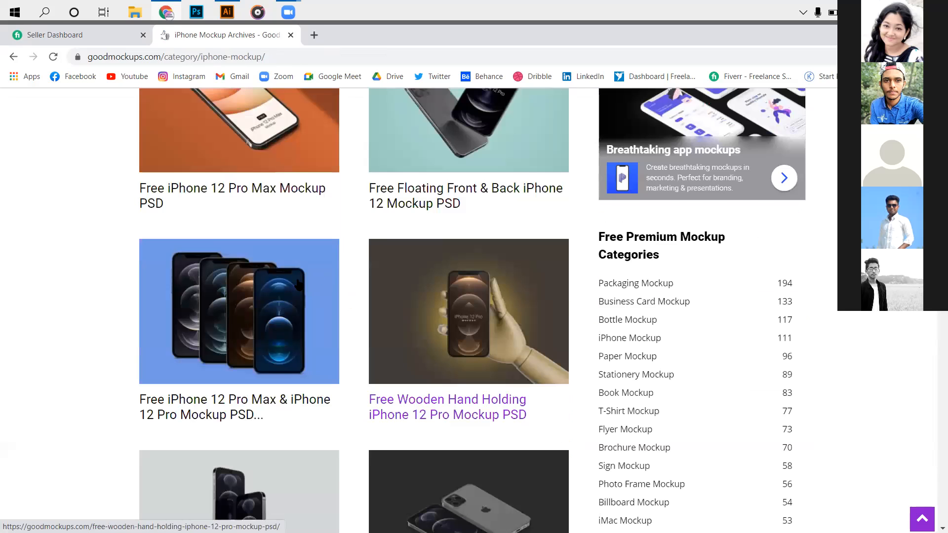
pyautogui.scroll(2, 296, 282)
pyautogui.scroll(2, 311, 304)
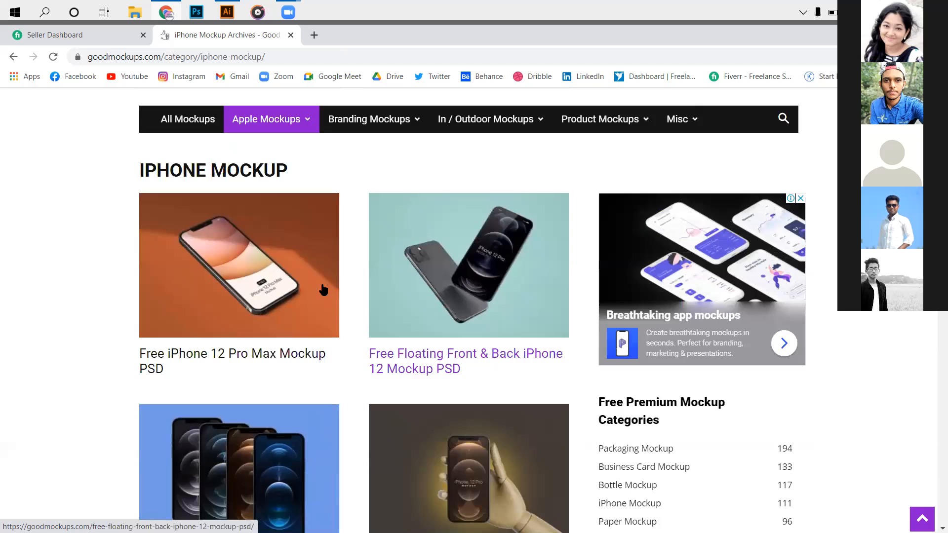
pyautogui.scroll(-1, 325, 316)
pyautogui.scroll(-4, 603, 365)
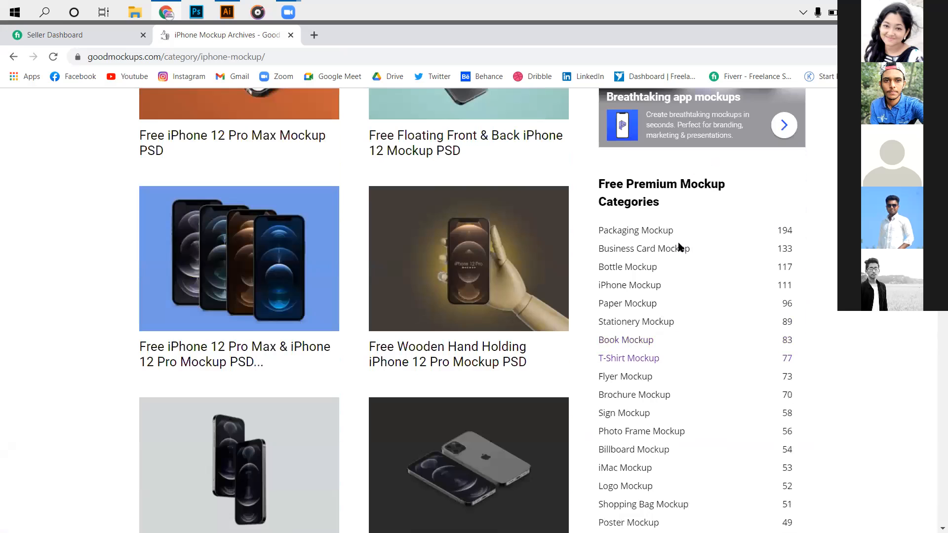
pyautogui.scroll(-5, 673, 287)
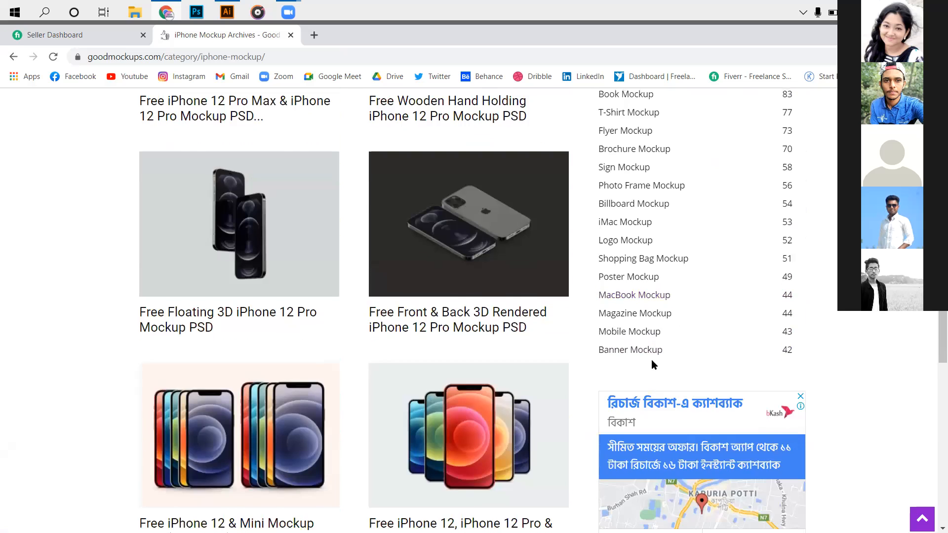
pyautogui.scroll(1, 651, 361)
pyautogui.scroll(1, 661, 267)
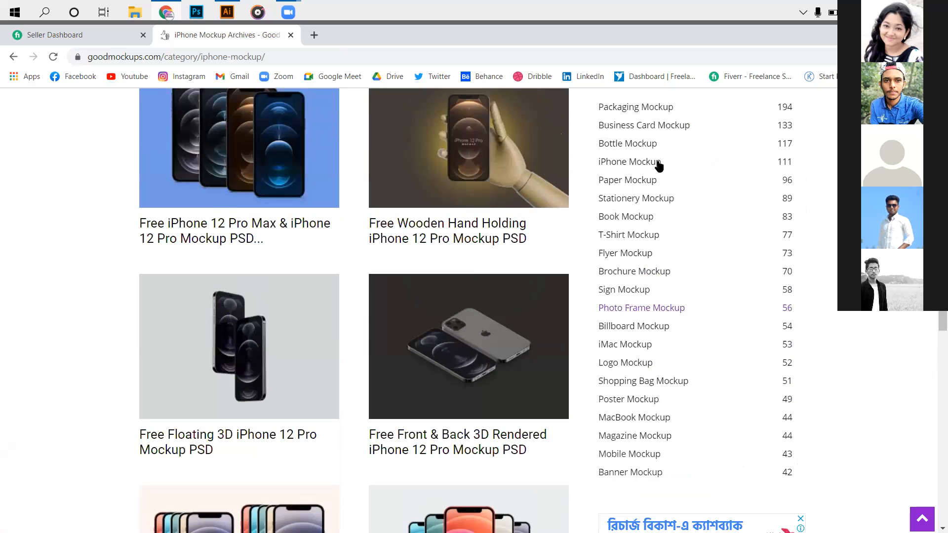
pyautogui.scroll(1, 662, 202)
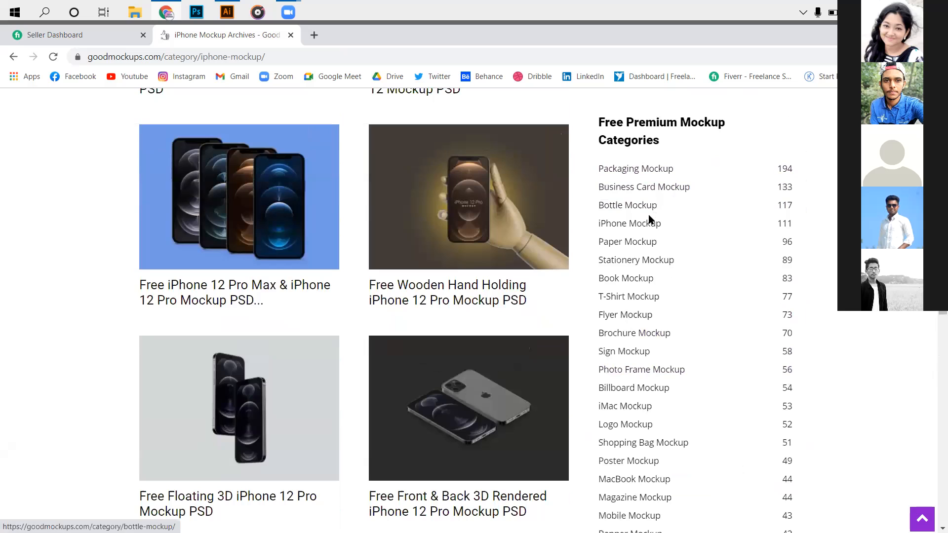
# - Return to the Free Instagram Feed Screen UI Mockup 2017 page and look over its description and the similar mockups below it
pyautogui.click(11, 61)
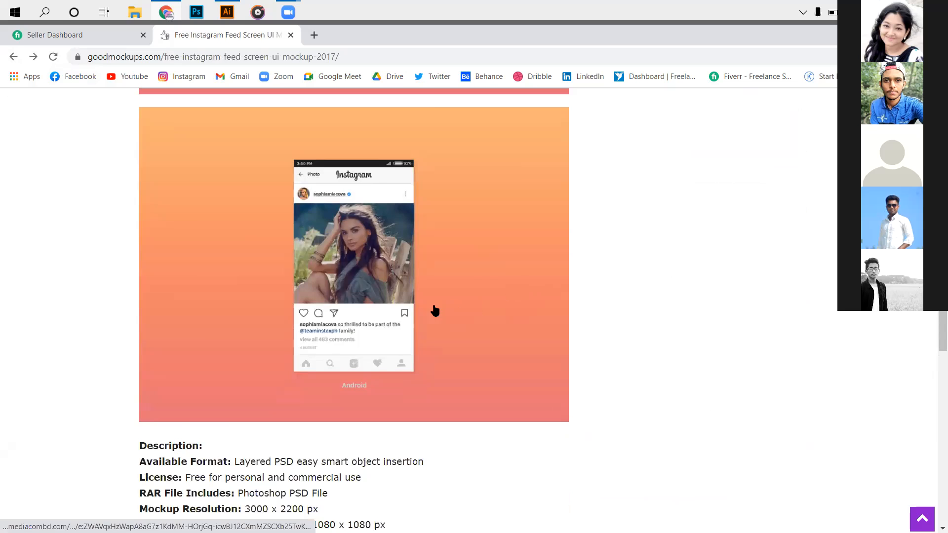
pyautogui.scroll(-10, 435, 312)
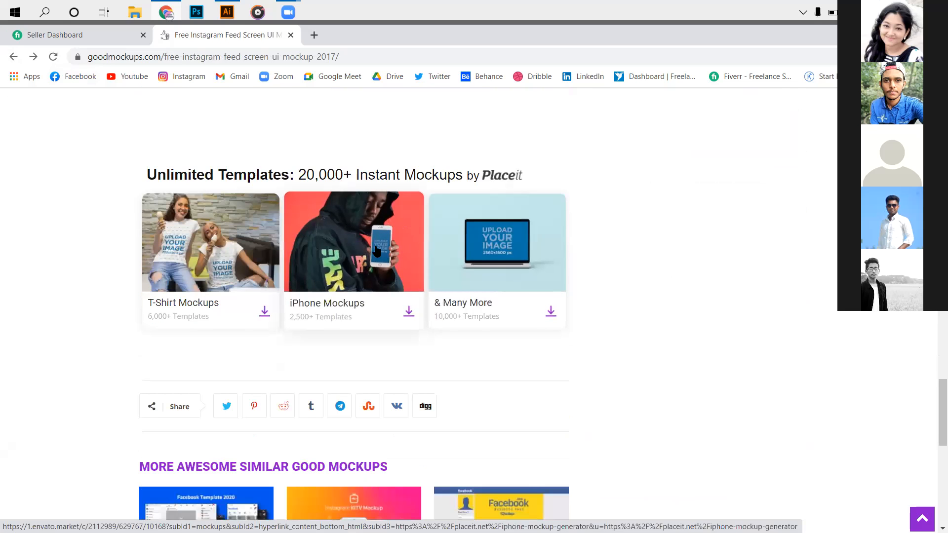
pyautogui.scroll(-1, 376, 251)
pyautogui.scroll(-3, 372, 286)
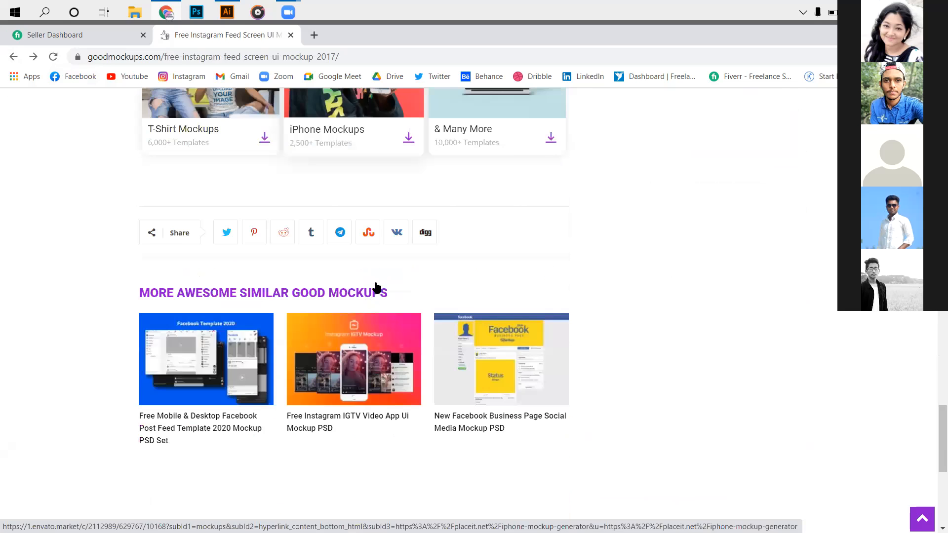
# - Compare the similar mockups with the Instagram feed mockup's iPhone and Android previews, and check its description
pyautogui.scroll(-6, 380, 301)
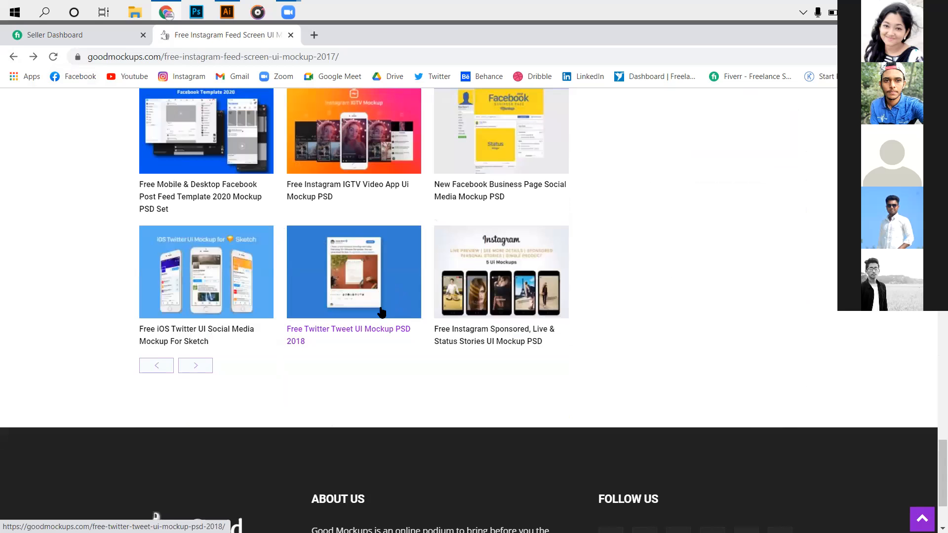
pyautogui.scroll(3, 377, 316)
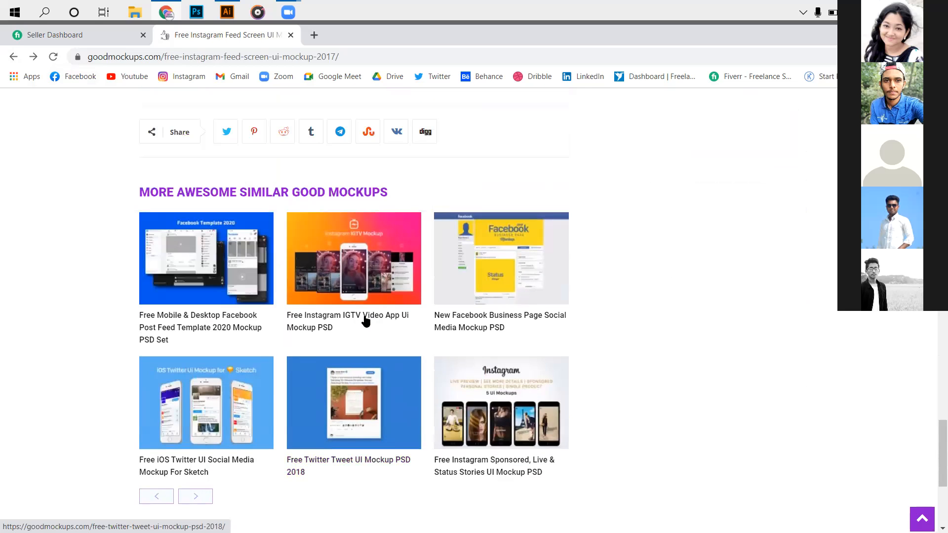
pyautogui.scroll(3, 360, 277)
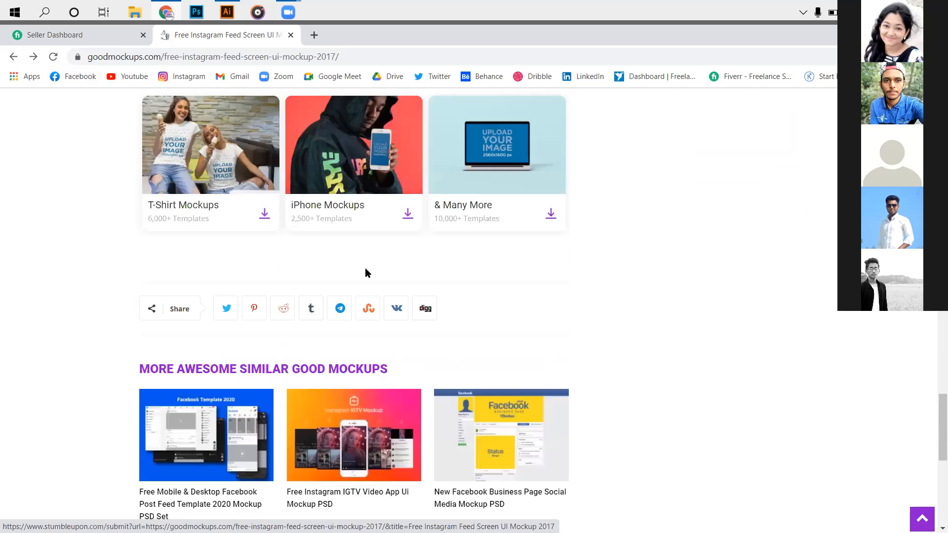
pyautogui.scroll(10, 369, 285)
pyautogui.scroll(6, 376, 299)
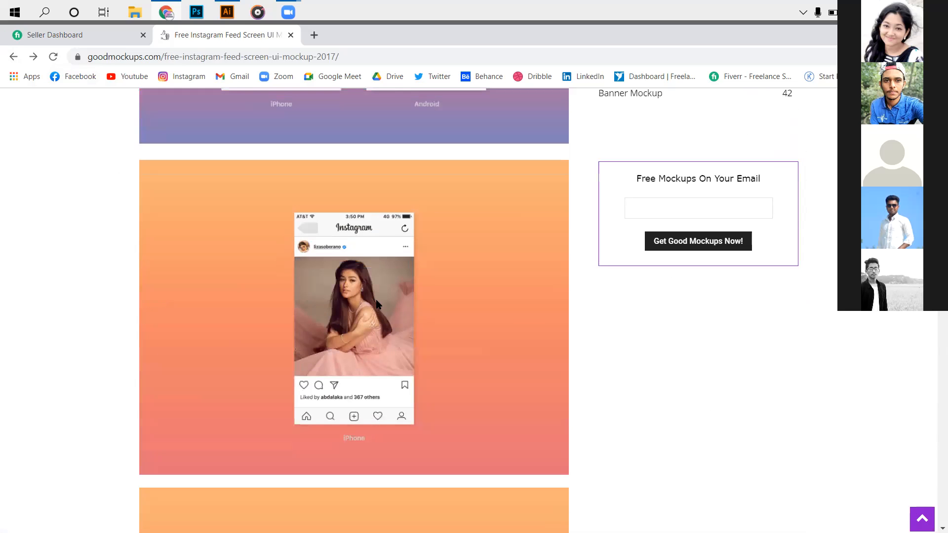
pyautogui.scroll(3, 377, 302)
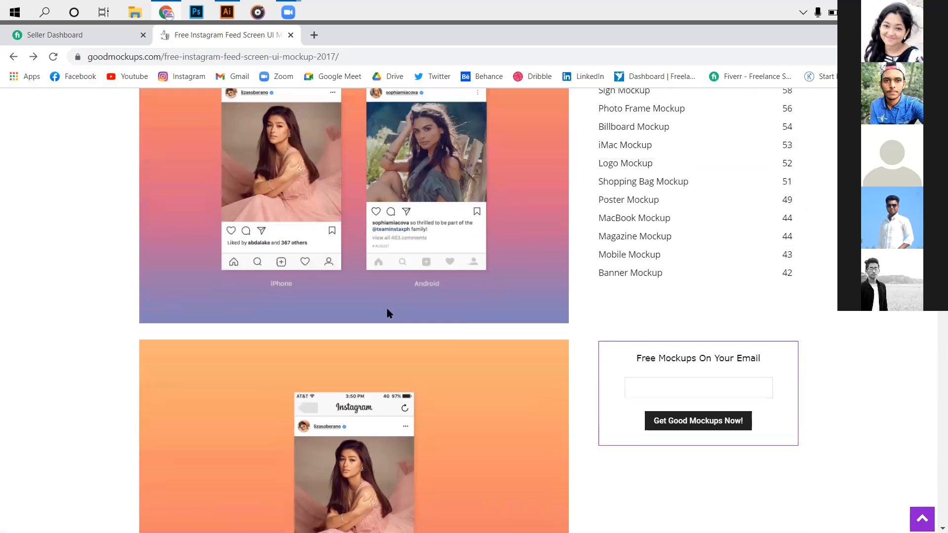
pyautogui.scroll(-4, 386, 309)
pyautogui.scroll(-10, 238, 271)
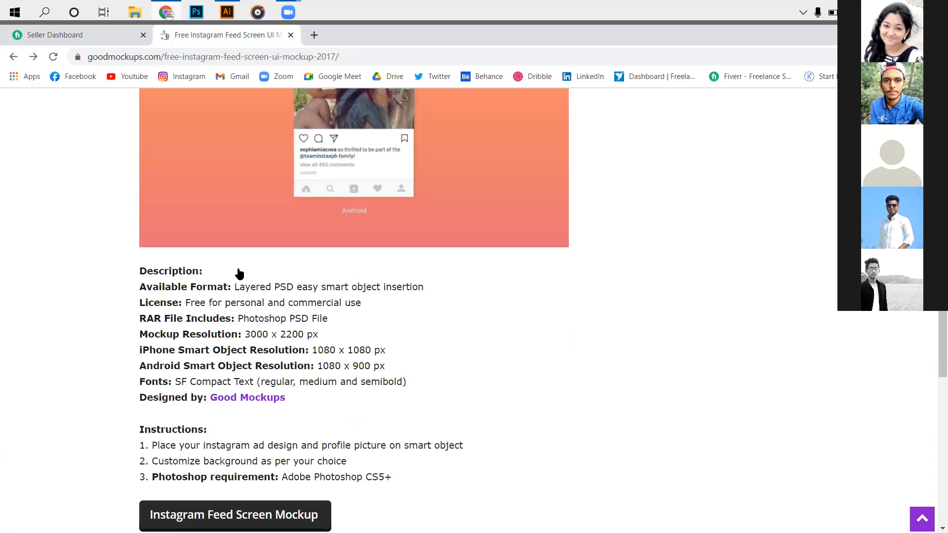
# - Download the Instagram Feed Screen Mockup archive from its page and look over the latest free mockups while the link is prepared
pyautogui.scroll(-5, 238, 273)
pyautogui.click(247, 271)
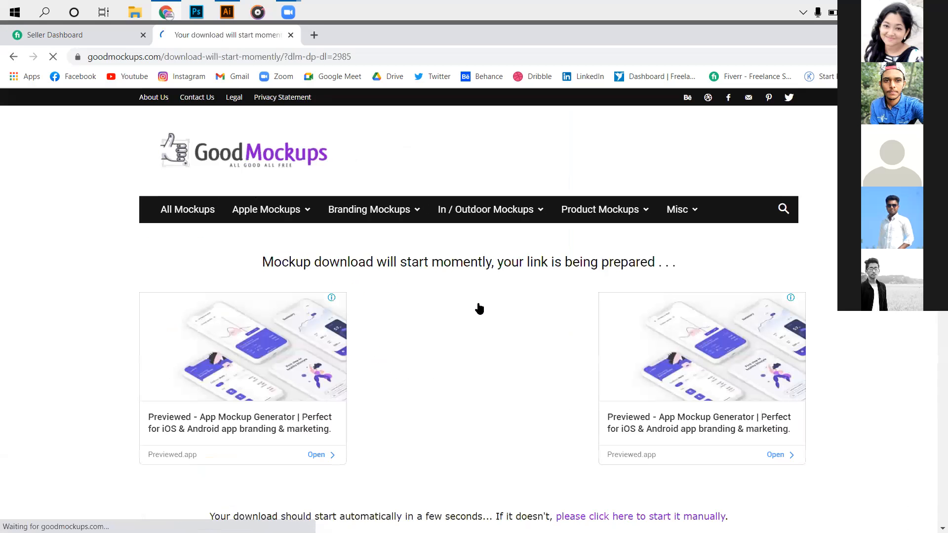
pyautogui.scroll(-5, 479, 307)
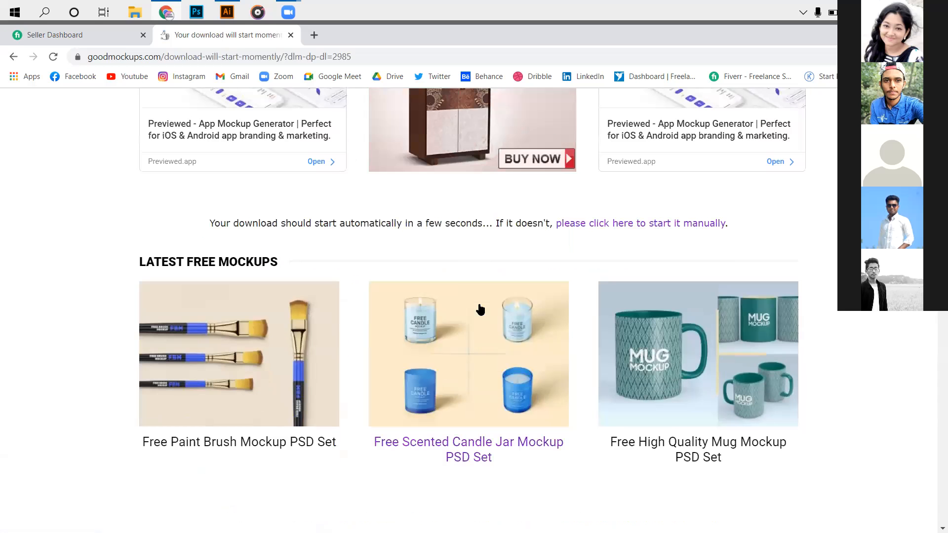
pyautogui.scroll(-10, 482, 307)
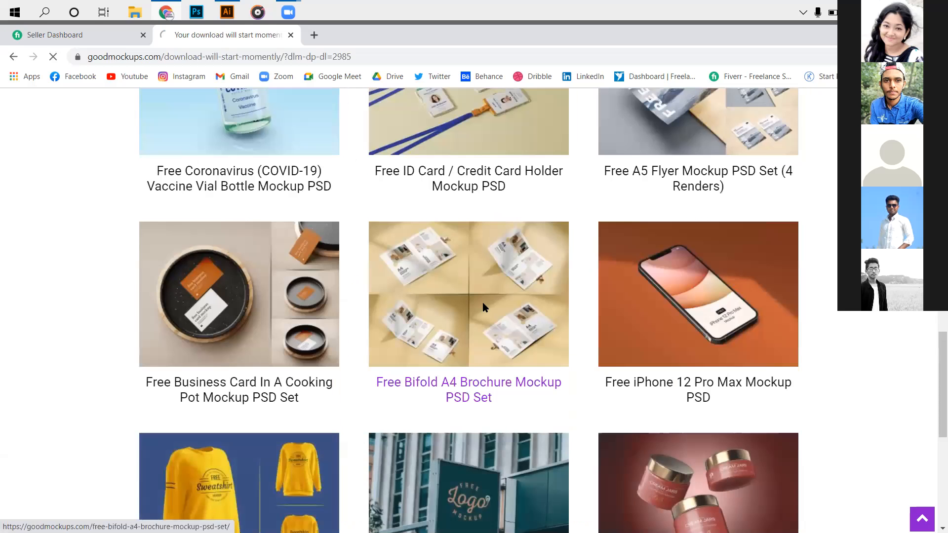
pyautogui.scroll(1, 482, 304)
pyautogui.scroll(6, 472, 338)
pyautogui.click(475, 338)
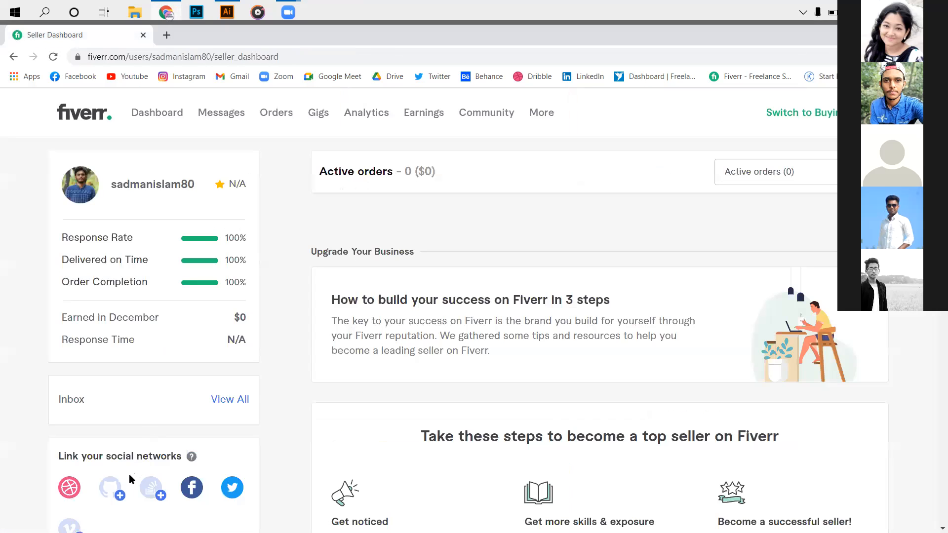
# - In File Explorer, open the Compressed folder in Downloads and extract the Free-Instagram-iPhone-Android-UI-Mockup-PSD-Template archive into the same folder
pyautogui.press('super+d')
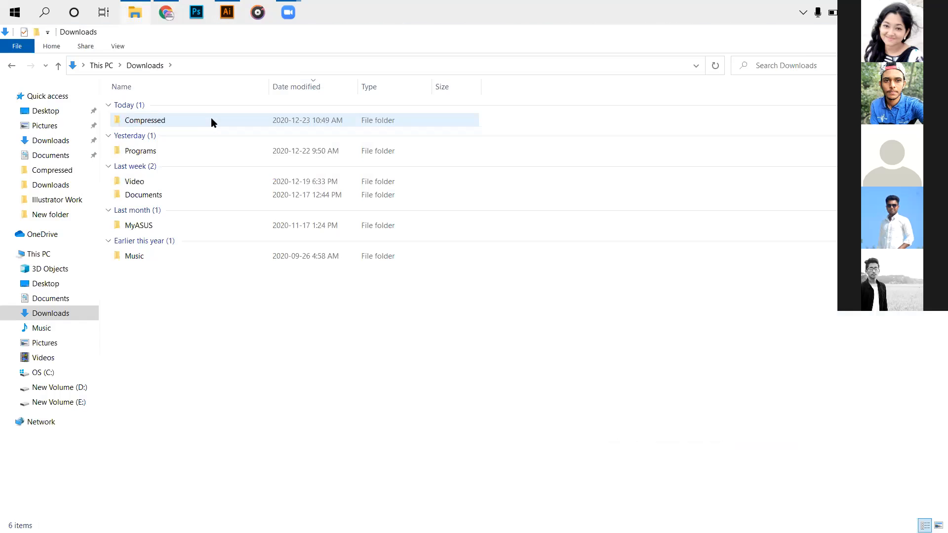
pyautogui.doubleClick(212, 120)
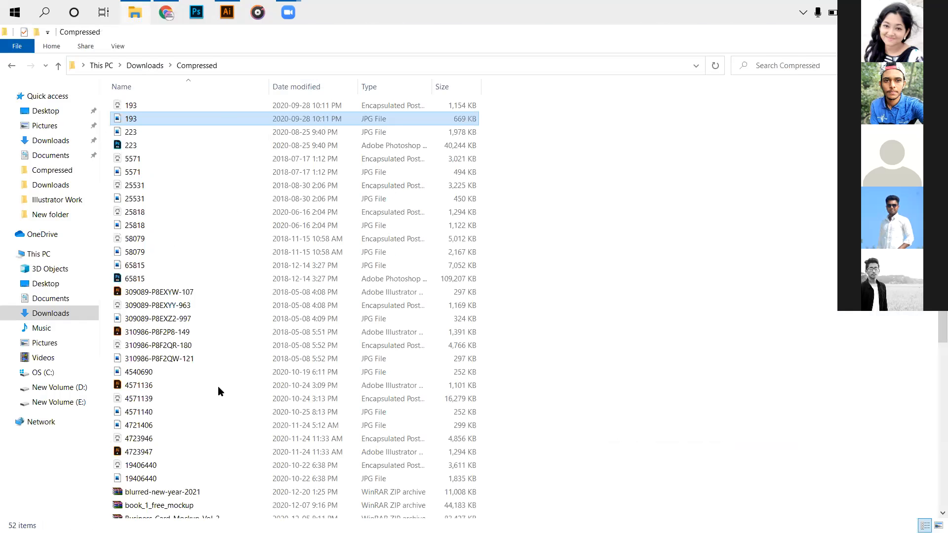
pyautogui.scroll(-7, 322, 392)
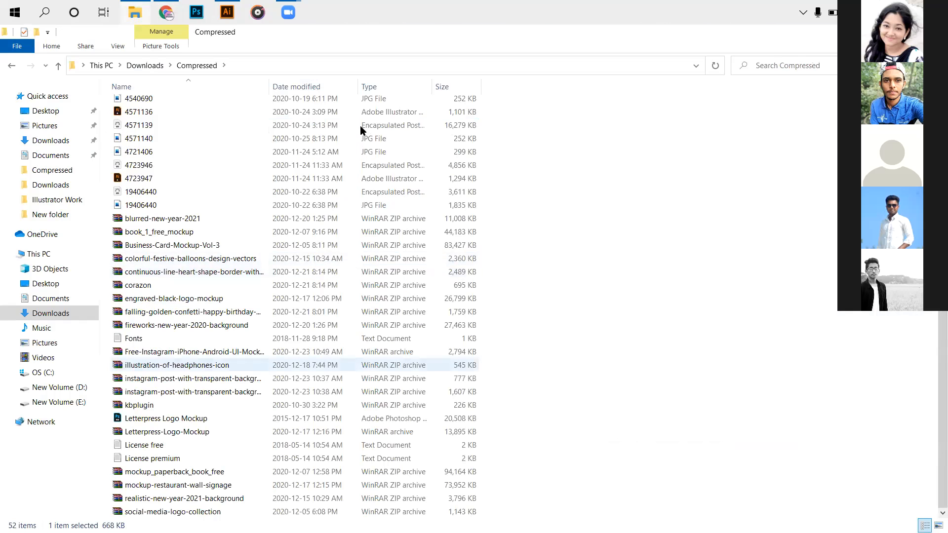
pyautogui.rightClick(450, 352)
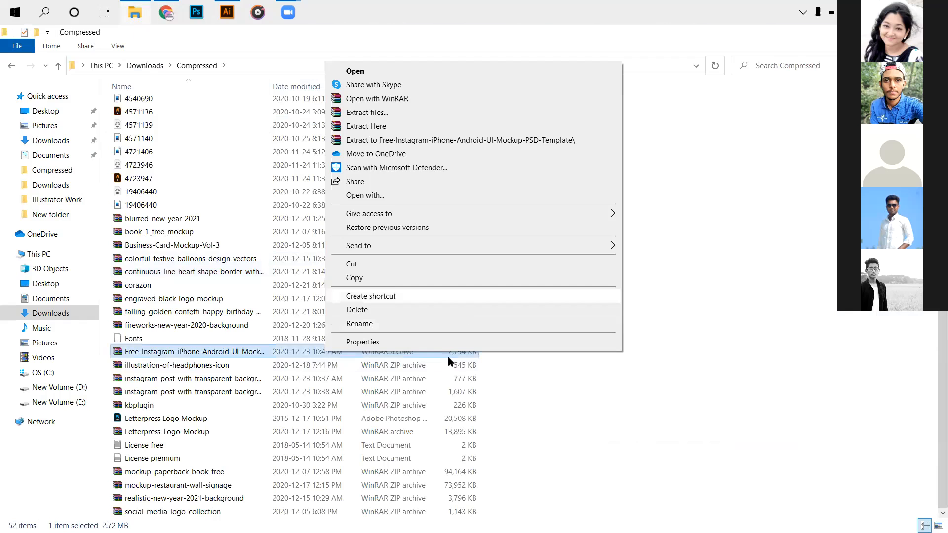
pyautogui.click(367, 126)
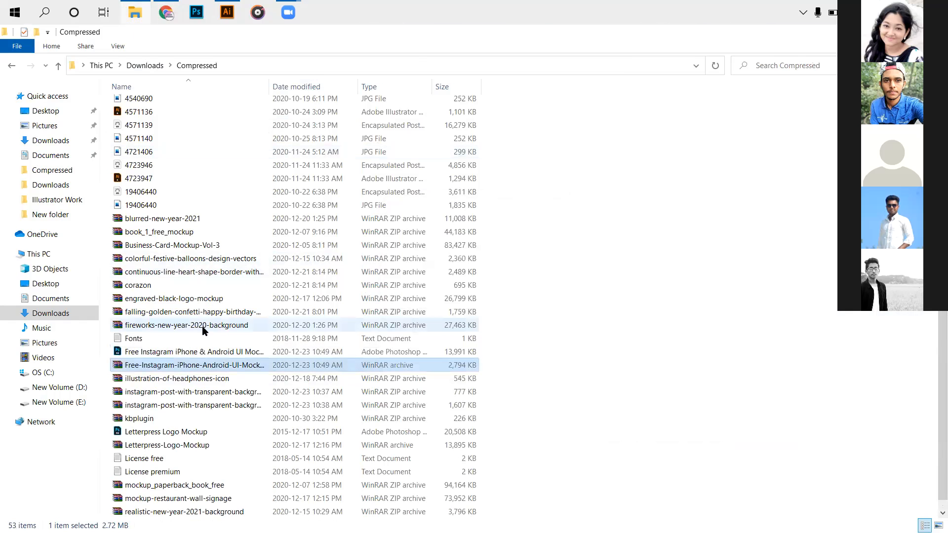
# - View the JPG images in the Compressed folder one after another, from 19406440 to 193, and close the image viewer
pyautogui.scroll(7, 195, 400)
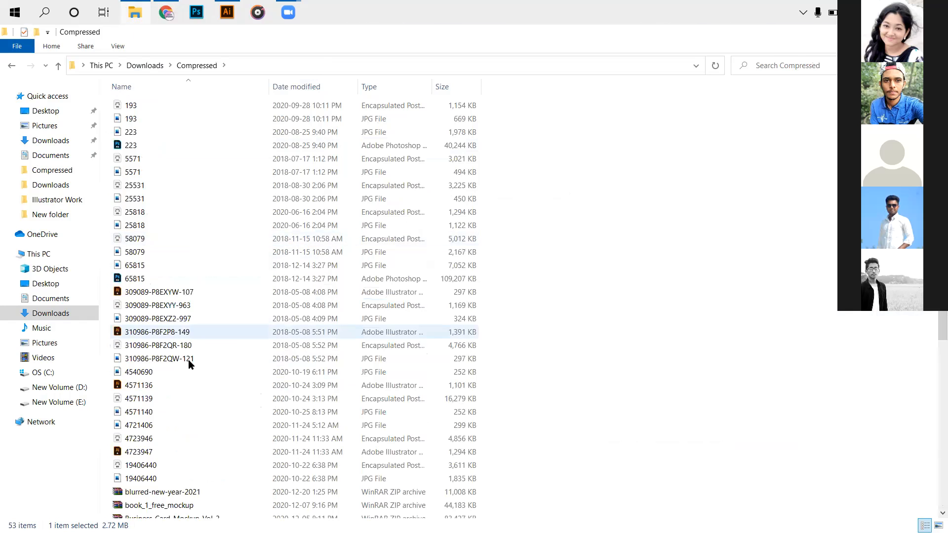
pyautogui.scroll(-7, 186, 380)
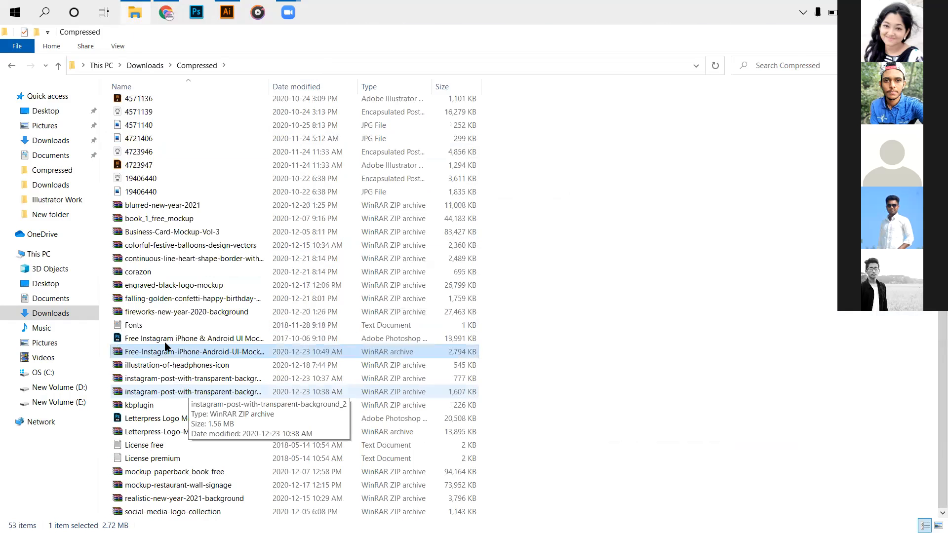
pyautogui.doubleClick(164, 342)
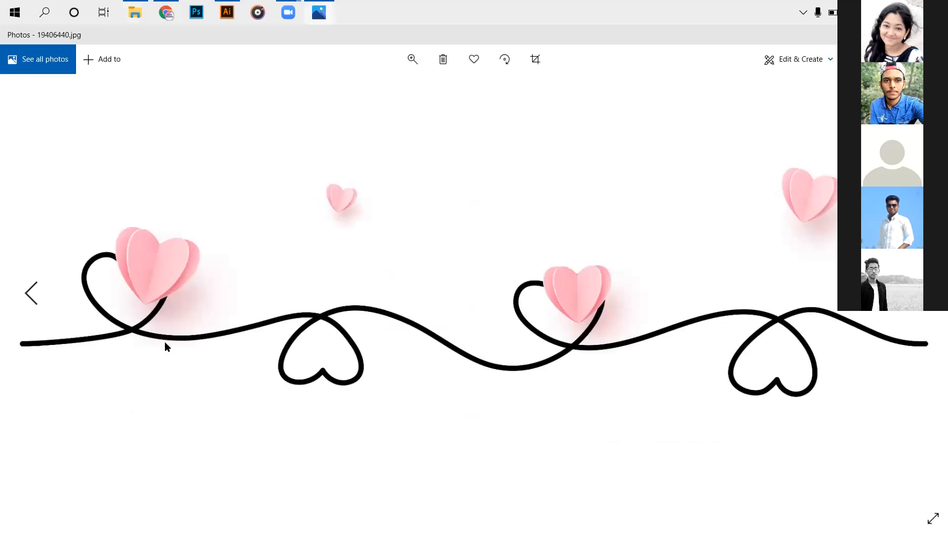
pyautogui.press('Right')
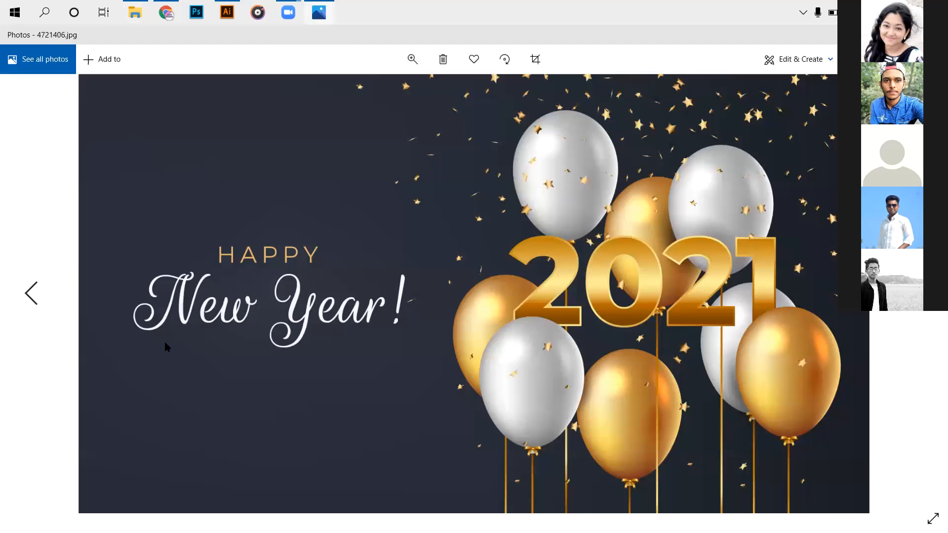
pyautogui.press('Right')
pyautogui.press('Right')
pyautogui.press('Right')
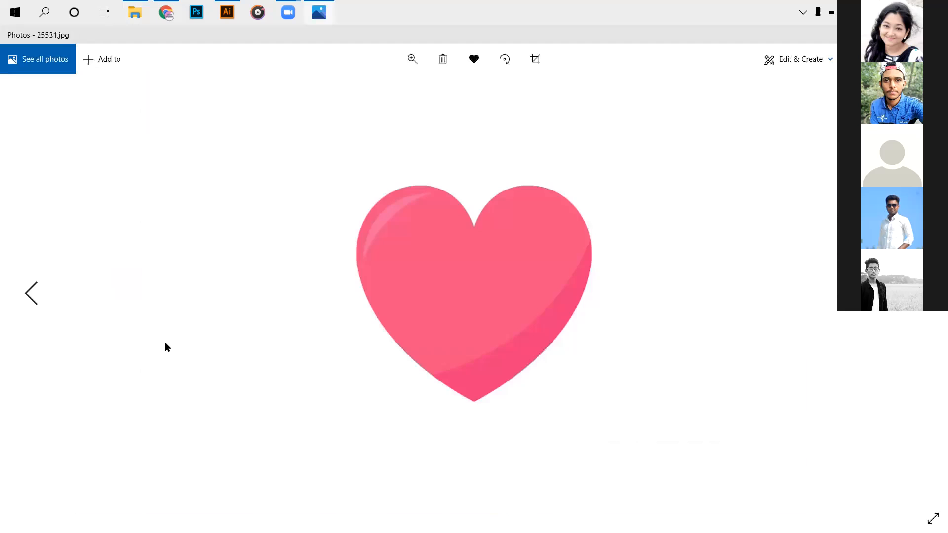
pyautogui.press('Right')
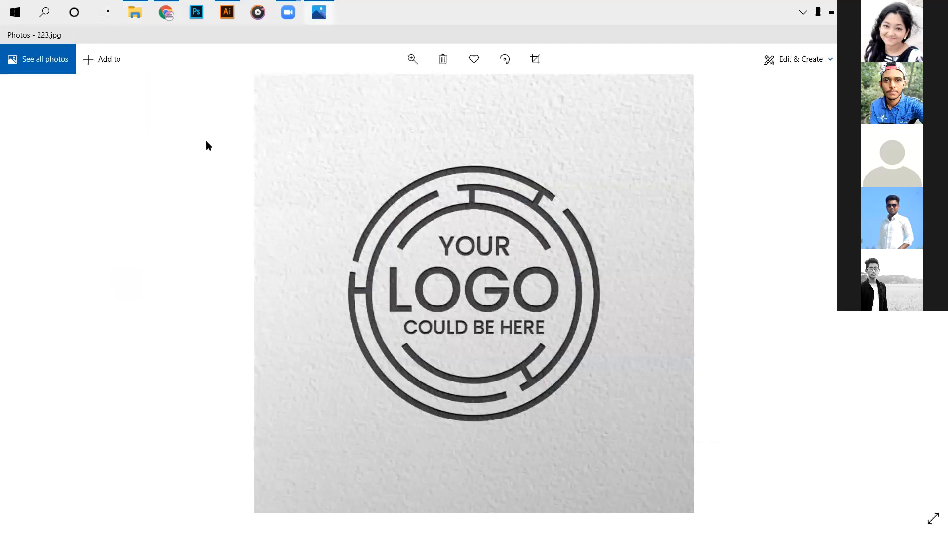
pyautogui.press('Right')
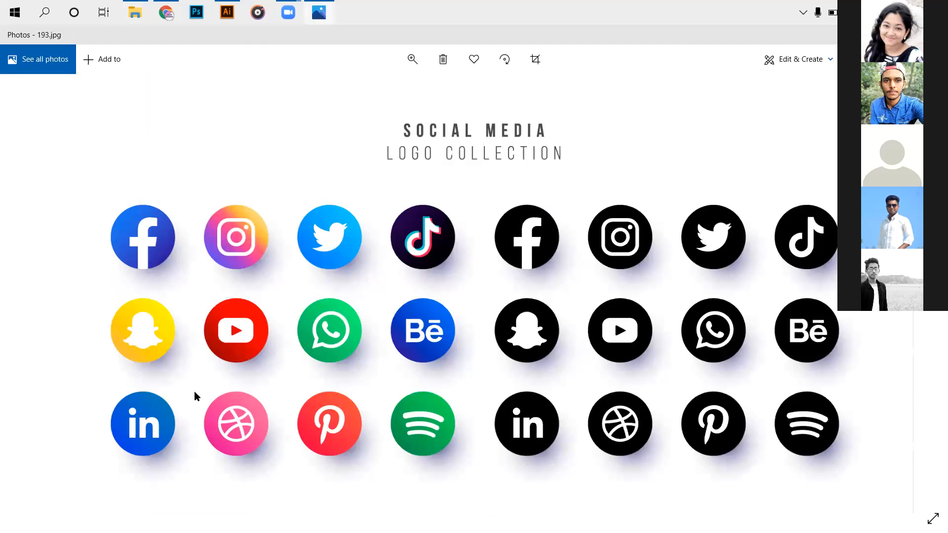
pyautogui.hotkey('alt', 'F4')
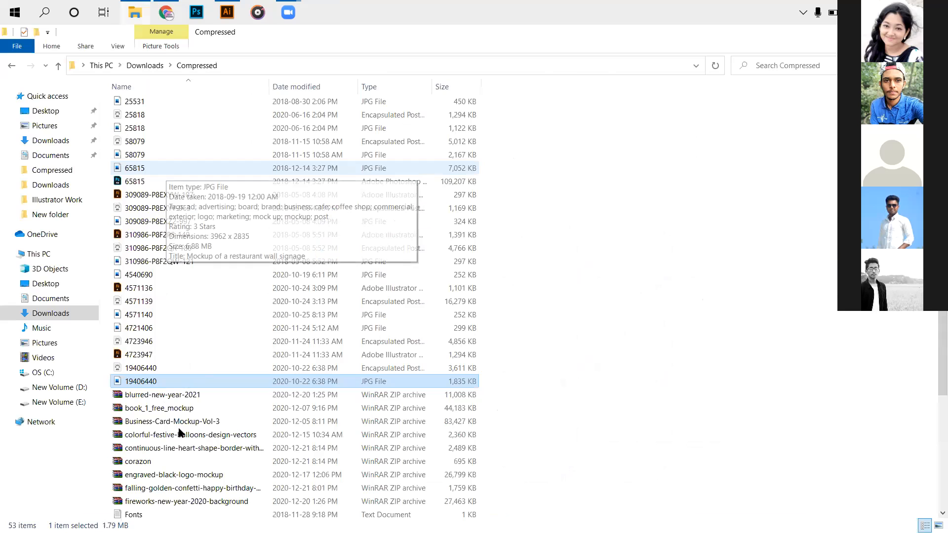
# - View the Instagram post images 310986-P8F2QW-121 and 309089-P8EXZ2-997, and open the extracted Instagram iPhone & Android UI mockup PSD in Photoshop
pyautogui.scroll(-5, 185, 181)
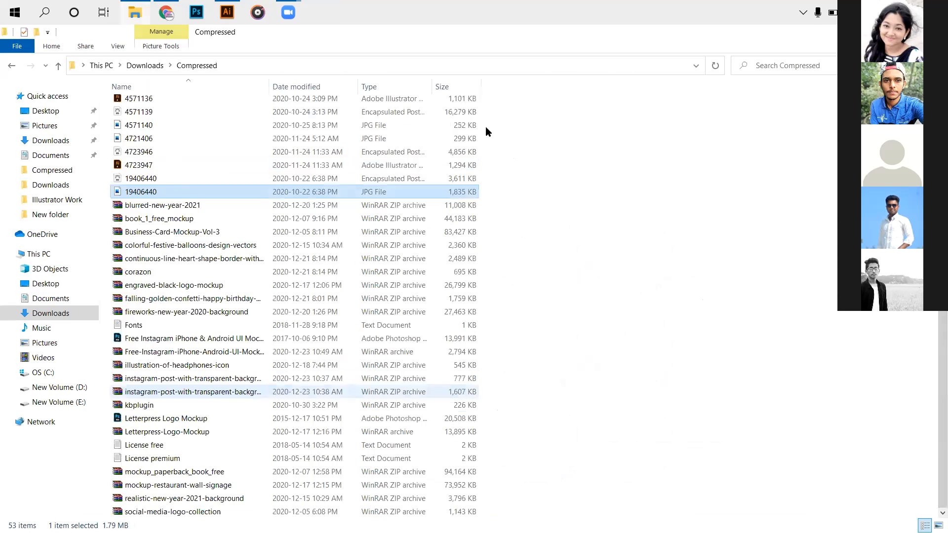
pyautogui.scroll(7, 231, 180)
pyautogui.scroll(-2, 187, 250)
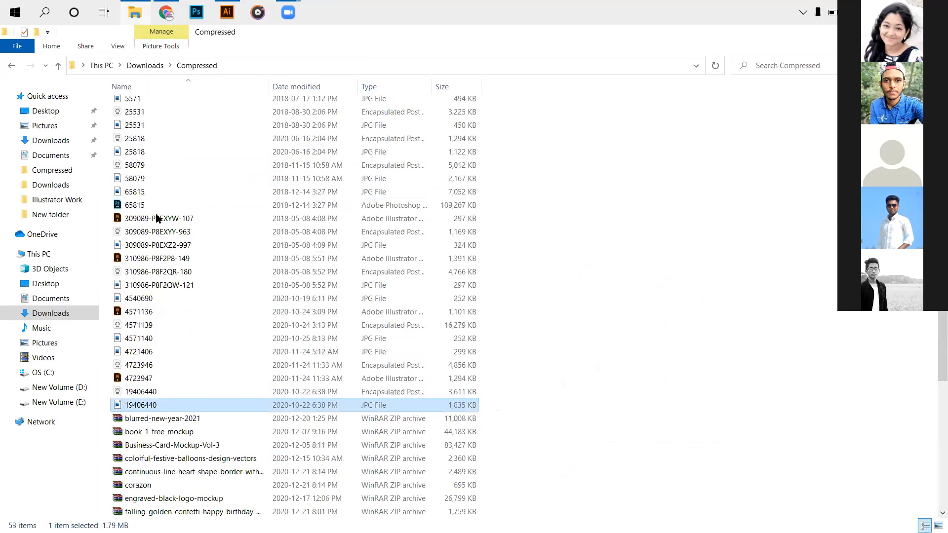
pyautogui.scroll(-3, 158, 217)
pyautogui.scroll(-2, 148, 243)
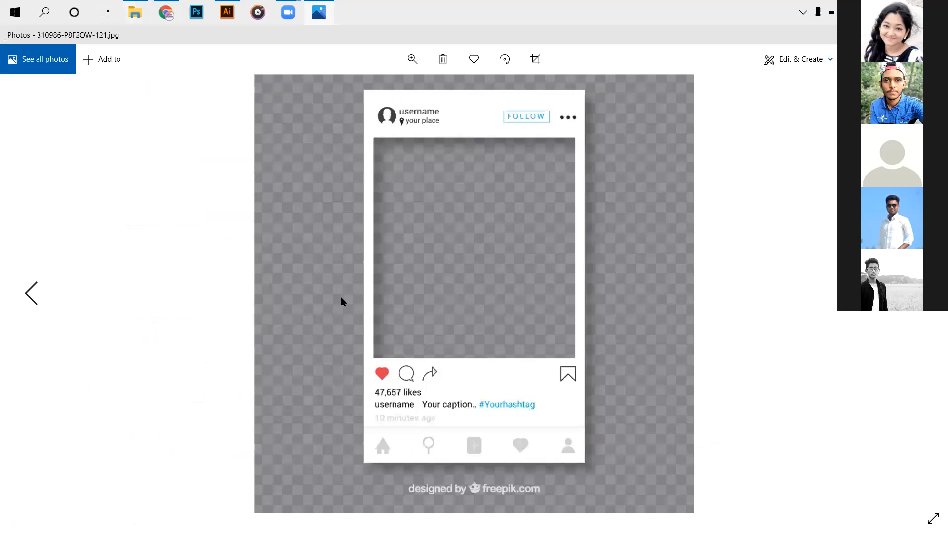
pyautogui.press('Right')
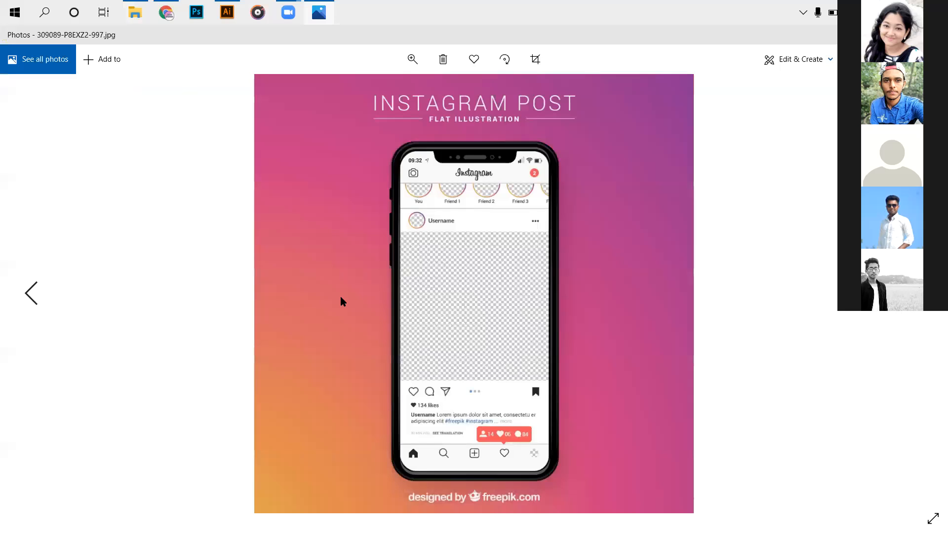
pyautogui.press('Right')
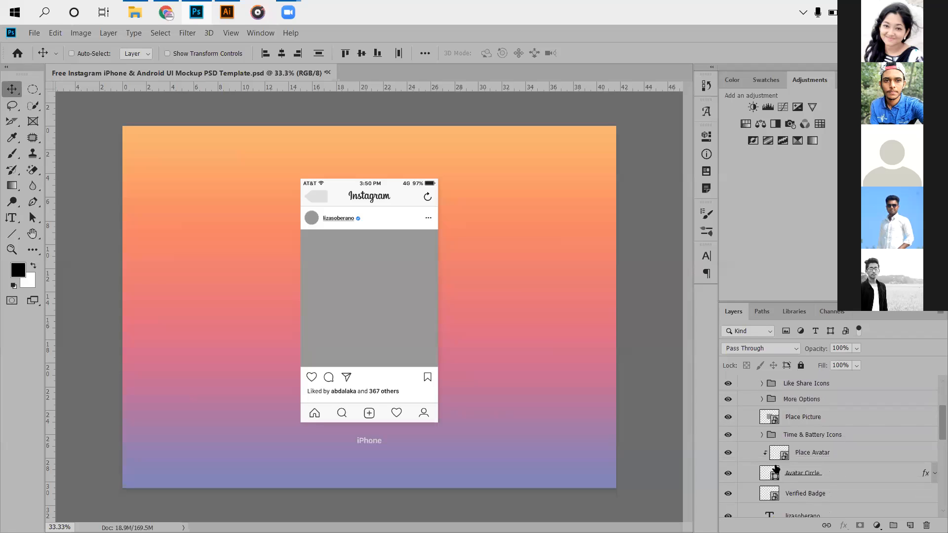
# - Find the Place Picture layer in the iPhone Instagram UI group, toggle its visibility to check it, and open its smart object contents
pyautogui.scroll(-1, 776, 464)
pyautogui.scroll(2, 776, 463)
pyautogui.scroll(-2, 770, 466)
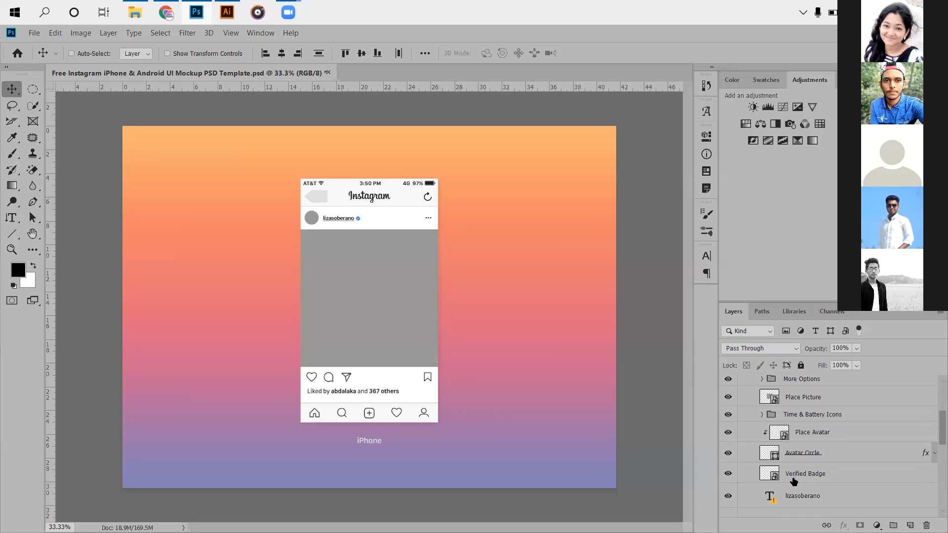
pyautogui.scroll(-4, 793, 476)
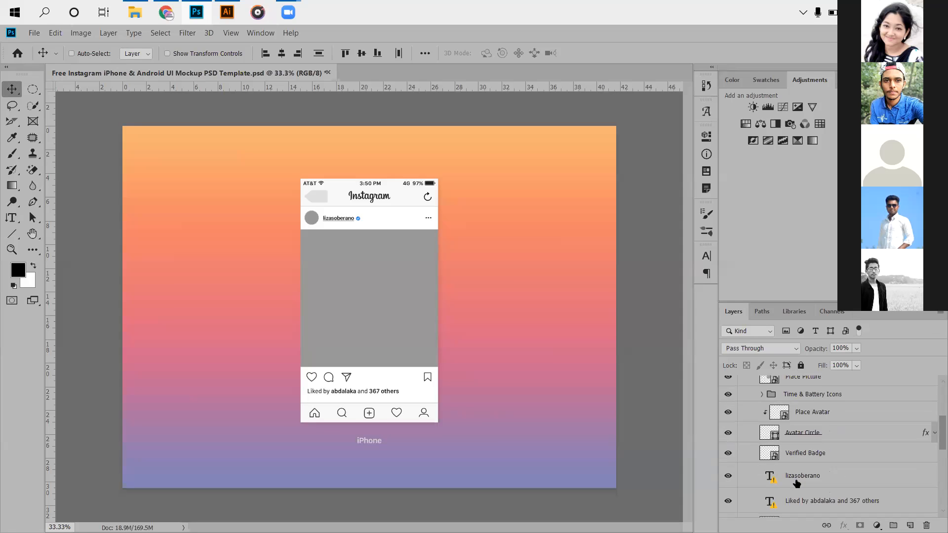
pyautogui.scroll(2, 793, 483)
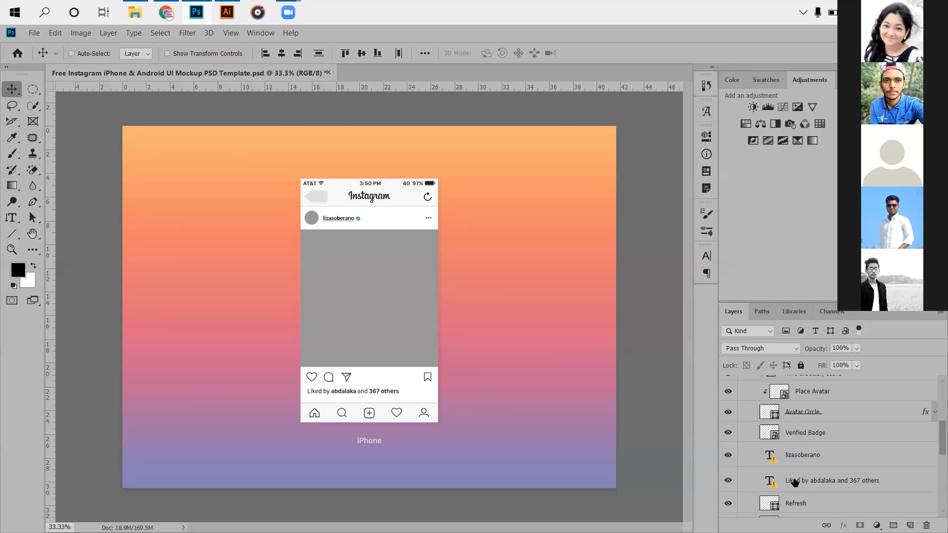
pyautogui.scroll(5, 785, 473)
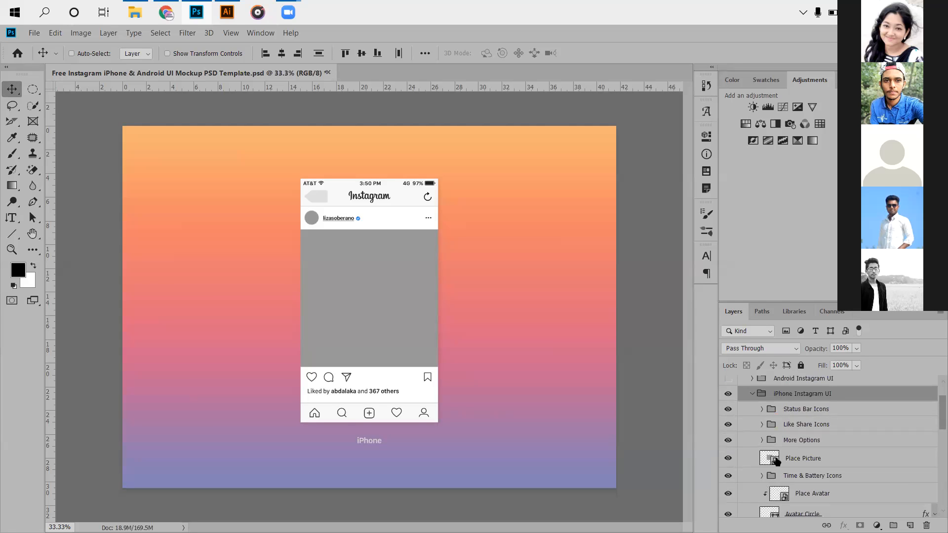
pyautogui.click(729, 458)
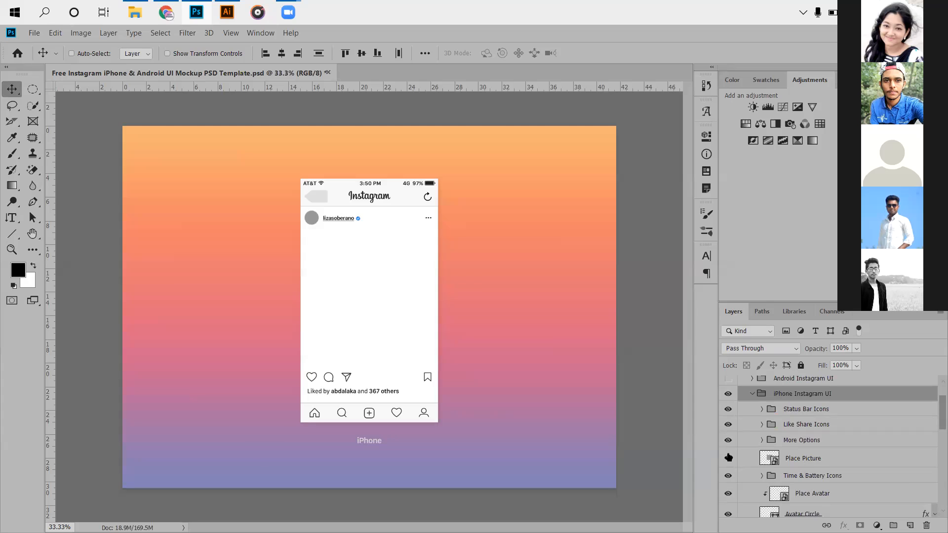
pyautogui.click(729, 458)
pyautogui.click(771, 461)
pyautogui.doubleClick(772, 460)
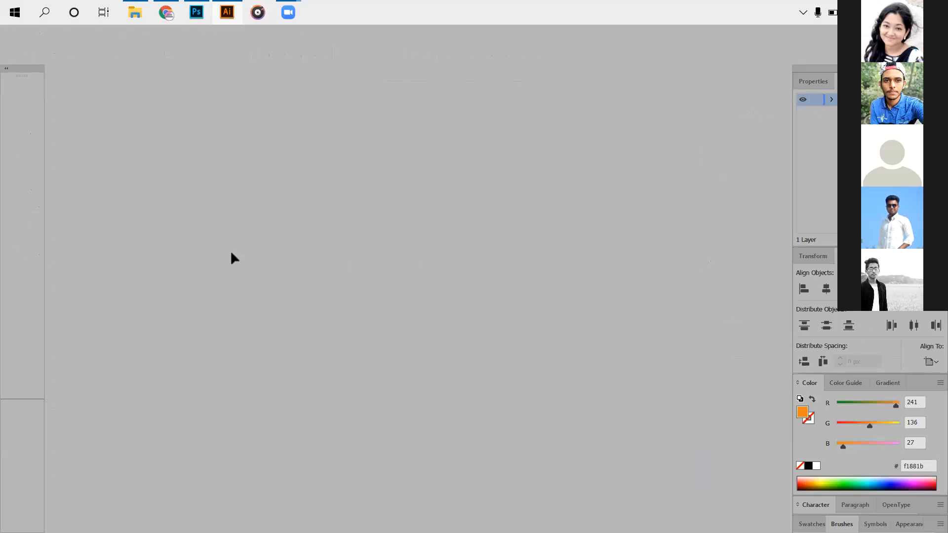
# - Copy the Hot Meal Offer flyer's clip group in Illustrator, switch to Photoshop and paste it into Layer 121.psb as a smart object
pyautogui.moveTo(402, 265)
pyautogui.mouseDown()
pyautogui.moveTo(315, 232)
pyautogui.moveTo(472, 298)
pyautogui.mouseUp()
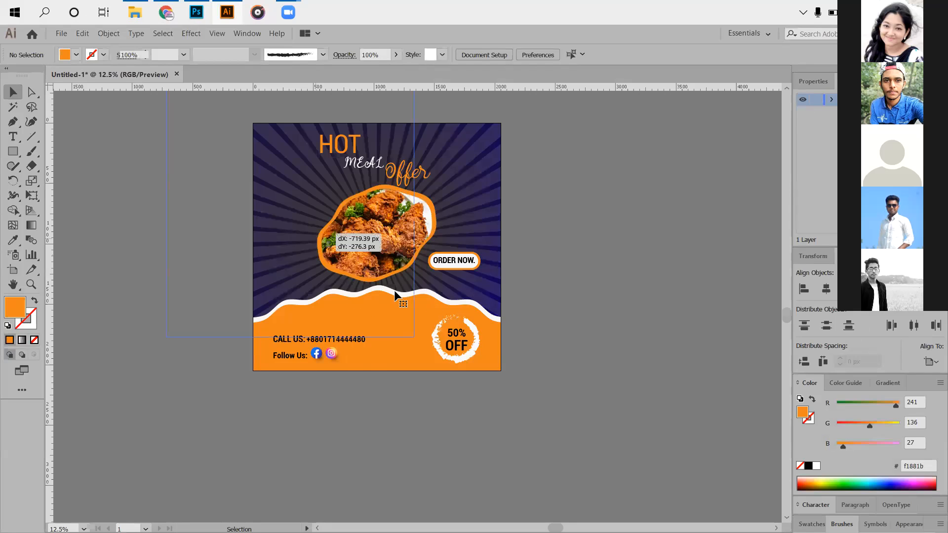
pyautogui.moveTo(323, 314); pyautogui.dragTo(323, 314)
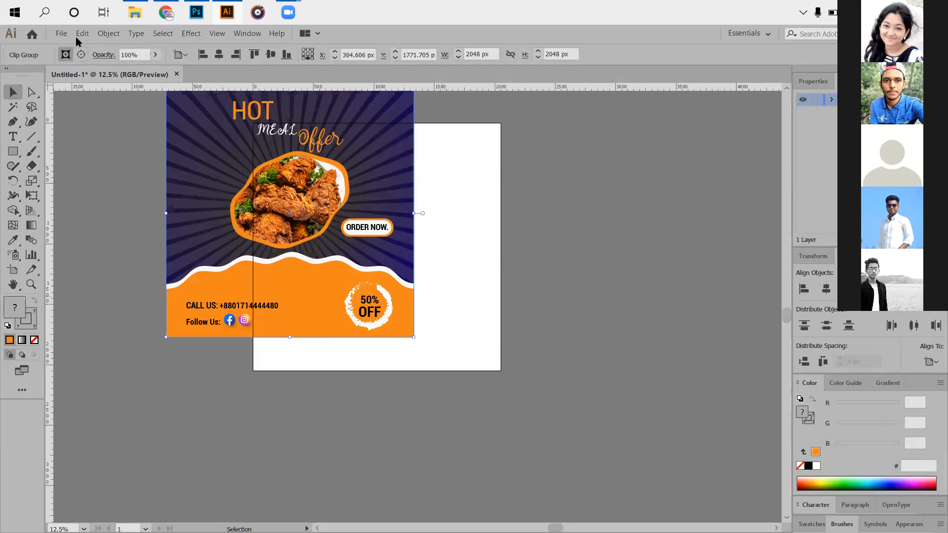
pyautogui.moveTo(351, 314); pyautogui.dragTo(307, 285)
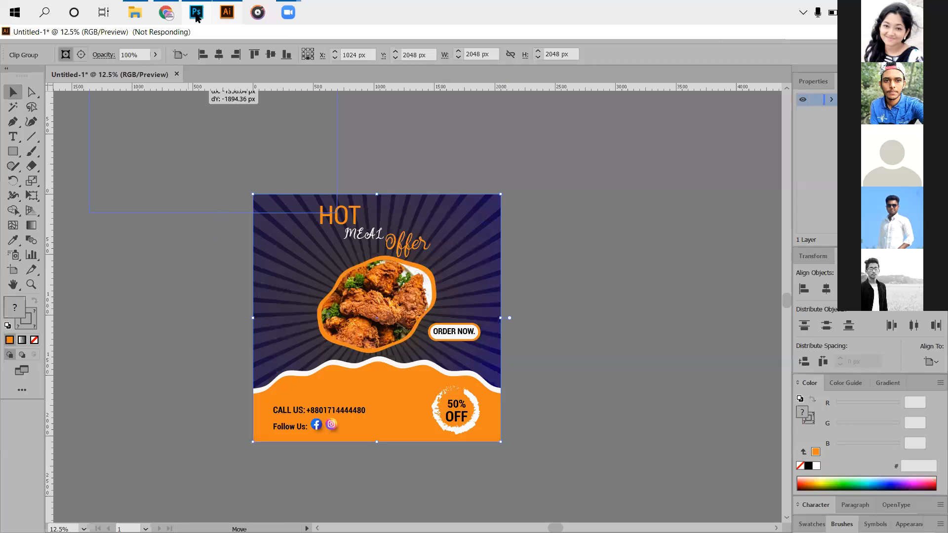
pyautogui.click(198, 17)
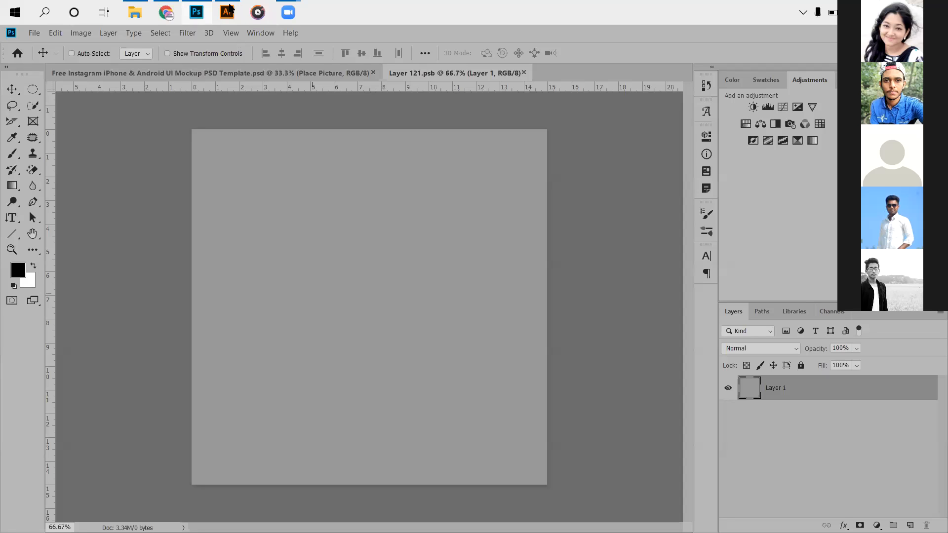
pyautogui.hotkey('ctrl', 'v')
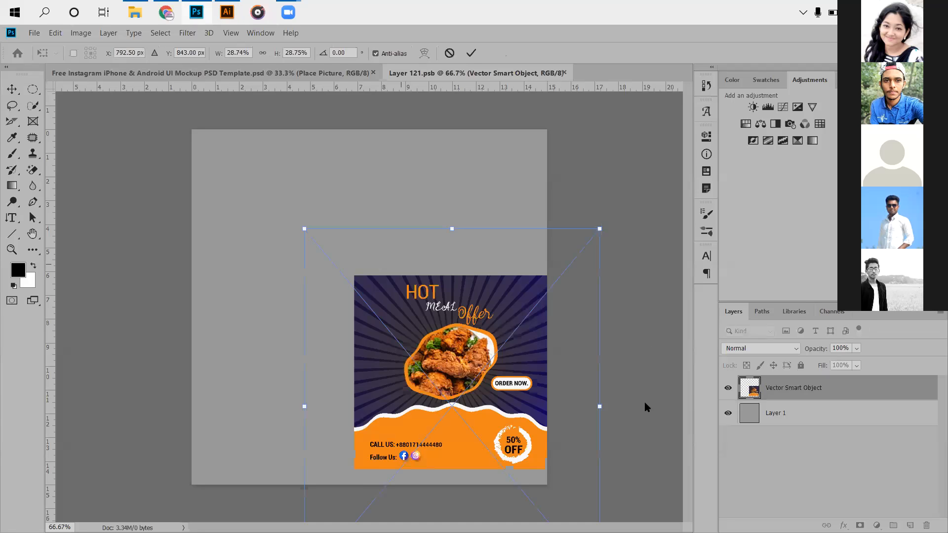
# - Move the pasted flyer to the canvas's upper-left corner and enlarge it proportionally to about 45%
pyautogui.moveTo(305, 229); pyautogui.dragTo(205, 148)
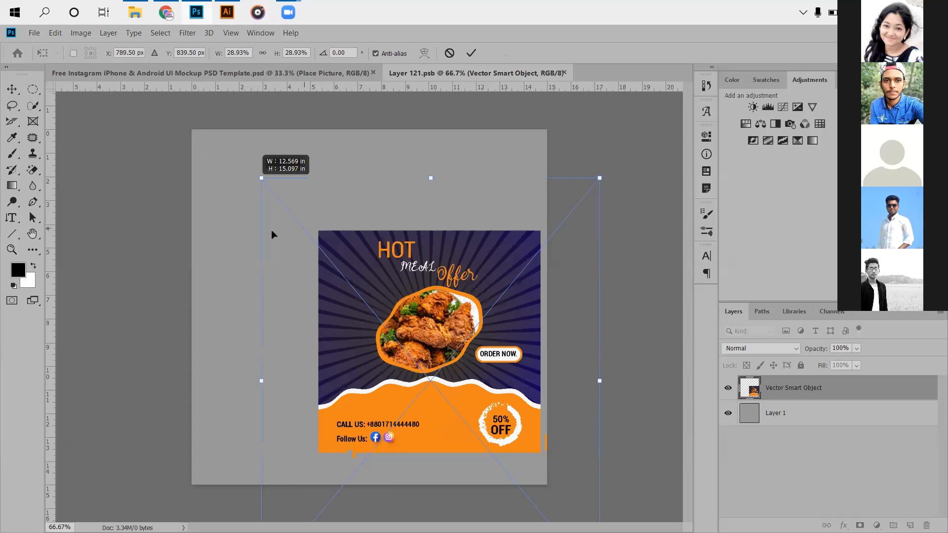
pyautogui.moveTo(368, 292); pyautogui.dragTo(267, 226)
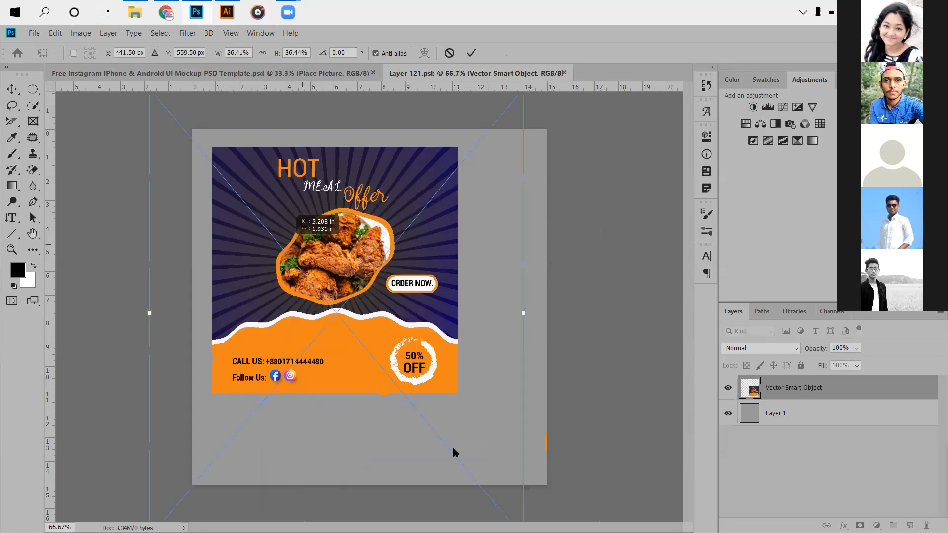
pyautogui.scroll(-4, 473, 454)
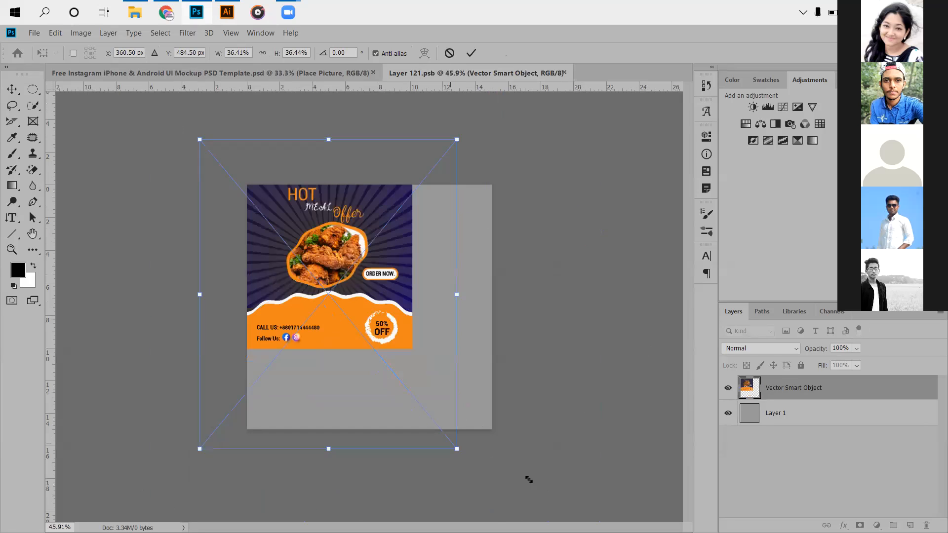
pyautogui.moveTo(529, 480)
pyautogui.mouseDown()
pyautogui.moveTo(517, 469)
pyautogui.moveTo(521, 480)
pyautogui.mouseUp()
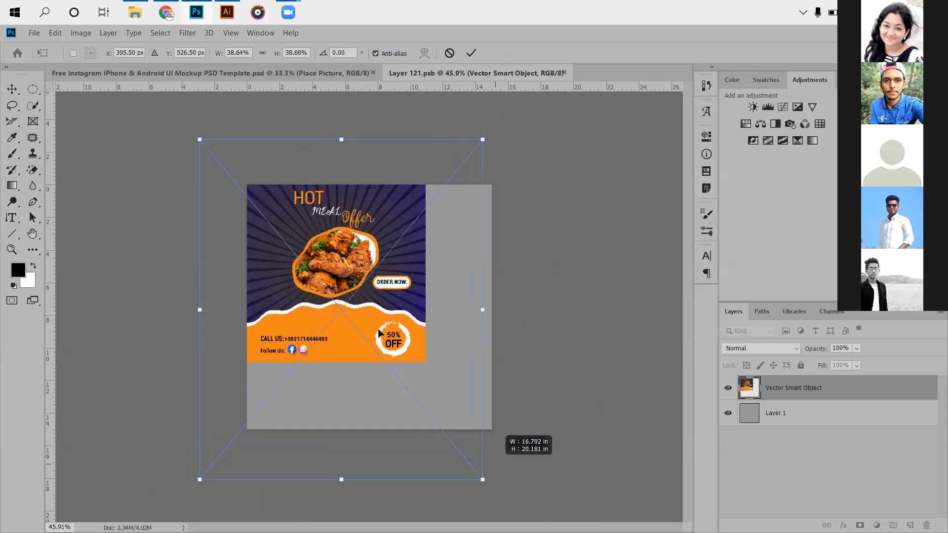
pyautogui.moveTo(511, 141); pyautogui.dragTo(502, 132)
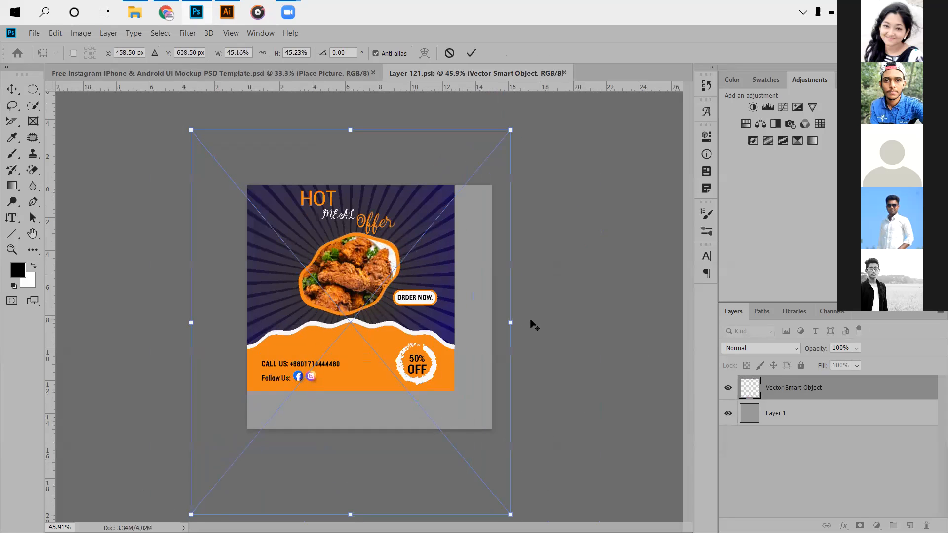
# - Enlarge the flyer to about 54% and reposition it so its artwork covers the whole square canvas
pyautogui.scroll(-4, 467, 447)
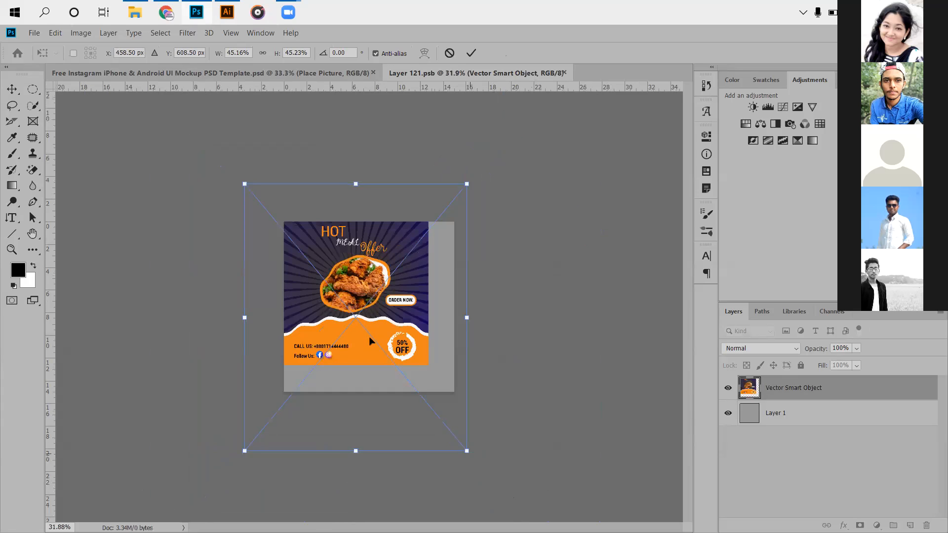
pyautogui.moveTo(371, 342); pyautogui.dragTo(375, 346)
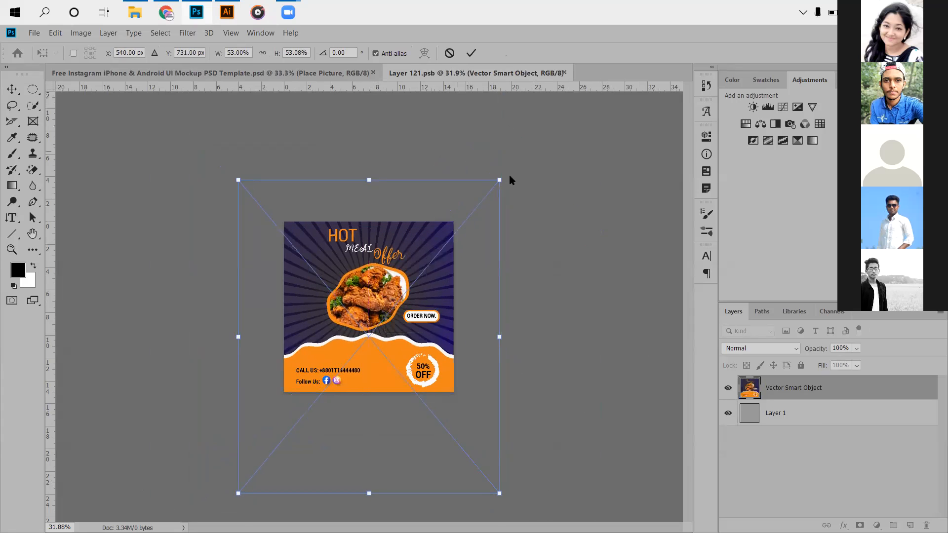
pyautogui.moveTo(500, 180); pyautogui.dragTo(502, 179)
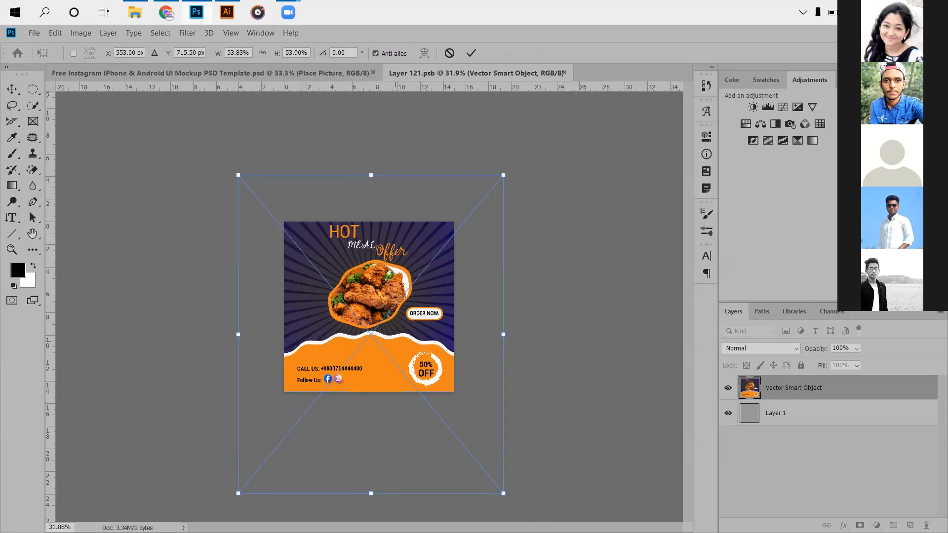
pyautogui.moveTo(376, 312)
pyautogui.mouseDown()
pyautogui.moveTo(383, 319)
pyautogui.moveTo(370, 313)
pyautogui.mouseUp()
# - Fine-tune the flyer's vertical position and commit the placement, and save the smart object contents back into the Instagram mockup
pyautogui.scroll(3, 368, 320)
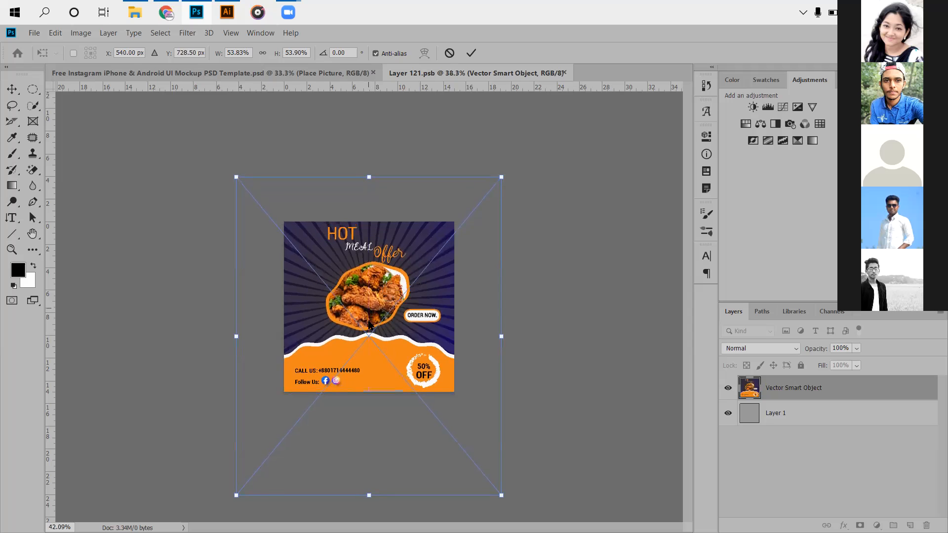
pyautogui.scroll(2, 370, 324)
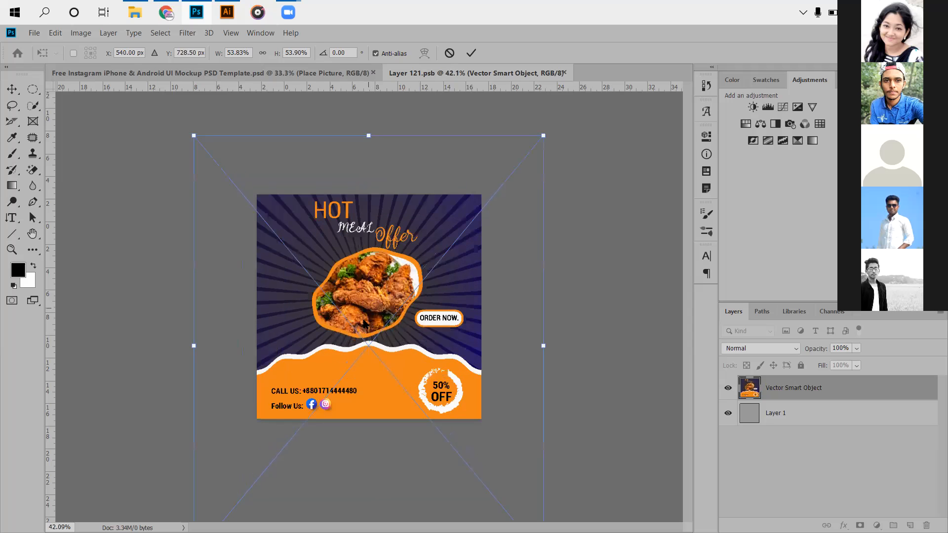
pyautogui.scroll(1, 366, 324)
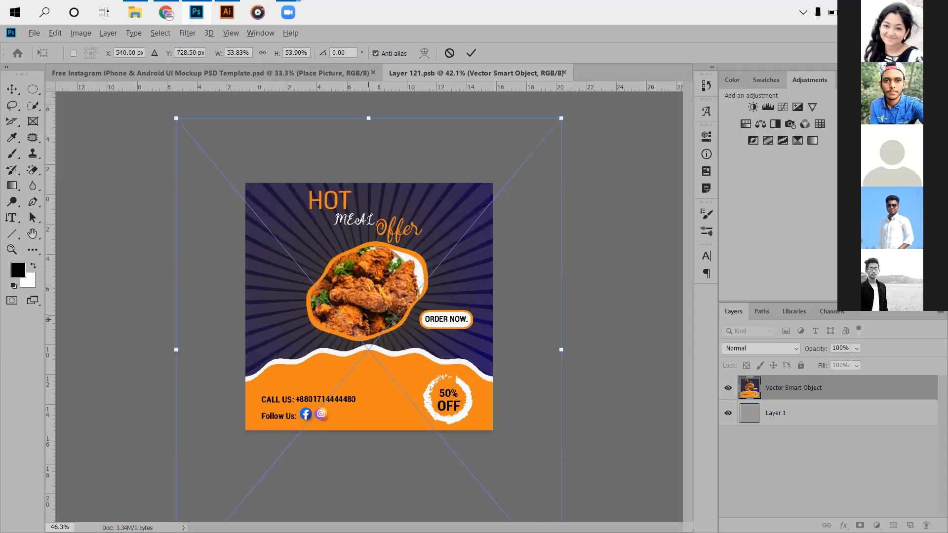
pyautogui.scroll(1, 407, 250)
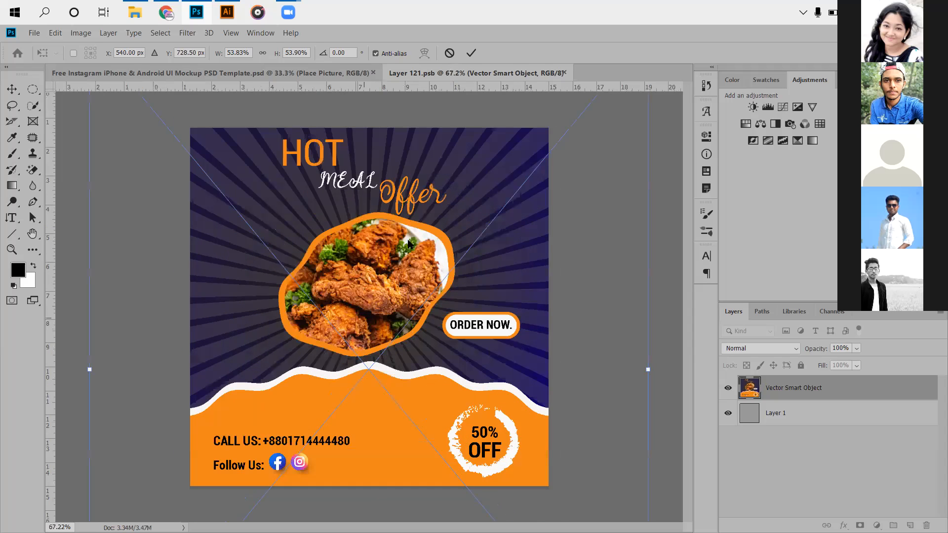
pyautogui.scroll(1, 361, 272)
pyautogui.moveTo(360, 276); pyautogui.dragTo(361, 260)
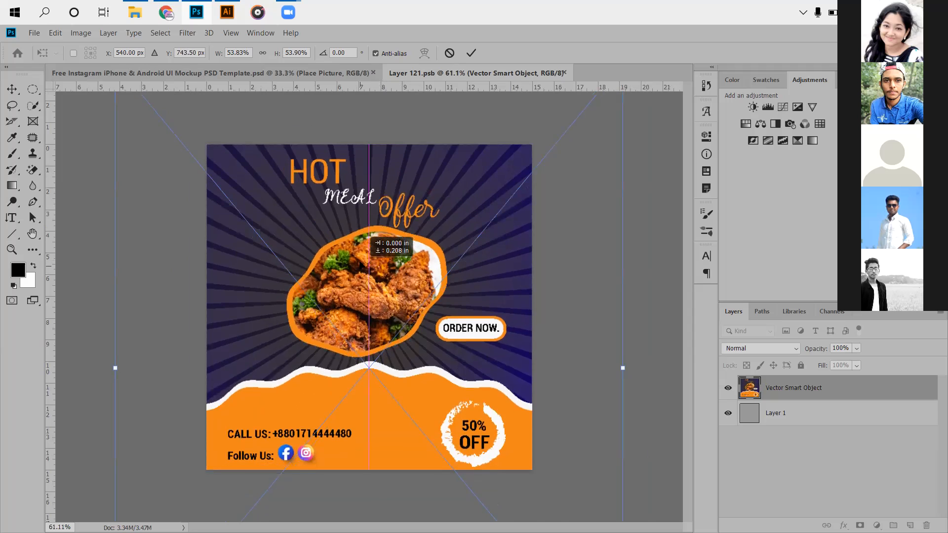
pyautogui.moveTo(361, 260); pyautogui.dragTo(361, 257)
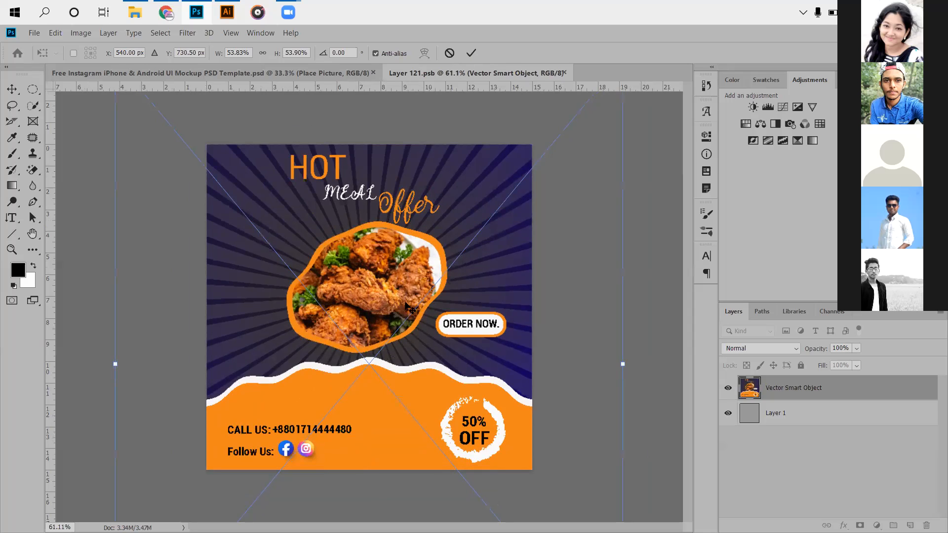
pyautogui.press('Return')
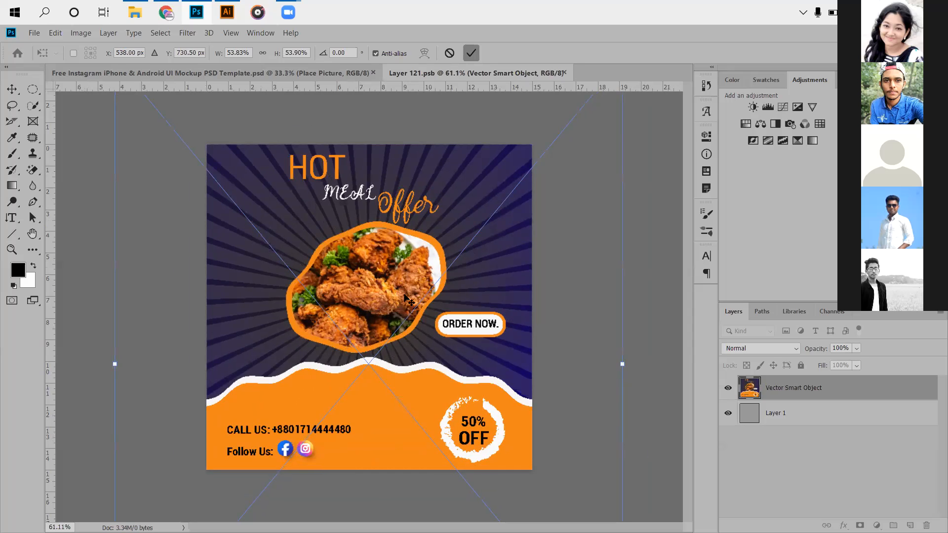
pyautogui.hotkey('ctrl', 's')
pyautogui.click(265, 75)
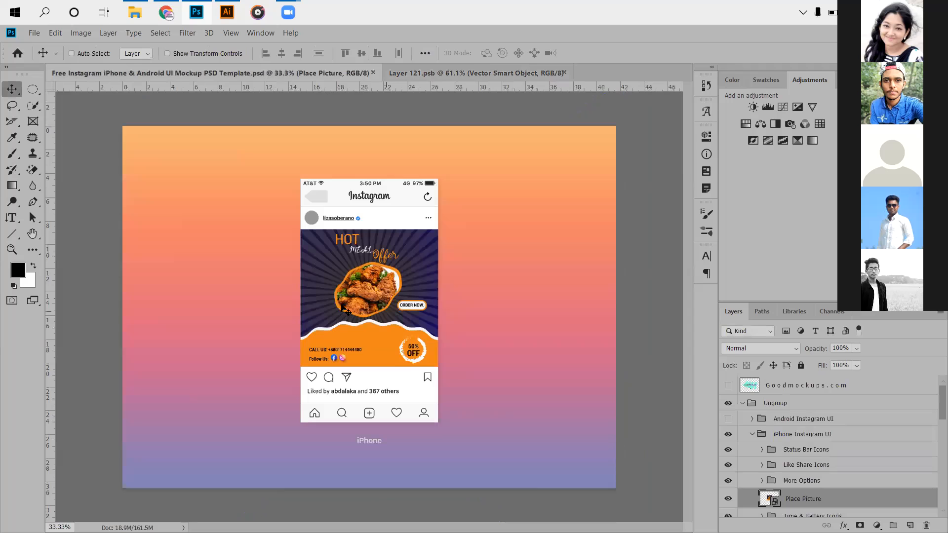
# - Examine the placed flyer in the iPhone Instagram post mockup, both up close and in the full feed layout
pyautogui.scroll(2, 329, 297)
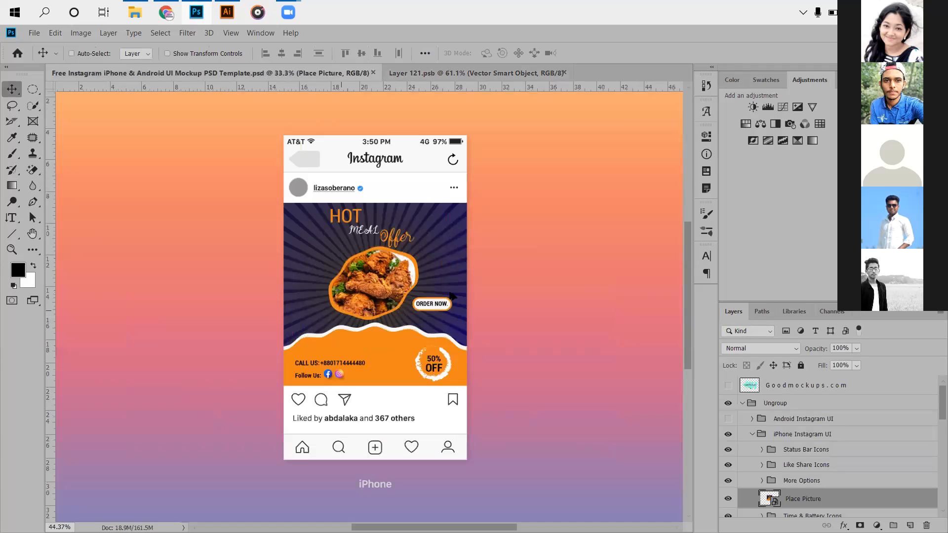
pyautogui.scroll(5, 346, 232)
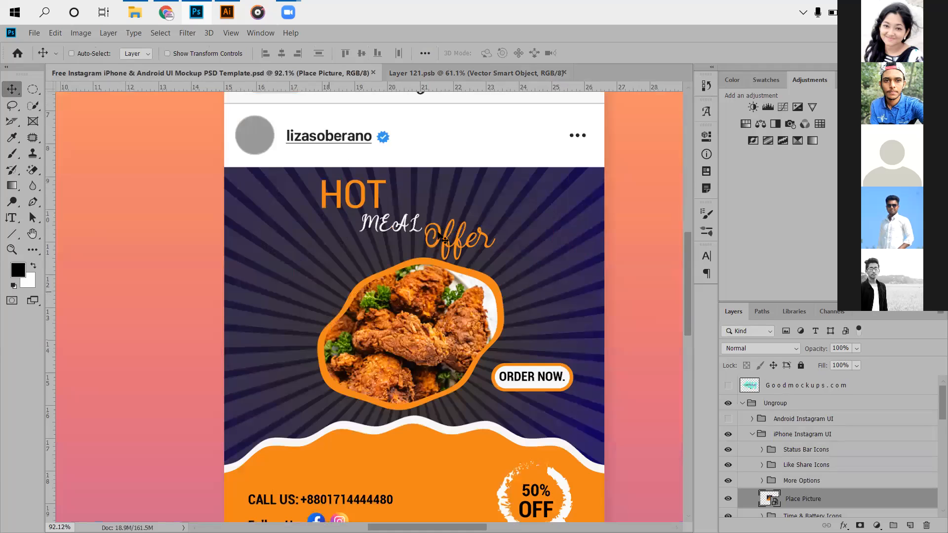
pyautogui.scroll(-2, 431, 239)
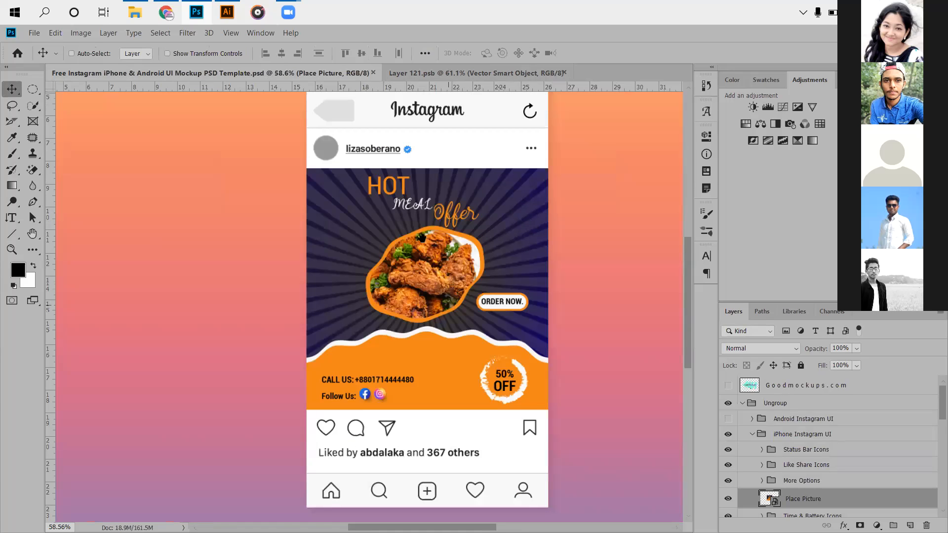
pyautogui.scroll(-1, 388, 262)
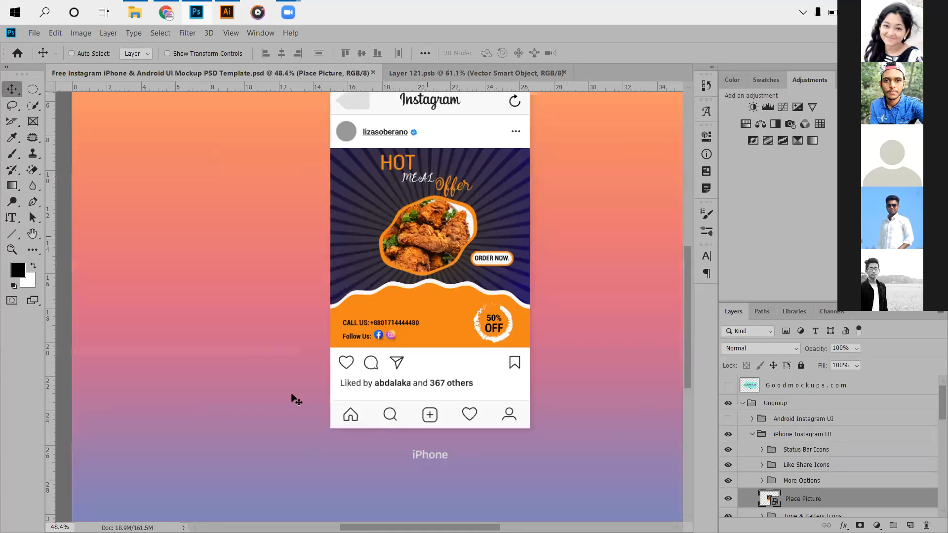
pyautogui.scroll(-1, 296, 397)
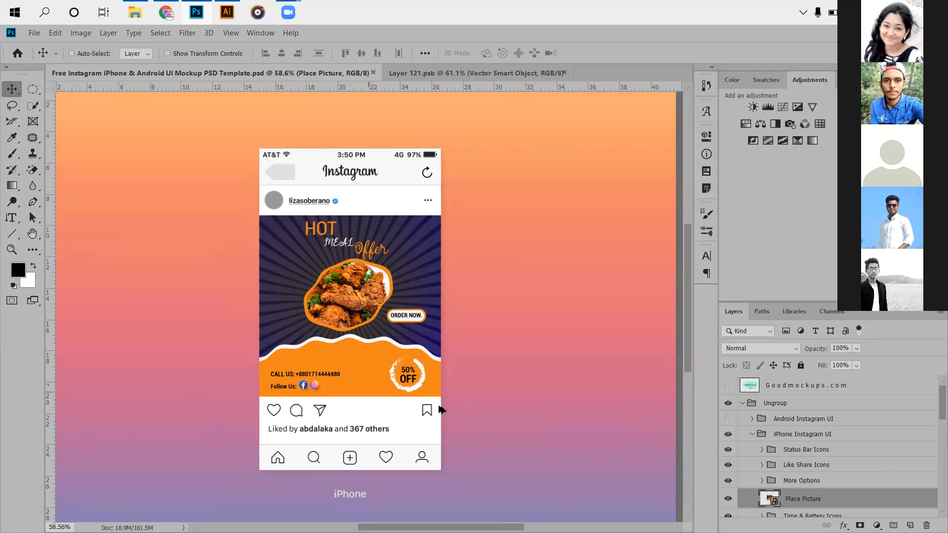
pyautogui.scroll(1, 438, 406)
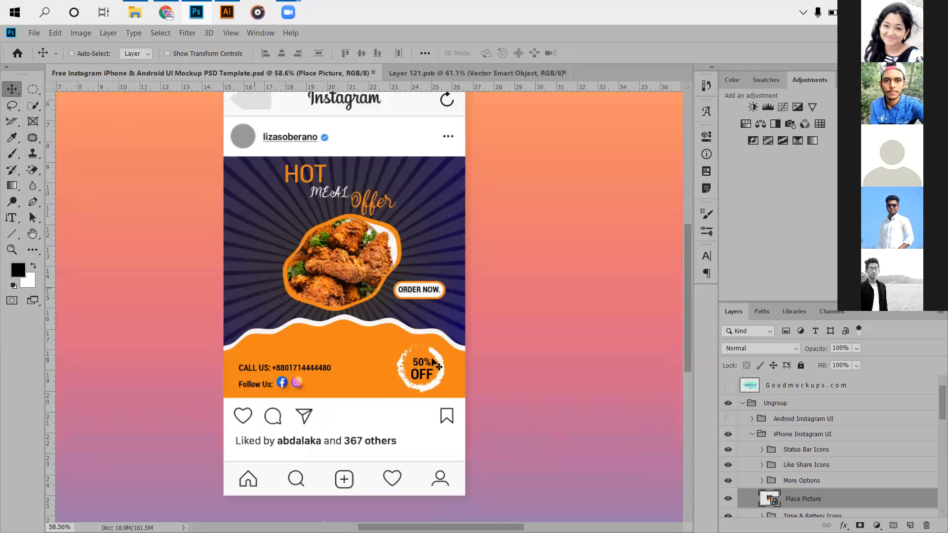
pyautogui.scroll(1, 438, 377)
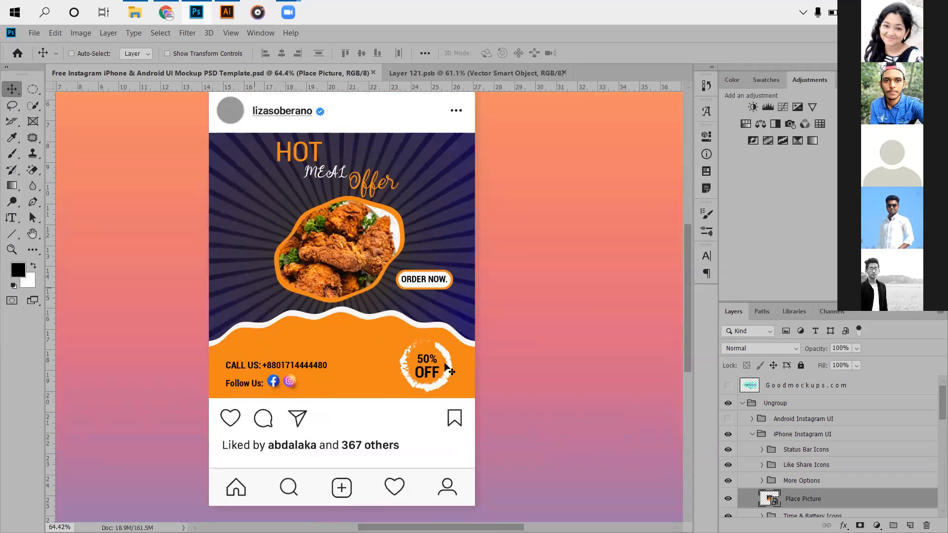
pyautogui.scroll(-1, 516, 317)
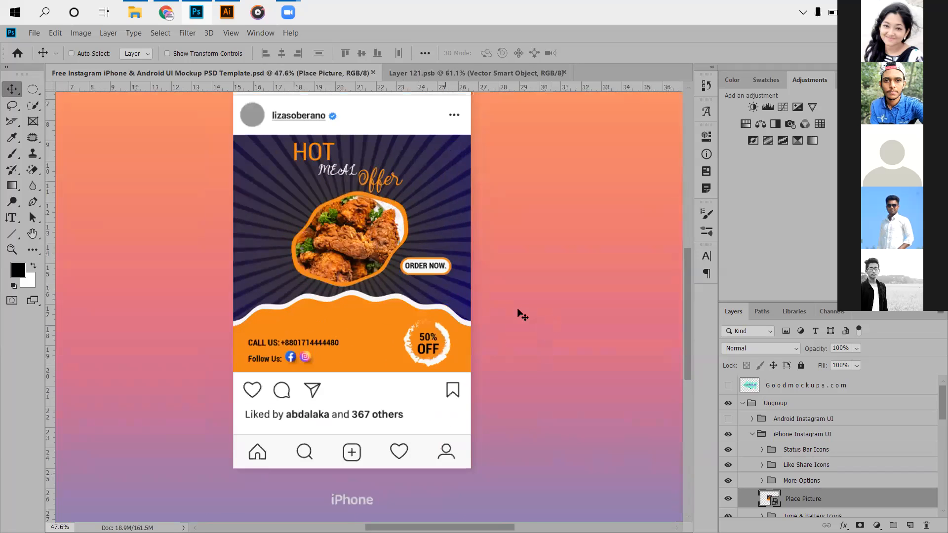
pyautogui.scroll(-1, 519, 323)
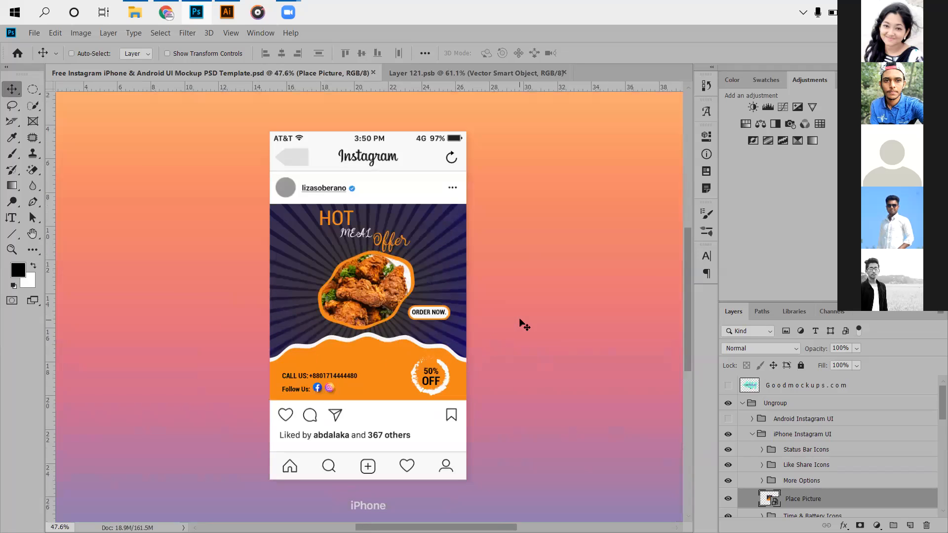
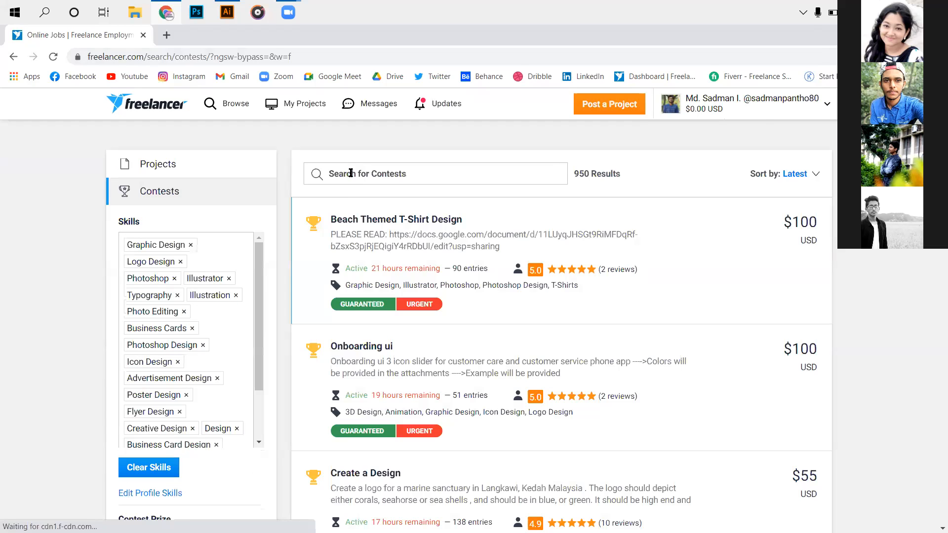
# - Search the contests for "logo design" and open the contest "I need a LOGO Design!!! Design my logo!"
pyautogui.click(351, 173)
pyautogui.write('logo')
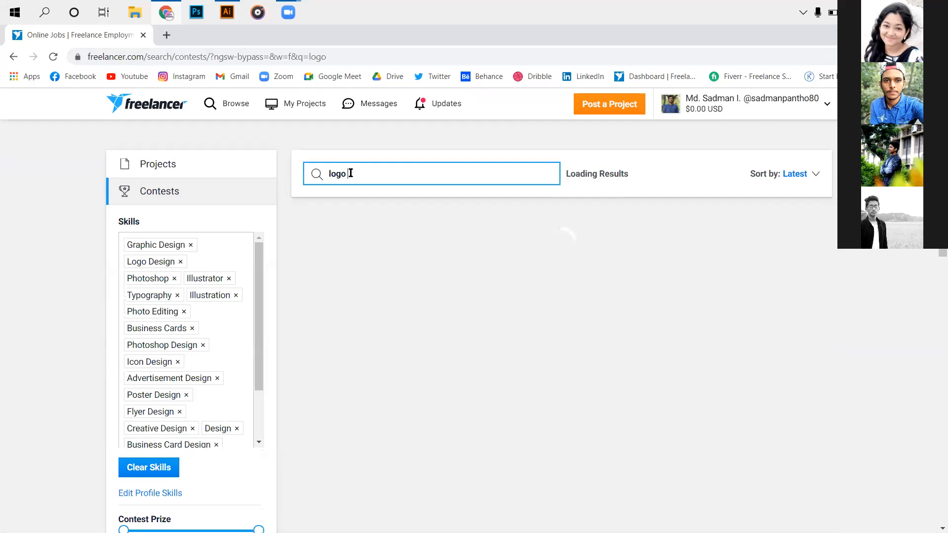
pyautogui.write(' design')
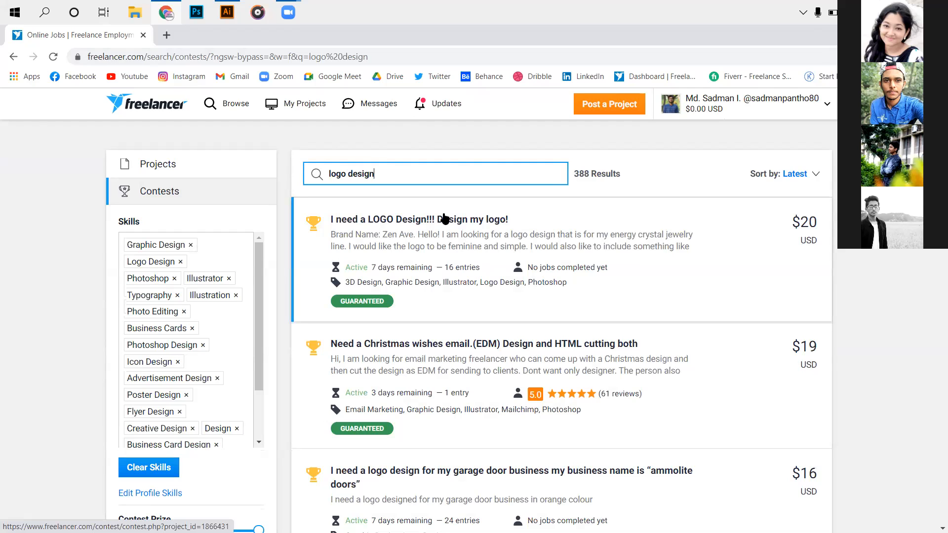
pyautogui.click(444, 218)
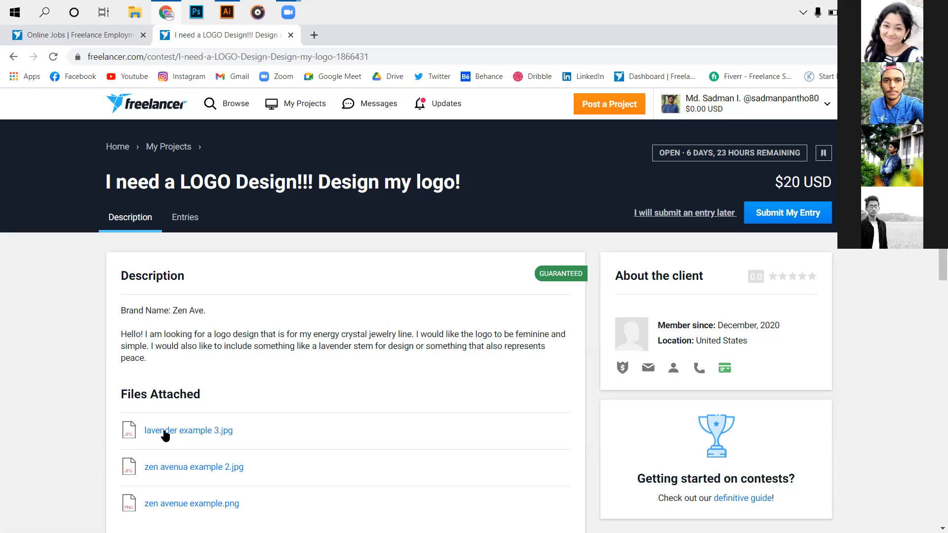
# - Preview the contest's three attached example images, go back to the first one, and close the preview
pyautogui.click(199, 407)
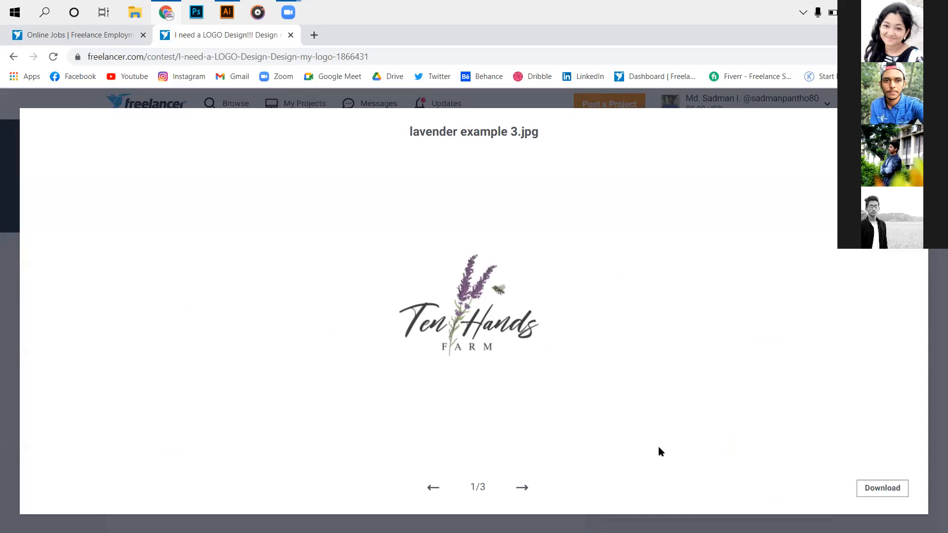
pyautogui.press('Tab')
pyautogui.click(428, 332)
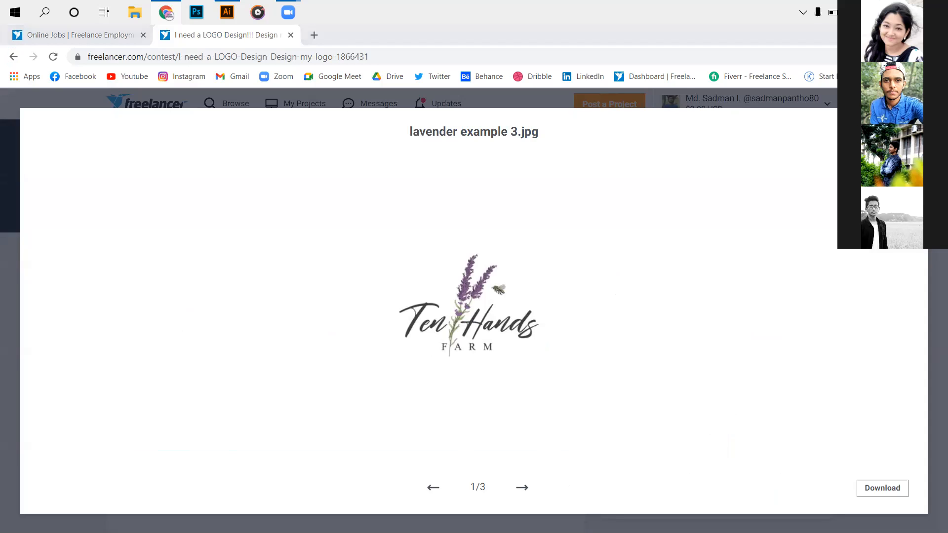
pyautogui.click(522, 488)
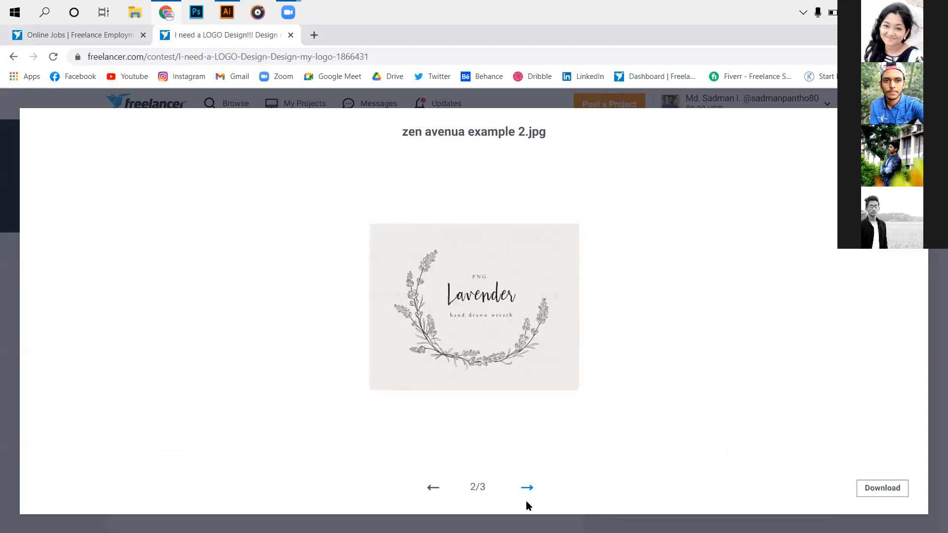
pyautogui.click(524, 489)
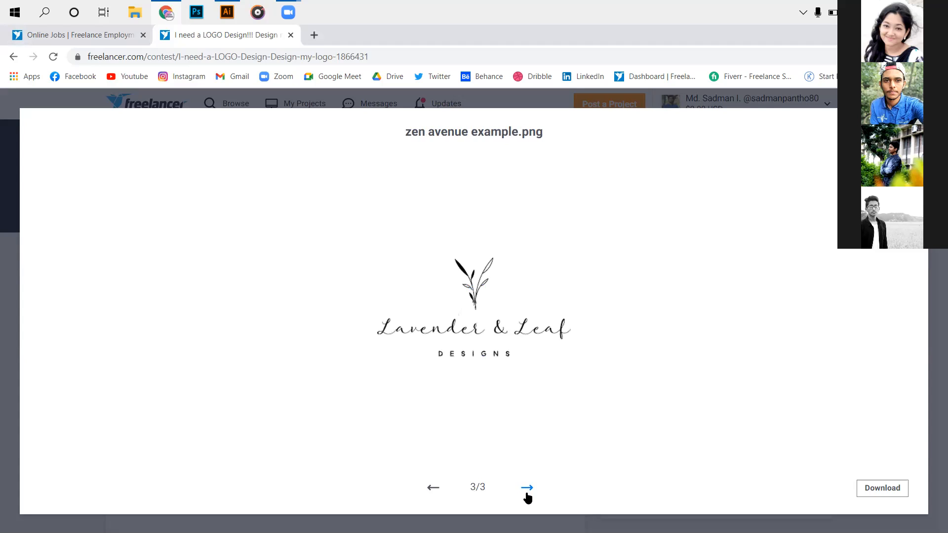
pyautogui.click(429, 488)
pyautogui.click(428, 488)
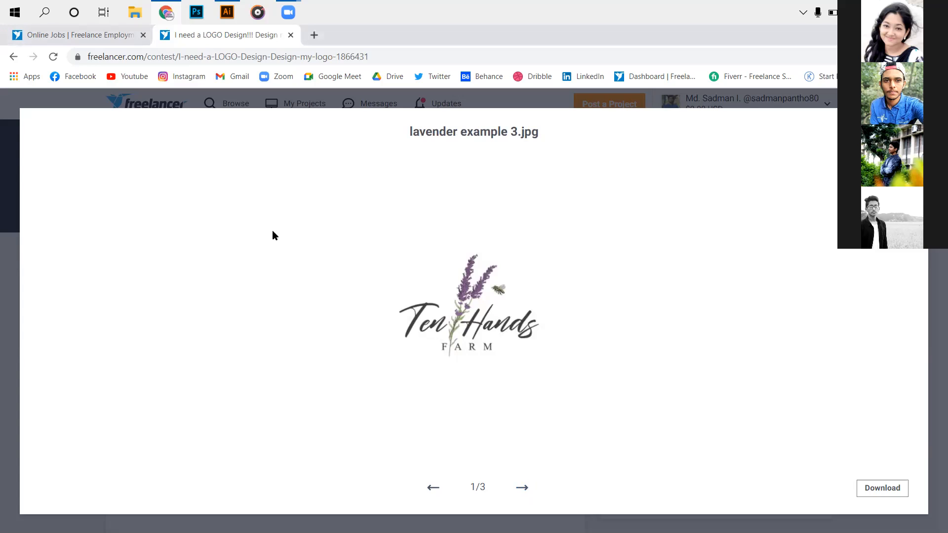
pyautogui.click(230, 352)
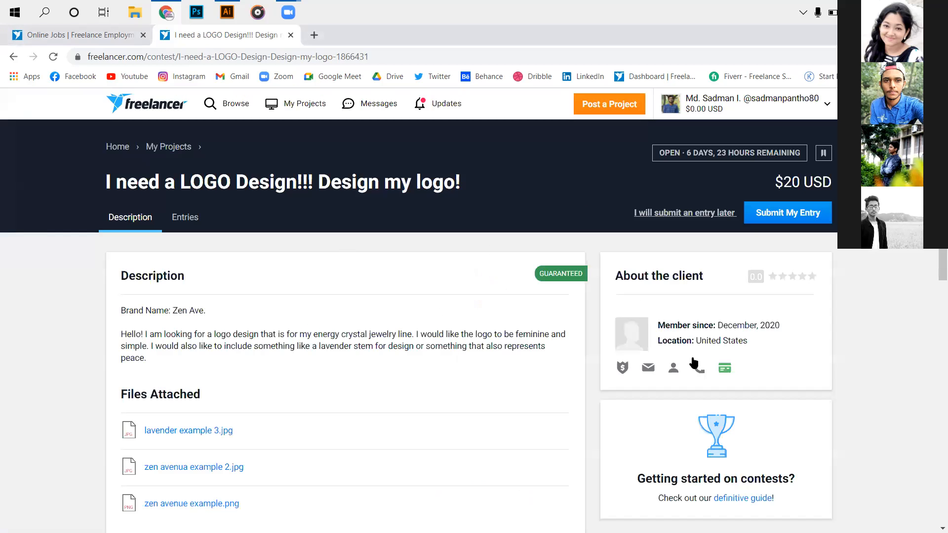
# - Look through the logo entries submitted to the contest, from the rated ones down to the earliest
pyautogui.click(185, 217)
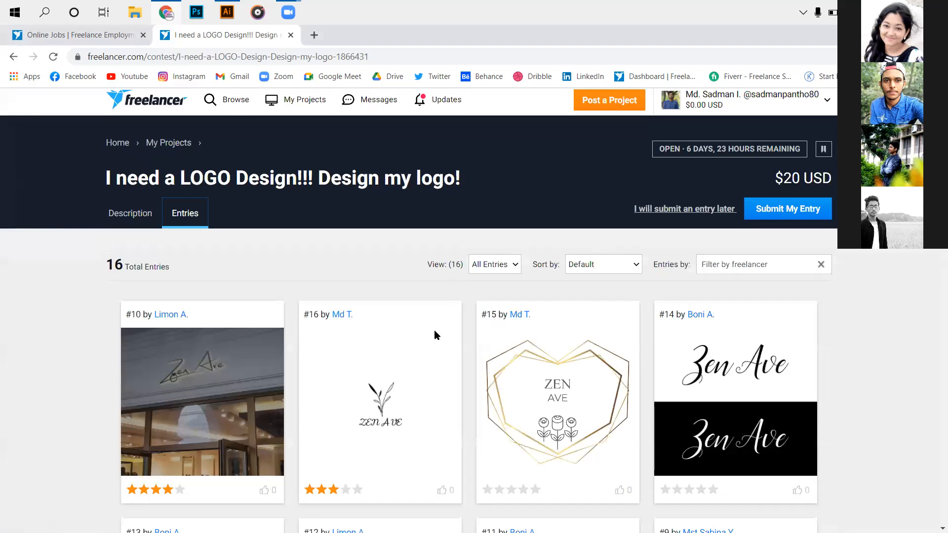
pyautogui.scroll(-3, 437, 329)
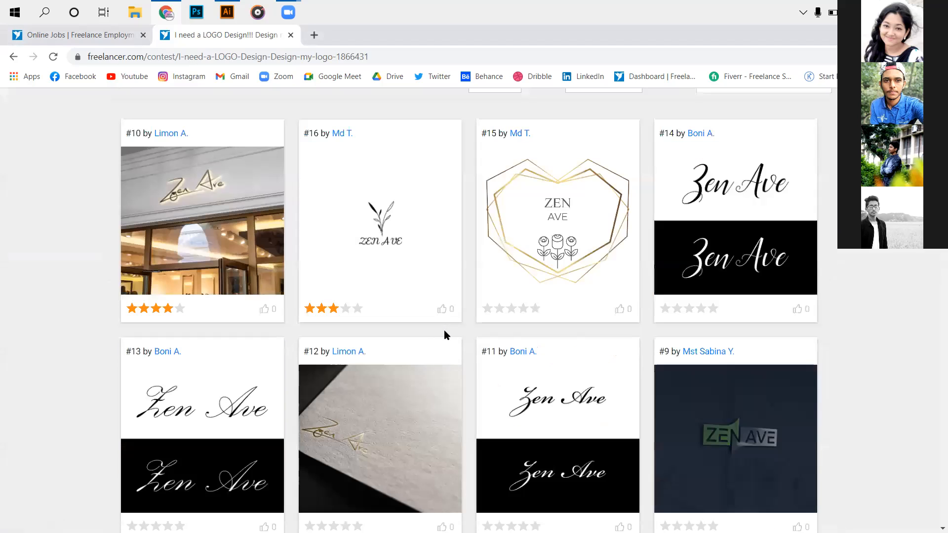
pyautogui.scroll(-4, 446, 338)
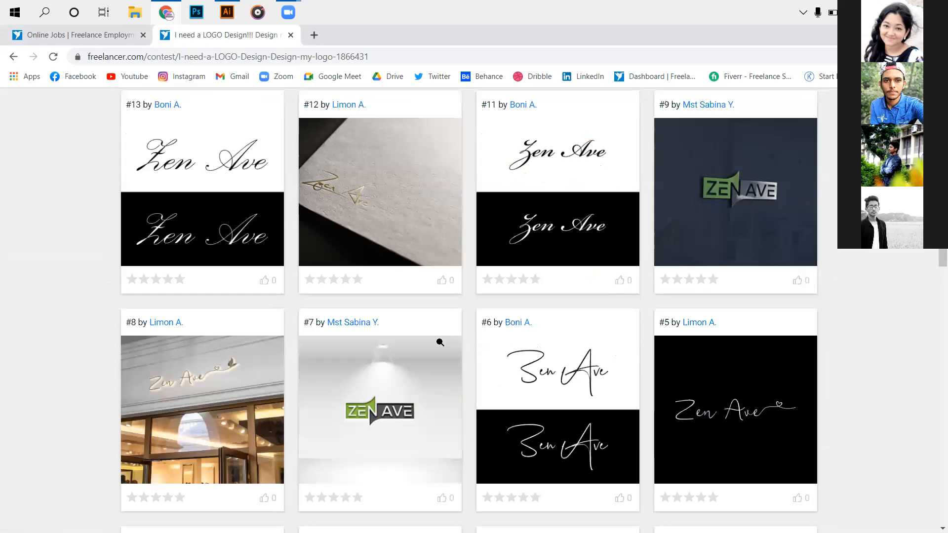
pyautogui.scroll(-3, 435, 333)
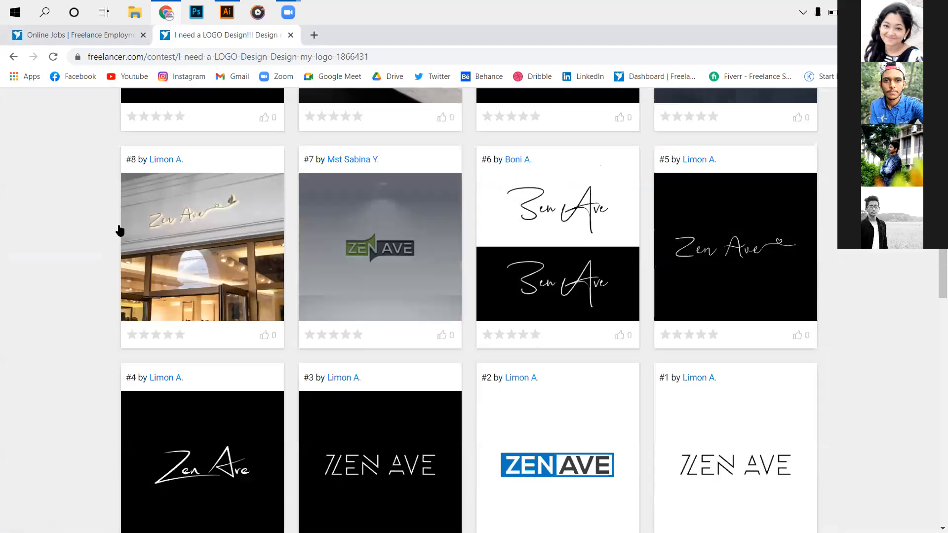
pyautogui.scroll(5, 118, 228)
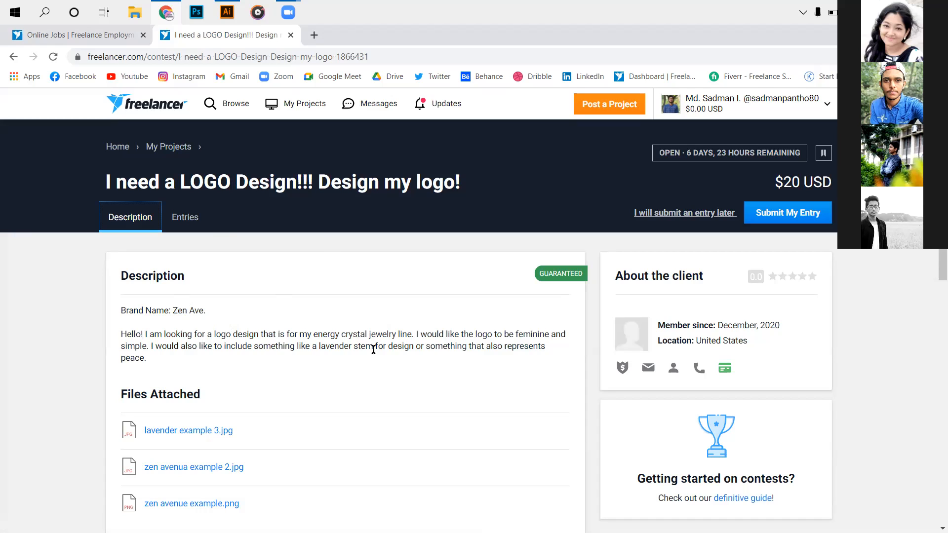
# - Review the submitted entries again, comparing their star ratings and logo styles, and return to the contest description
pyautogui.click(200, 226)
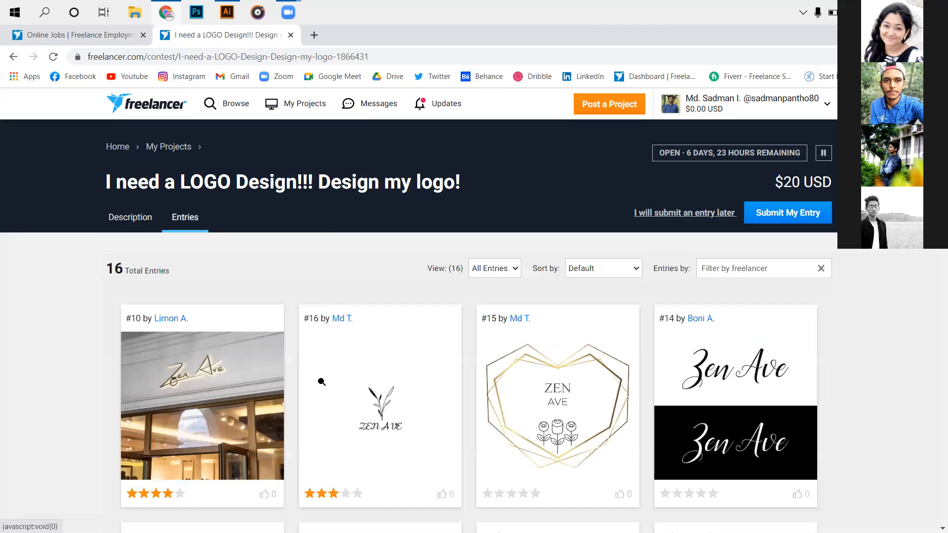
pyautogui.scroll(-1, 322, 381)
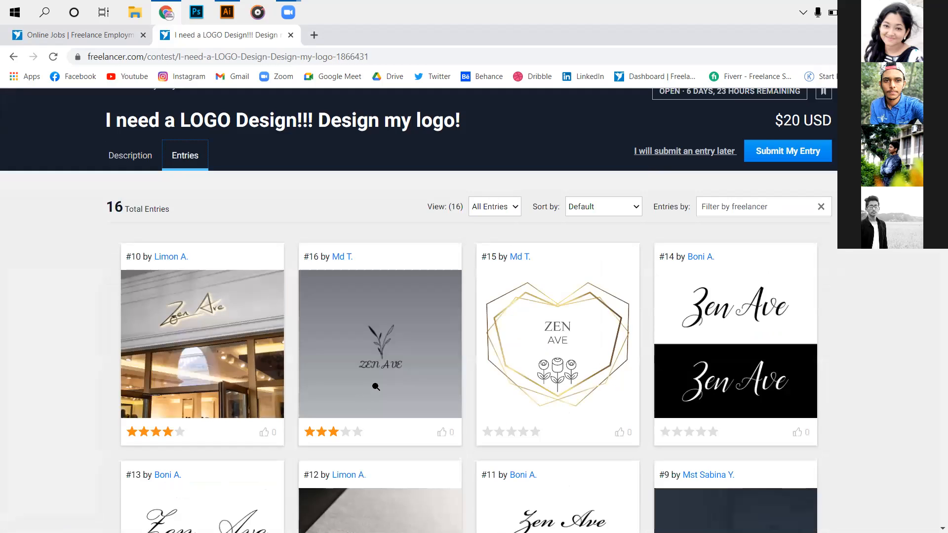
pyautogui.scroll(-1, 374, 385)
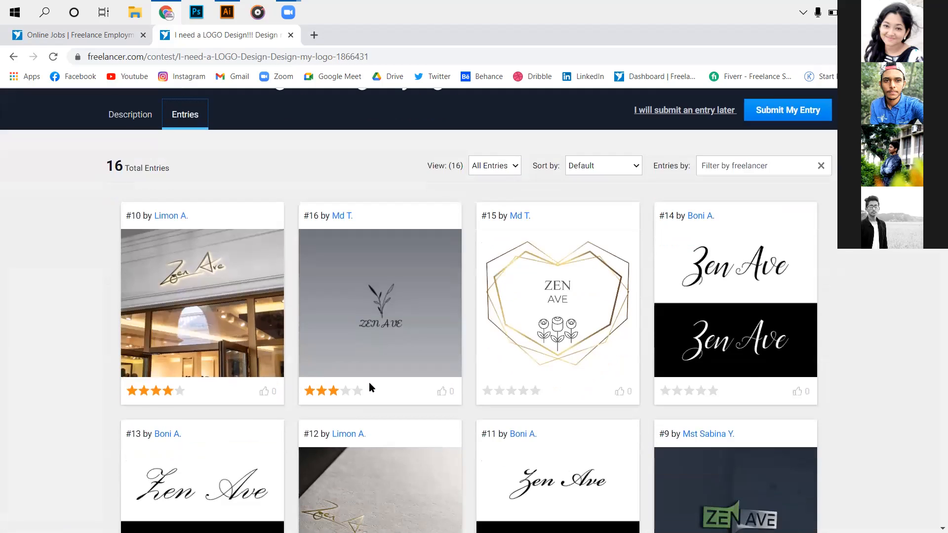
pyautogui.scroll(-3, 368, 382)
pyautogui.scroll(3, 367, 383)
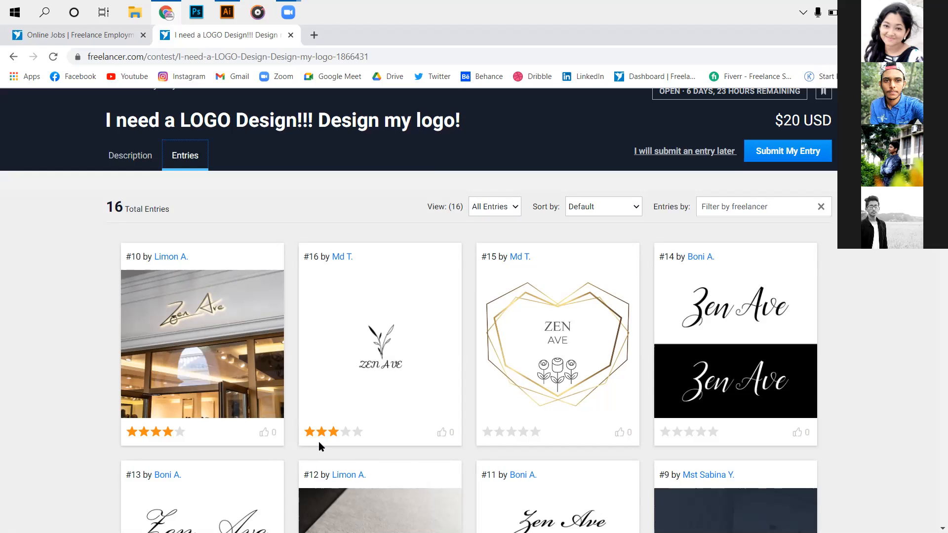
pyautogui.scroll(-1, 316, 373)
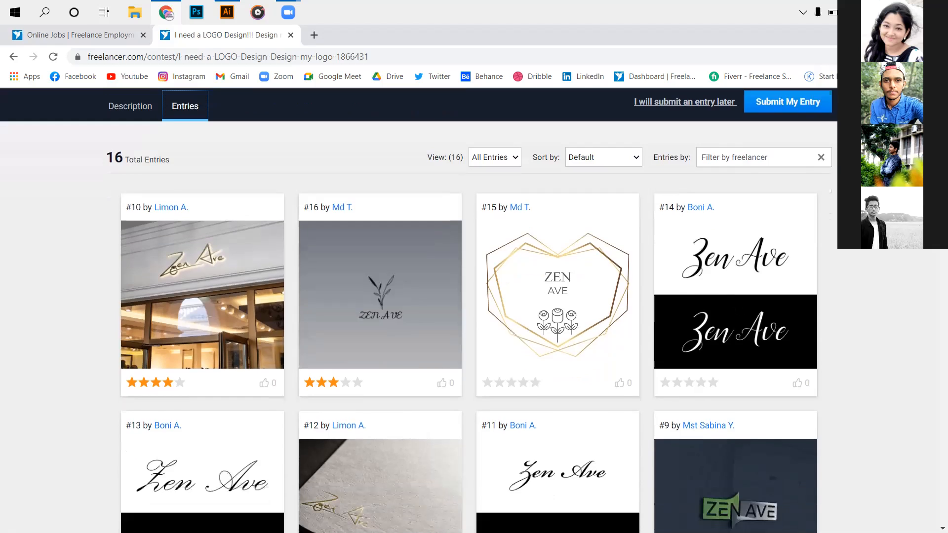
pyautogui.scroll(-1, 653, 301)
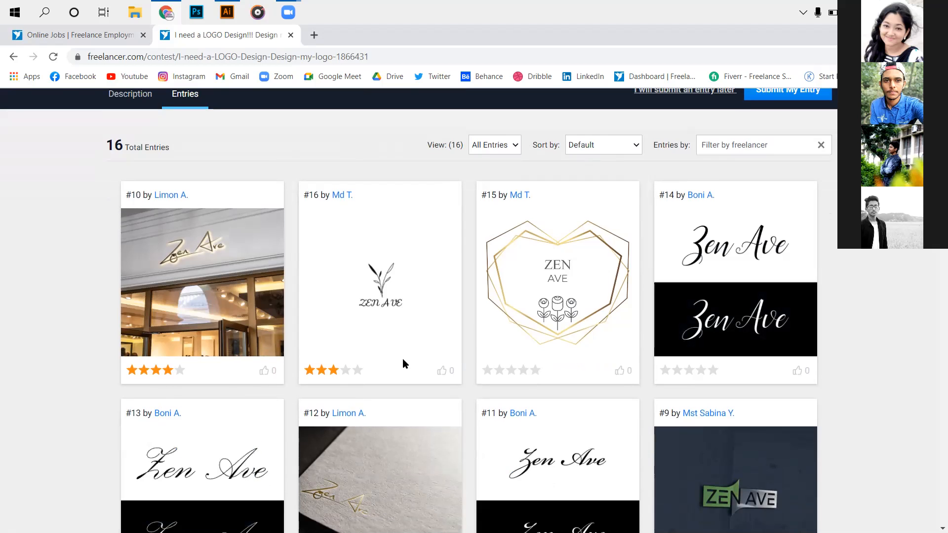
pyautogui.scroll(-1, 404, 361)
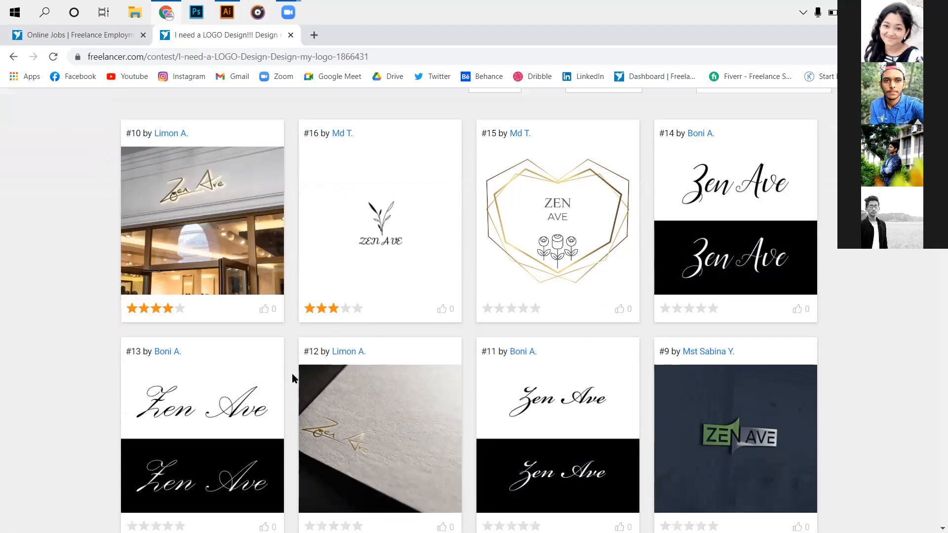
pyautogui.scroll(-1, 292, 376)
pyautogui.scroll(-1, 248, 344)
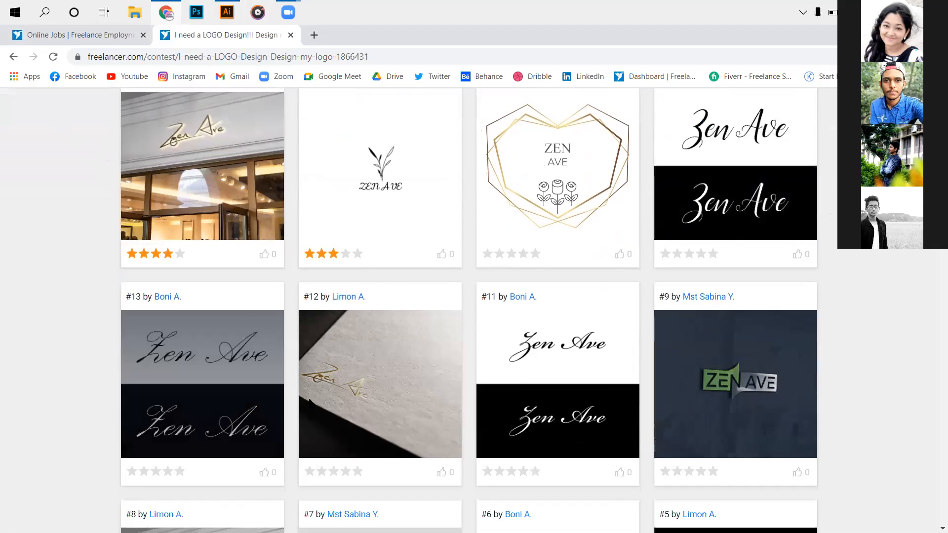
pyautogui.scroll(-1, 310, 403)
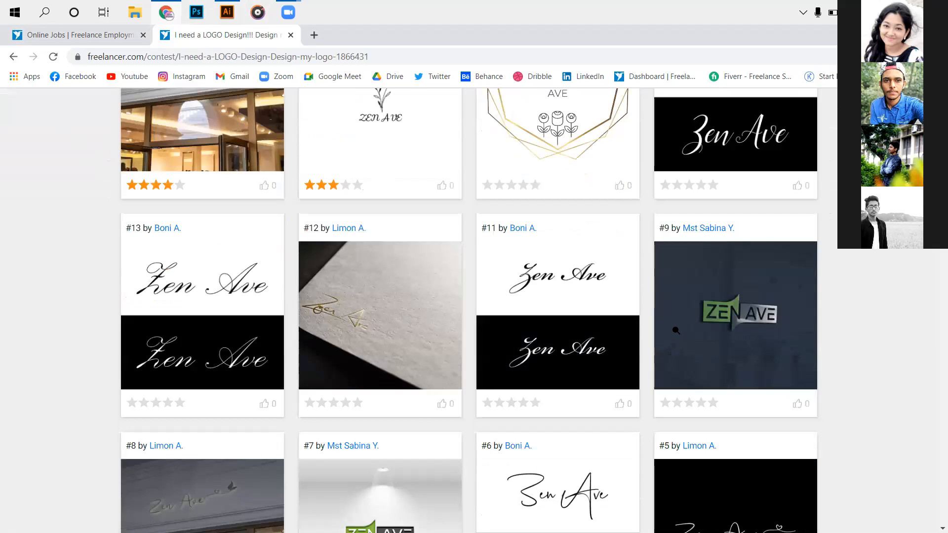
pyautogui.scroll(-1, 519, 311)
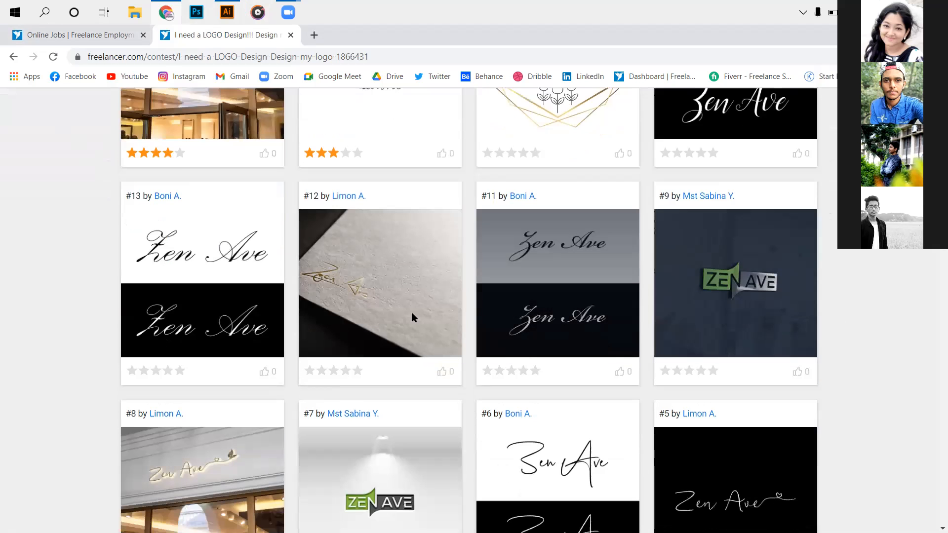
pyautogui.scroll(-3, 290, 346)
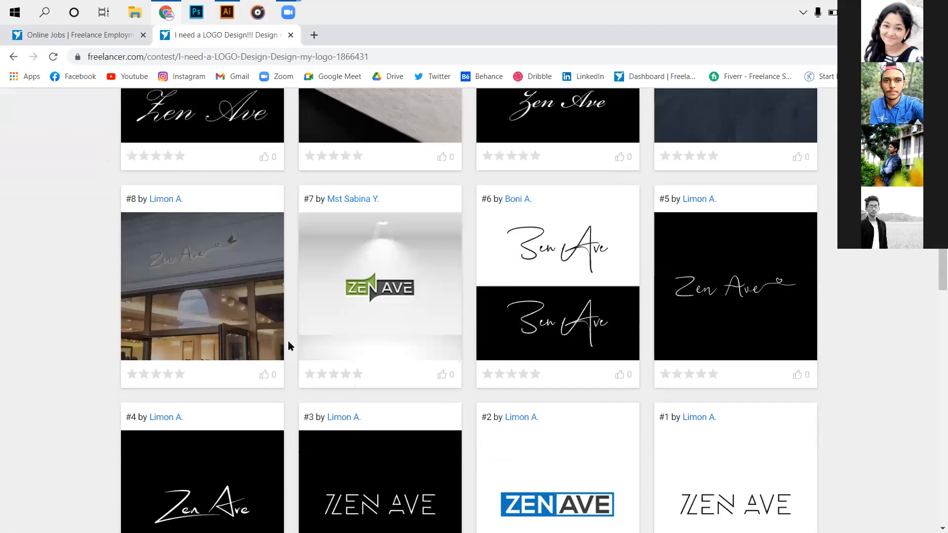
pyautogui.scroll(-3, 267, 425)
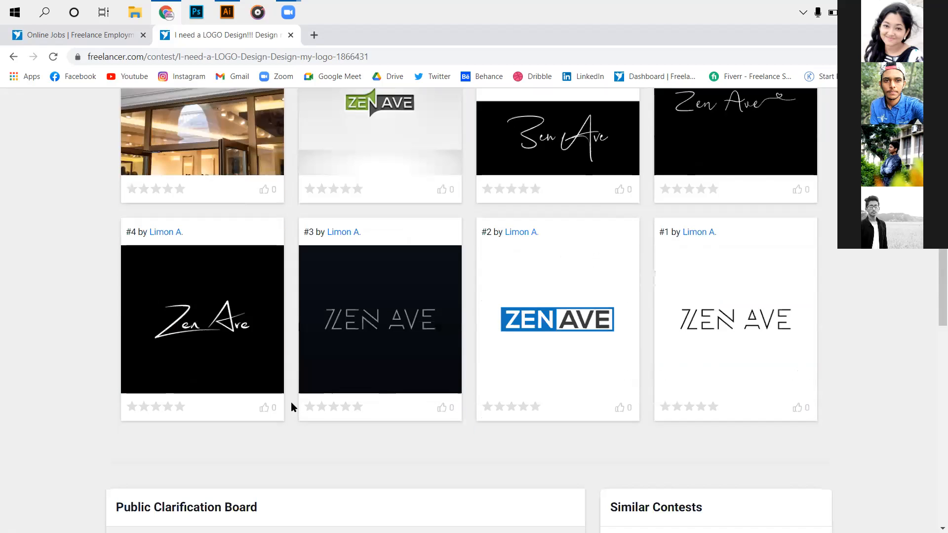
pyautogui.scroll(1, 282, 385)
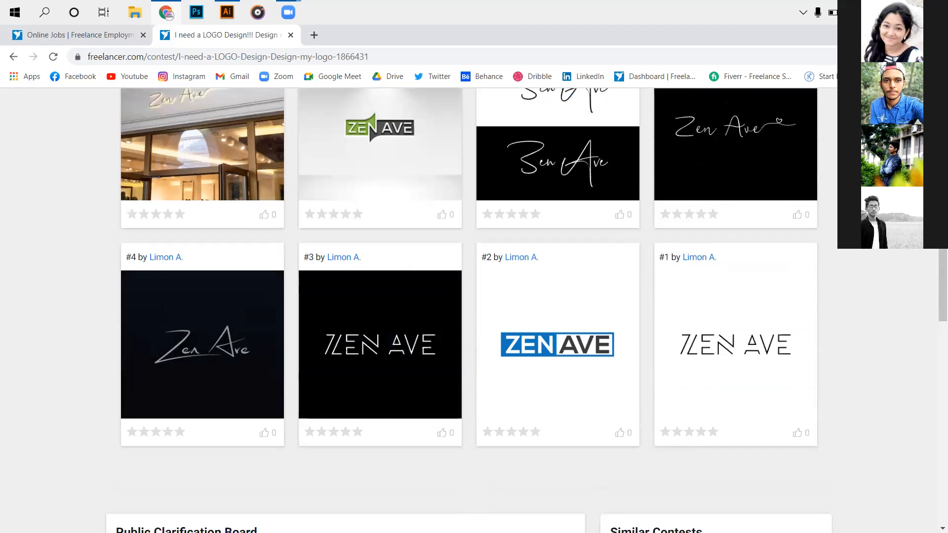
pyautogui.scroll(2, 469, 306)
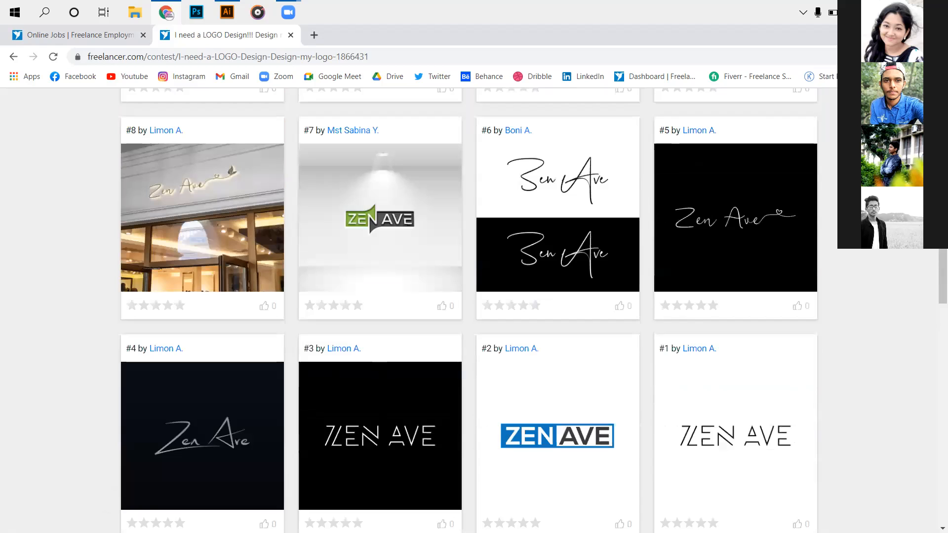
pyautogui.scroll(10, 122, 158)
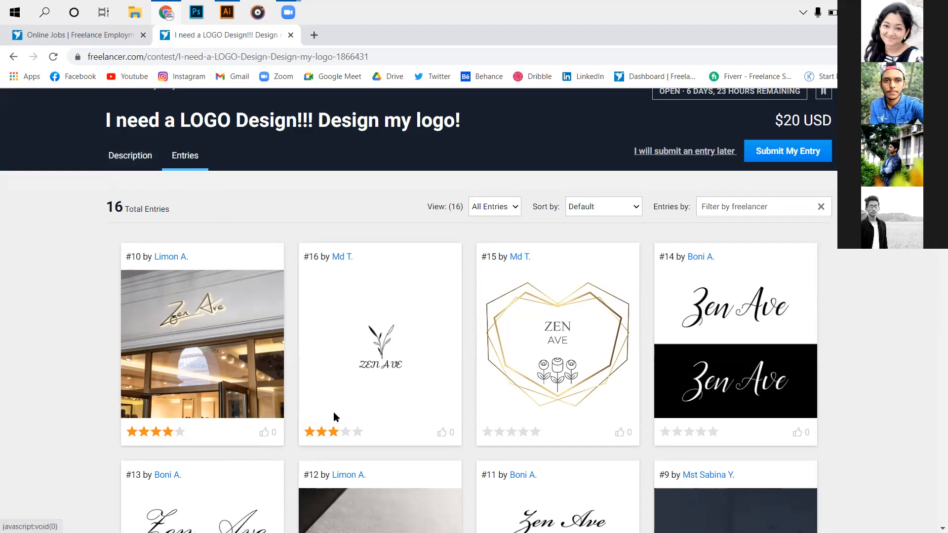
pyautogui.click(131, 155)
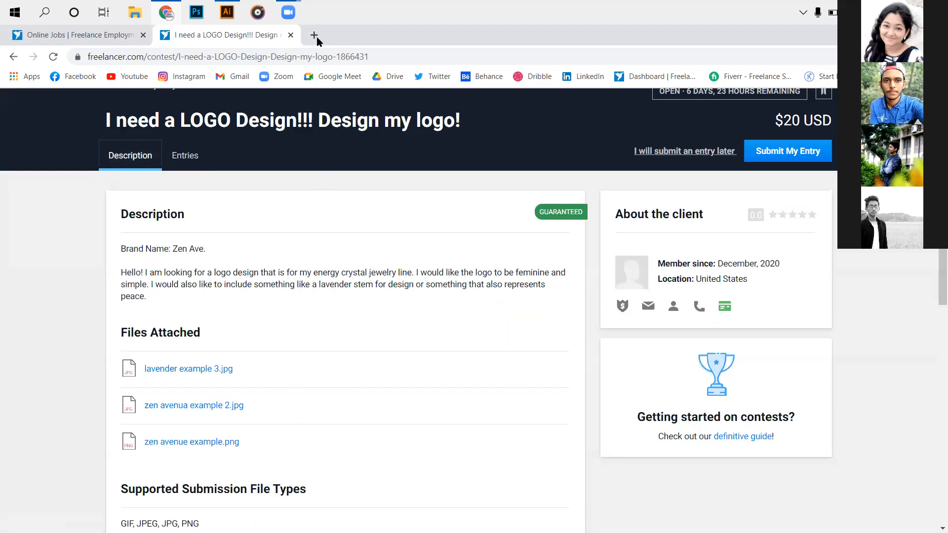
# - Search the web in a new tab for "crystal jewelry line", look through the results, and close that tab
pyautogui.hotkey('ctrl', 't')
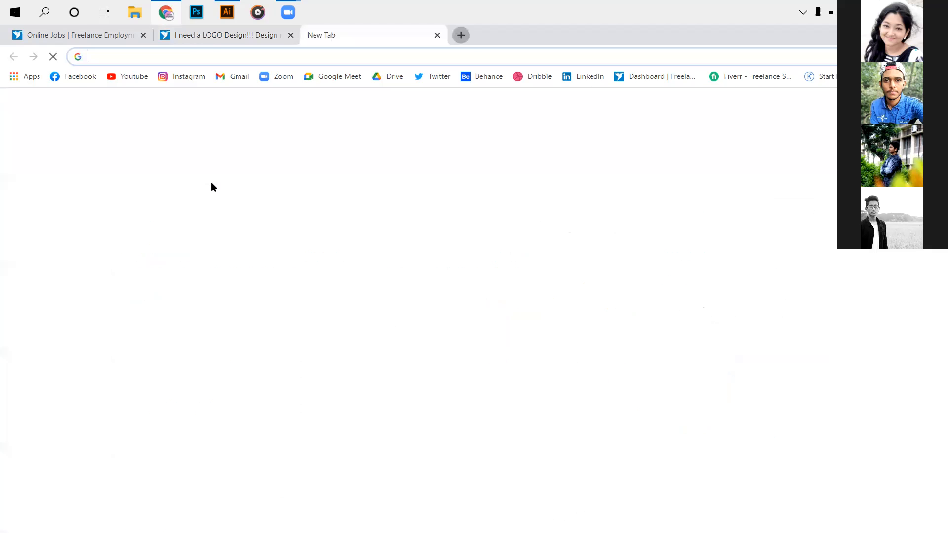
pyautogui.write('crytal')
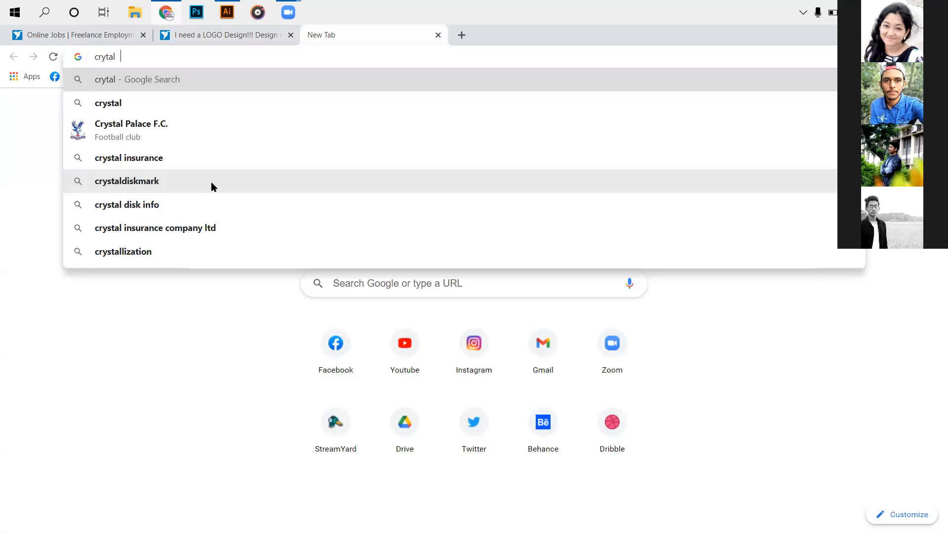
pyautogui.write('  ju')
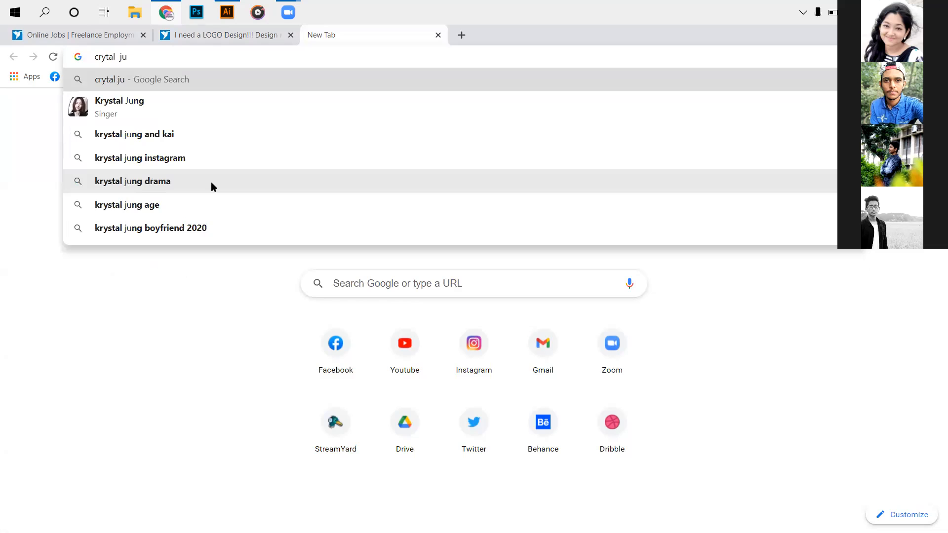
pyautogui.write('we')
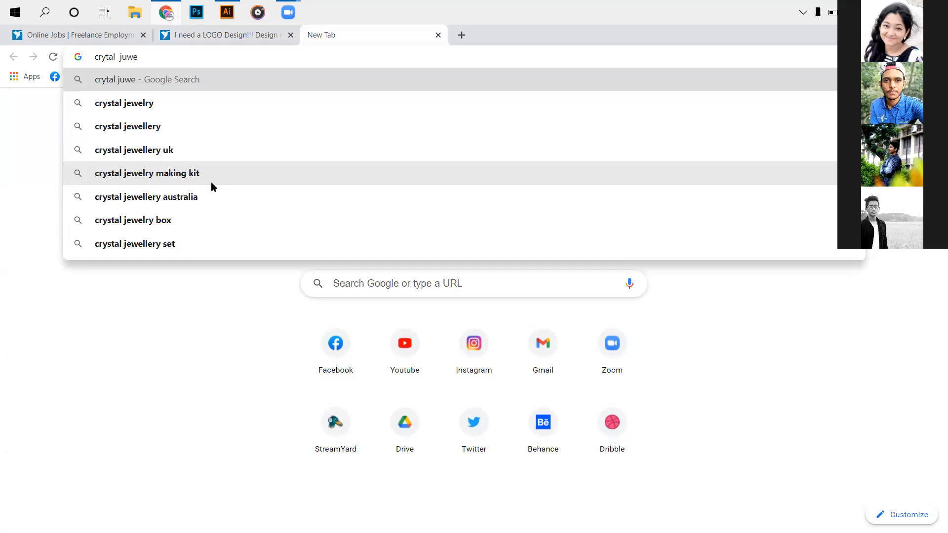
pyautogui.write('le')
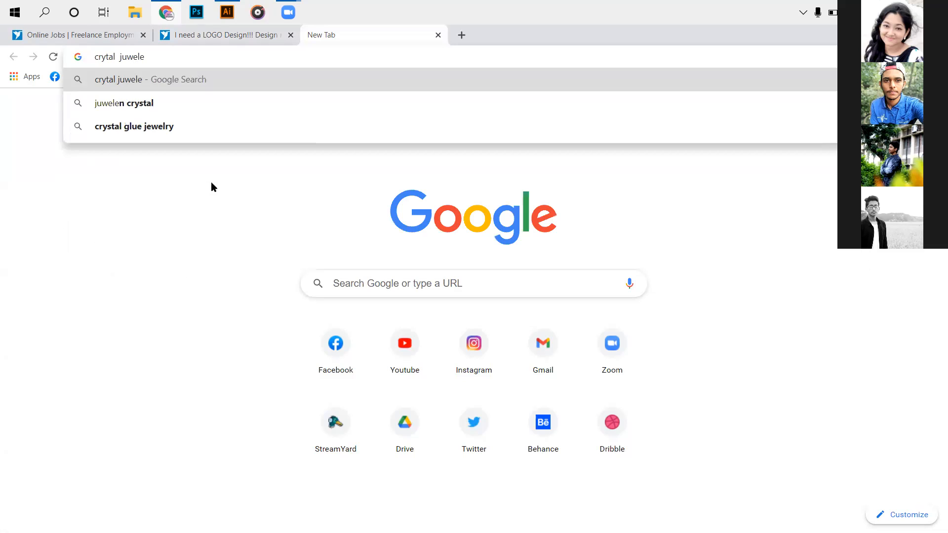
pyautogui.write('e')
pyautogui.press('BackSpace')
pyautogui.press('BackSpace')
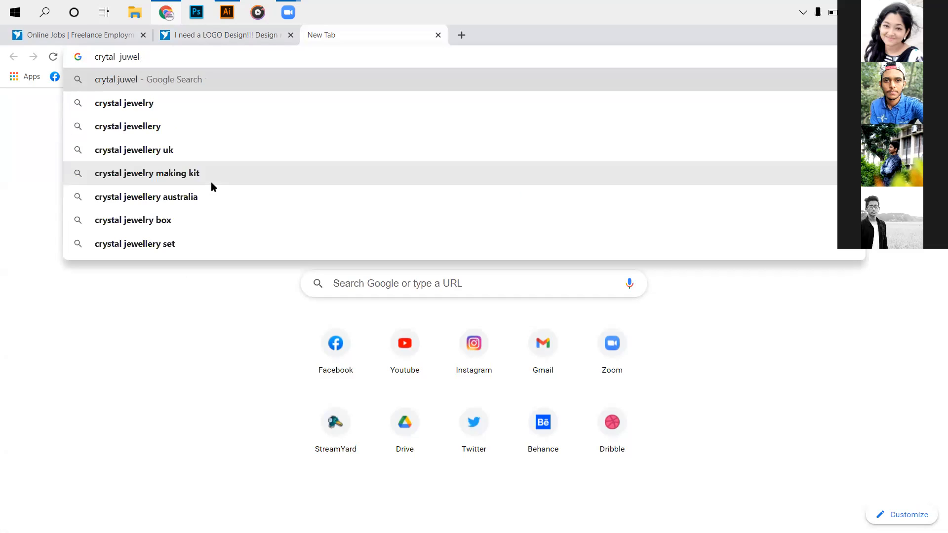
pyautogui.write('ry')
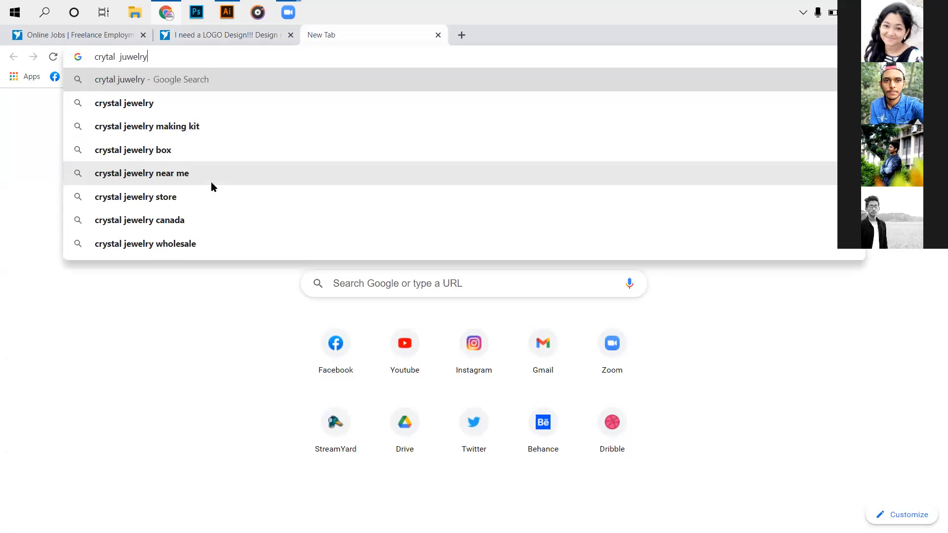
pyautogui.write(' line')
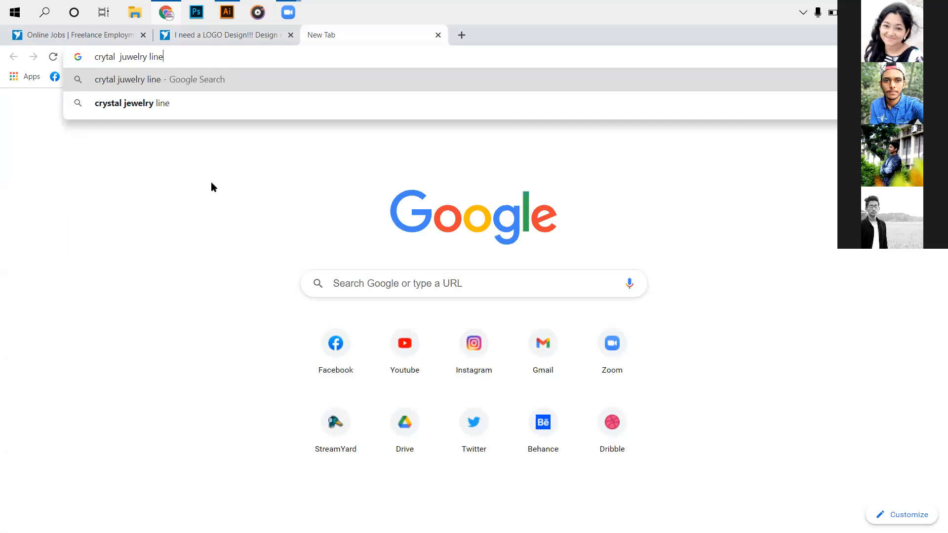
pyautogui.press('Return')
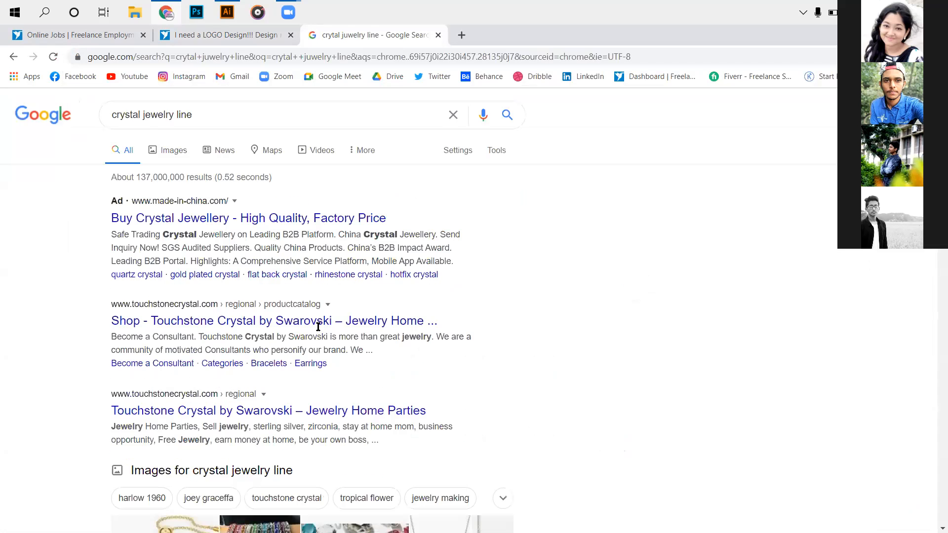
pyautogui.scroll(-1, 286, 333)
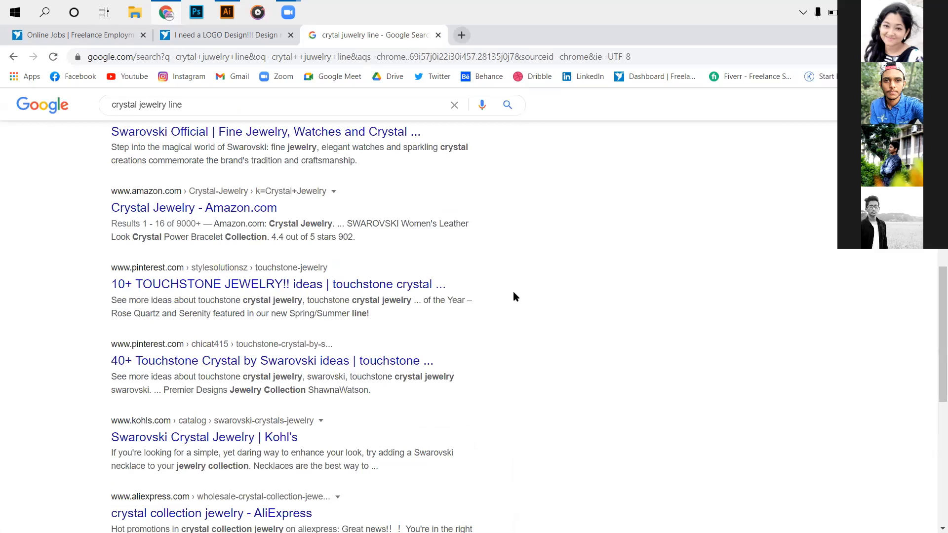
pyautogui.hotkey('ctrl', 'w')
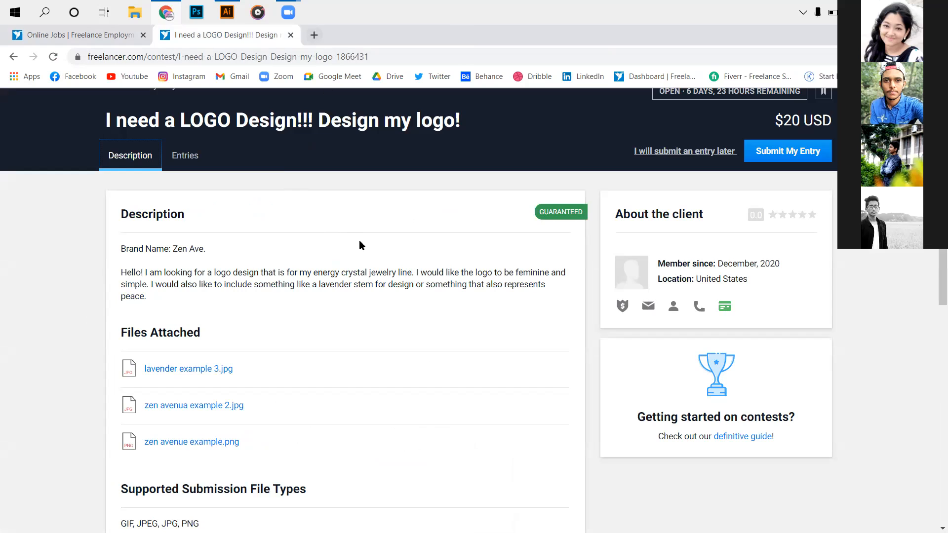
# - Copy "lavender stem" from the contest description, search the web for it, and preview the Amazon lavender stem image
pyautogui.doubleClick(363, 284)
pyautogui.click(374, 286)
pyautogui.doubleClick(357, 285)
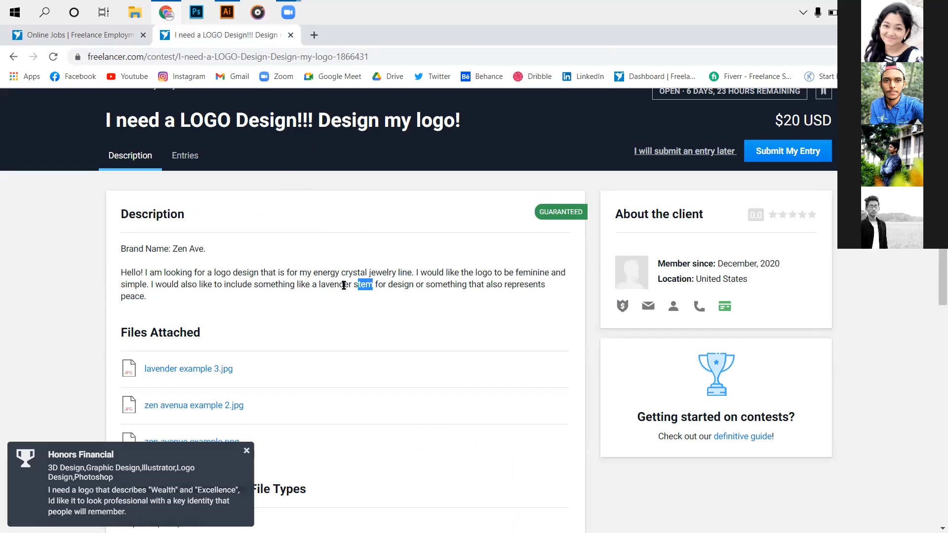
pyautogui.moveTo(322, 285); pyautogui.dragTo(319, 285)
pyautogui.rightClick(349, 285)
pyautogui.click(371, 290)
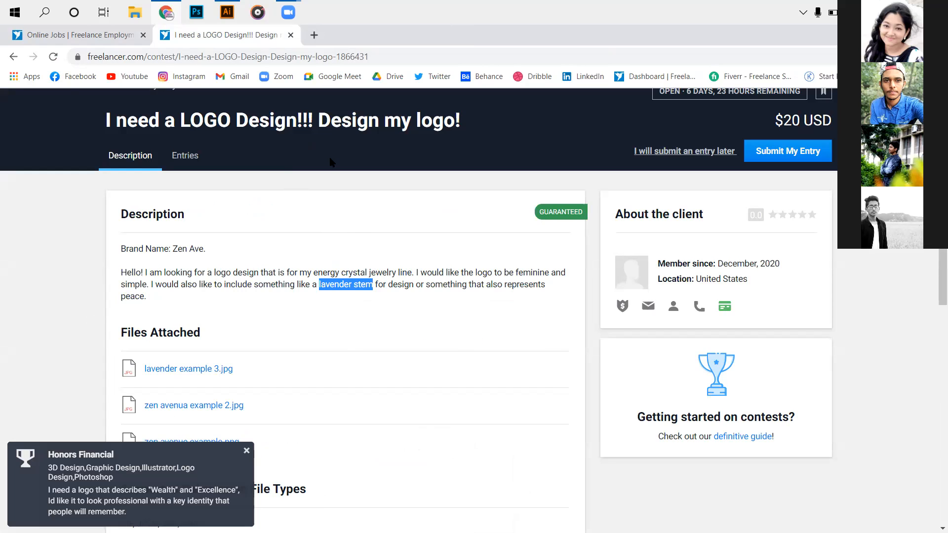
pyautogui.click(308, 35)
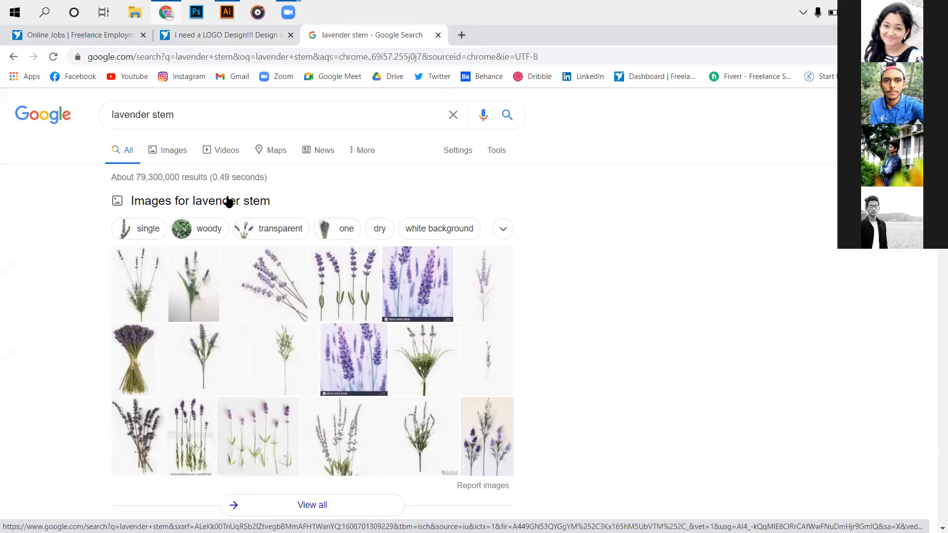
pyautogui.scroll(-2, 241, 215)
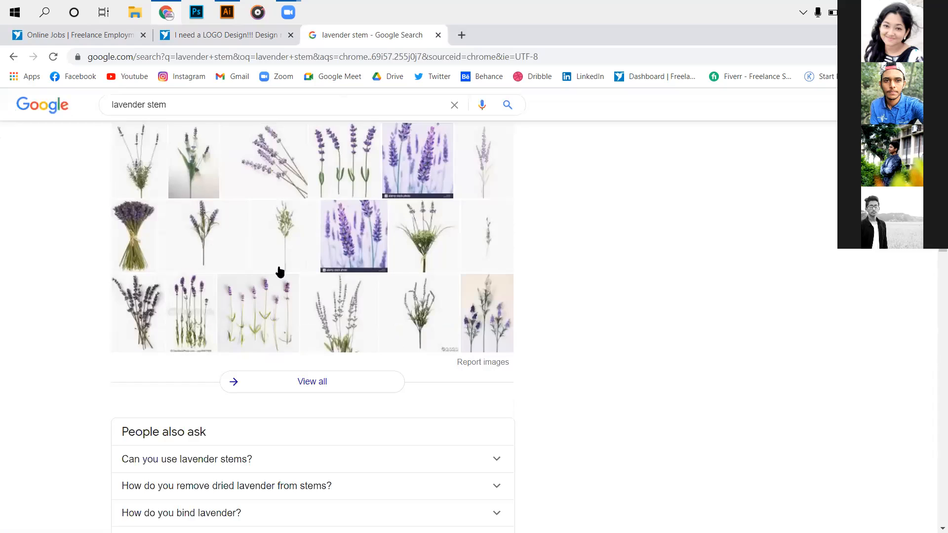
pyautogui.click(215, 293)
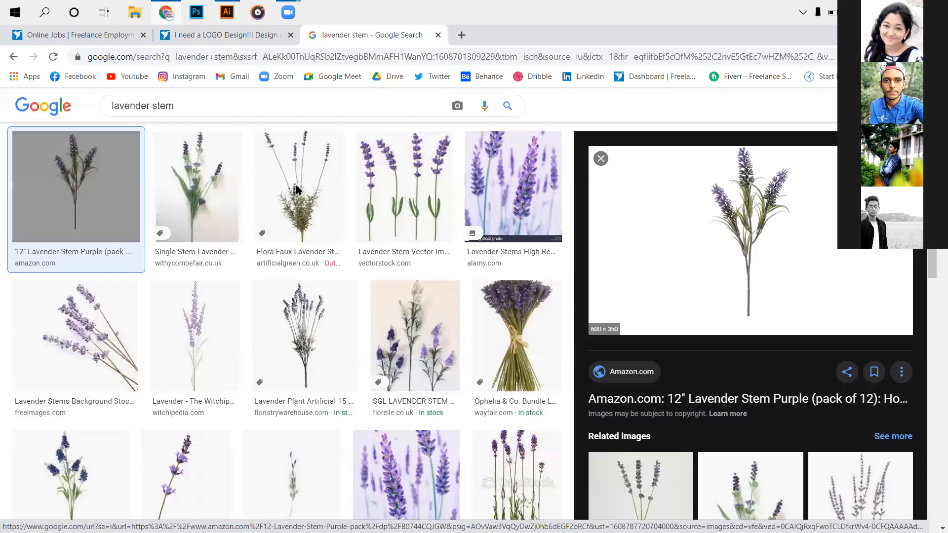
# - Go back to the contest, look over the submitted entries, and return to its description
pyautogui.hotkey('ctrl', 'shift', 'Tab')
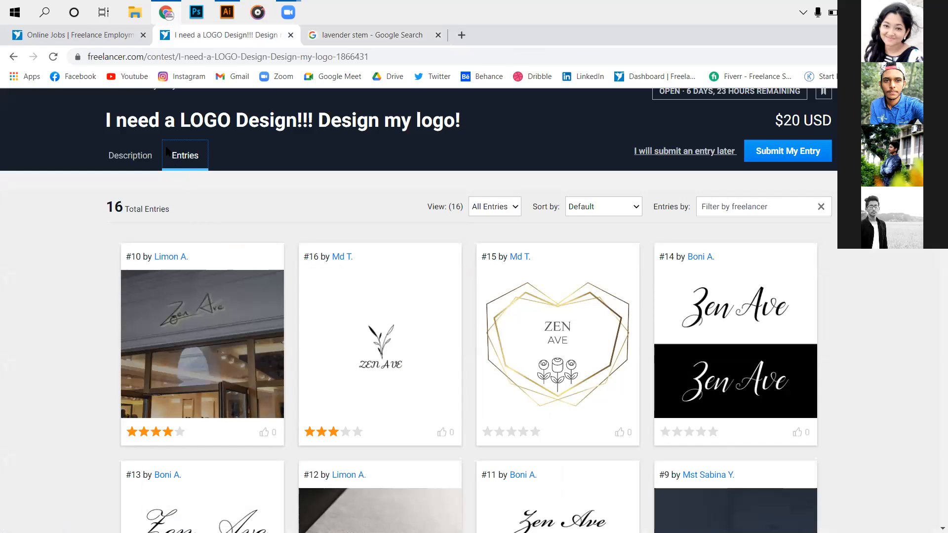
pyautogui.click(137, 158)
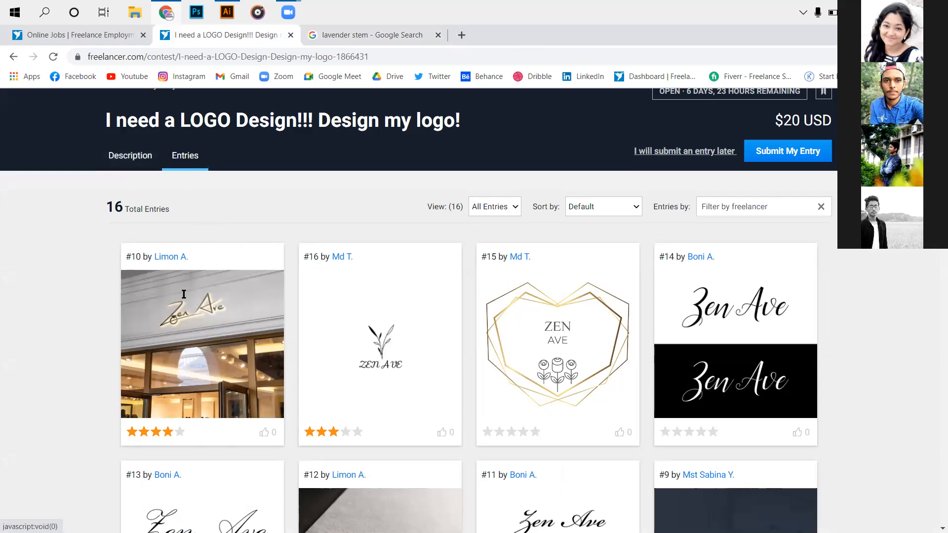
pyautogui.click(184, 163)
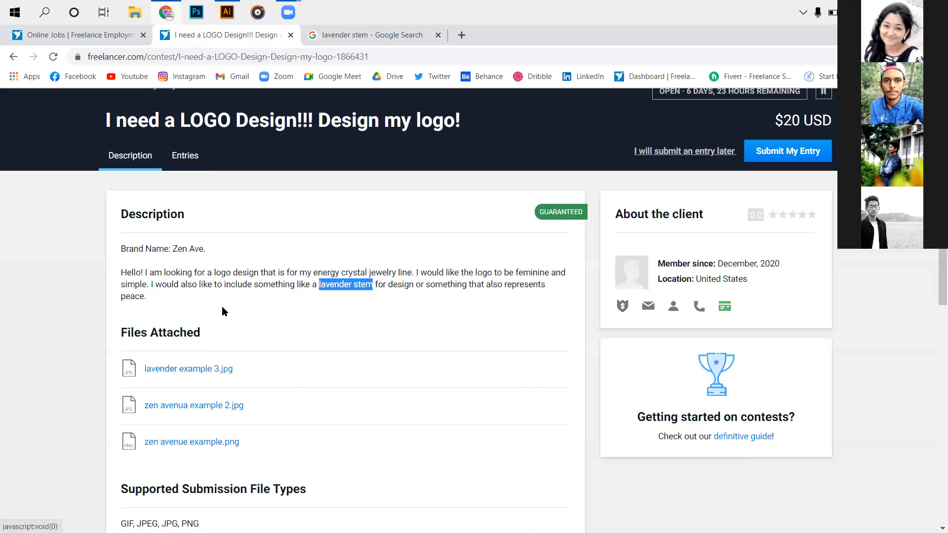
# - Compare the three attached example logos again, moving back and forth from "lavender example 3.jpg", and close the preview
pyautogui.scroll(-1, 223, 292)
pyautogui.click(223, 292)
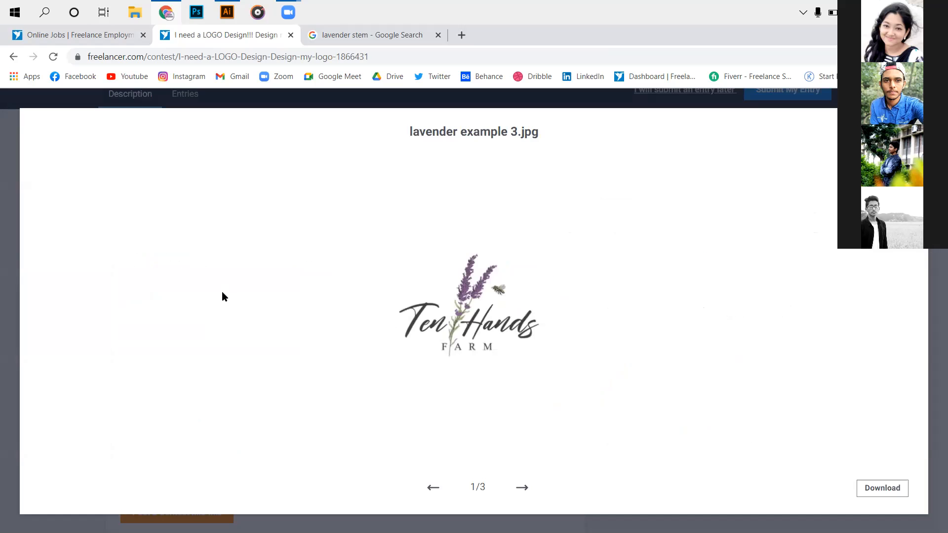
pyautogui.press('Right')
pyautogui.press('Right')
pyautogui.press('Left')
pyautogui.press('Right')
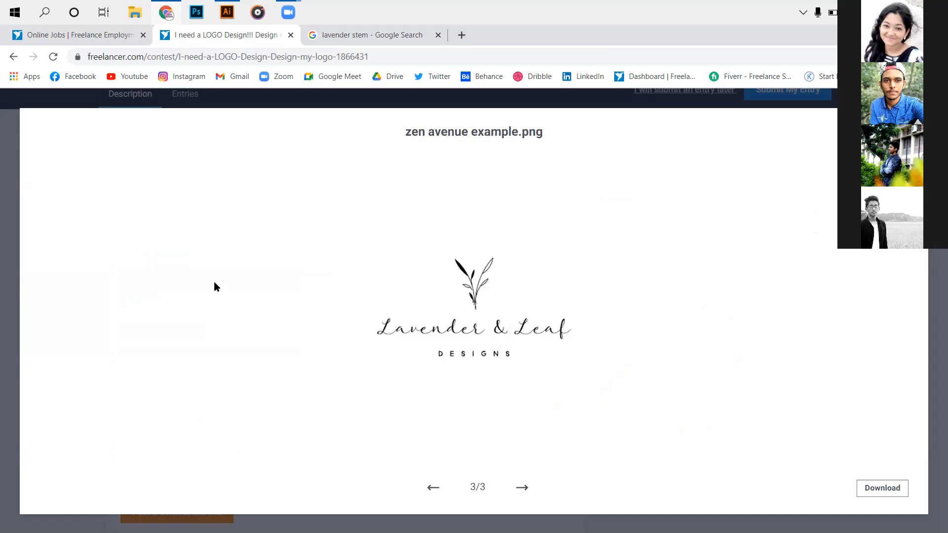
pyautogui.press('Left')
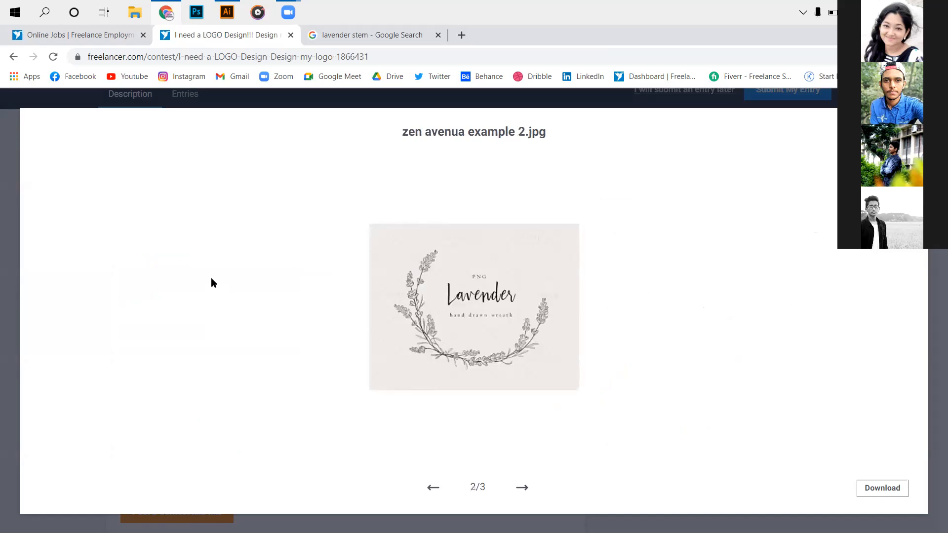
pyautogui.press('Left')
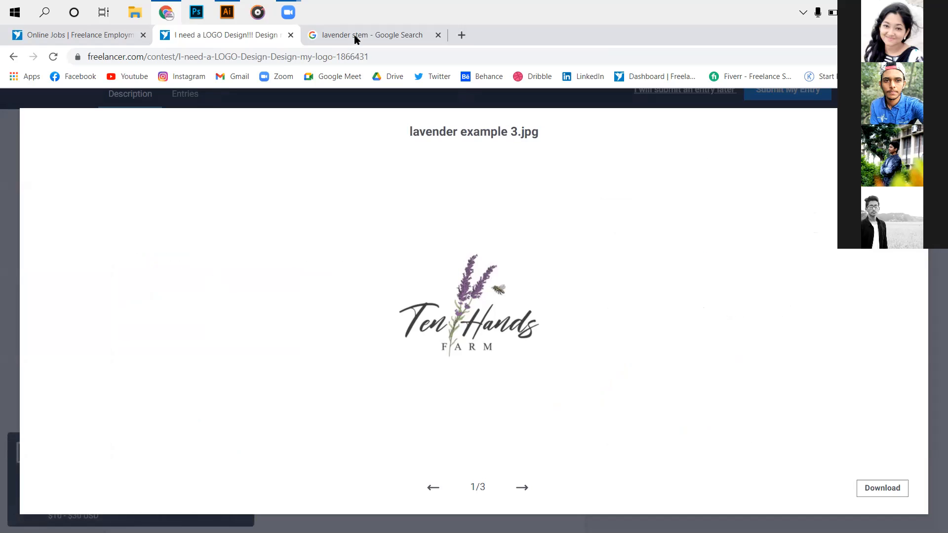
pyautogui.press('Escape')
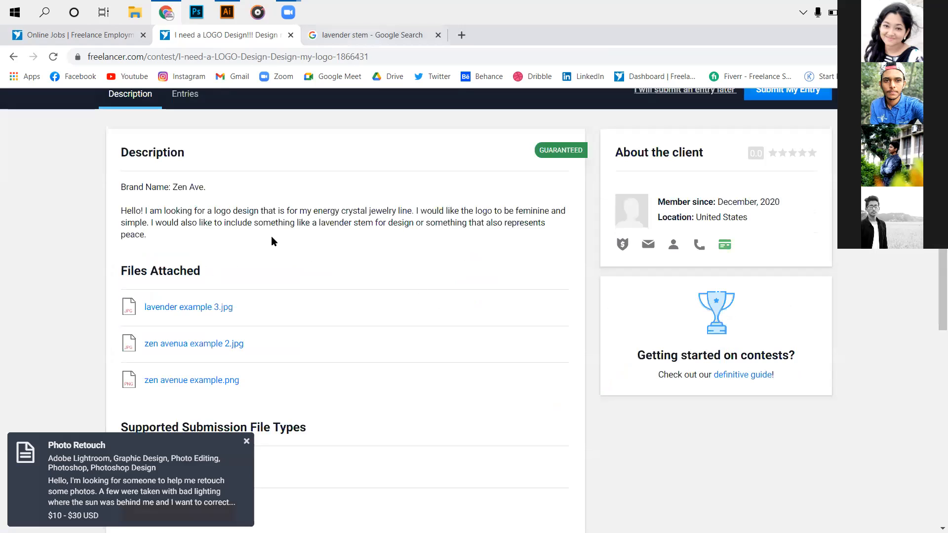
# - Open the Amazon product page of the 12" Lavender Stem Purple image result, review it, and close its tab
pyautogui.click(258, 224)
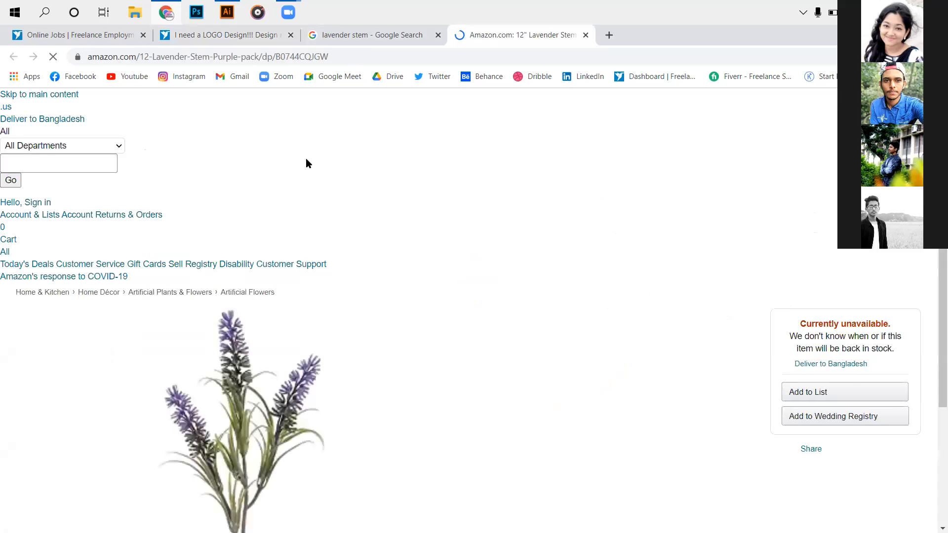
pyautogui.scroll(-4, 395, 92)
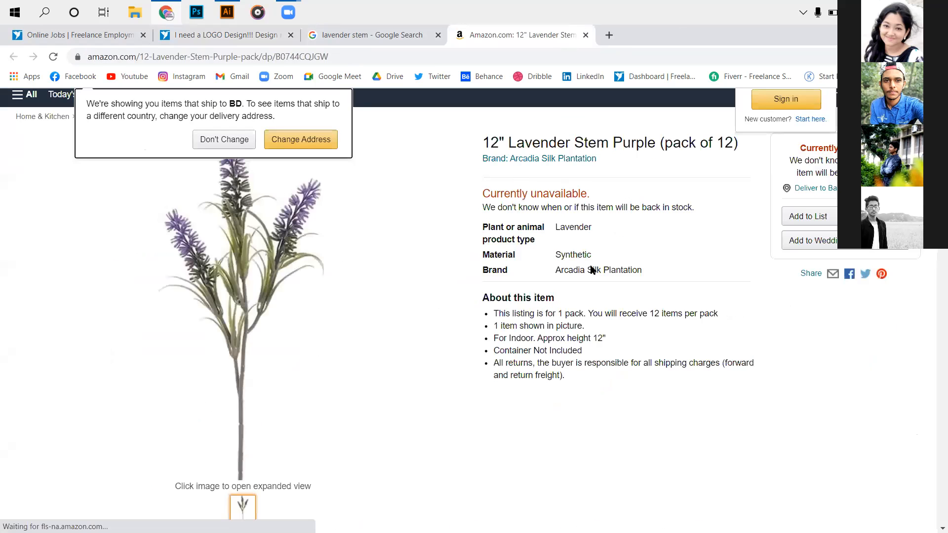
pyautogui.hotkey('ctrl', 'w')
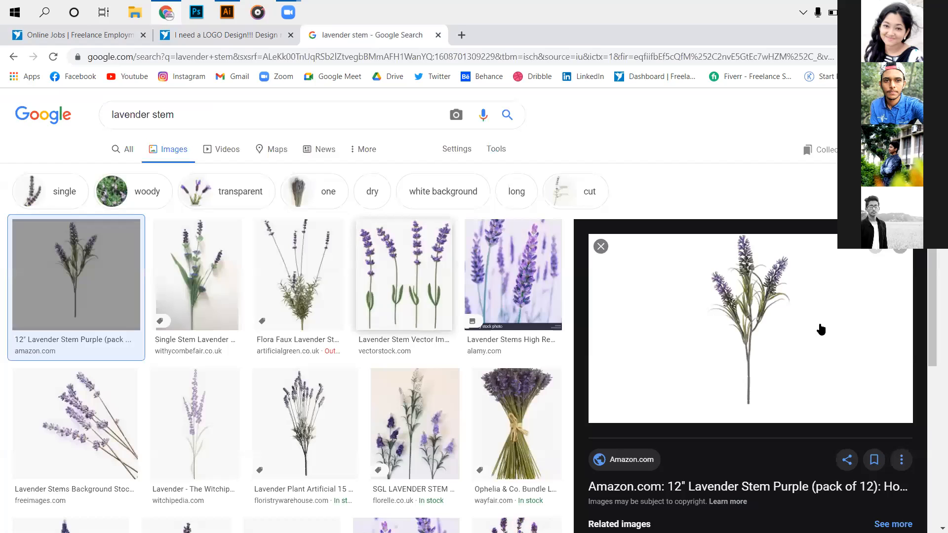
# - Browse the lavender stem image results, previewing the Alamy, Dreamstime and Designer Plants pictures, and return to the first results
pyautogui.click(523, 326)
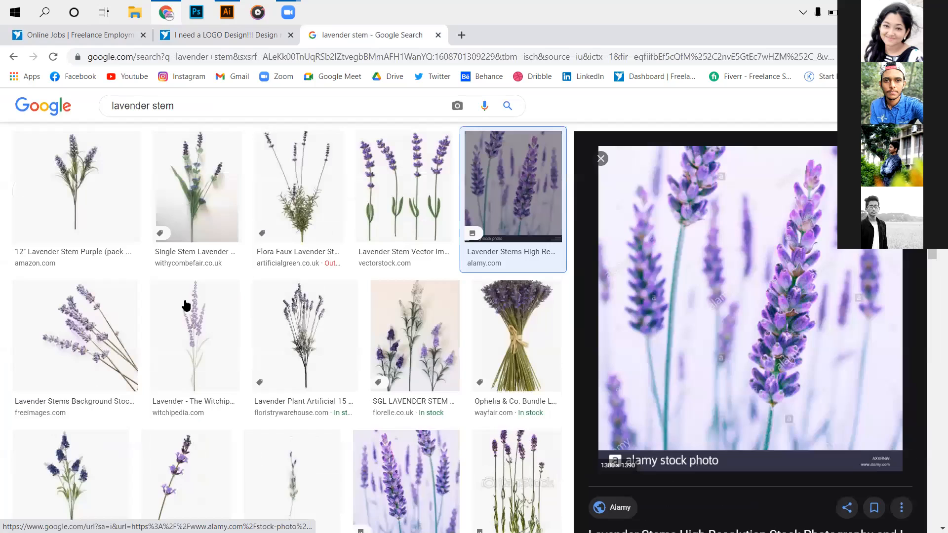
pyautogui.scroll(-3, 755, 339)
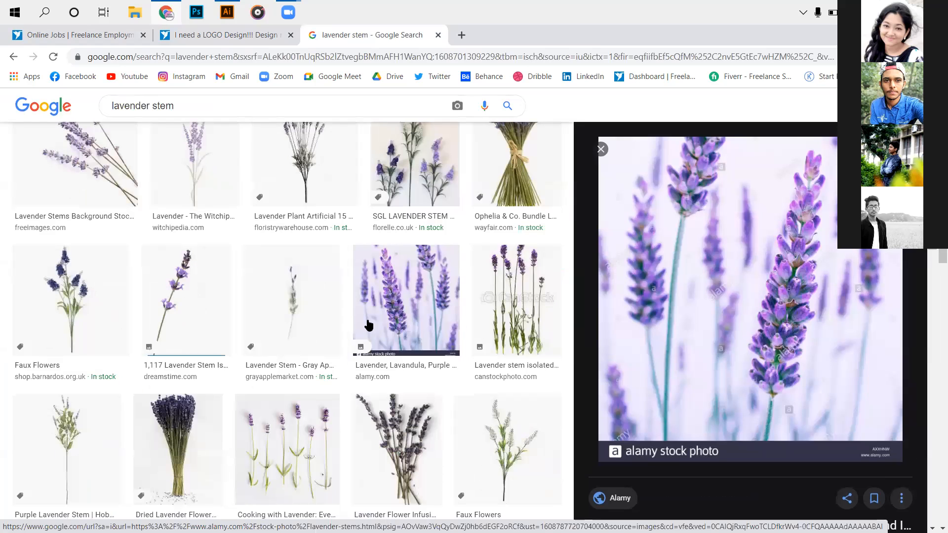
pyautogui.click(202, 331)
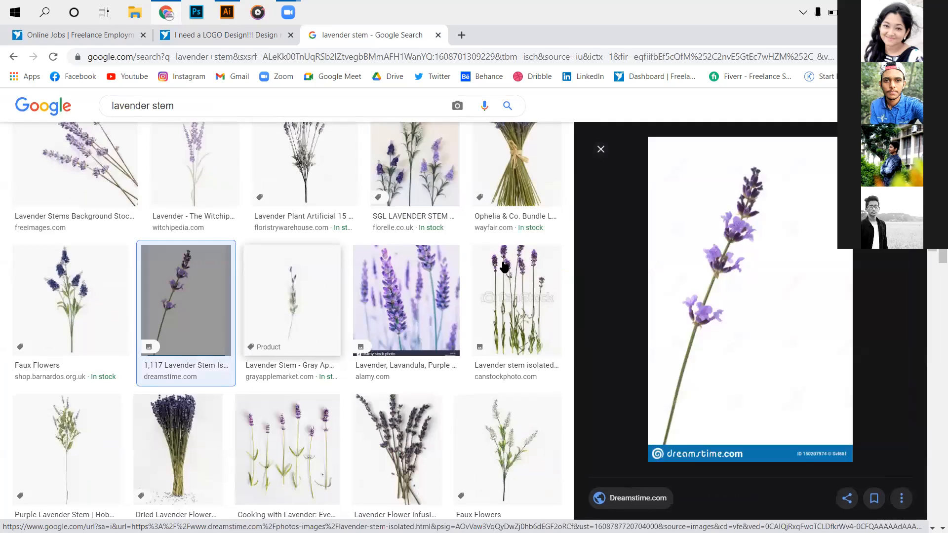
pyautogui.scroll(-2, 362, 335)
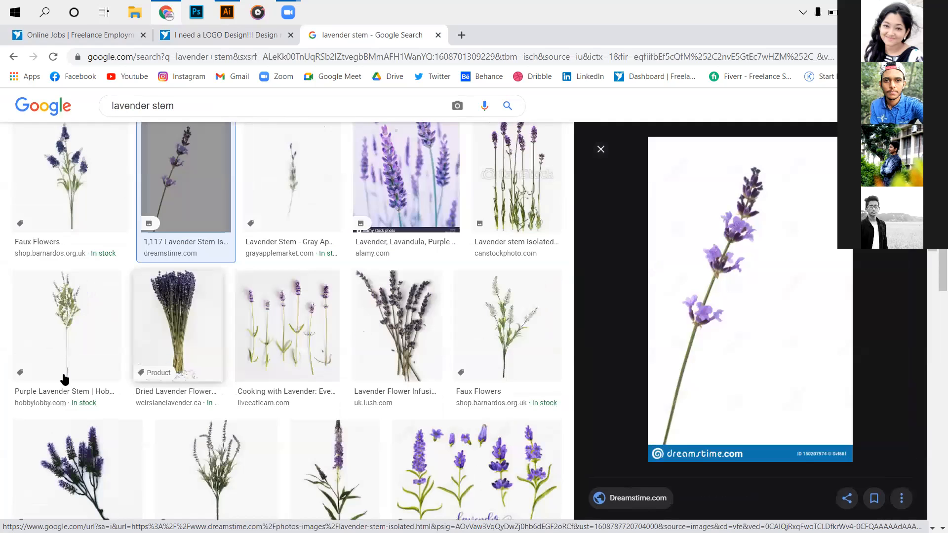
pyautogui.scroll(-2, 74, 354)
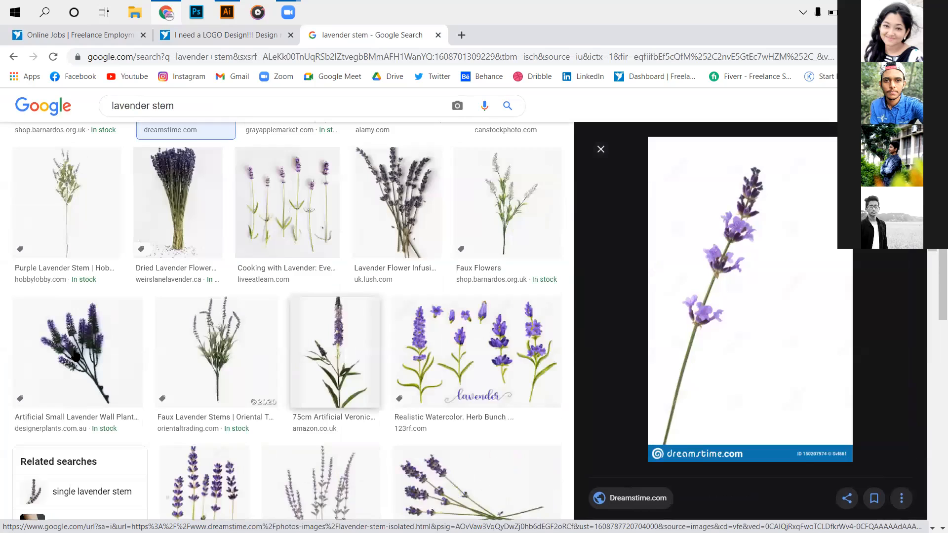
pyautogui.click(74, 353)
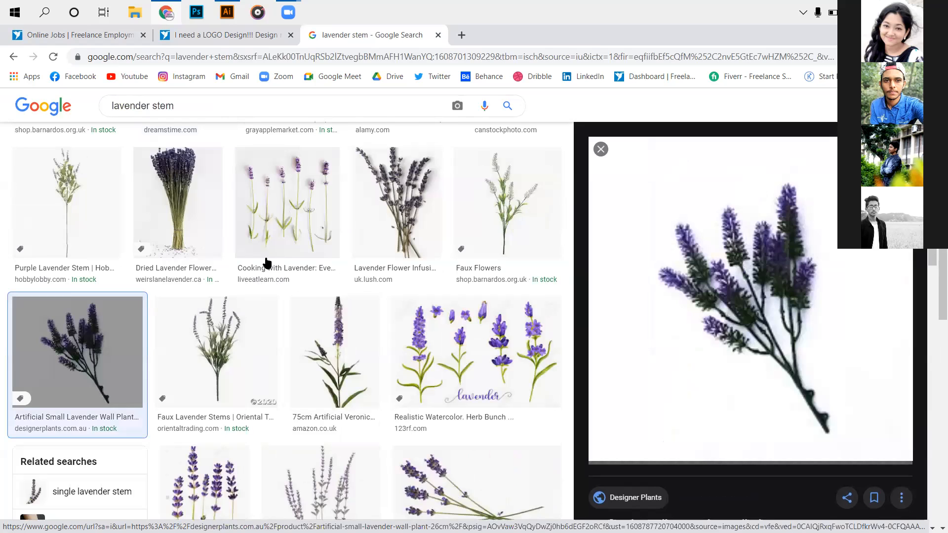
pyautogui.scroll(-6, 264, 262)
pyautogui.scroll(1, 271, 311)
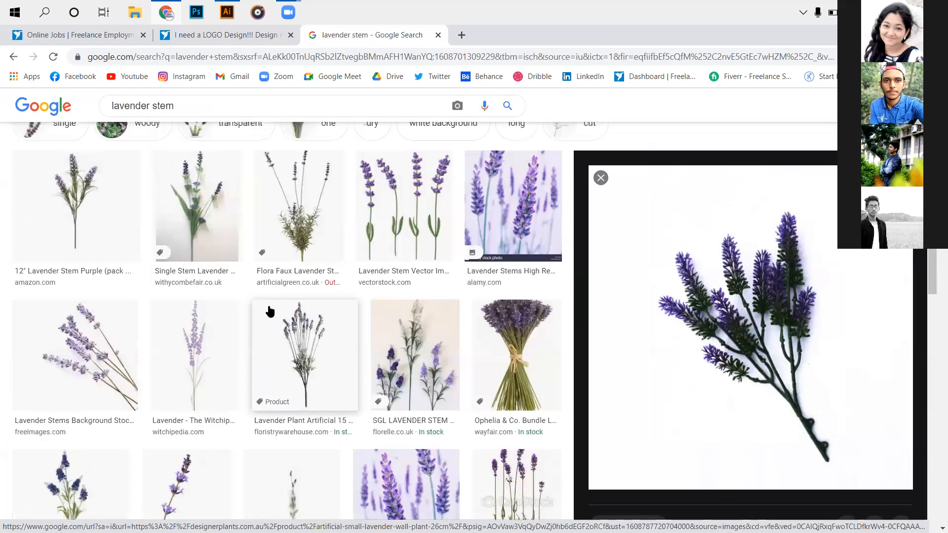
pyautogui.scroll(1, 185, 315)
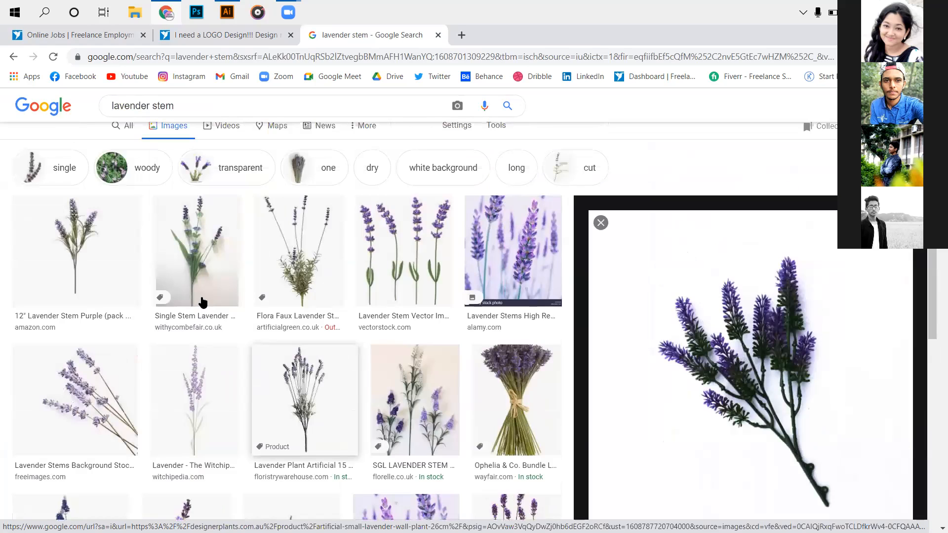
# - Browse the lavender stem image results, previewing the Amazon, Dreamstime and FloristryWarehouse pictures
pyautogui.scroll(-4, 348, 317)
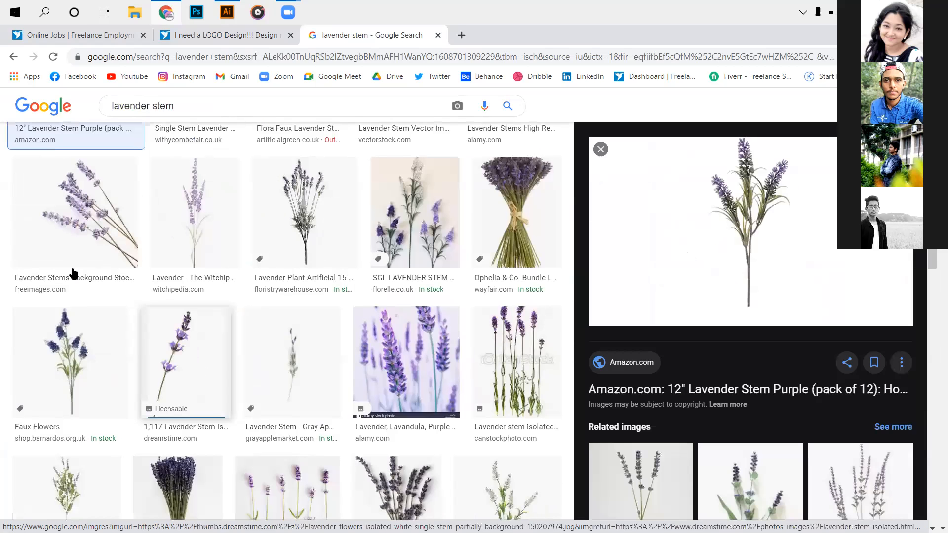
pyautogui.scroll(-1, 137, 270)
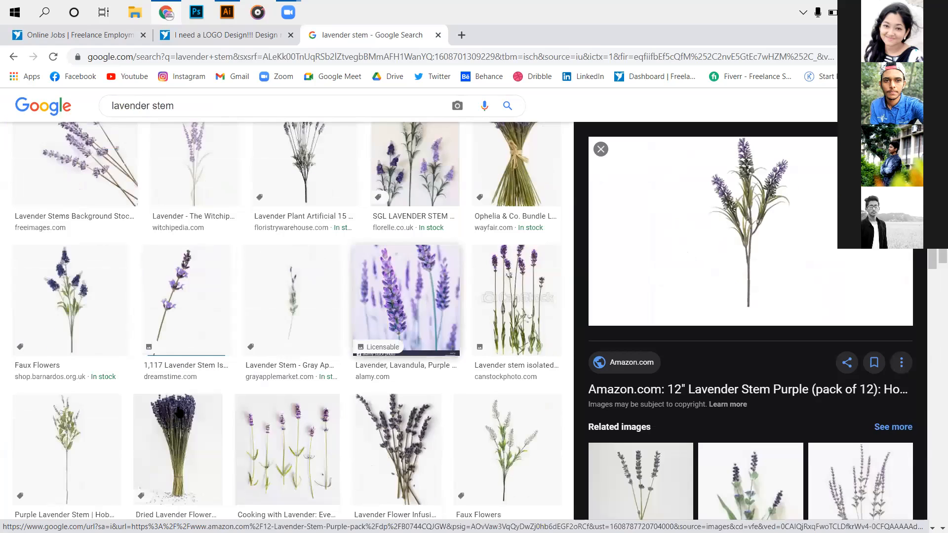
pyautogui.scroll(2, 180, 395)
pyautogui.click(220, 369)
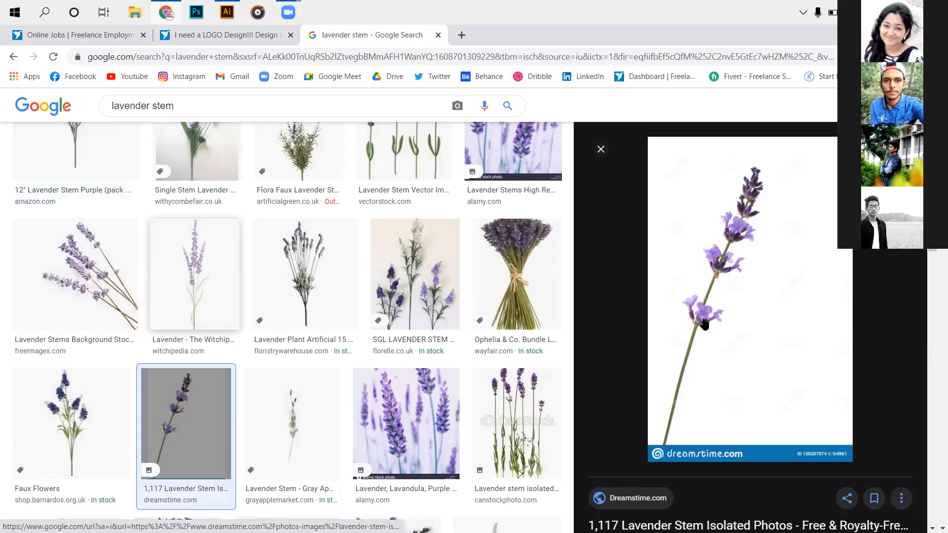
pyautogui.scroll(3, 699, 310)
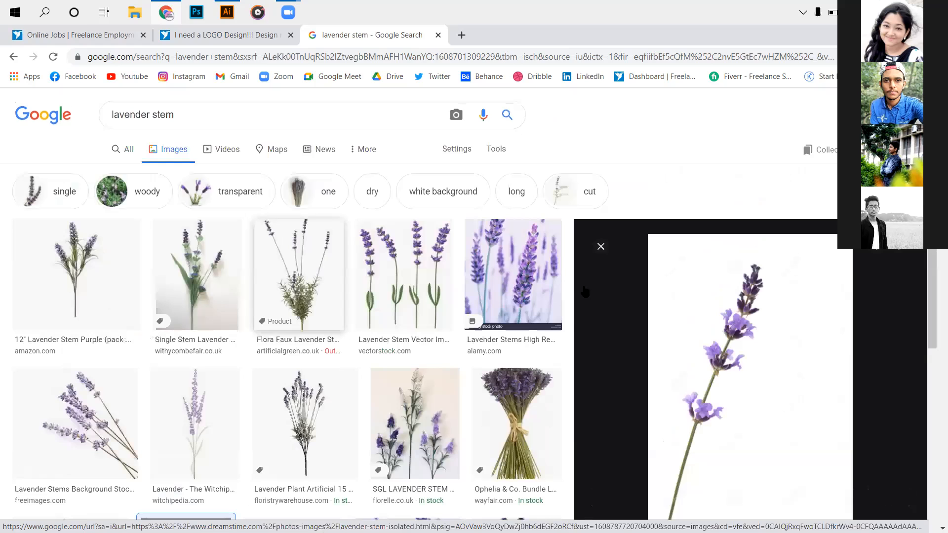
pyautogui.click(304, 424)
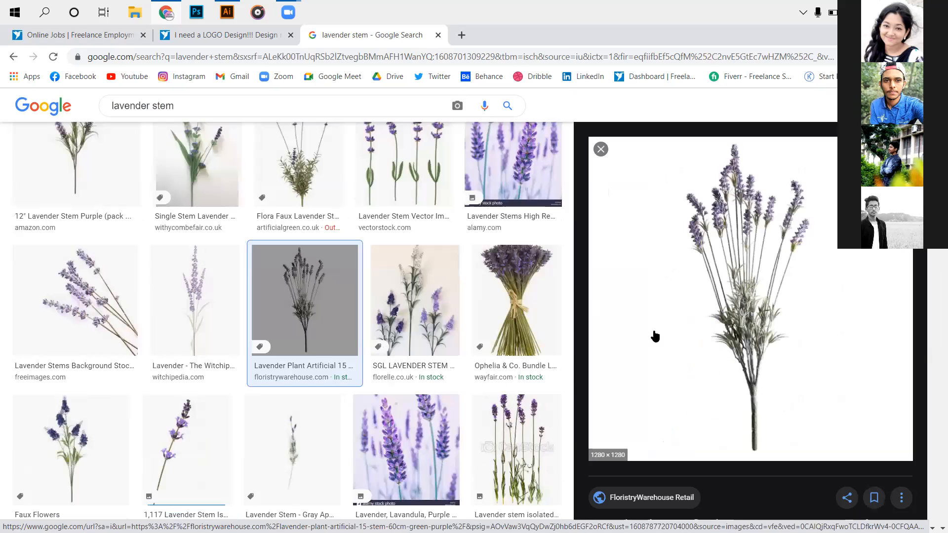
pyautogui.scroll(2, 763, 334)
pyautogui.rightClick(792, 382)
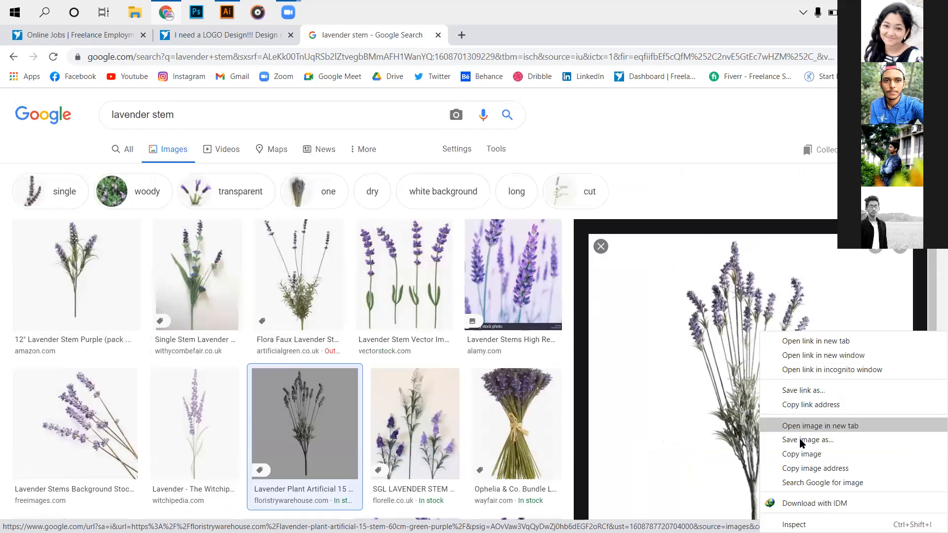
pyautogui.click(777, 437)
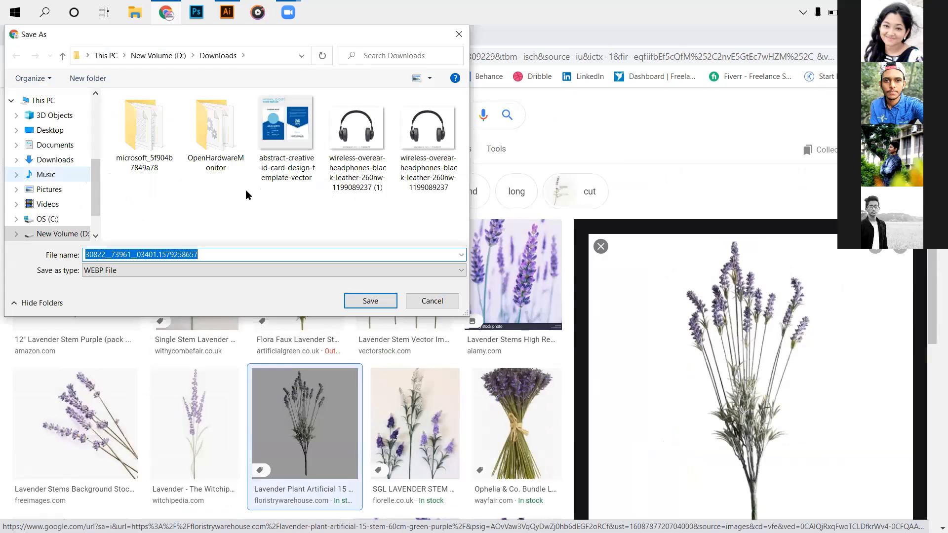
pyautogui.click(63, 235)
pyautogui.doubleClick(211, 143)
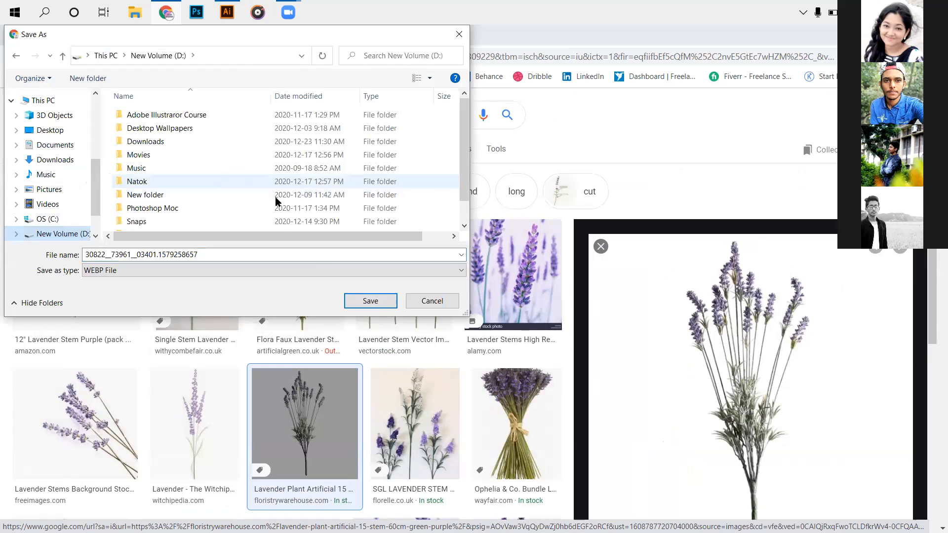
pyautogui.click(295, 273)
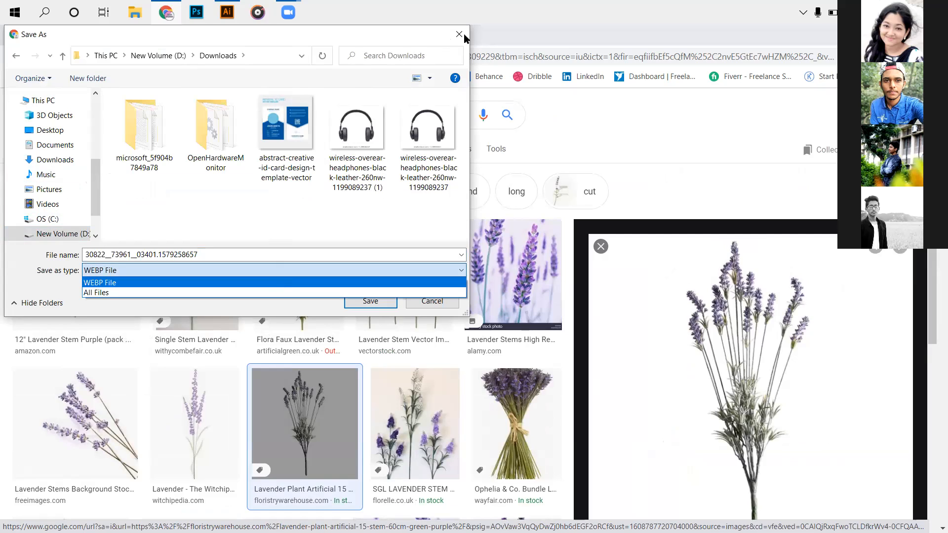
pyautogui.click(364, 284)
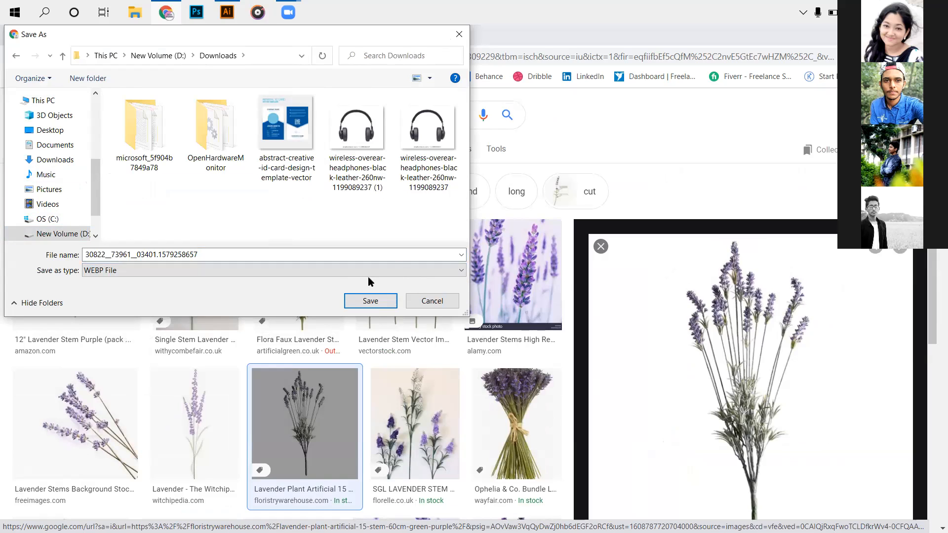
pyautogui.press('Escape')
pyautogui.scroll(-4, 334, 261)
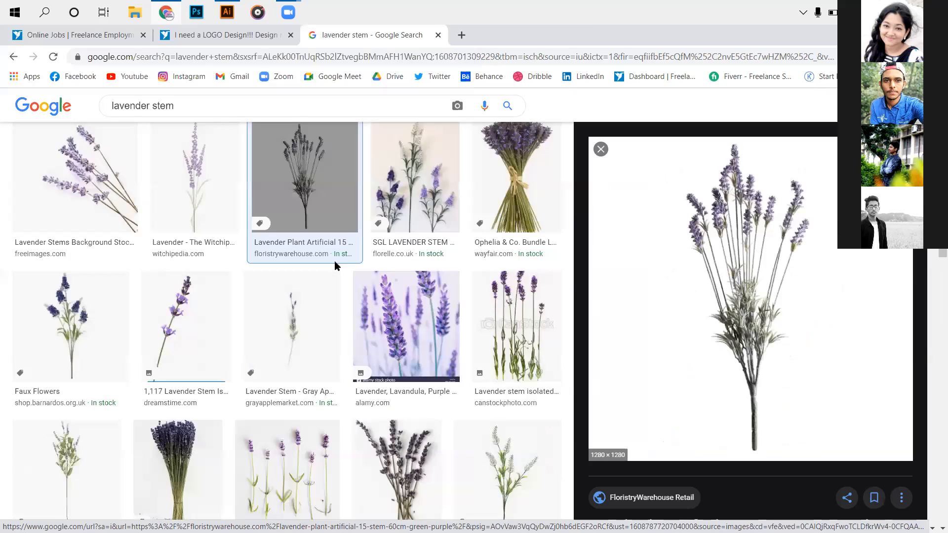
pyautogui.click(345, 246)
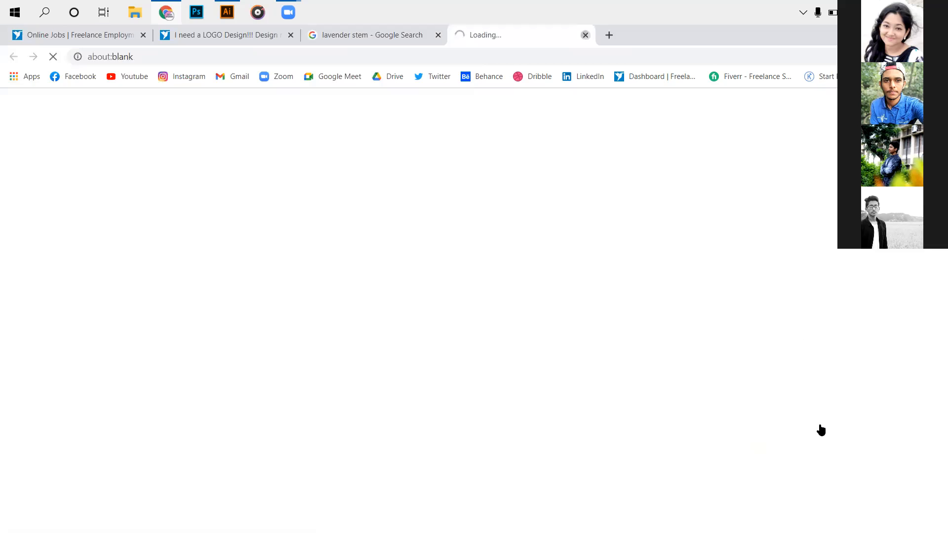
pyautogui.hotkey('ctrl', 'w')
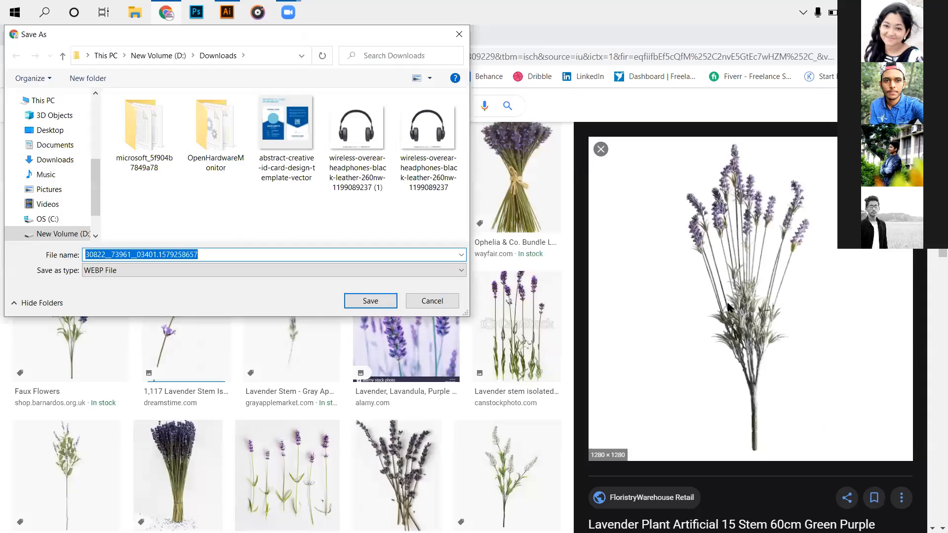
pyautogui.press('Escape')
# - Open the FloristryWarehouse product page of the artificial 15-stem lavender plant and try to save its product picture
pyautogui.click(663, 296)
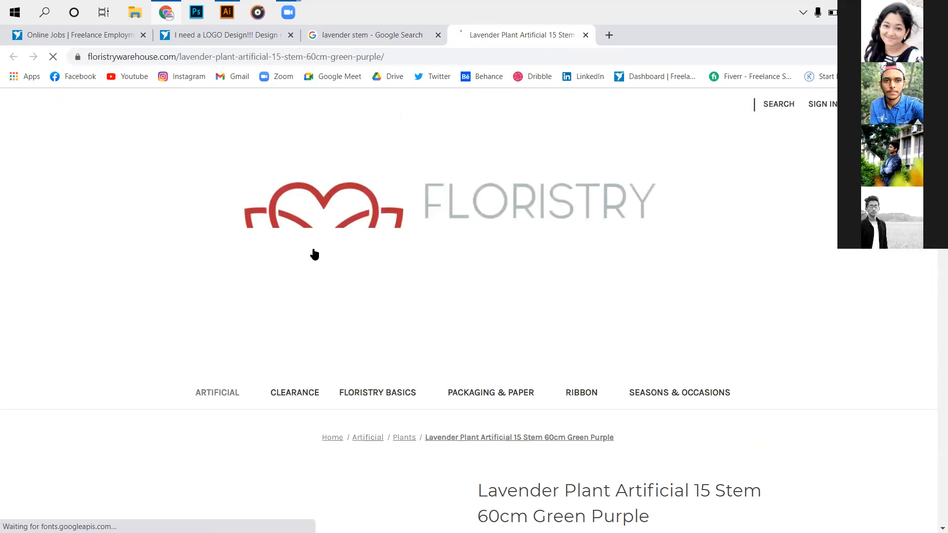
pyautogui.scroll(-5, 313, 253)
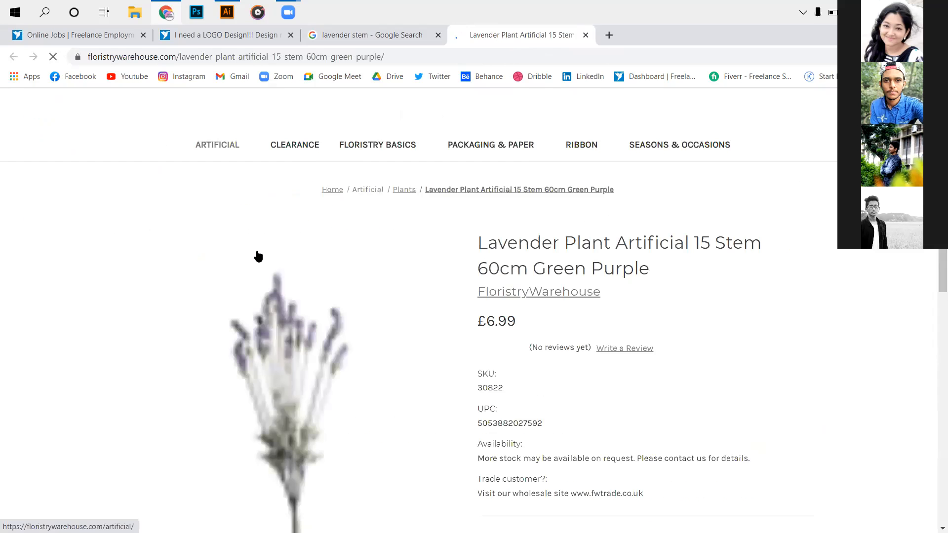
pyautogui.scroll(-4, 255, 256)
pyautogui.rightClick(253, 259)
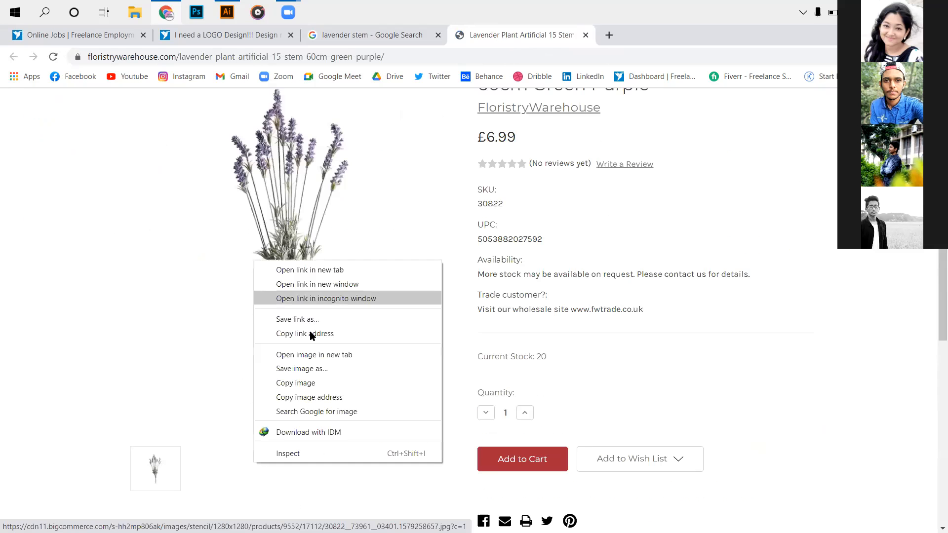
pyautogui.click(312, 368)
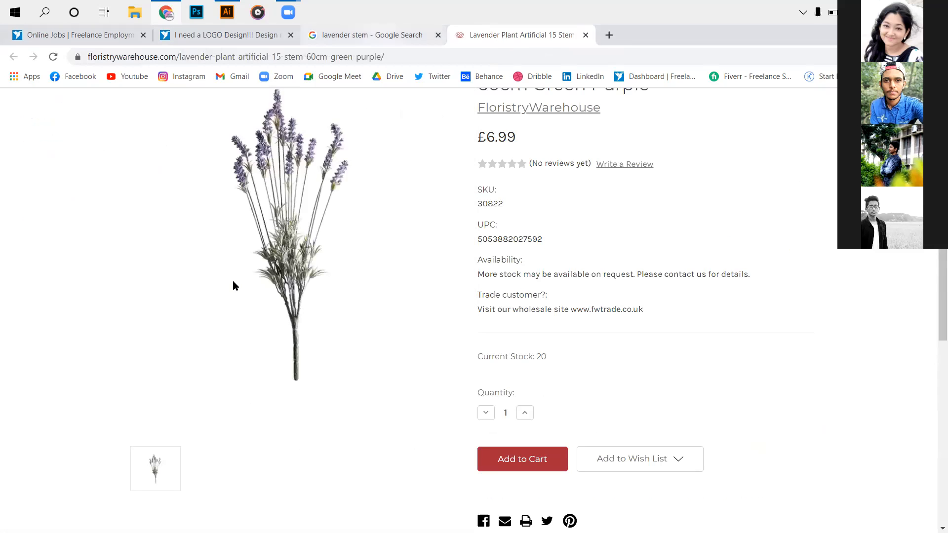
# - Go back to the lavender stem image results and preview the Klipartz English lavender picture with a transparent background
pyautogui.hotkey('ctrl', 'shift', 'Tab')
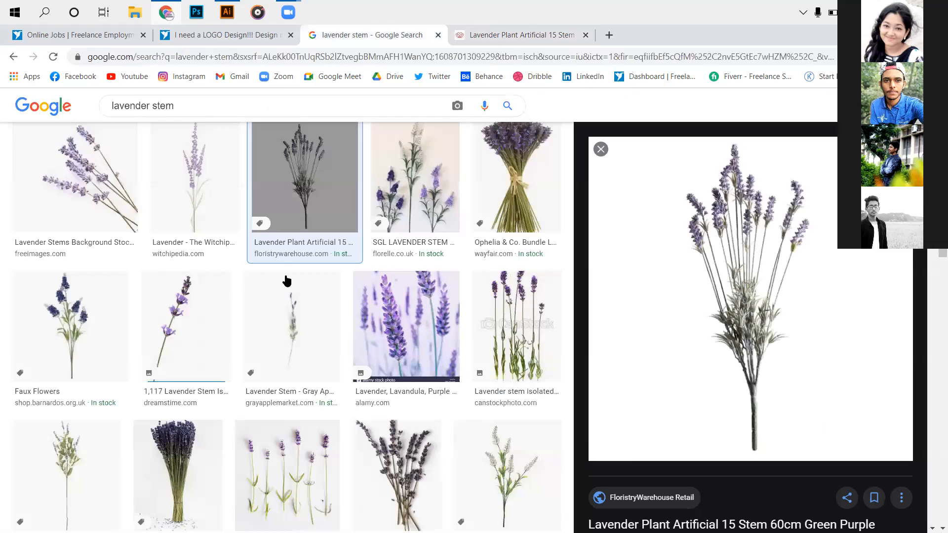
pyautogui.scroll(-5, 275, 275)
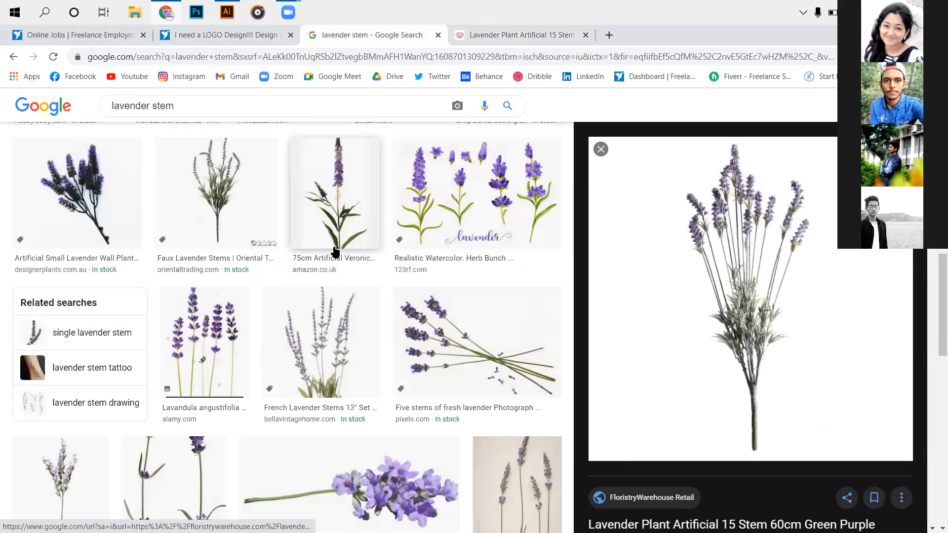
pyautogui.scroll(-7, 319, 245)
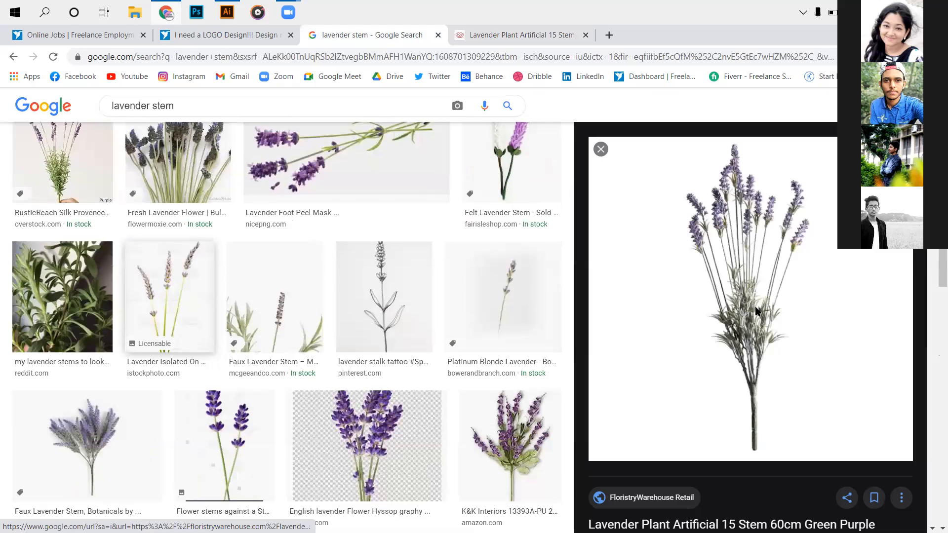
pyautogui.scroll(-4, 774, 329)
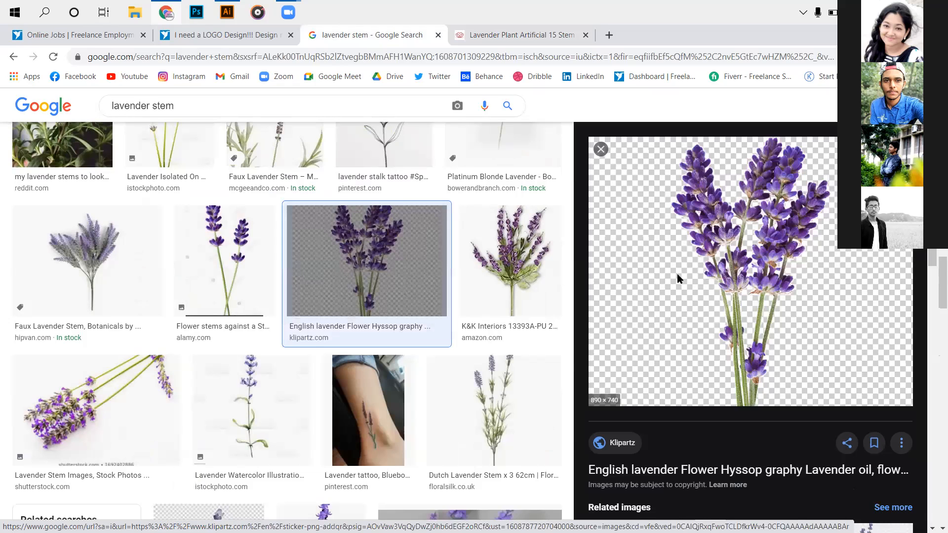
# - Open the Klipartz page of the English lavender picture and download its free PNG
pyautogui.click(668, 243)
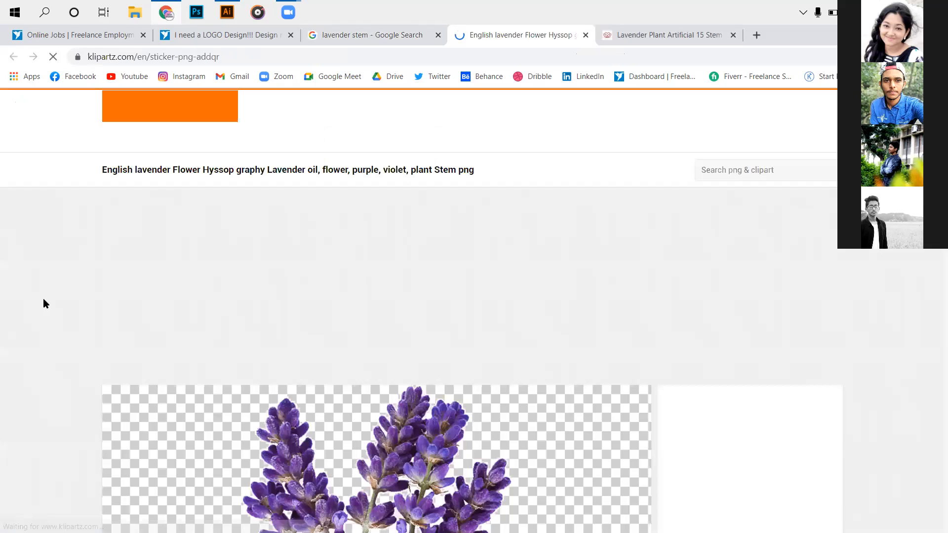
pyautogui.scroll(-3, 556, 289)
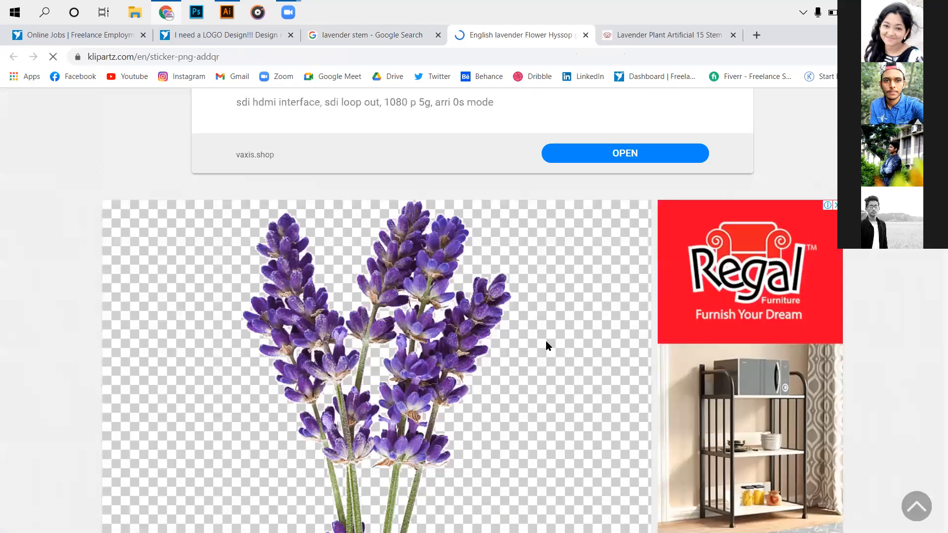
pyautogui.scroll(-10, 125, 325)
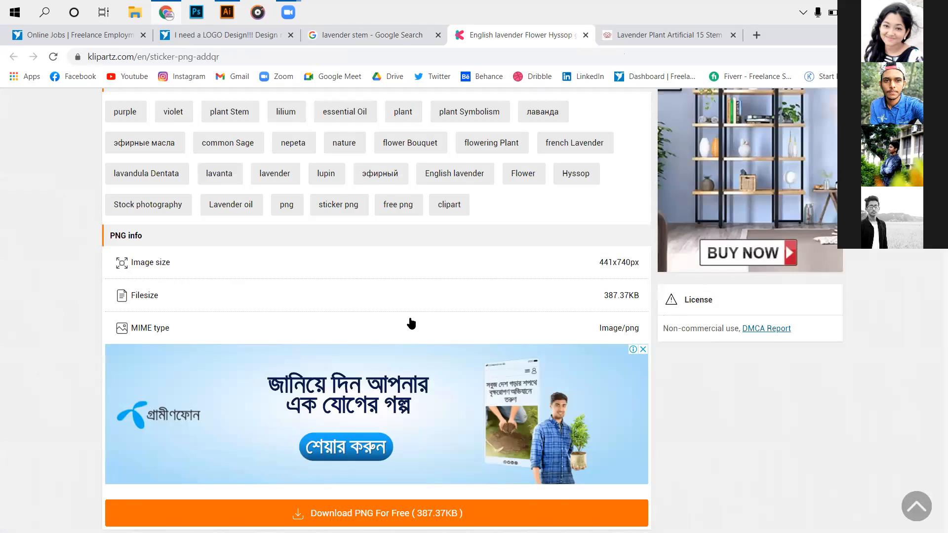
pyautogui.scroll(-5, 409, 322)
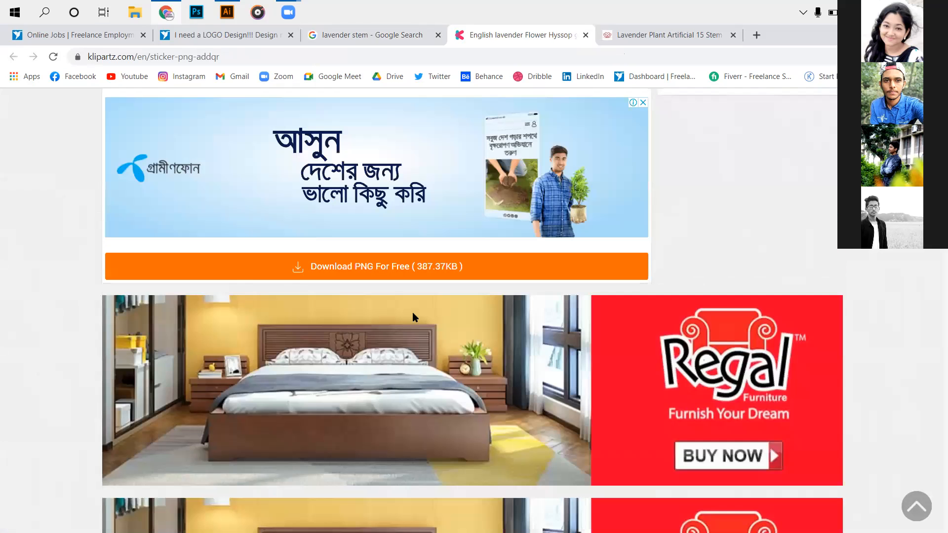
pyautogui.scroll(-7, 413, 316)
pyautogui.scroll(7, 430, 217)
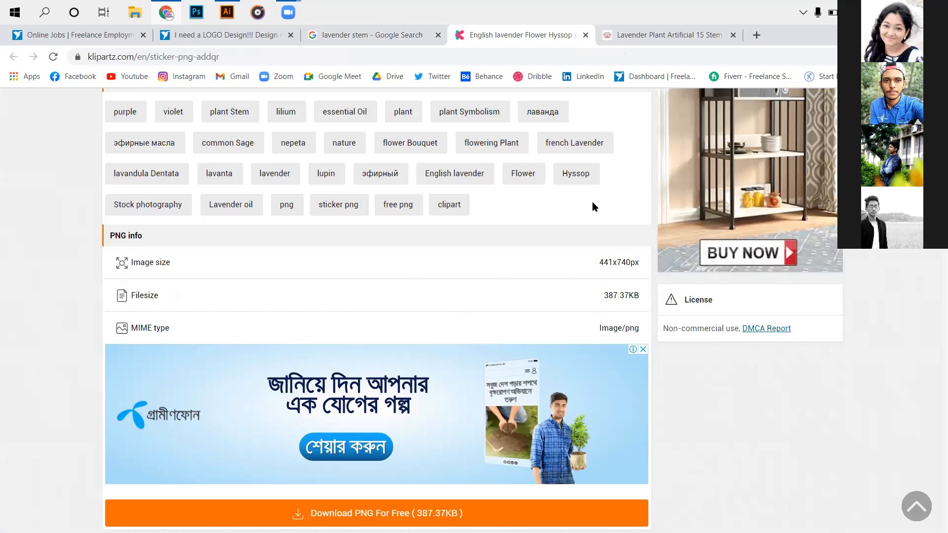
pyautogui.scroll(-6, 585, 202)
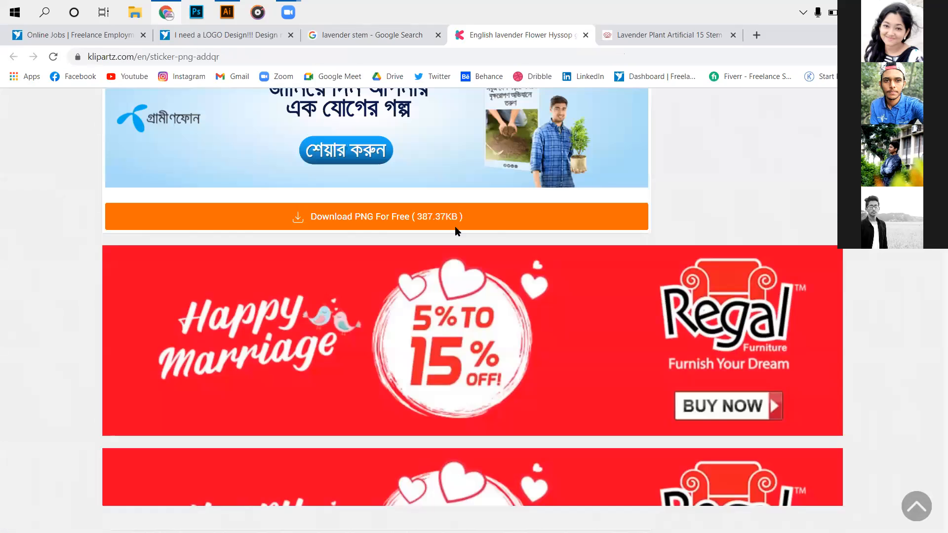
pyautogui.click(455, 212)
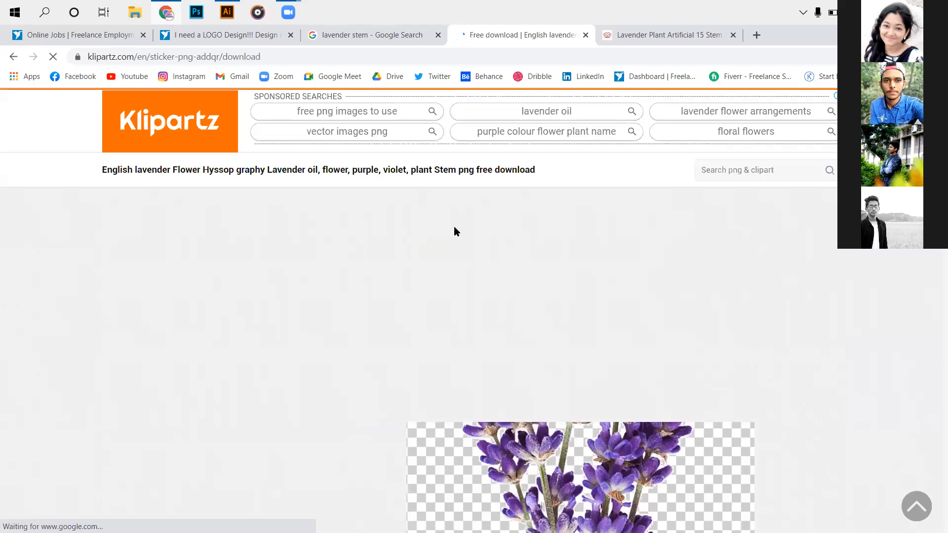
pyautogui.scroll(-4, 453, 230)
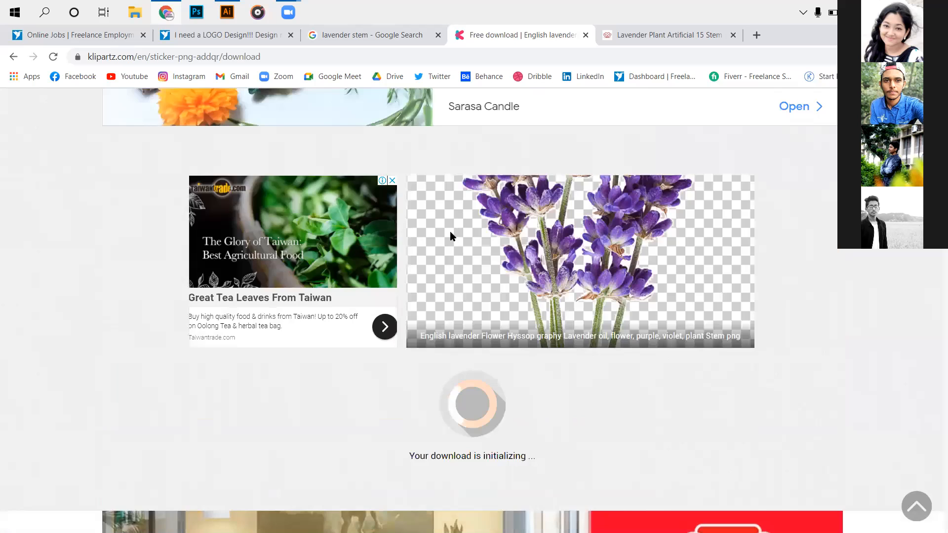
pyautogui.scroll(5, 449, 231)
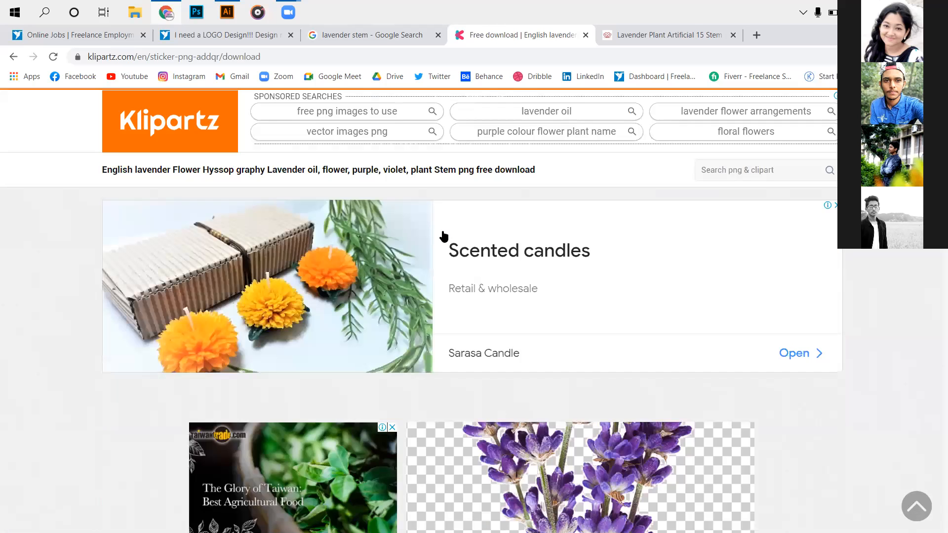
# - Look through the relevant PNG images on the Klipartz download page and return to its beginning
pyautogui.scroll(-10, 443, 237)
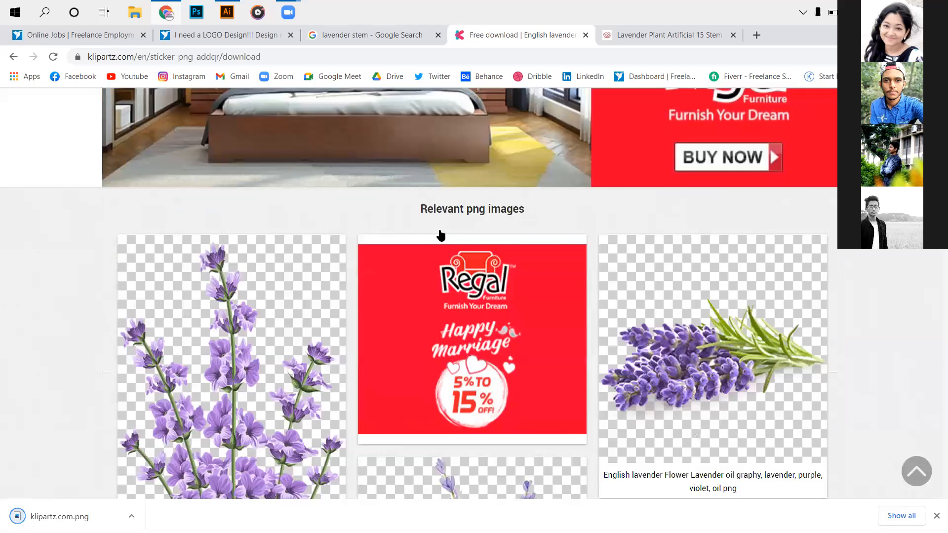
pyautogui.scroll(-10, 441, 236)
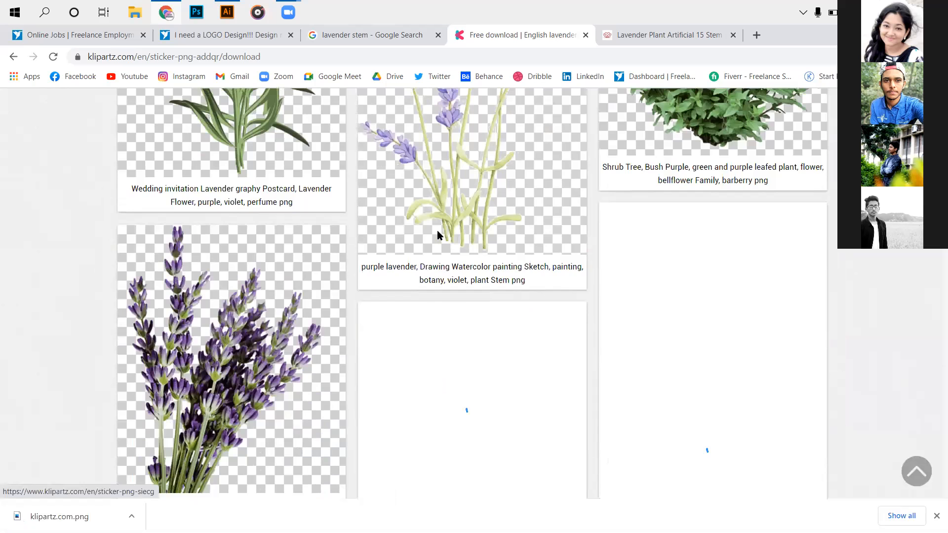
pyautogui.scroll(-3, 437, 230)
pyautogui.scroll(20, 436, 235)
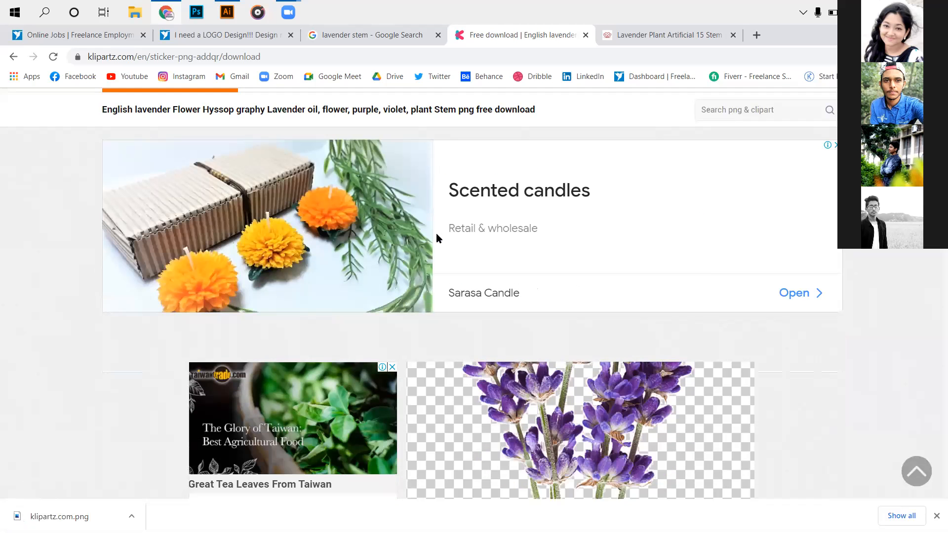
pyautogui.scroll(-5, 439, 237)
pyautogui.scroll(-1, 455, 258)
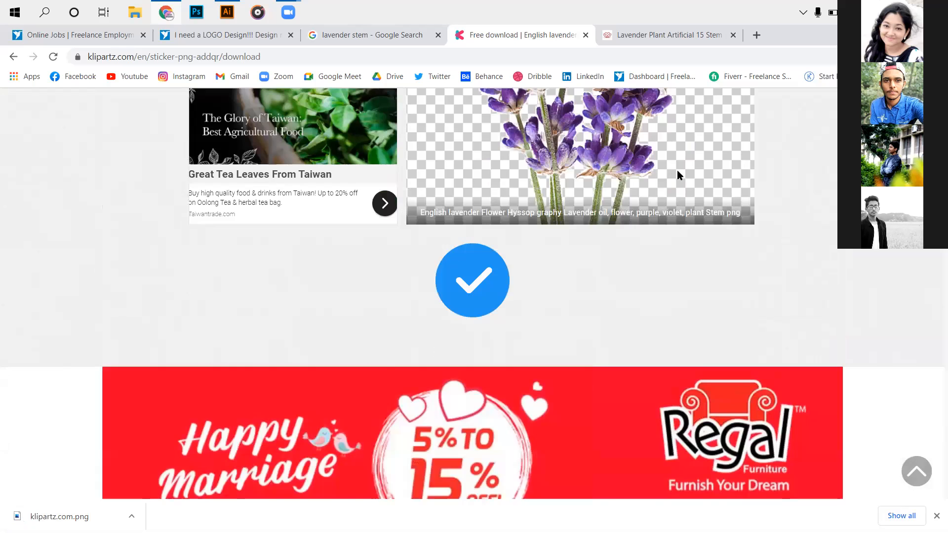
pyautogui.scroll(10, 677, 173)
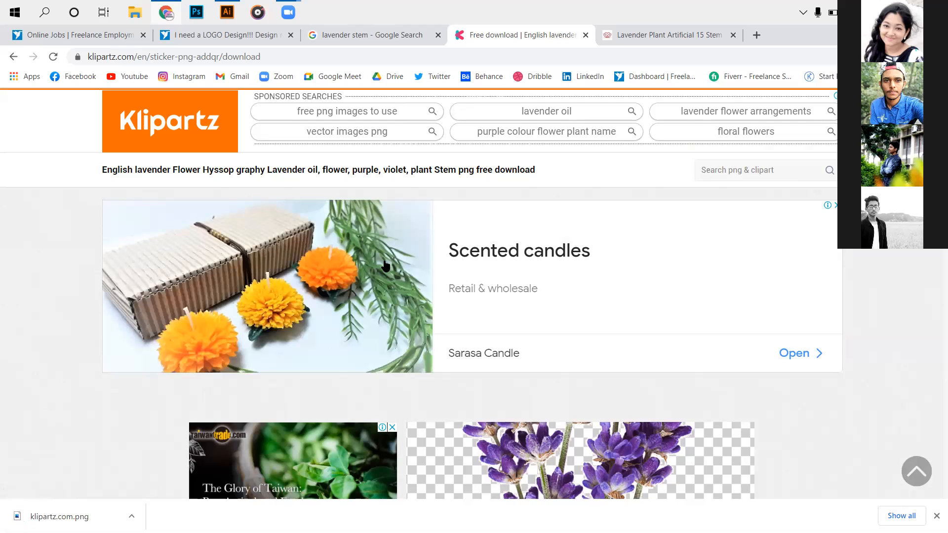
# - Leave the Klipartz images, open Freepik and search all resources for "lavender stem"
pyautogui.scroll(-3, 382, 259)
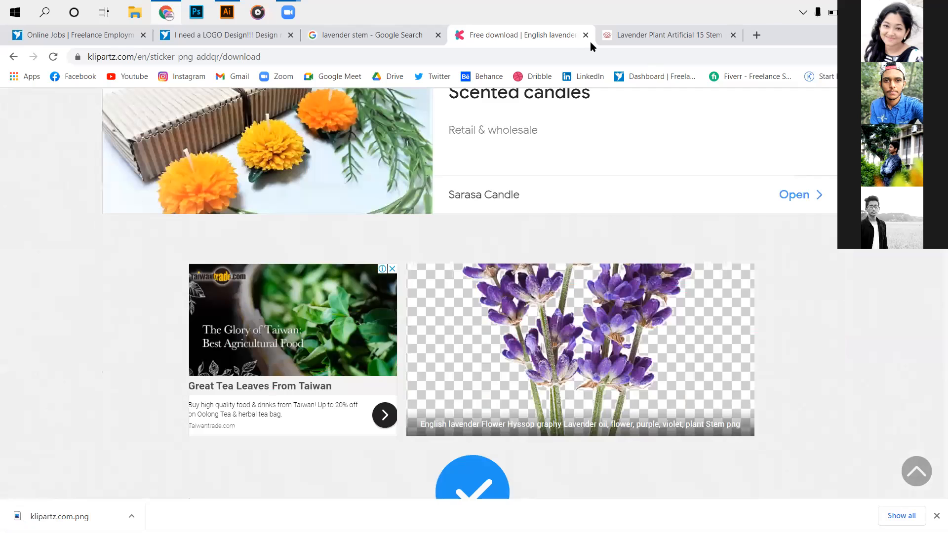
pyautogui.scroll(-15, 472, 294)
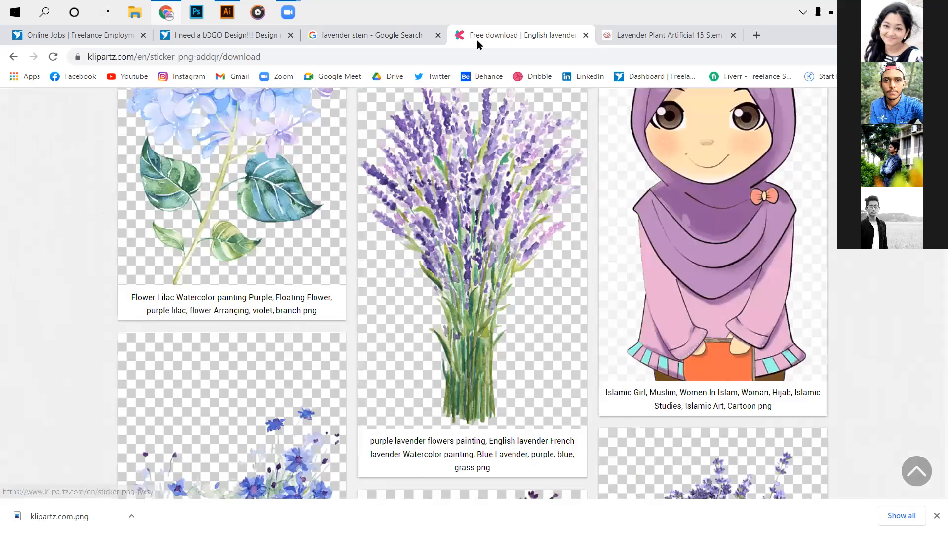
pyautogui.scroll(-4, 472, 293)
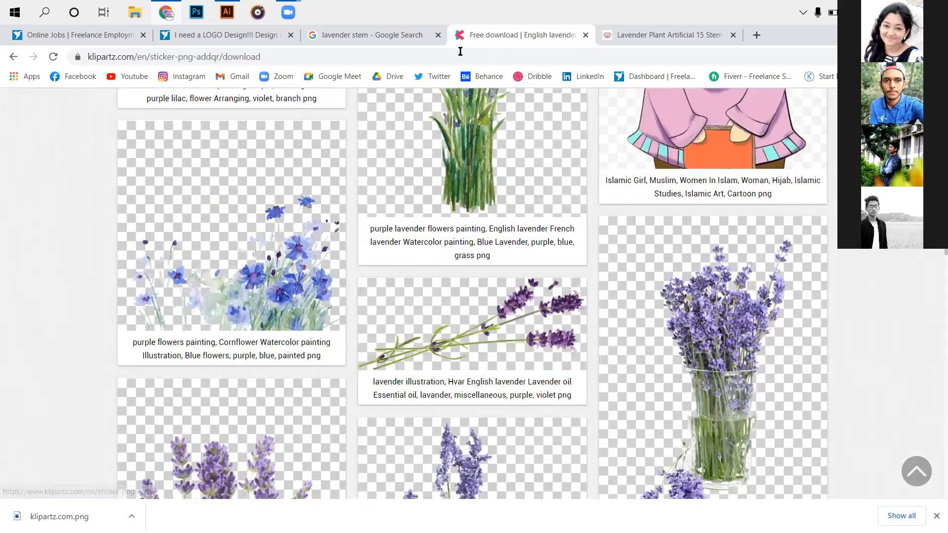
pyautogui.click(460, 35)
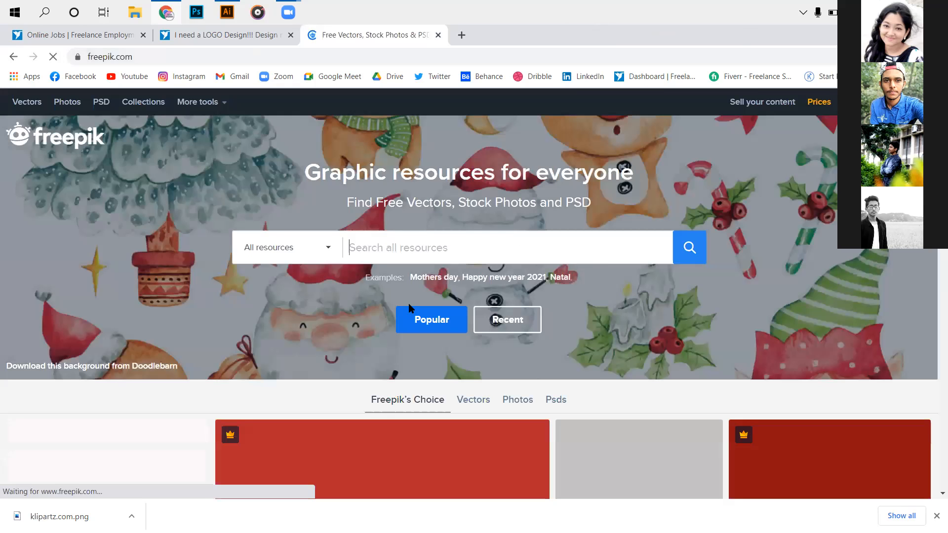
pyautogui.write('lavender stem')
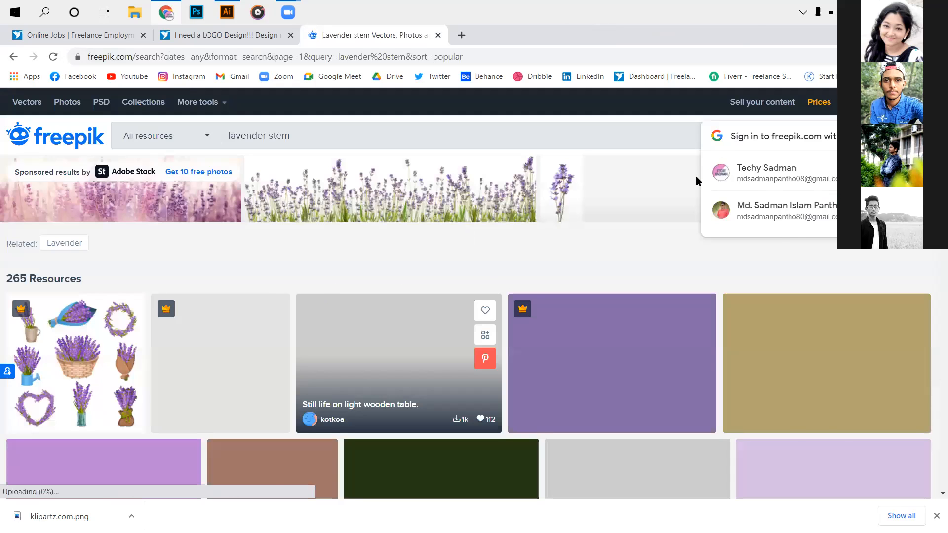
# - Look through the first page of Freepik's lavender stem results for usable stem illustrations
pyautogui.scroll(-4, 694, 176)
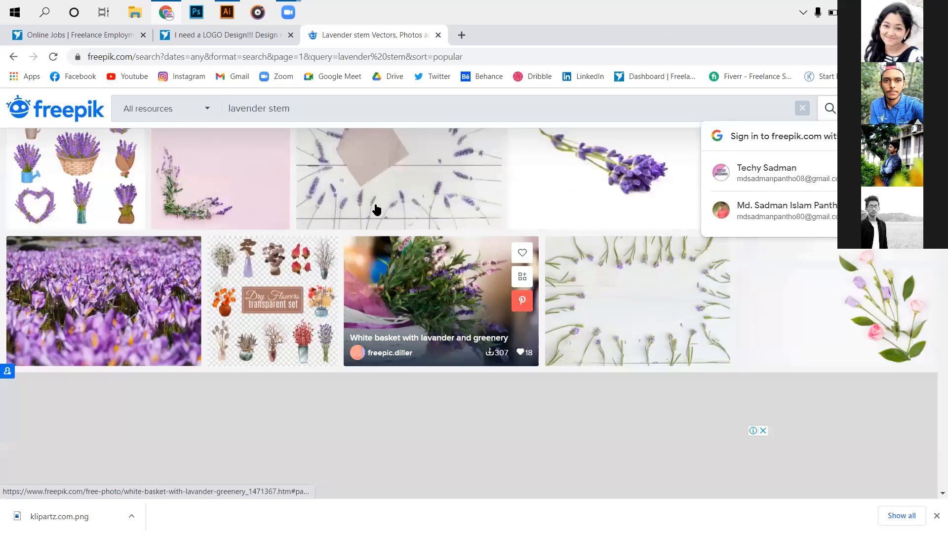
pyautogui.scroll(1, 376, 210)
pyautogui.scroll(1, 374, 211)
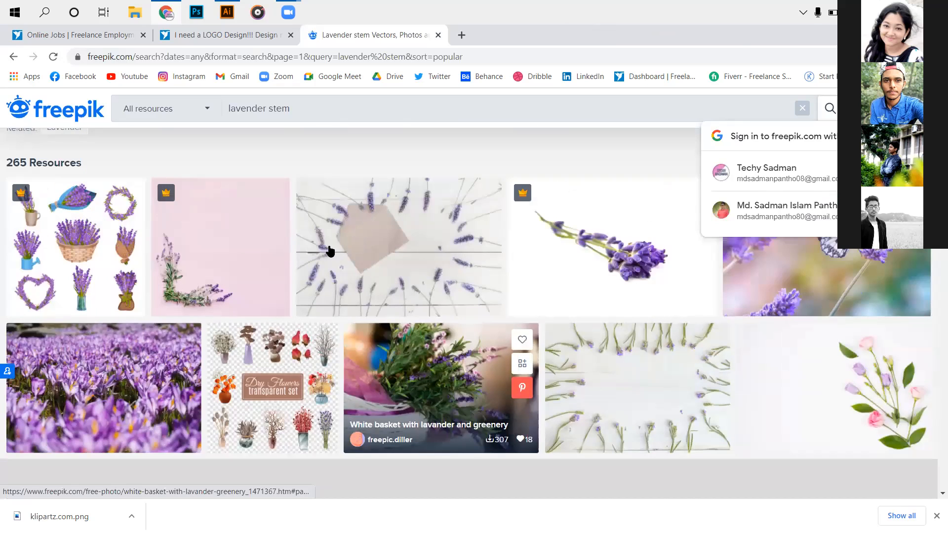
pyautogui.scroll(-5, 289, 328)
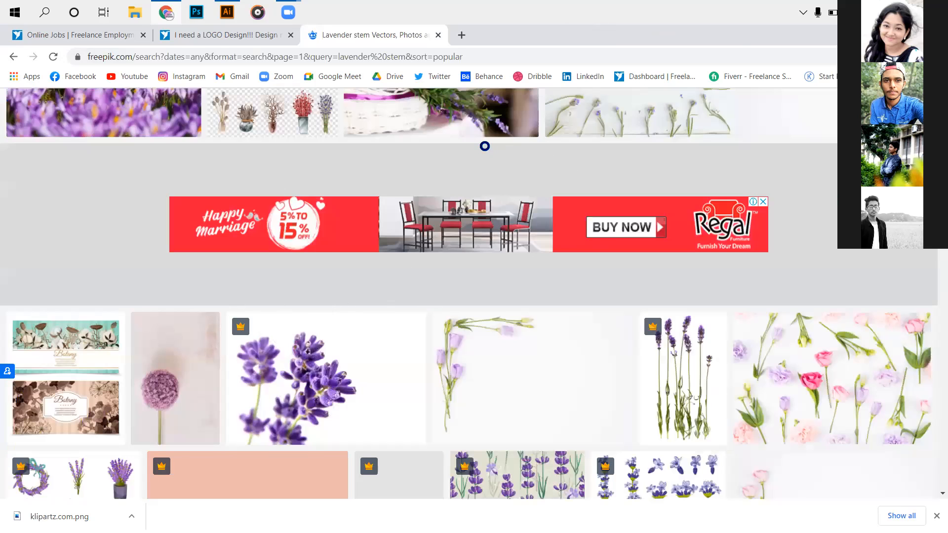
pyautogui.scroll(-4, 486, 148)
pyautogui.click(300, 246)
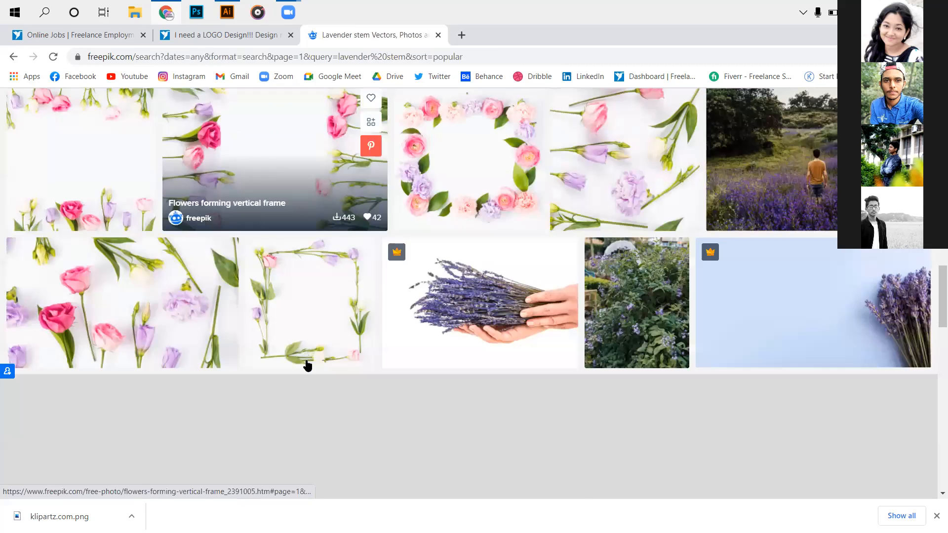
pyautogui.scroll(-7, 307, 366)
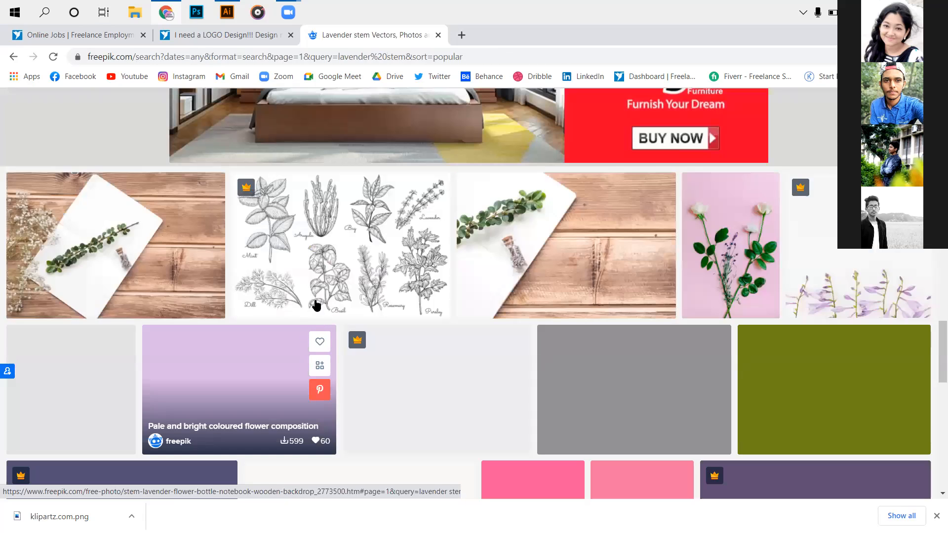
pyautogui.scroll(-3, 311, 341)
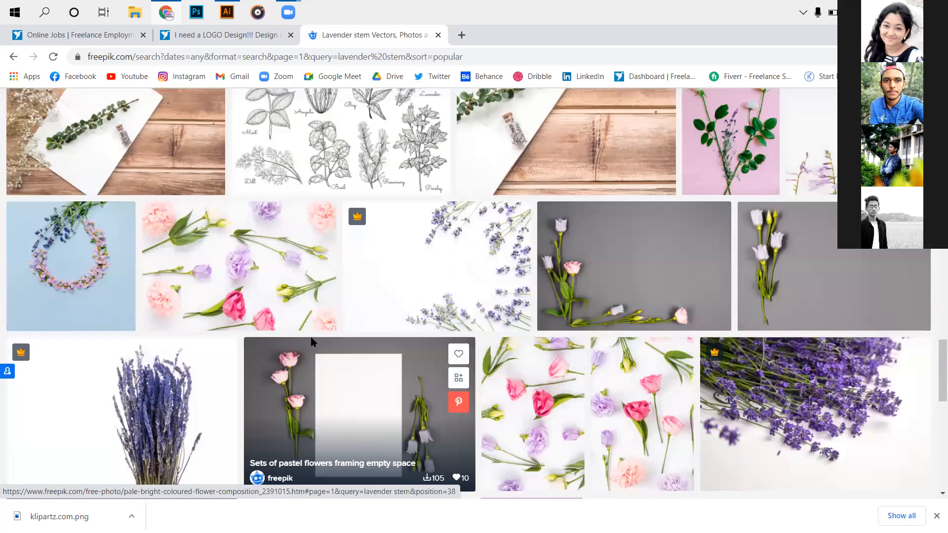
pyautogui.scroll(-6, 286, 343)
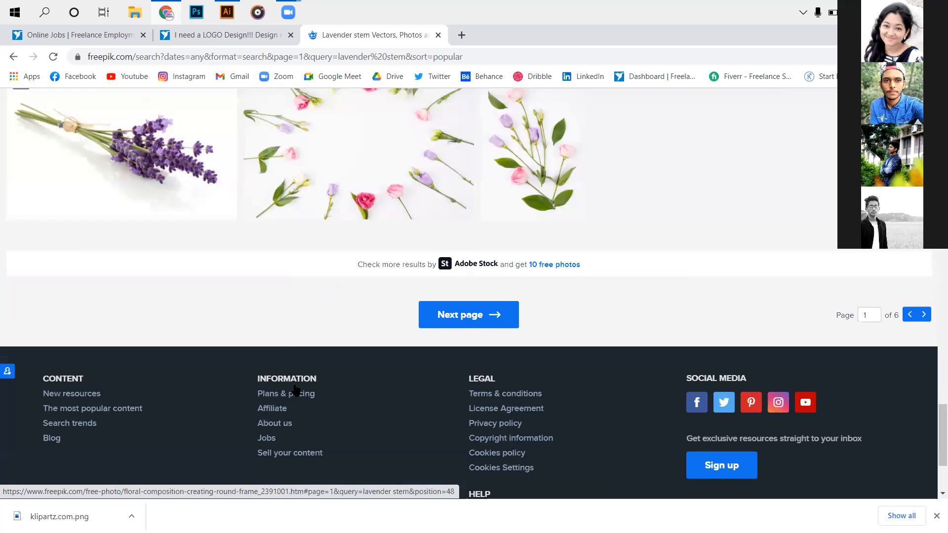
pyautogui.scroll(5, 691, 314)
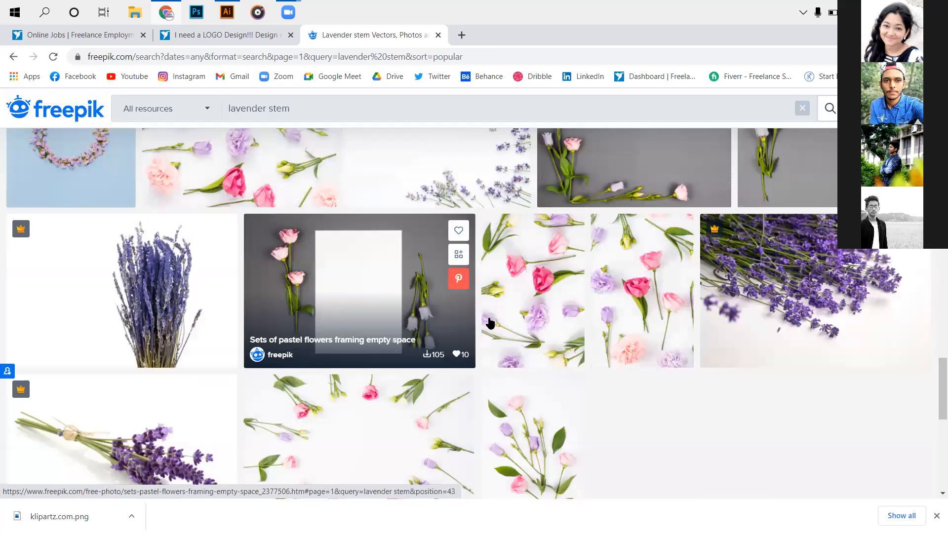
pyautogui.scroll(1, 419, 321)
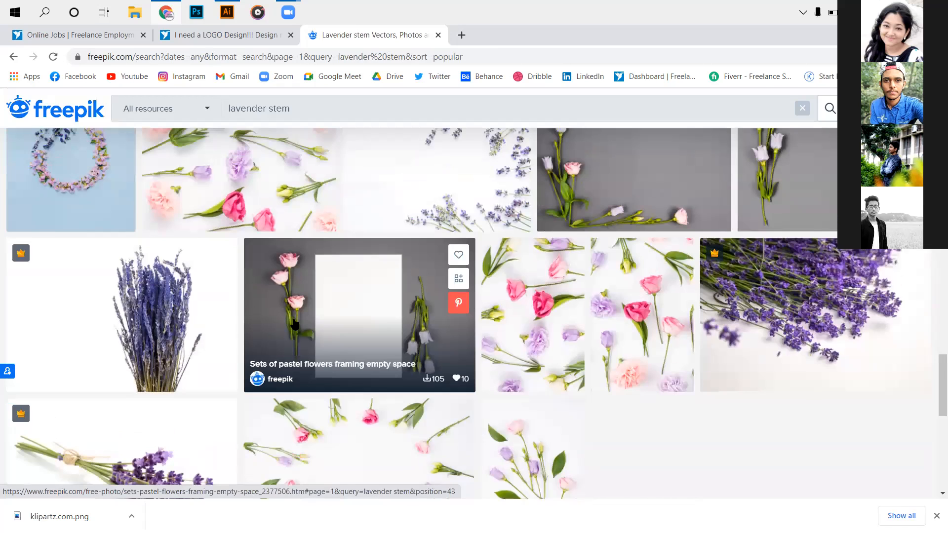
pyautogui.scroll(5, 295, 323)
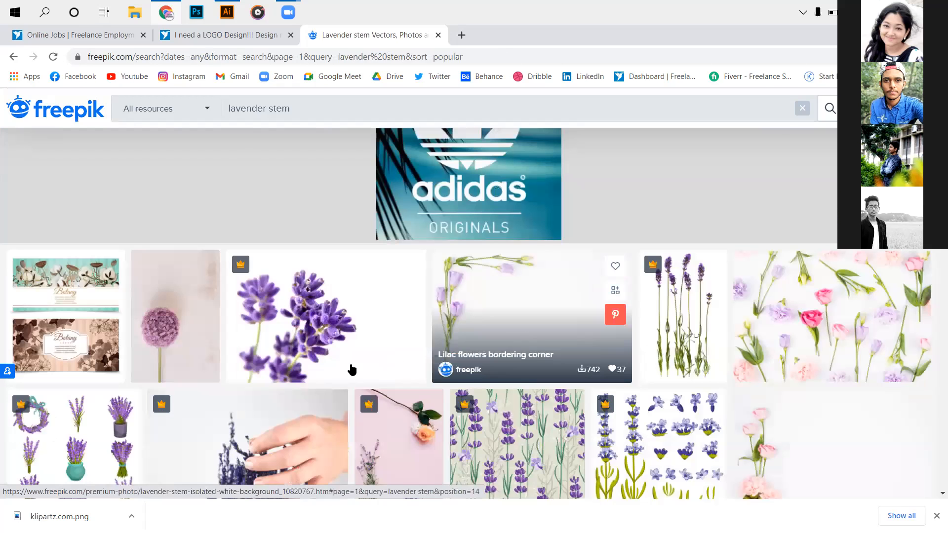
pyautogui.scroll(6, 352, 369)
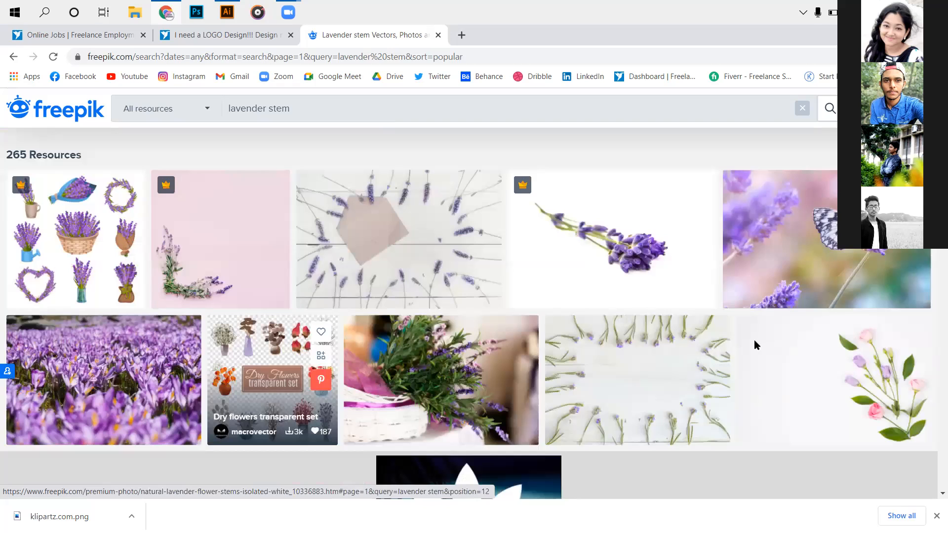
# - Preview the free photo of a butterfly on lavender, and continue to the second page of results, dismissing the pop-up window
pyautogui.scroll(-1, 585, 328)
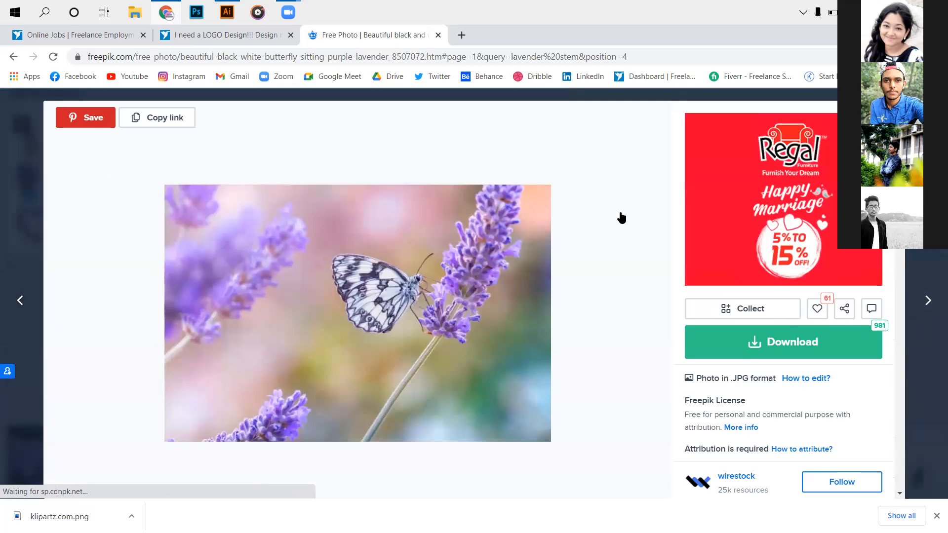
pyautogui.press('Escape')
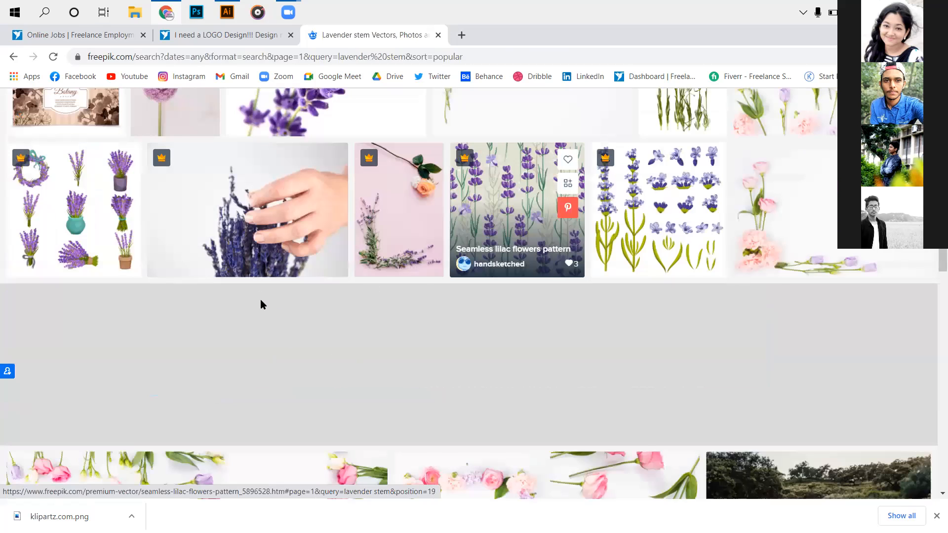
pyautogui.scroll(-7, 464, 328)
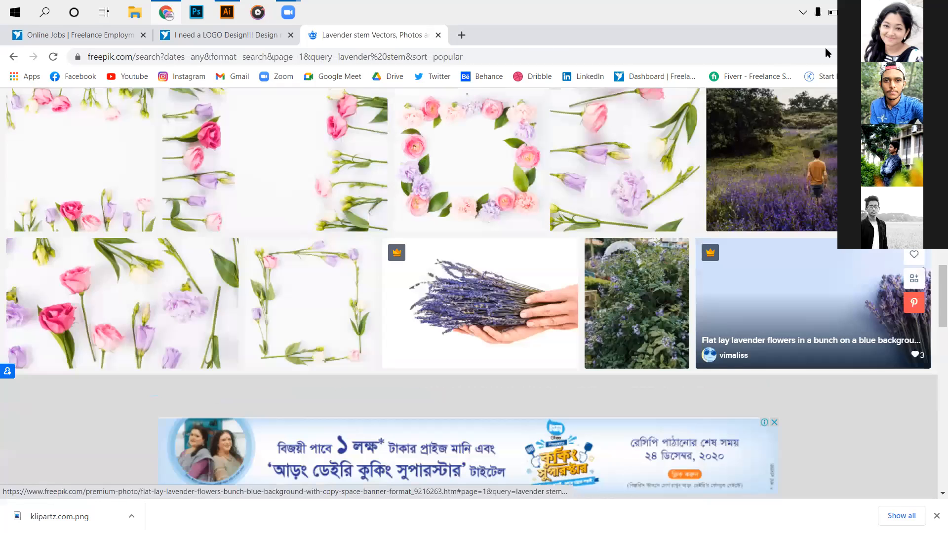
pyautogui.scroll(-15, 470, 296)
pyautogui.click(470, 316)
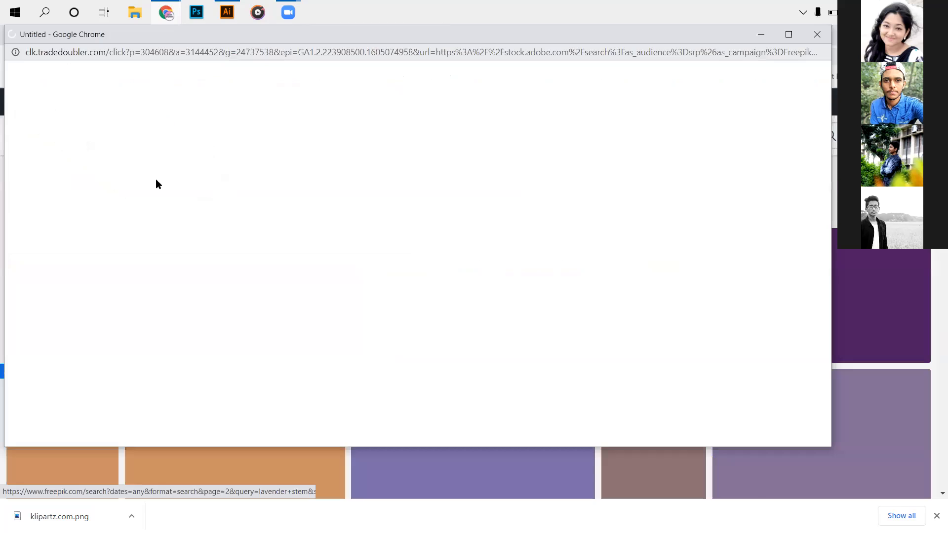
pyautogui.hotkey('ctrl', 'w')
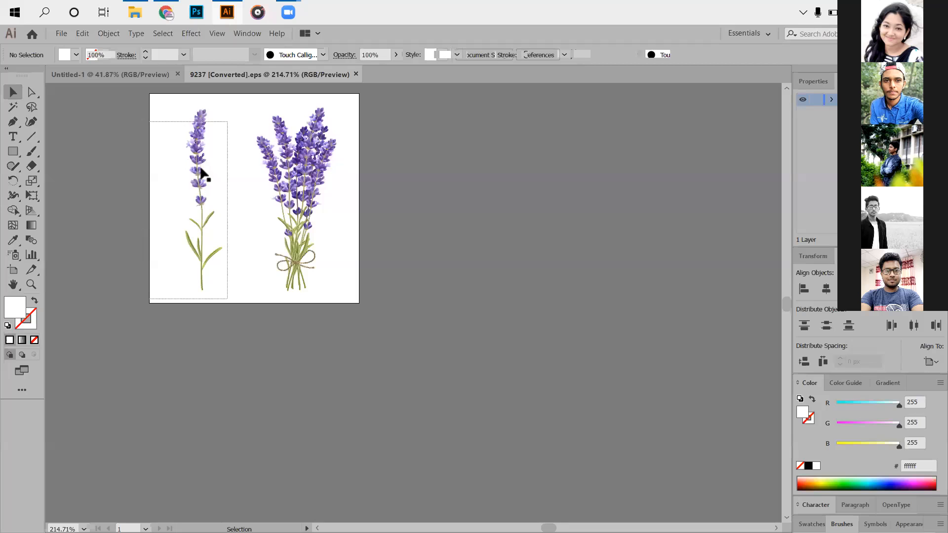
# - In Illustrator, select the single lavender stem in the 9237 document and try to switch to the Untitled-1 document
pyautogui.click(206, 177)
pyautogui.rightClick(203, 171)
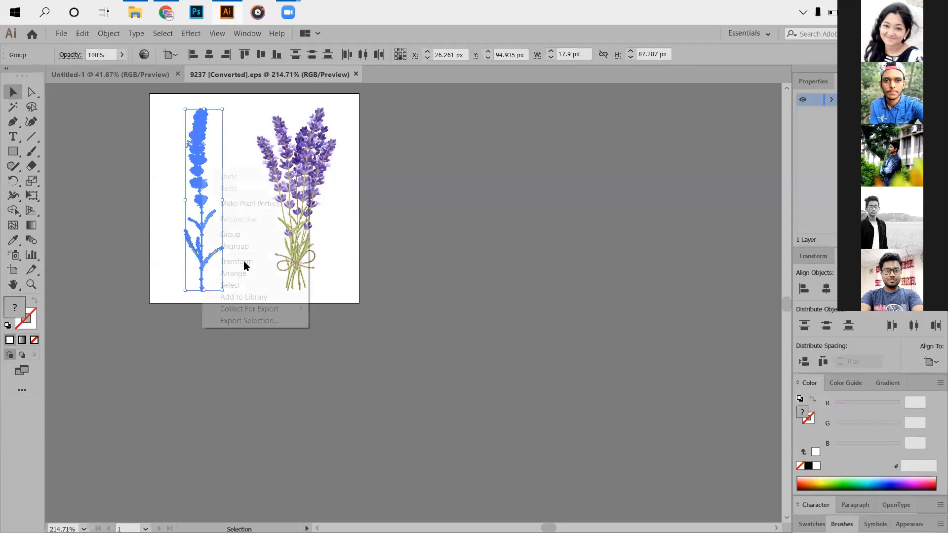
pyautogui.click(121, 231)
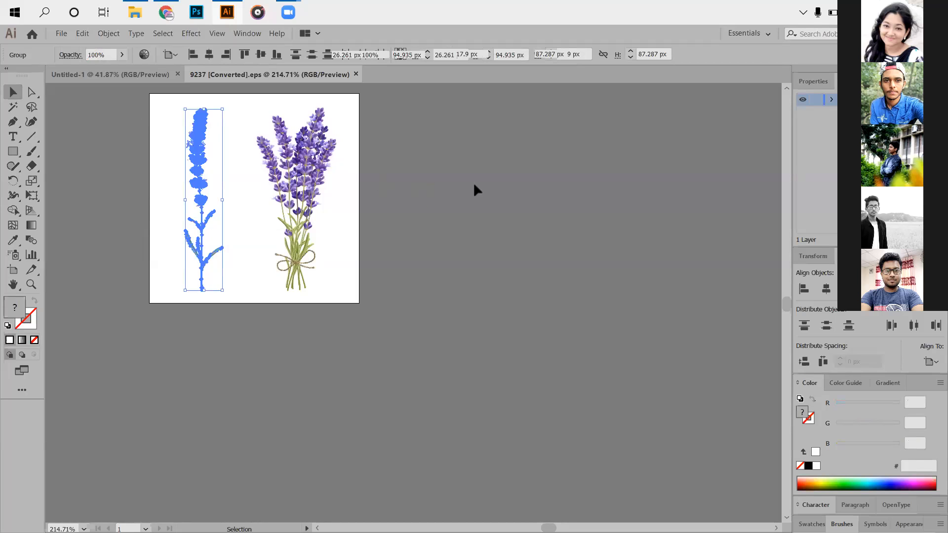
pyautogui.click(427, 211)
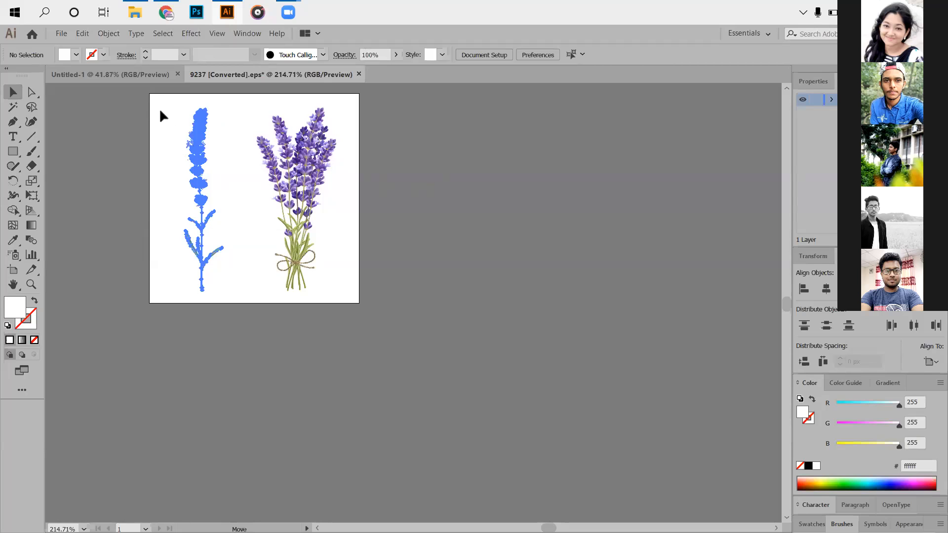
pyautogui.moveTo(122, 69); pyautogui.dragTo(123, 74)
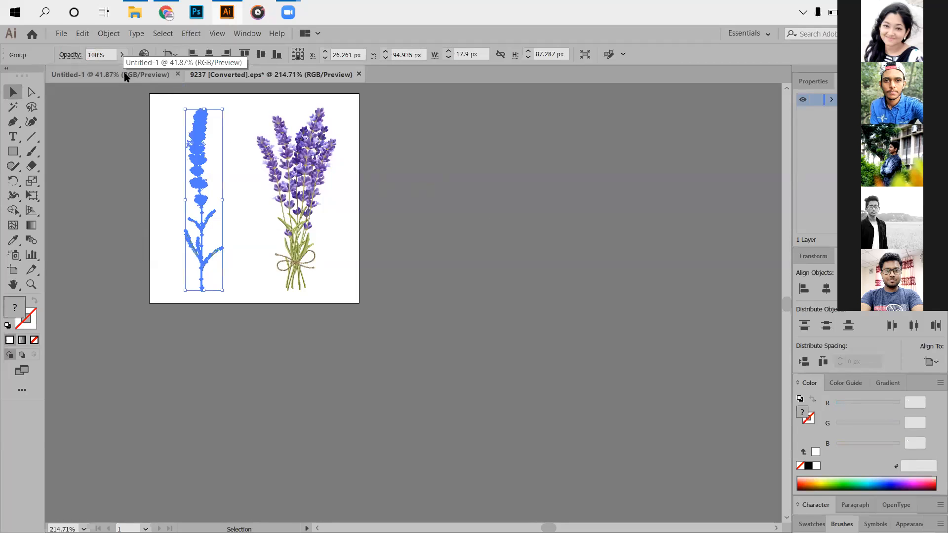
# - Check the running apps in Task Manager and shut down Illustrator, closing Task Manager as well
pyautogui.rightClick(643, 6)
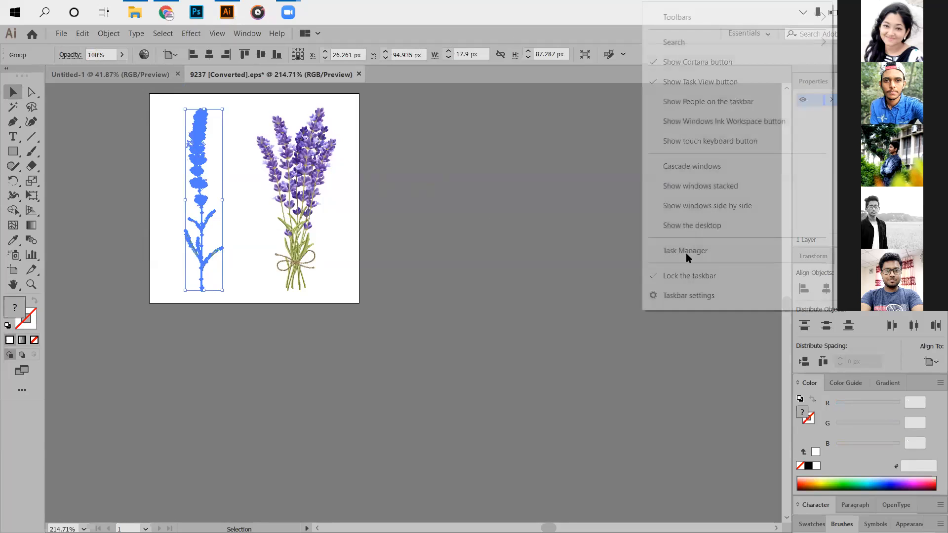
pyautogui.click(672, 253)
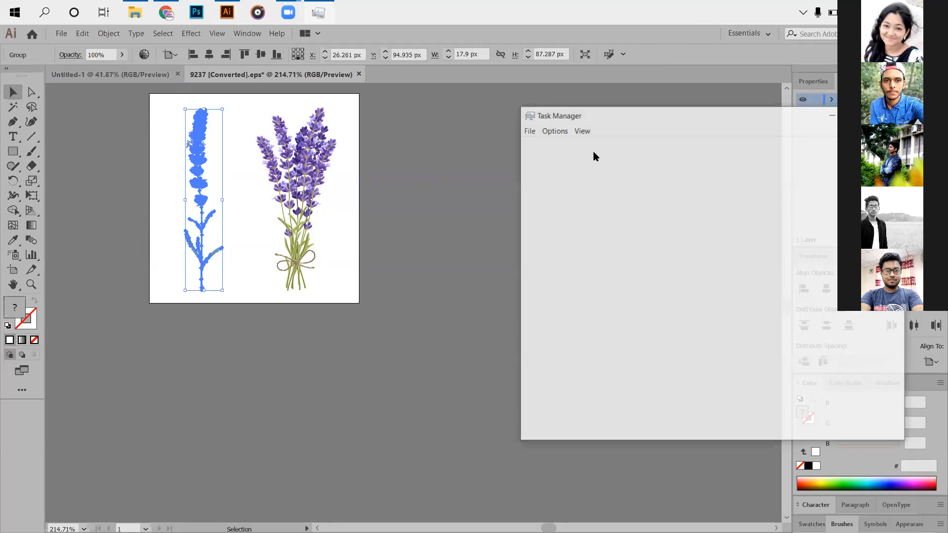
pyautogui.click(577, 145)
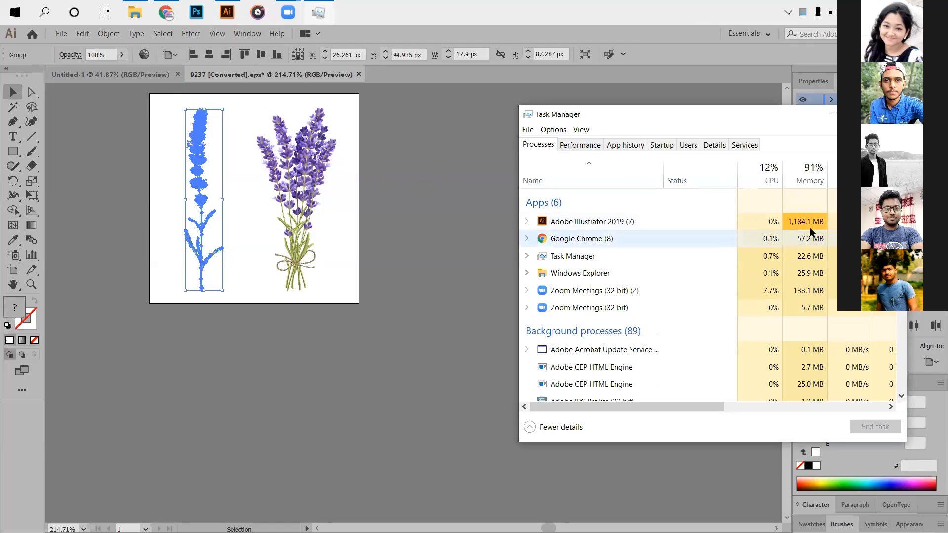
pyautogui.click(482, 178)
pyautogui.click(359, 74)
pyautogui.click(533, 303)
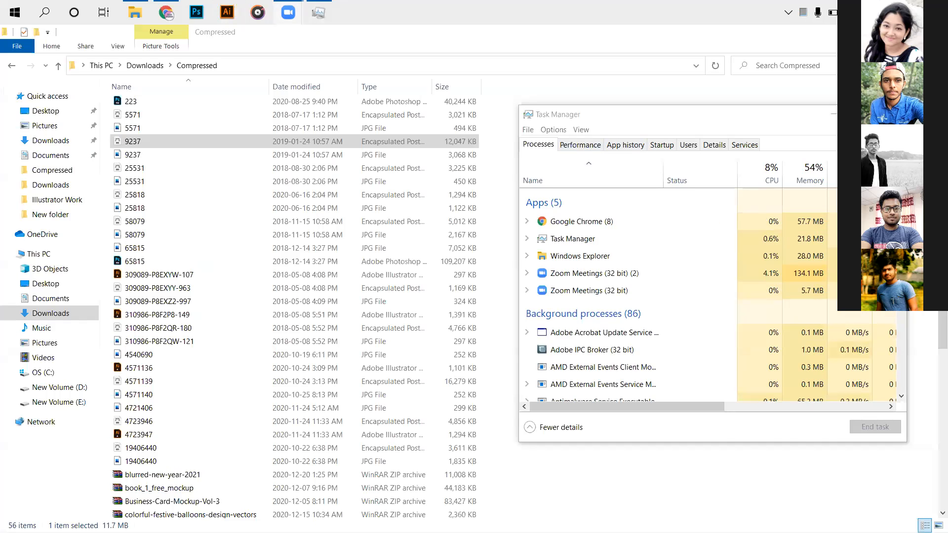
pyautogui.click(893, 114)
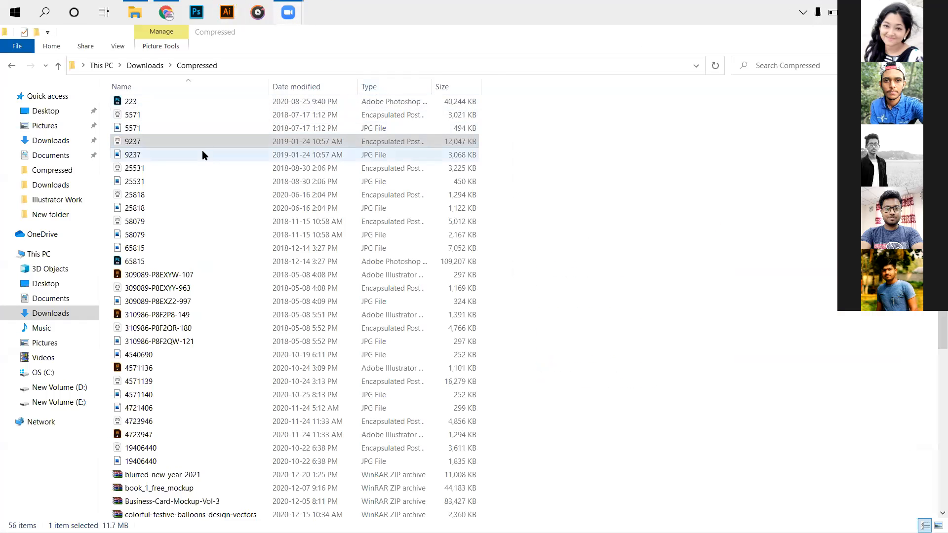
# - Reopen the 9237 EPS file from the Compressed downloads folder in Illustrator and start creating a new document
pyautogui.click(208, 138)
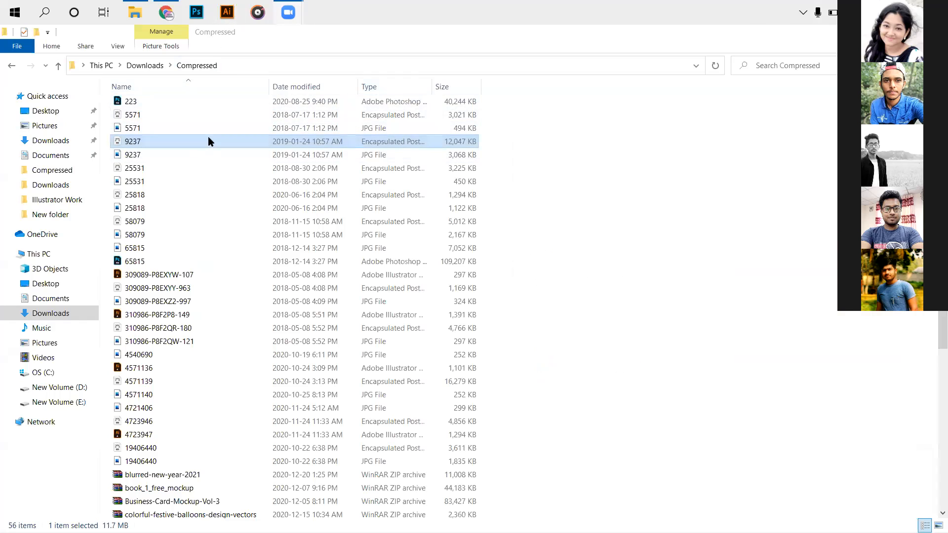
pyautogui.doubleClick(200, 141)
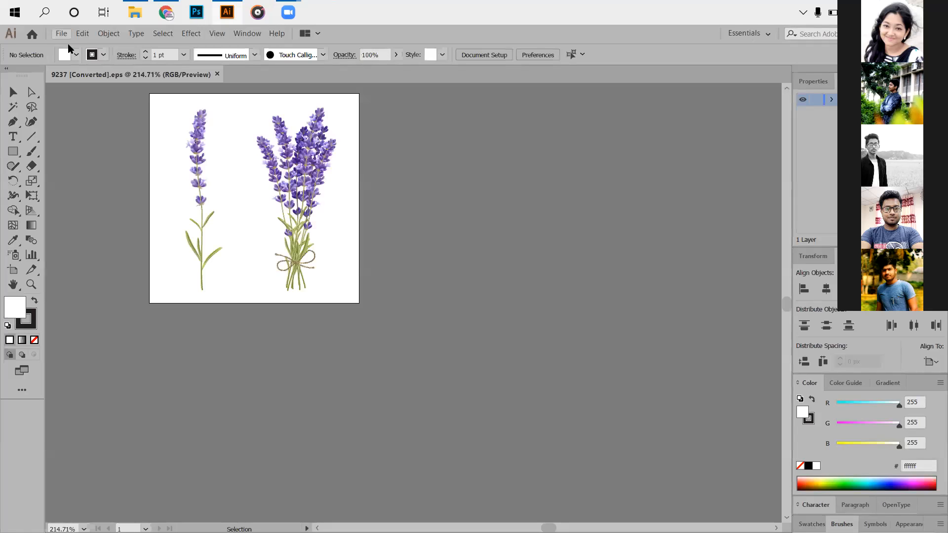
pyautogui.click(63, 32)
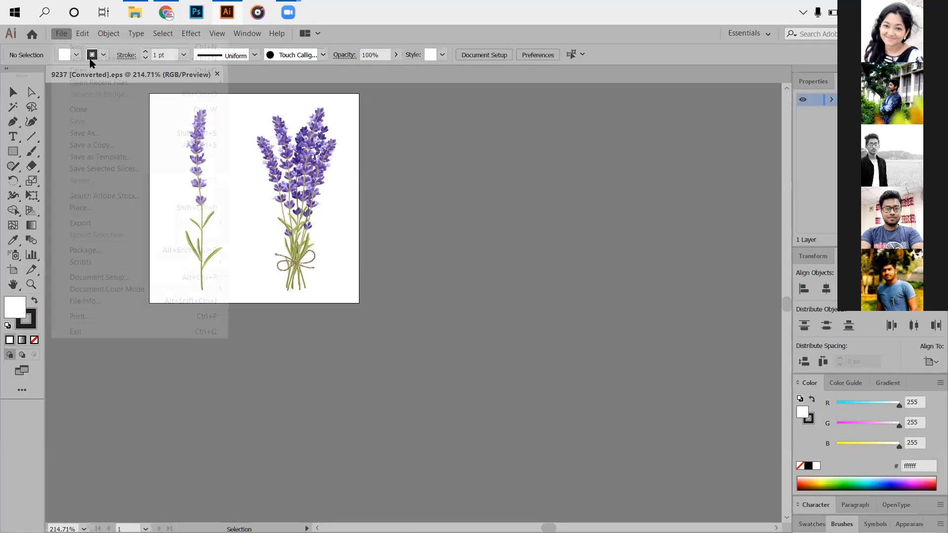
pyautogui.click(93, 47)
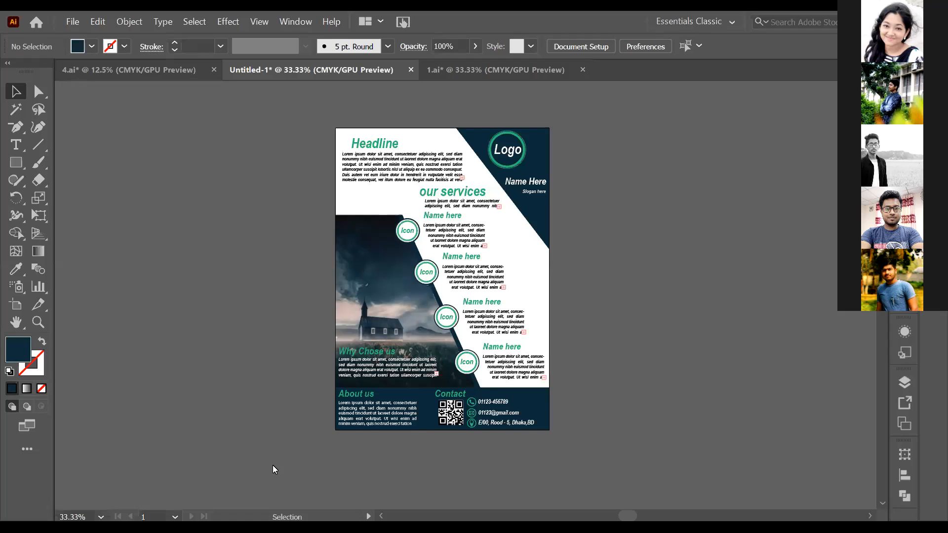
pyautogui.scroll(1, 275, 470)
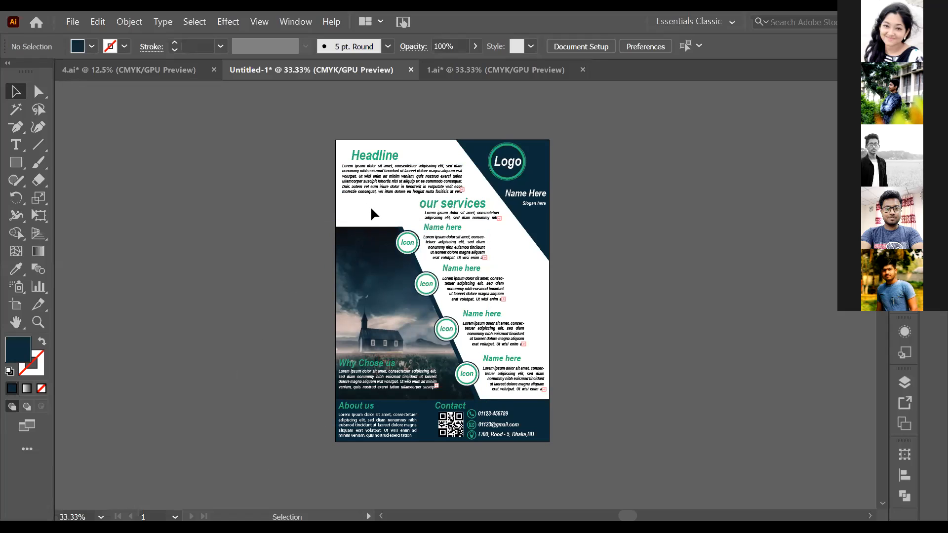
# - Move the "our services" heading and its short paragraph left so they line up with the left edge of the Headline paragraph
pyautogui.moveTo(424, 214); pyautogui.dragTo(386, 204)
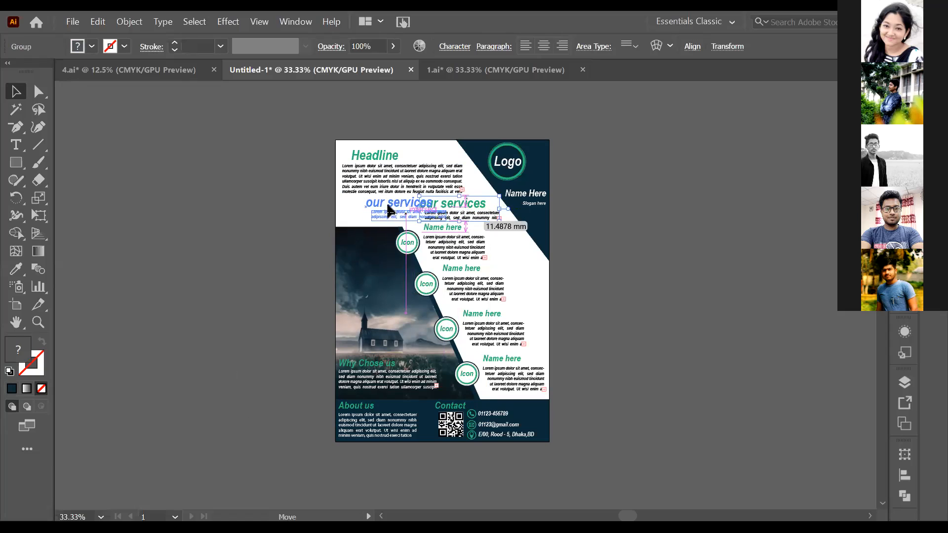
pyautogui.click(244, 257)
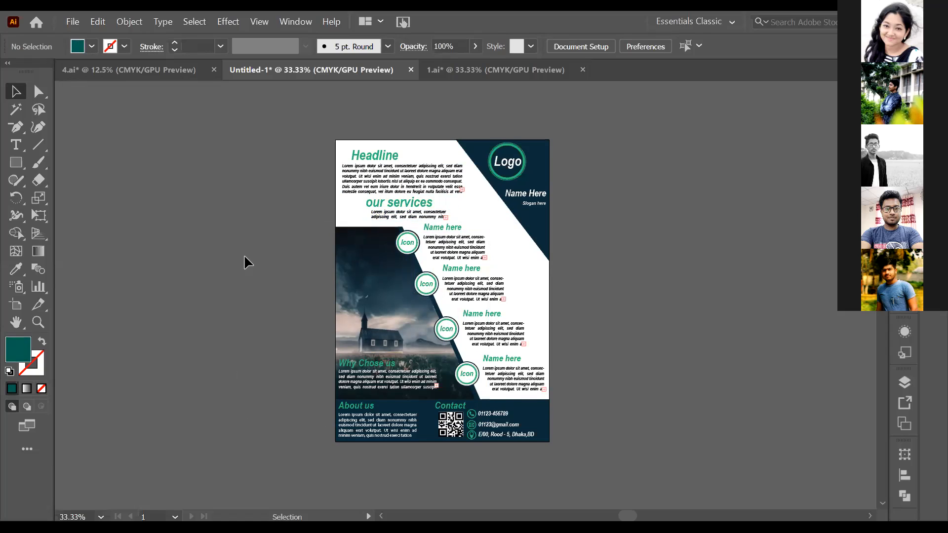
pyautogui.scroll(-1, 244, 253)
pyautogui.moveTo(405, 199); pyautogui.dragTo(369, 199)
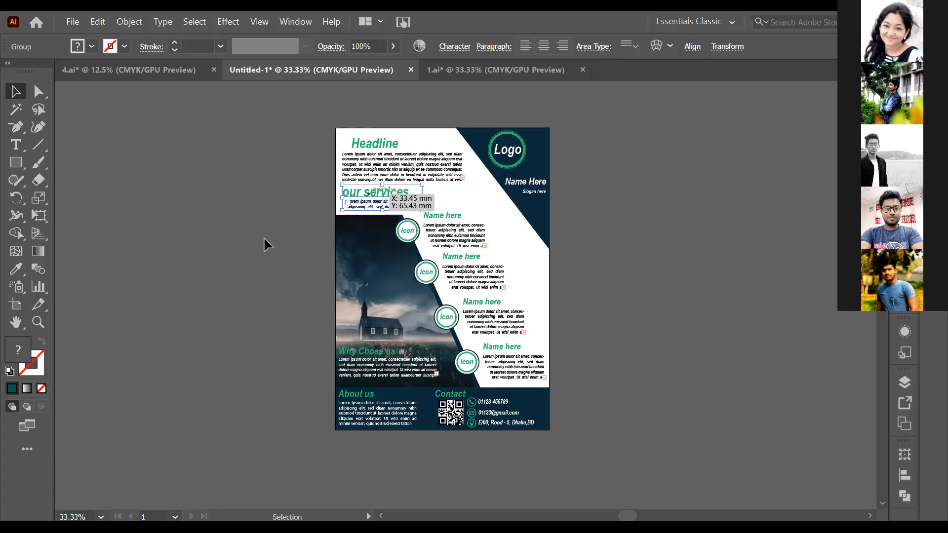
pyautogui.click(262, 238)
pyautogui.scroll(-1, 207, 421)
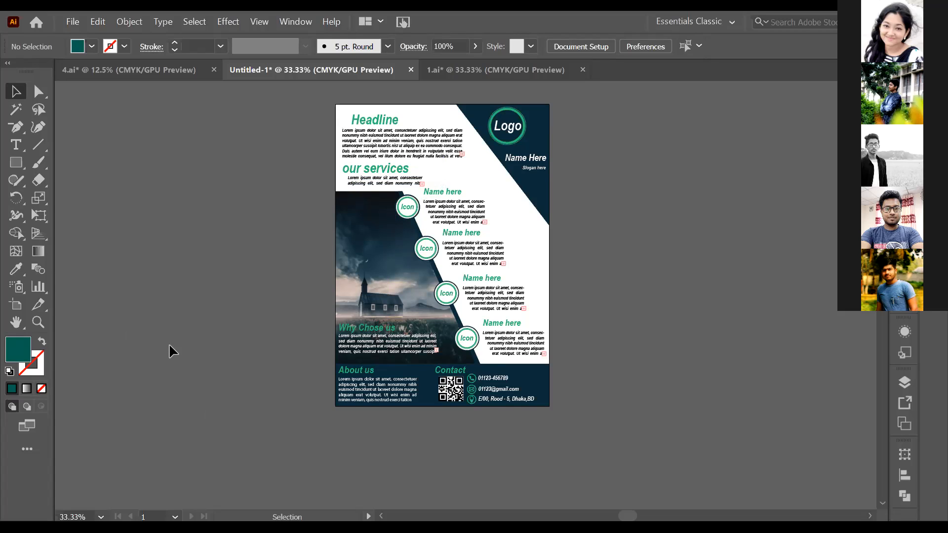
pyautogui.scroll(1, 171, 351)
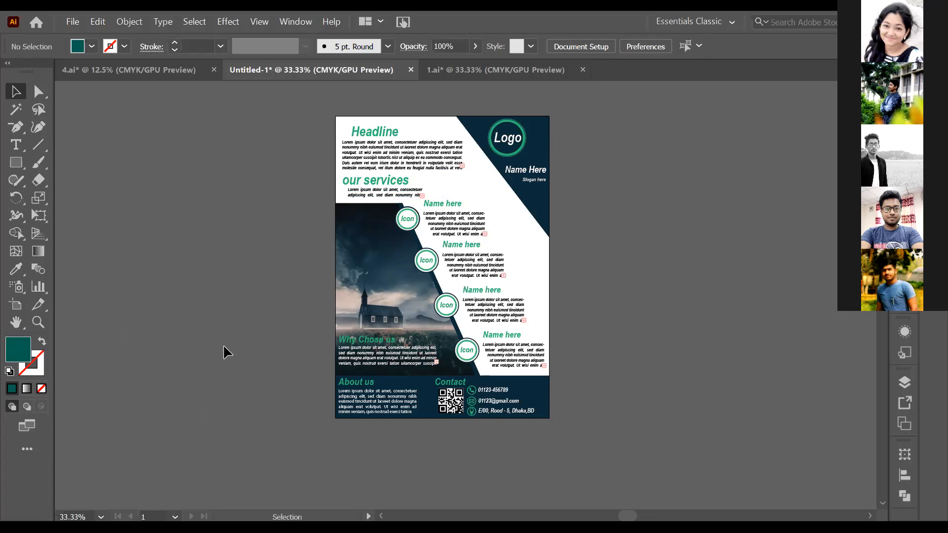
pyautogui.click(376, 186)
pyautogui.click(251, 281)
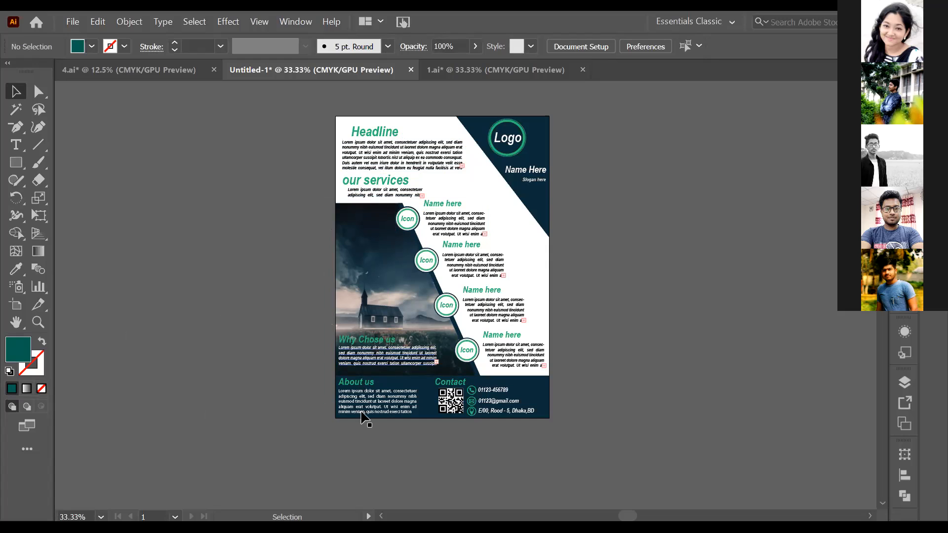
# - In the 1.ai document, ungroup the flyer copy to the right of the artboard
pyautogui.click(454, 74)
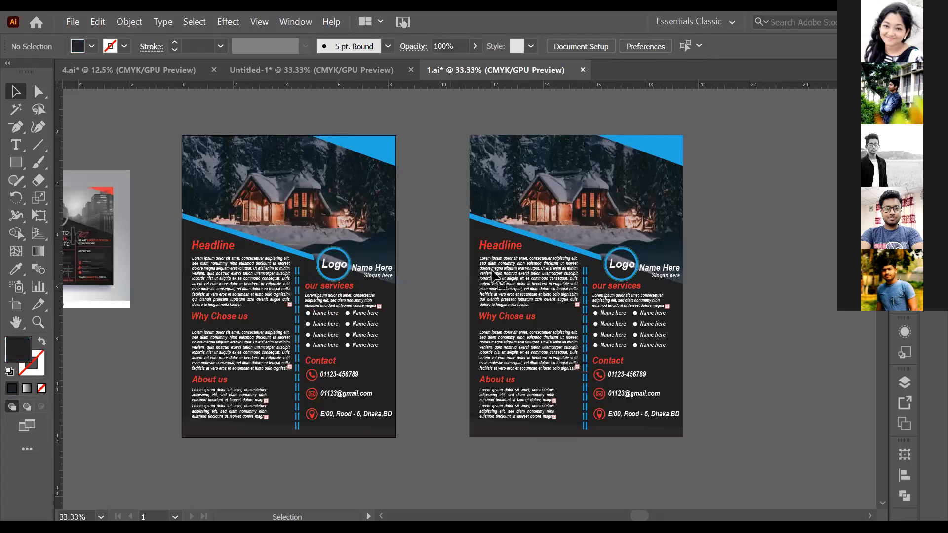
pyautogui.click(494, 275)
pyautogui.click(440, 166)
pyautogui.click(681, 375)
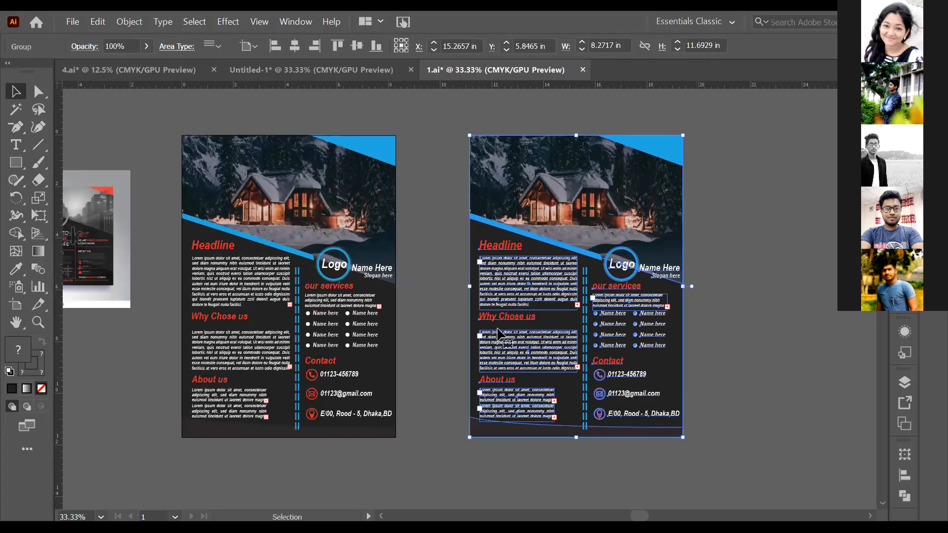
pyautogui.hotkey('ctrl', 'c')
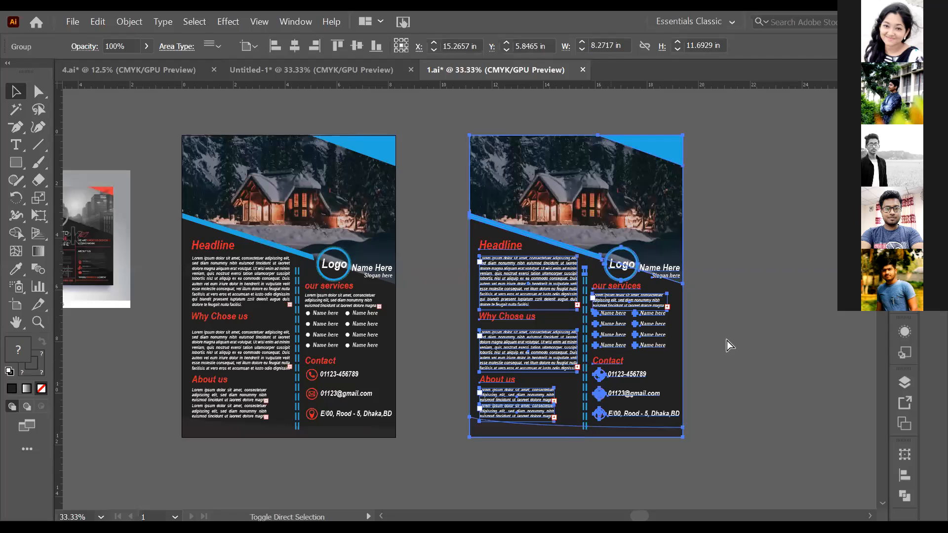
pyautogui.click(742, 308)
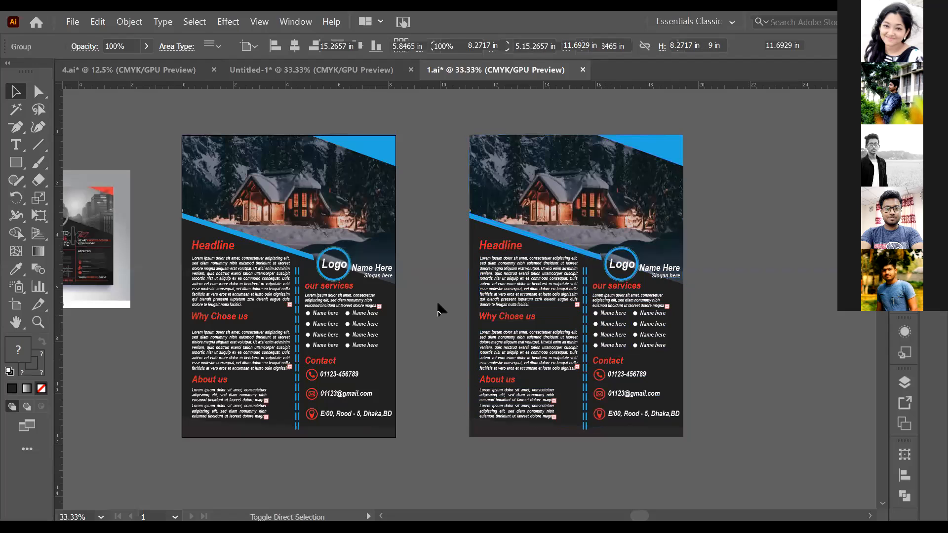
# - Copy the hex fill code 27aae1 from the blue corner triangle of the ungrouped flyer copy
pyautogui.click(497, 351)
pyautogui.moveTo(447, 241); pyautogui.dragTo(723, 443)
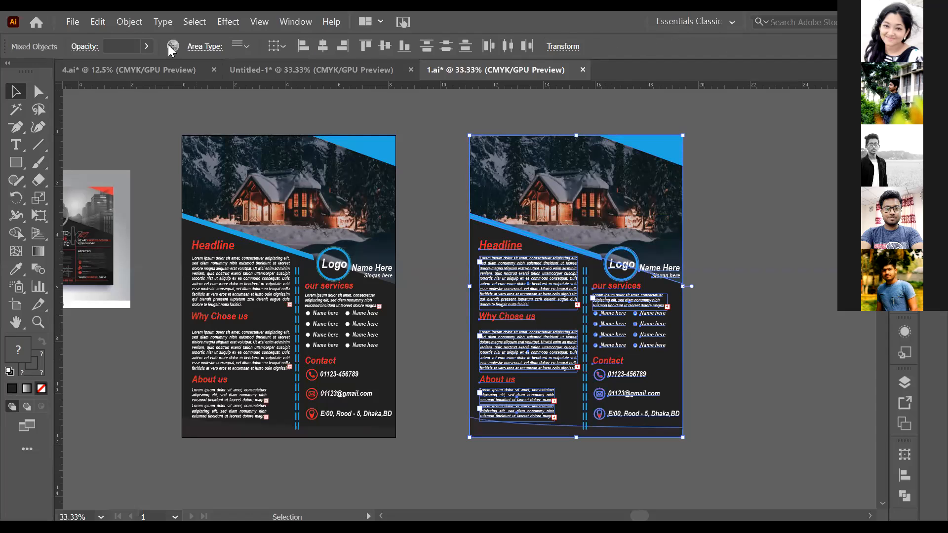
pyautogui.click(759, 204)
pyautogui.doubleClick(13, 354)
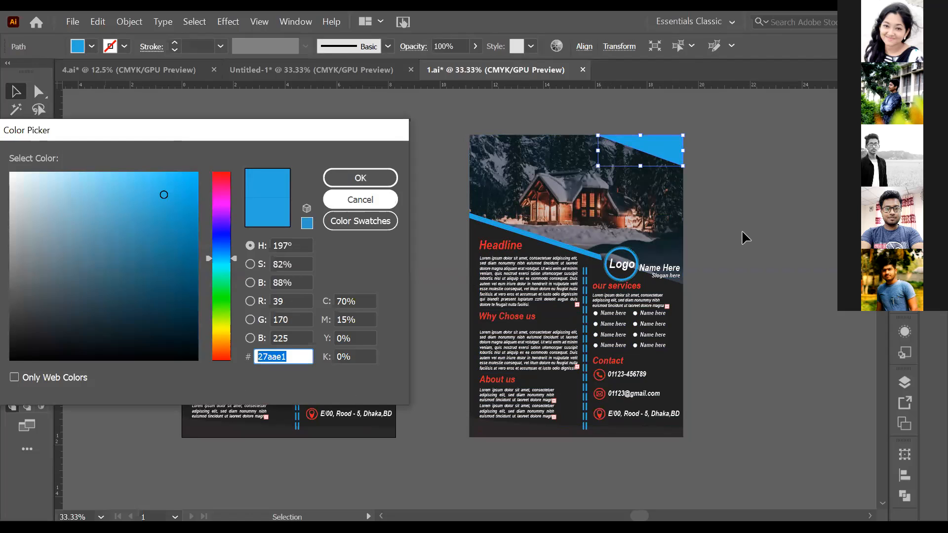
pyautogui.click(454, 451)
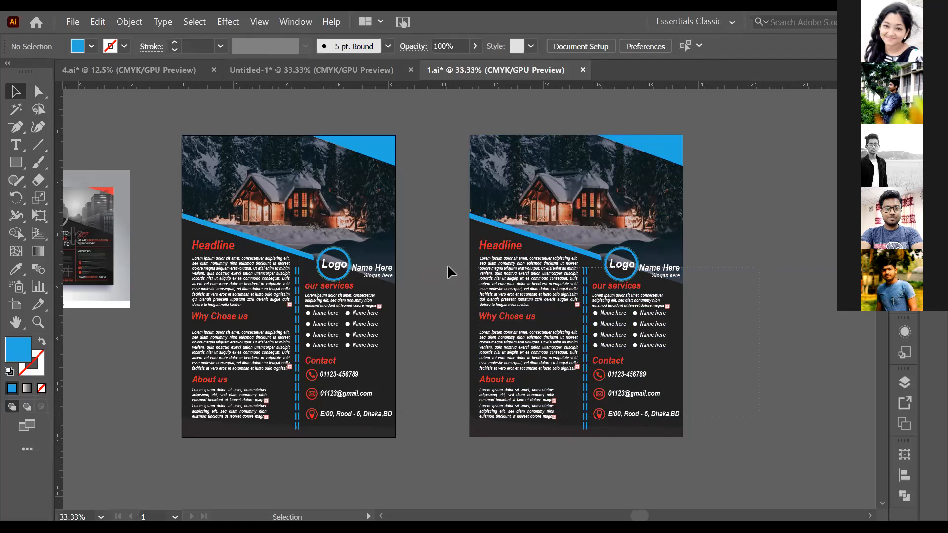
# - Recolor the red in the whole flyer copy to 27aae1 using Recolor Artwork
pyautogui.hotkey('ctrl', 'a')
pyautogui.click(172, 47)
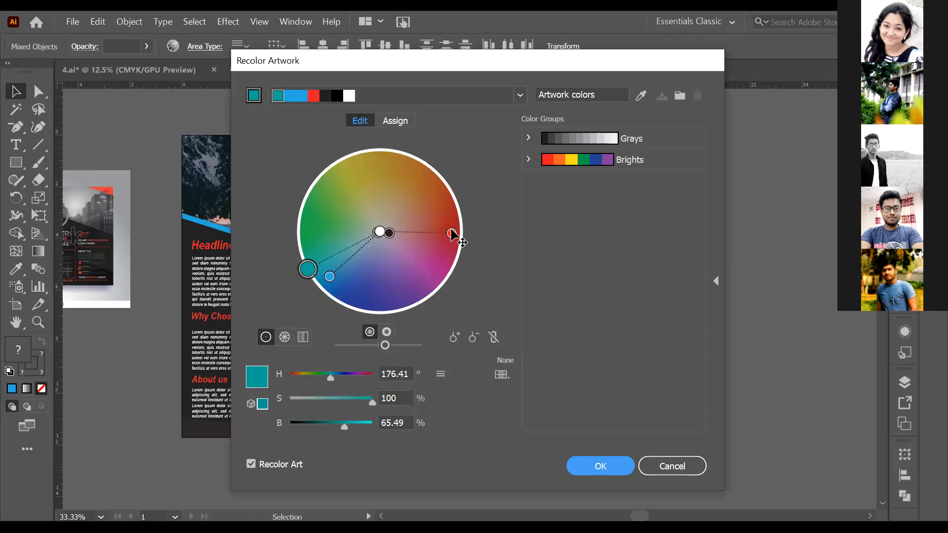
pyautogui.click(451, 230)
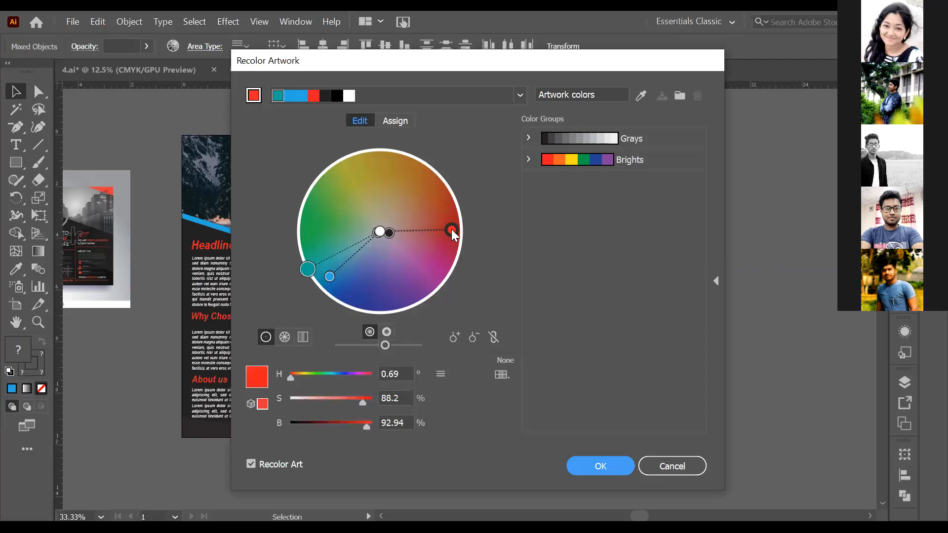
pyautogui.doubleClick(287, 355)
pyautogui.hotkey('ctrl', 'v')
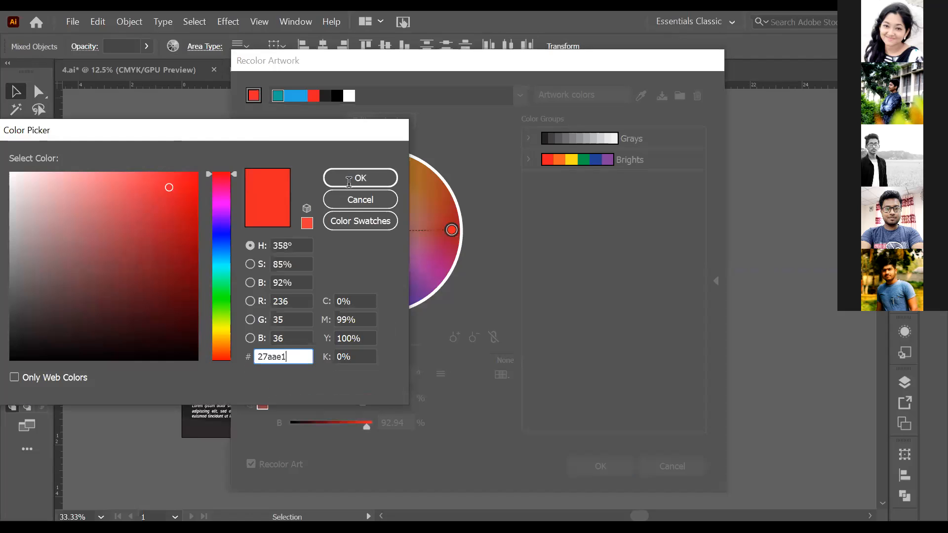
pyautogui.press('Return')
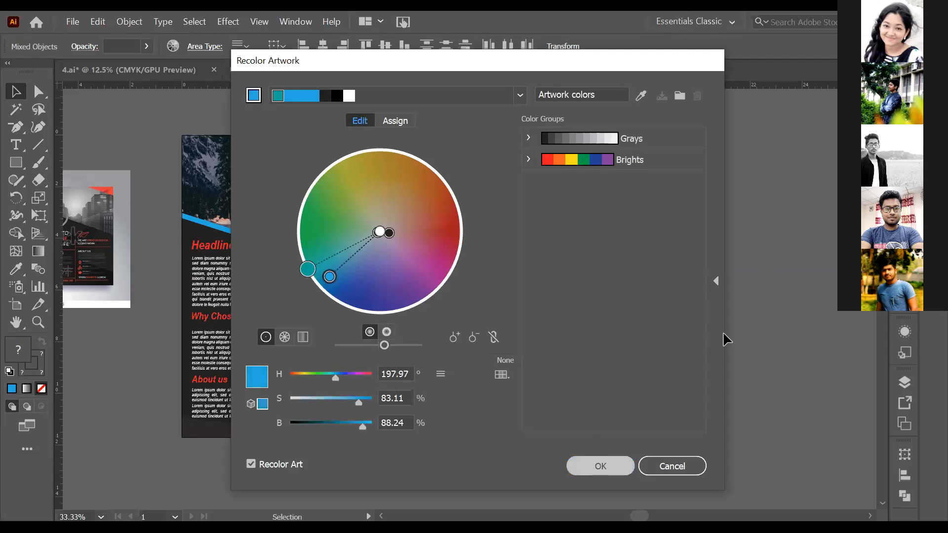
pyautogui.press('Return')
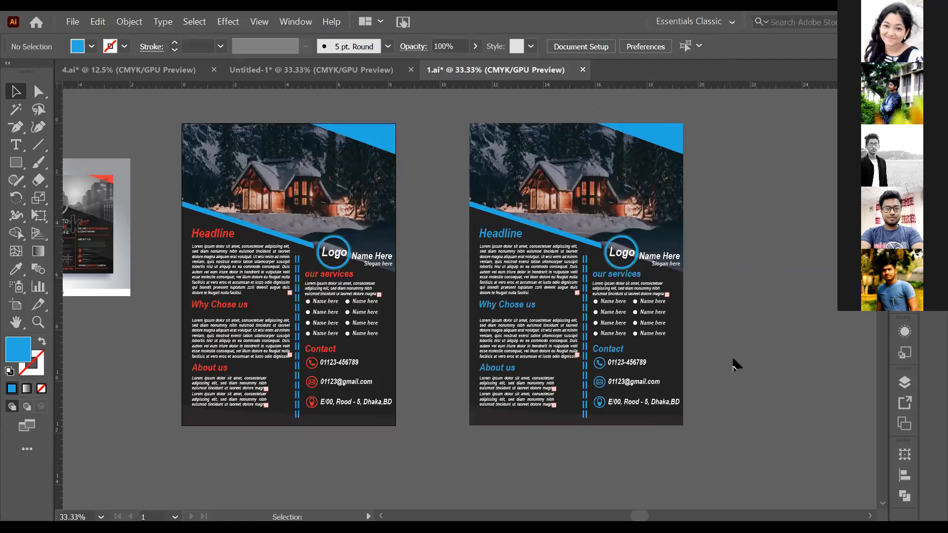
pyautogui.scroll(1, 733, 358)
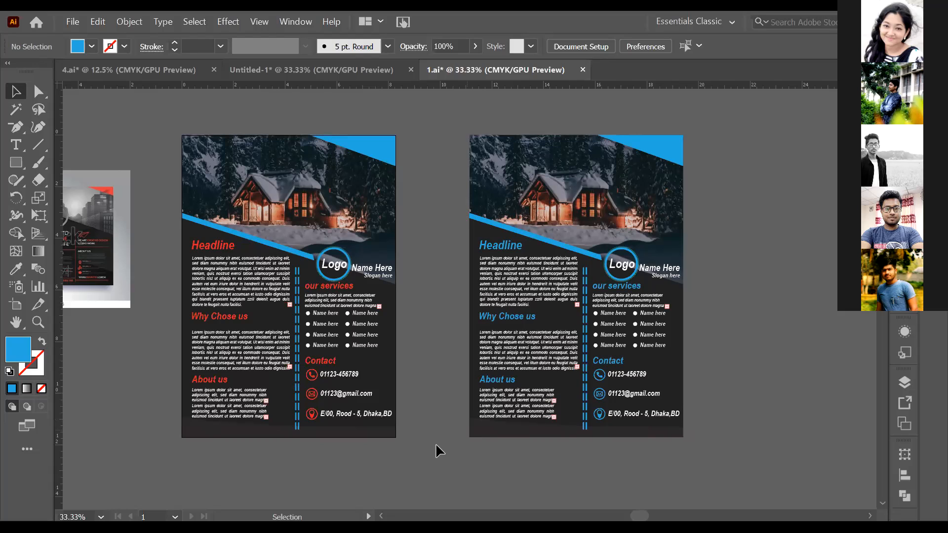
pyautogui.scroll(1, 435, 443)
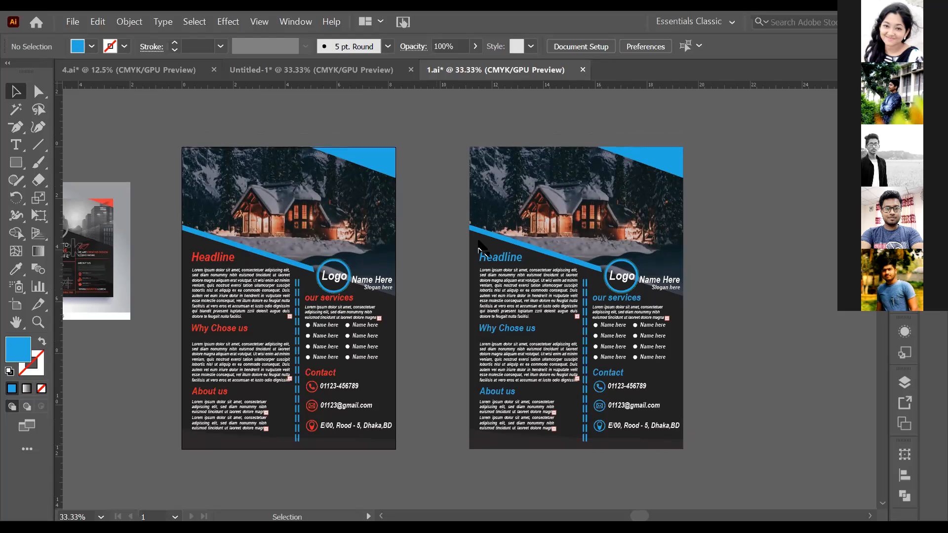
pyautogui.click(542, 172)
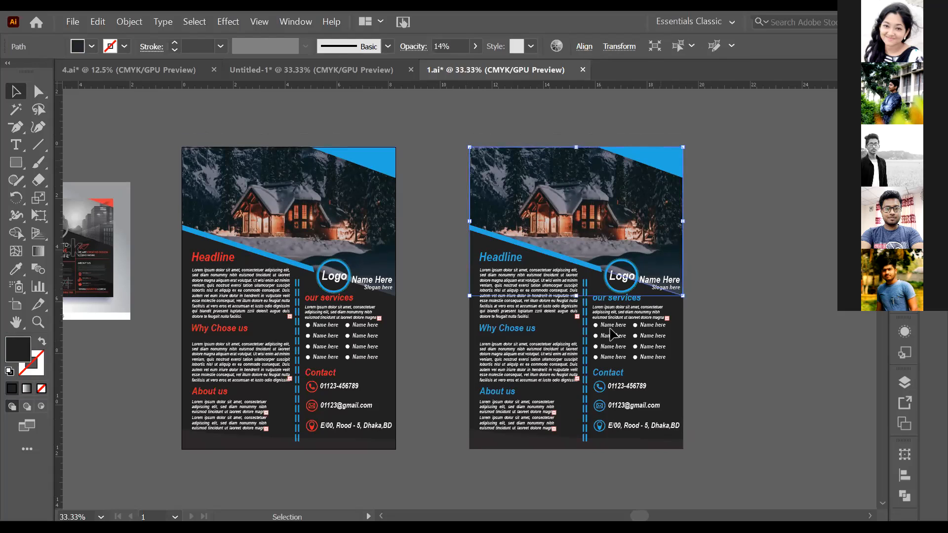
pyautogui.click(451, 485)
pyautogui.hotkey('ctrl', 'a')
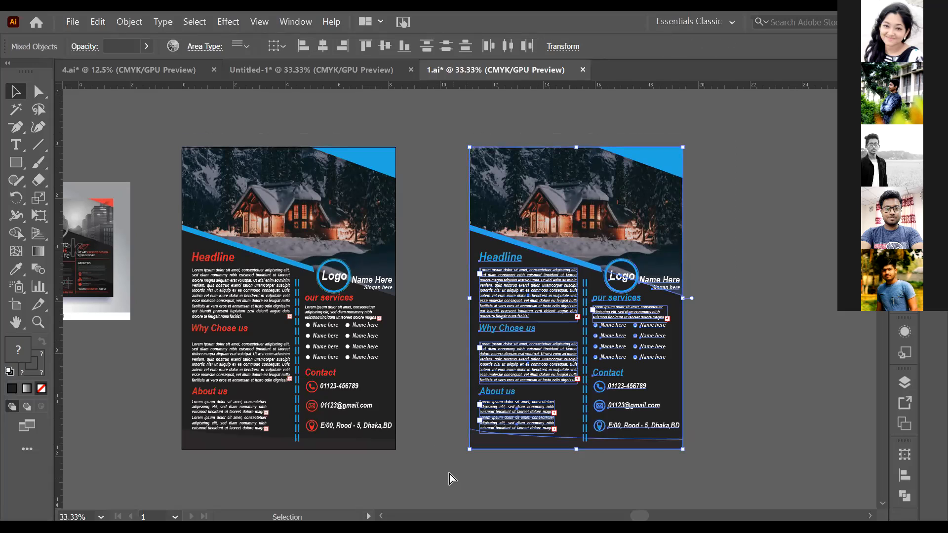
pyautogui.click(447, 469)
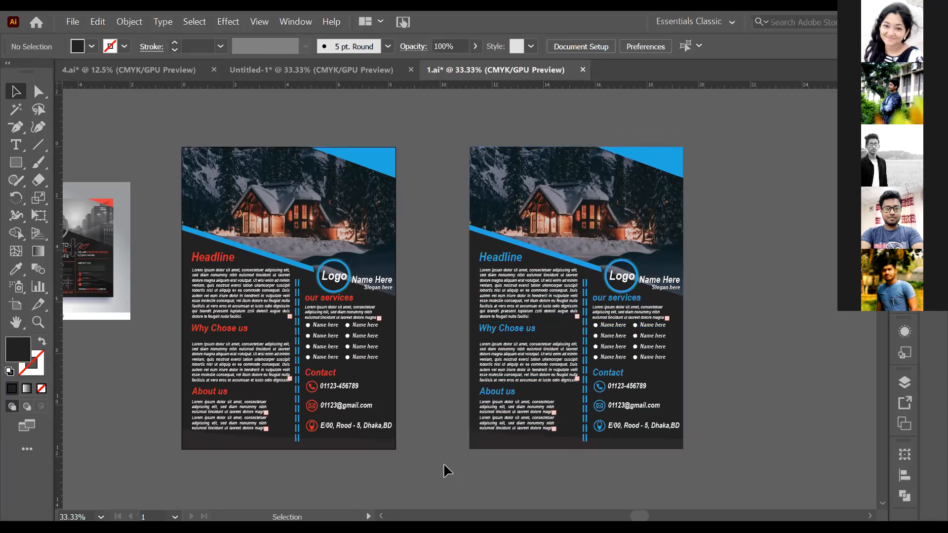
# - Enlarge the Shutterstock reference image to about 13.22 by 8.44 in and place it against the left edge of the original flyer
pyautogui.scroll(1, 445, 462)
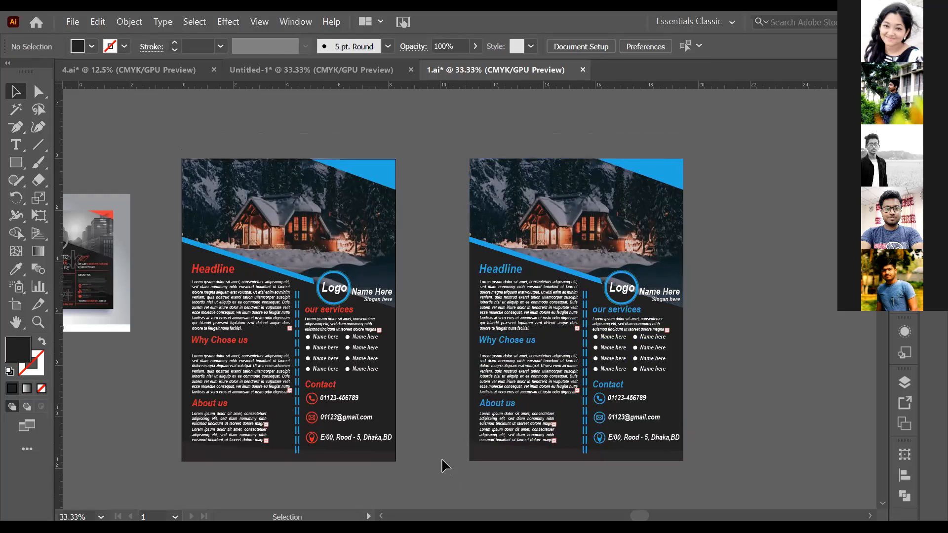
pyautogui.press('space')
pyautogui.moveTo(429, 432); pyautogui.dragTo(487, 411)
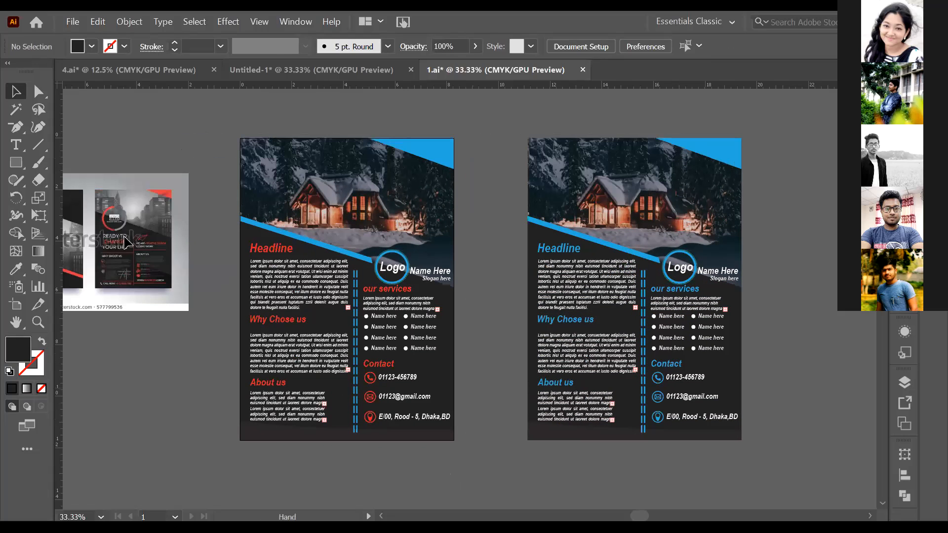
pyautogui.hotkey('ctrl', 'z')
pyautogui.press('space')
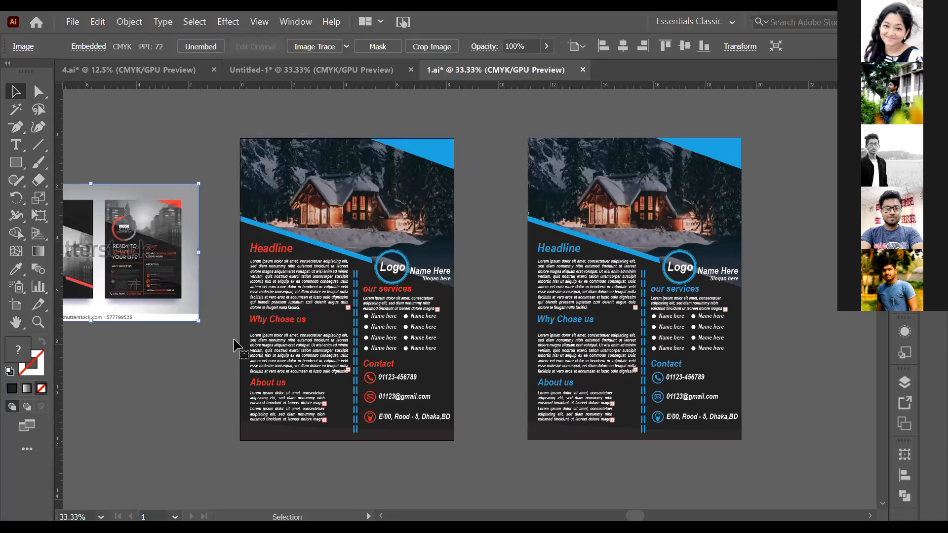
pyautogui.moveTo(153, 296); pyautogui.dragTo(202, 311)
pyautogui.moveTo(247, 337); pyautogui.dragTo(374, 464)
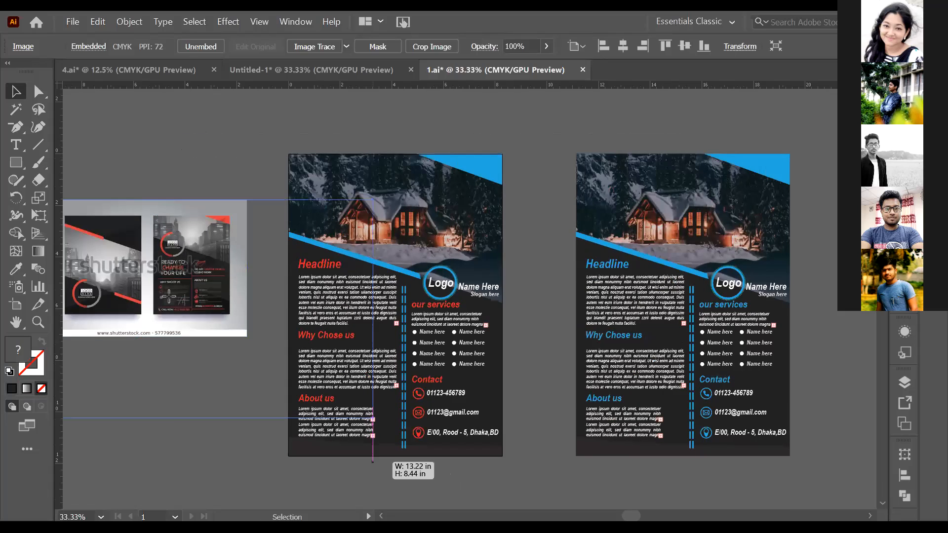
pyautogui.moveTo(170, 298); pyautogui.dragTo(88, 269)
pyautogui.moveTo(240, 203); pyautogui.dragTo(241, 203)
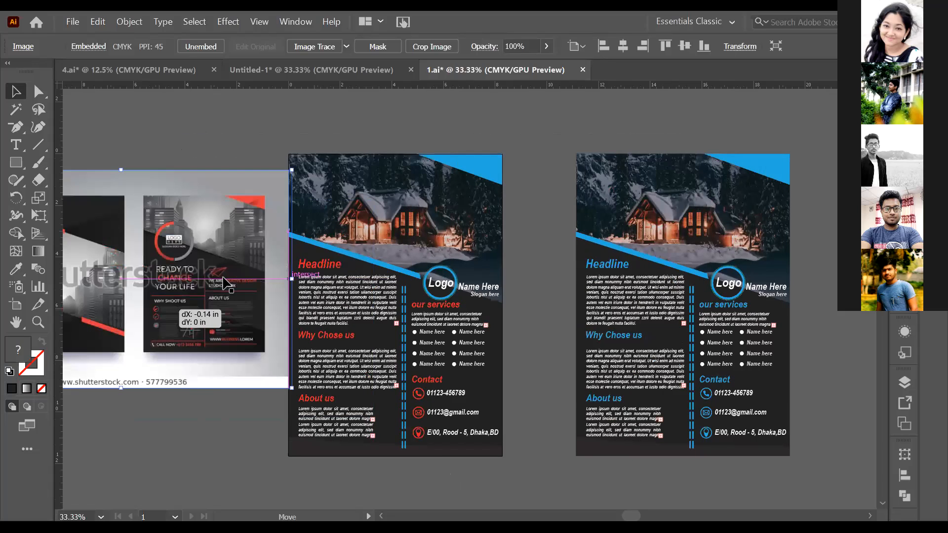
pyautogui.click(204, 416)
pyautogui.press('space')
pyautogui.moveTo(224, 432); pyautogui.dragTo(196, 436)
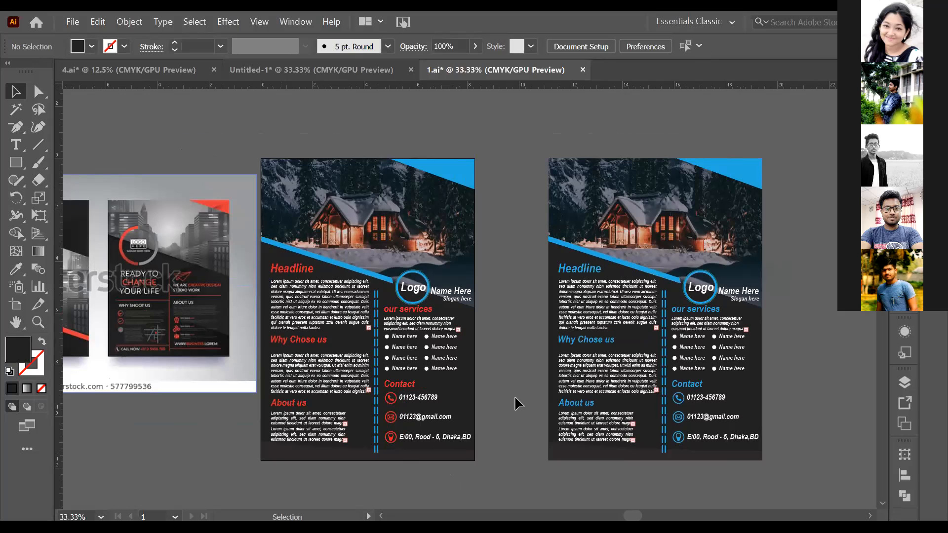
pyautogui.scroll(1, 515, 395)
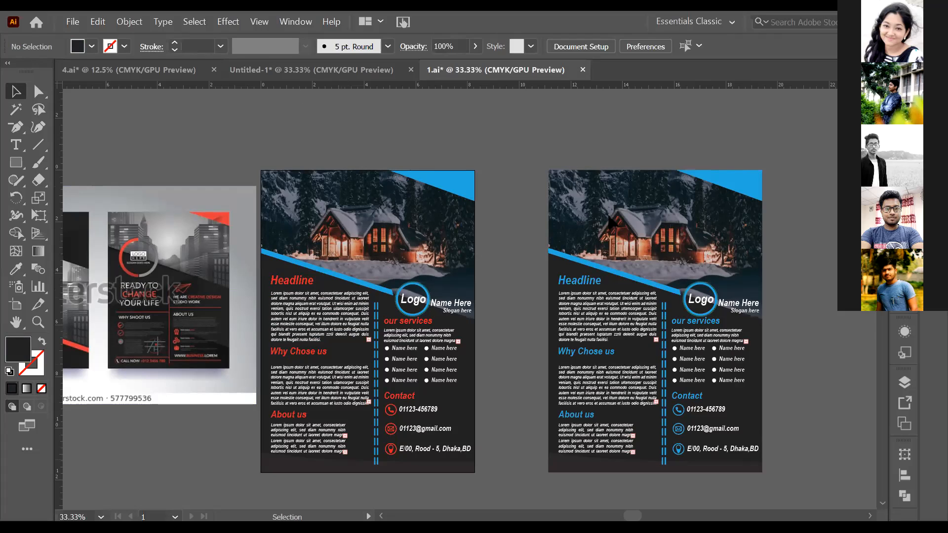
# - In the Untitled-1 document, duplicate the headline paragraph and the navy corner triangle onto the empty canvas right of the flyer
pyautogui.hotkey('ctrl', 'shift', 'Tab')
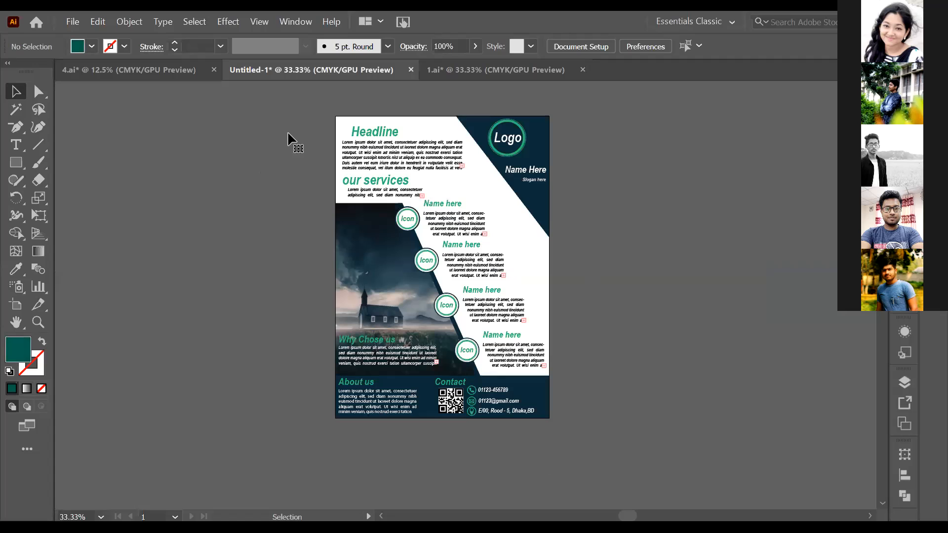
pyautogui.hotkey('ctrl', '+')
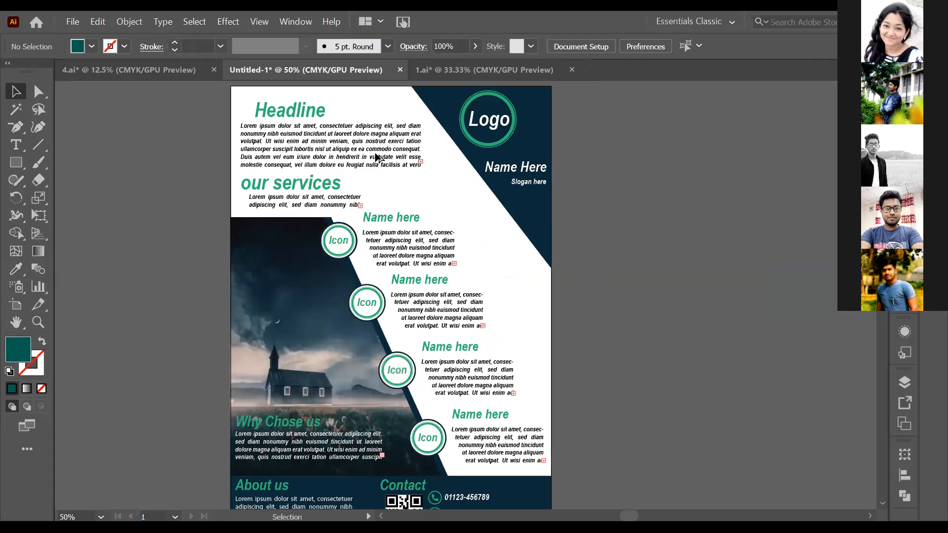
pyautogui.click(377, 158)
pyautogui.keyDown('shift'); pyautogui.click(531, 215); pyautogui.keyUp('shift')
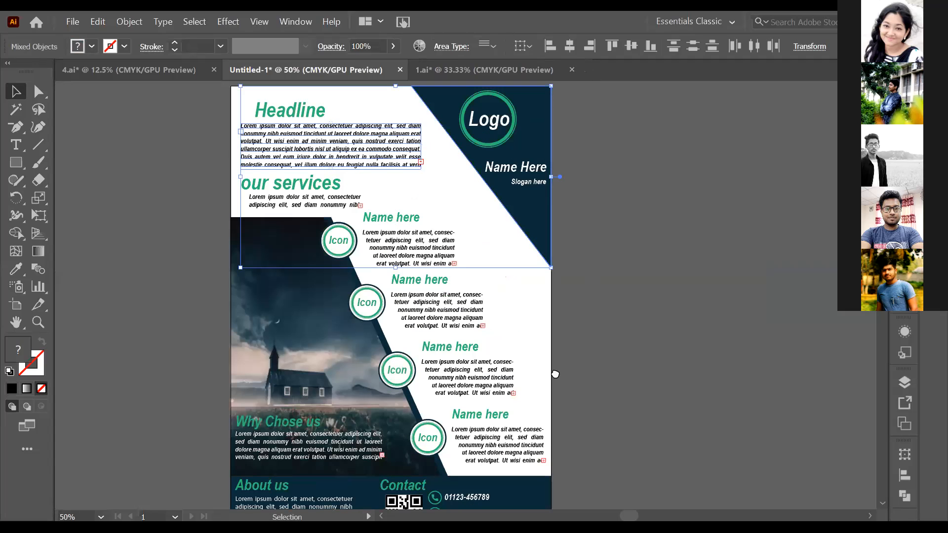
pyautogui.moveTo(529, 214); pyautogui.dragTo(630, 244)
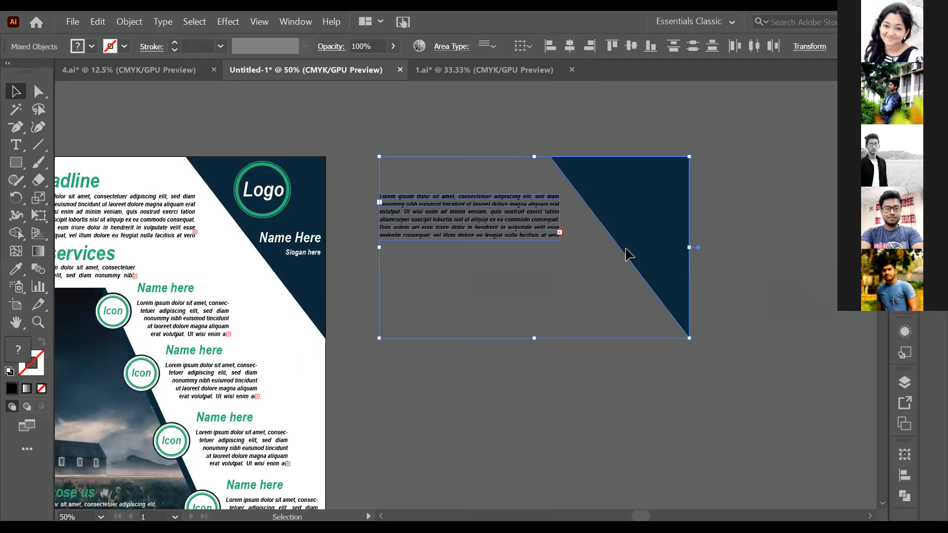
pyautogui.click(630, 254)
pyautogui.moveTo(631, 249); pyautogui.dragTo(630, 249)
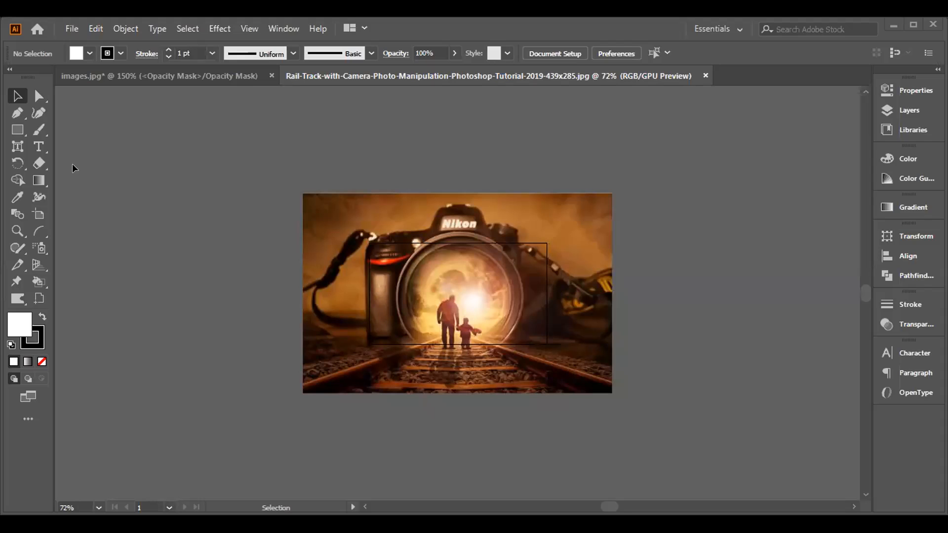
# - In the Rail-Track camera image document, add placeholder point text "Lorem ipsum" beside the photo and set it to 72 pt
pyautogui.click(39, 146)
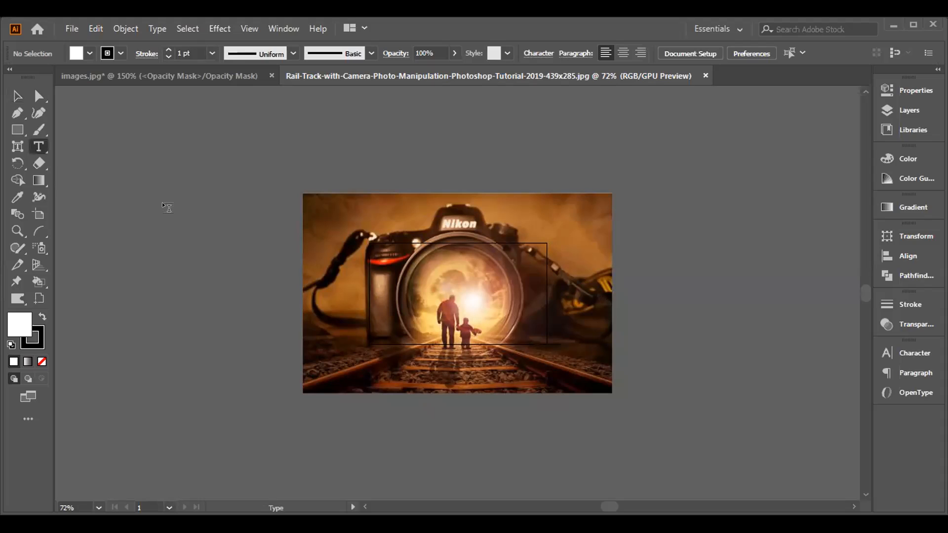
pyautogui.click(231, 239)
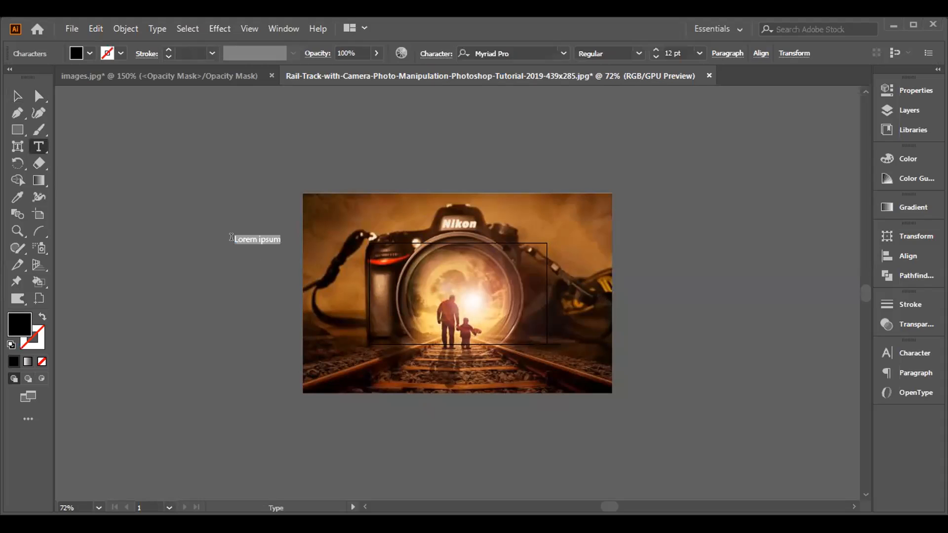
pyautogui.click(700, 51)
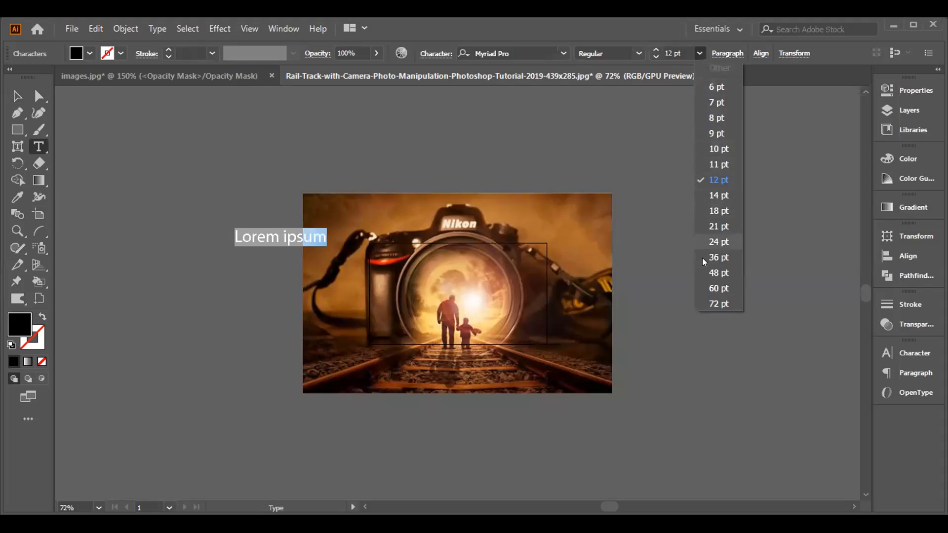
pyautogui.click(714, 304)
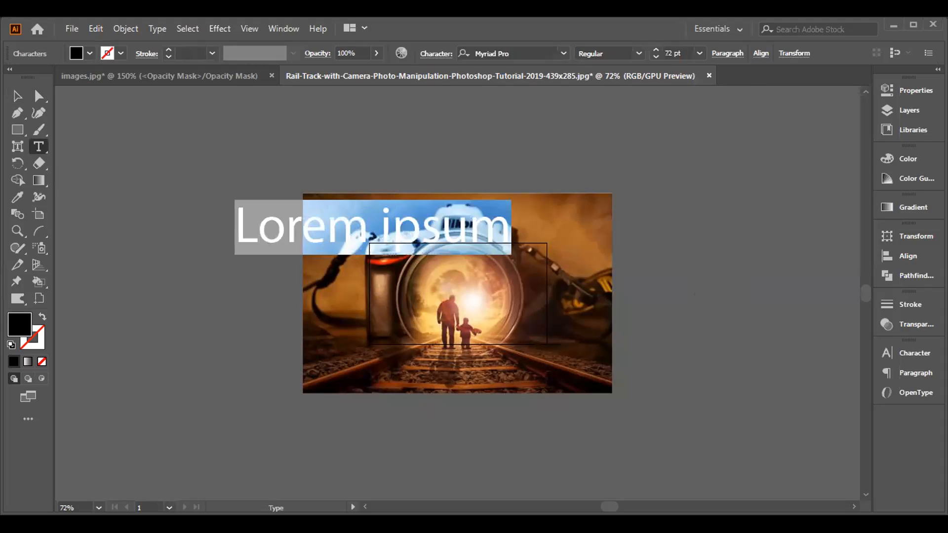
# - Set the Lorem ipsum text's fill to white (FFFFFF)
pyautogui.click(36, 149)
pyautogui.doubleClick(16, 316)
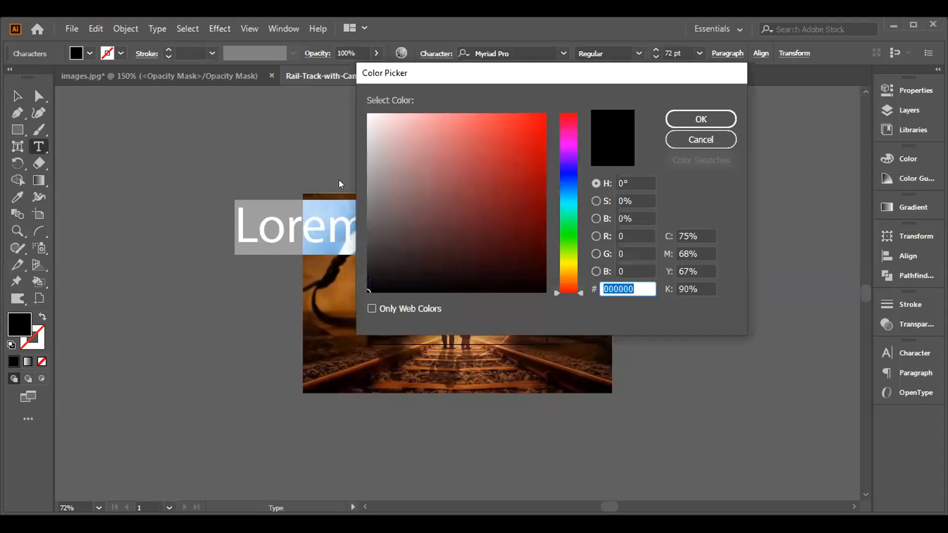
pyautogui.click(370, 116)
pyautogui.moveTo(370, 116); pyautogui.dragTo(360, 106)
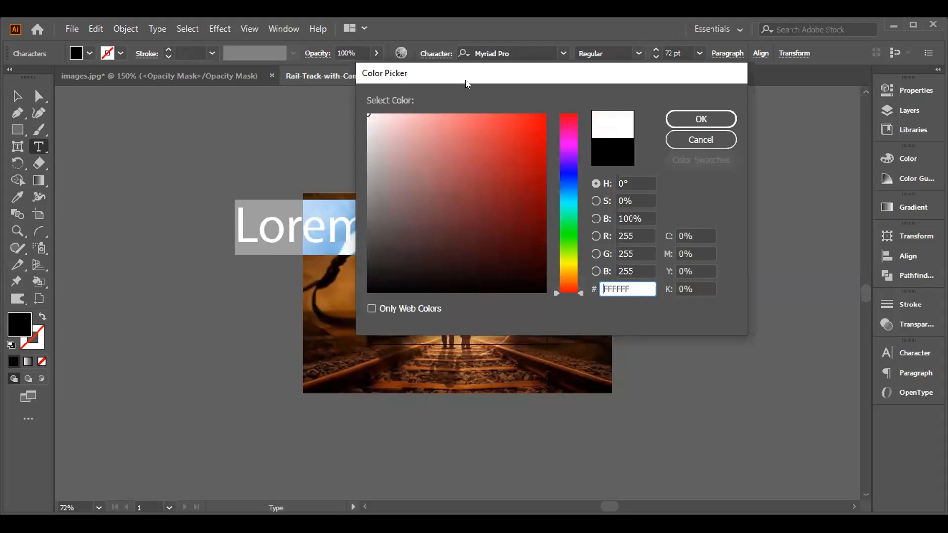
pyautogui.click(682, 121)
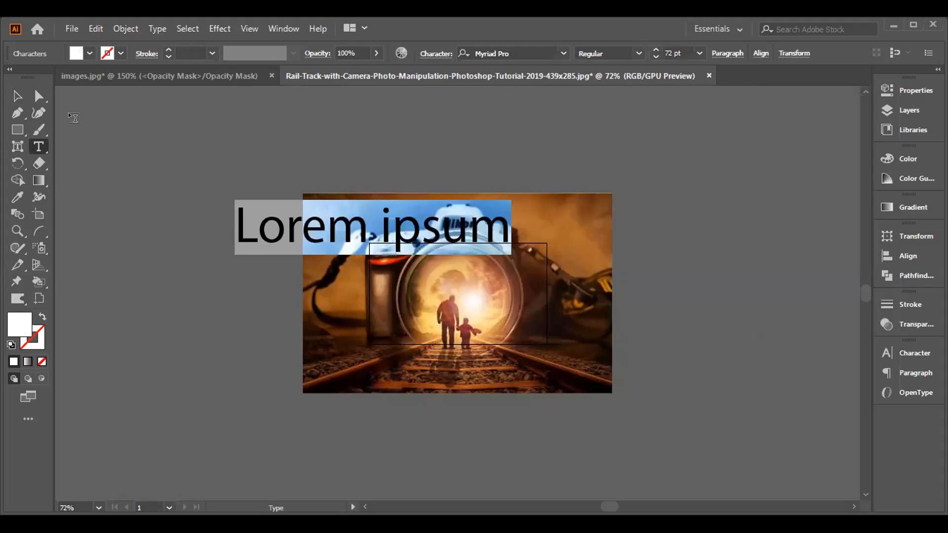
# - Move the Lorem ipsum text onto the photo so it overlaps the top of the Nikon camera
pyautogui.click(16, 97)
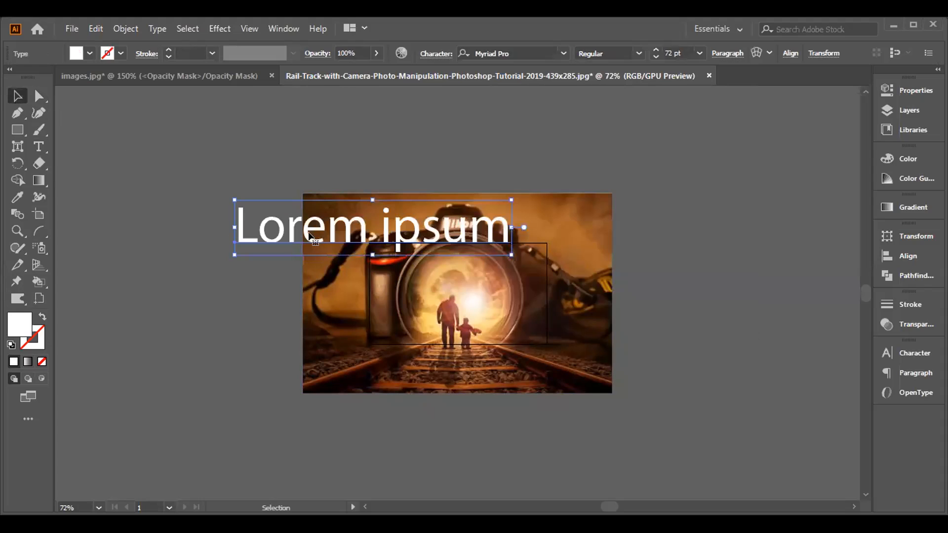
pyautogui.moveTo(309, 242); pyautogui.dragTo(396, 248)
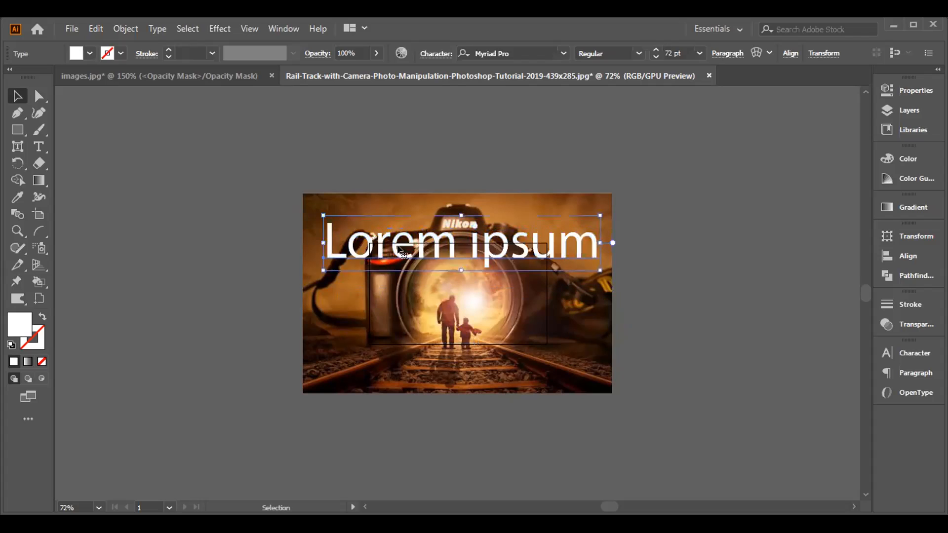
pyautogui.click(219, 226)
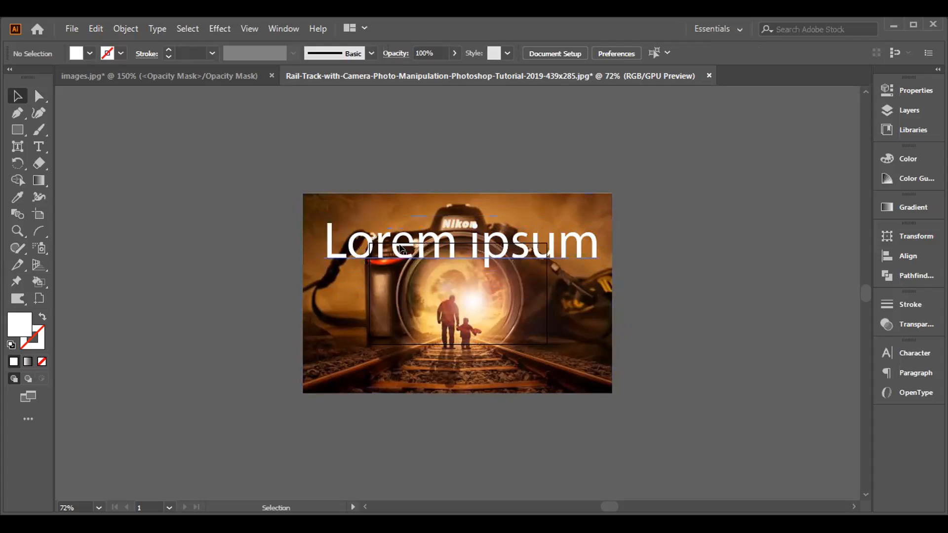
pyautogui.moveTo(413, 251); pyautogui.dragTo(442, 214)
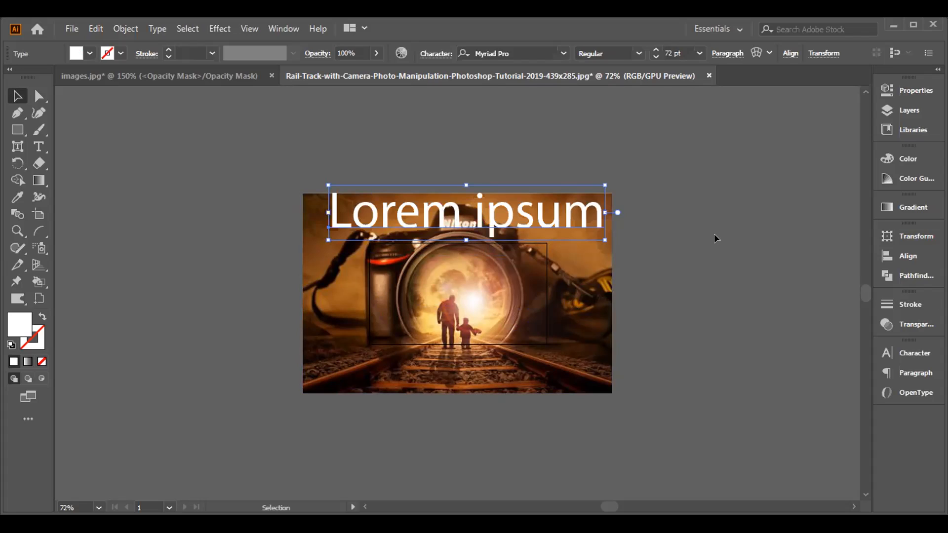
# - Create an opacity mask on the Lorem ipsum text and turn off its Clip option
pyautogui.click(272, 29)
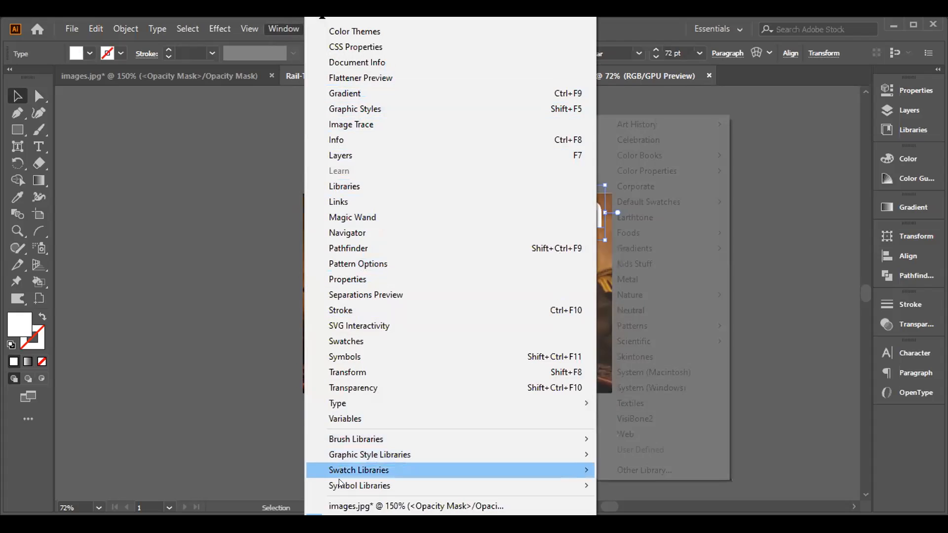
pyautogui.click(366, 388)
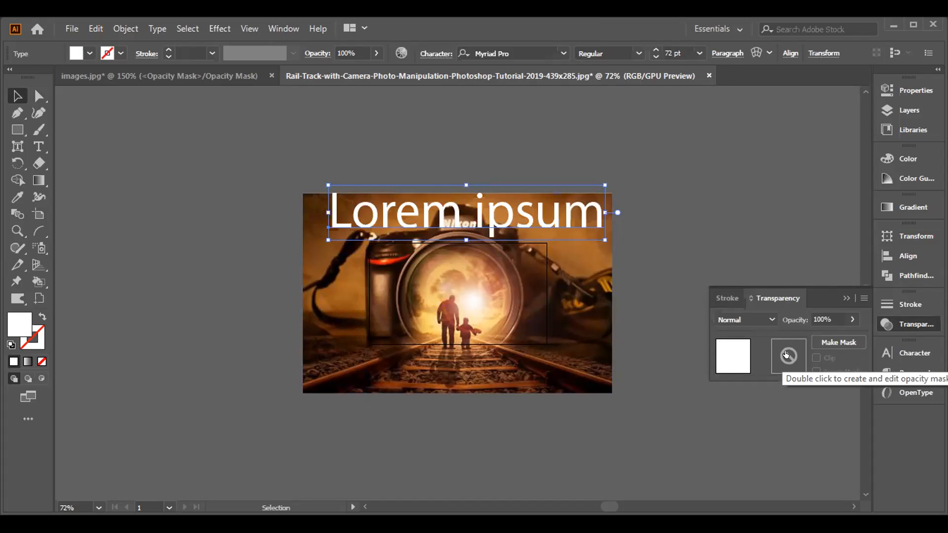
pyautogui.doubleClick(786, 355)
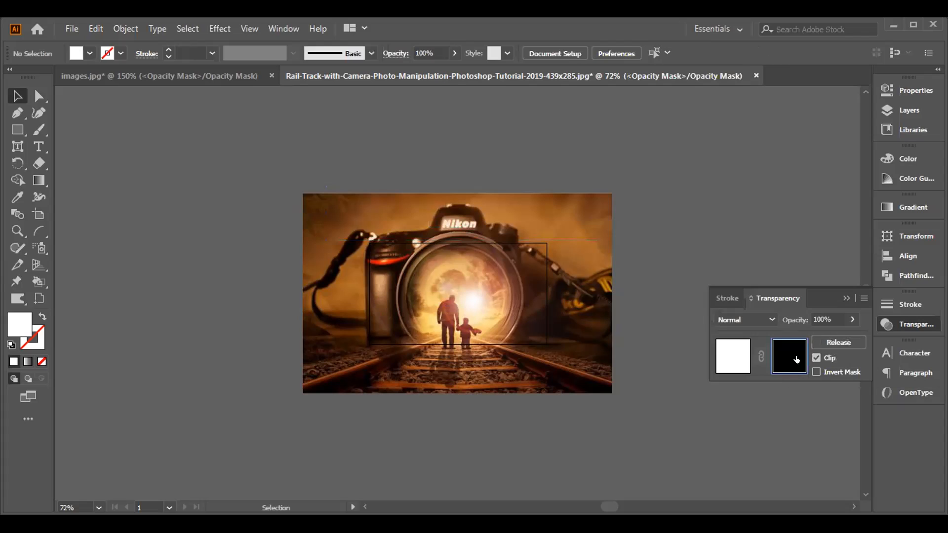
pyautogui.click(815, 355)
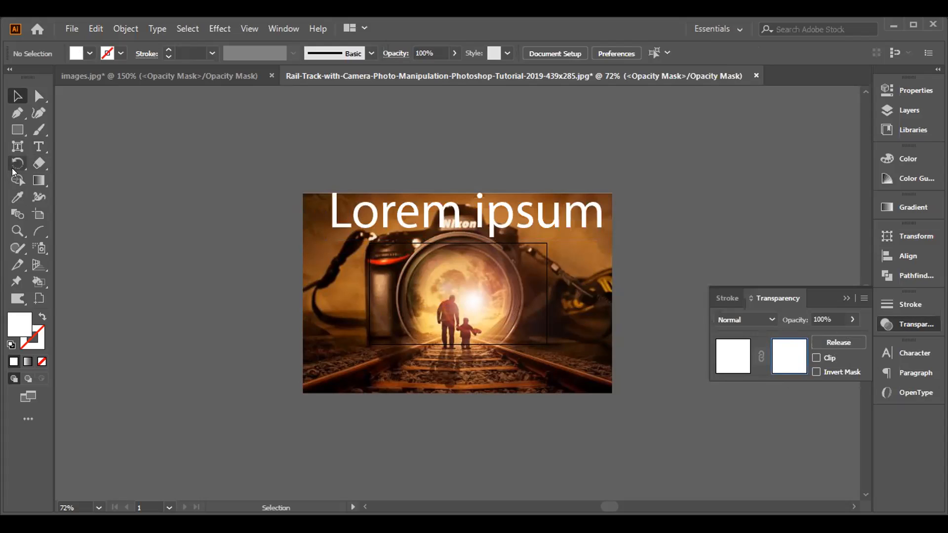
# - Paint black (000000) in the opacity mask with the Blob Brush over the camera's Nikon hump to hide the overlapping letters
pyautogui.moveTo(38, 124); pyautogui.dragTo(80, 143)
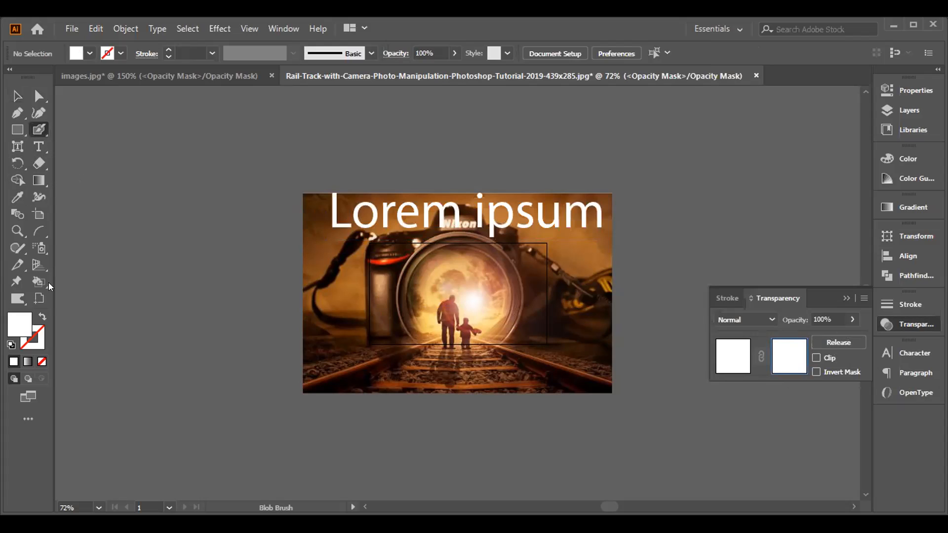
pyautogui.doubleClick(18, 321)
pyautogui.click(368, 291)
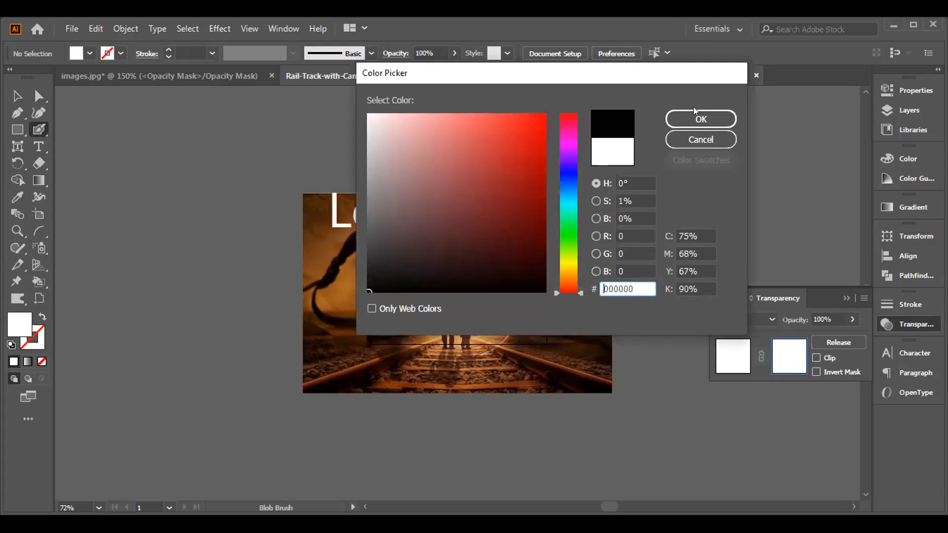
pyautogui.click(701, 120)
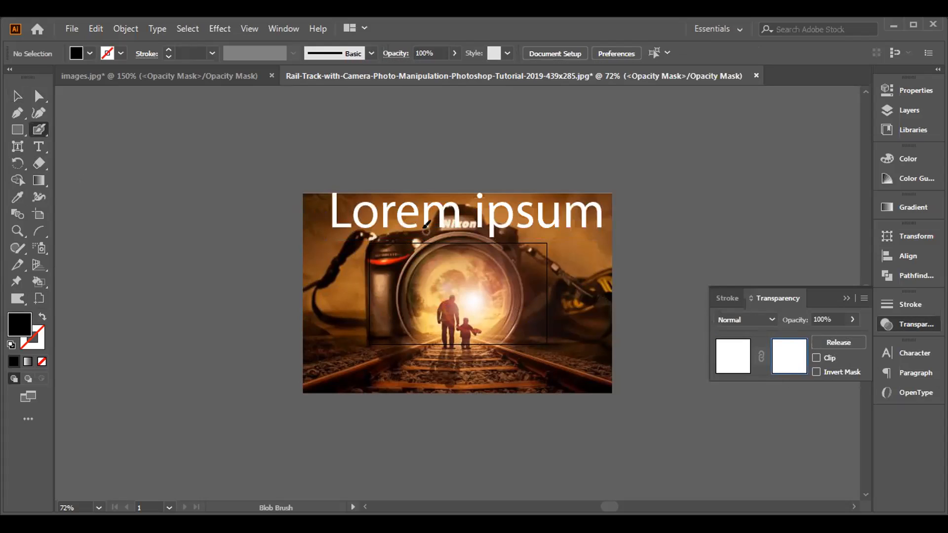
pyautogui.moveTo(430, 233)
pyautogui.mouseDown()
pyautogui.moveTo(447, 197)
pyautogui.moveTo(459, 203)
pyautogui.moveTo(439, 218)
pyautogui.moveTo(459, 220)
pyautogui.moveTo(477, 200)
pyautogui.moveTo(483, 223)
pyautogui.moveTo(477, 218)
pyautogui.mouseUp()
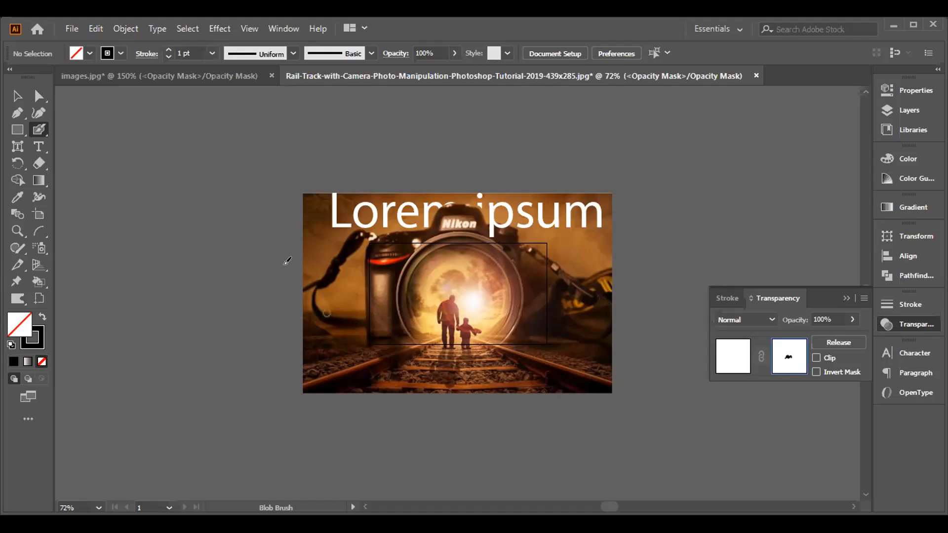
# - Draw a rectangle over the camera's Nikon hump in the opacity mask and give it a black fill without a stroke
pyautogui.click(18, 129)
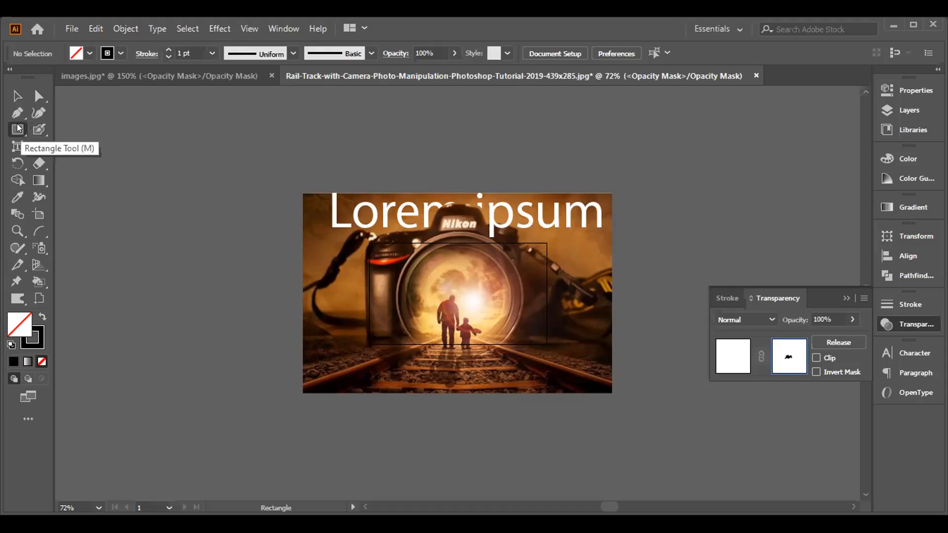
pyautogui.moveTo(424, 201); pyautogui.dragTo(482, 228)
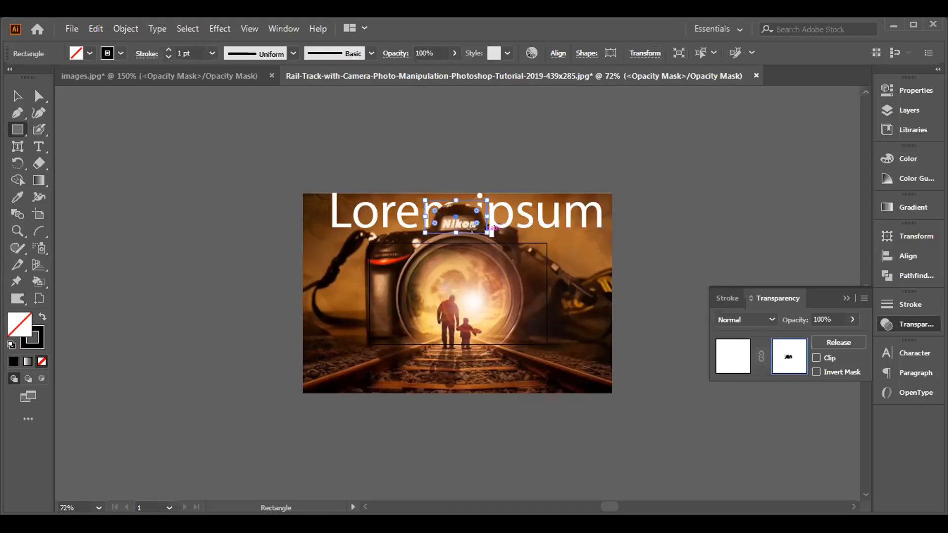
pyautogui.click(13, 362)
pyautogui.click(28, 338)
pyautogui.click(42, 361)
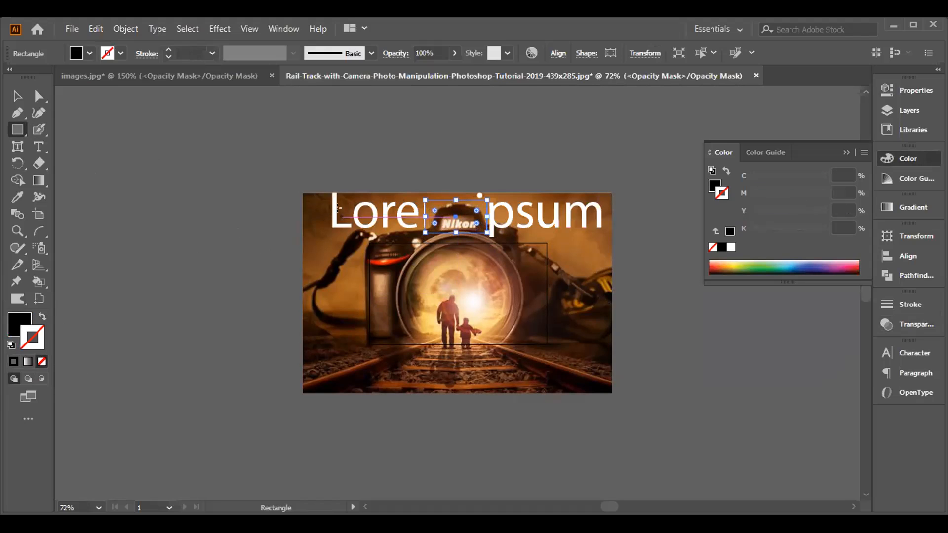
# - Try repositioning the painted black mask shape above the photo and back over the camera's Nikon hump
pyautogui.click(15, 94)
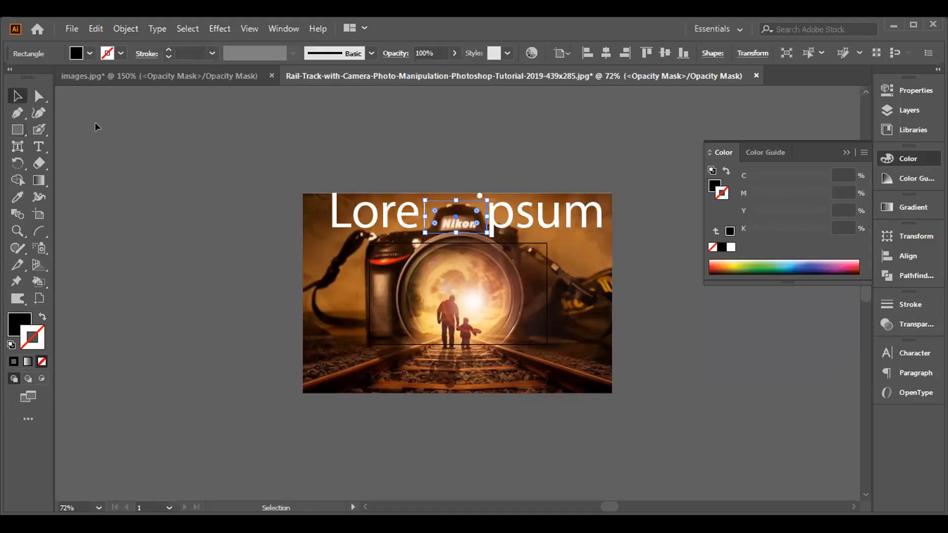
pyautogui.click(105, 129)
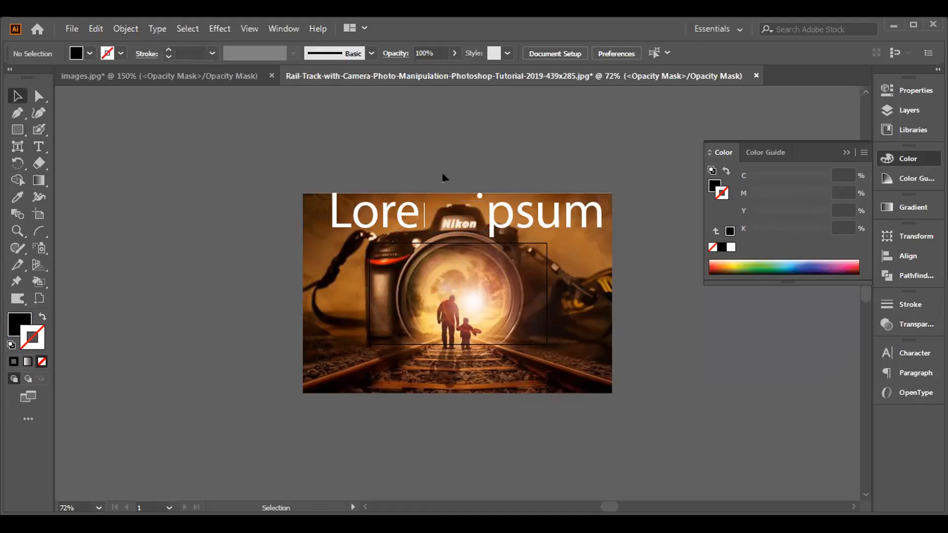
pyautogui.click(446, 218)
pyautogui.moveTo(456, 201); pyautogui.dragTo(455, 141)
pyautogui.click(446, 216)
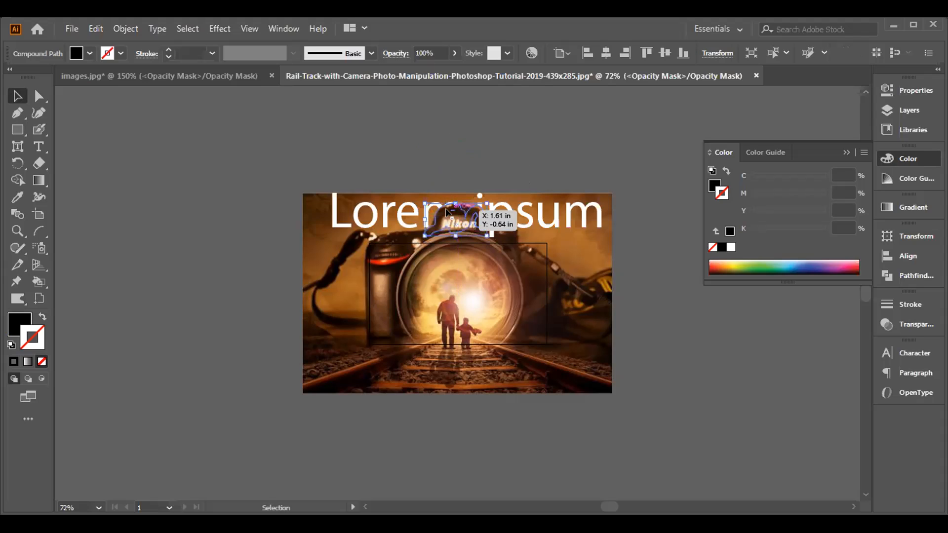
pyautogui.moveTo(450, 204); pyautogui.dragTo(449, 209)
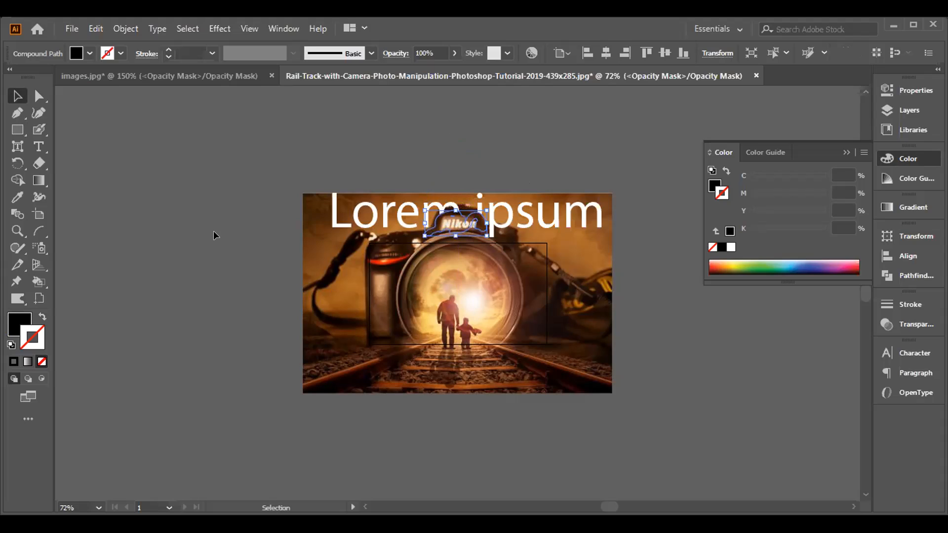
pyautogui.moveTo(444, 220)
pyautogui.mouseDown()
pyautogui.moveTo(415, 148)
pyautogui.moveTo(448, 208)
pyautogui.mouseUp()
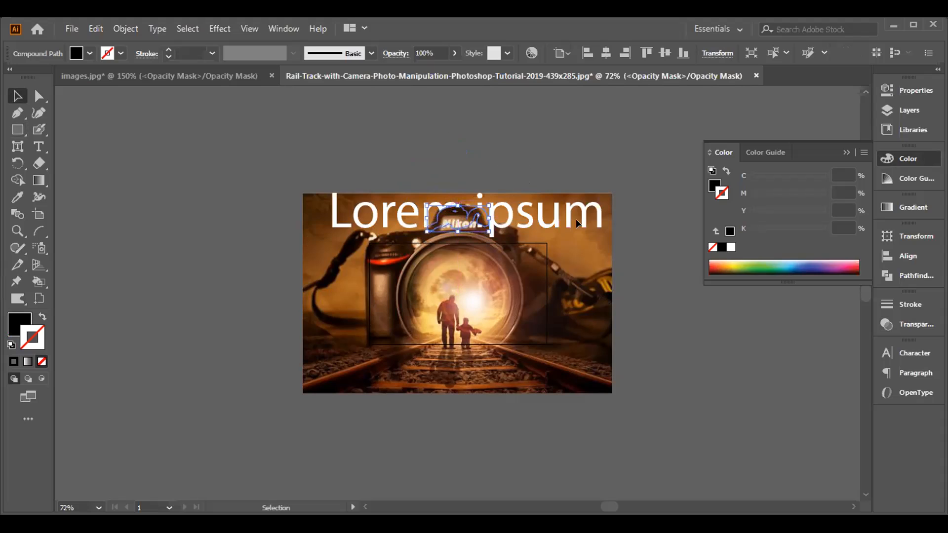
pyautogui.click(509, 144)
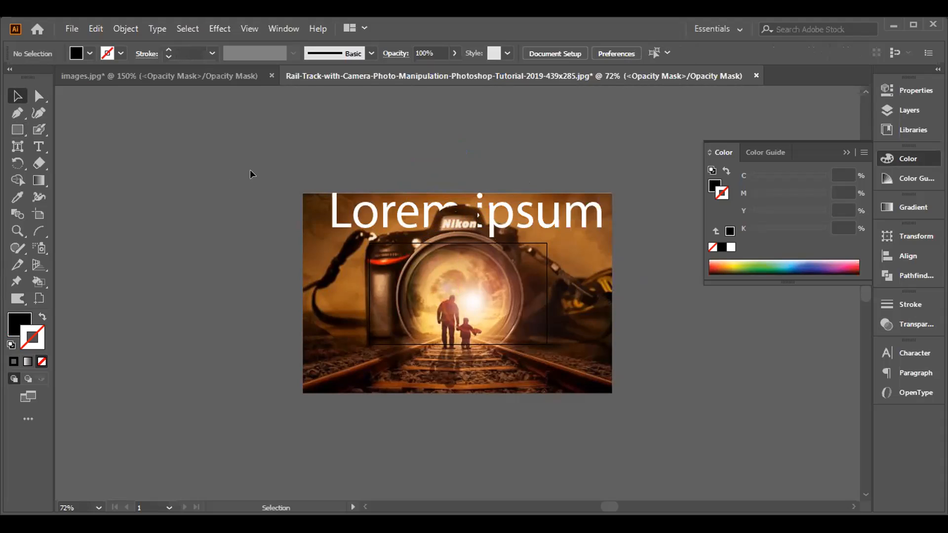
# - Undo all edits to the opacity mask and the mask itself, back to the plain white Lorem ipsum text
pyautogui.hotkey('ctrl', 'z')
pyautogui.hotkey('ctrl', 'z')
pyautogui.hotkey('ctrl', 'z')
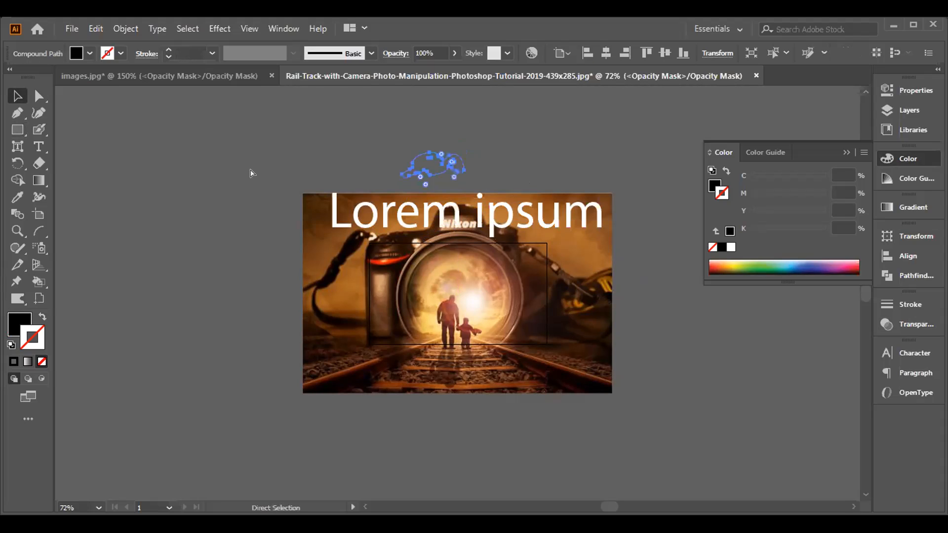
pyautogui.hotkey('ctrl', 'z')
pyautogui.hotkey('ctrl', 'z')
pyautogui.hotkey('ctrl', 'z')
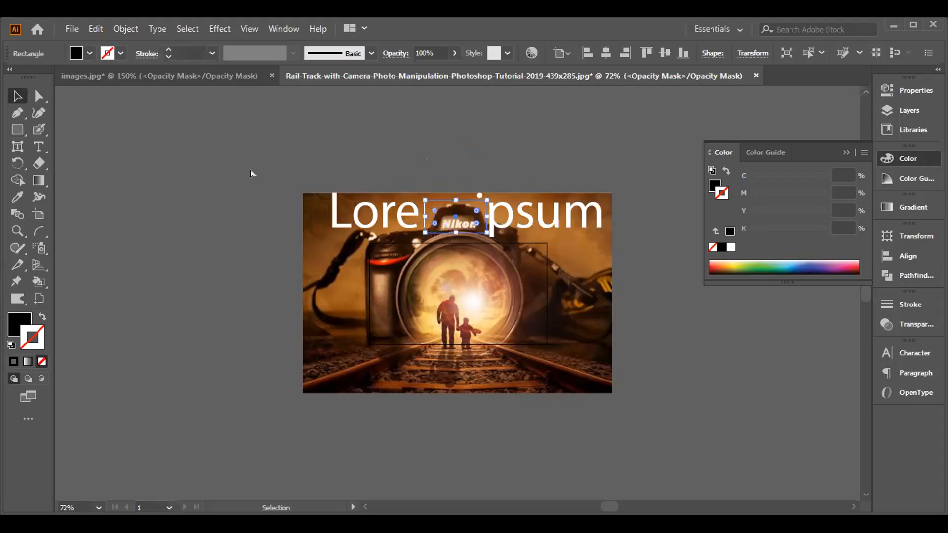
pyautogui.hotkey('ctrl', 'z')
pyautogui.hotkey('ctrl', 'z')
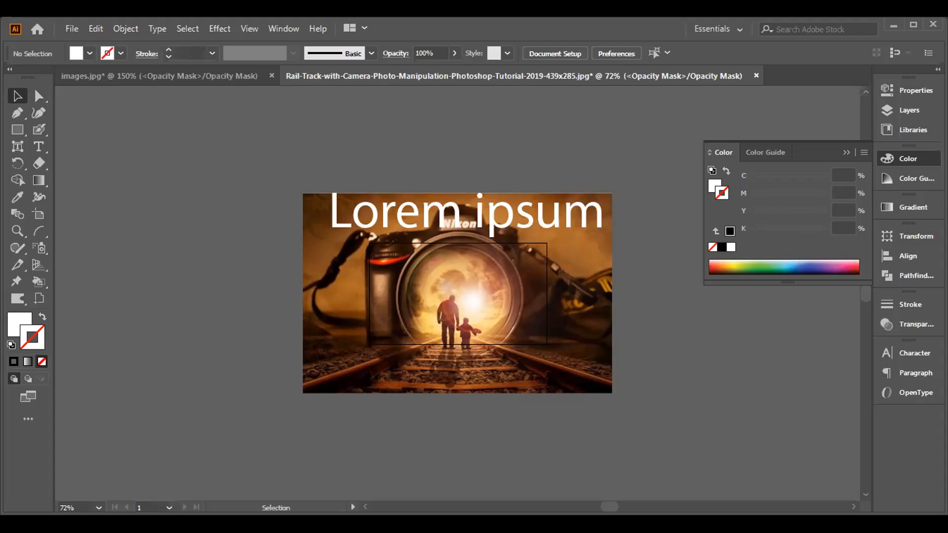
pyautogui.click(904, 322)
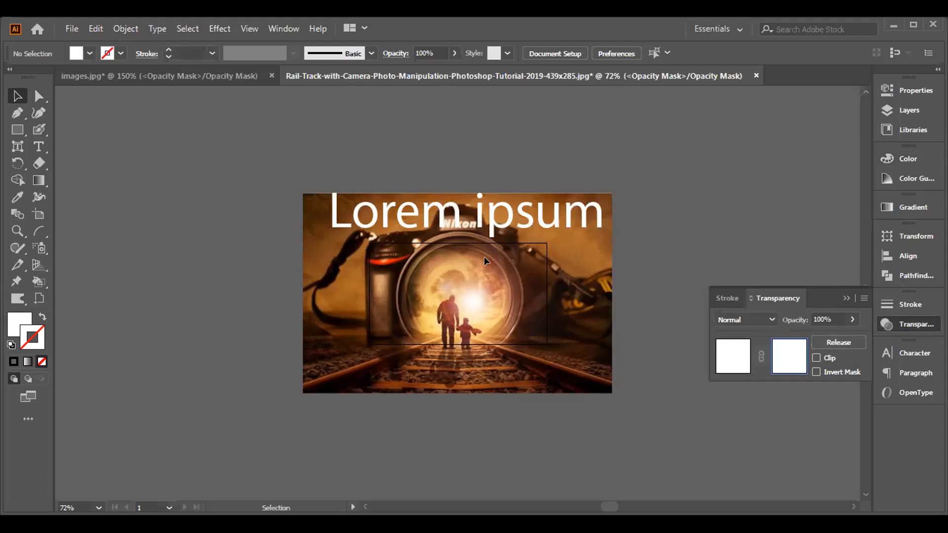
pyautogui.hotkey('ctrl', 'z')
pyautogui.hotkey('ctrl', 'z')
pyautogui.press('v')
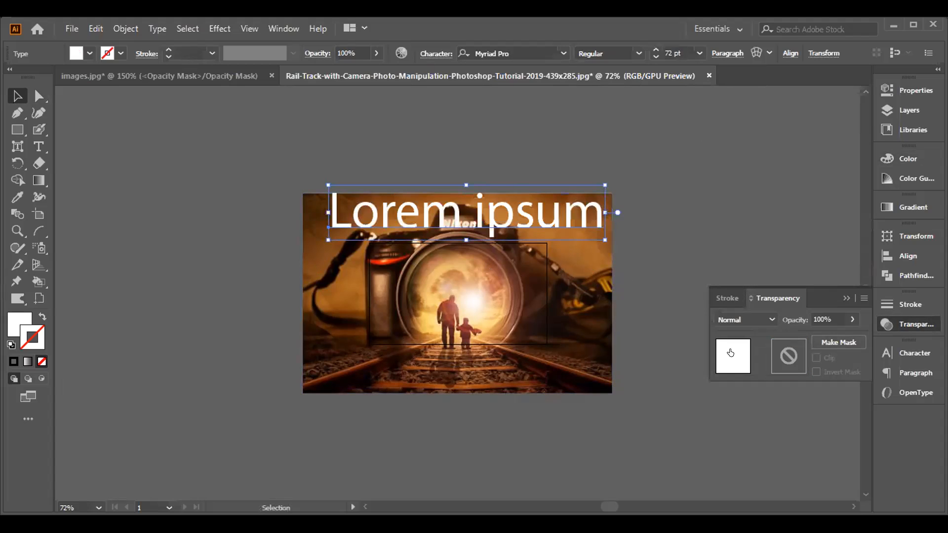
# - Create an opacity mask on the text with clipping off and paint black (000000) over the camera's Nikon hump with the Blob Brush
pyautogui.doubleClick(787, 360)
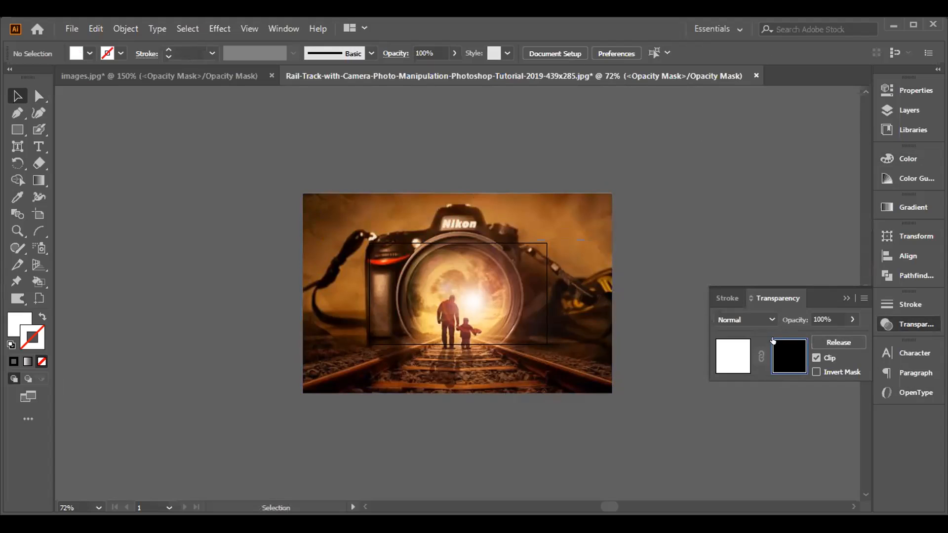
pyautogui.click(816, 358)
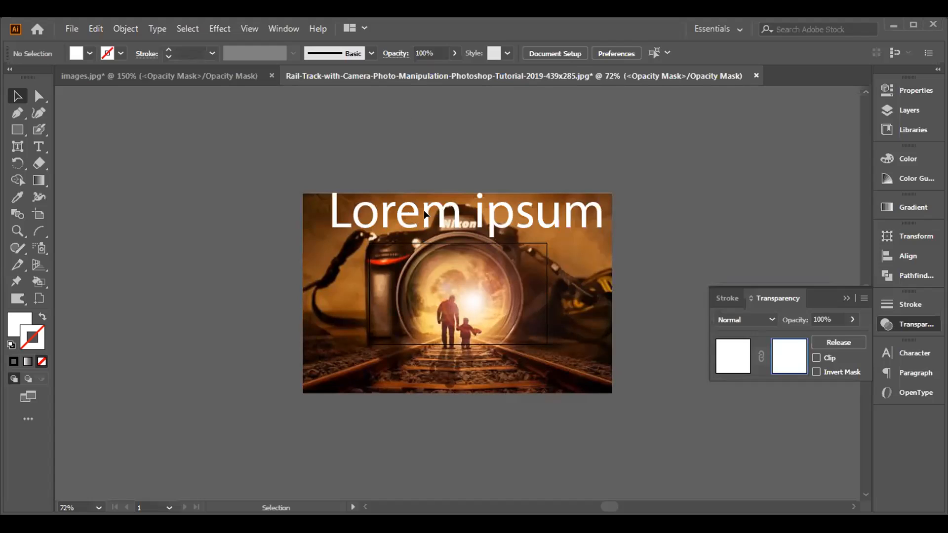
pyautogui.click(39, 130)
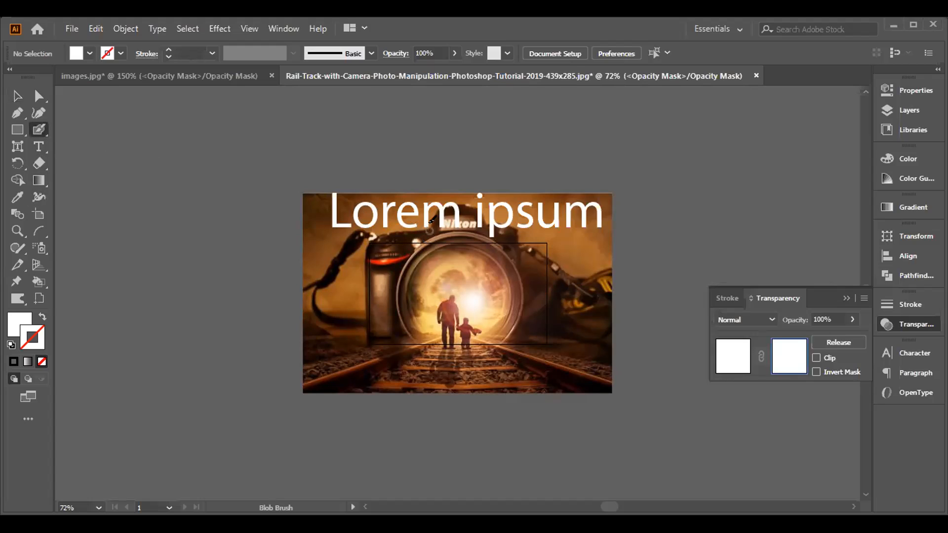
pyautogui.hotkey('shift', 'x')
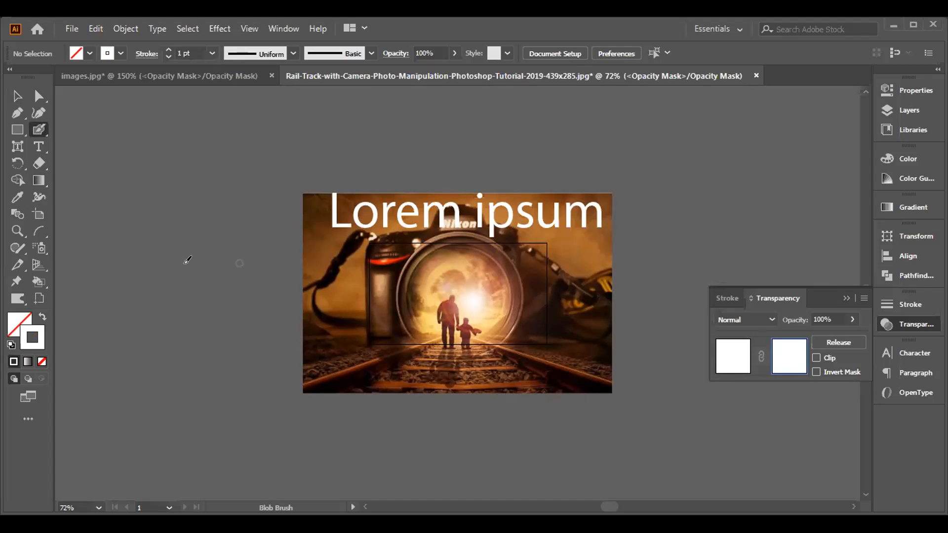
pyautogui.click(31, 330)
pyautogui.doubleClick(25, 342)
pyautogui.click(370, 286)
pyautogui.moveTo(370, 286); pyautogui.dragTo(368, 292)
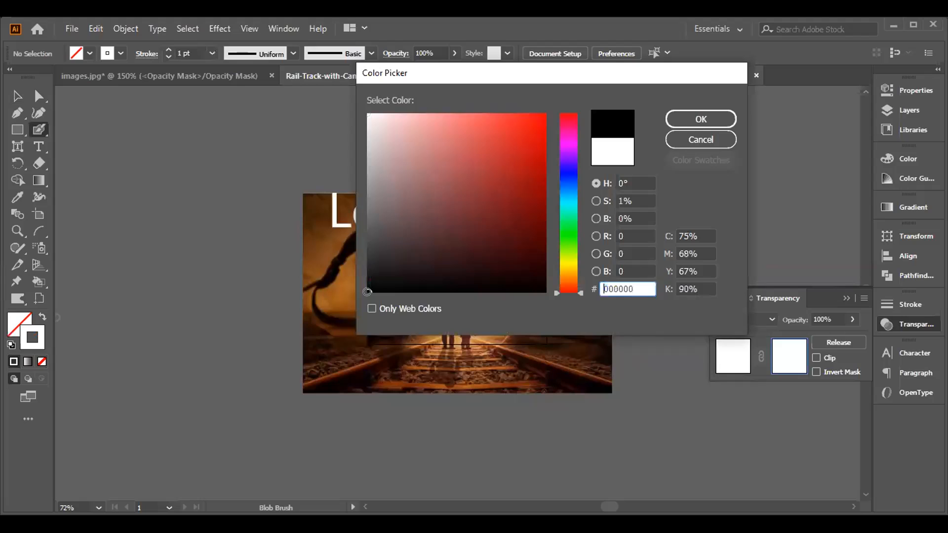
pyautogui.click(678, 116)
pyautogui.moveTo(438, 217)
pyautogui.mouseDown()
pyautogui.moveTo(457, 201)
pyautogui.moveTo(464, 217)
pyautogui.moveTo(455, 208)
pyautogui.moveTo(457, 219)
pyautogui.moveTo(444, 200)
pyautogui.moveTo(448, 218)
pyautogui.moveTo(463, 206)
pyautogui.moveTo(482, 217)
pyautogui.moveTo(479, 206)
pyautogui.moveTo(473, 225)
pyautogui.mouseUp()
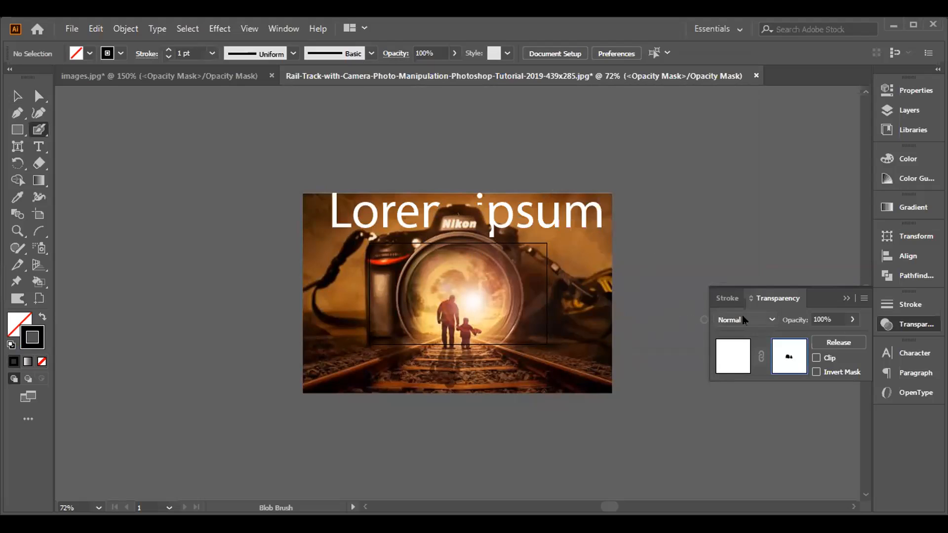
# - Draw a tall narrow ellipse beside the photo while still editing the opacity mask
pyautogui.click(847, 293)
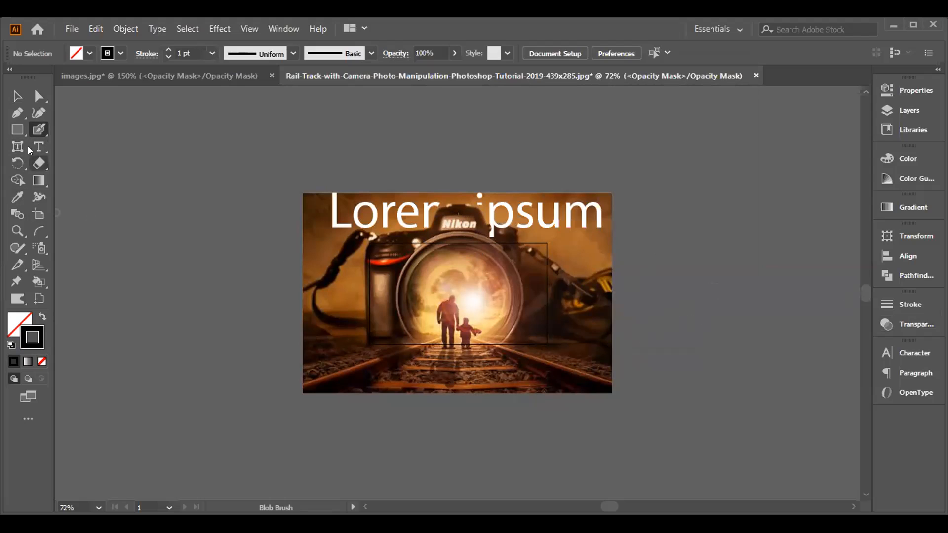
pyautogui.rightClick(13, 131)
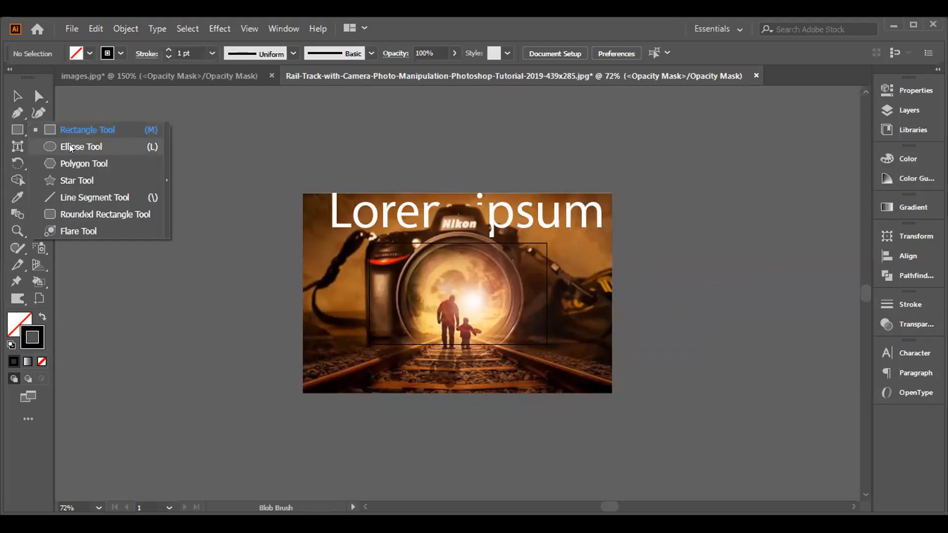
pyautogui.click(69, 147)
pyautogui.moveTo(142, 136); pyautogui.dragTo(200, 312)
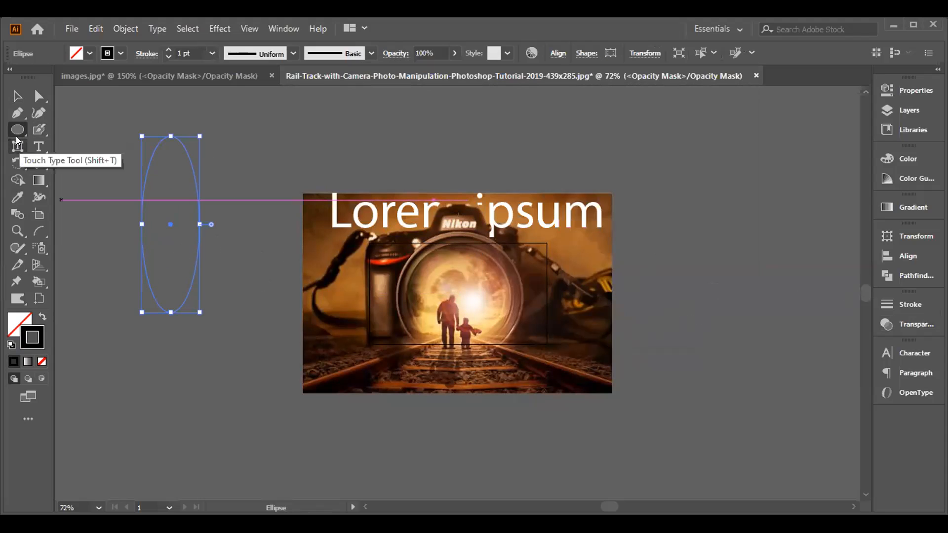
pyautogui.click(17, 96)
pyautogui.click(395, 256)
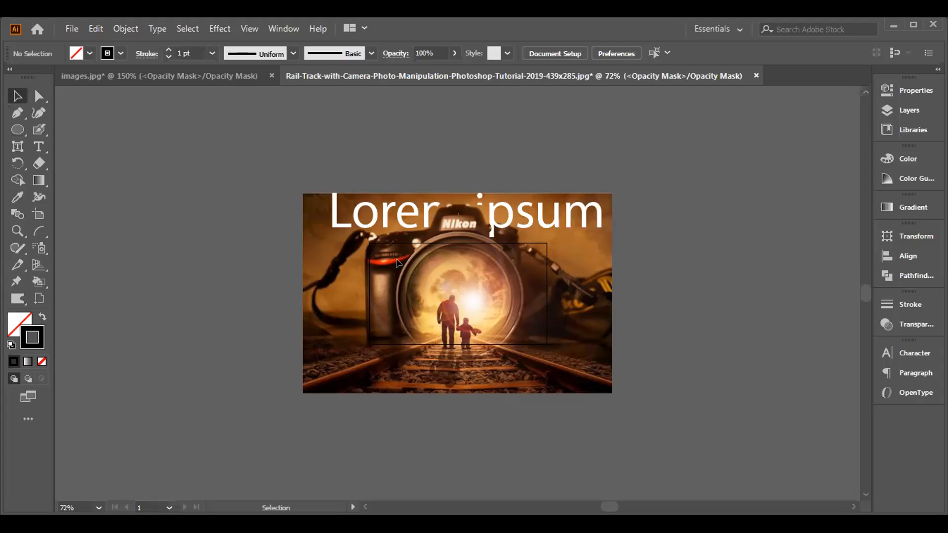
# - Select and delete the painted black mask shape covering the letter m
pyautogui.moveTo(441, 277); pyautogui.dragTo(457, 289)
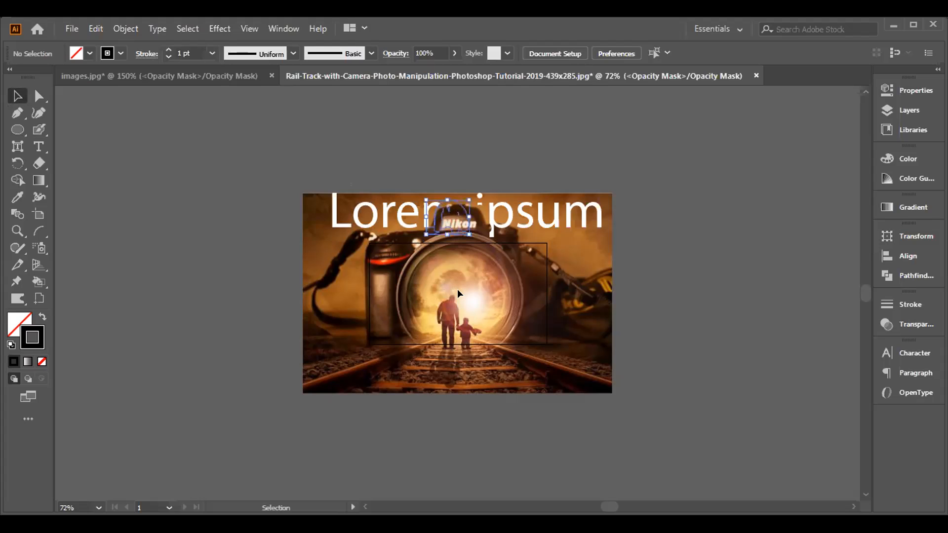
pyautogui.click(457, 289)
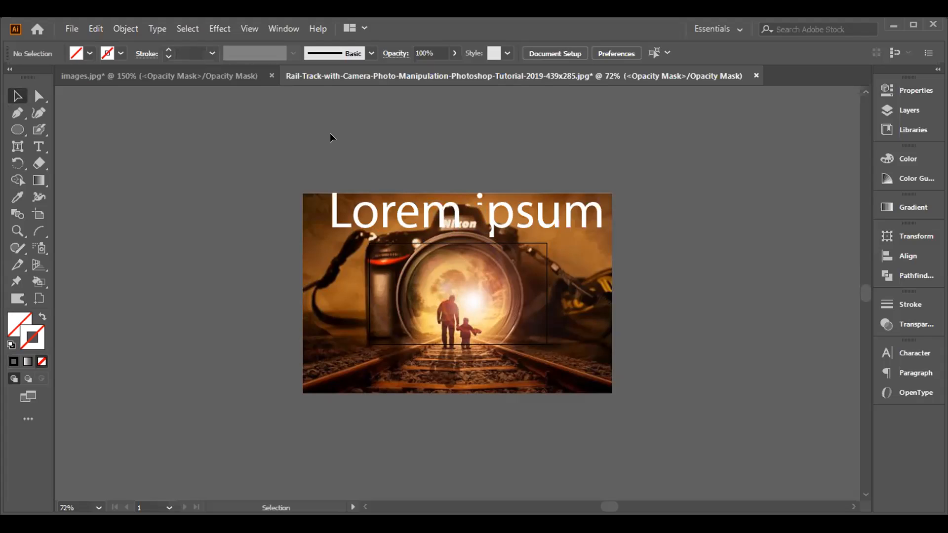
pyautogui.click(120, 27)
pyautogui.click(353, 121)
pyautogui.click(72, 28)
pyautogui.click(92, 75)
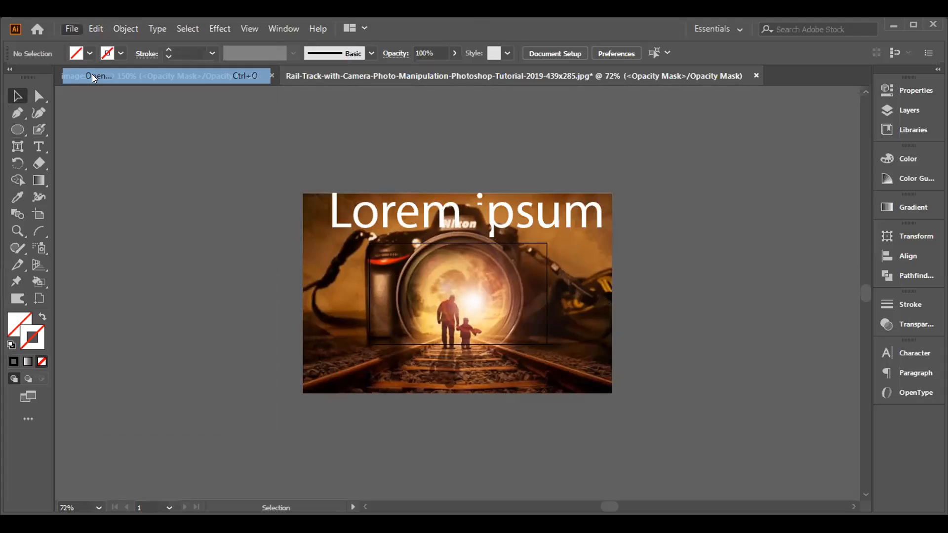
pyautogui.click(412, 286)
pyautogui.click(70, 28)
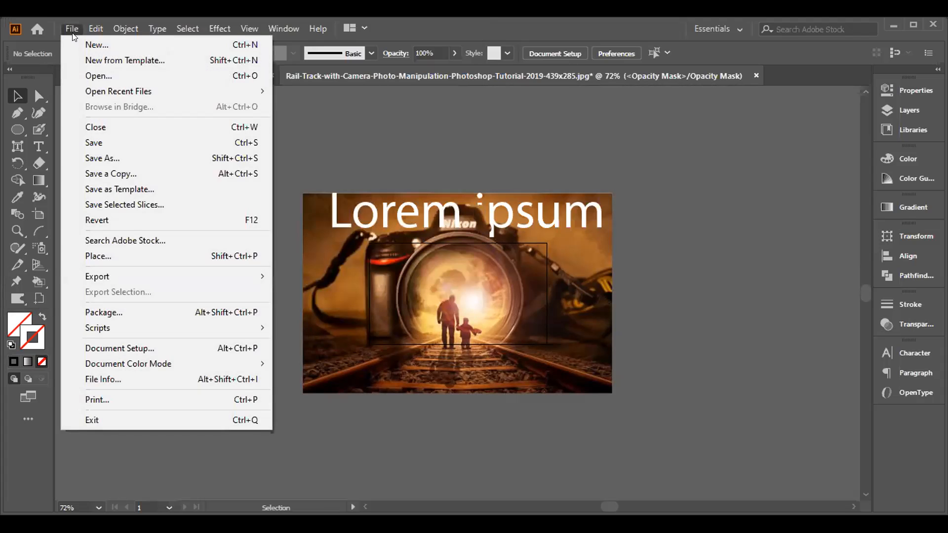
pyautogui.click(101, 42)
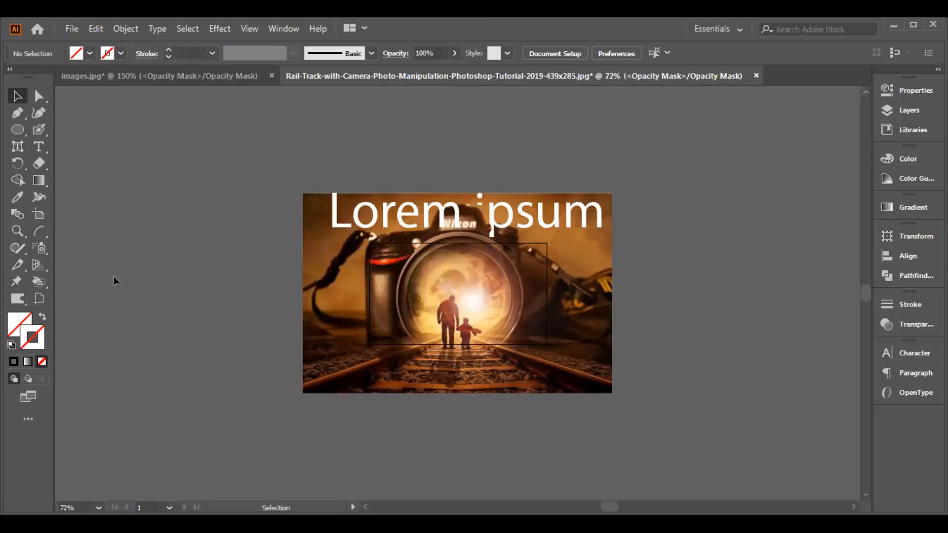
# - Delete the tall ellipse beside the photo from the opacity mask
pyautogui.click(196, 242)
pyautogui.press('Delete')
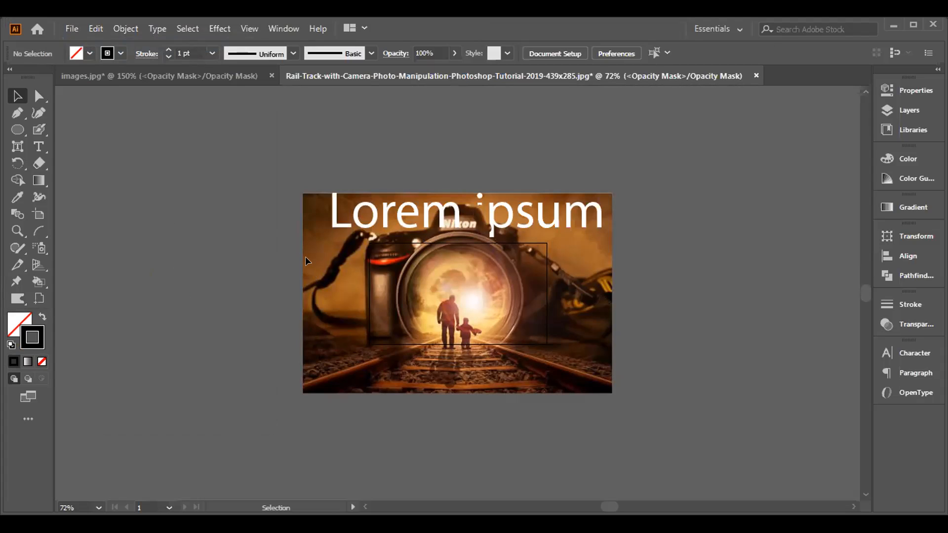
# - Create a new landscape document of 3.5 x 2 in with one artboard and 0.25 in bleed on every side
pyautogui.click(72, 30)
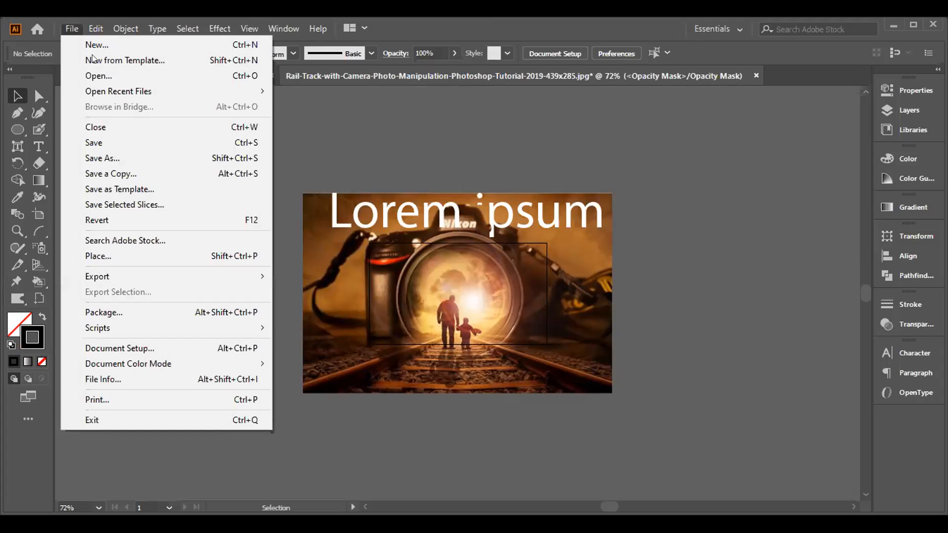
pyautogui.hotkey('ctrl', 'n')
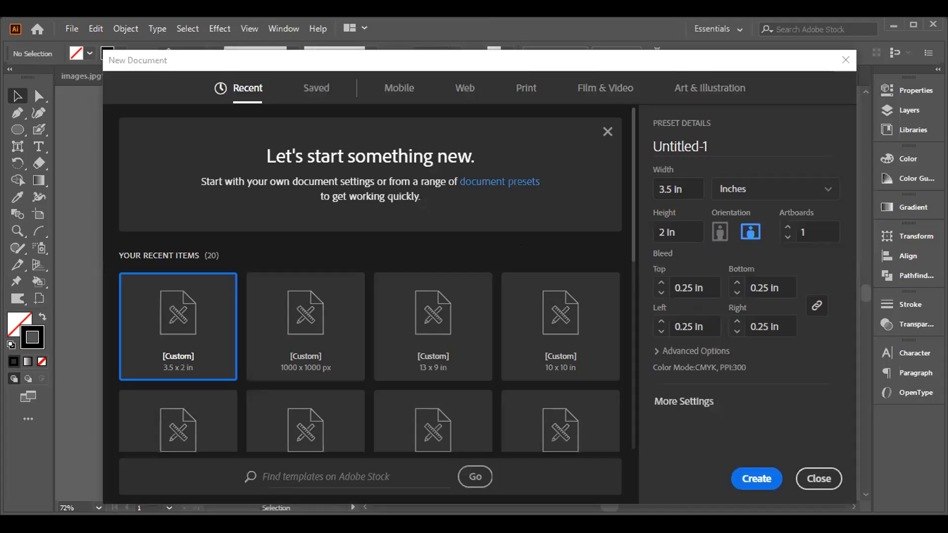
pyautogui.click(747, 477)
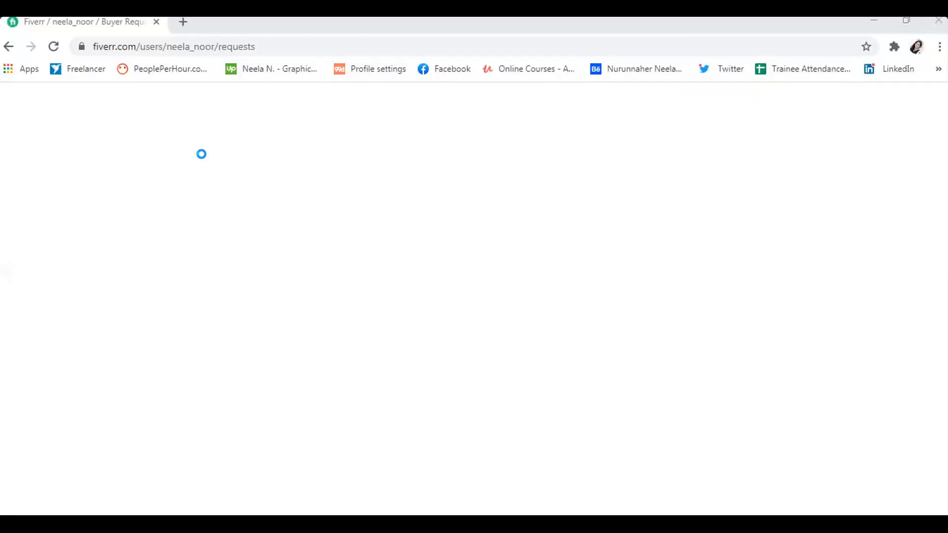
pyautogui.hotkey('alt', 'Tab')
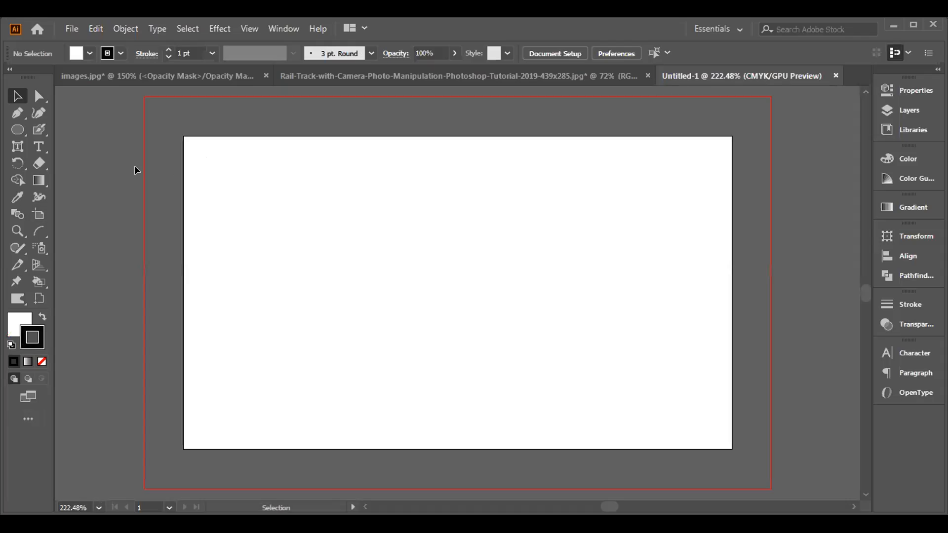
# - Draw a tall narrow ellipse on the artboard and convert its upper and lower anchors to corner points with the Anchor Point tool
pyautogui.click(15, 130)
pyautogui.moveTo(311, 187); pyautogui.dragTo(374, 365)
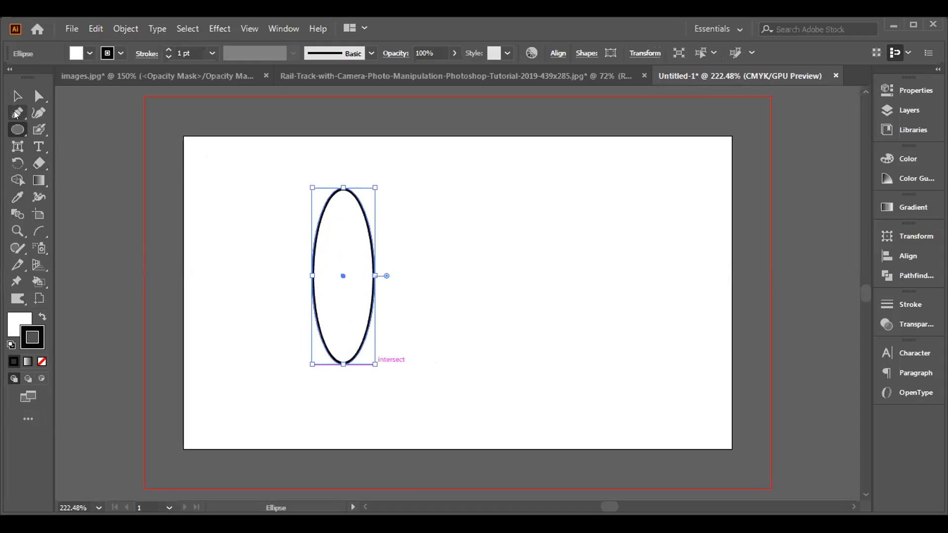
pyautogui.click(16, 115)
pyautogui.click(75, 131)
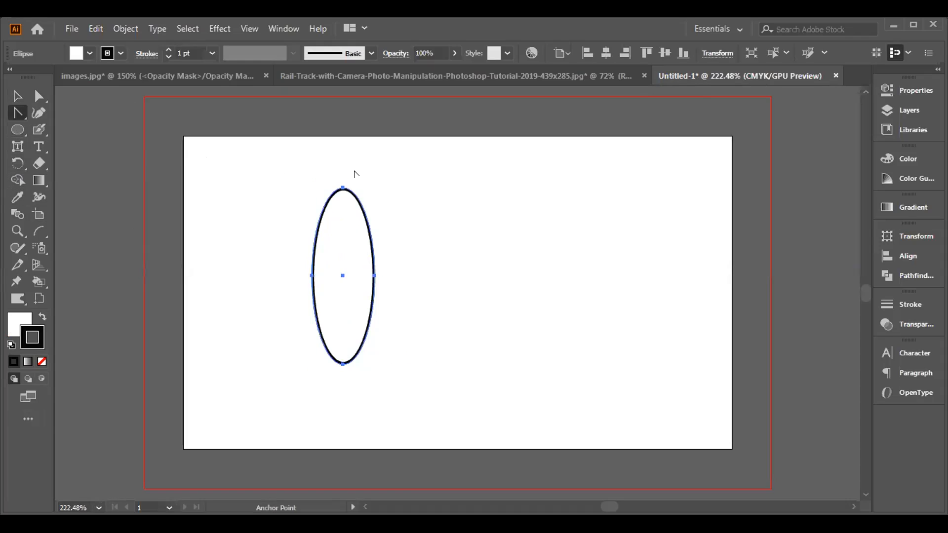
pyautogui.click(342, 188)
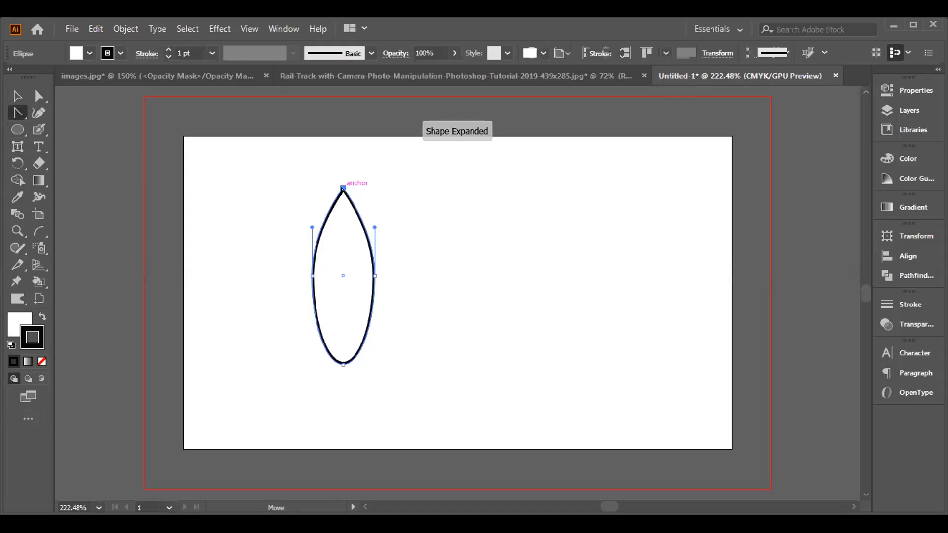
pyautogui.click(342, 363)
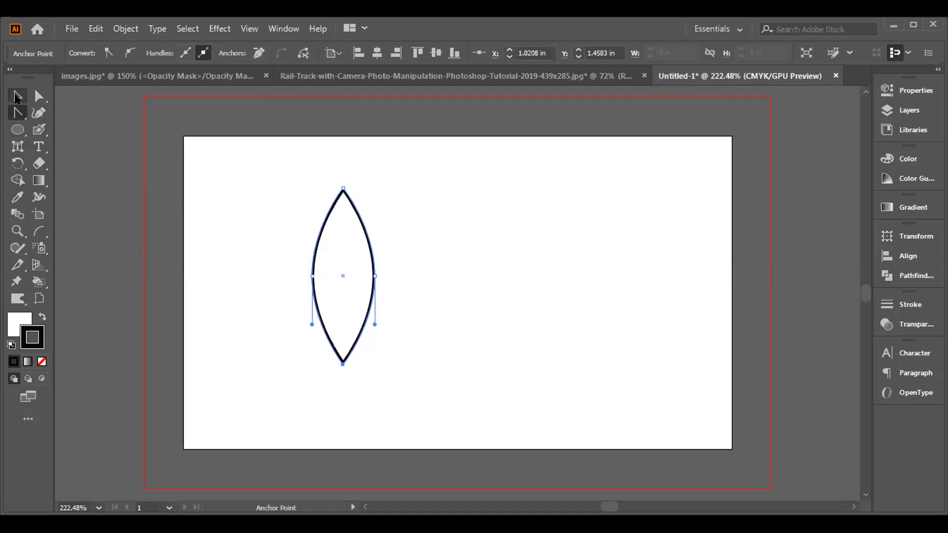
# - Give the leaf-shaped path a black fill without a stroke
pyautogui.click(43, 316)
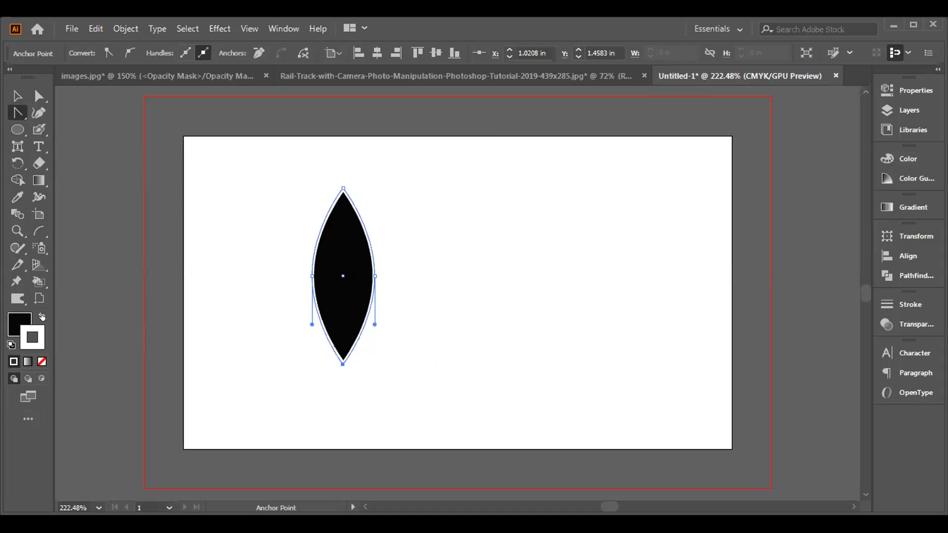
pyautogui.click(43, 362)
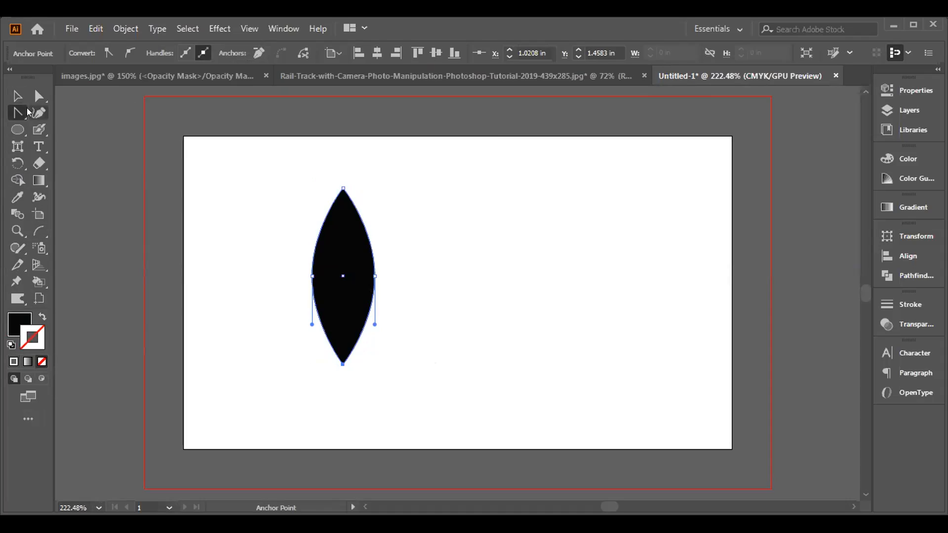
pyautogui.click(16, 95)
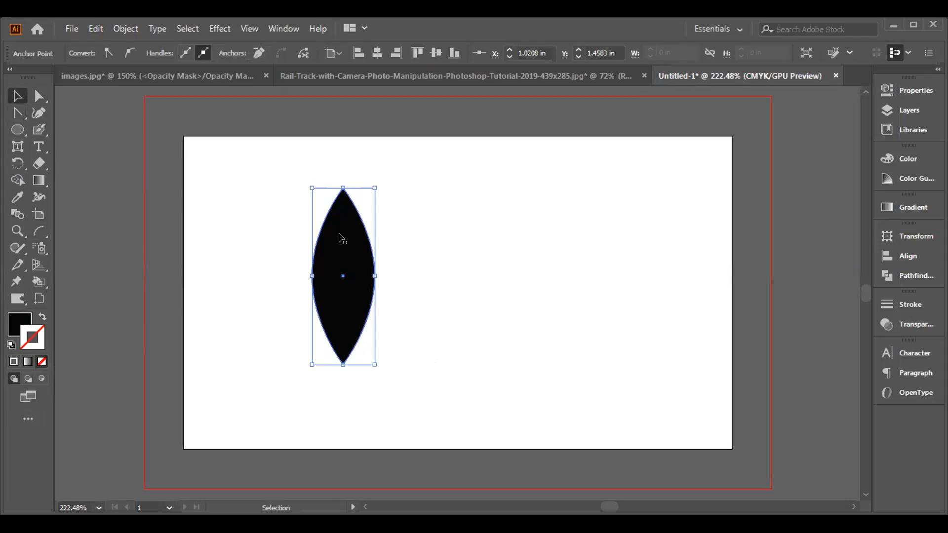
# - Start a Transform effect on the leaf shape with the preview on and 3 copies
pyautogui.click(204, 31)
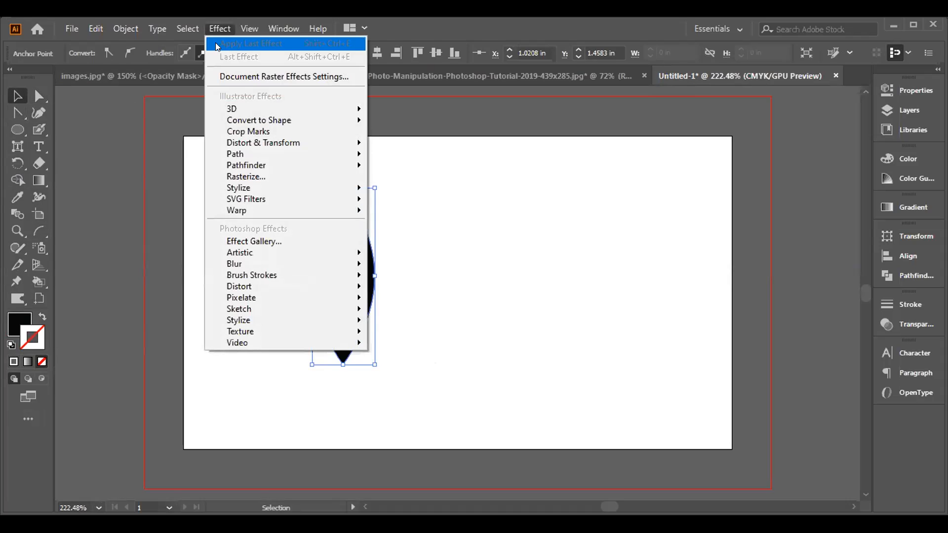
pyautogui.moveTo(240, 111)
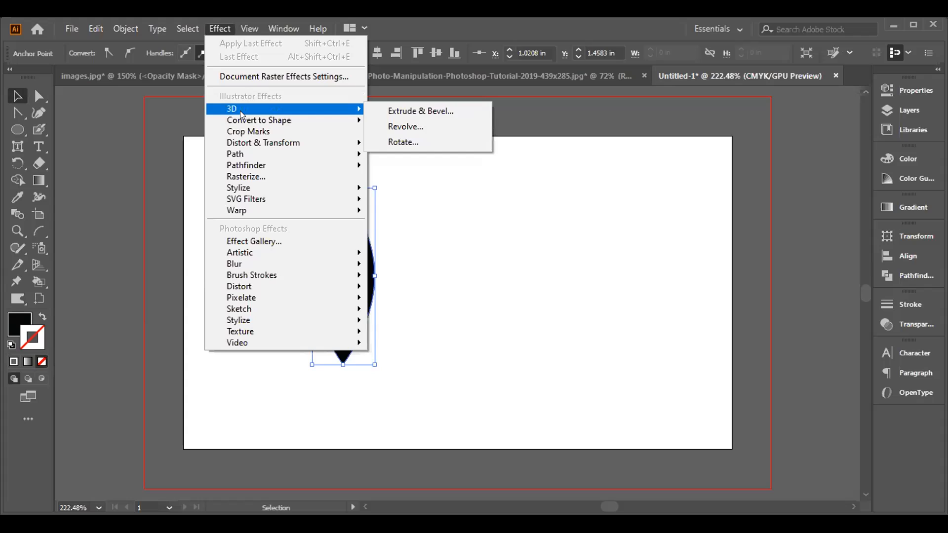
pyautogui.moveTo(253, 143)
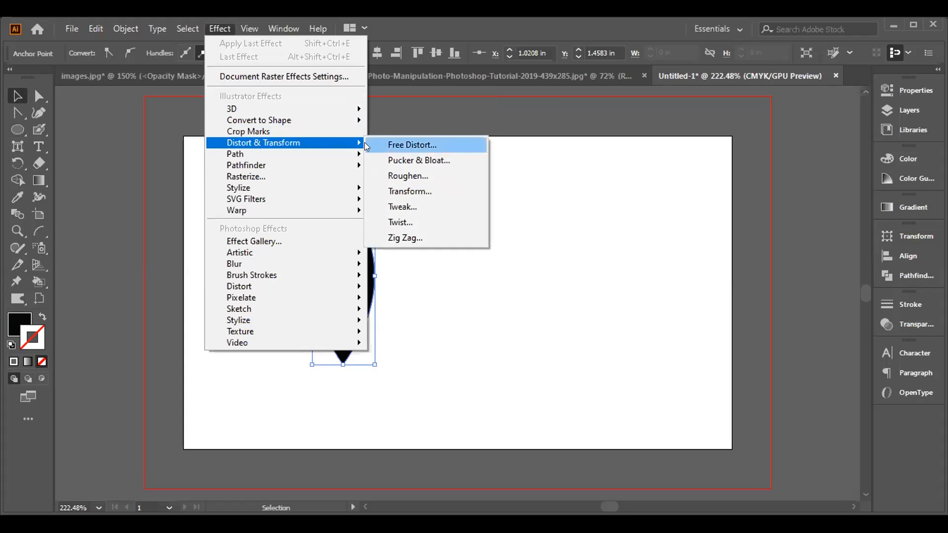
pyautogui.click(371, 186)
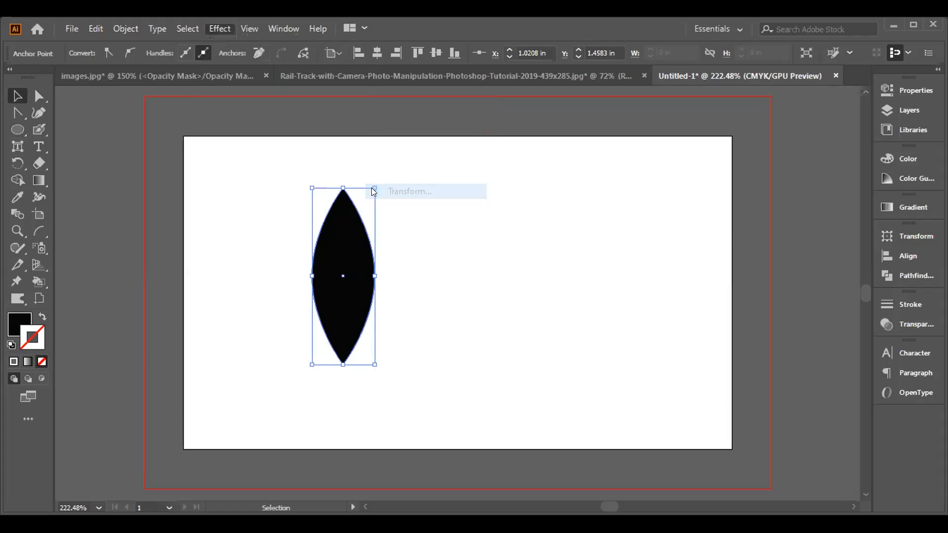
pyautogui.click(568, 409)
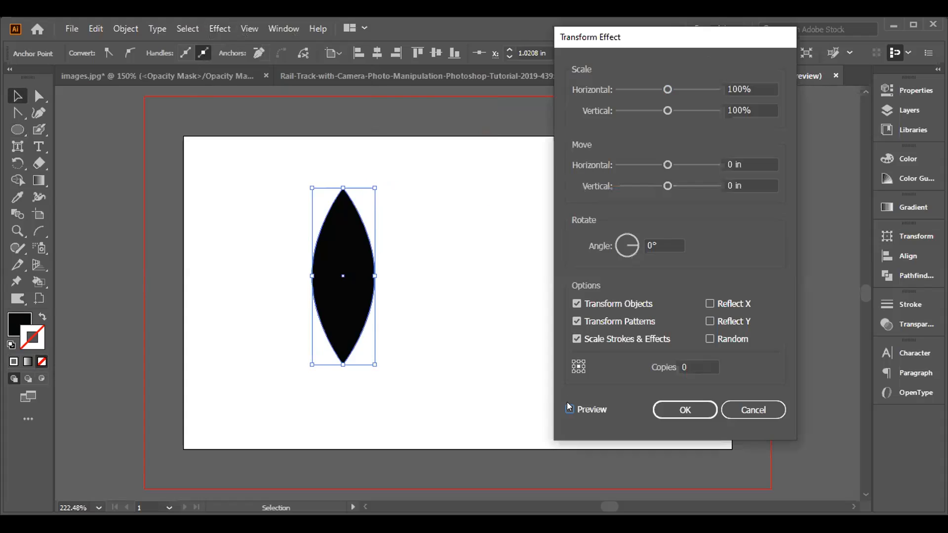
pyautogui.click(690, 363)
pyautogui.press('BackSpace')
pyautogui.write('3')
# - Scale the leaf copies to 110% horizontally and 63% vertically, move them 0.1806 in and -0.4444 in, and rotate them 48°
pyautogui.moveTo(667, 89); pyautogui.dragTo(648, 112)
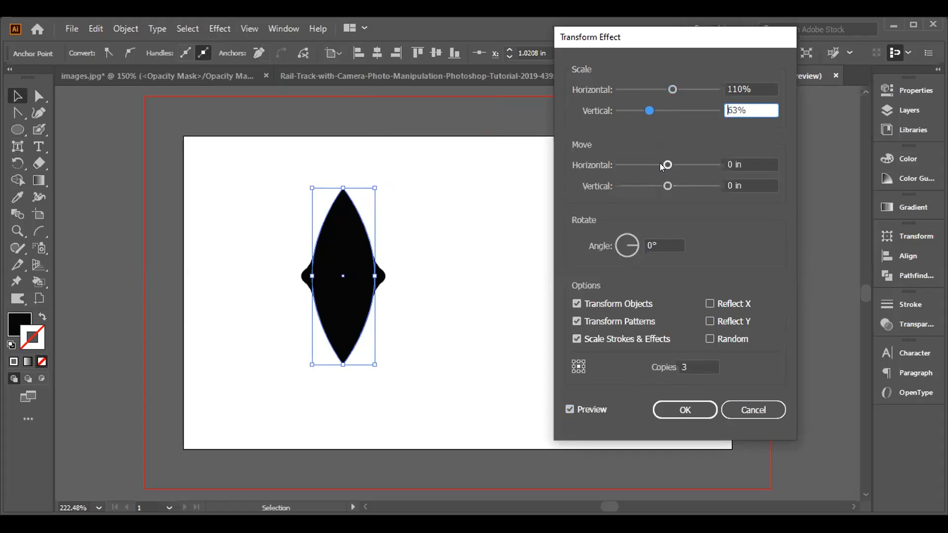
pyautogui.moveTo(667, 164); pyautogui.dragTo(653, 193)
pyautogui.moveTo(636, 233); pyautogui.dragTo(633, 234)
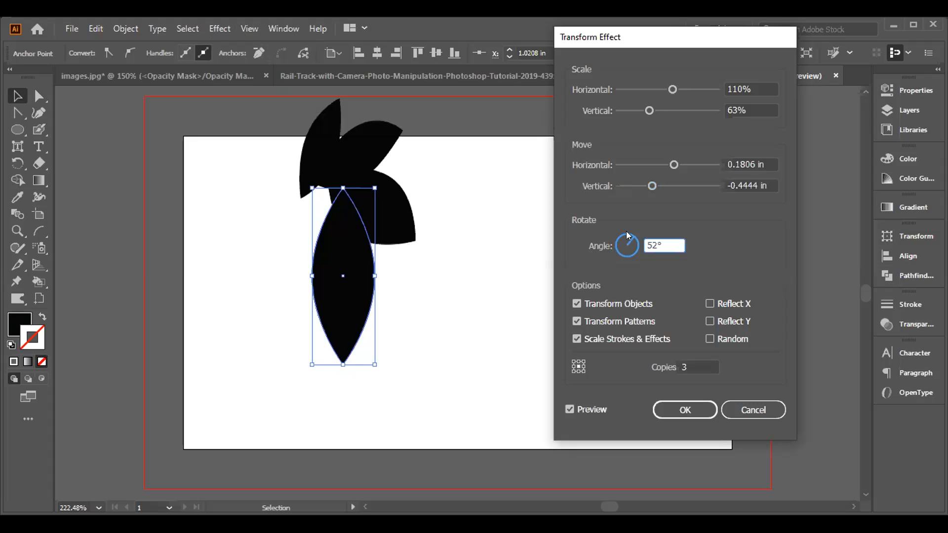
pyautogui.click(628, 230)
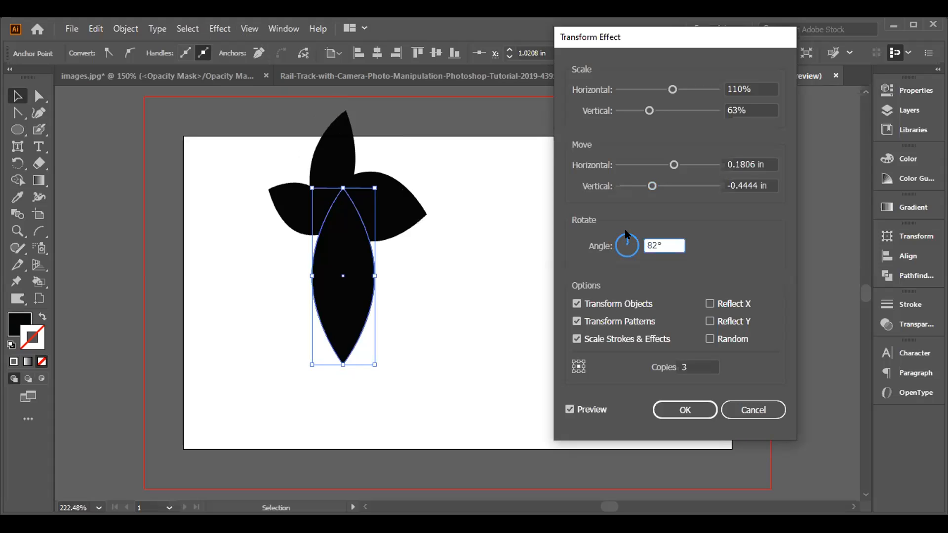
pyautogui.moveTo(624, 234)
pyautogui.mouseDown()
pyautogui.moveTo(622, 248)
pyautogui.moveTo(614, 243)
pyautogui.moveTo(621, 230)
pyautogui.moveTo(633, 240)
pyautogui.mouseUp()
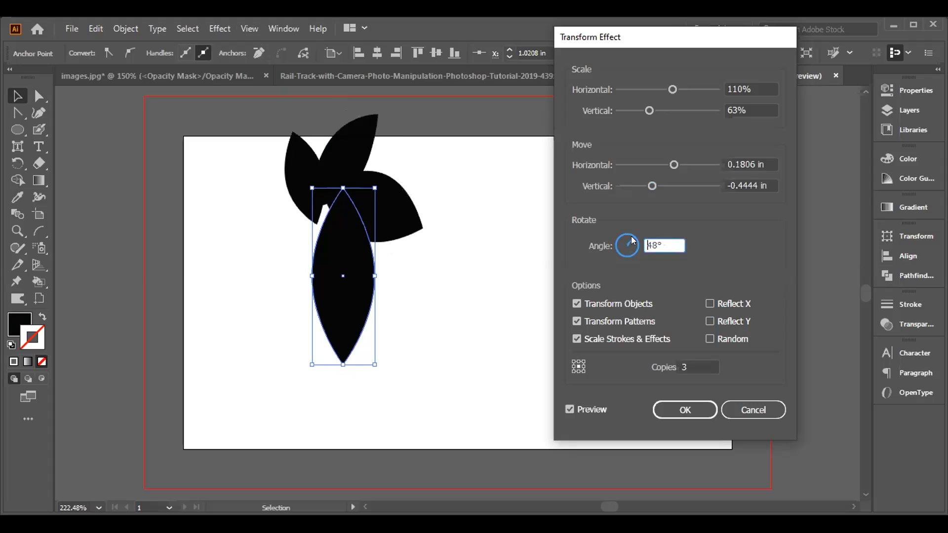
# - Use the bottom-centre reference point, move the copies 0.0139 in and -0.6111 in, and scale them to 128% horizontally and 71% vertically
pyautogui.click(576, 369)
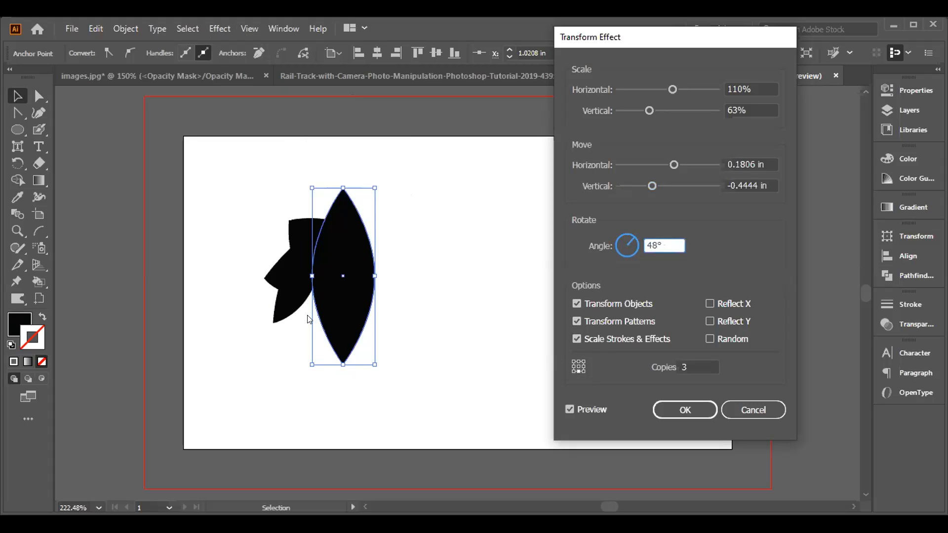
pyautogui.moveTo(673, 165); pyautogui.dragTo(645, 181)
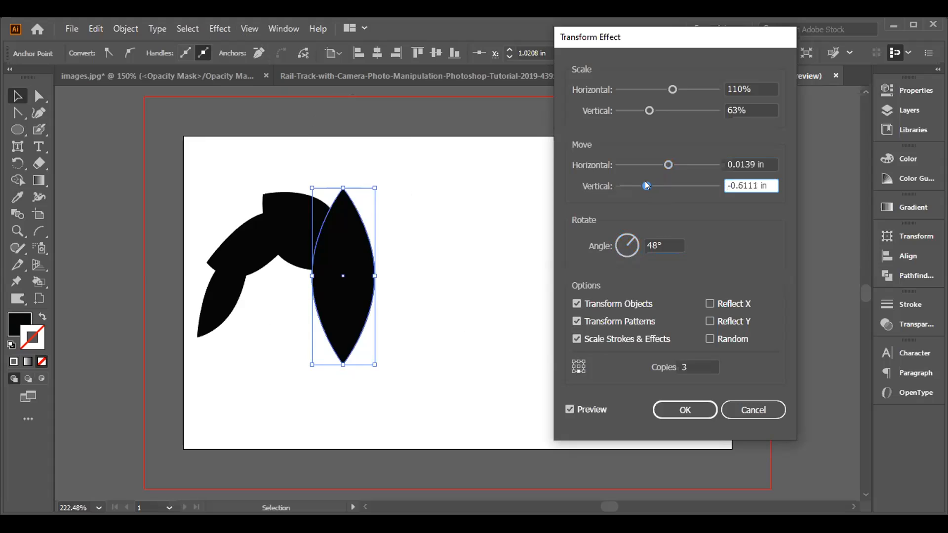
pyautogui.moveTo(646, 102); pyautogui.dragTo(667, 89)
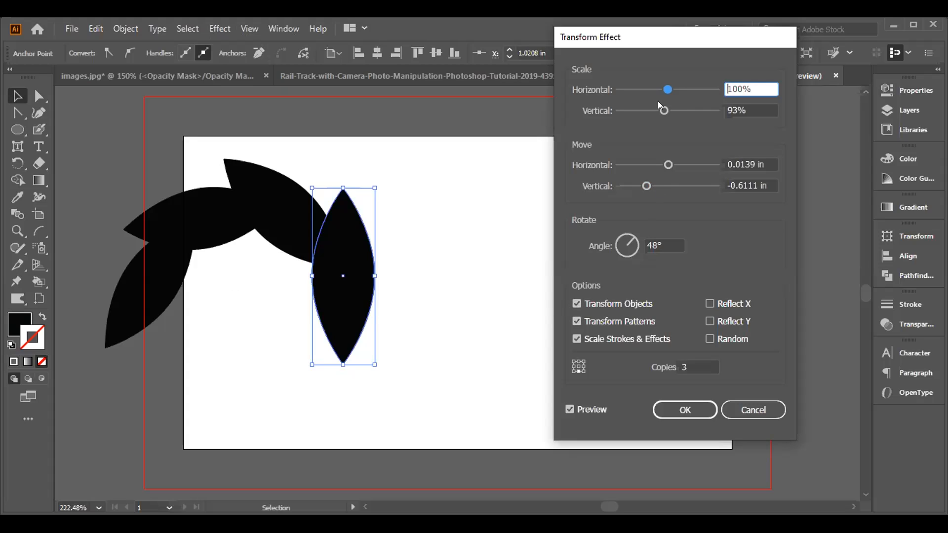
pyautogui.moveTo(660, 109); pyautogui.dragTo(643, 112)
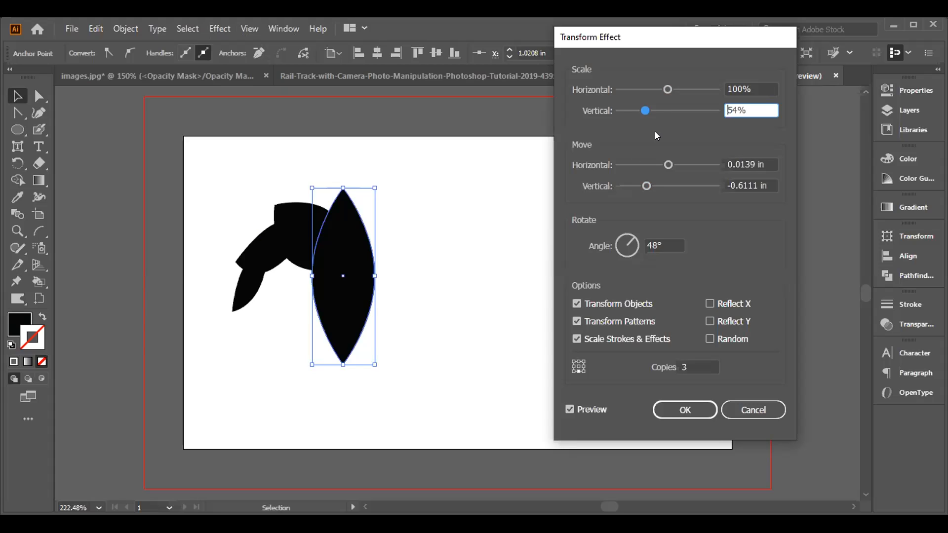
pyautogui.moveTo(666, 85); pyautogui.dragTo(647, 109)
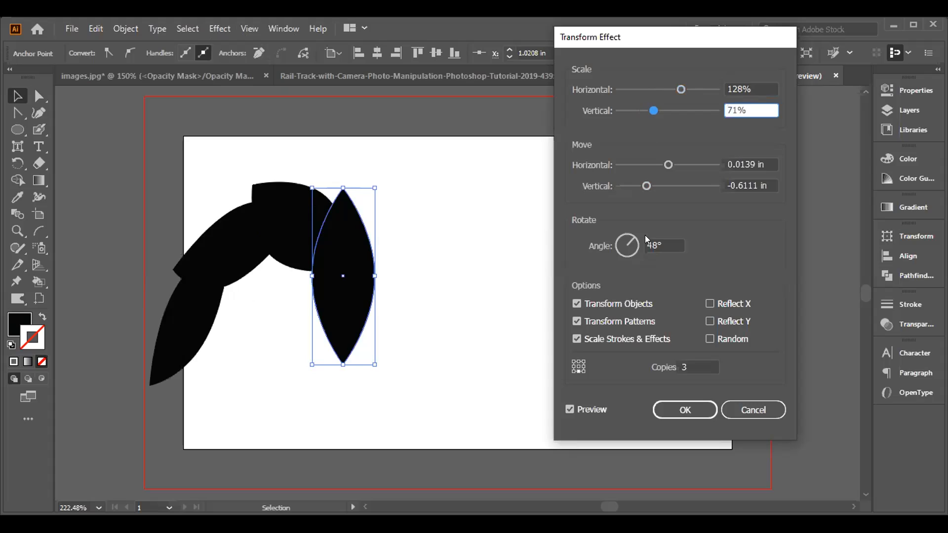
# - Try a -0.1389 in horizontal and -0.0972 in vertical move with a 54° rotation, and cancel the Transform effect
pyautogui.moveTo(648, 182)
pyautogui.mouseDown()
pyautogui.moveTo(660, 190)
pyautogui.moveTo(666, 166)
pyautogui.moveTo(657, 168)
pyautogui.mouseUp()
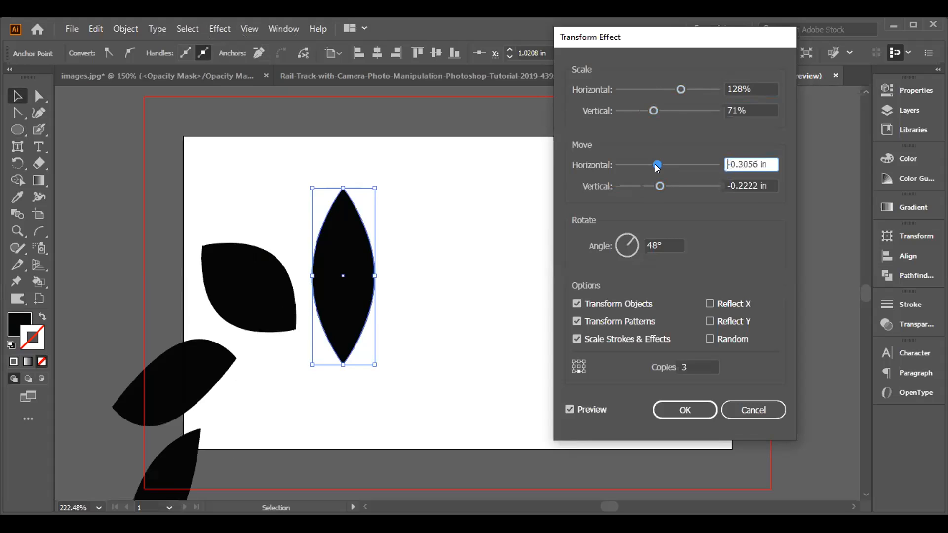
pyautogui.moveTo(654, 158); pyautogui.dragTo(664, 186)
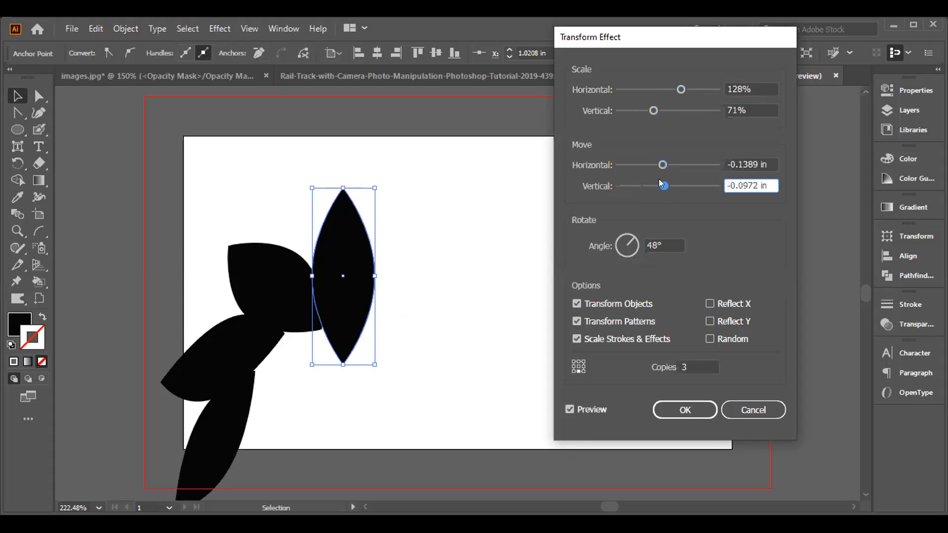
pyautogui.moveTo(632, 234); pyautogui.dragTo(633, 234)
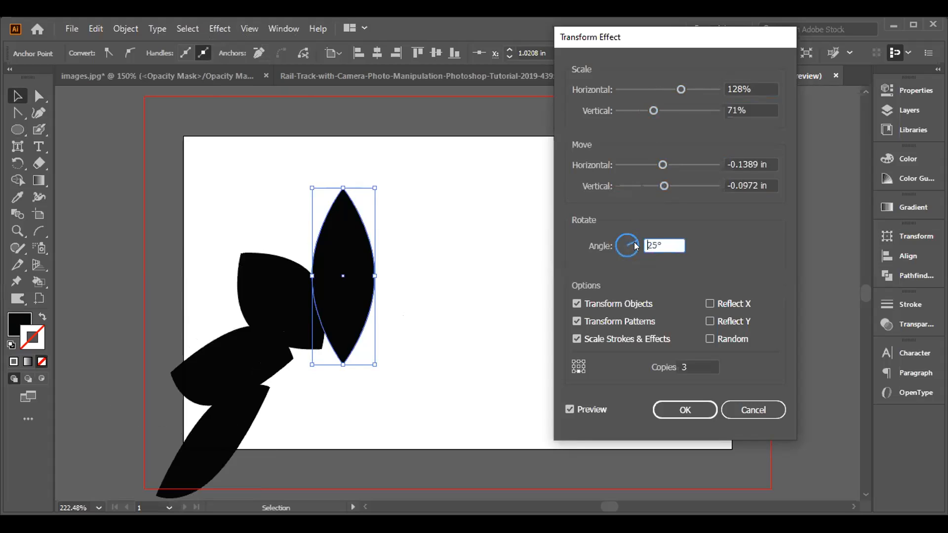
pyautogui.moveTo(634, 242); pyautogui.dragTo(634, 243)
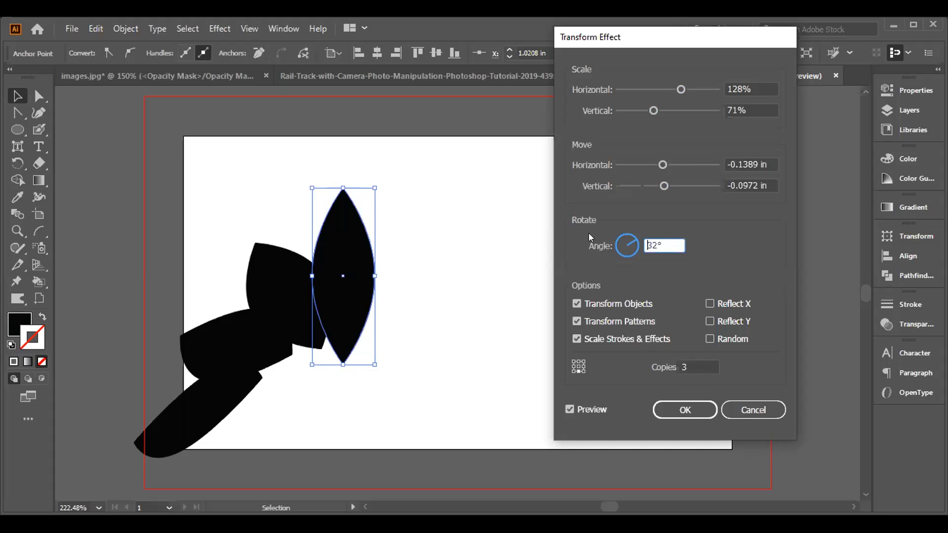
pyautogui.click(632, 241)
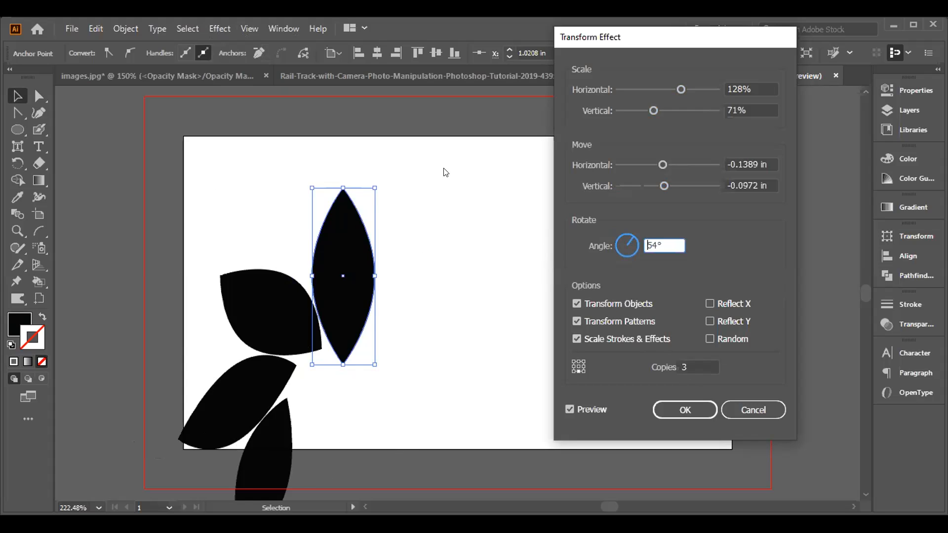
pyautogui.click(736, 410)
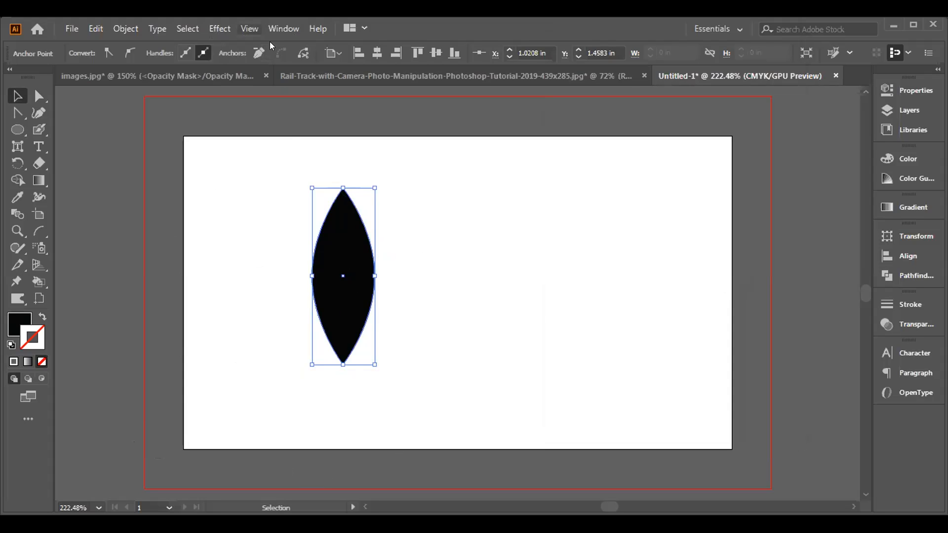
pyautogui.click(222, 28)
pyautogui.moveTo(233, 102)
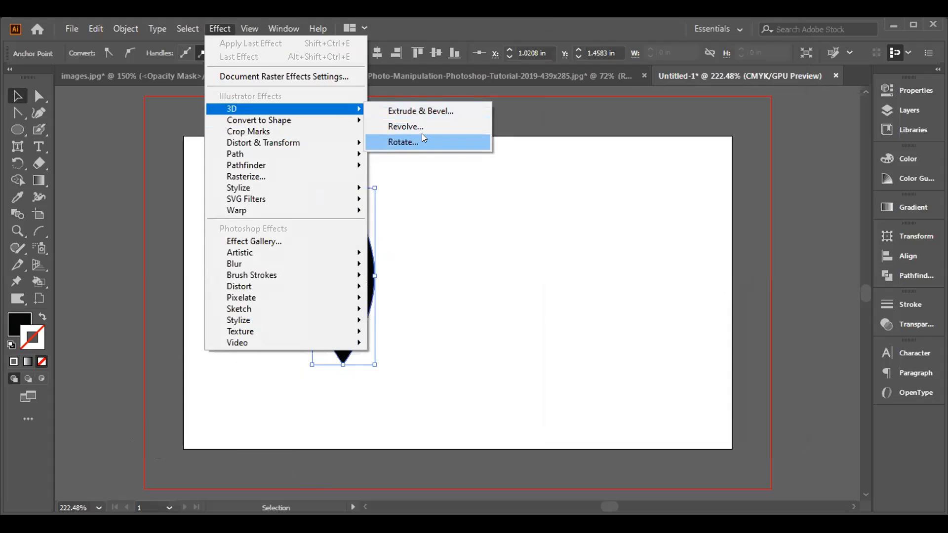
pyautogui.moveTo(319, 116)
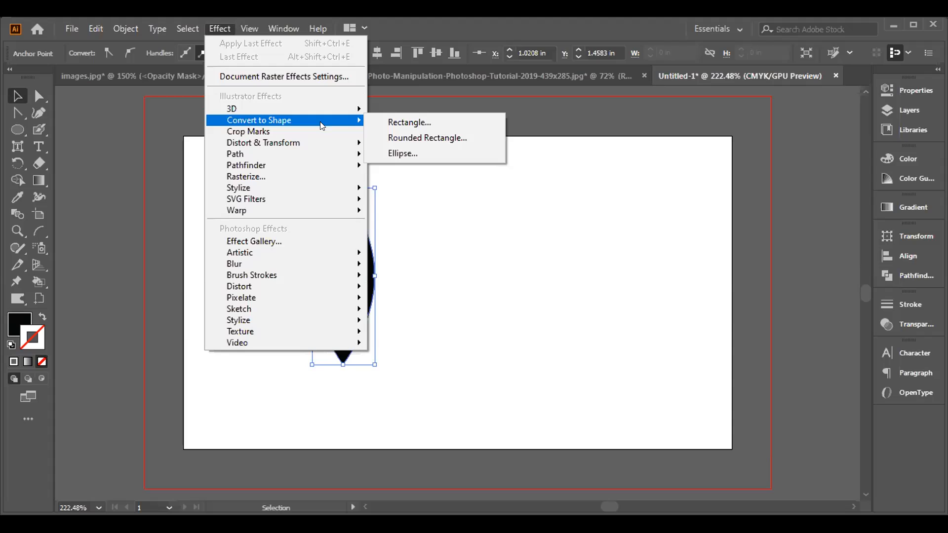
pyautogui.moveTo(321, 188)
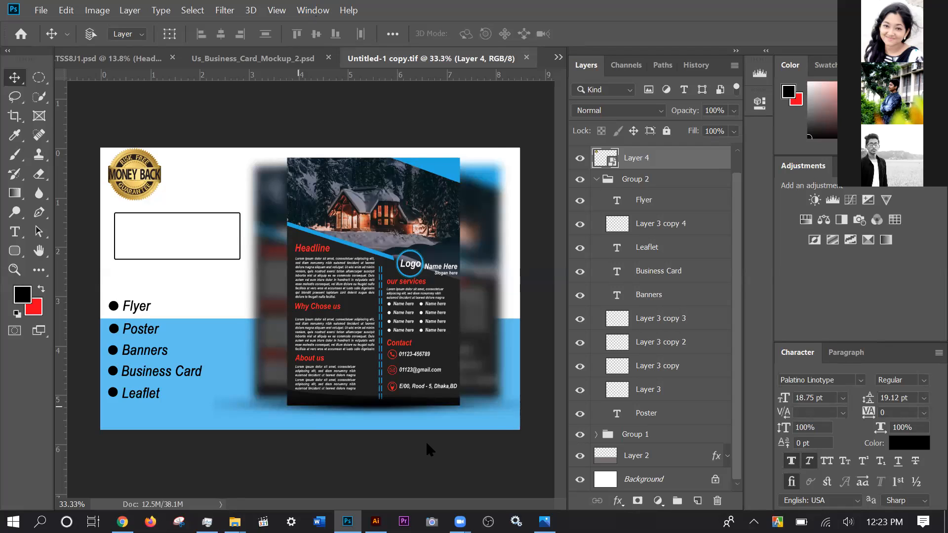
# - Switch to Photoshop and set up a new named workspace that captures keyboard shortcuts, menus and the toolbar
pyautogui.click(313, 10)
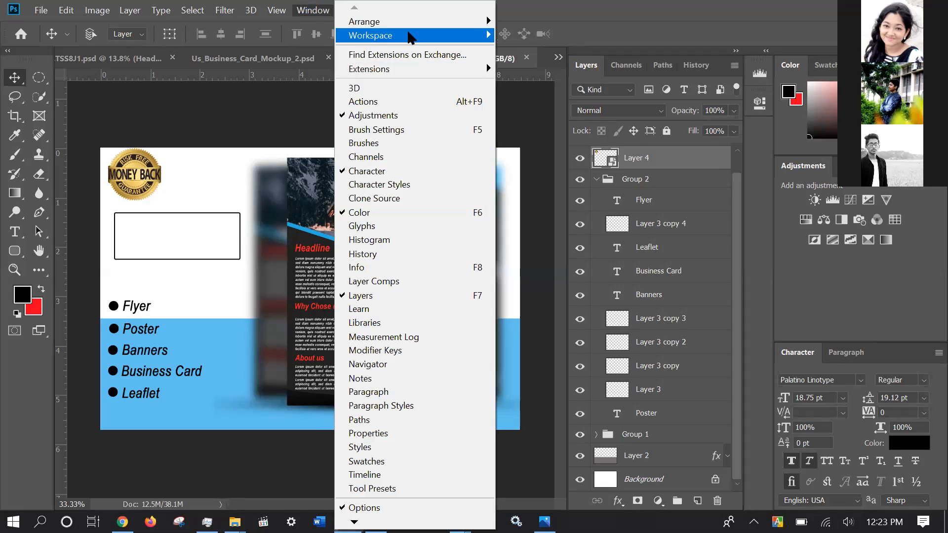
pyautogui.moveTo(487, 36)
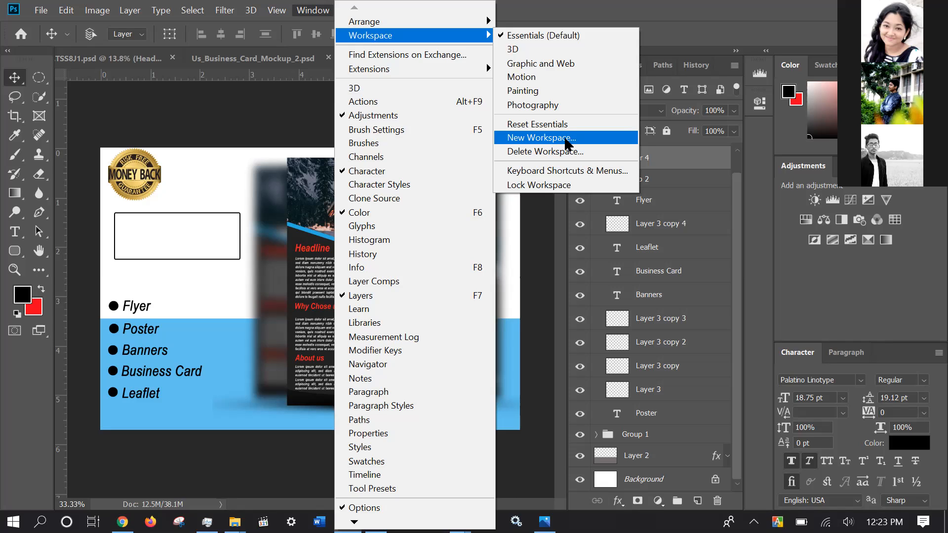
pyautogui.click(567, 142)
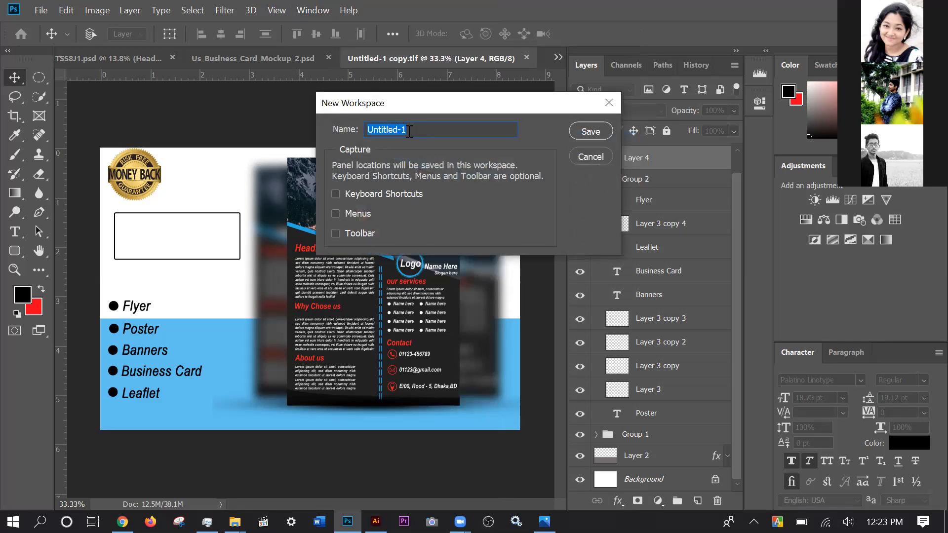
pyautogui.write('shahi')
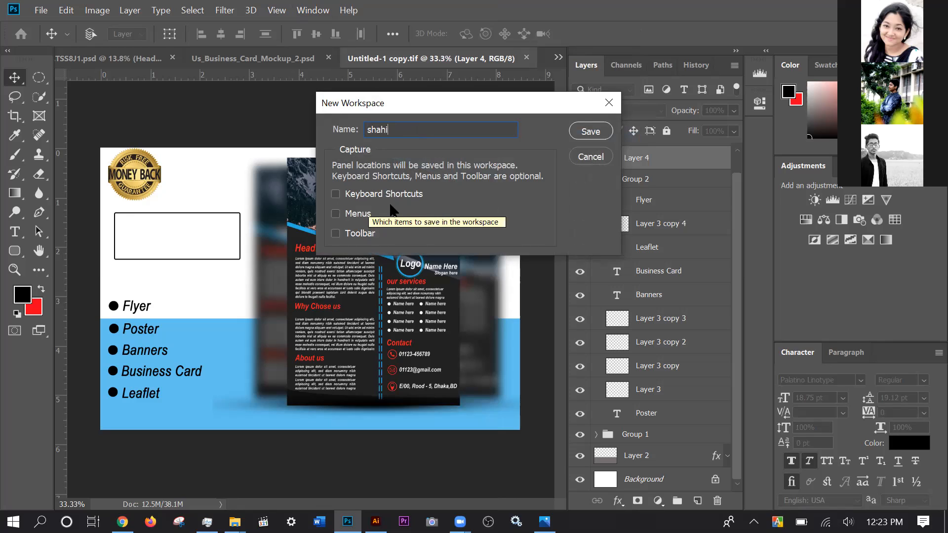
pyautogui.click(341, 193)
pyautogui.click(349, 224)
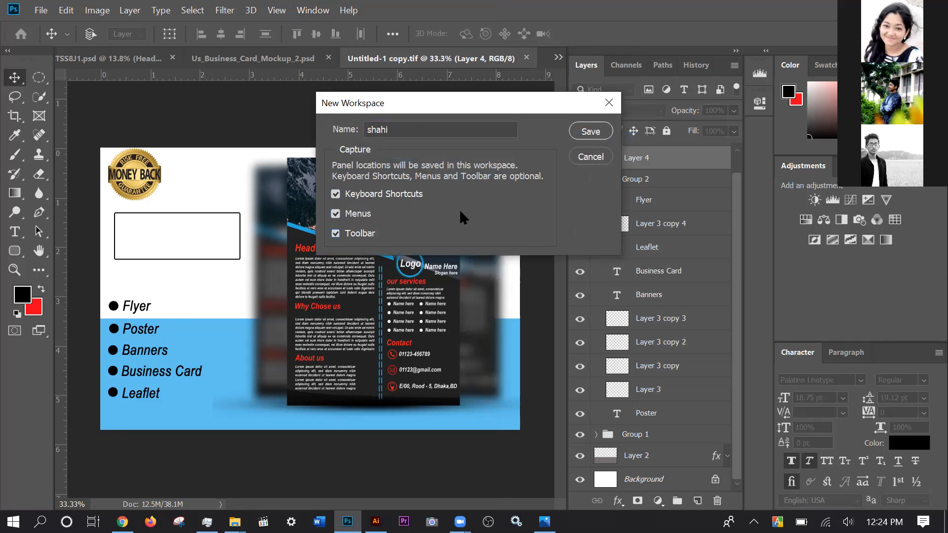
pyautogui.scroll(-1, 460, 212)
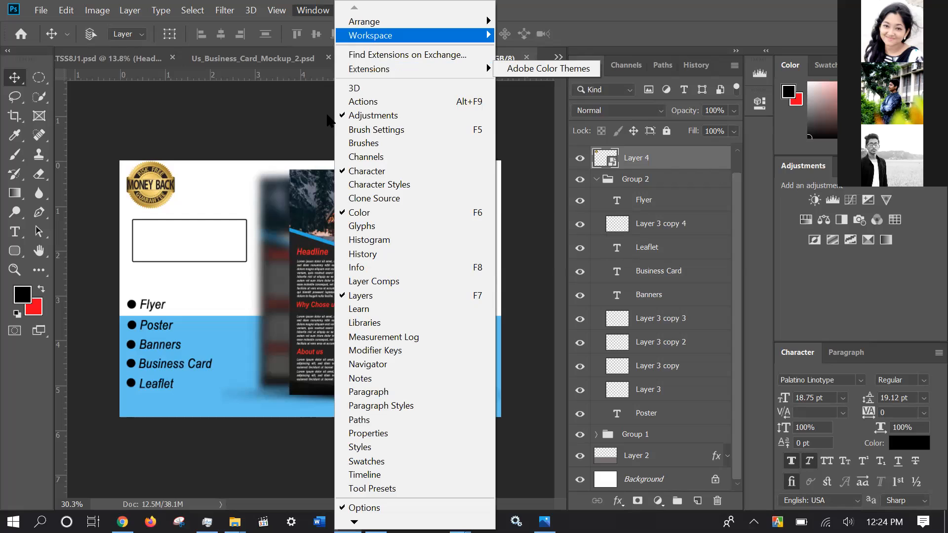
pyautogui.press('Escape')
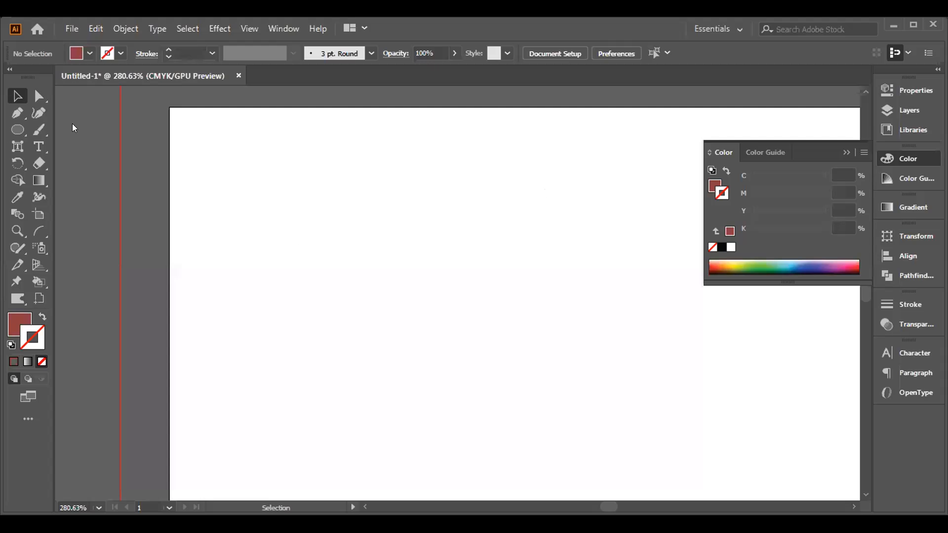
# - Switch to Illustrator, draw a brownish-red square about 0.08 in wide near the artboard's upper-left corner, and duplicate it about 1.97 in to the right
pyautogui.press('m')
pyautogui.moveTo(221, 166); pyautogui.dragTo(241, 183)
pyautogui.click(8, 93)
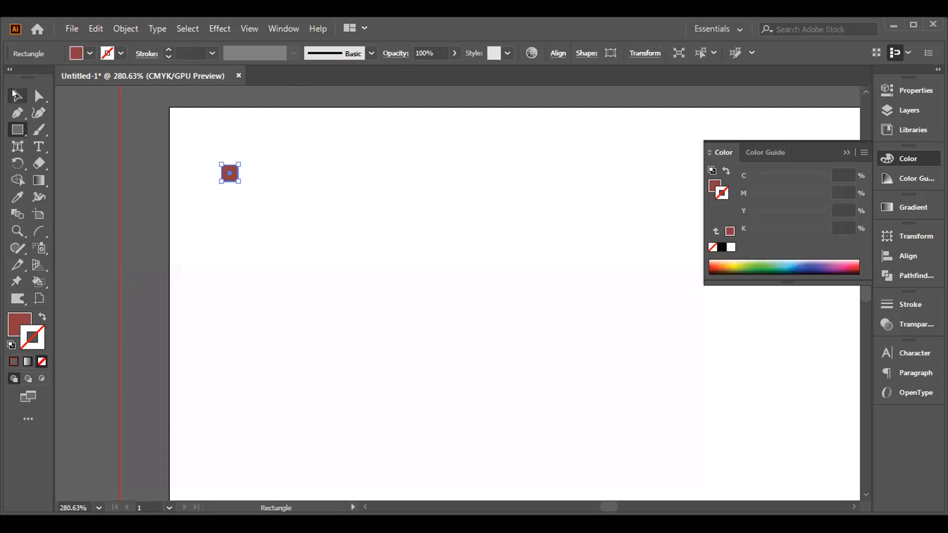
pyautogui.moveTo(230, 174); pyautogui.dragTo(620, 173)
# - Make a blend between the two small squares
pyautogui.moveTo(140, 145); pyautogui.dragTo(610, 201)
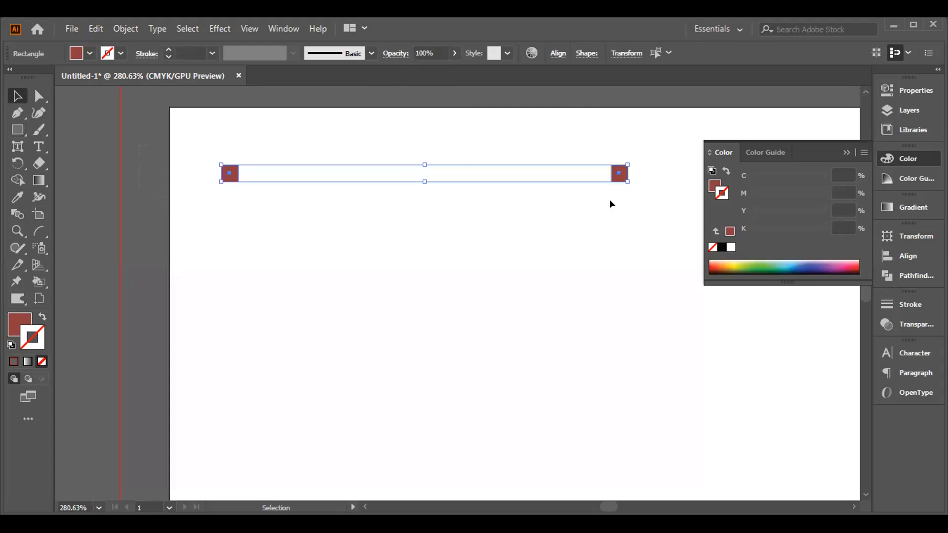
pyautogui.click(126, 28)
pyautogui.moveTo(289, 397)
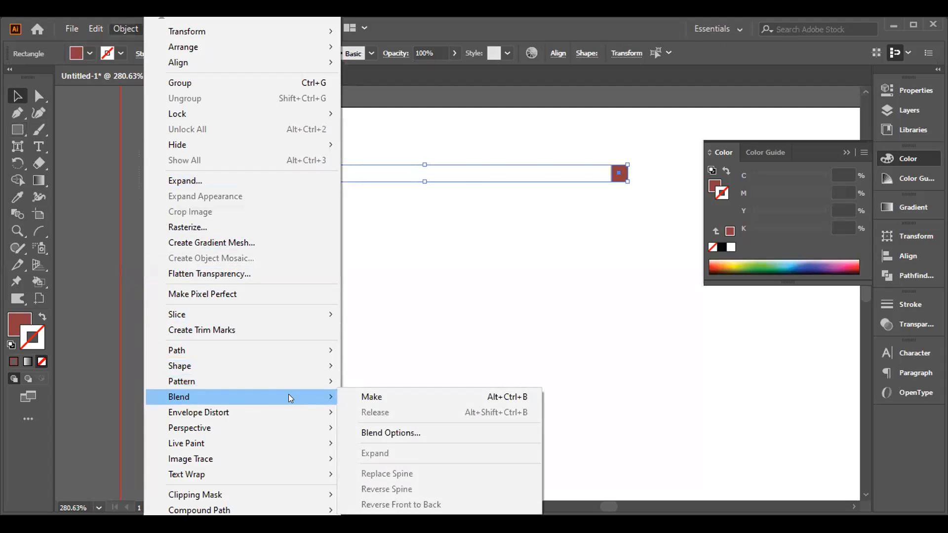
pyautogui.click(362, 397)
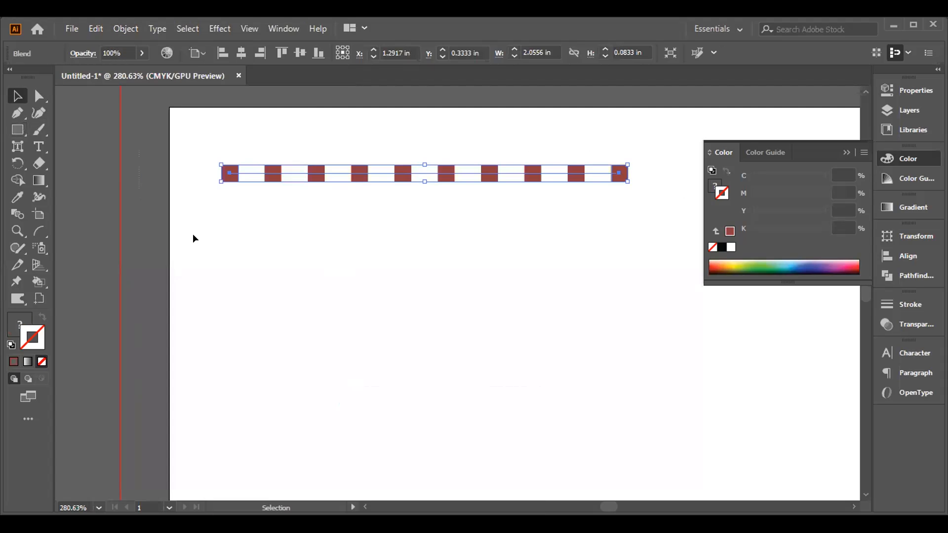
# - Draw an S-shaped Pen path about 2.32 in wide below the blend, with a brownish-red stroke and no fill
pyautogui.click(18, 113)
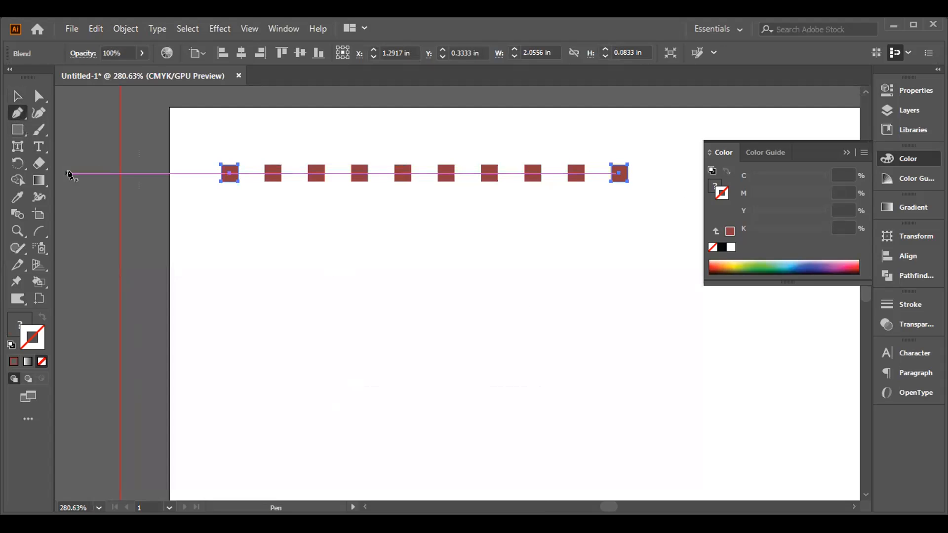
pyautogui.click(194, 297)
pyautogui.moveTo(424, 262); pyautogui.dragTo(539, 313)
pyautogui.moveTo(652, 203); pyautogui.dragTo(99, 359)
pyautogui.moveTo(42, 360); pyautogui.dragTo(6, 362)
pyautogui.click(11, 361)
pyautogui.click(15, 327)
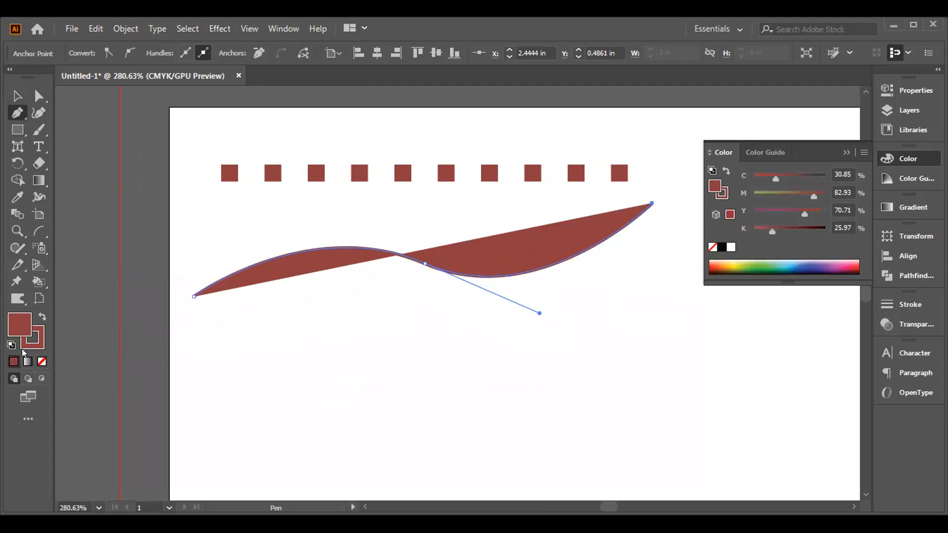
pyautogui.click(40, 360)
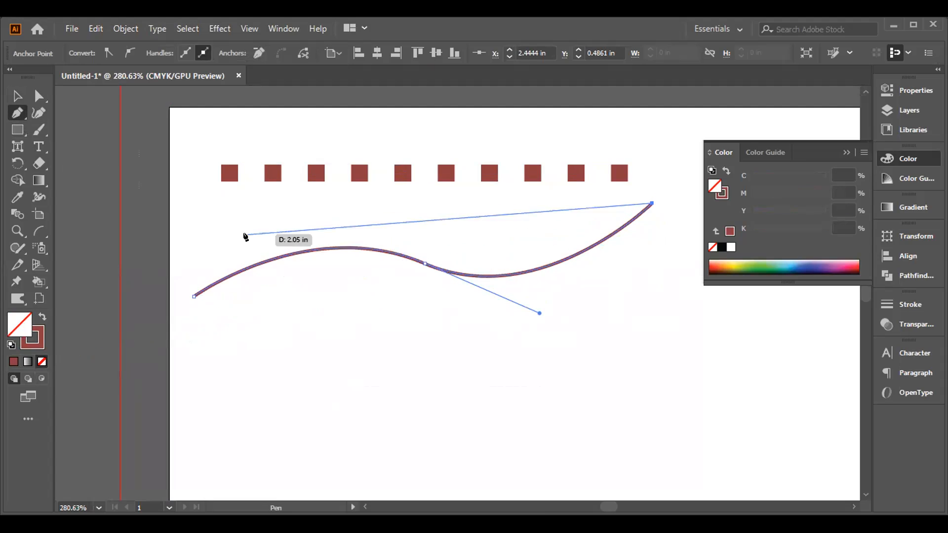
# - Replace the spine of the square blend with the curved path
pyautogui.click(15, 94)
pyautogui.moveTo(184, 110); pyautogui.dragTo(248, 240)
pyautogui.moveTo(192, 134); pyautogui.dragTo(270, 316)
pyautogui.click(117, 30)
pyautogui.moveTo(220, 395)
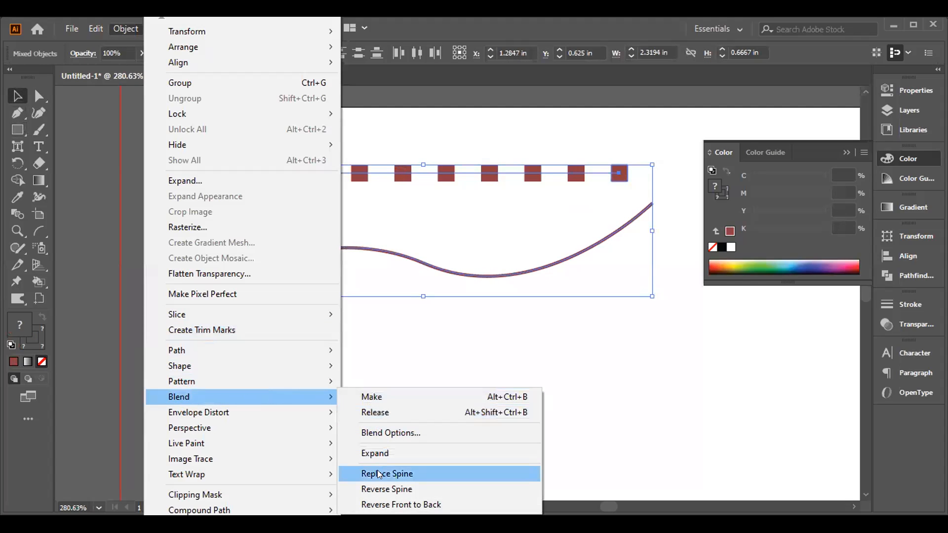
pyautogui.click(383, 470)
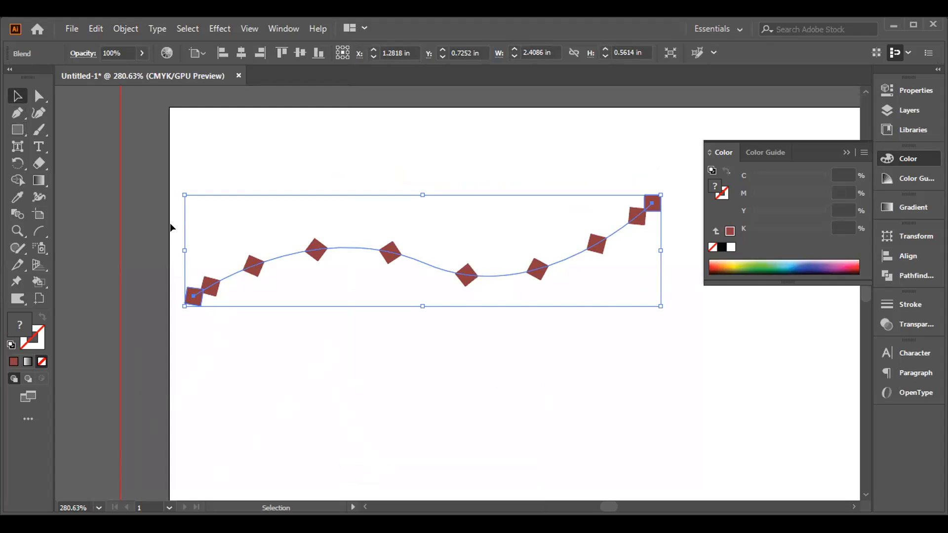
# - Reverse the spine of the curved blend
pyautogui.click(126, 30)
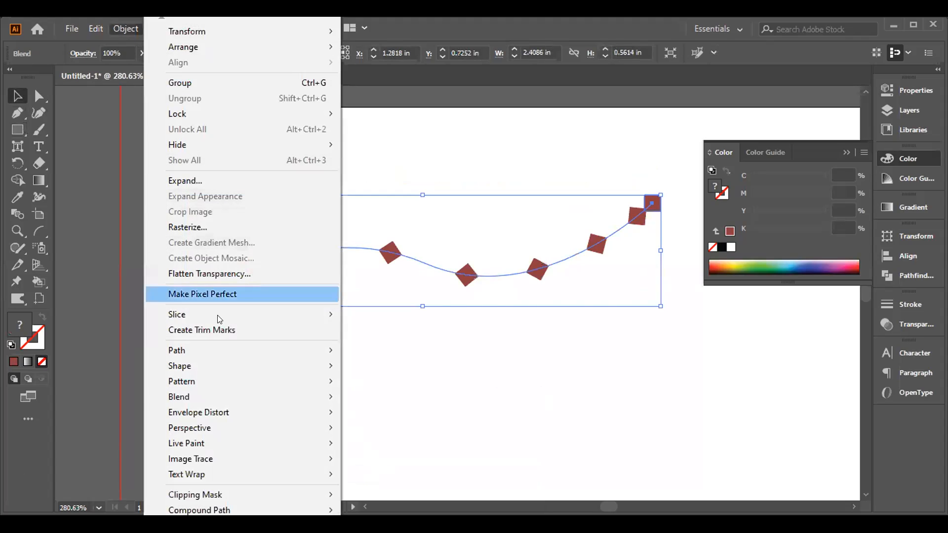
pyautogui.moveTo(266, 394)
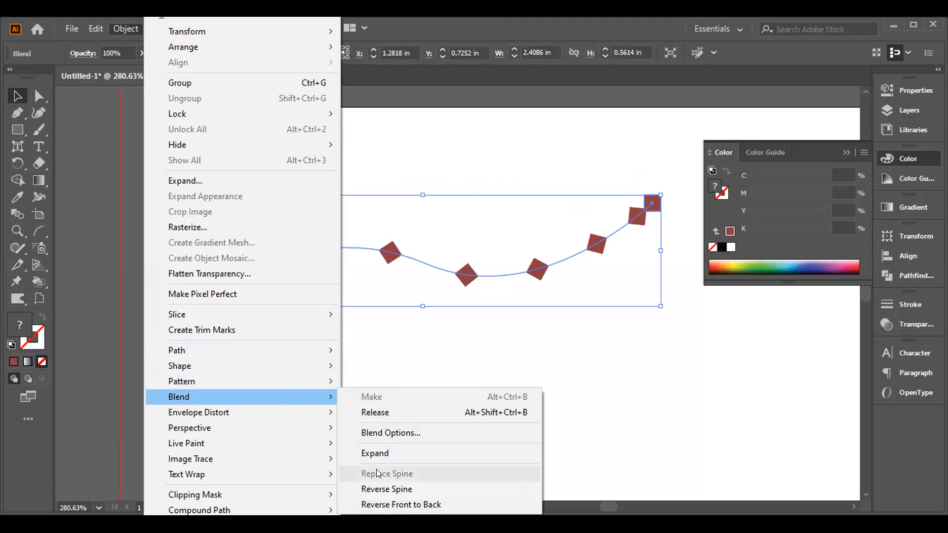
pyautogui.click(377, 489)
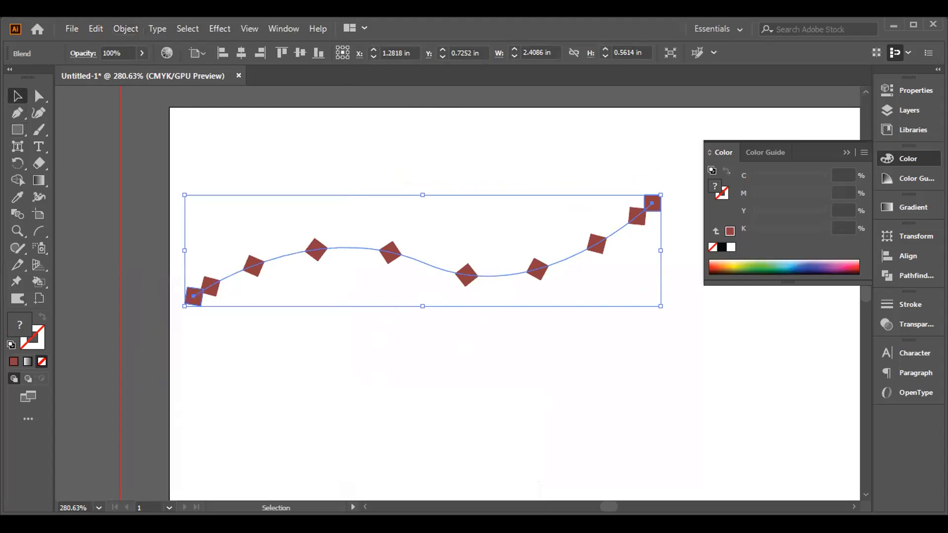
# - Delete the curved blend from the artboard
pyautogui.click(126, 24)
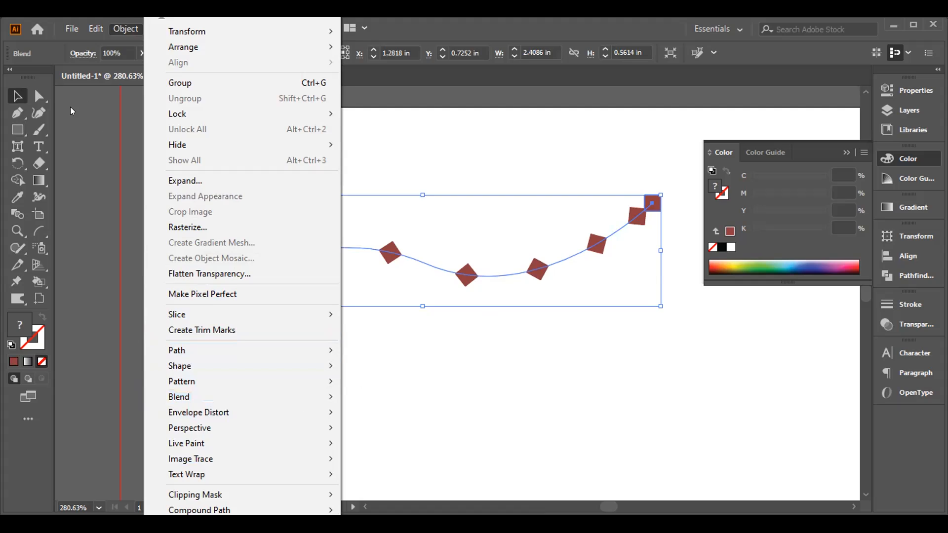
pyautogui.click(79, 124)
pyautogui.moveTo(171, 191); pyautogui.dragTo(622, 356)
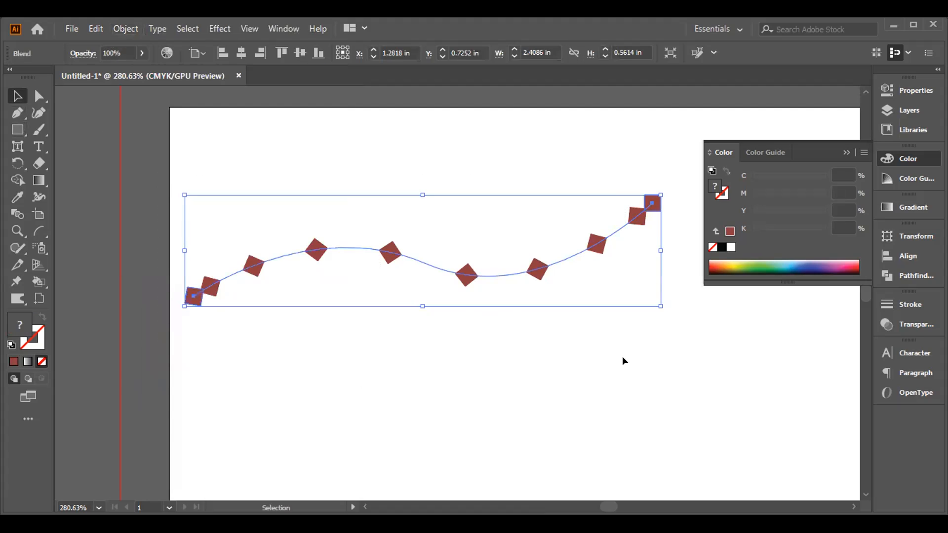
pyautogui.press('Delete')
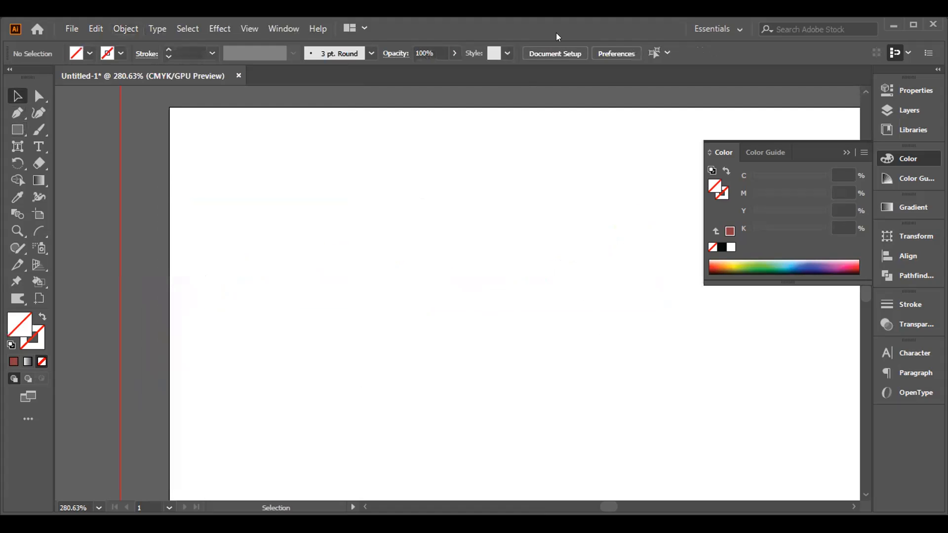